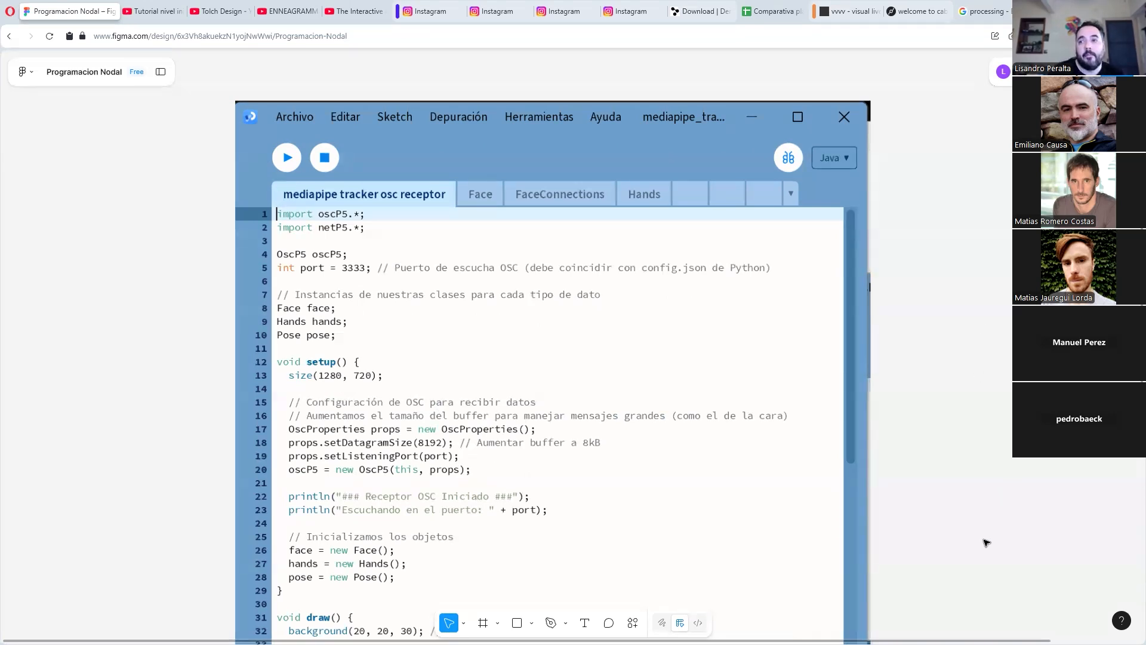
Look over the Processing code example and the row of TouchDesigner, VVVV and Cables.gl examples below it.
left_click_drag(983, 438, 983, 361)
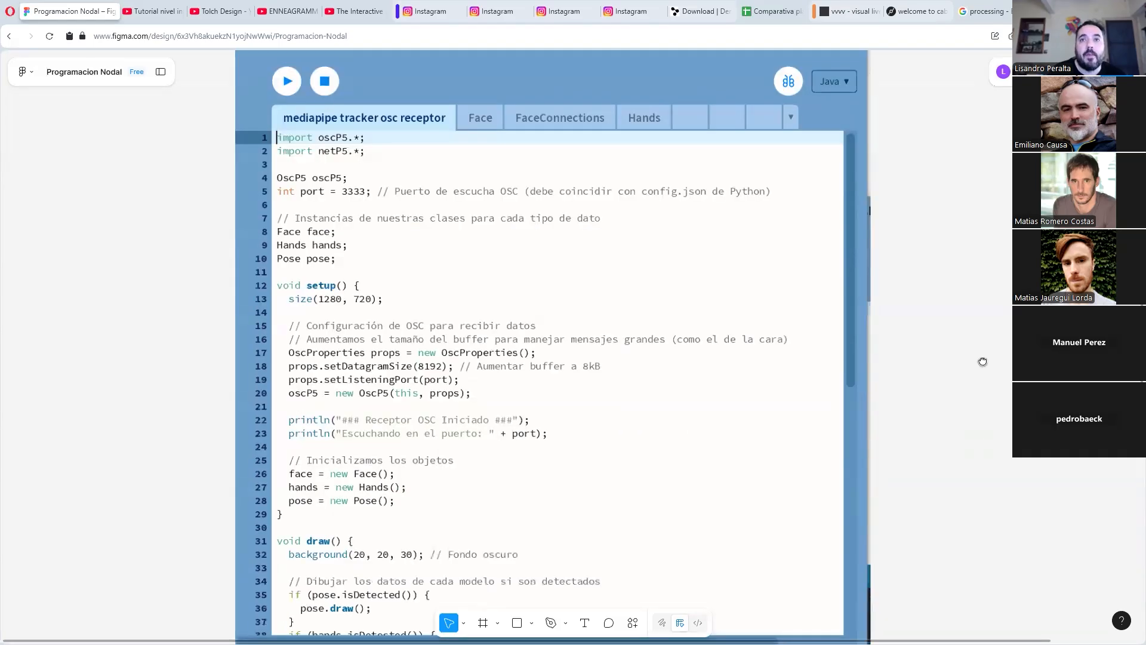
scroll(982, 361, "down", 10)
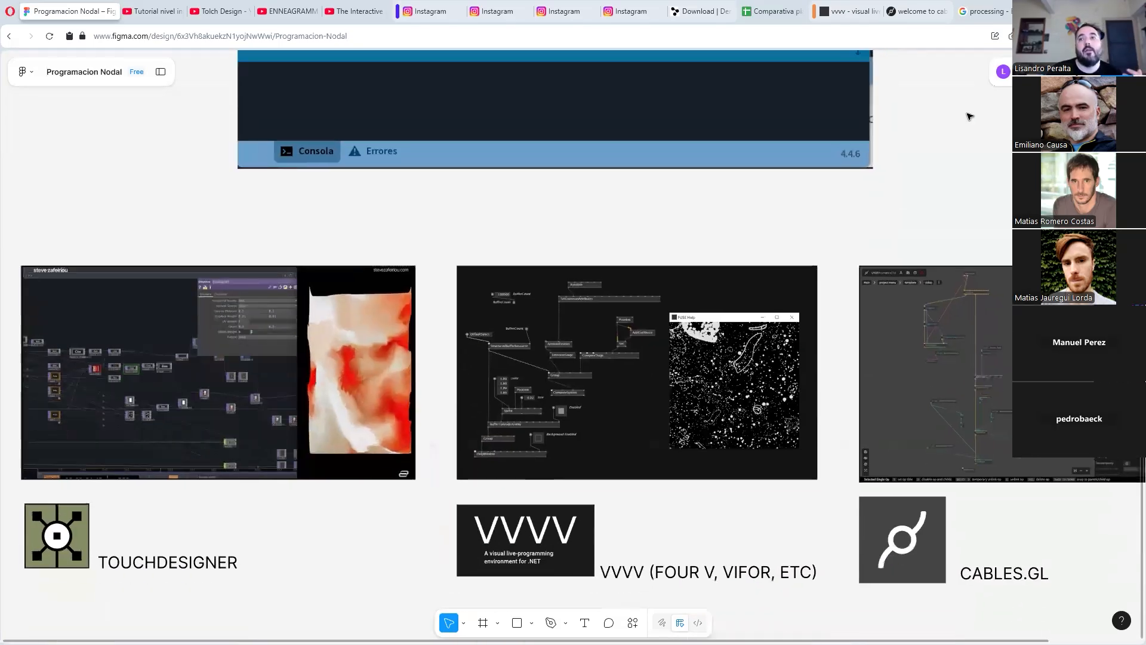
scroll(946, 169, "down", 1, "ctrl")
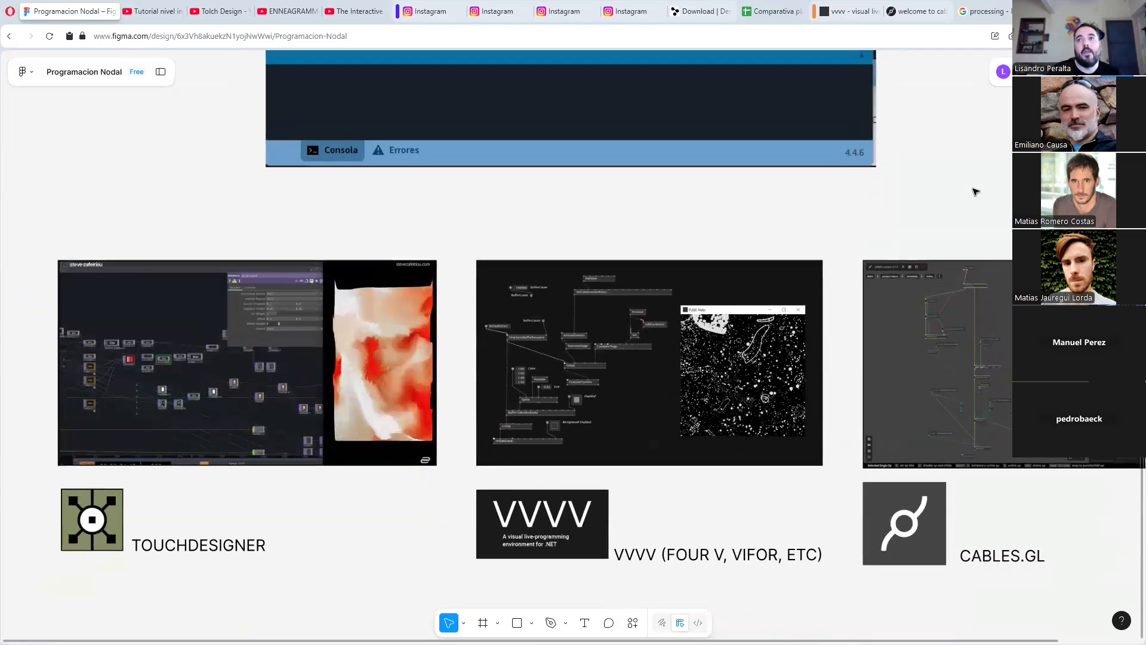
left_click_drag(975, 191, 942, 171)
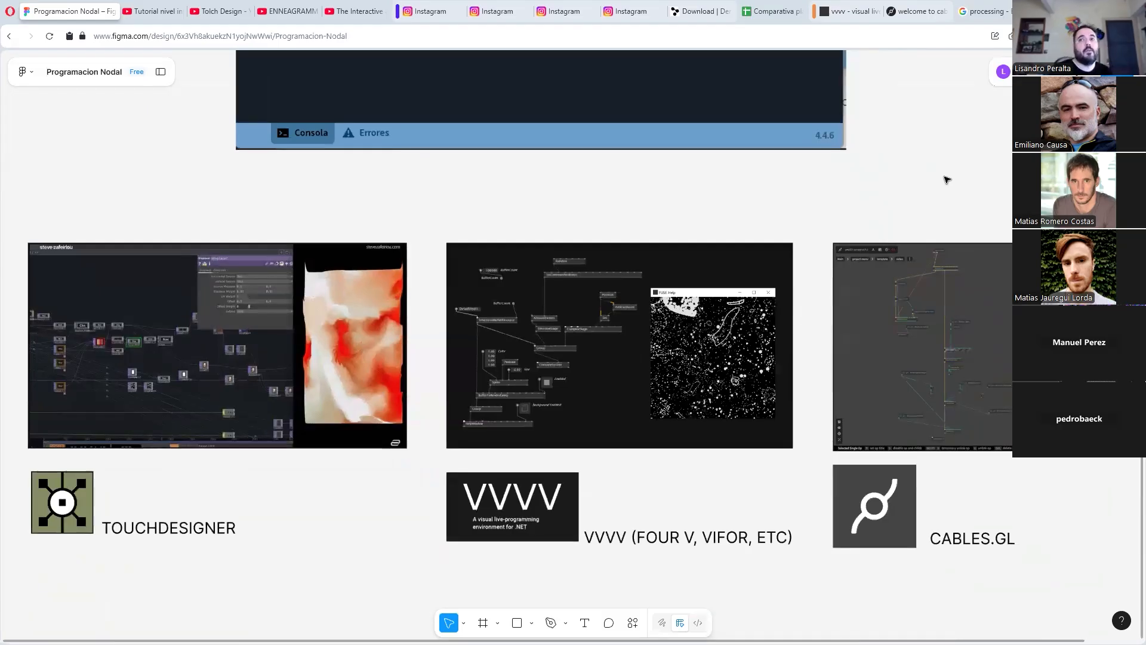
mouse_move(937, 171)
left_mouse_down()
mouse_move(946, 166)
mouse_move(934, 151)
left_mouse_up()
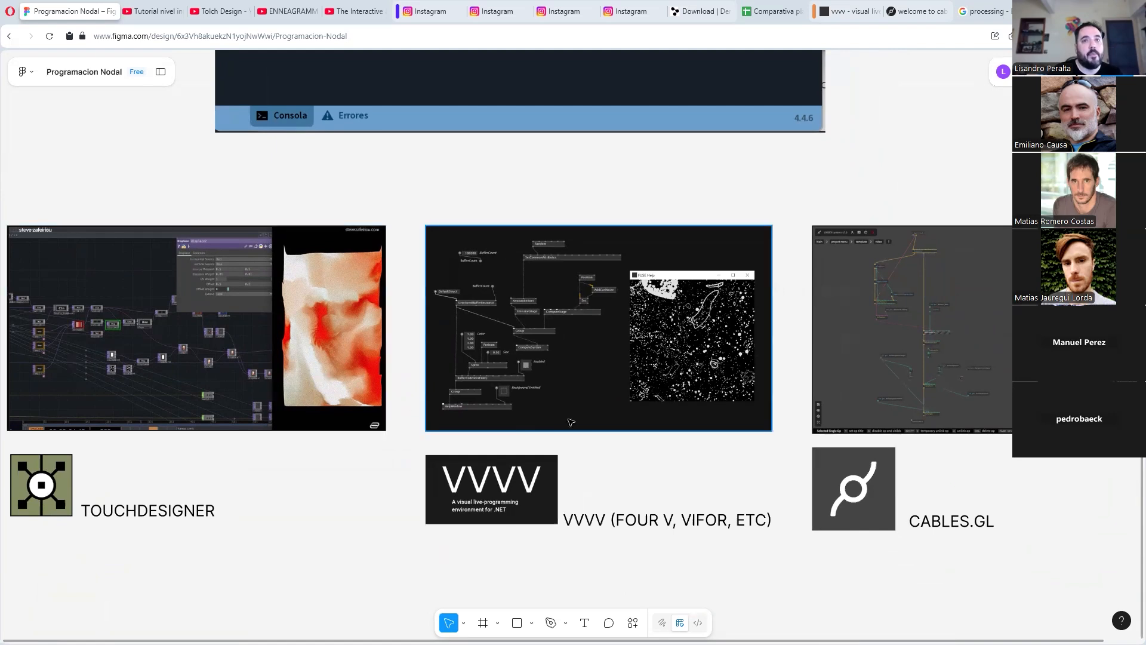
Examine the VVVV example's node patch and its particle output window up close.
scroll(597, 418, "up", 3, "ctrl")
scroll(631, 360, "up", 5, "ctrl")
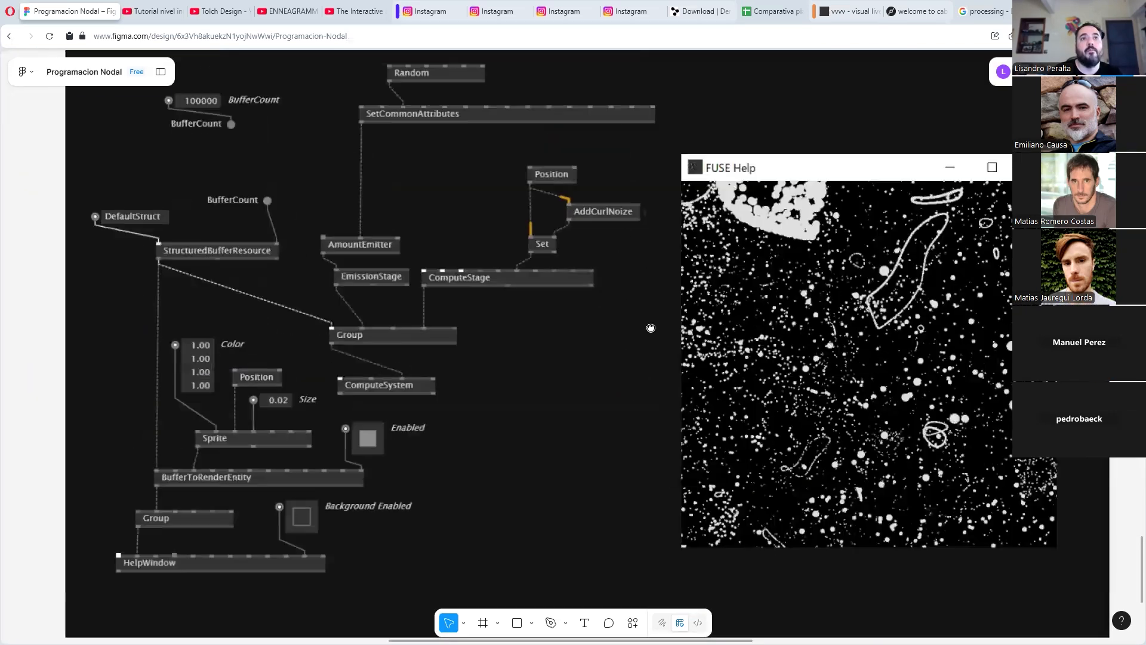
scroll(621, 337, "down", 5, "ctrl")
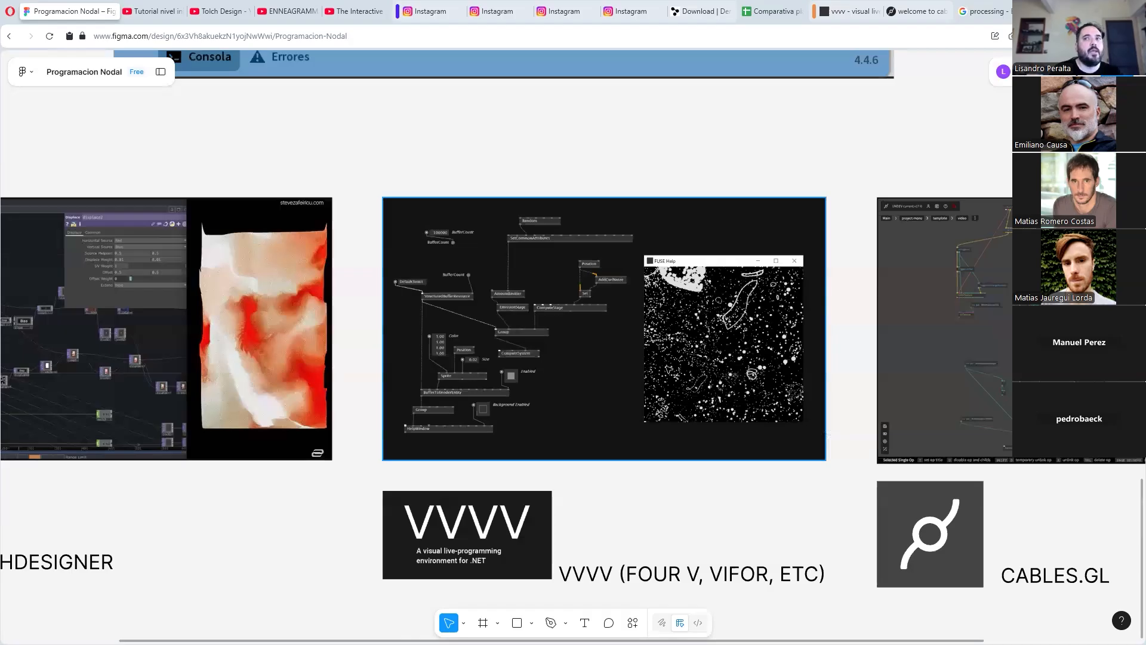
Examine the Cables.gl example's node graph, rendered output and parameter settings up close.
middle_click_drag(843, 365, 304, 383)
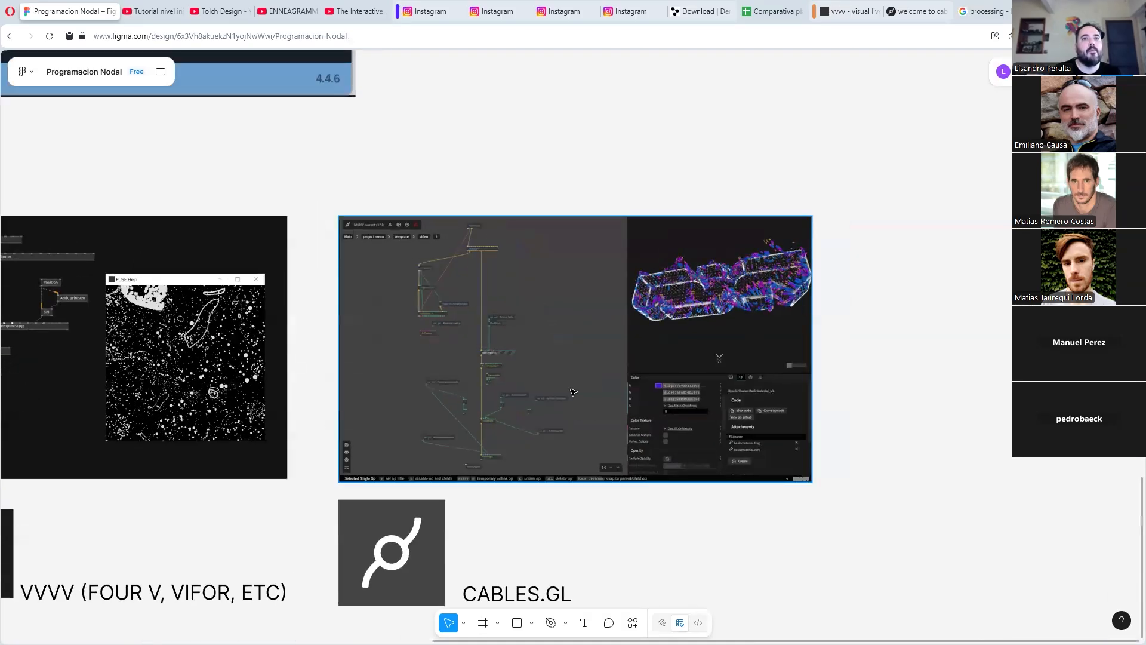
scroll(572, 391, "up", 2, "ctrl")
scroll(572, 391, "up", 3, "ctrl")
scroll(564, 369, "down", 1, "ctrl")
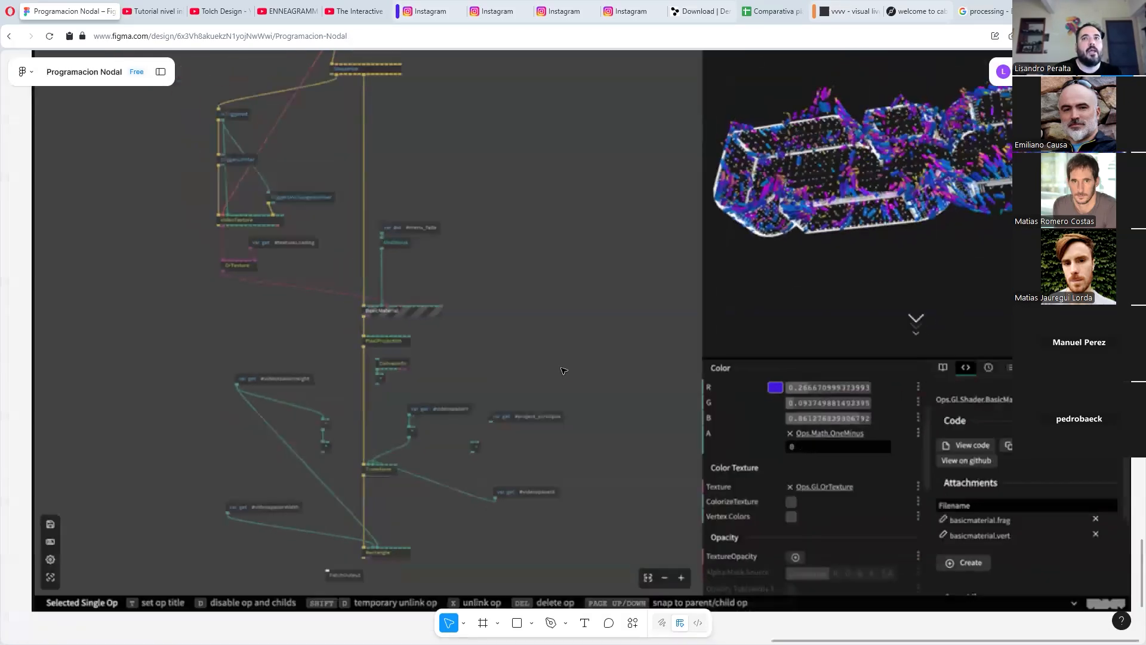
scroll(568, 320, "down", 5, "ctrl")
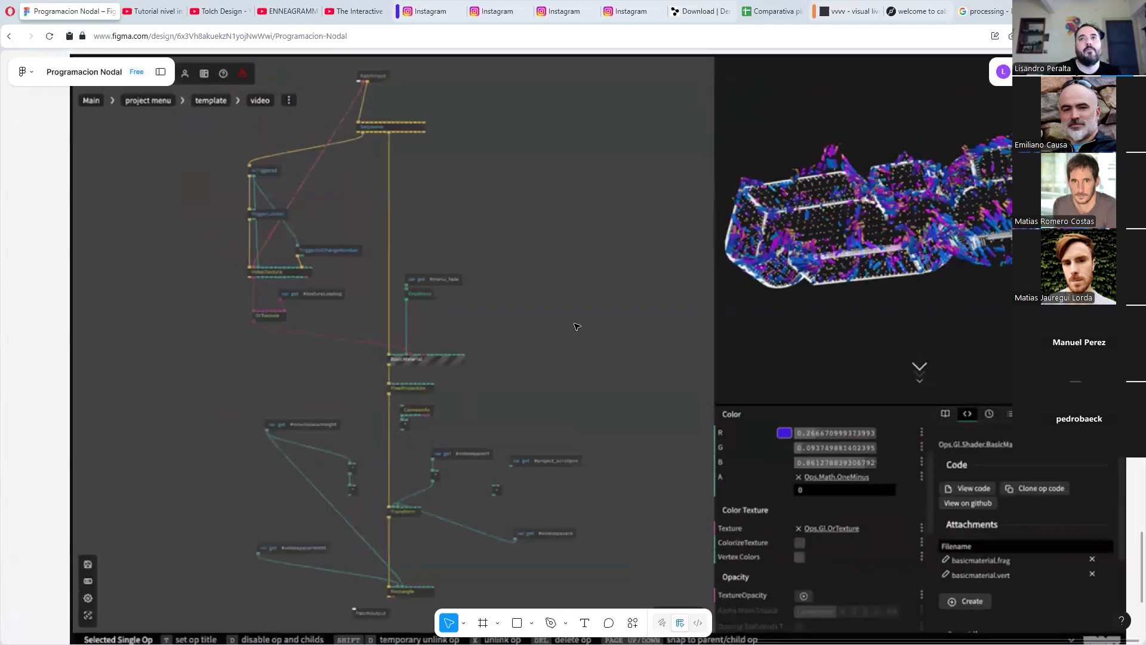
scroll(578, 327, "down", 3, "ctrl")
Examine the TouchDesigner example's operator network, displace2 parameters and rendered image up close.
scroll(428, 366, "left", 8)
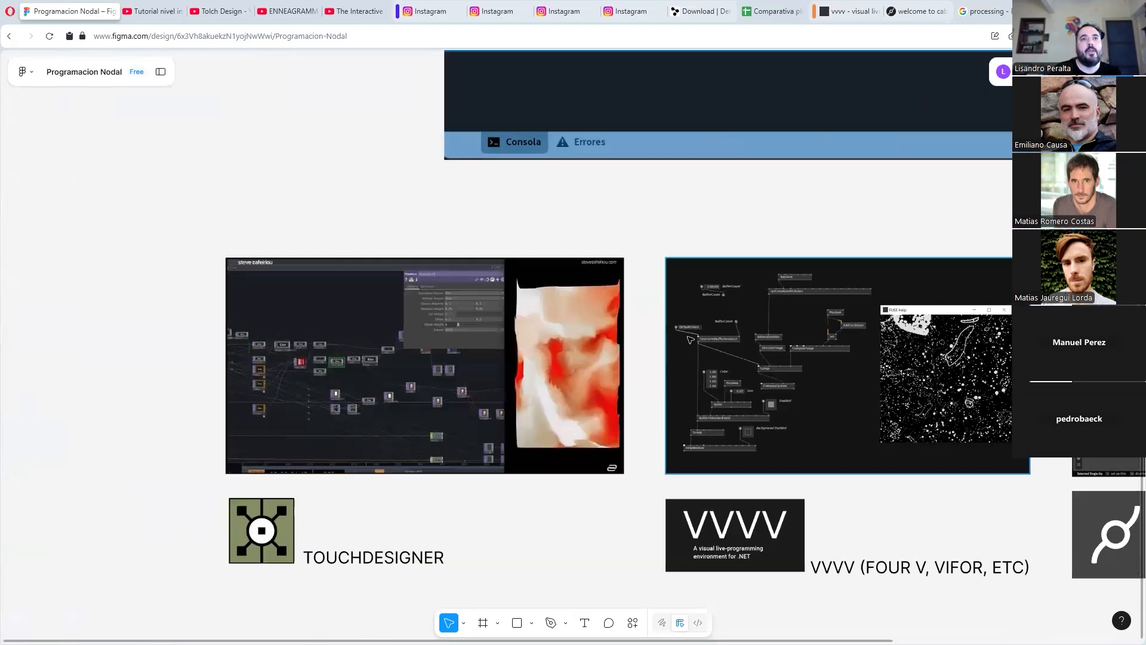
scroll(428, 366, "up", 1, "ctrl")
scroll(428, 366, "up", 4, "ctrl")
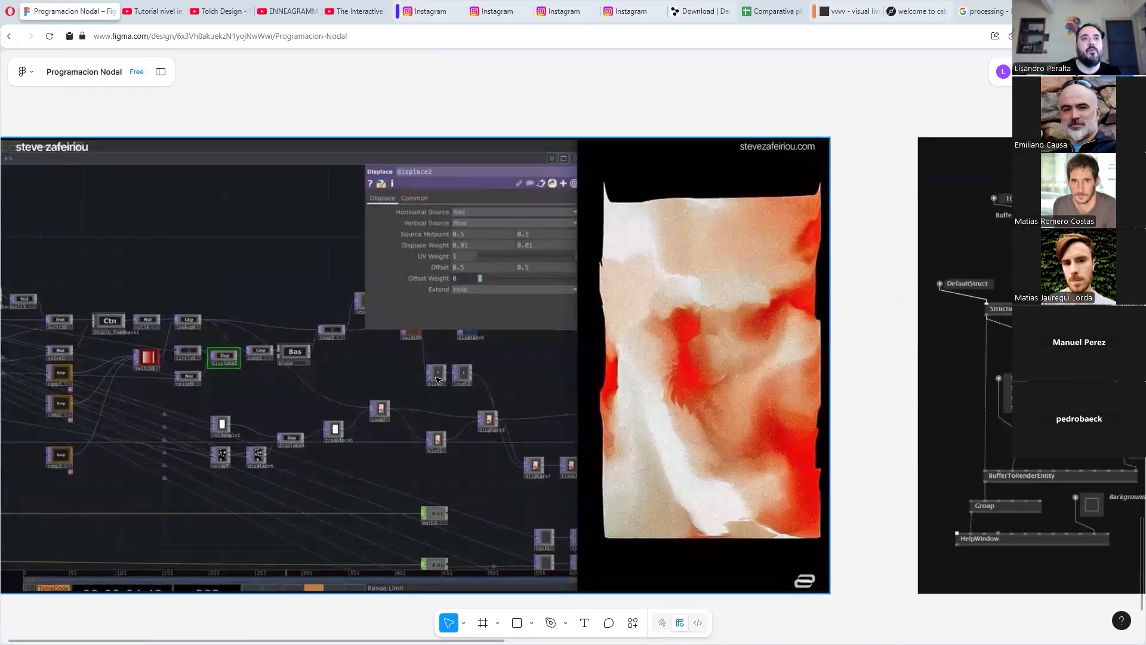
scroll(584, 330, "up", 1, "ctrl")
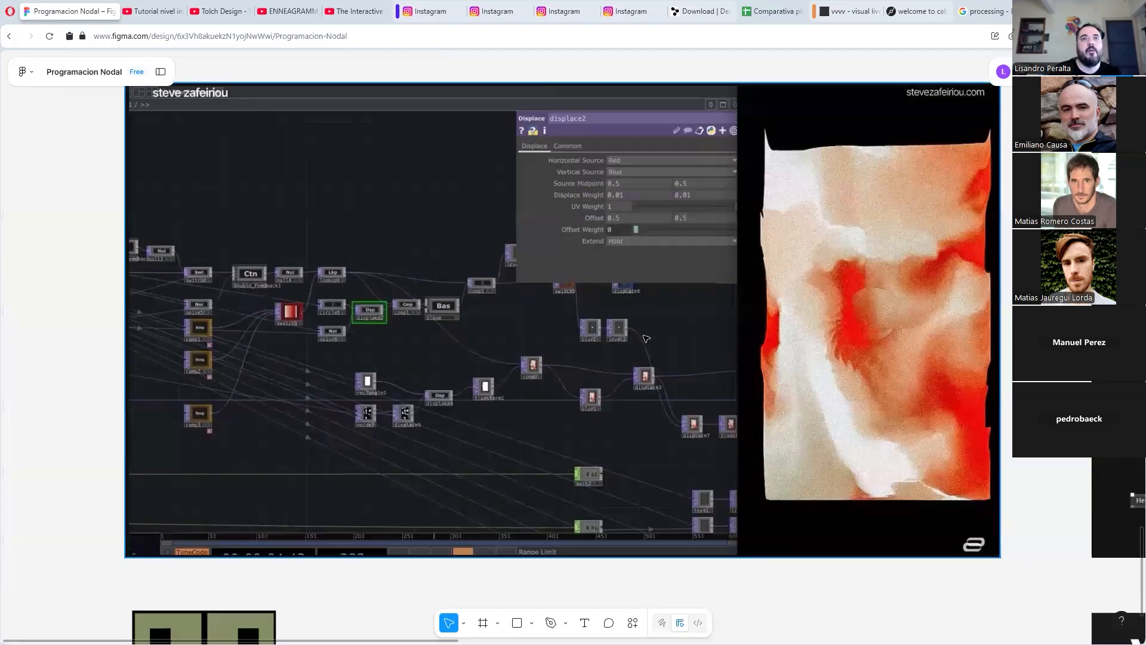
scroll(676, 338, "down", 2, "ctrl")
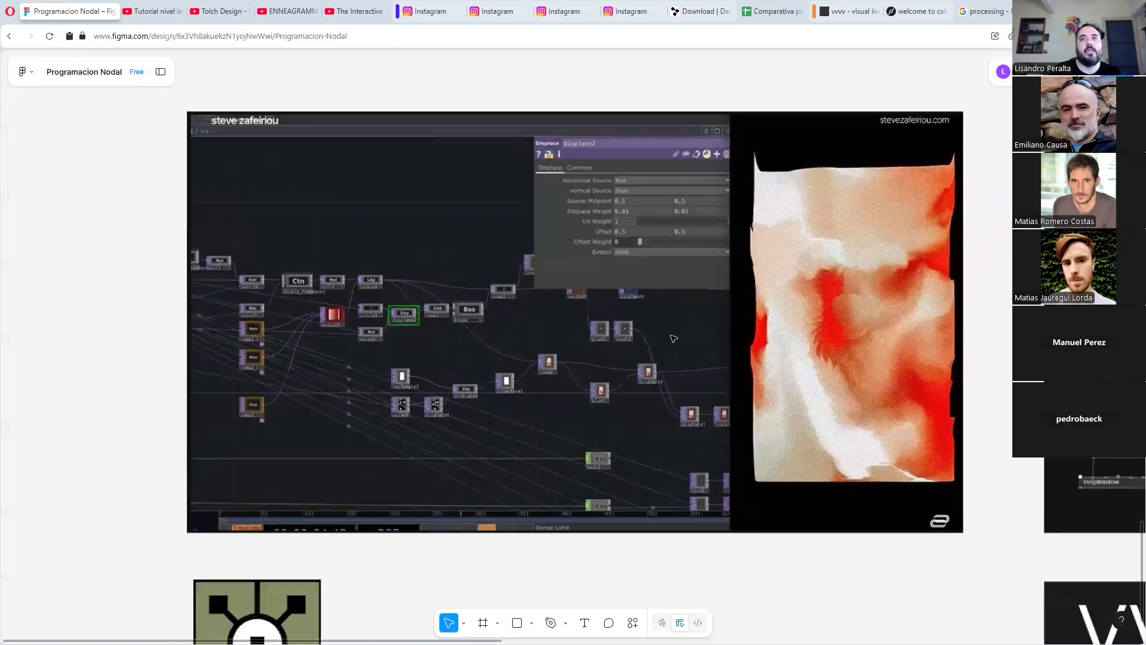
Compare the TouchDesigner, VVVV and Cables.gl examples side by side on the board.
middle_click_drag(929, 366, 604, 348)
scroll(749, 322, "down", 2, "ctrl")
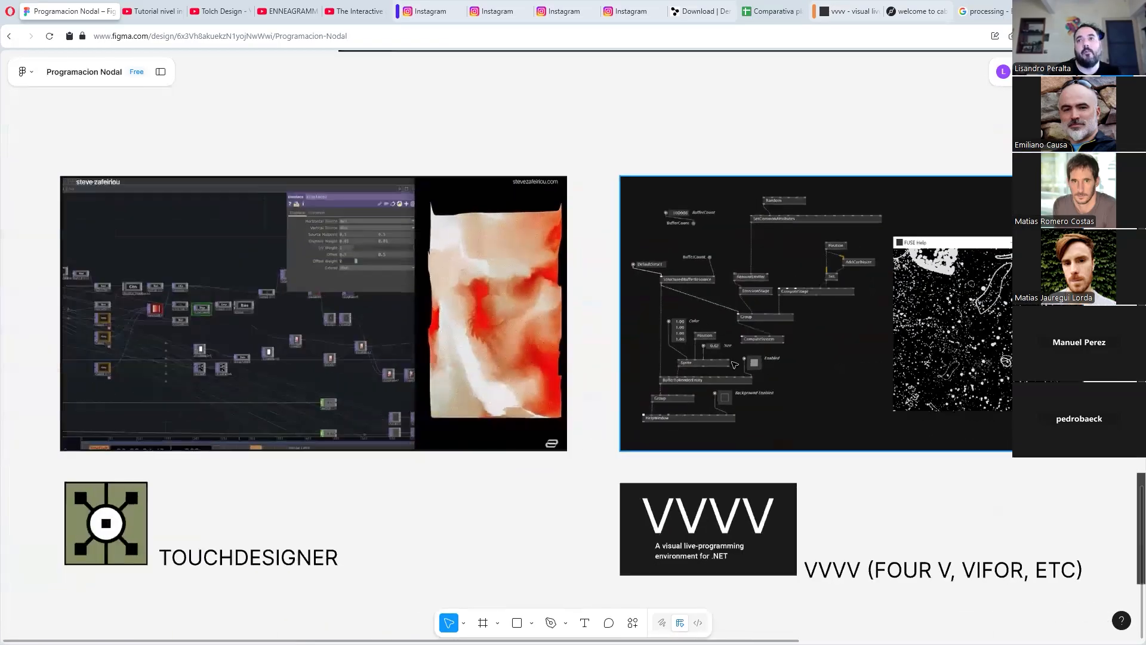
middle_click_drag(996, 351, 778, 367)
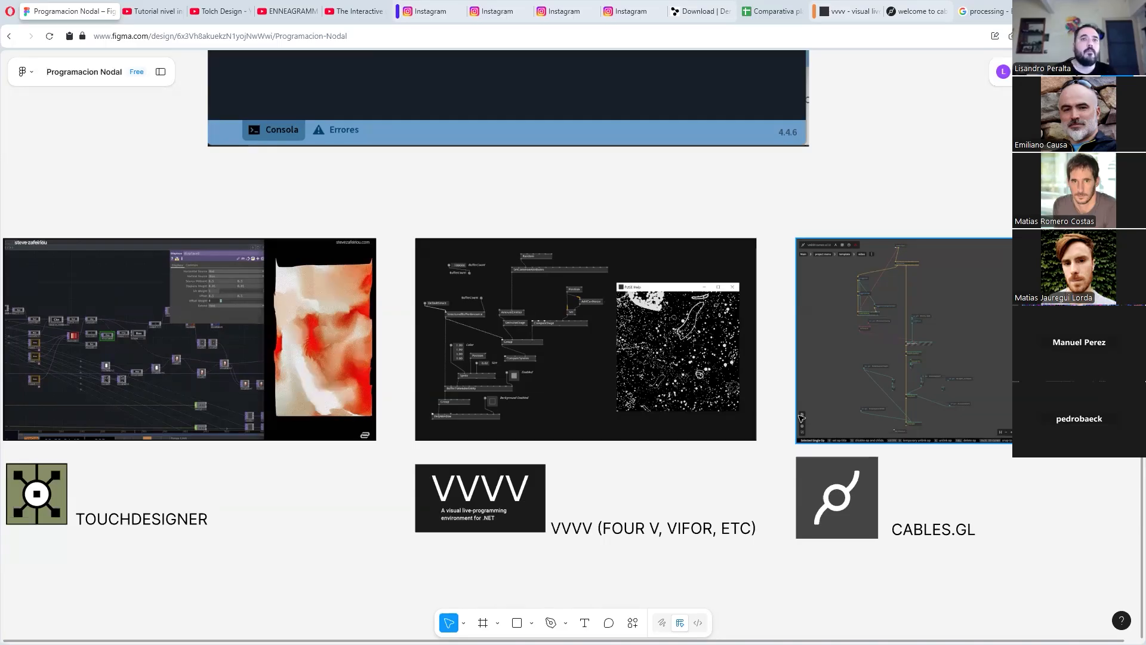
middle_click_drag(295, 485, 469, 497)
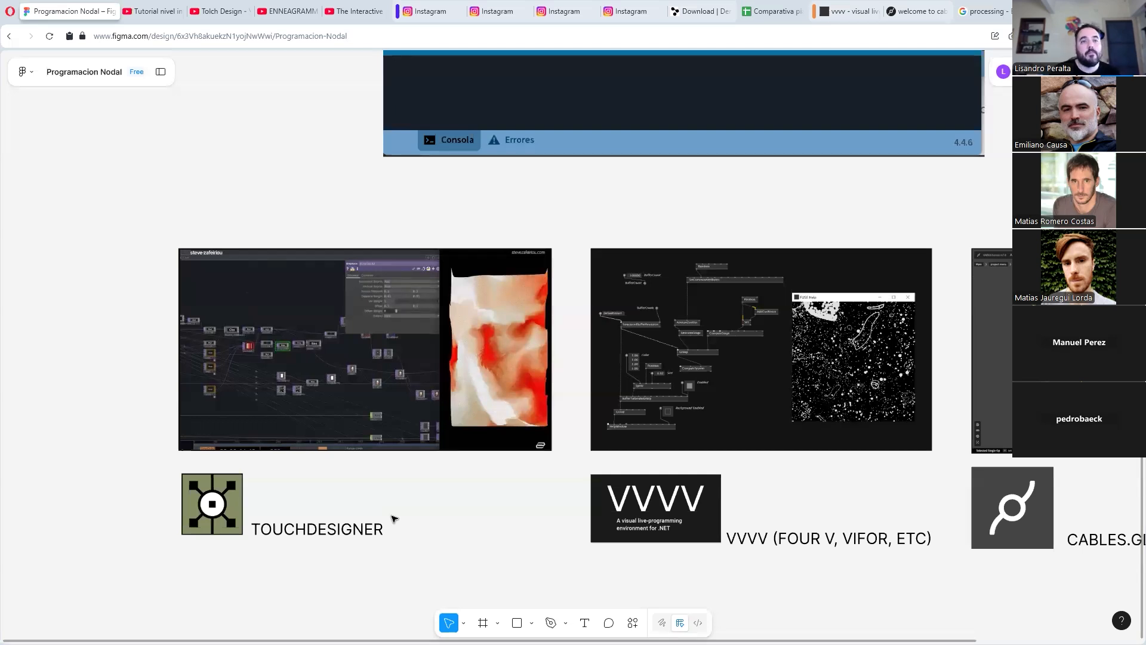
Review the enlarged TouchDesigner, VVVV and Cables.gl examples one after another, finishing back at TouchDesigner.
scroll(373, 487, "up", 2, "ctrl")
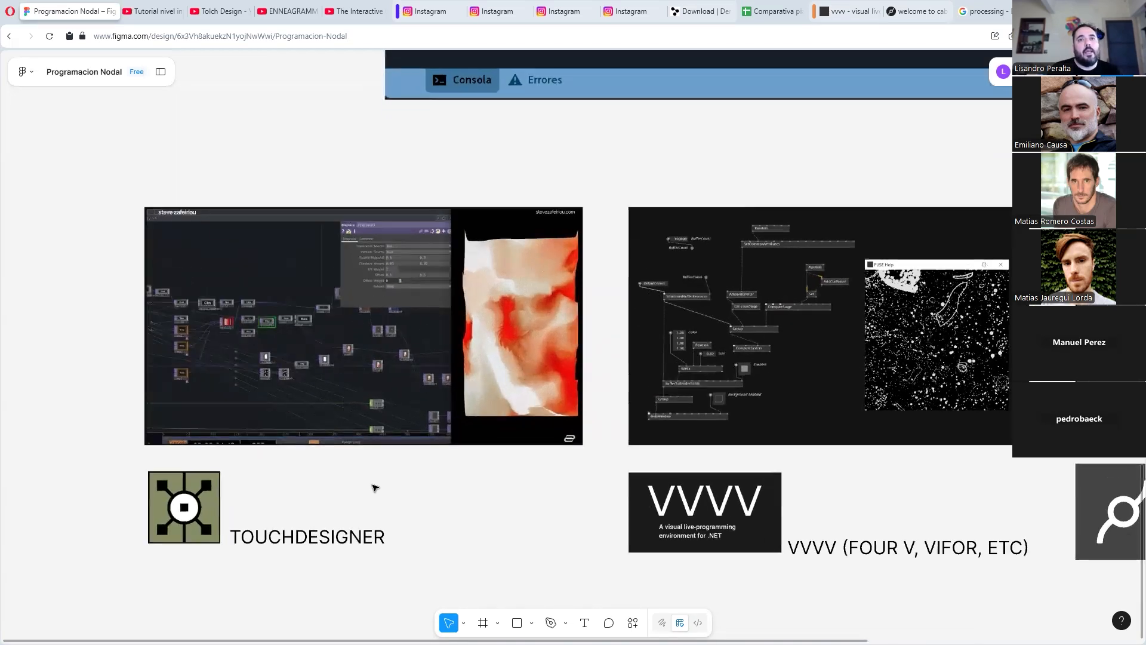
scroll(373, 488, "up", 1, "ctrl")
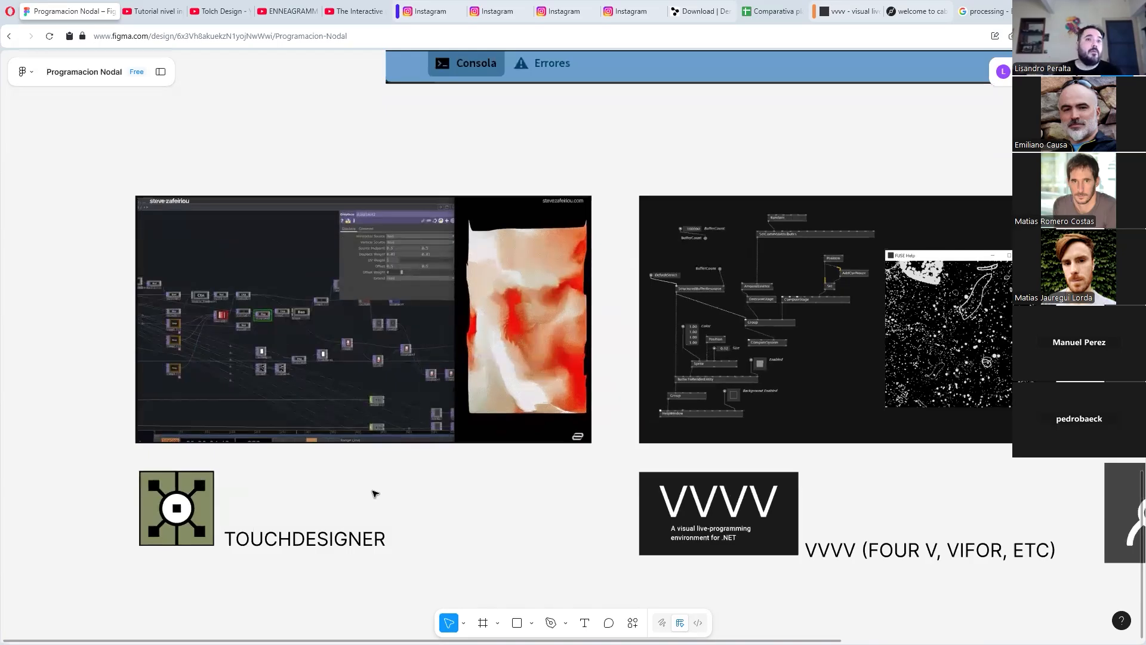
scroll(320, 458, "up", 4, "ctrl")
scroll(320, 458, "up", 1, "ctrl")
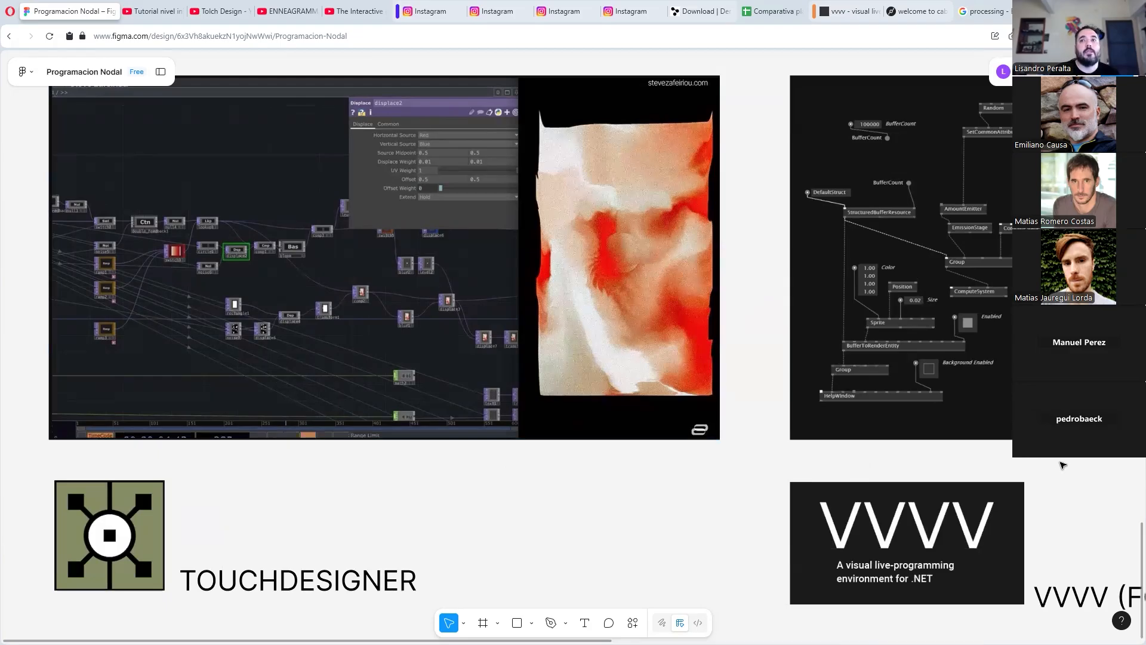
scroll(979, 468, "right", 10)
scroll(599, 483, "right", 5)
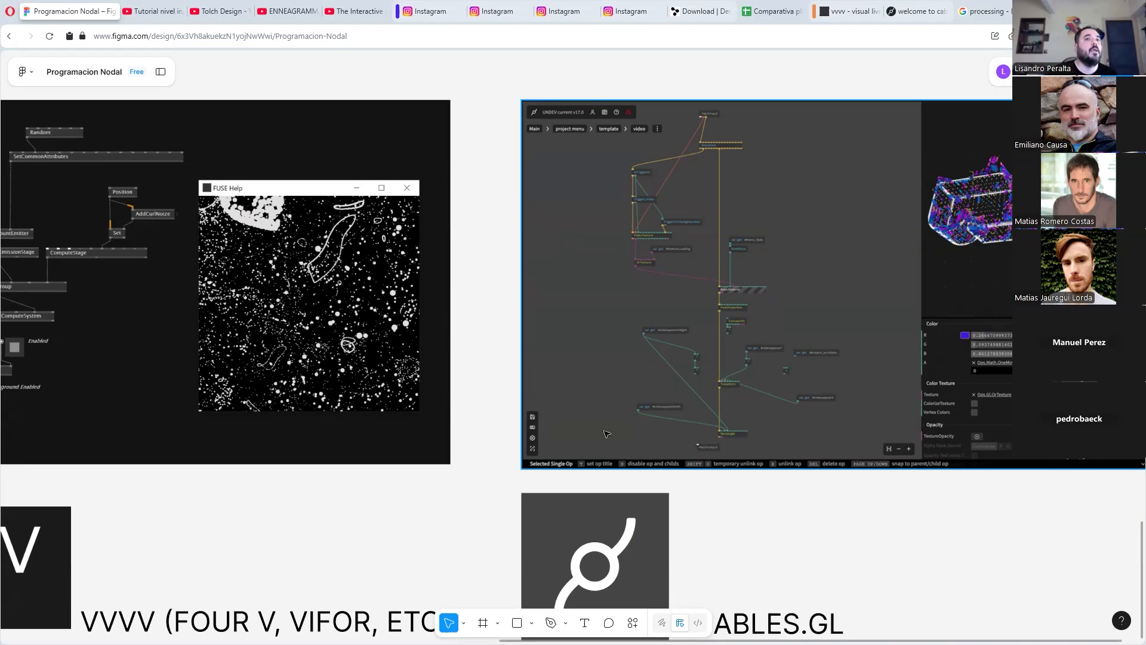
middle_click_drag(263, 512, 708, 509)
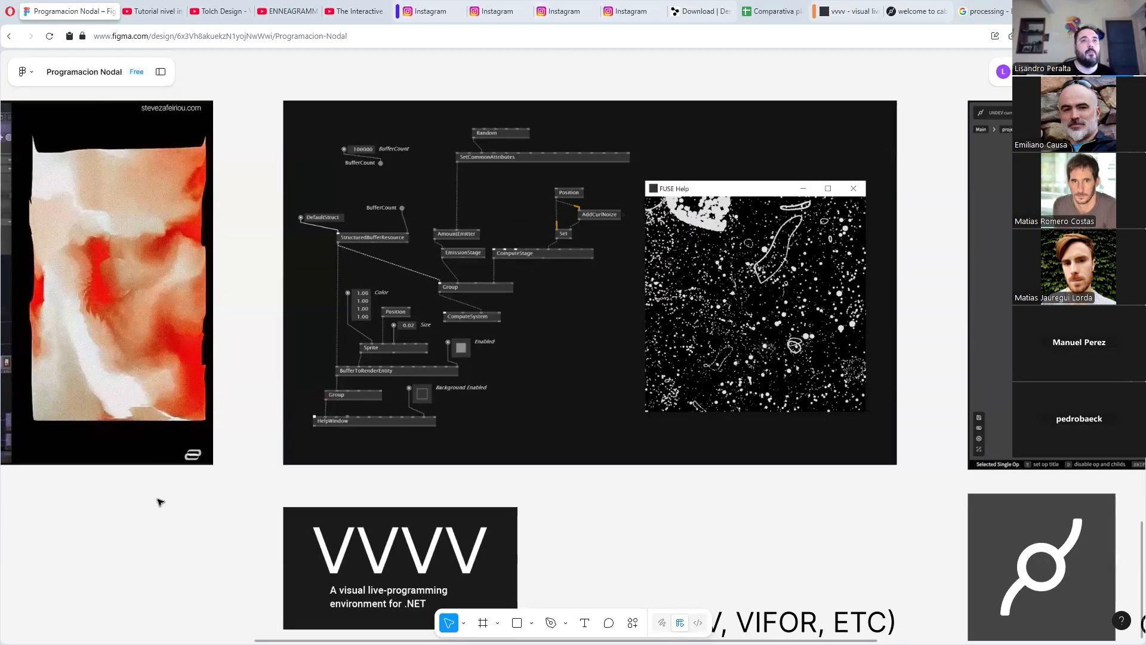
middle_click_drag(144, 496, 753, 492)
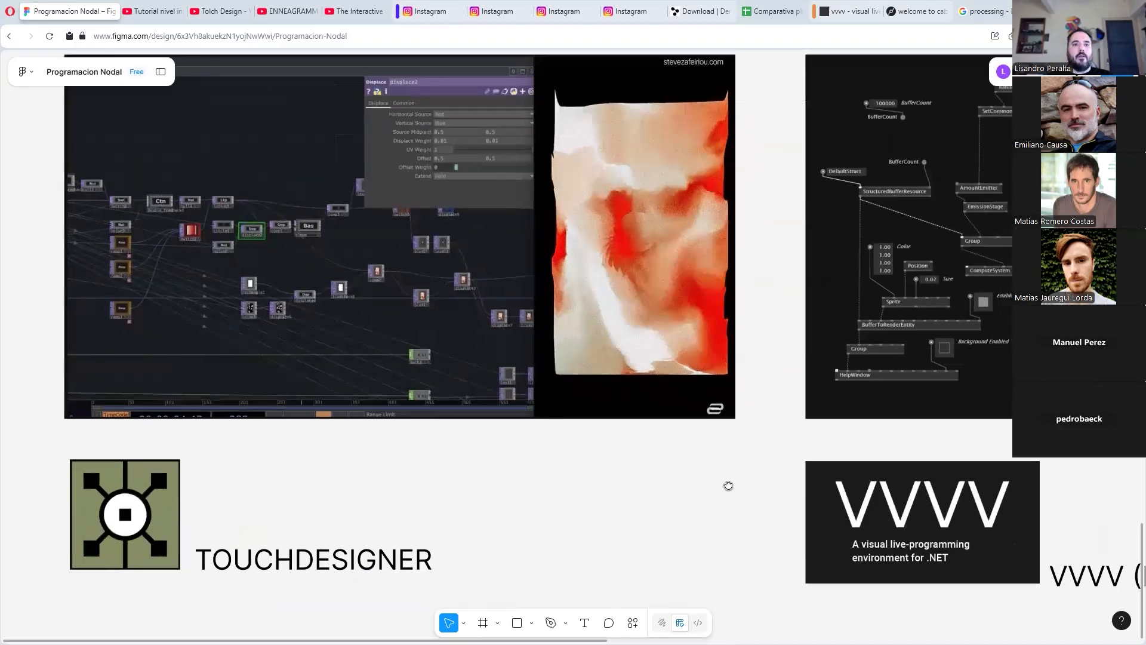
Return to an overview of the node-based tools and focus on the TouchDesigner and VVVV examples.
middle_click_drag(808, 524, 729, 483)
scroll(739, 501, "down", 5, "ctrl")
middle_click_drag(955, 510, 664, 520)
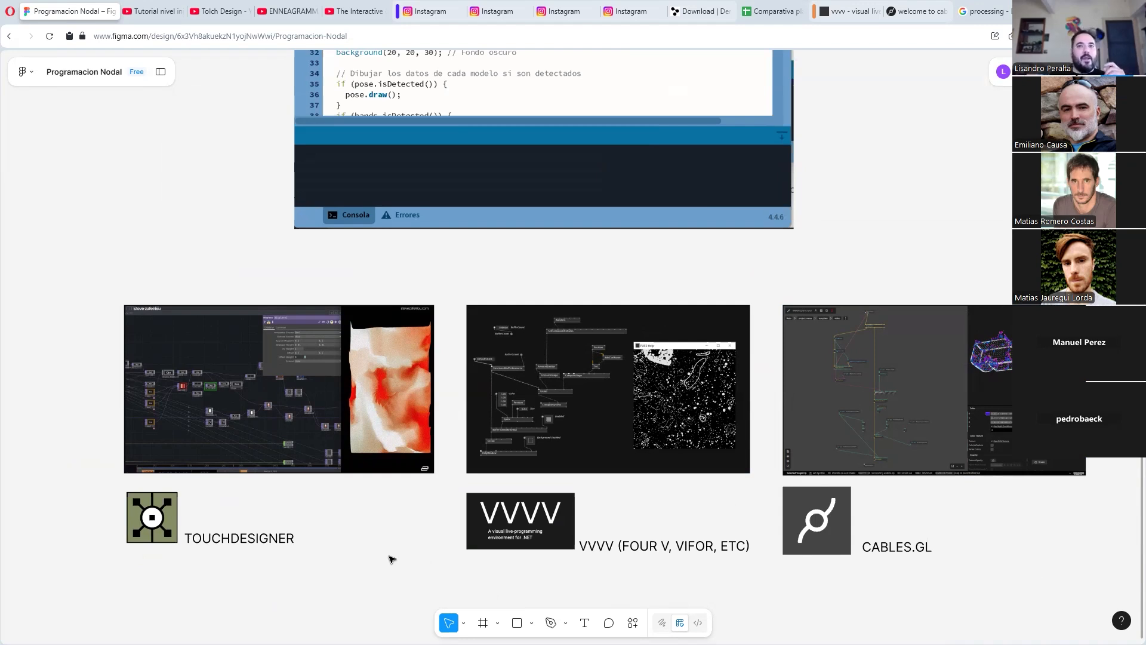
scroll(375, 481, "up", 3, "ctrl")
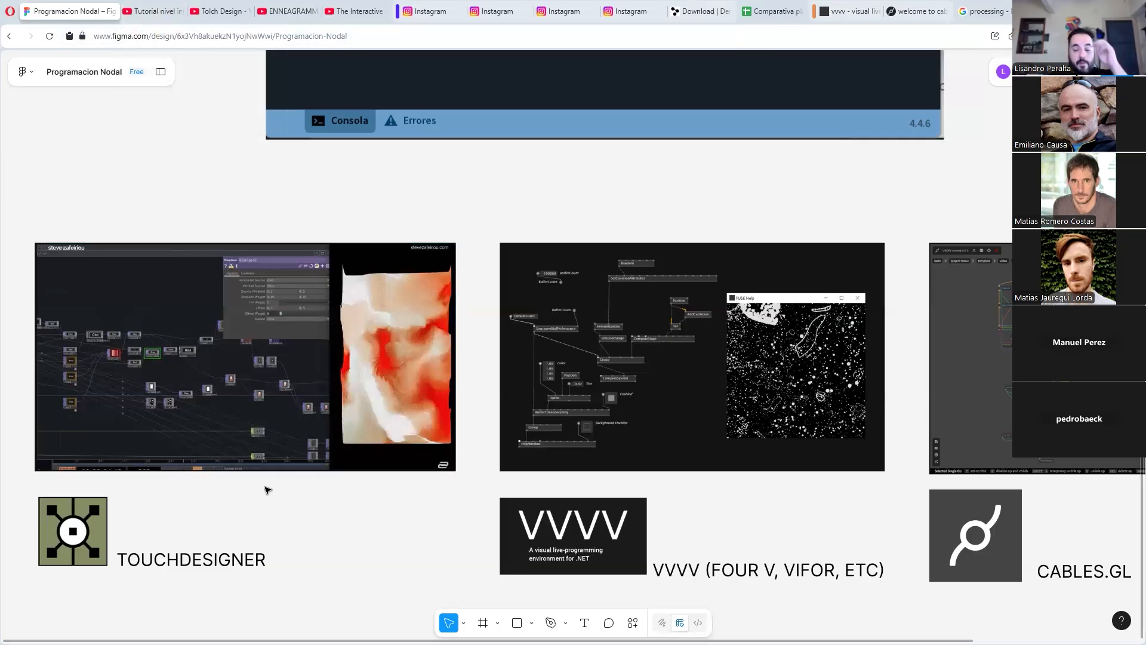
Switch to YouTube and look over the video page "Tutorial nivel inicial Touchdesigner + Resolume en Español" and its description.
left_click(154, 12)
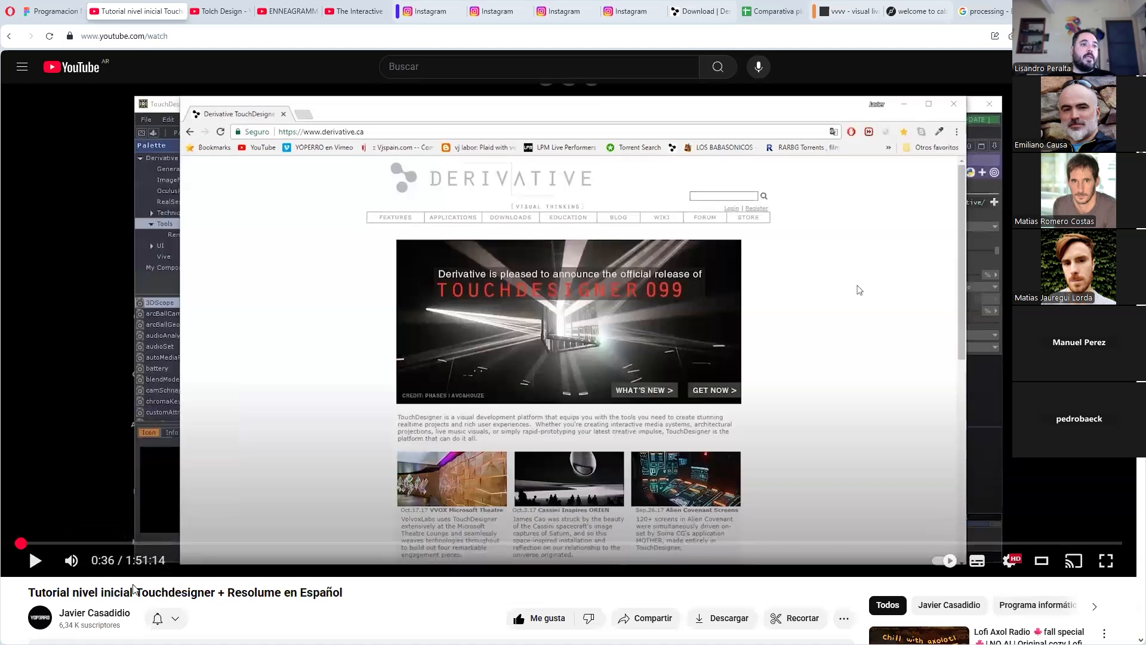
scroll(134, 588, "down", 2)
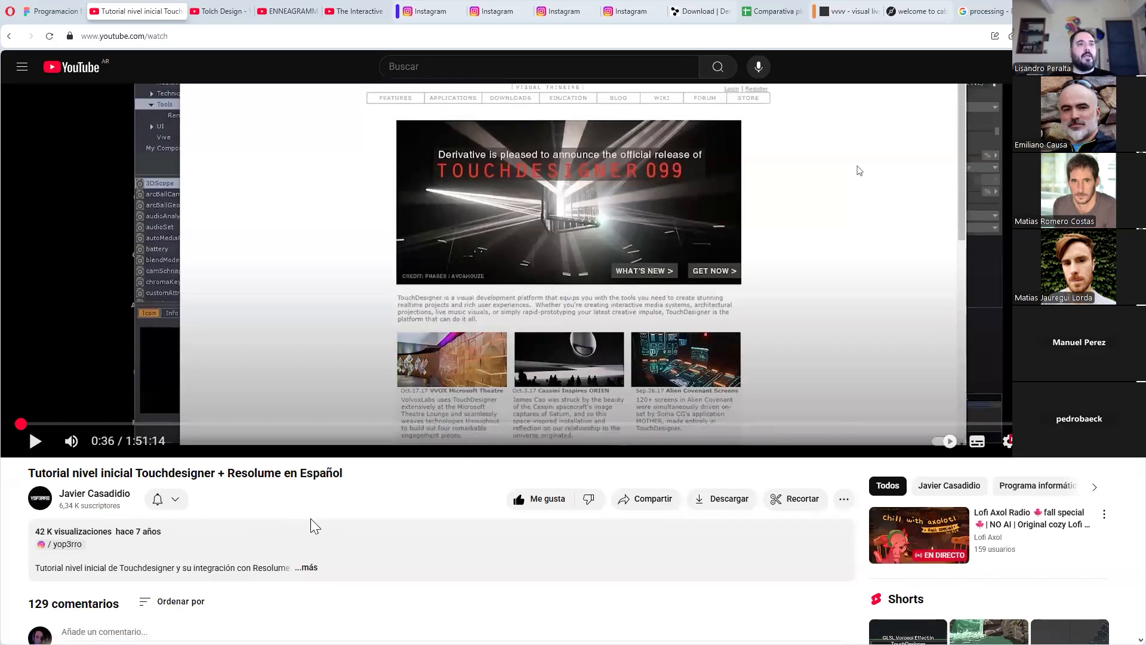
scroll(337, 507, "up", 2)
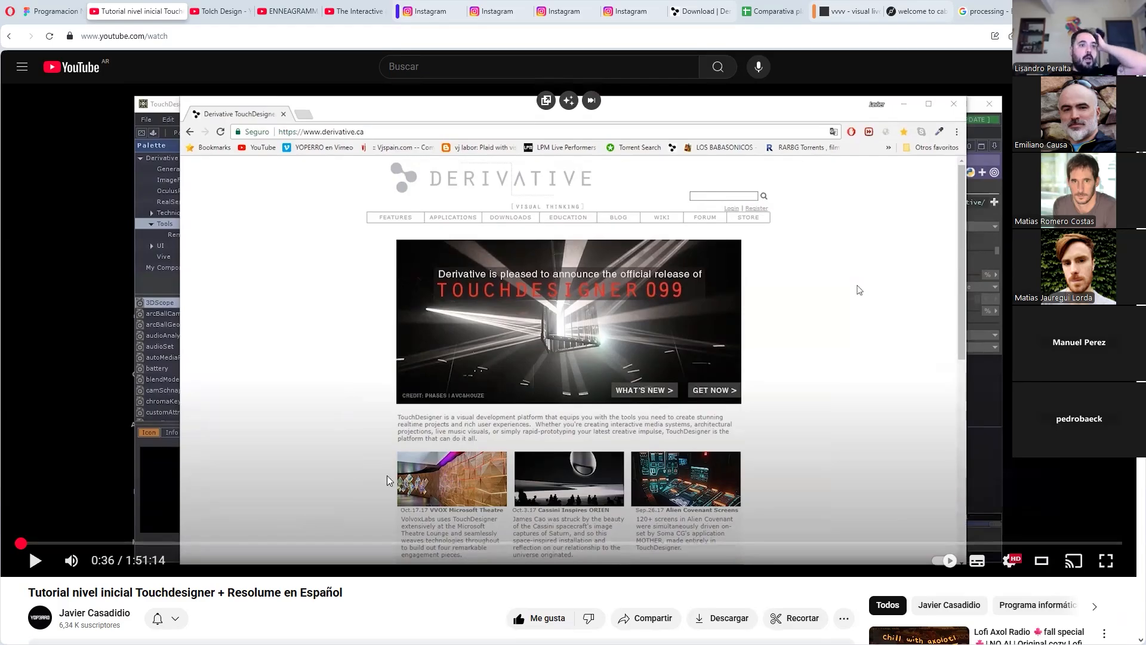
Review the TouchDesigner tutorials on the Tolch Design and ENNEAGRAMMA YouTube channels, previewing the "Grillas Generativas" video.
left_click(220, 11)
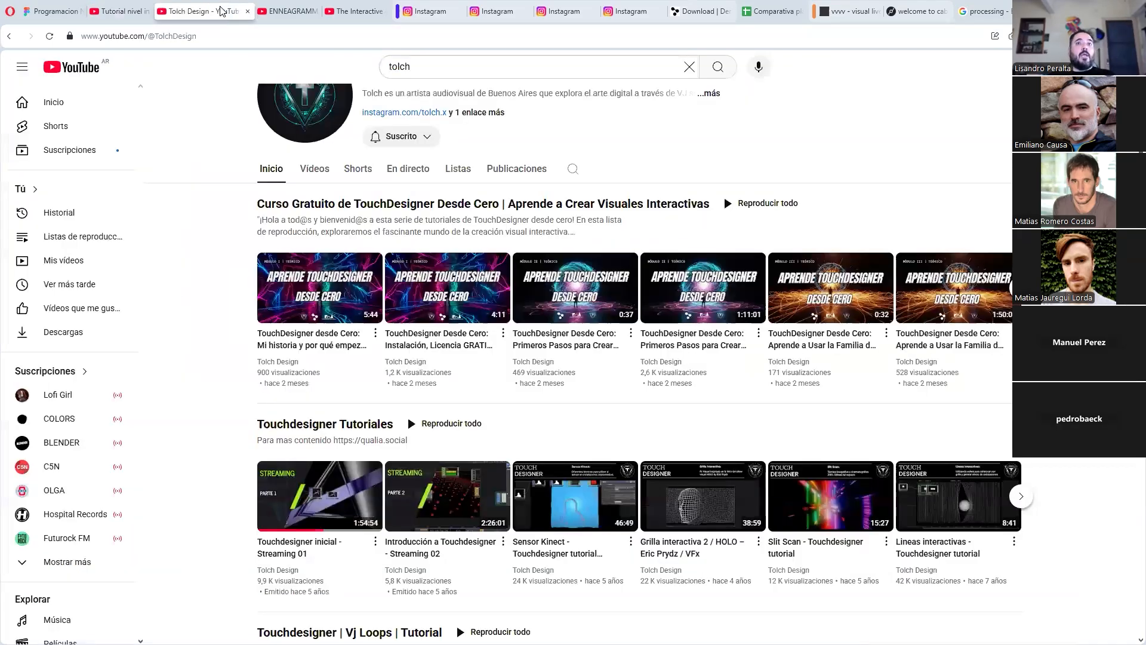
scroll(448, 352, "up", 3)
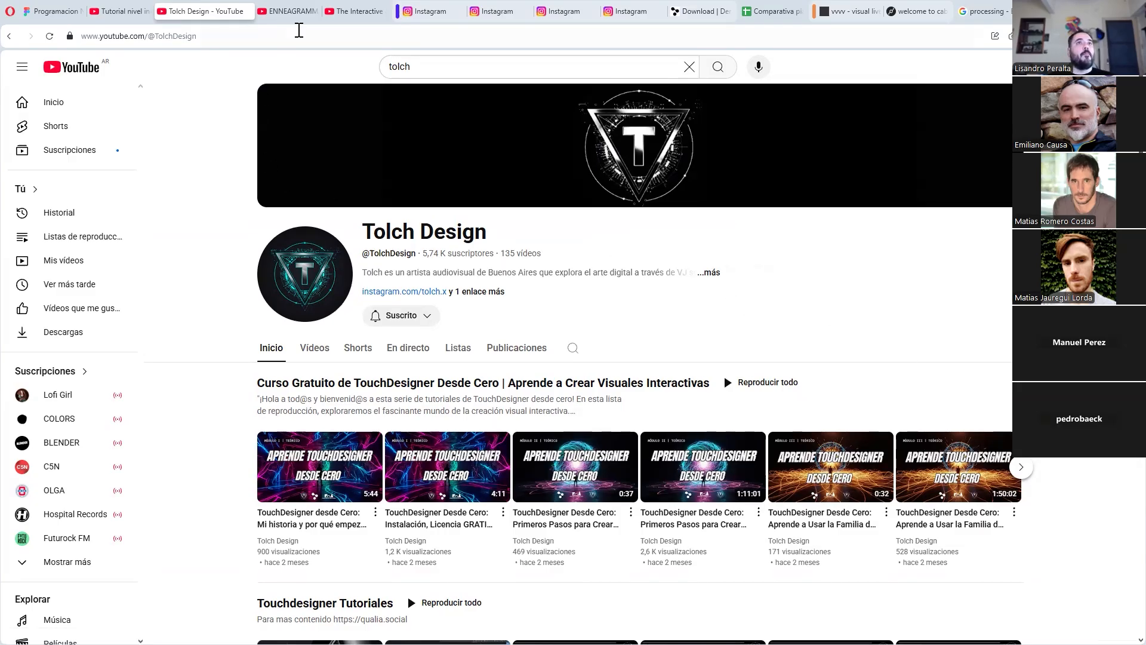
left_click(298, 13)
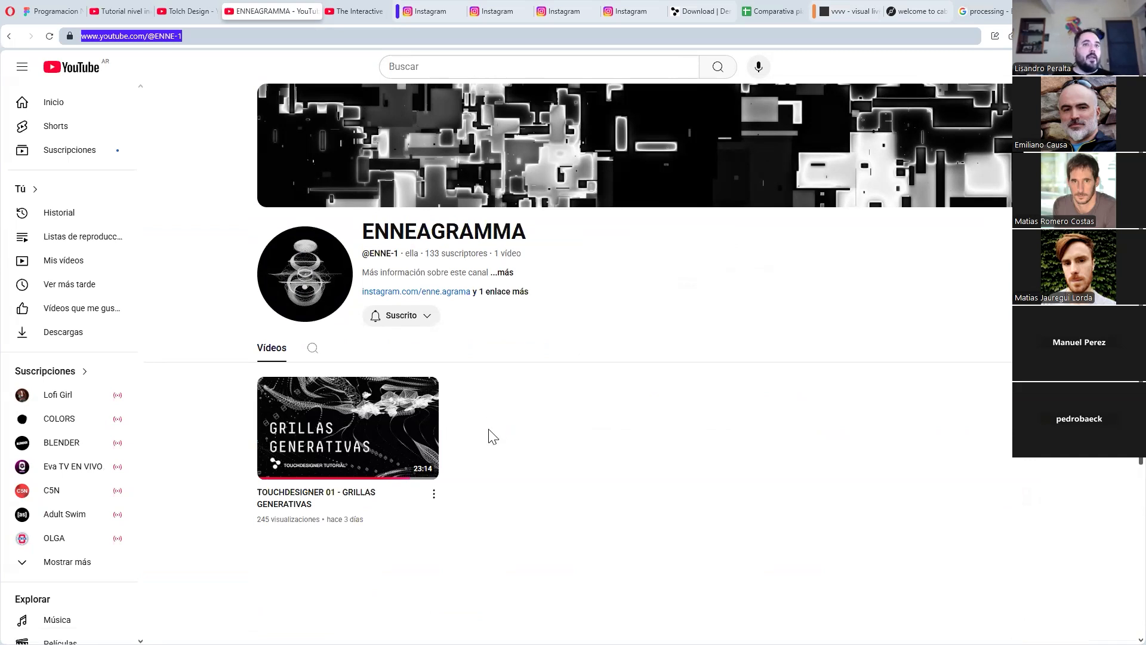
mouse_move(412, 453)
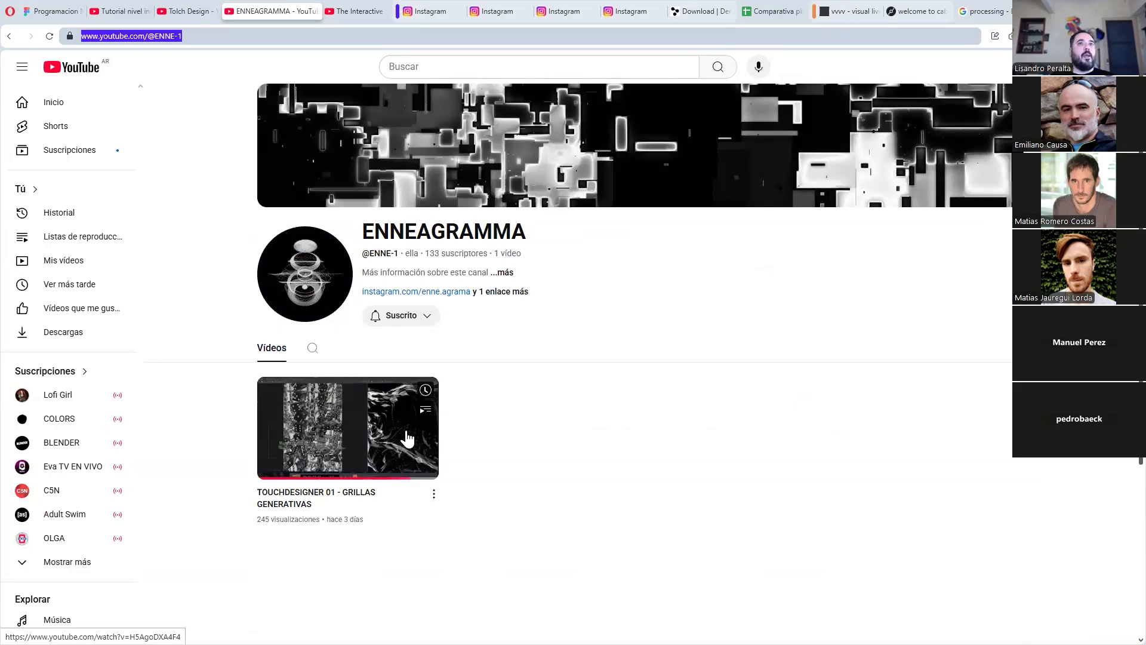
Look over the TouchDesigner tutorials on The Interactive & Immersive HQ YouTube channel.
left_click(357, 12)
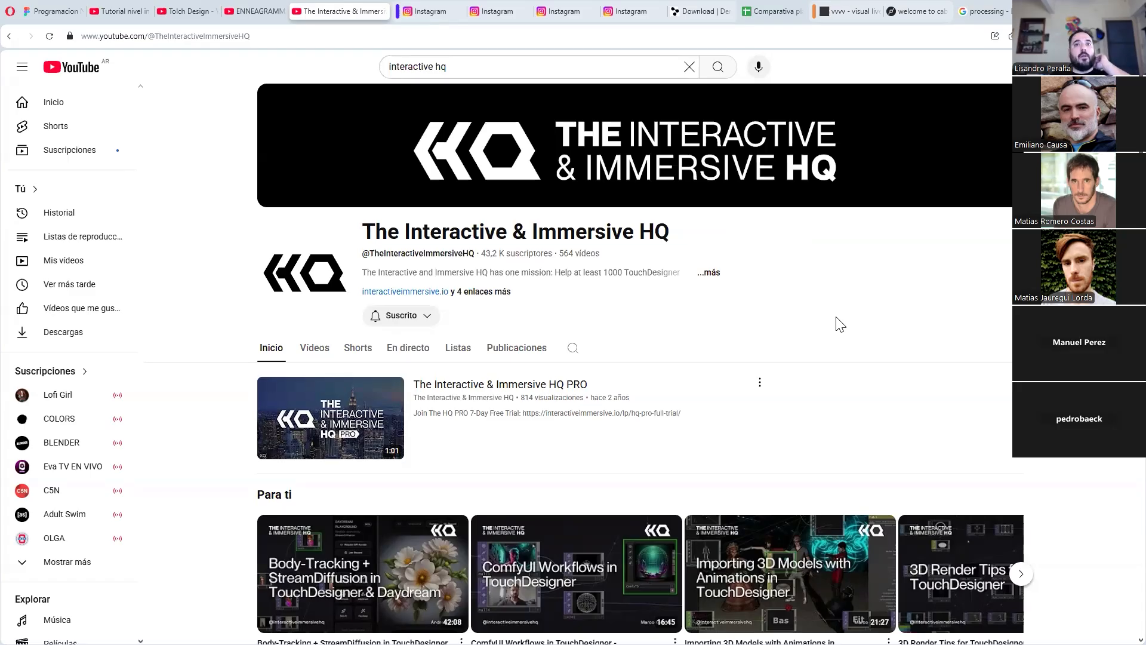
scroll(976, 378, "down", 2)
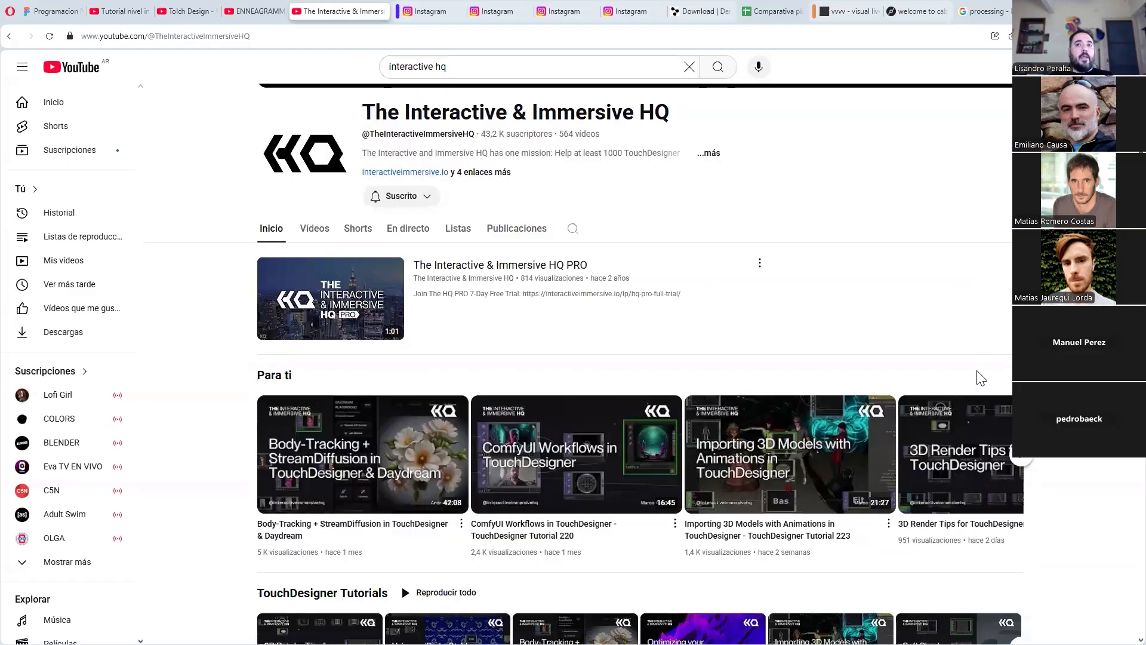
scroll(976, 378, "up", 1)
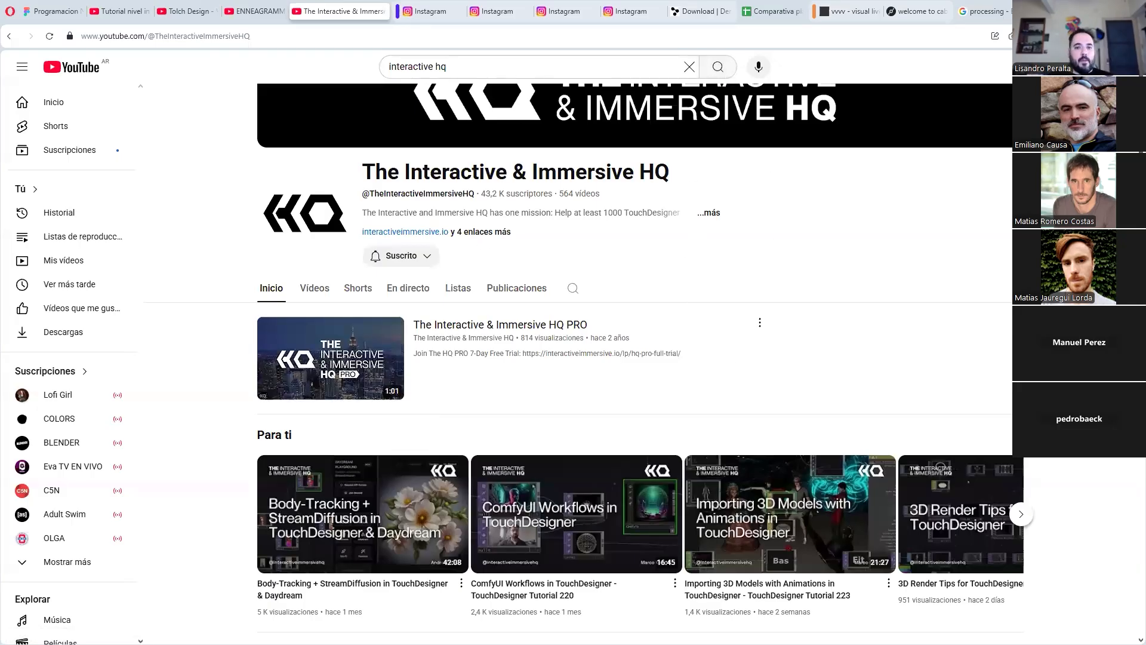
Look over the tolch.x Instagram profile and view the post "Naturaleza Sintética: Convergencia del Futuro".
left_click(699, 12)
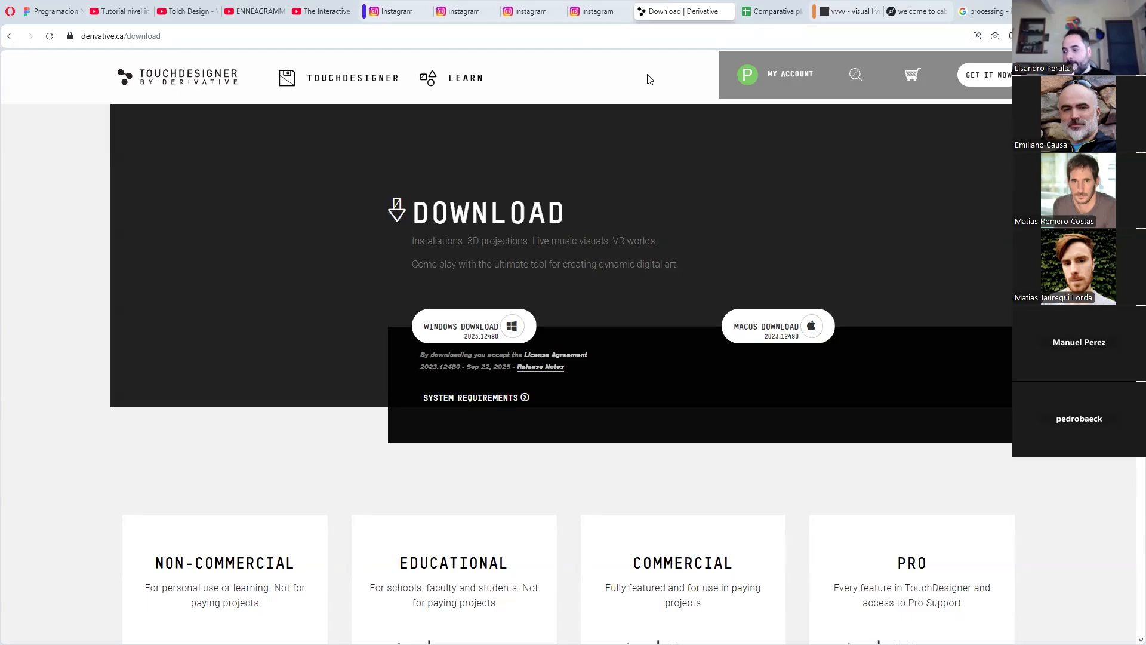
left_click(409, 8)
scroll(607, 236, "down", 3)
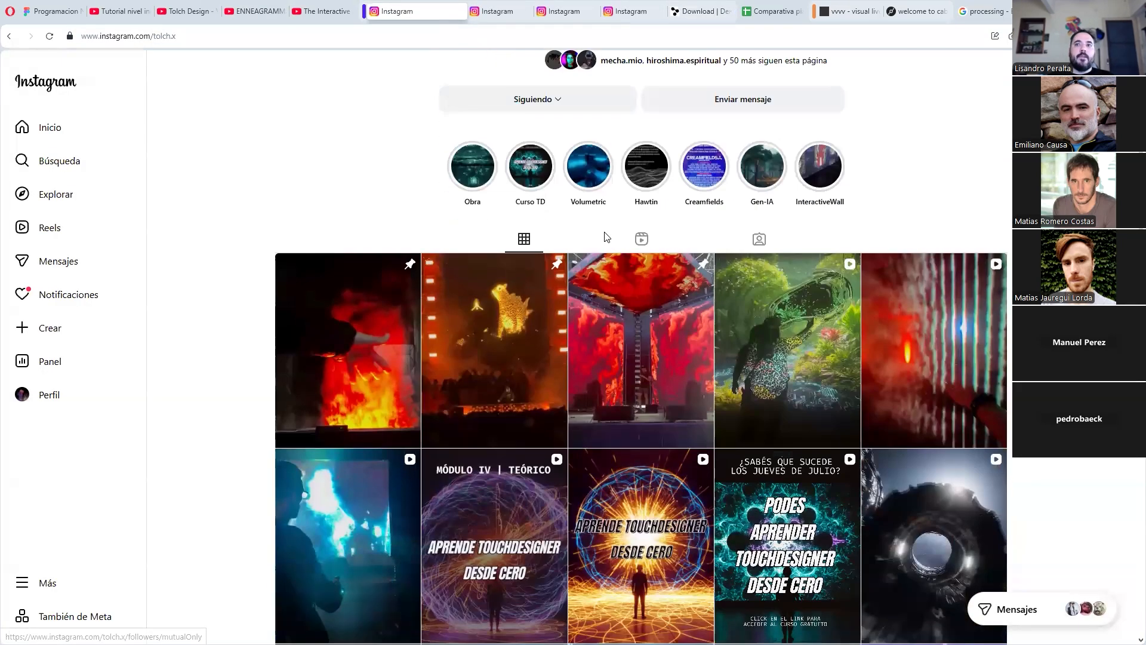
left_click(791, 315)
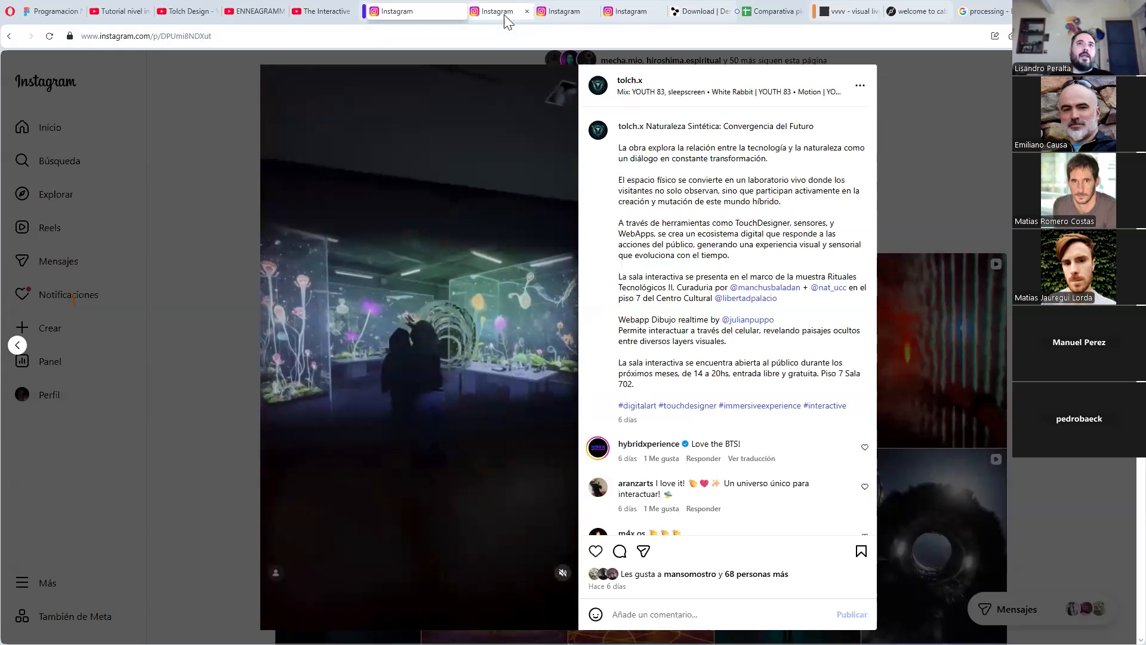
Look over the remaining Instagram artist pages, including the BYPOLAR reel and the multimedia designer and VJ's profile.
left_click(504, 14)
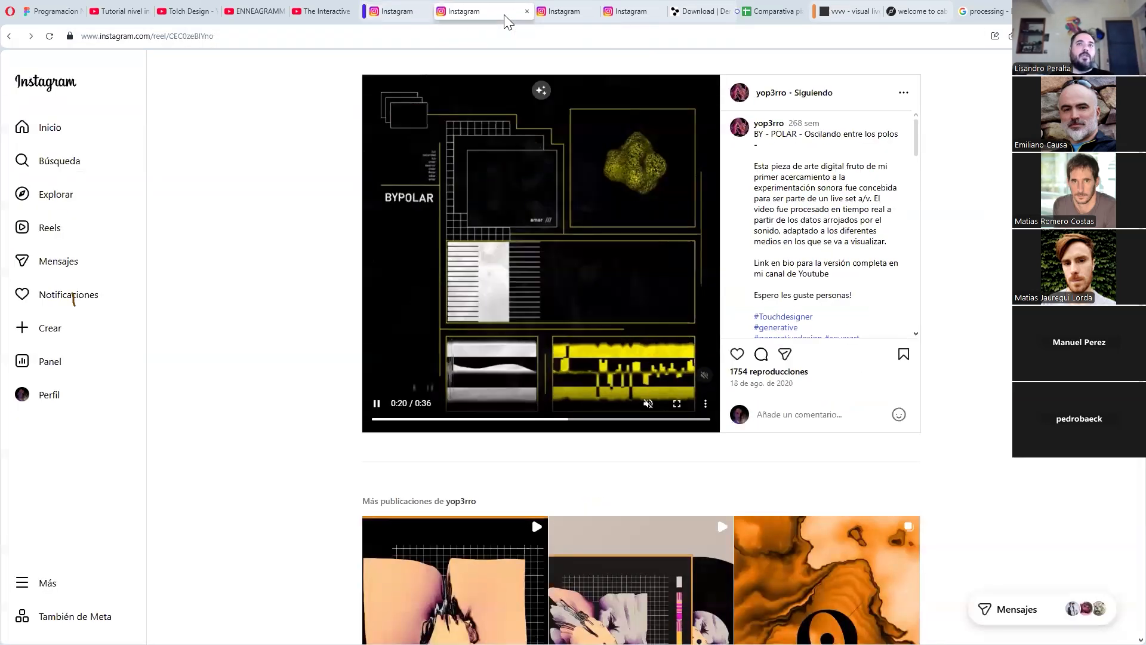
left_click(561, 13)
left_click(348, 133)
left_click(635, 15)
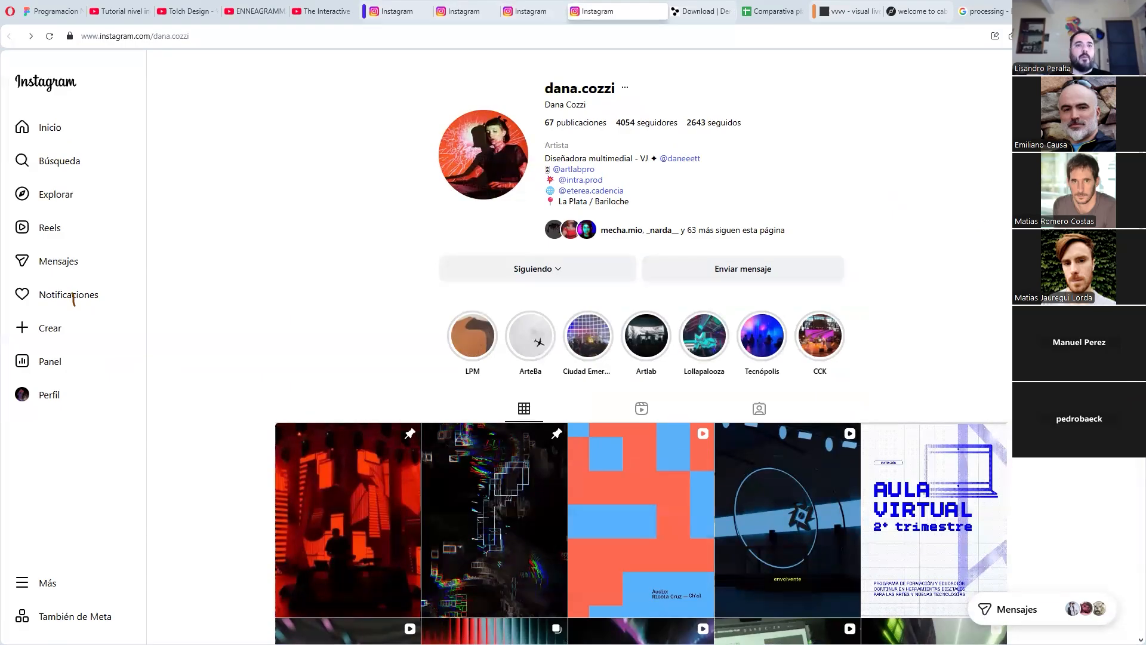
scroll(73, 298, "down", 5)
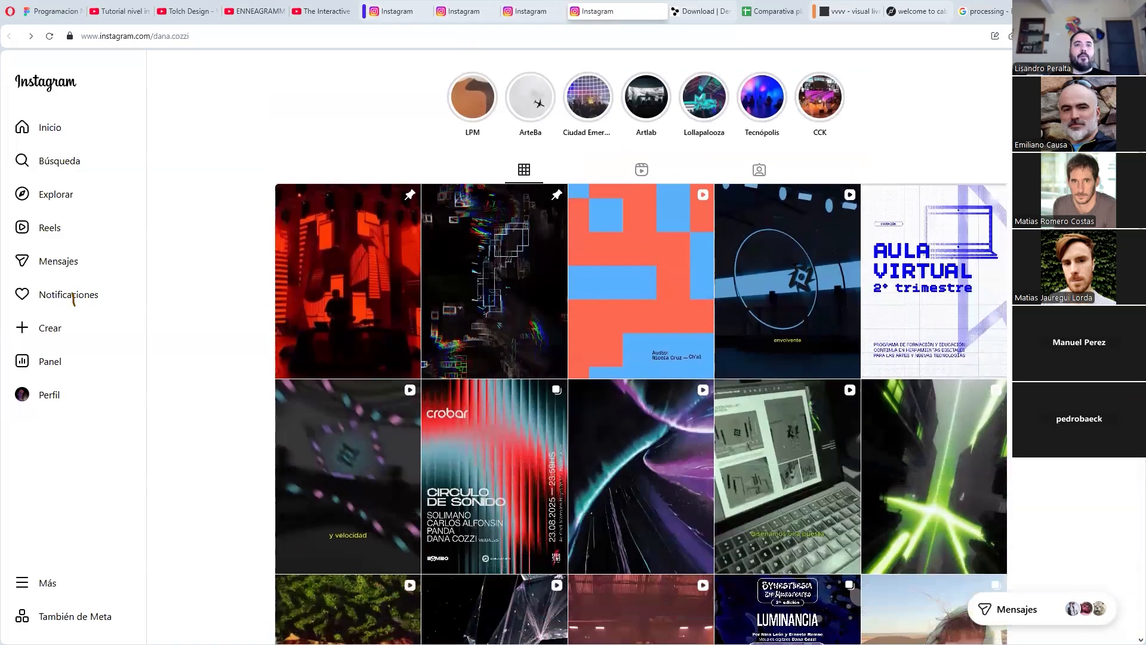
scroll(73, 299, "up", 5)
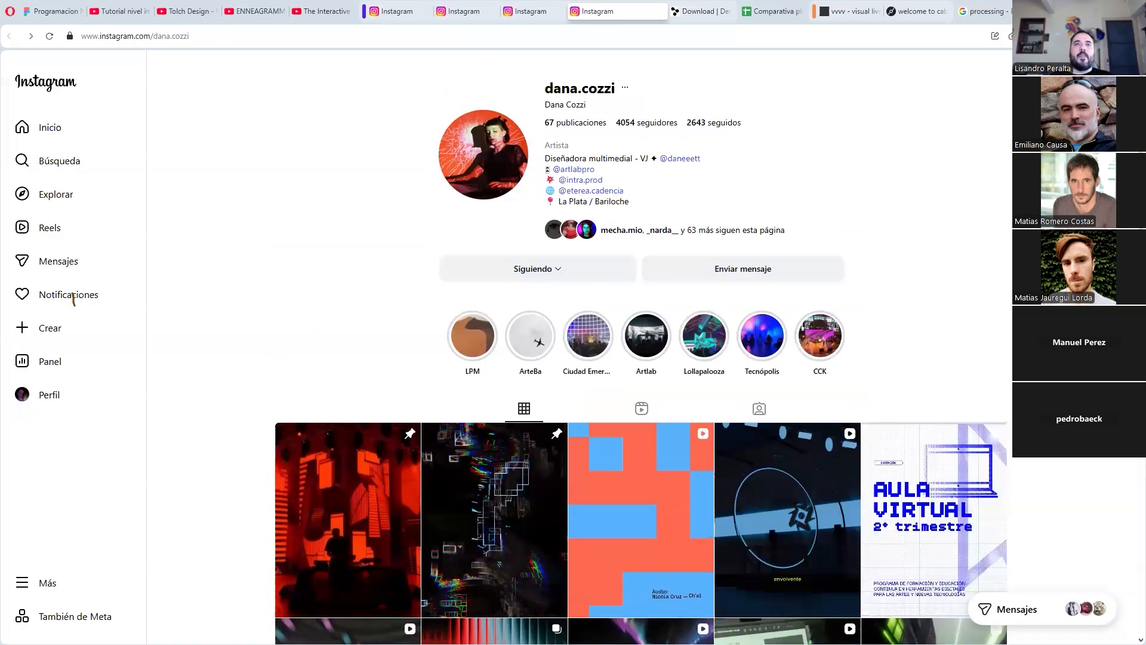
Close all the Instagram pages and the Comparativa spreadsheet in the browser.
left_click(318, 10)
middle_click(420, 18)
middle_click(420, 18)
middle_click(419, 18)
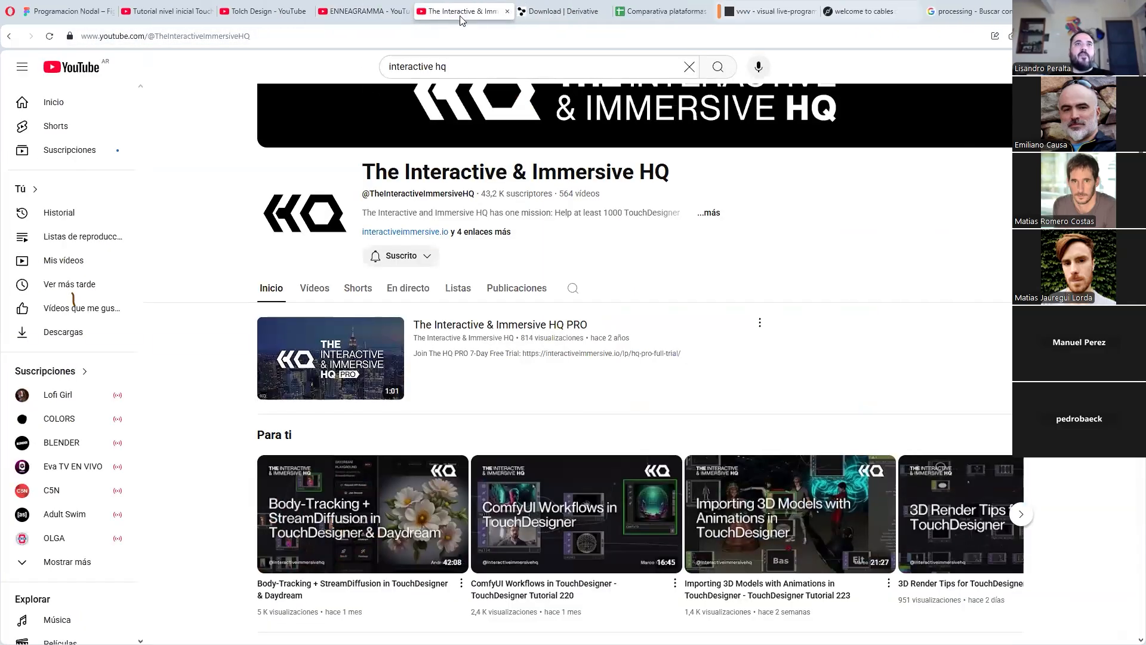
middle_click(654, 16)
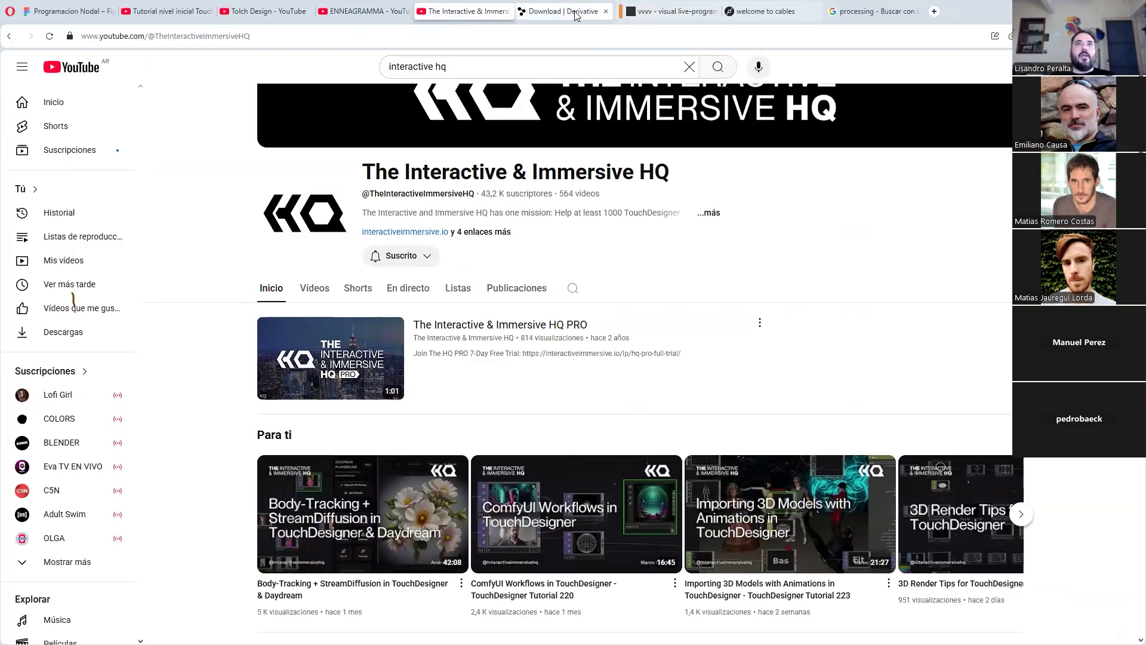
Review the license tiers on the TouchDesigner download page, highlighting the Non-Commercial resolution limit of 1280x1280.
left_click(576, 14)
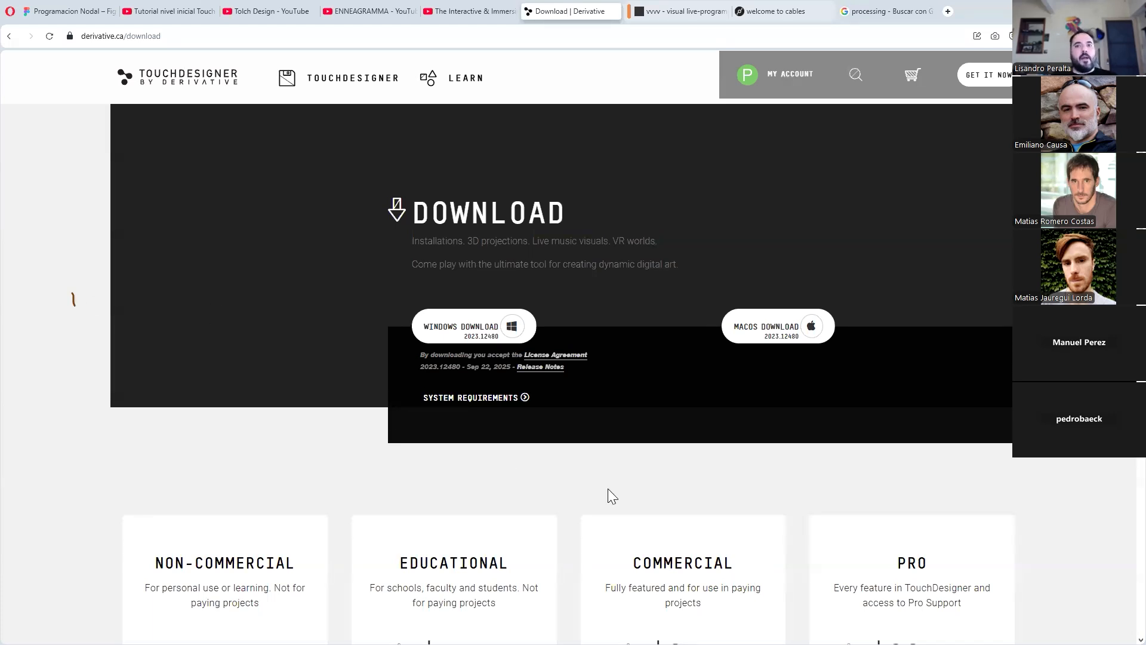
scroll(614, 486, "down", 7)
scroll(614, 477, "up", 2)
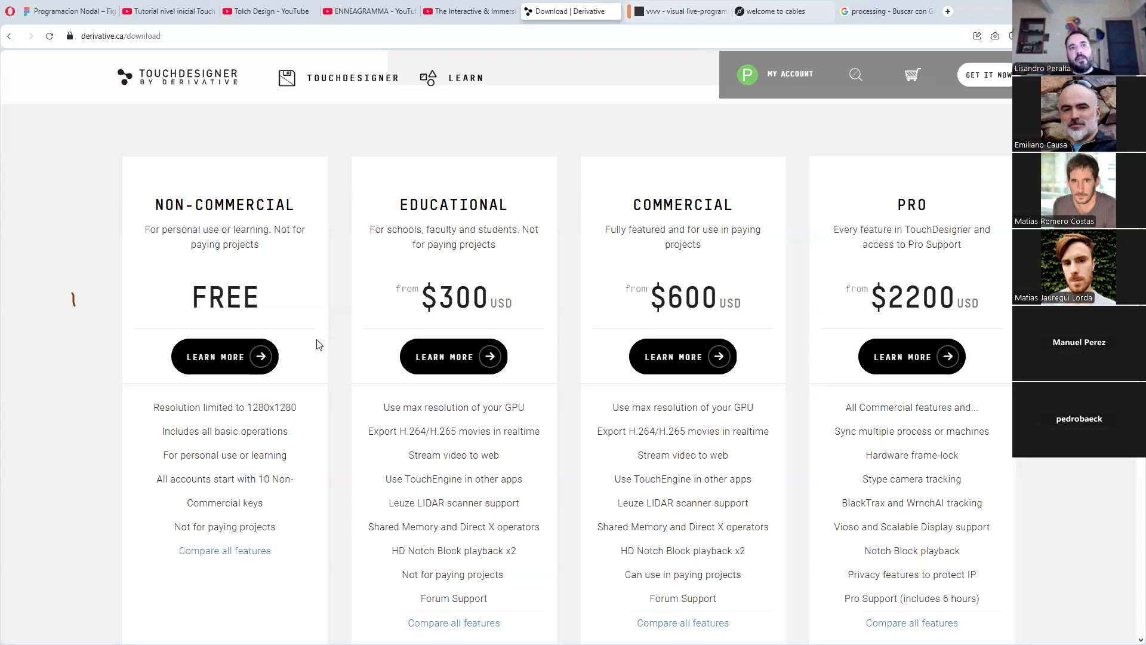
left_click_drag(247, 412, 317, 412)
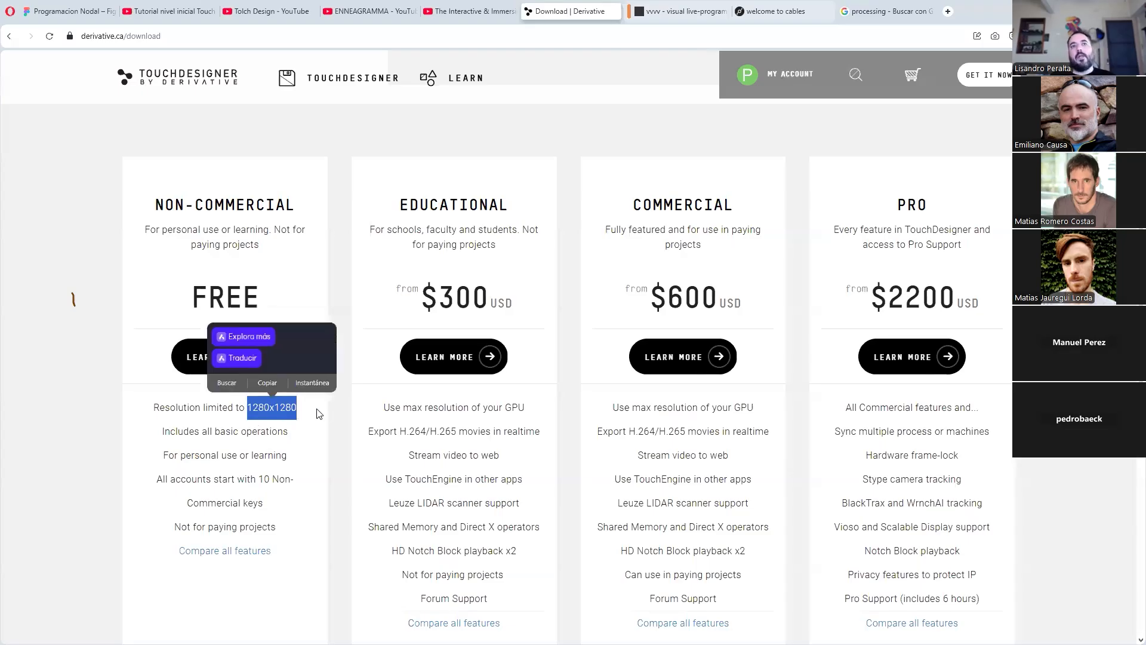
left_click(316, 413)
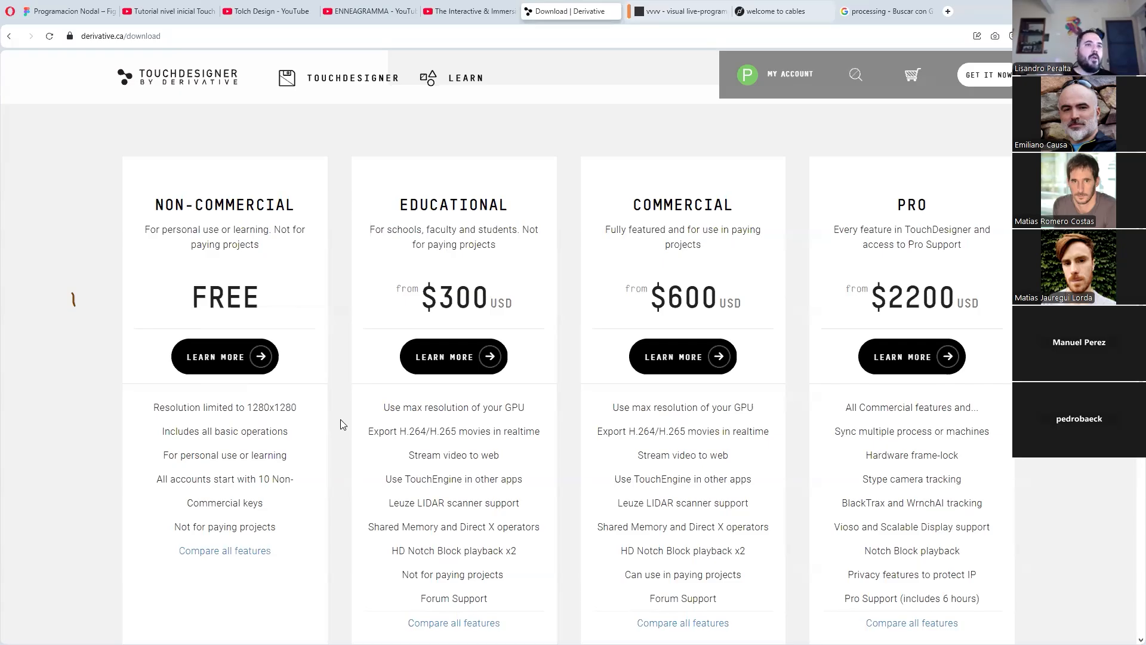
scroll(342, 423, "up", 4)
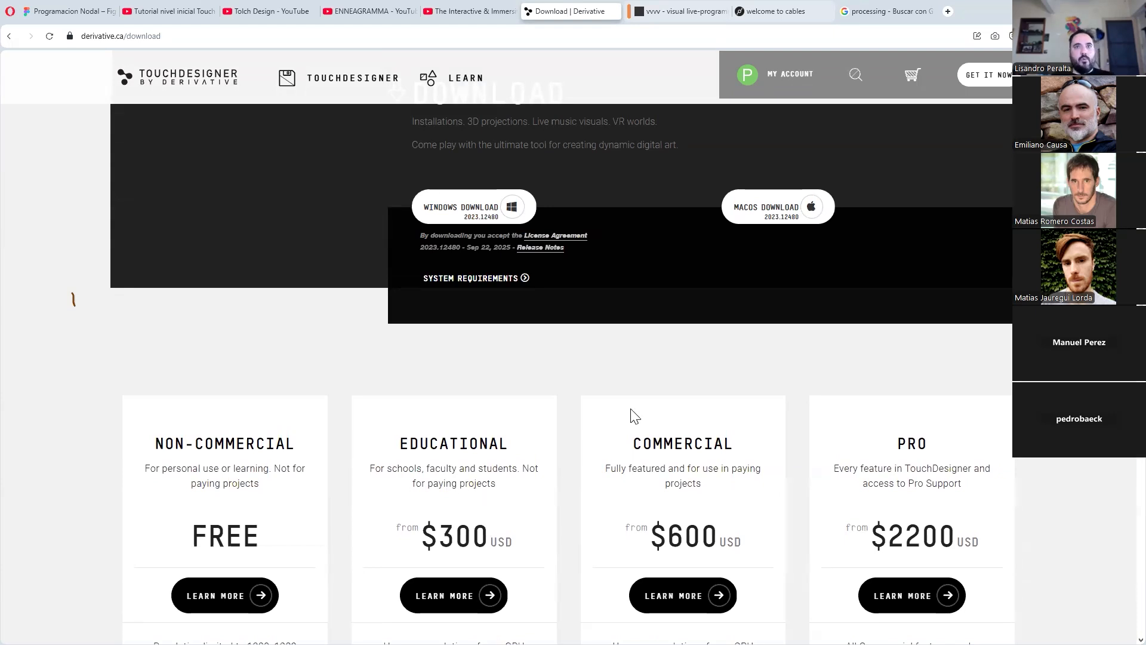
scroll(676, 385, "up", 2)
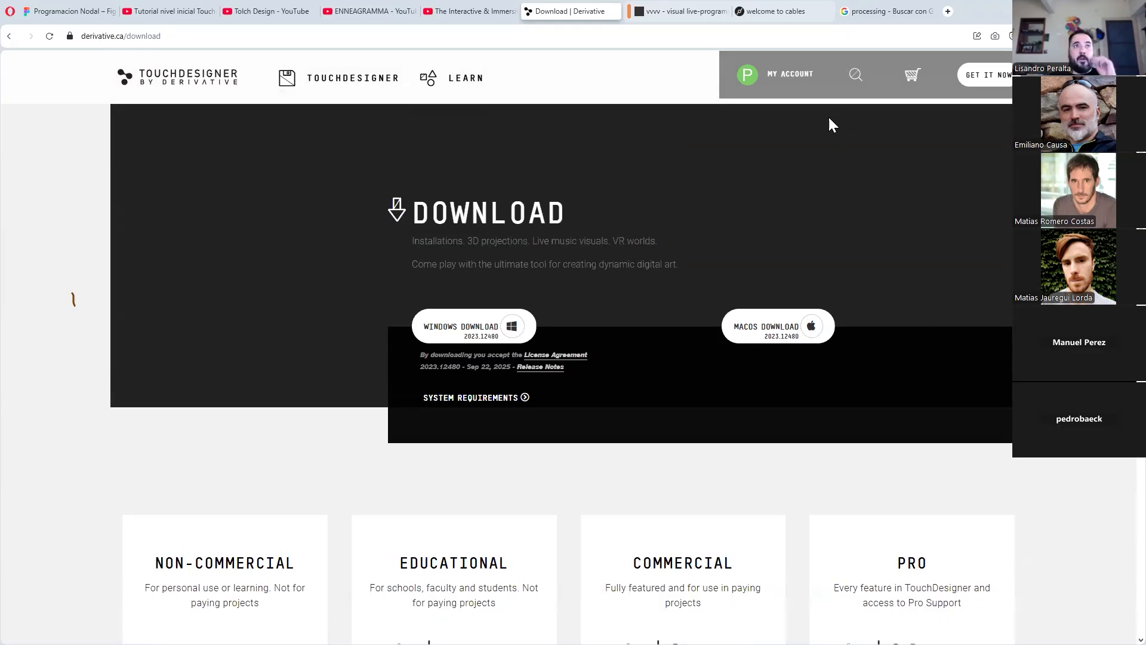
Go to the licenses section of the Derivative account.
left_click(783, 73)
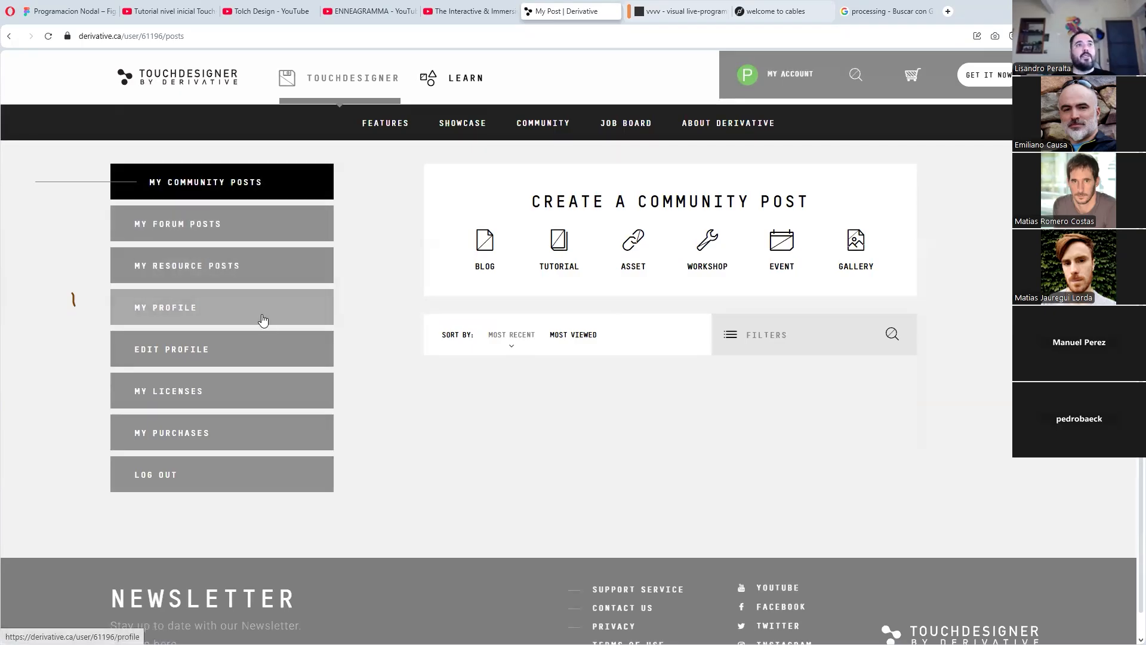
left_click(269, 400)
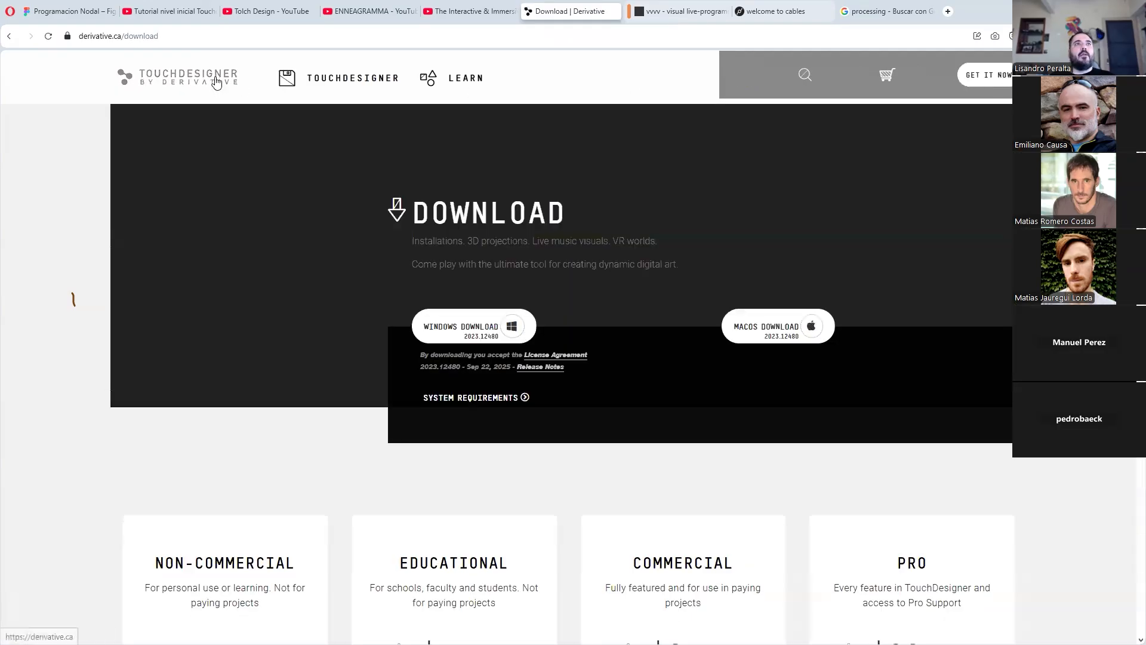
Highlight the web address of the TouchDesigner download page, derivative.ca/download.
left_click(119, 36)
left_click_drag(107, 36, 71, 37)
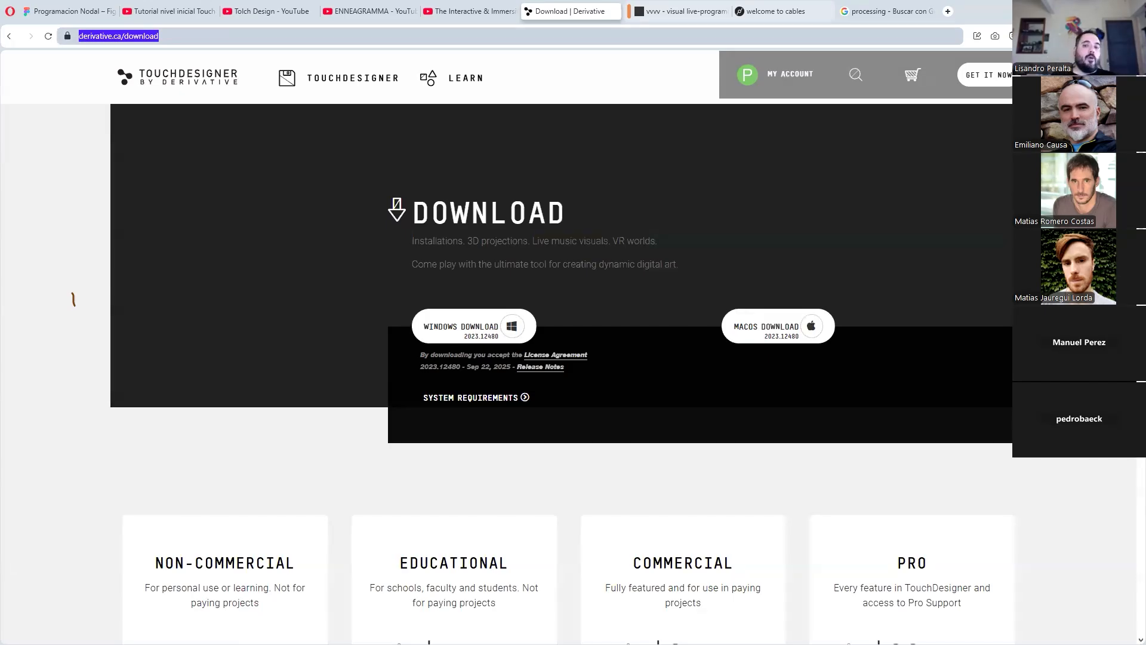
left_click(74, 298)
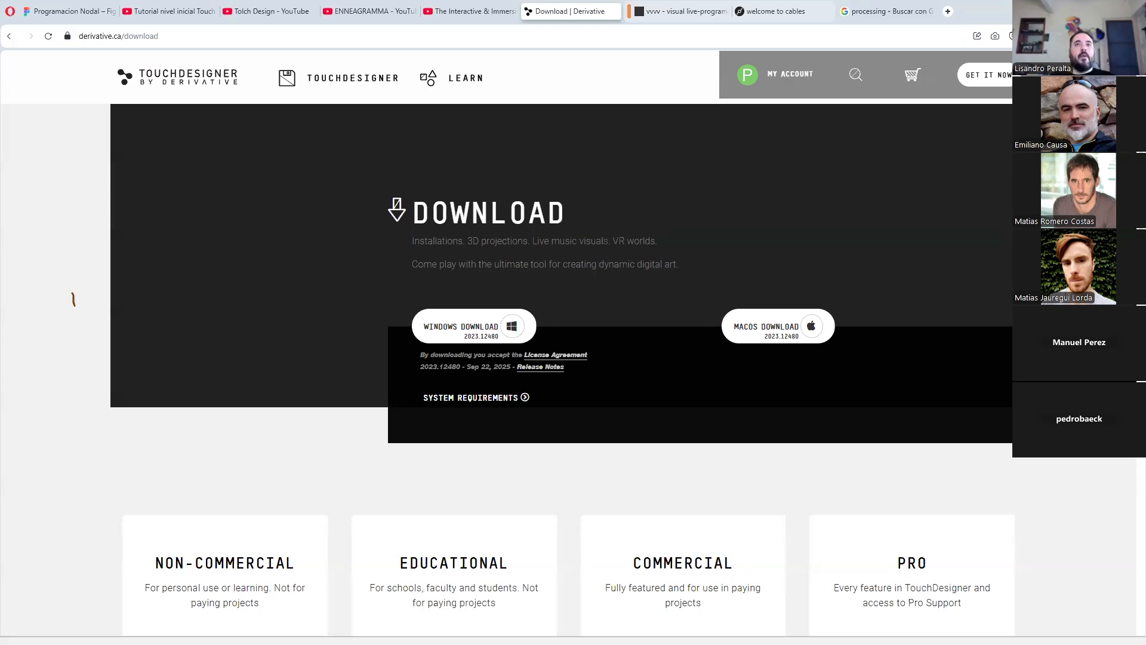
Switch to TouchDesigner, reposition the displace1, geo1 and out1 operators, and select the blendModes palette tool.
key("alt+Tab")
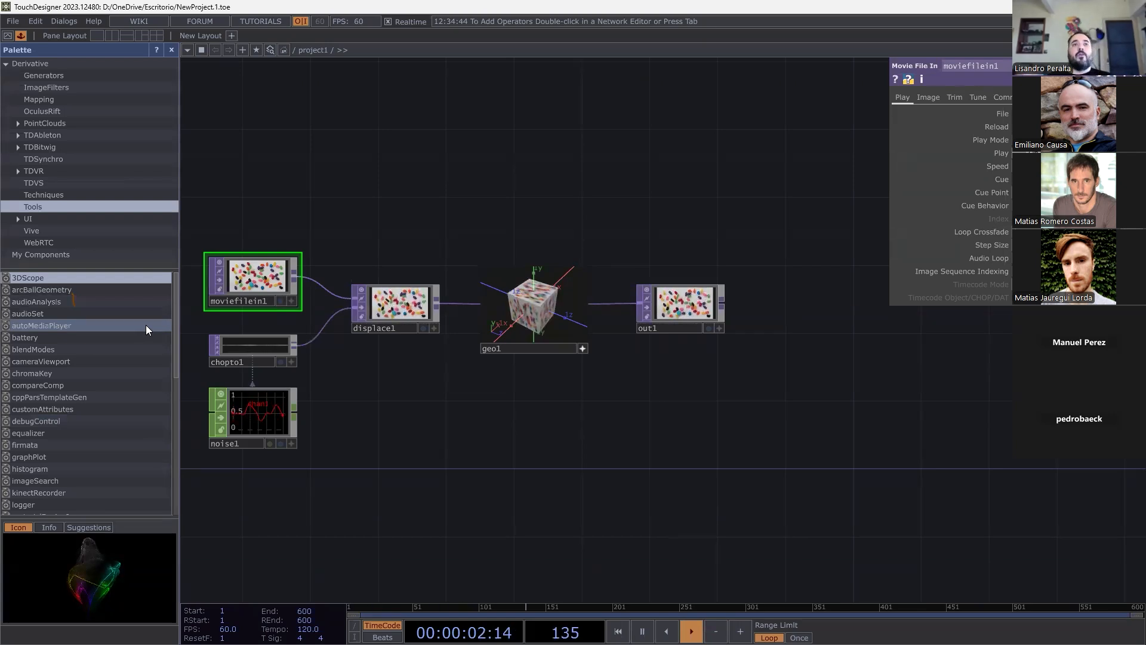
left_click(695, 307)
left_click_drag(695, 307, 724, 323)
left_click(404, 318)
left_click_drag(404, 319, 425, 349)
left_click_drag(500, 346, 534, 370)
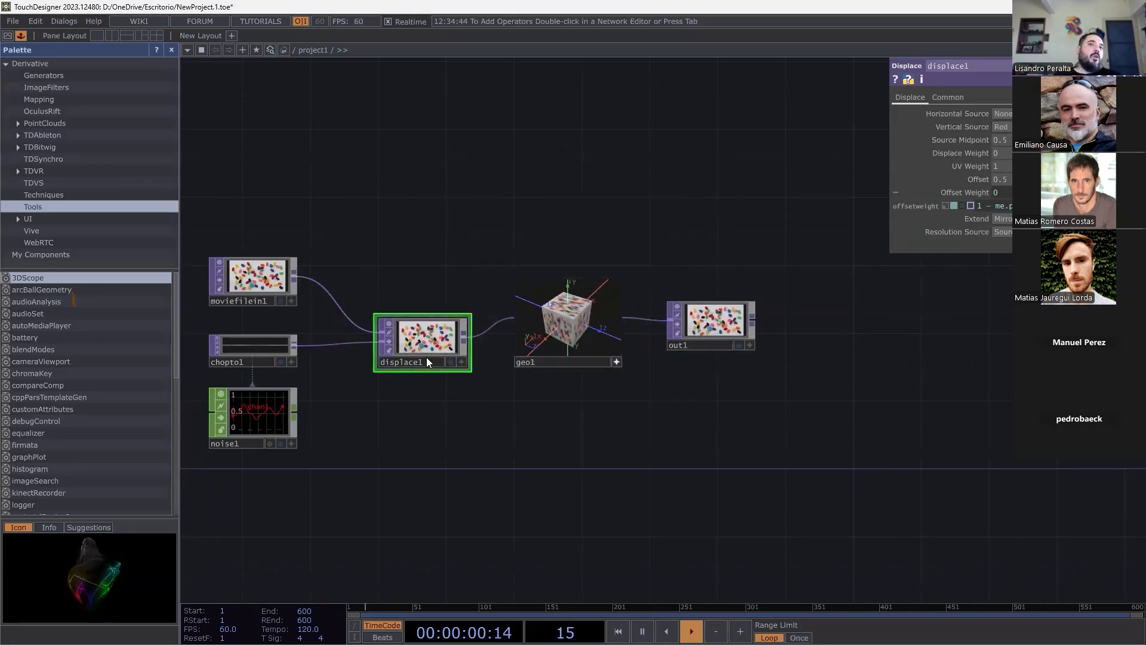
left_click_drag(426, 357, 409, 323)
left_click_drag(710, 323, 728, 306)
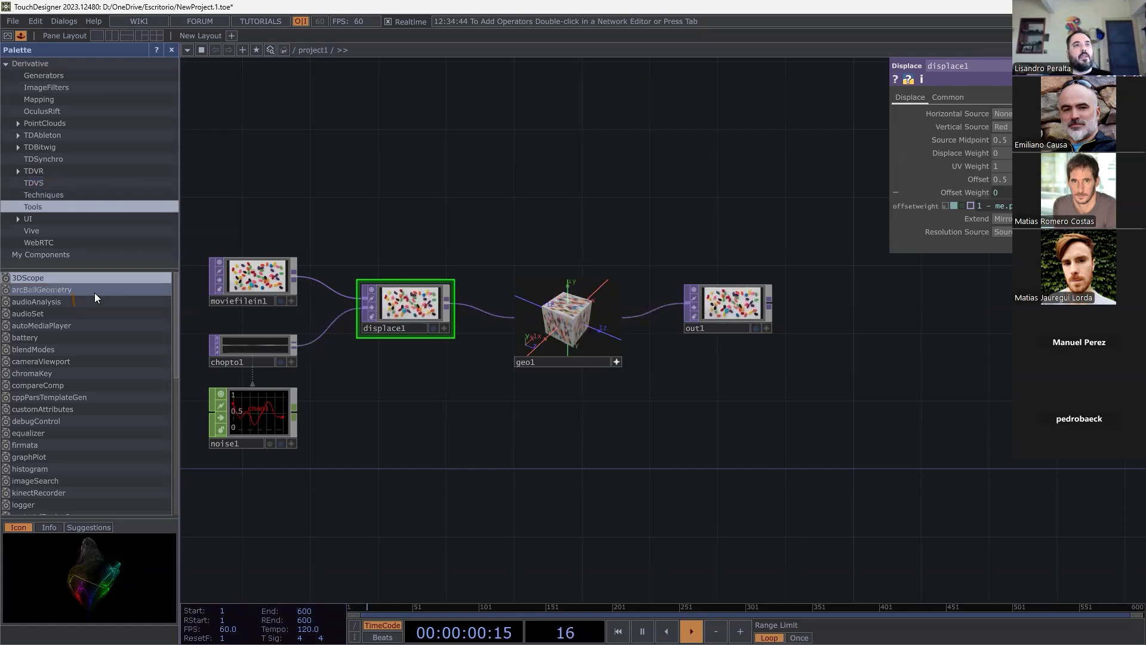
left_click(99, 346)
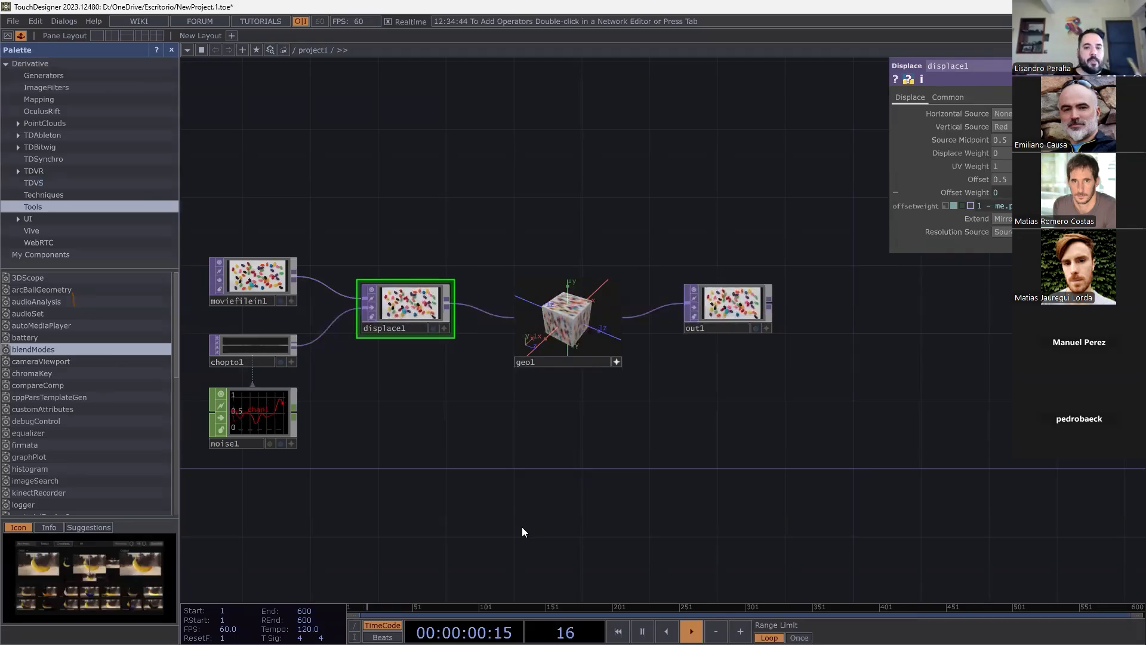
Delete the example operators from the project1 network in two groups and undo both deletions.
left_click_drag(437, 188, 633, 235)
right_click_drag(633, 235, 370, 489)
left_click_drag(617, 383, 583, 325)
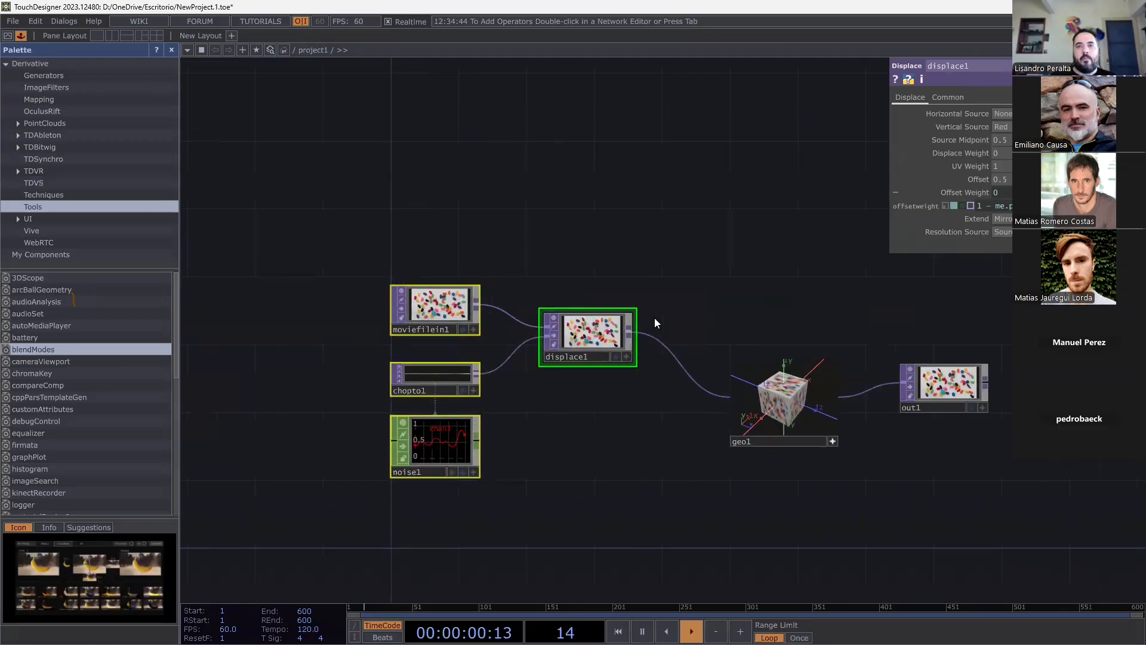
key("Delete")
left_click_drag(732, 339, 656, 304)
right_click_drag(503, 271, 996, 455)
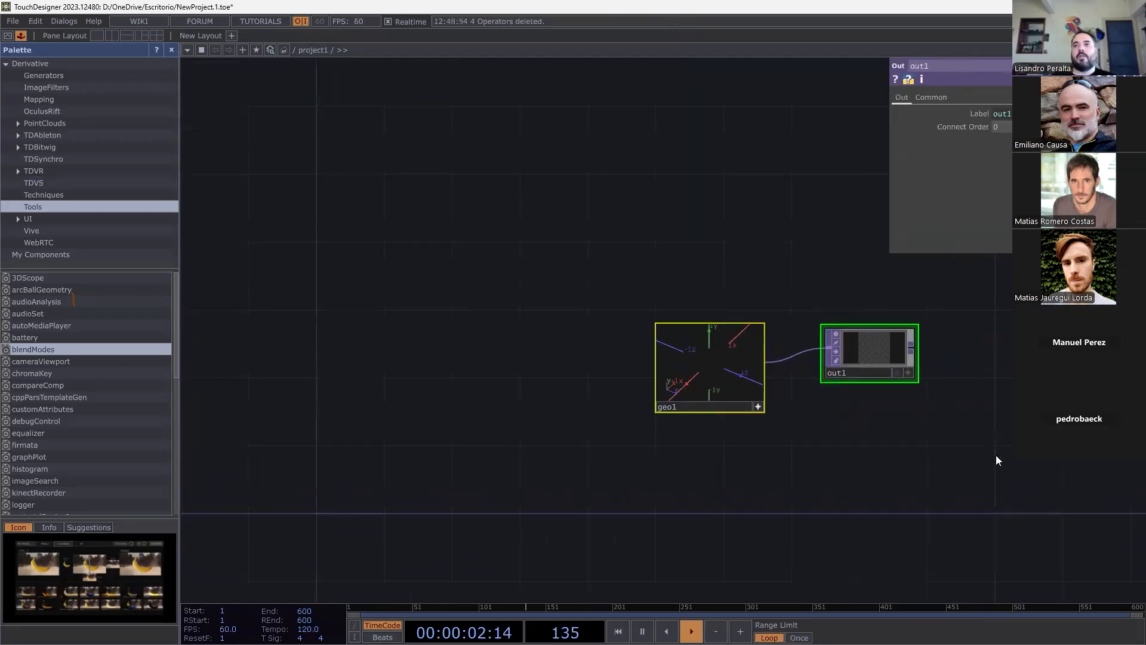
key("Delete")
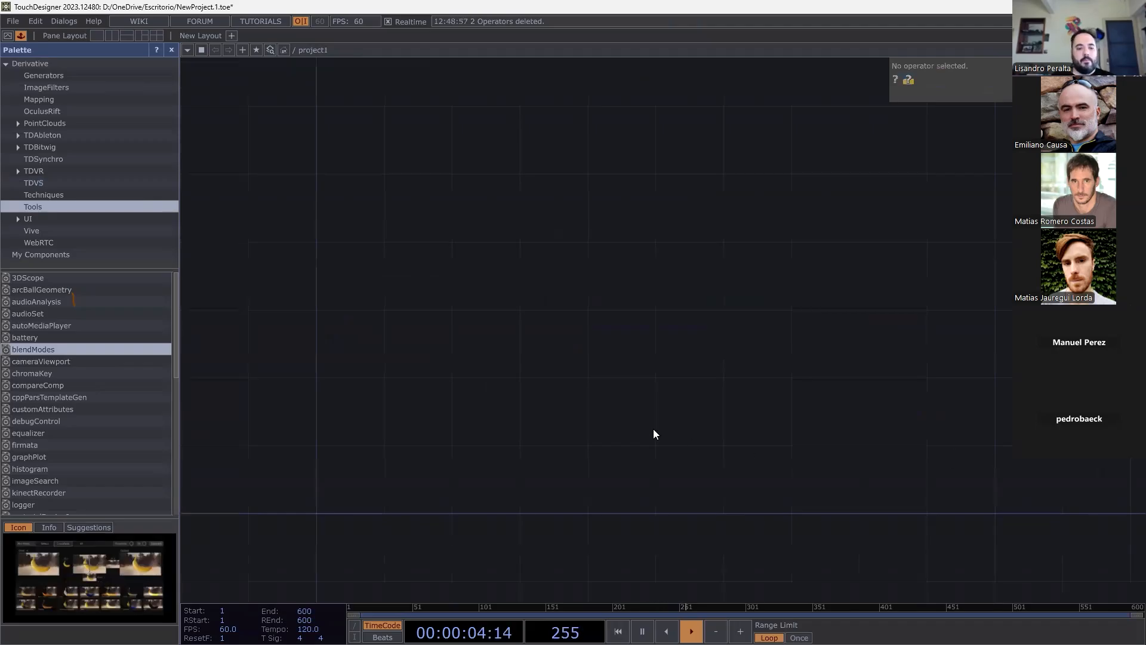
key("ctrl+z")
key("ctrl+z")
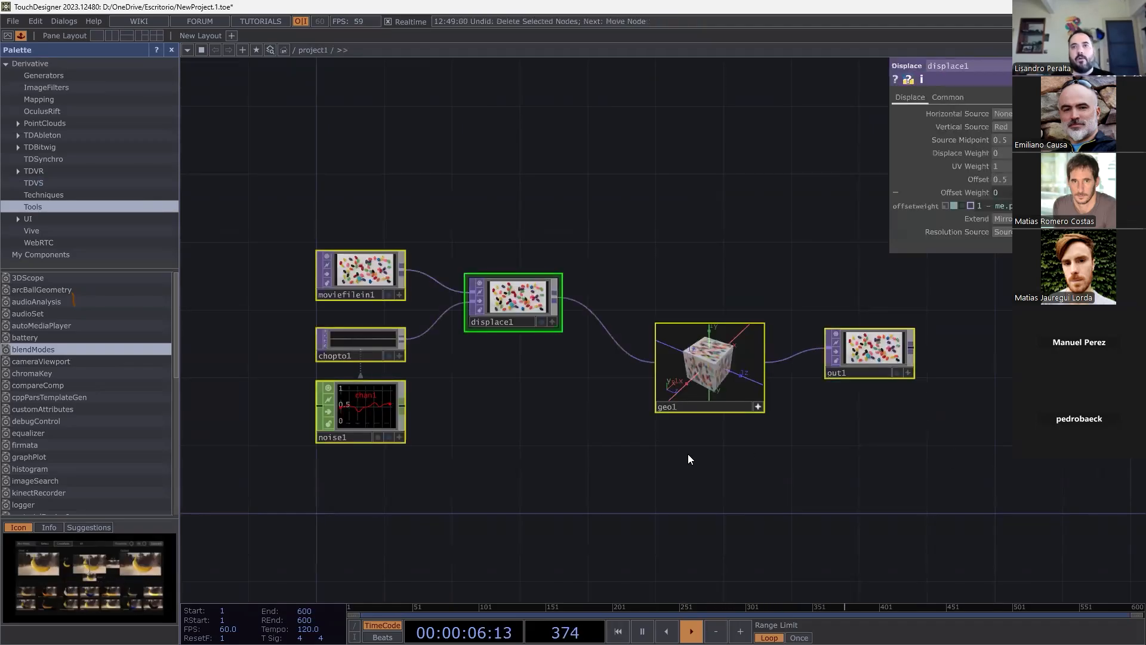
Move the moviefilein1, chopto1, noise1 and displace1 operators down level with geo1 and close the Palette.
left_click_drag(577, 445, 364, 324)
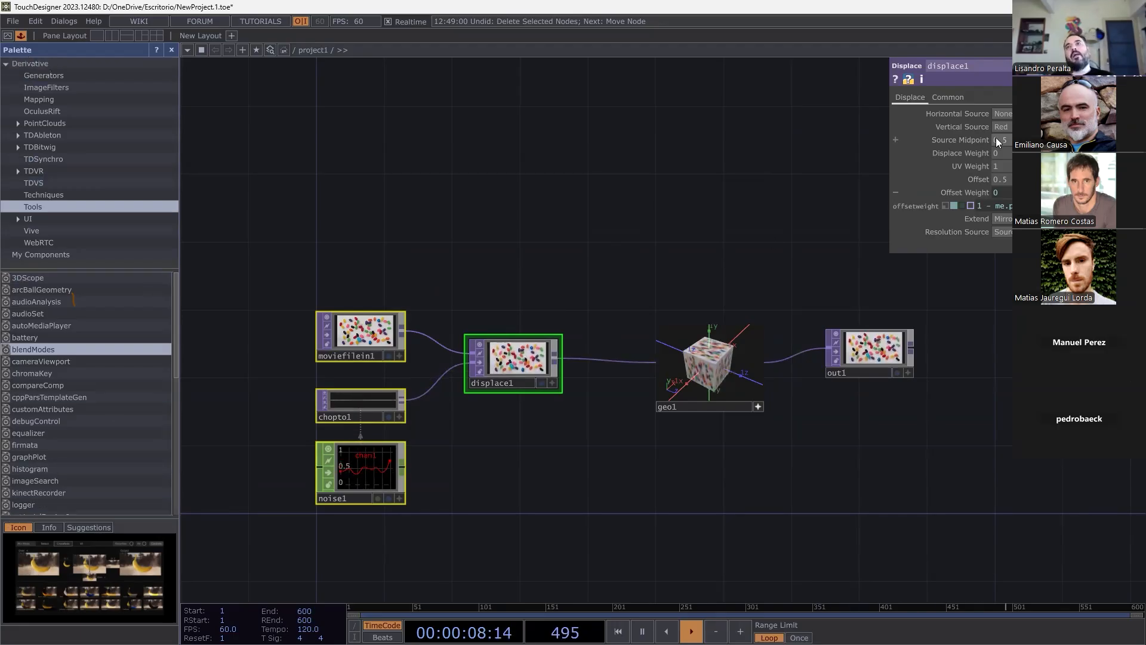
left_click(171, 50)
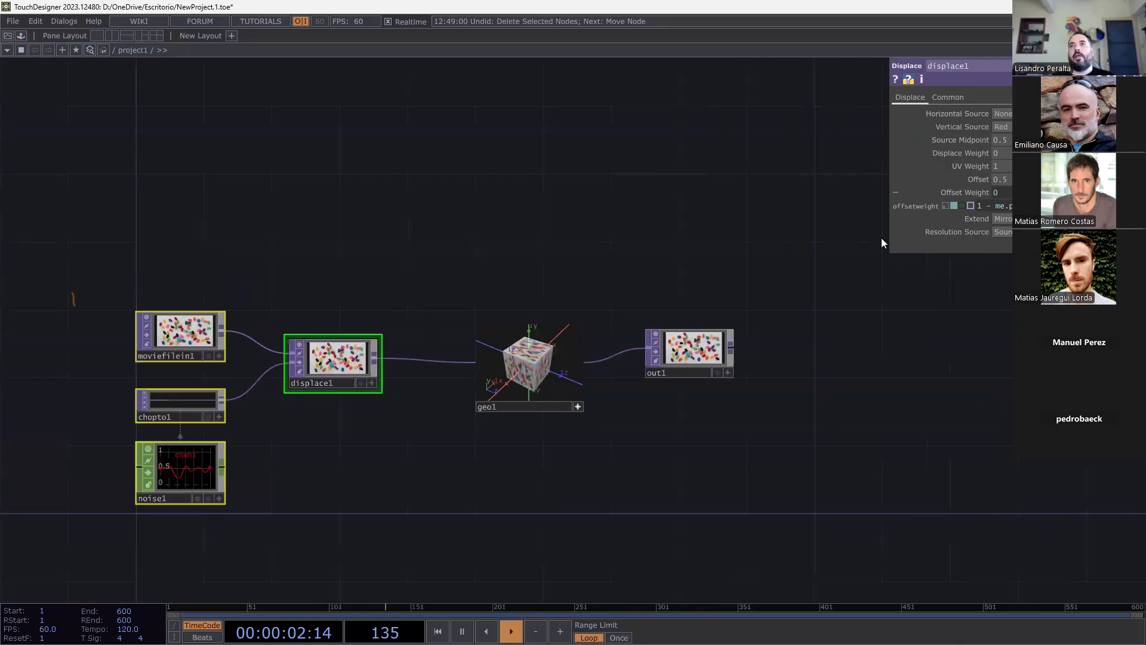
Compare the parameters of the out1 and displace1 operators, ending on displace1.
left_click(711, 346)
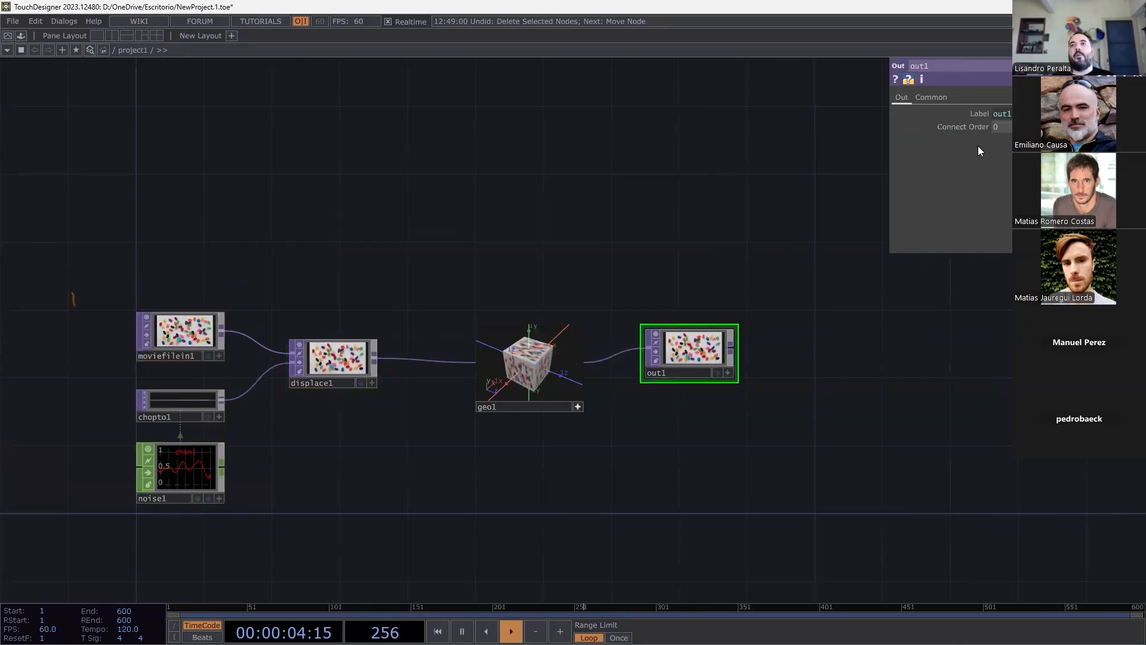
left_click(310, 358)
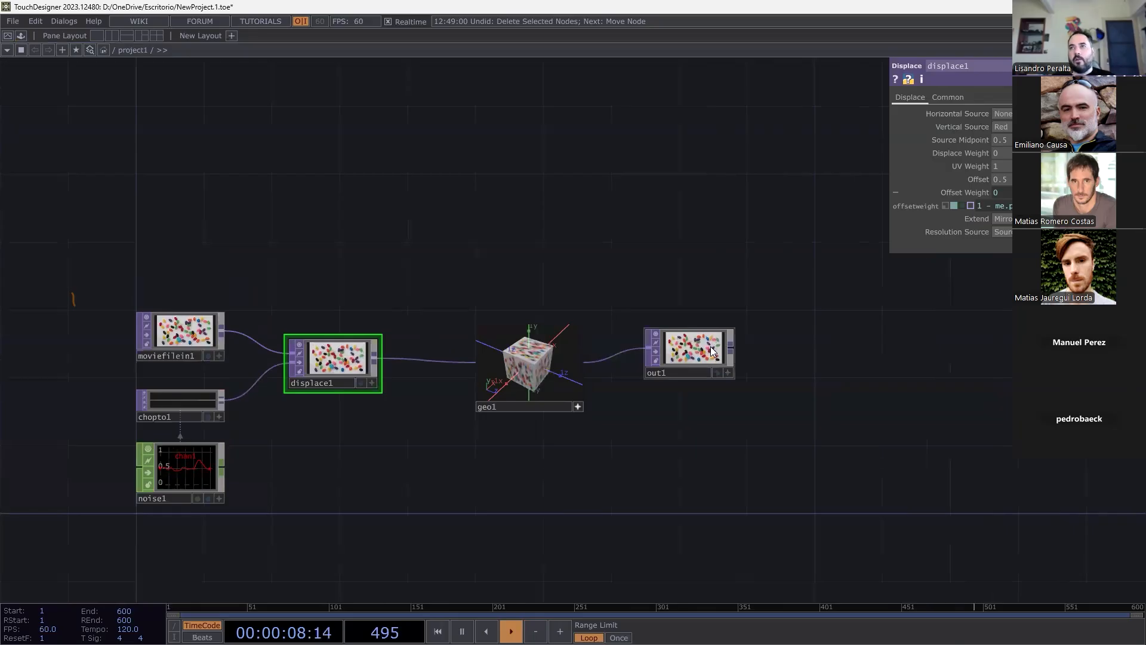
left_click(711, 351)
left_click(316, 364)
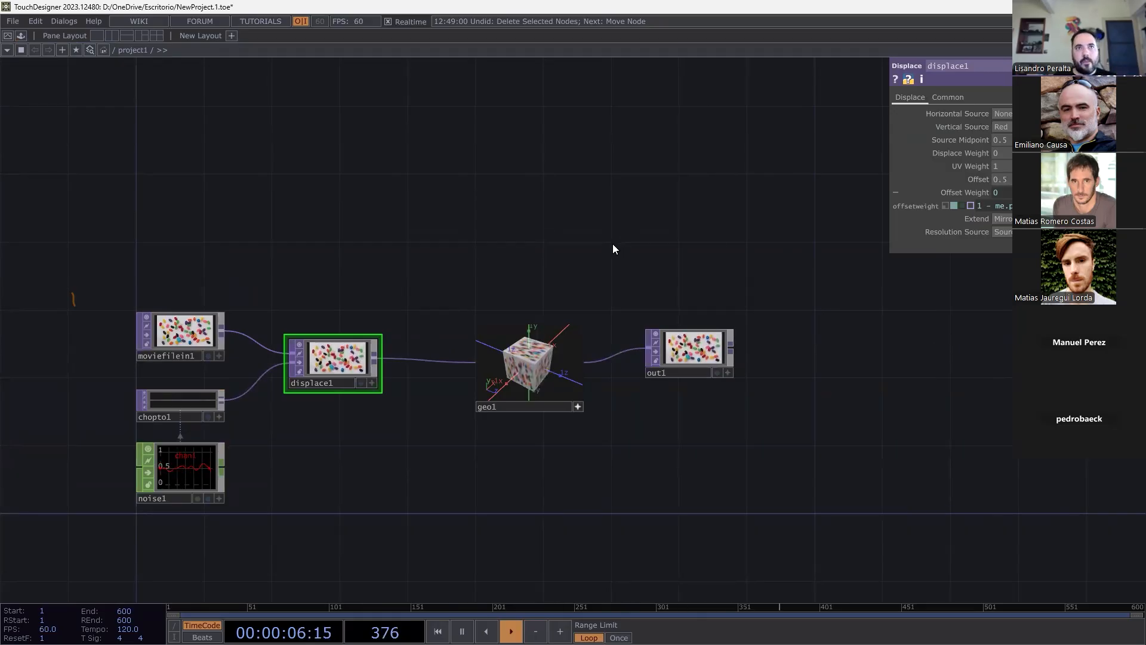
Inspect the displace1 operator's input connections and image preview up close.
left_click_drag(456, 275, 609, 245)
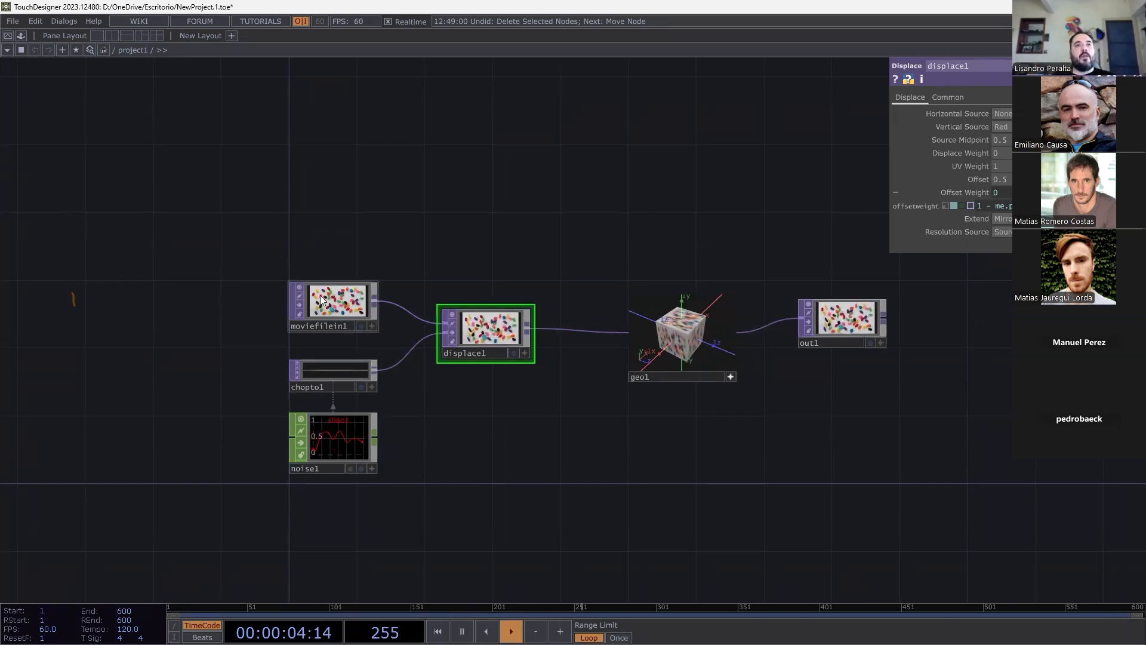
scroll(438, 335, "up", 5)
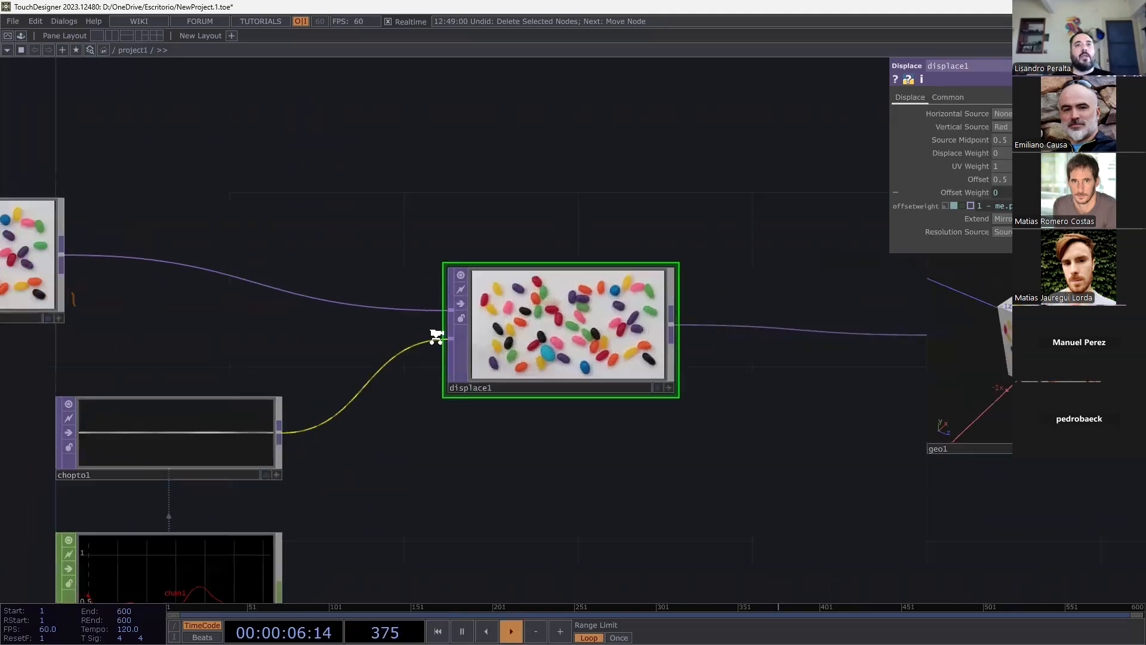
scroll(438, 336, "down", 5)
scroll(526, 344, "up", 8)
scroll(661, 340, "down", 2)
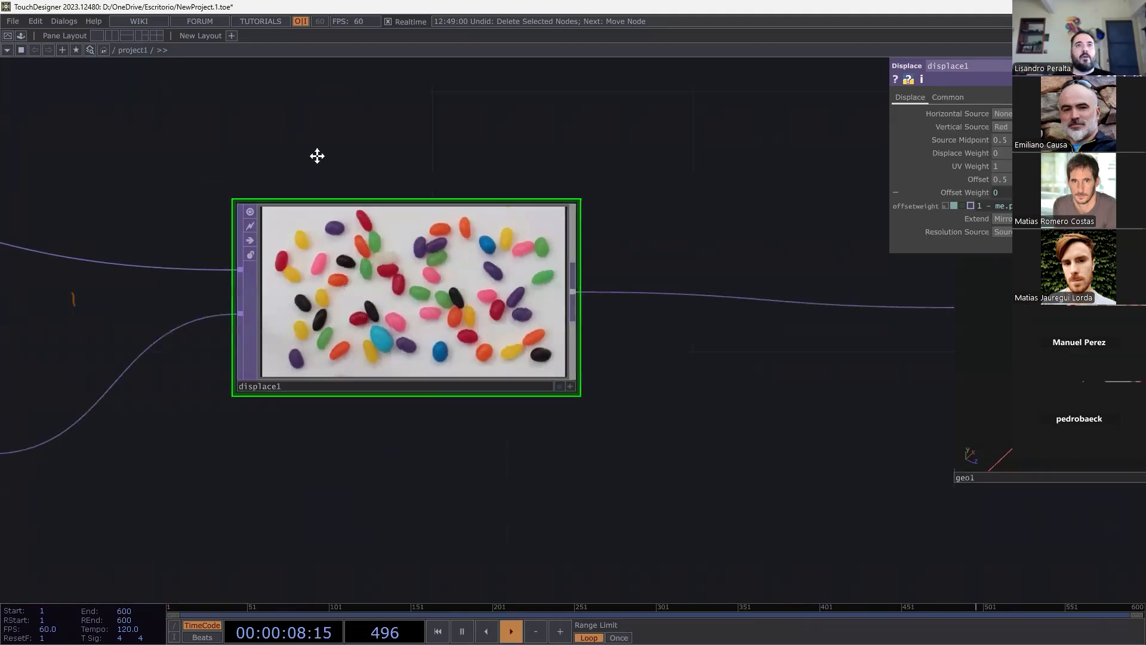
Delete all six example operators from the project1 network.
left_click_drag(317, 156, 514, 220)
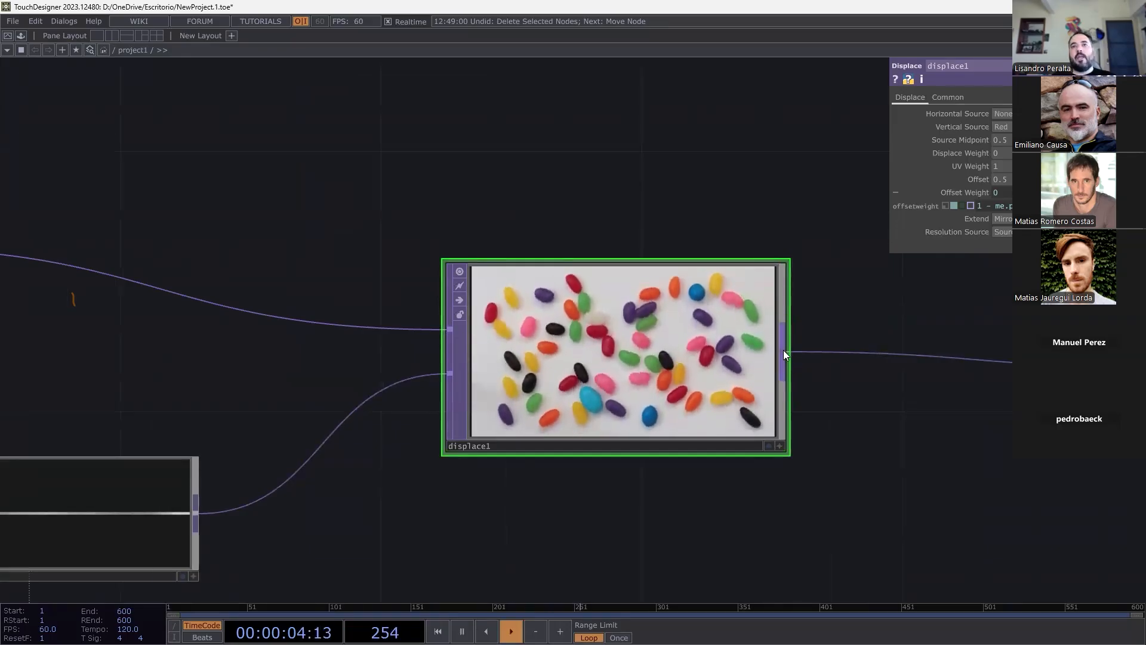
scroll(879, 381, "down", 4)
mouse_move(597, 305)
left_mouse_down()
mouse_move(311, 258)
mouse_move(22, 236)
left_mouse_up()
left_click_drag(710, 403, 522, 421)
left_click_drag(526, 323, 760, 321)
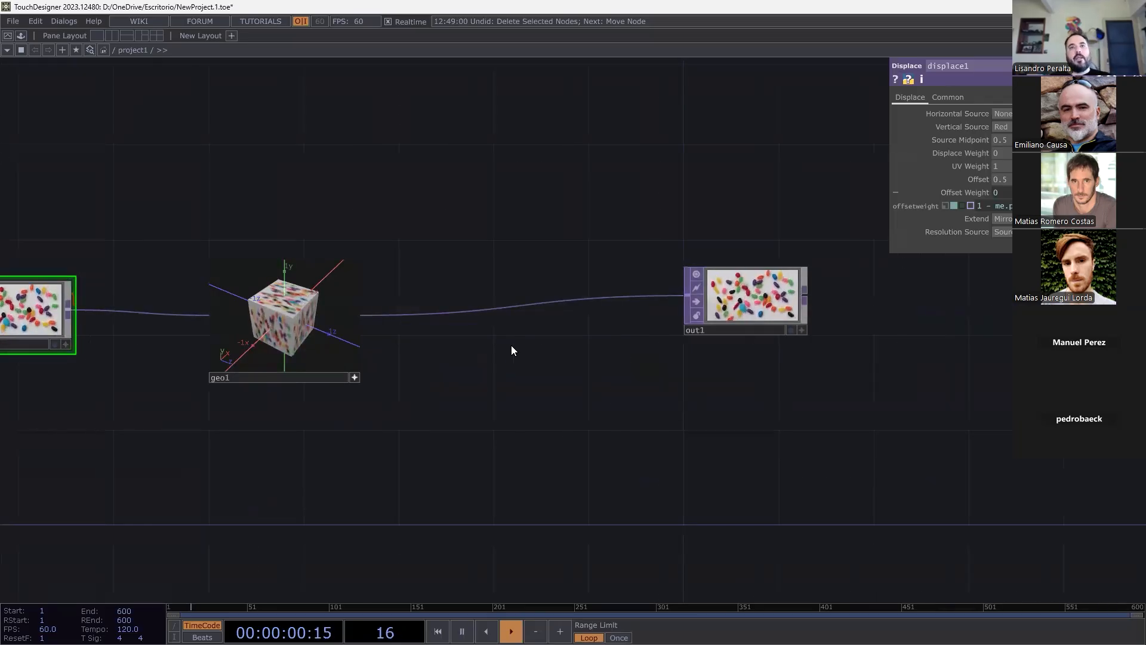
scroll(561, 397, "down", 3)
left_click_drag(542, 425, 704, 463)
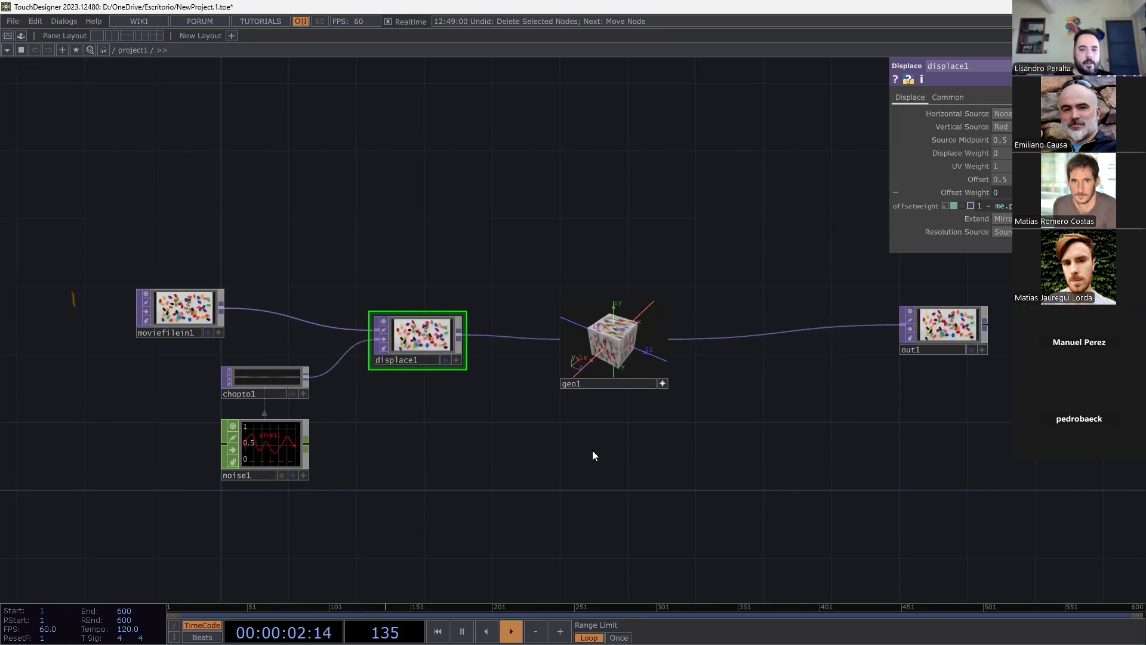
left_click_drag(960, 503, 36, 268)
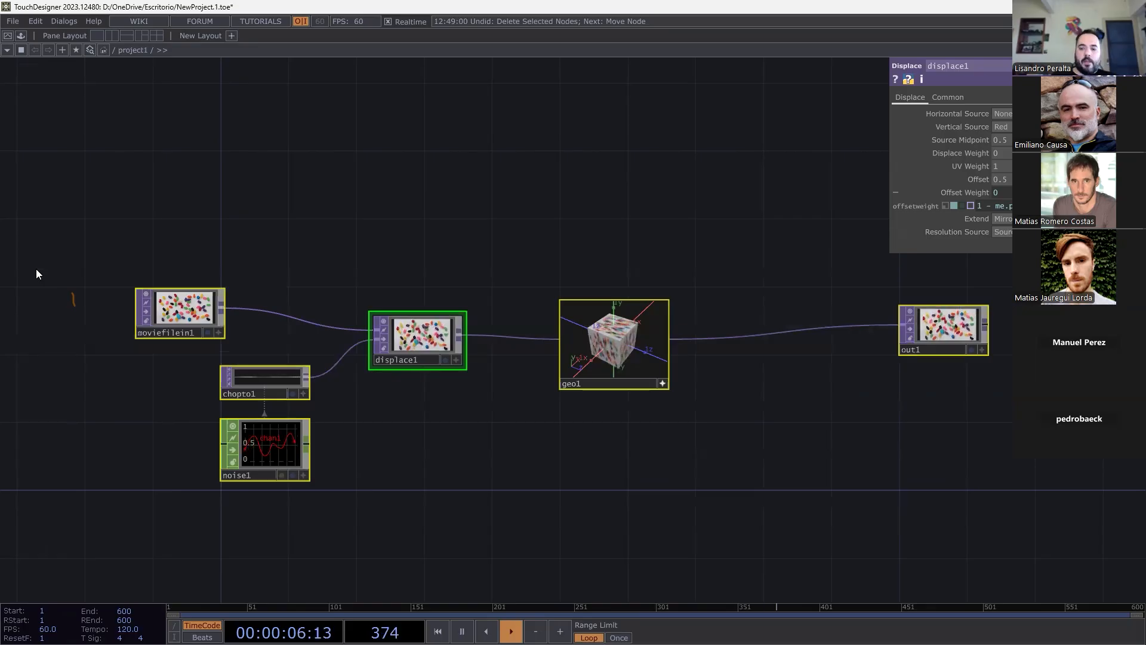
key("Delete")
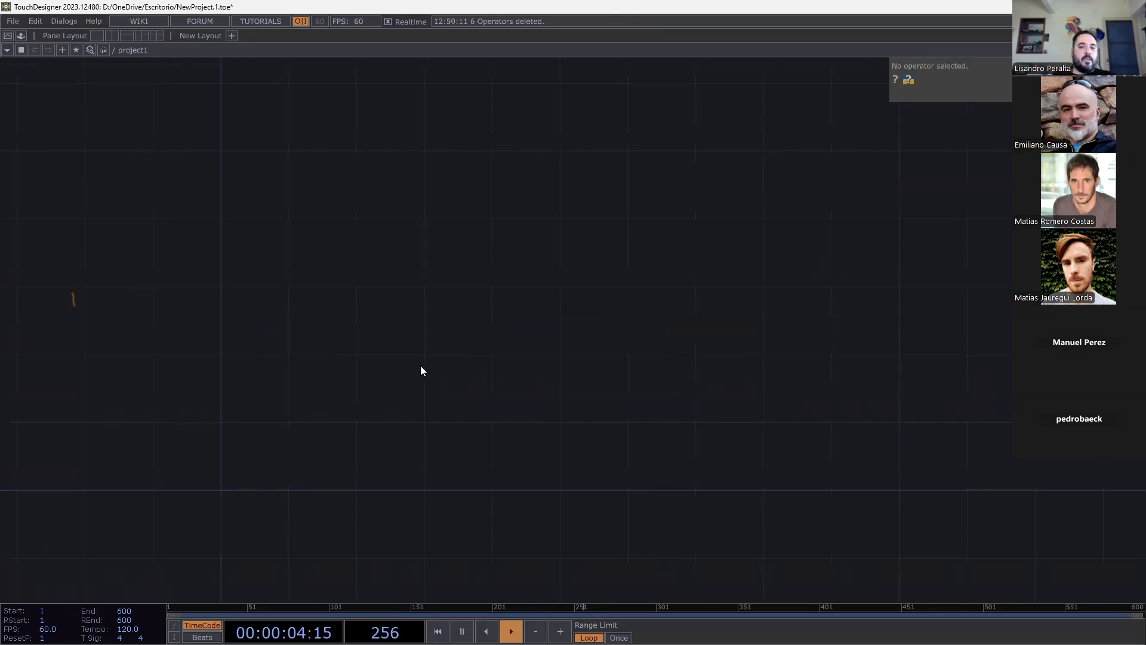
Open the OP Create Dialog over the empty project1 network and place it near the middle of the workspace.
double_click(336, 220)
left_click(779, 265)
double_click(633, 274)
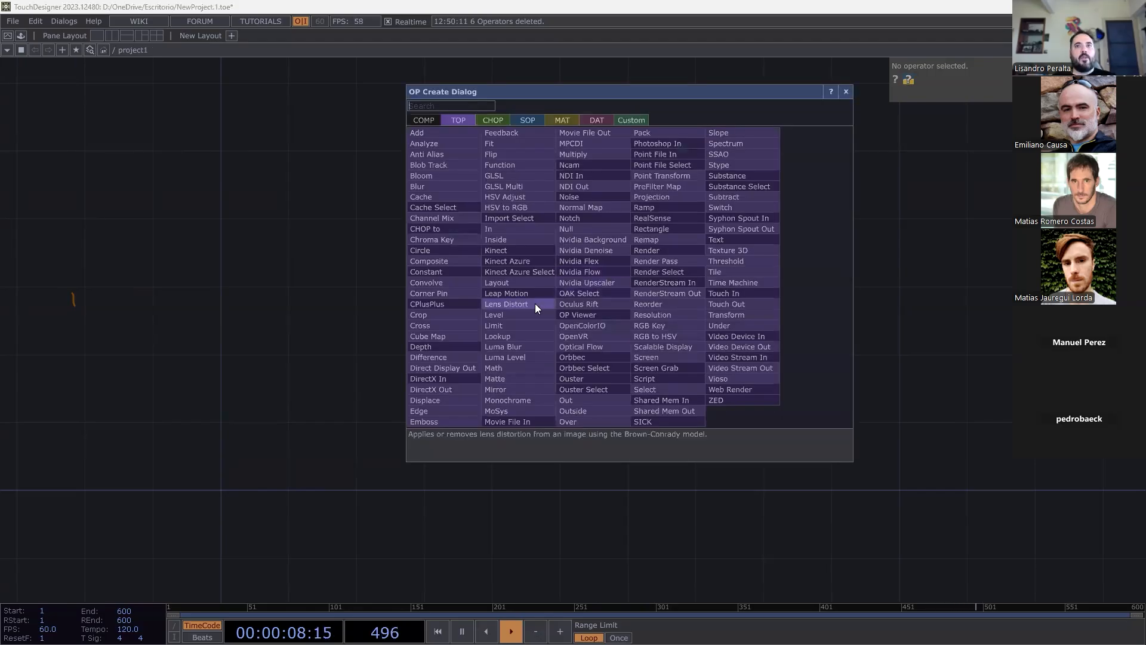
double_click(323, 239)
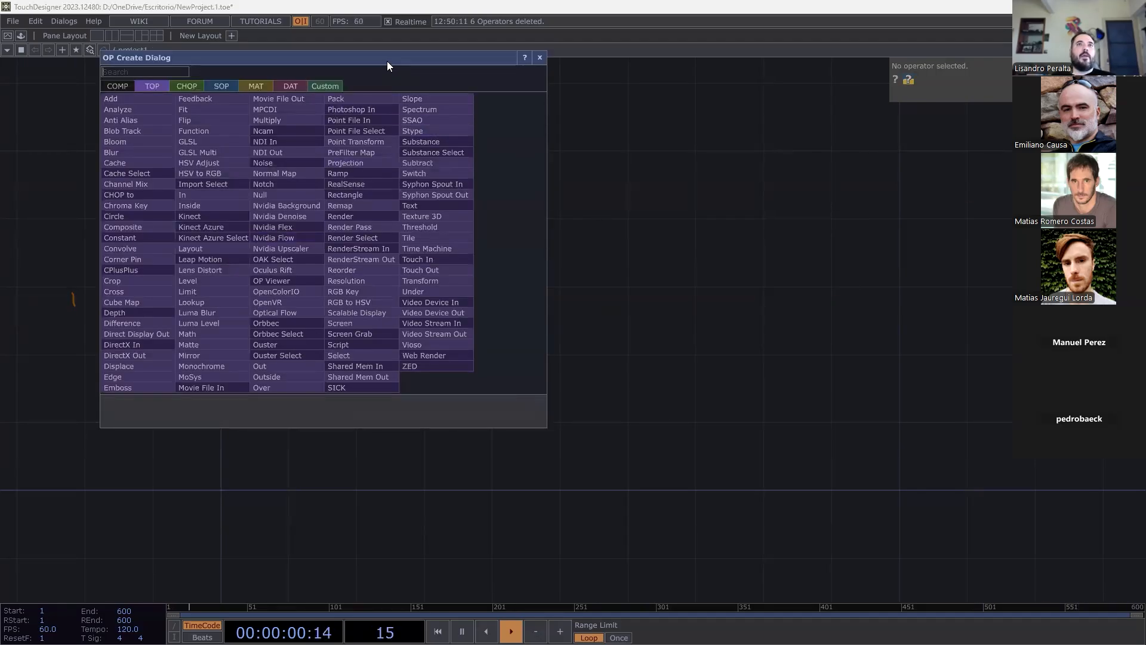
left_click_drag(388, 56, 599, 106)
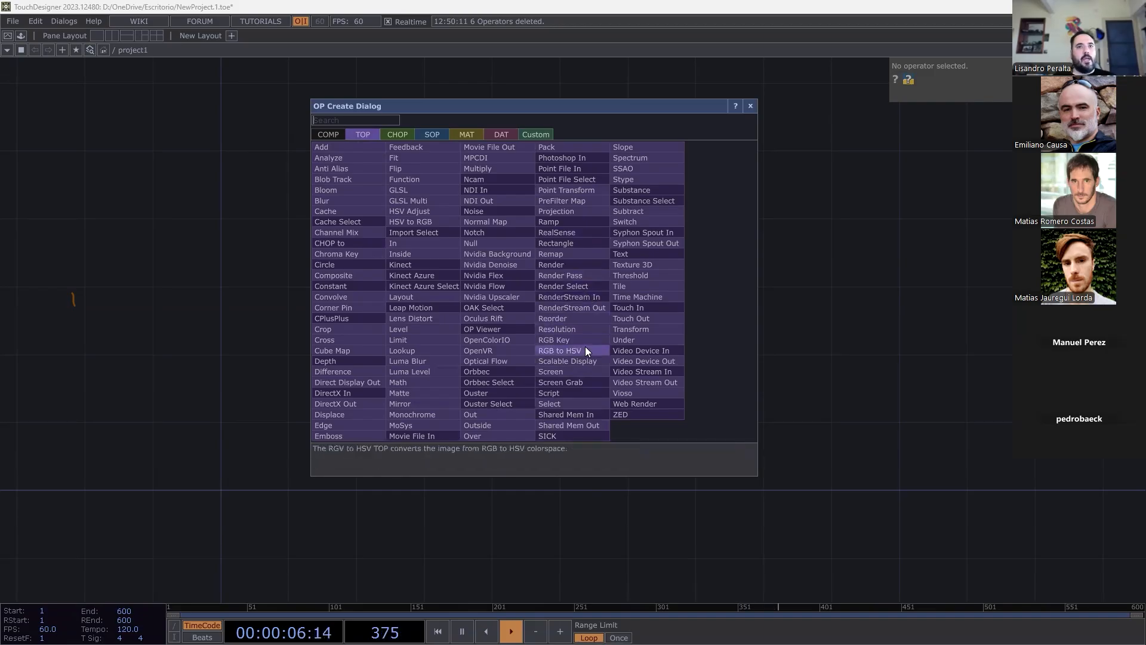
Browse the CHOP, SOP and MAT operator families in the OP Create Dialog, ending on the TOP family.
left_click(400, 134)
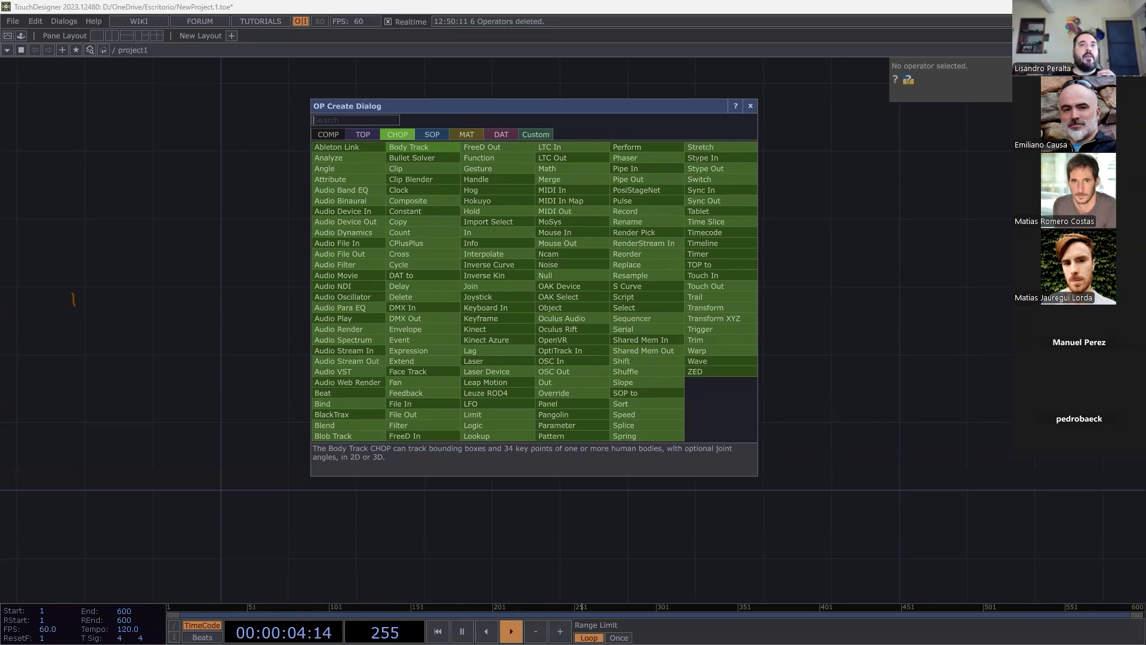
left_click(363, 134)
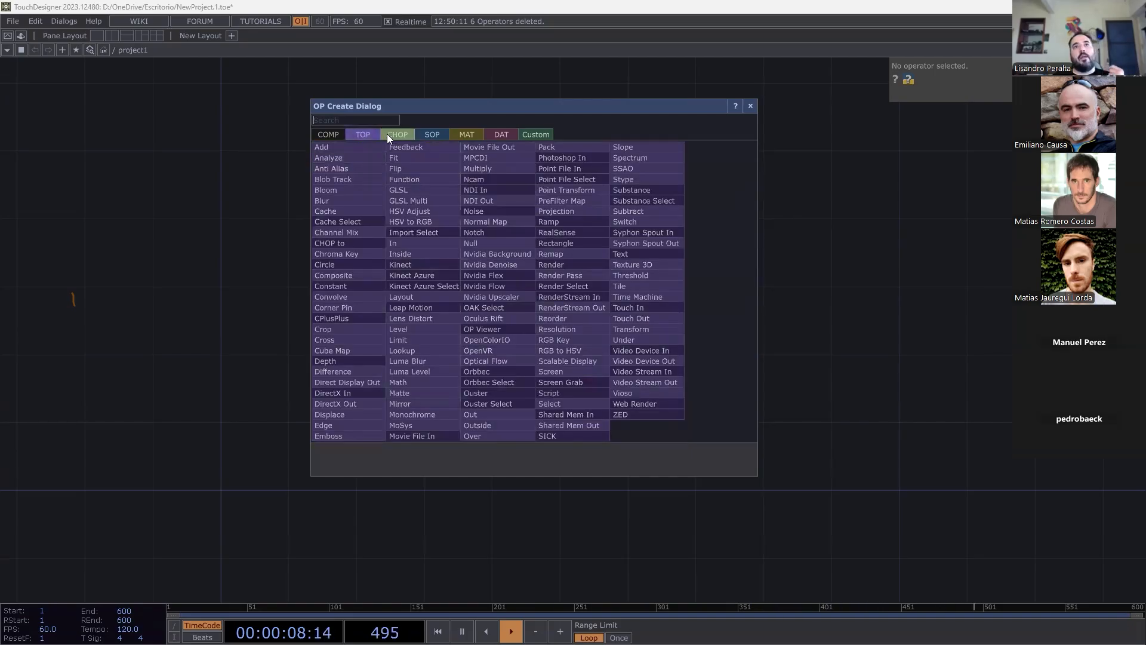
left_click(393, 134)
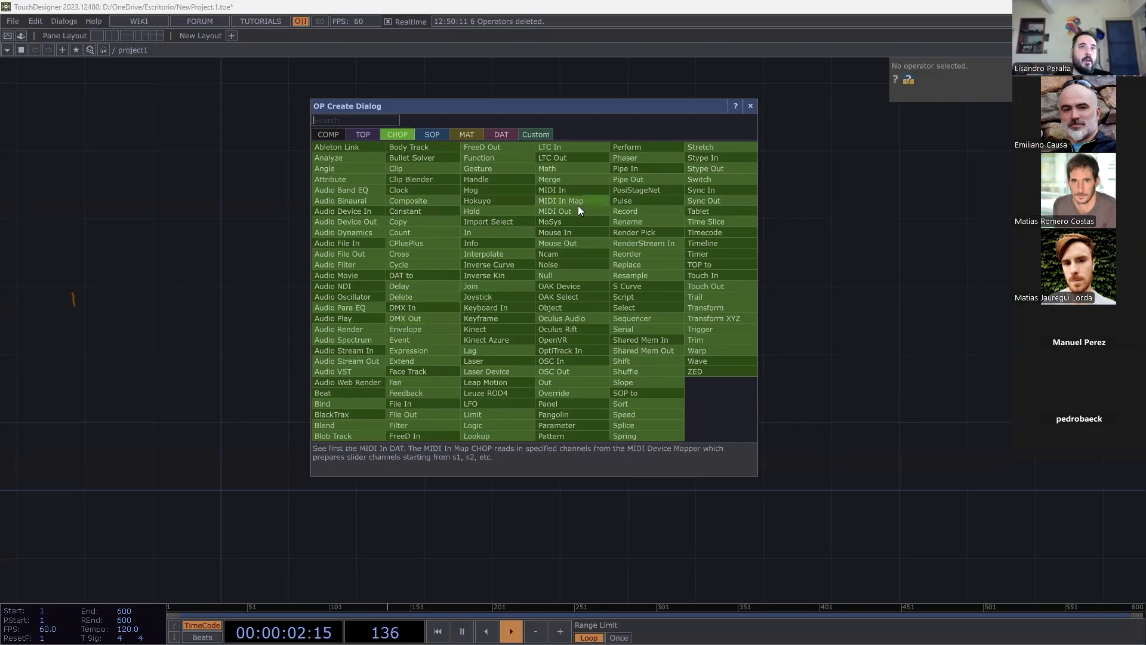
left_click(429, 135)
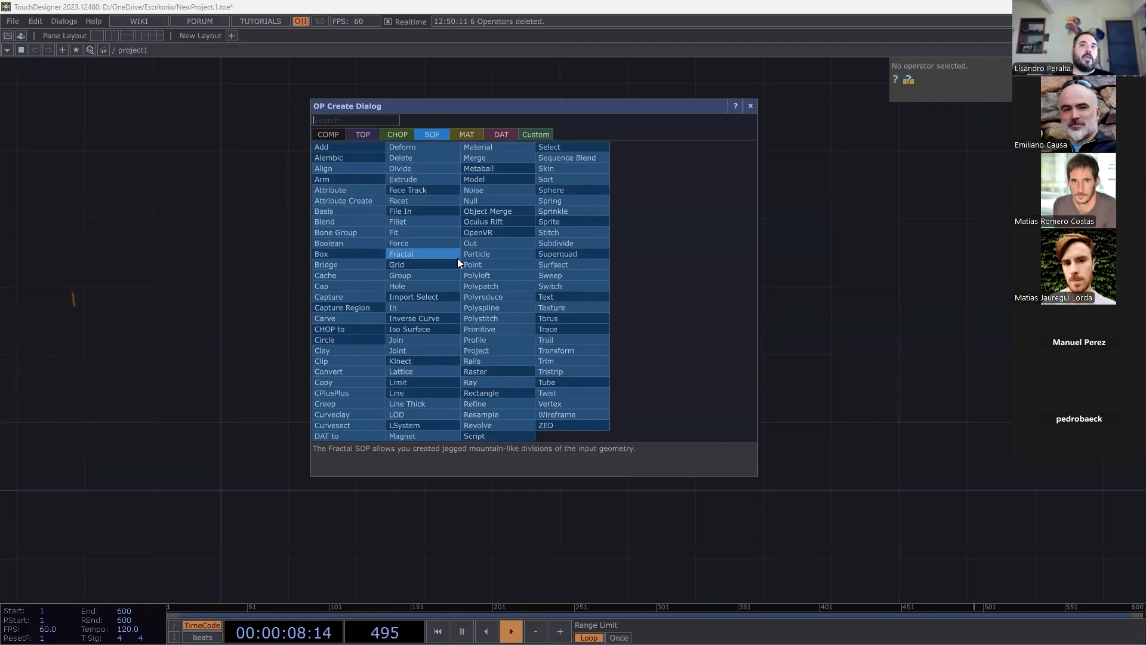
left_click(472, 134)
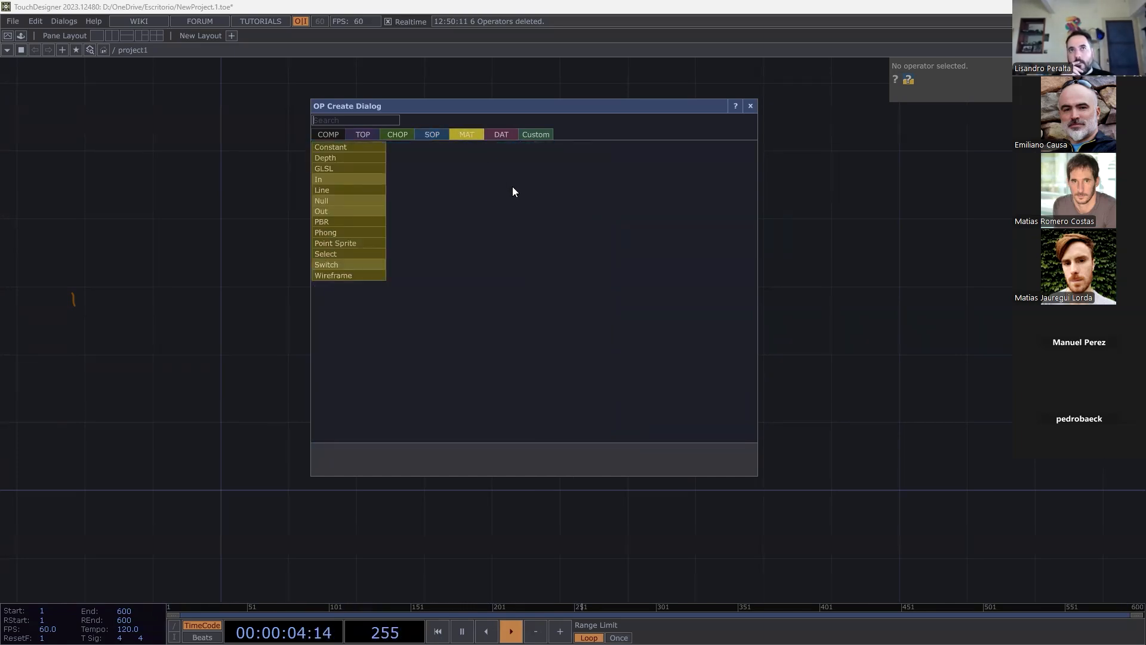
left_click(389, 133)
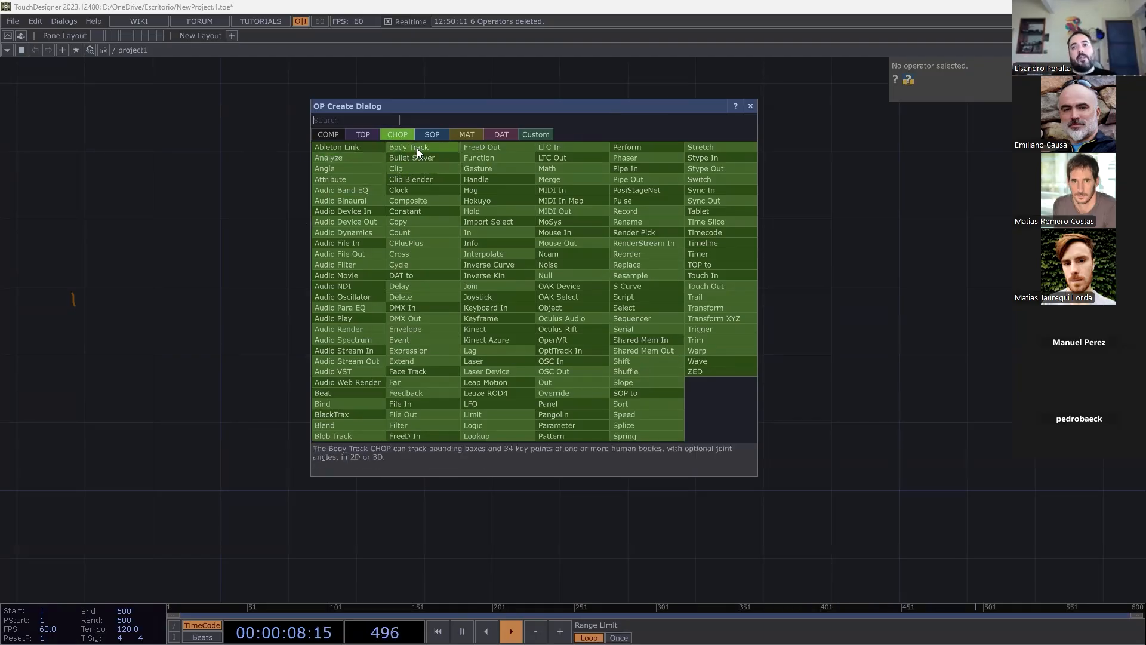
left_click(362, 135)
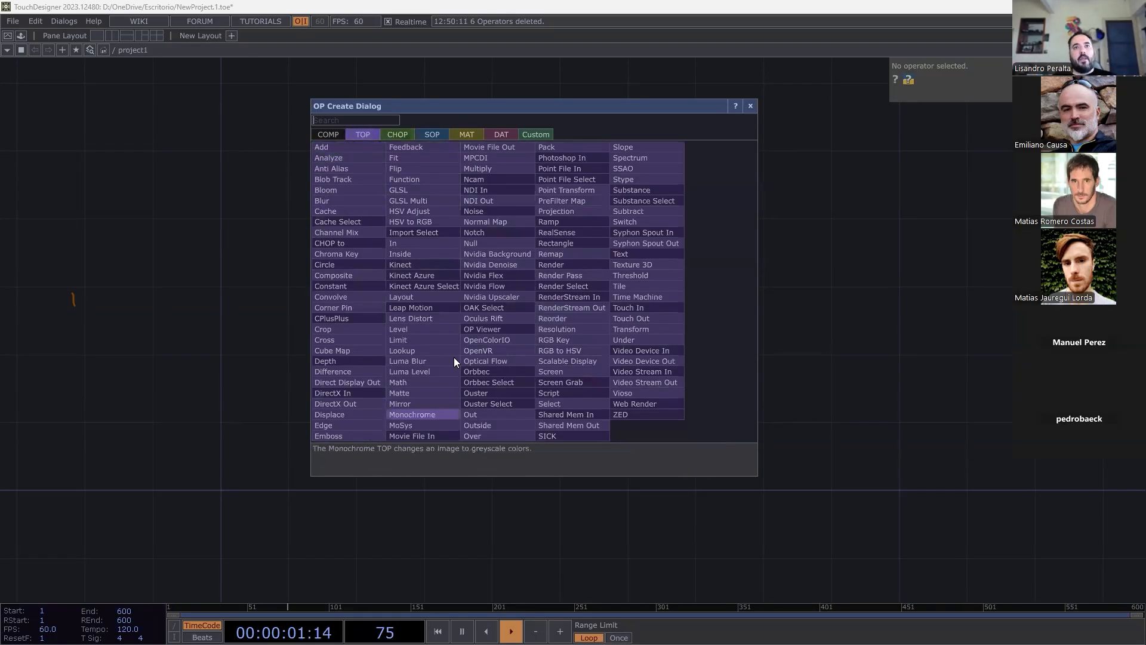
Review the CHOP, SOP, MAT, DAT and Custom operator families, ending on the COMP family.
left_click(398, 135)
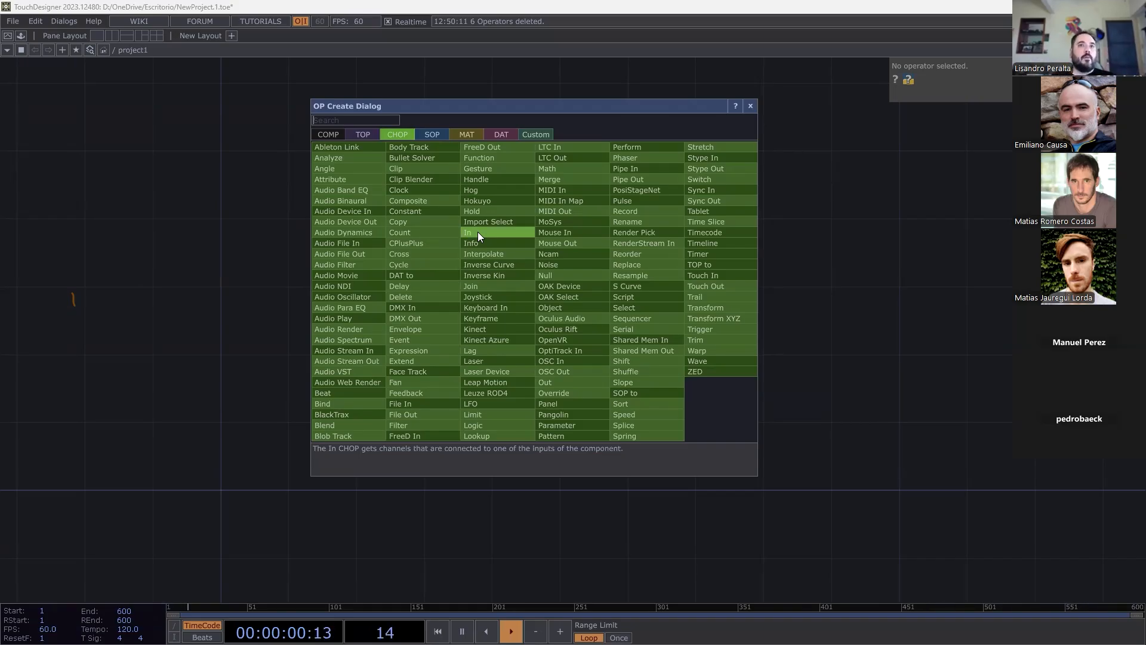
left_click(435, 134)
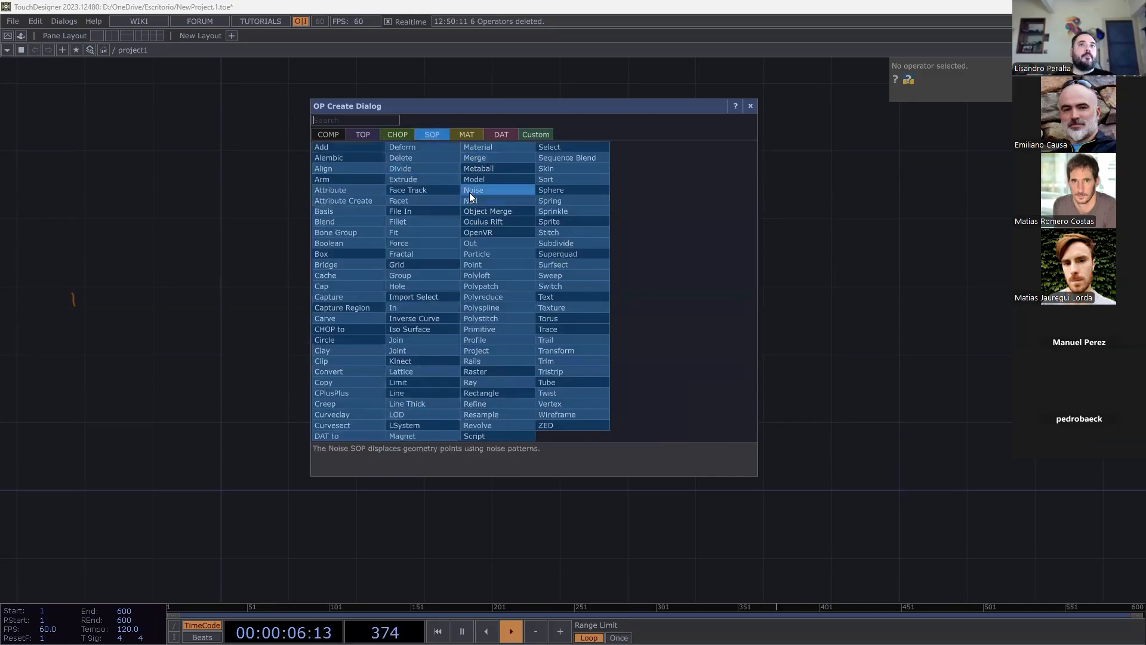
left_click(398, 135)
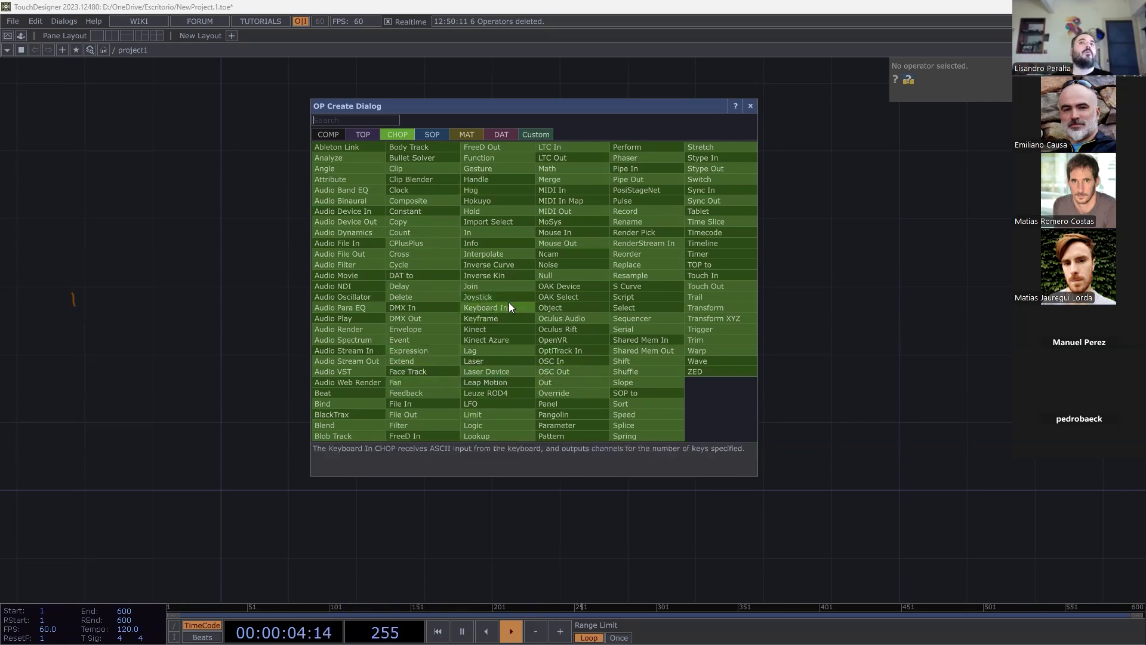
left_click(432, 133)
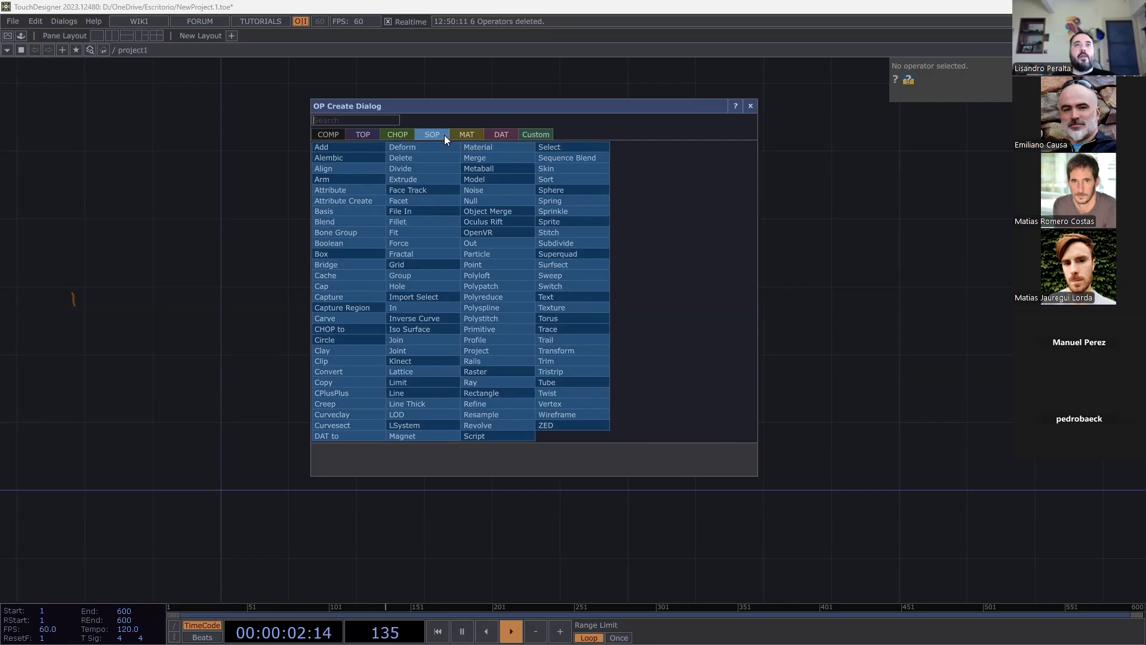
left_click(464, 134)
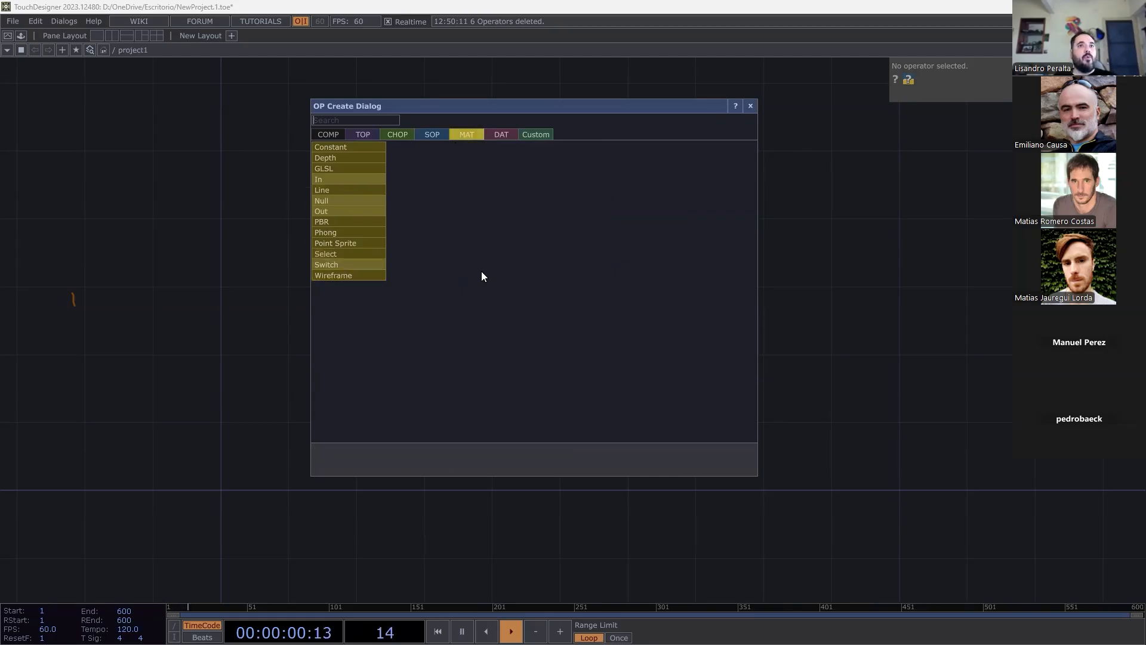
left_click(516, 132)
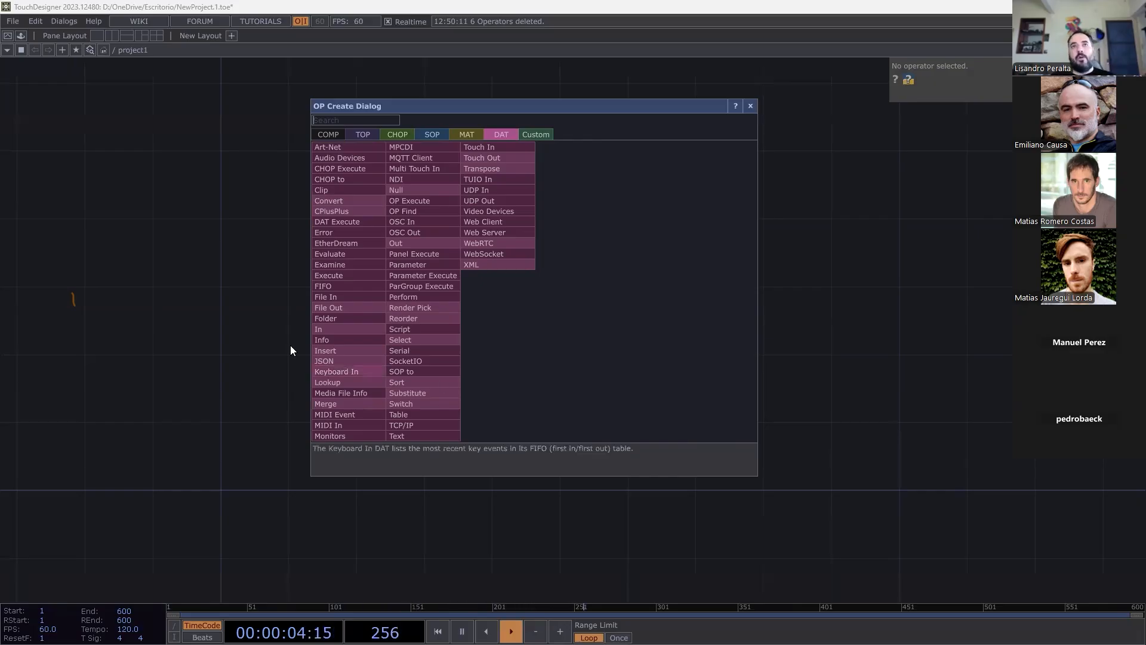
left_click(544, 135)
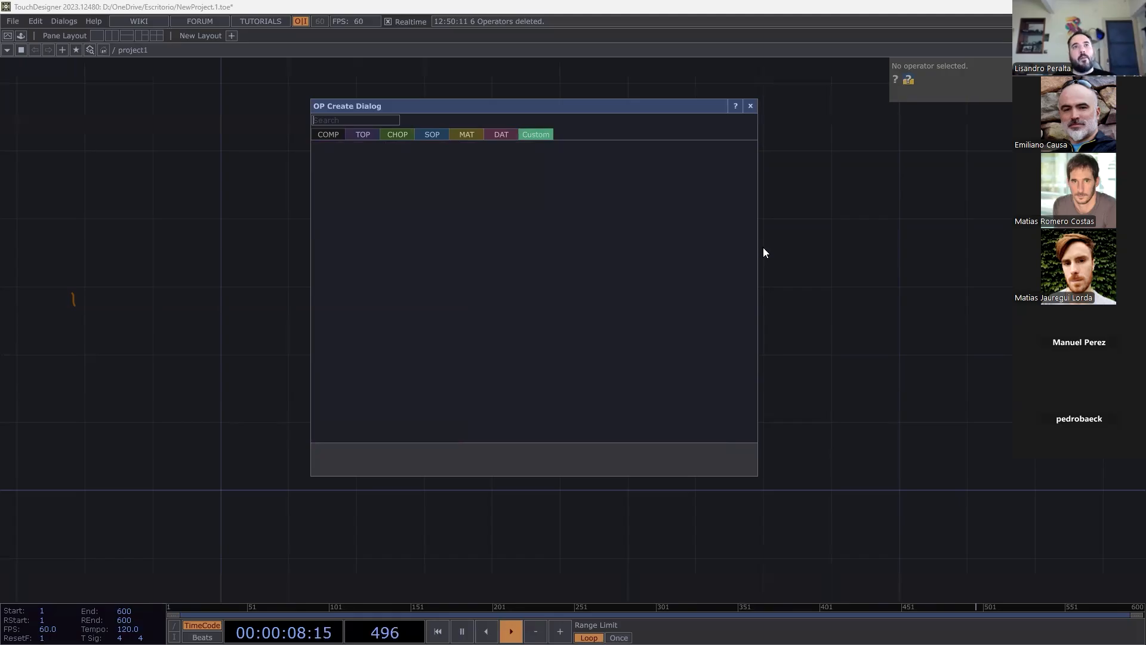
left_click(320, 135)
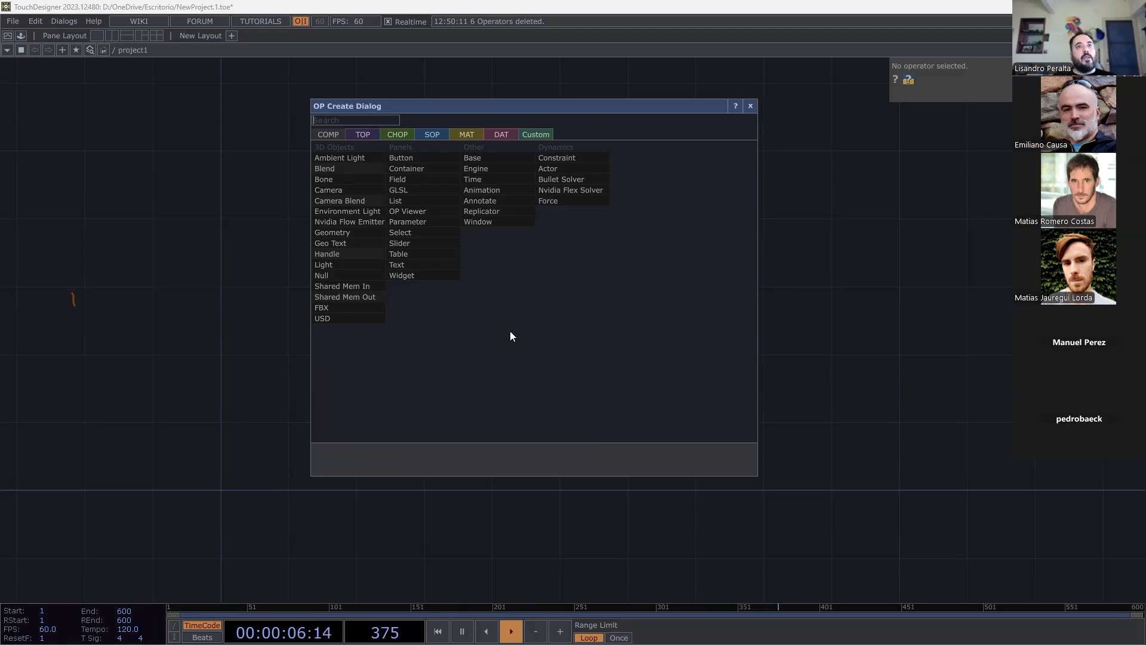
Place an Ambient Light component in the network, delete it, and briefly reopen the OP Create Dialog.
left_click(345, 159)
left_click(349, 190)
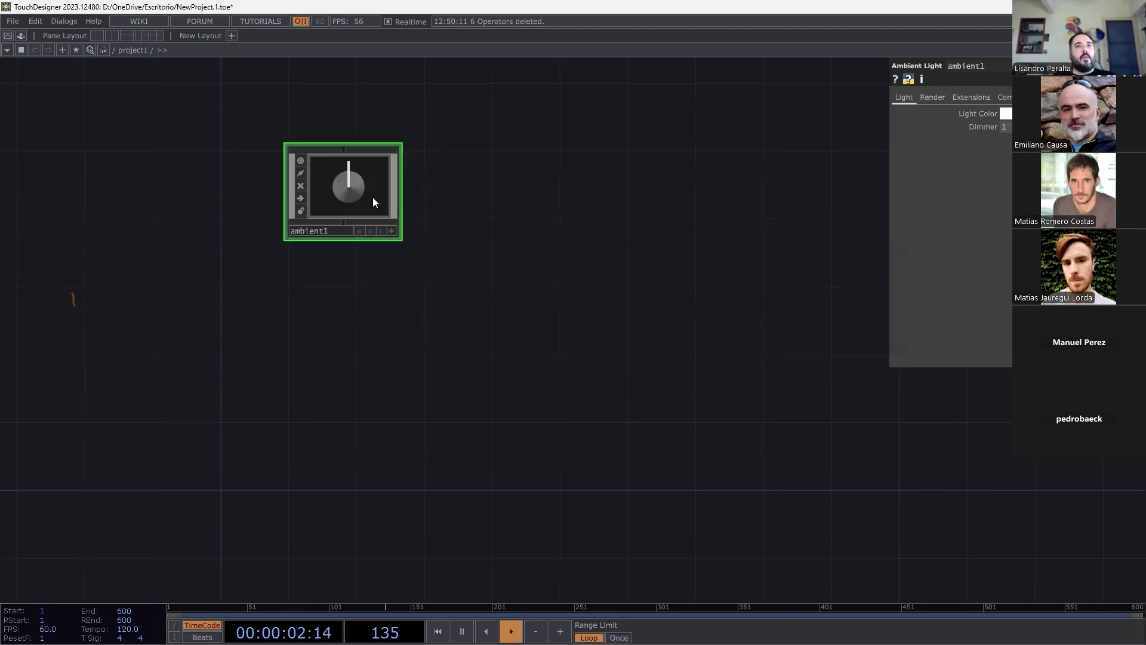
key("Delete")
key("Tab")
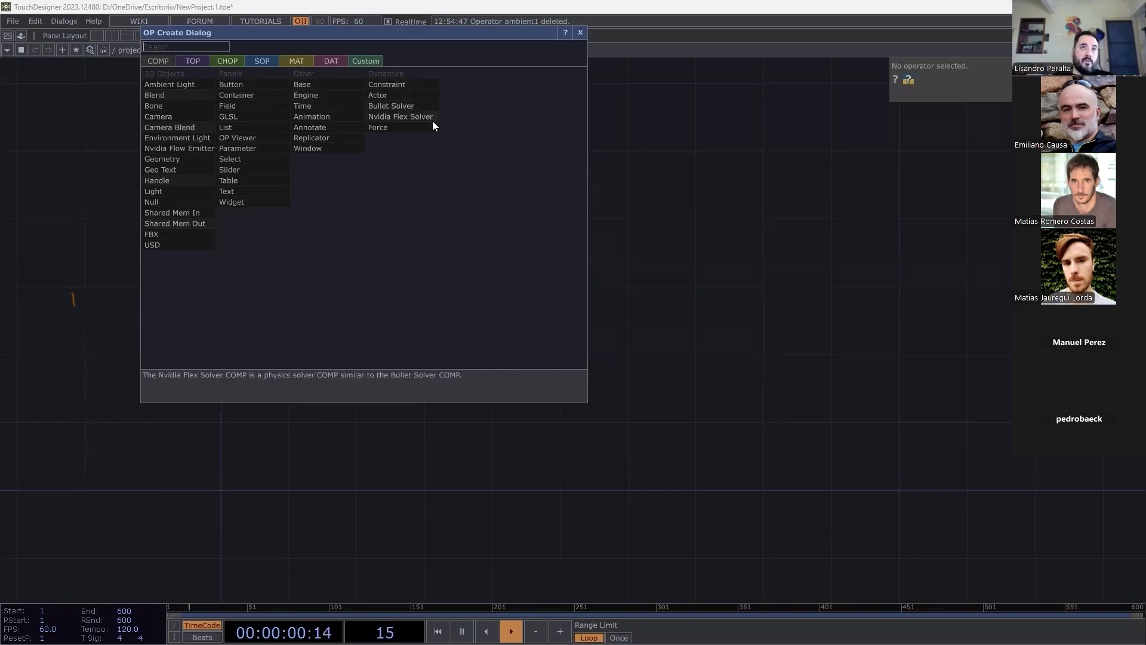
left_click(580, 33)
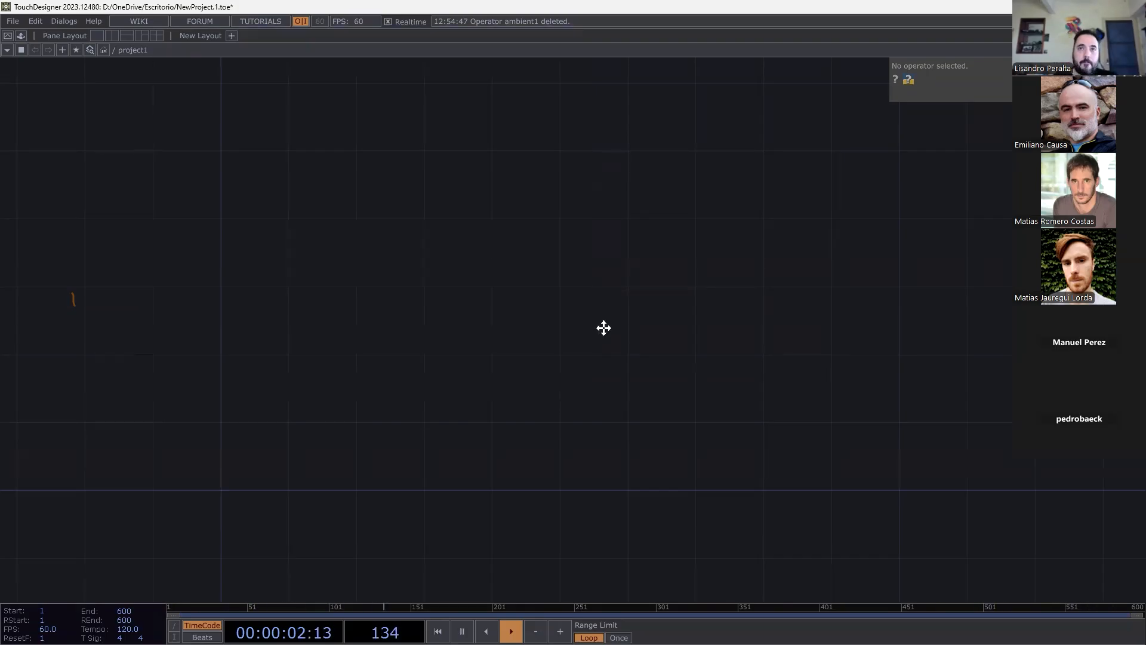
Add a Geometry component from the COMP family near the middle of the project1 network.
key("Tab")
left_click(352, 130)
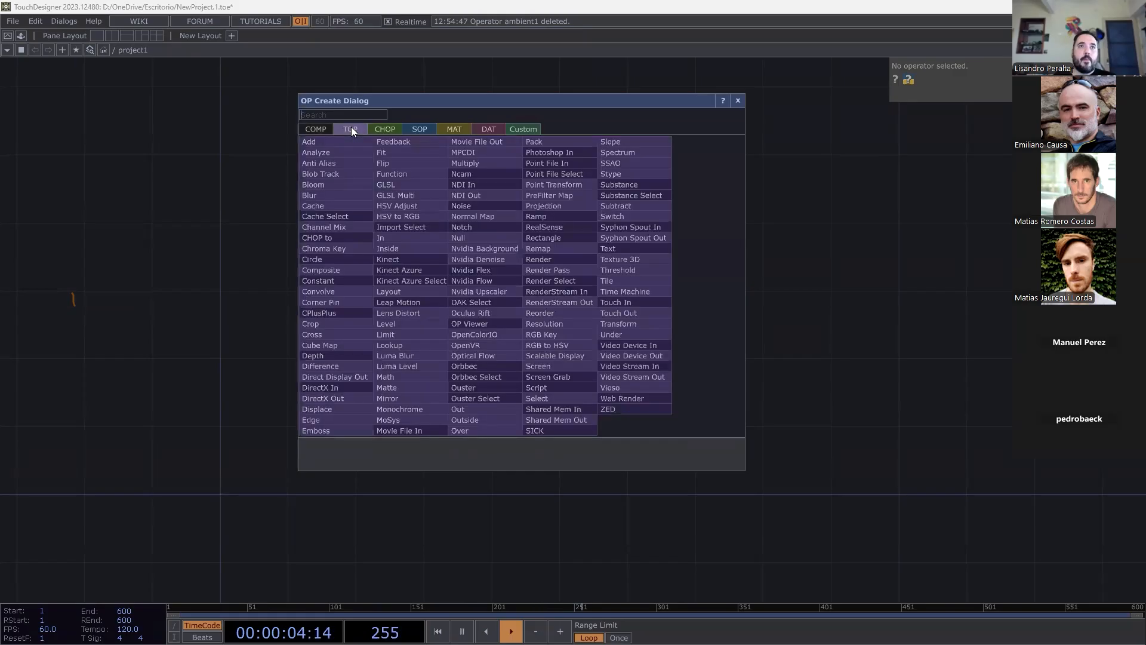
left_click(316, 130)
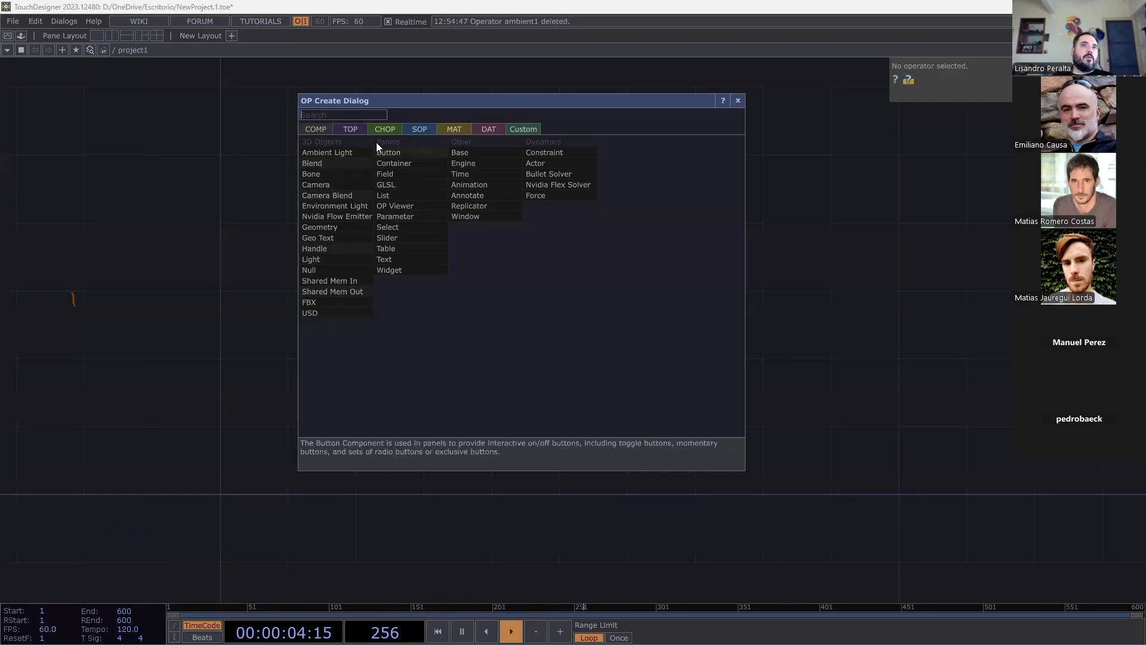
left_click(348, 227)
left_click(463, 326)
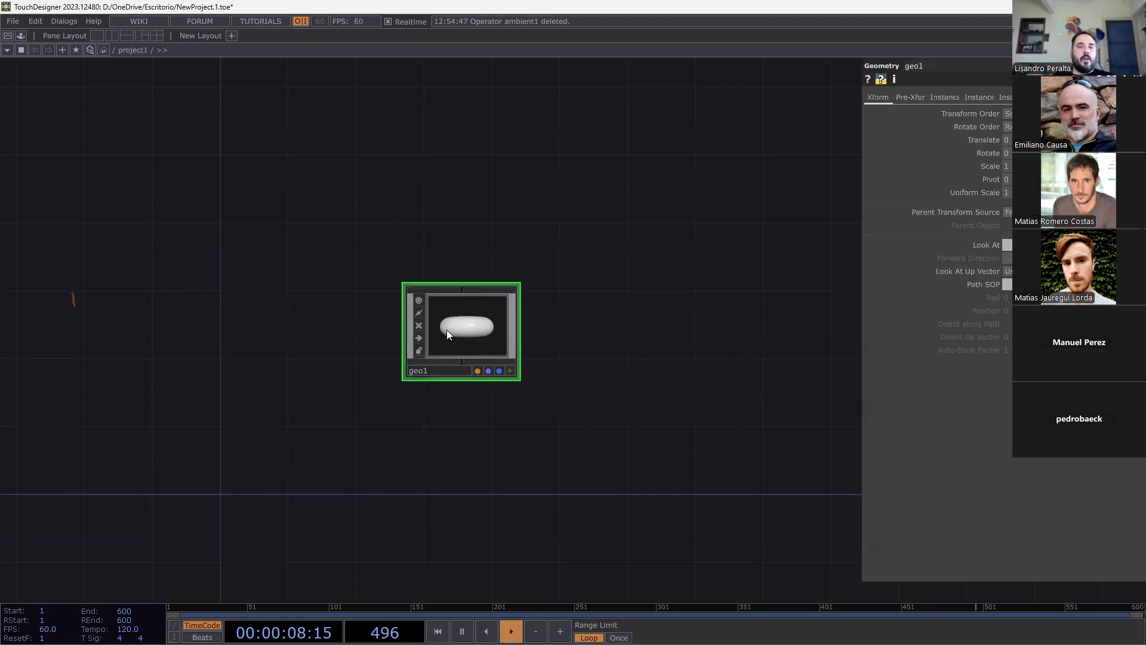
Inspect the geo1 component at different zoom levels, going inside to view its torus1 operator and returning to project1.
scroll(464, 332, "up", 6)
scroll(465, 331, "down", 9)
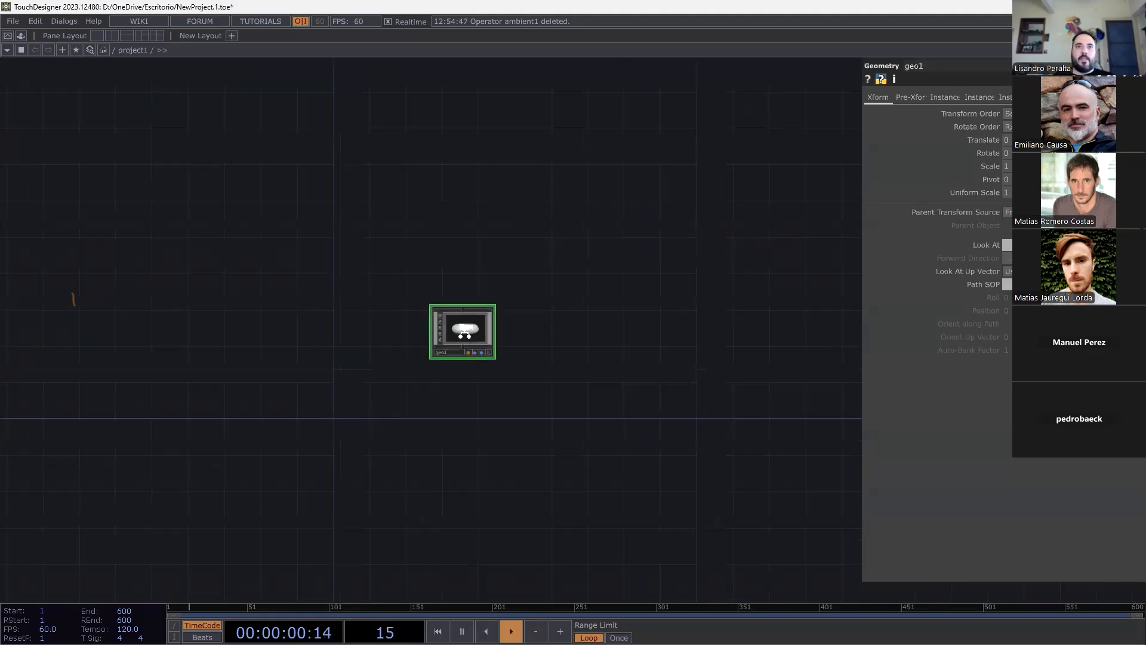
scroll(465, 331, "up", 10)
scroll(464, 330, "down", 5)
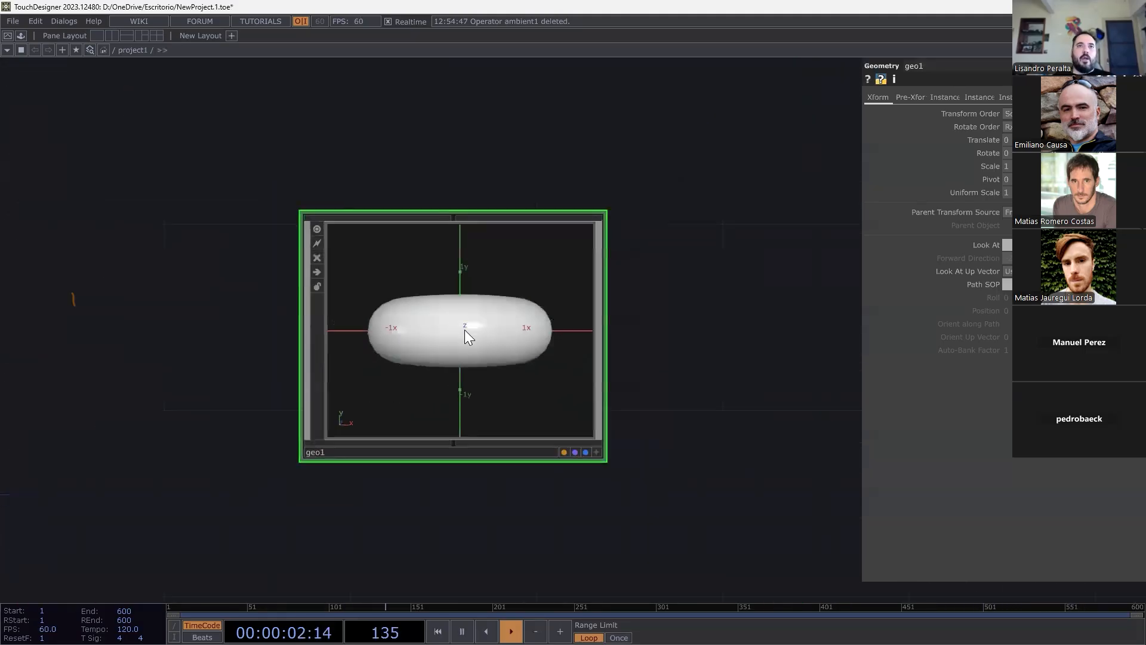
scroll(464, 330, "up", 12)
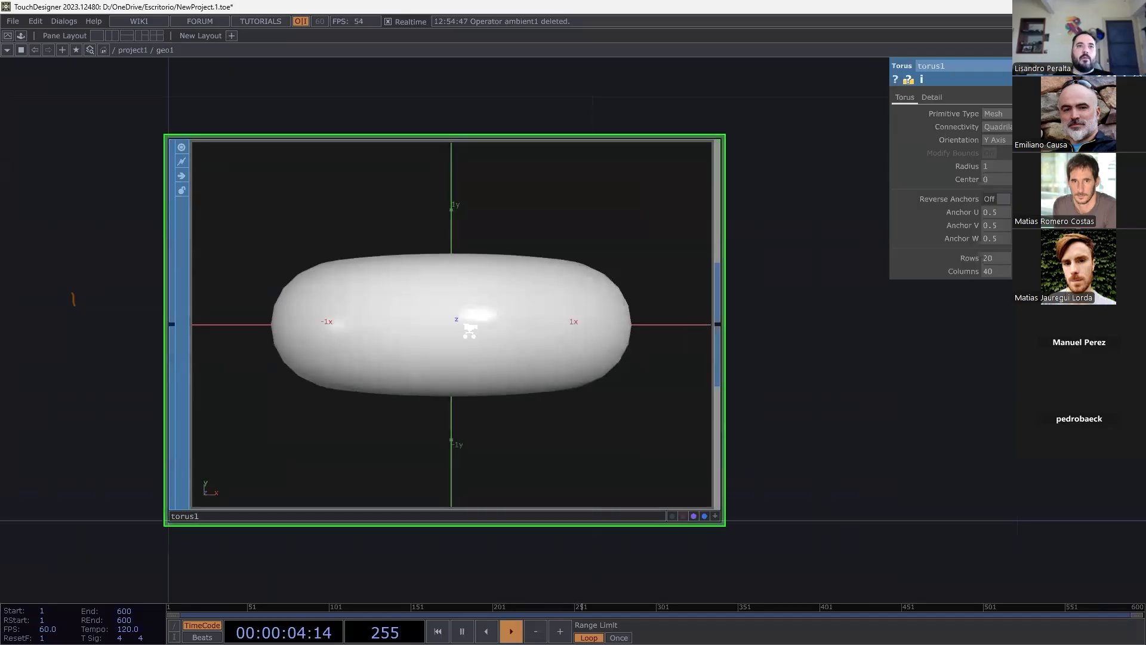
scroll(469, 330, "down", 8)
scroll(469, 329, "up", 8)
scroll(469, 330, "up", 12)
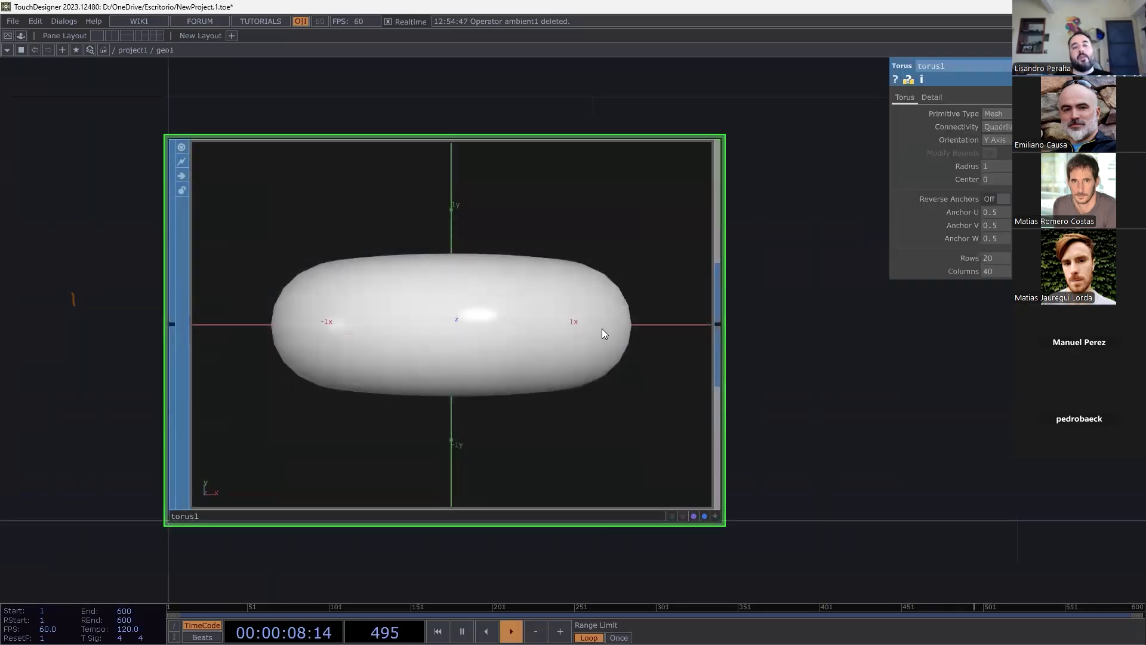
scroll(585, 332, "down", 4)
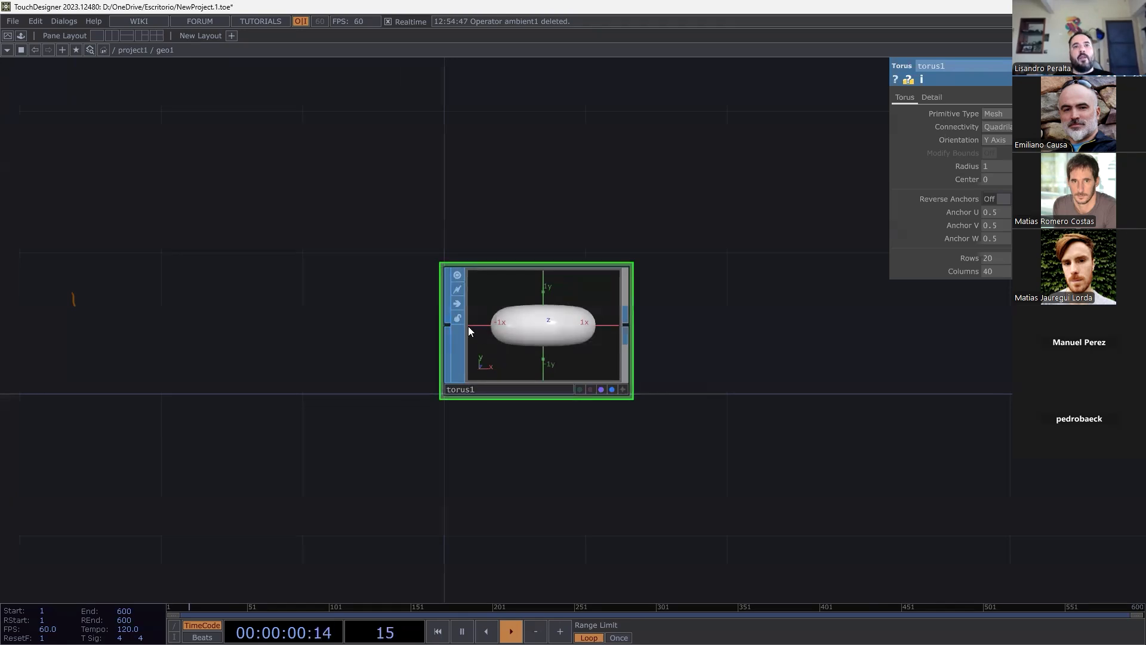
scroll(460, 374, "down", 3)
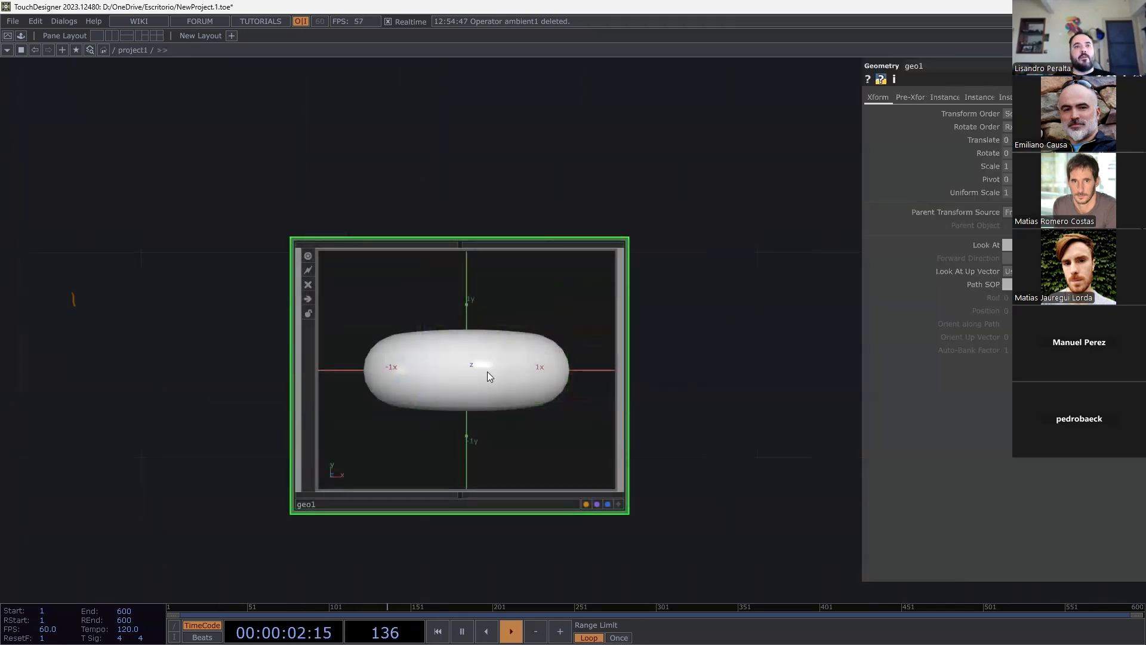
Delete the geo1 component and add a Button component from the COMP family near the middle of the project1 network.
key("Delete")
key("Tab")
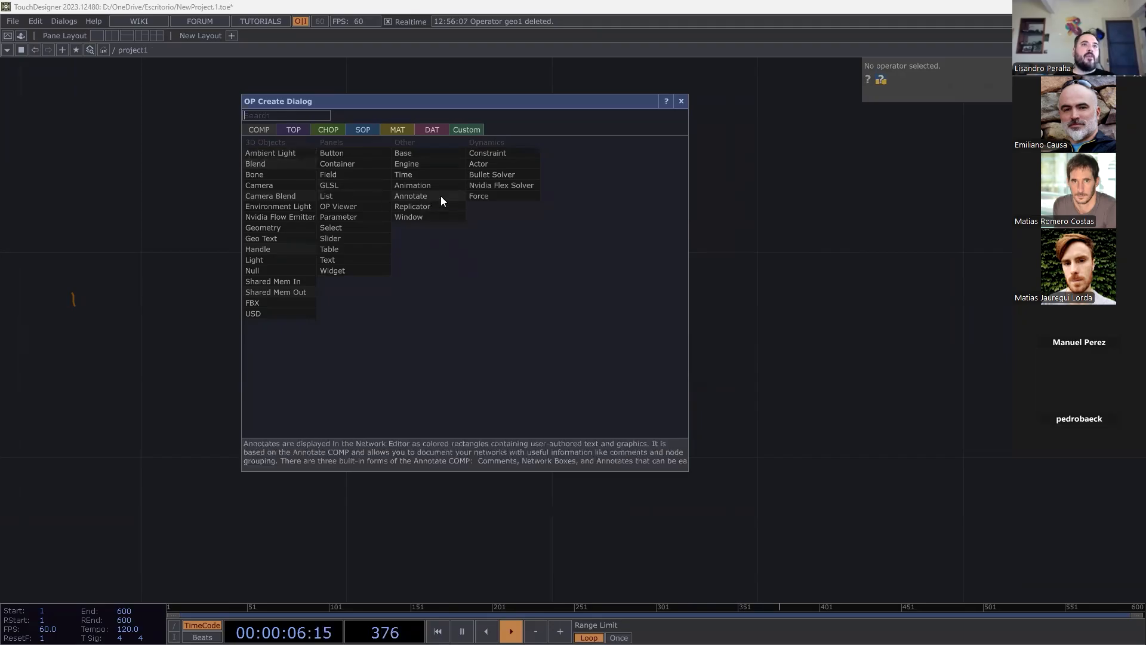
left_click(356, 152)
left_click(526, 339)
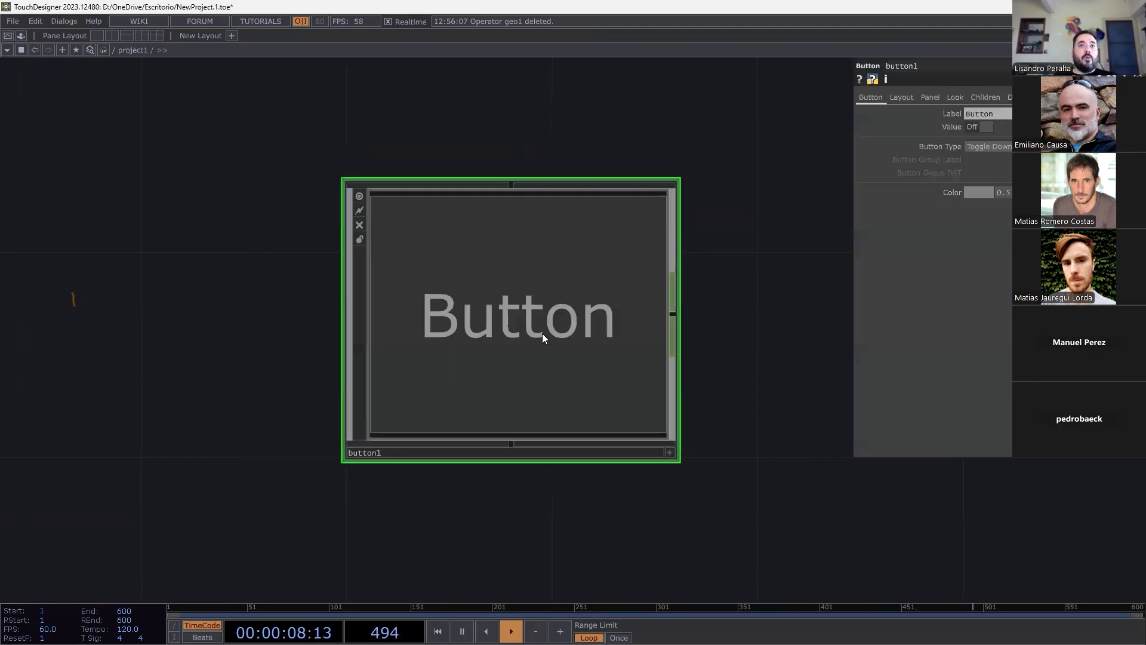
Go inside button1, inspect its text, parexec1, panelexec1, par1 and out1 operators, and return to project1.
scroll(539, 332, "up", 5)
scroll(537, 332, "up", 3)
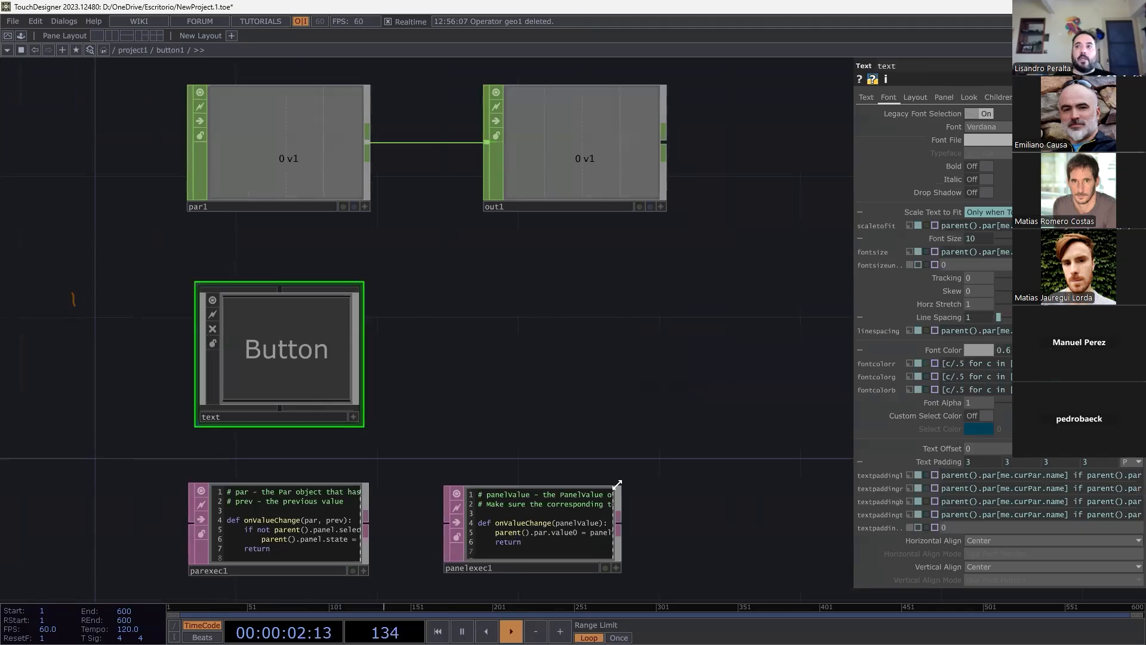
left_click(276, 520)
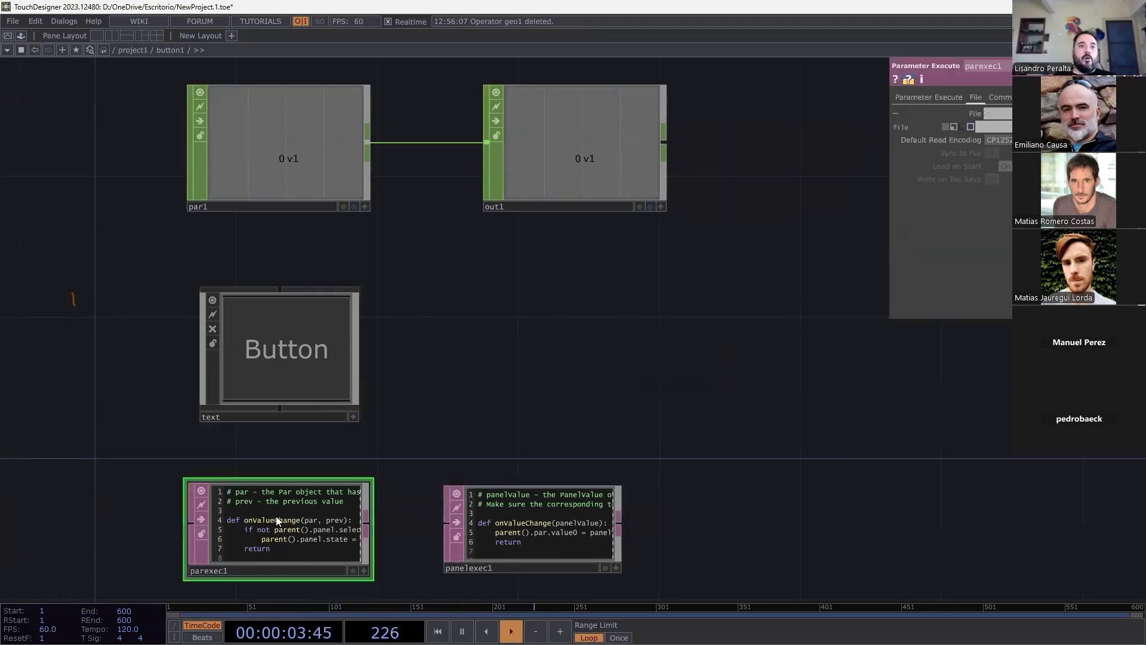
left_click(525, 523)
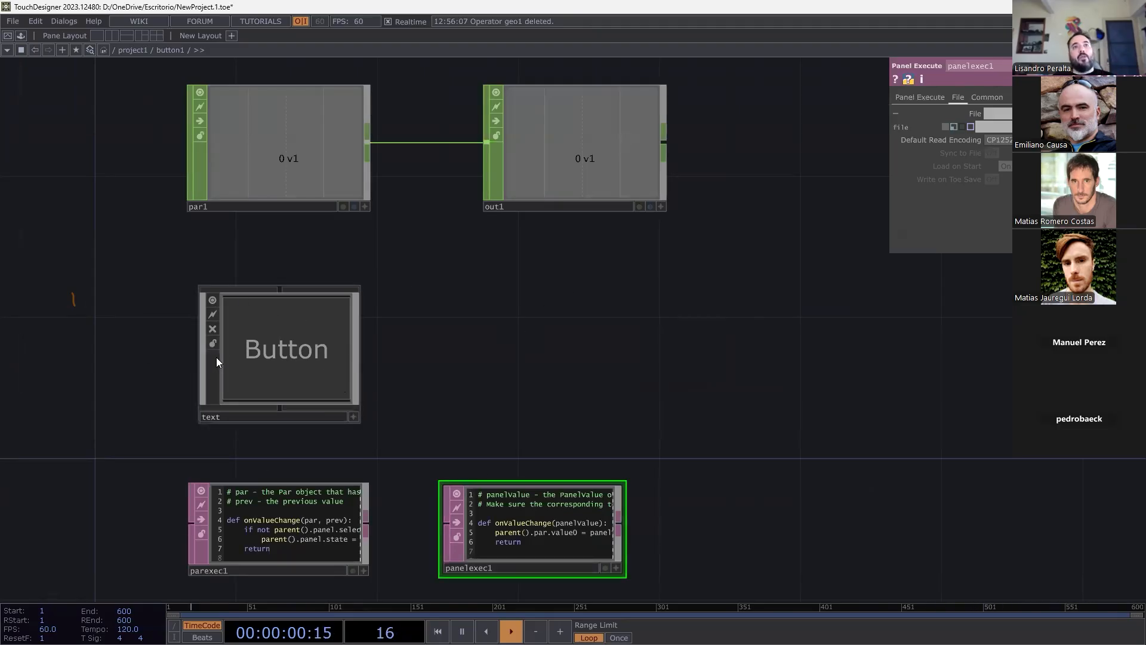
left_click(312, 156)
left_click(617, 145)
left_click(333, 173)
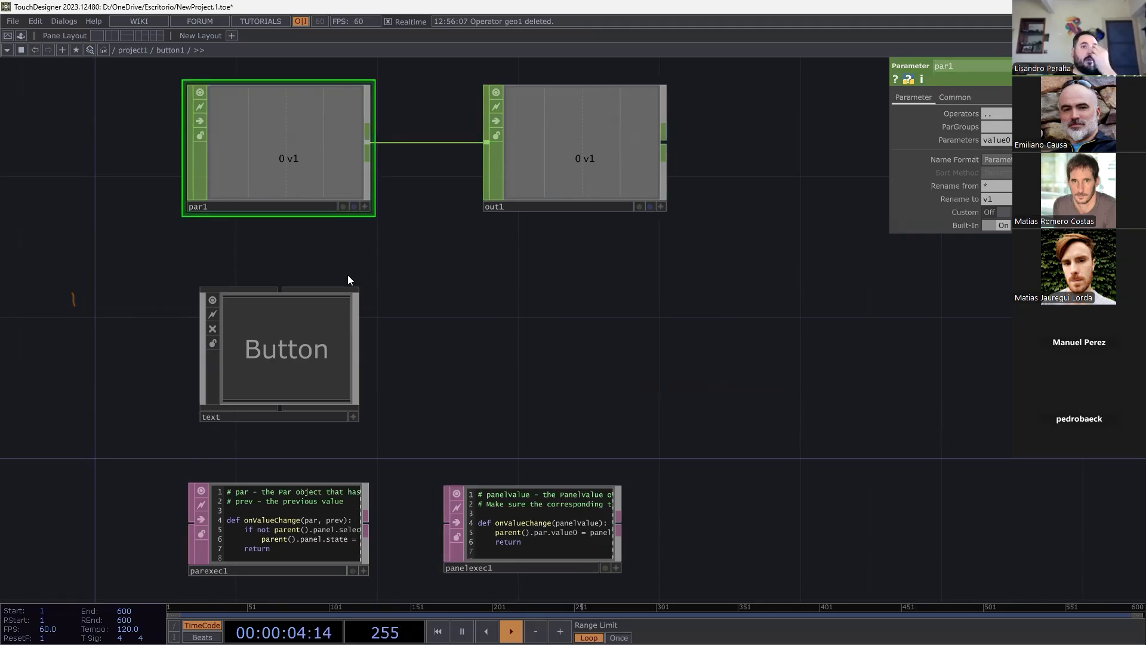
scroll(418, 382, "down", 8)
key("p")
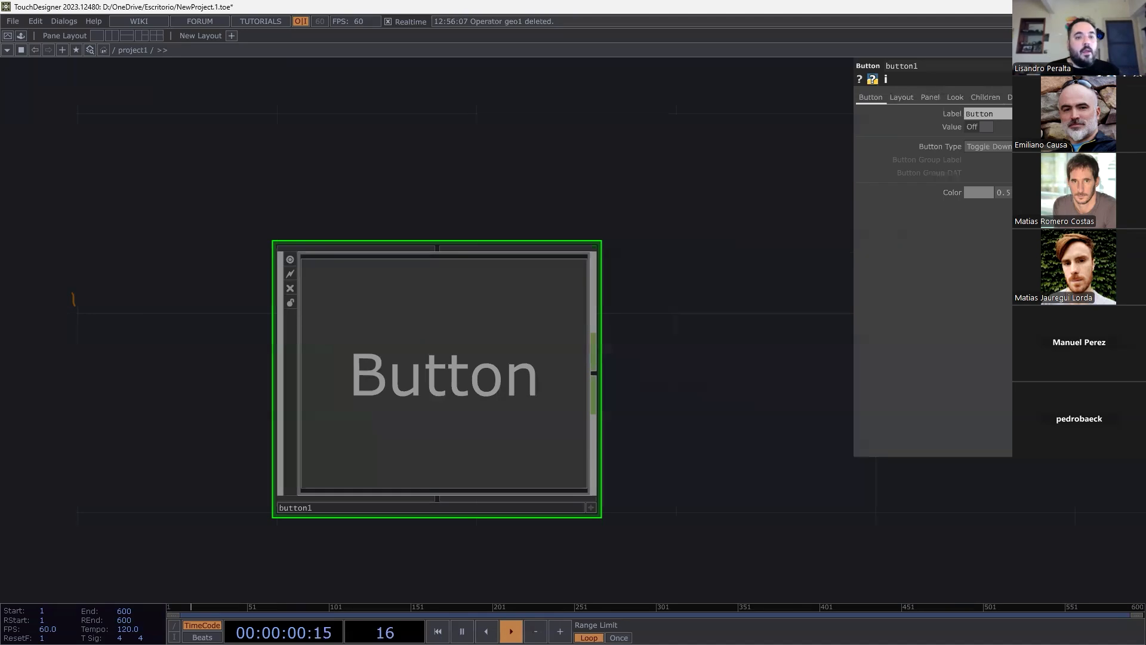
Dismiss the OP Create Dialog and delete the button1 component from the project1 network.
key("Tab")
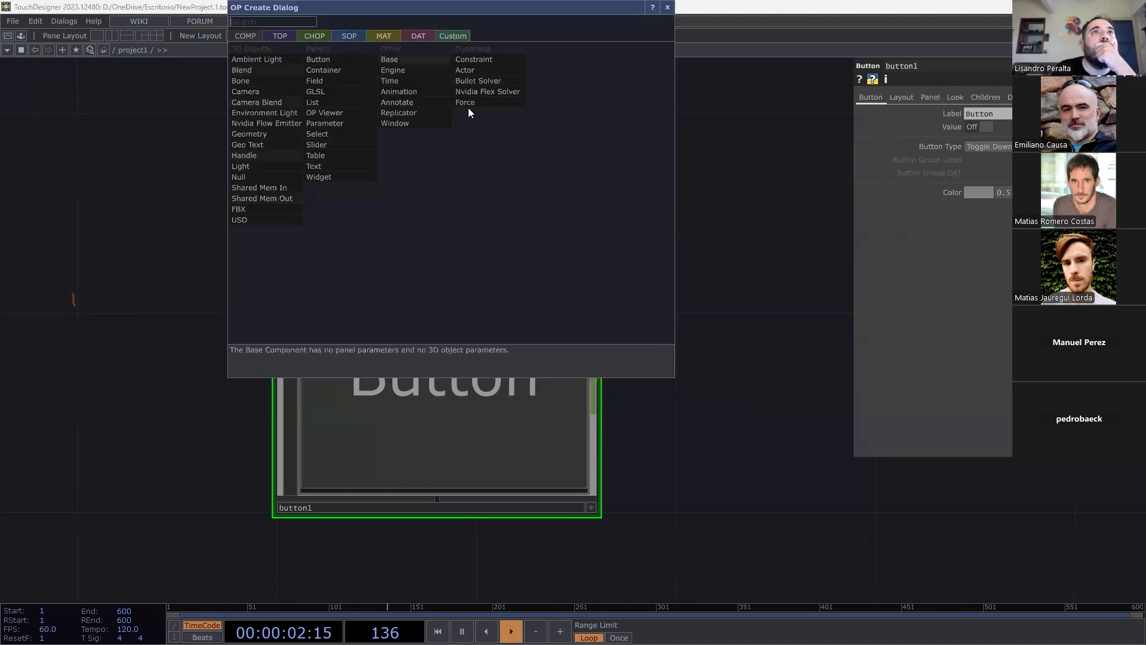
left_click(737, 352)
key("Delete")
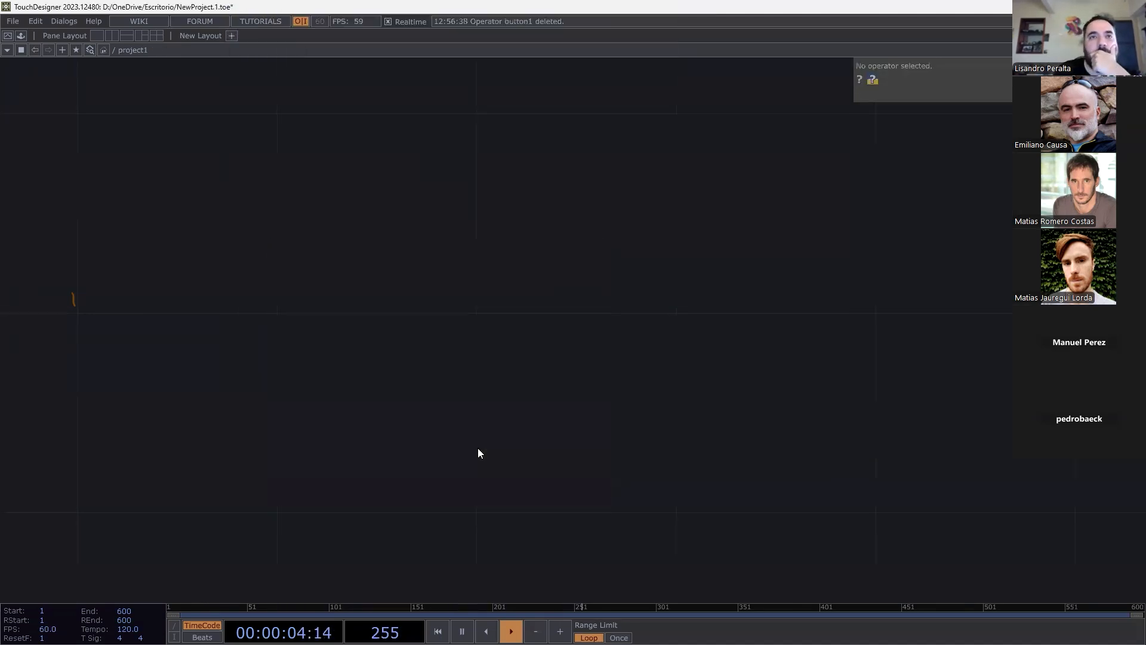
Place a Feedback TOP in the network, view it at different zoom levels, and delete it.
key("Tab")
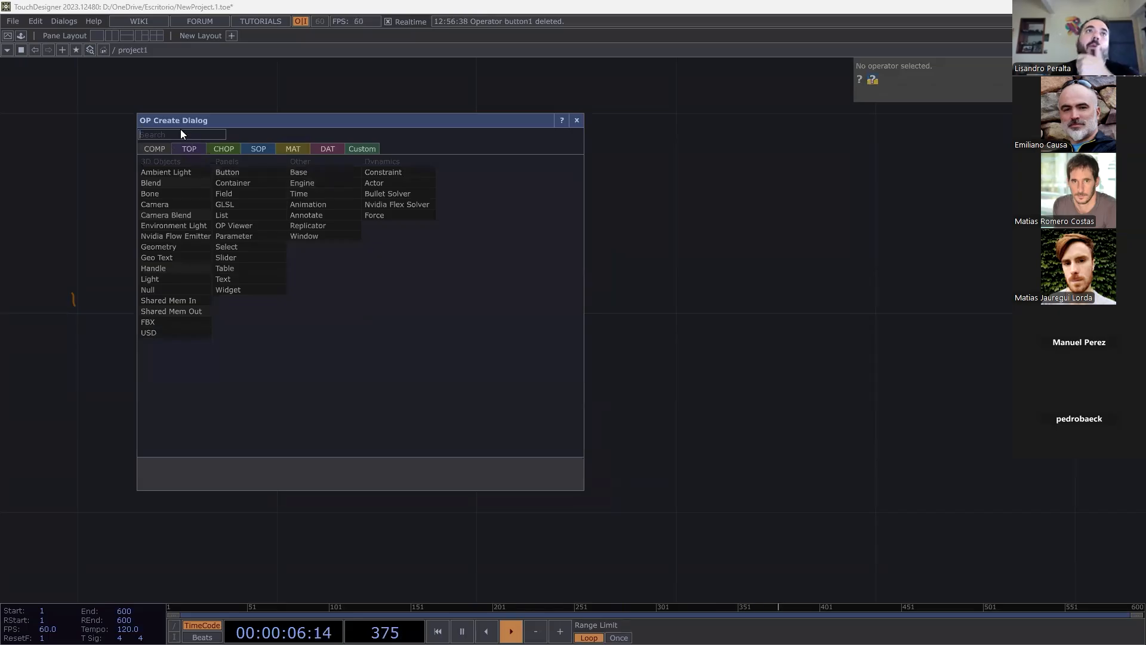
left_click(187, 152)
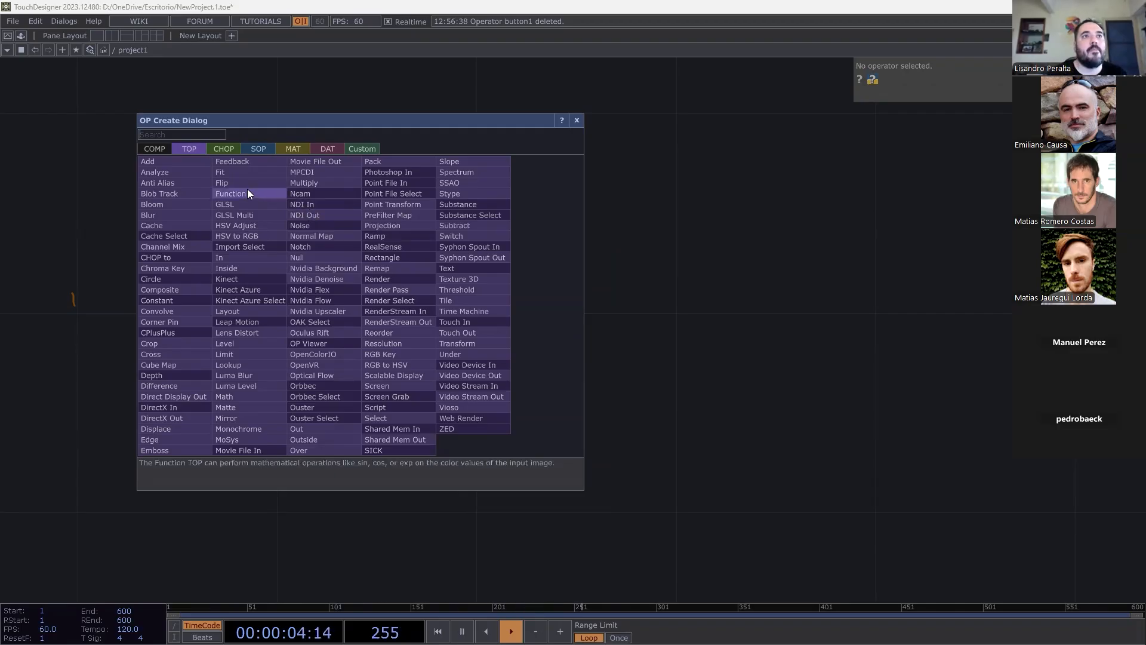
left_click(248, 160)
left_click(513, 325)
scroll(516, 330, "up", 10)
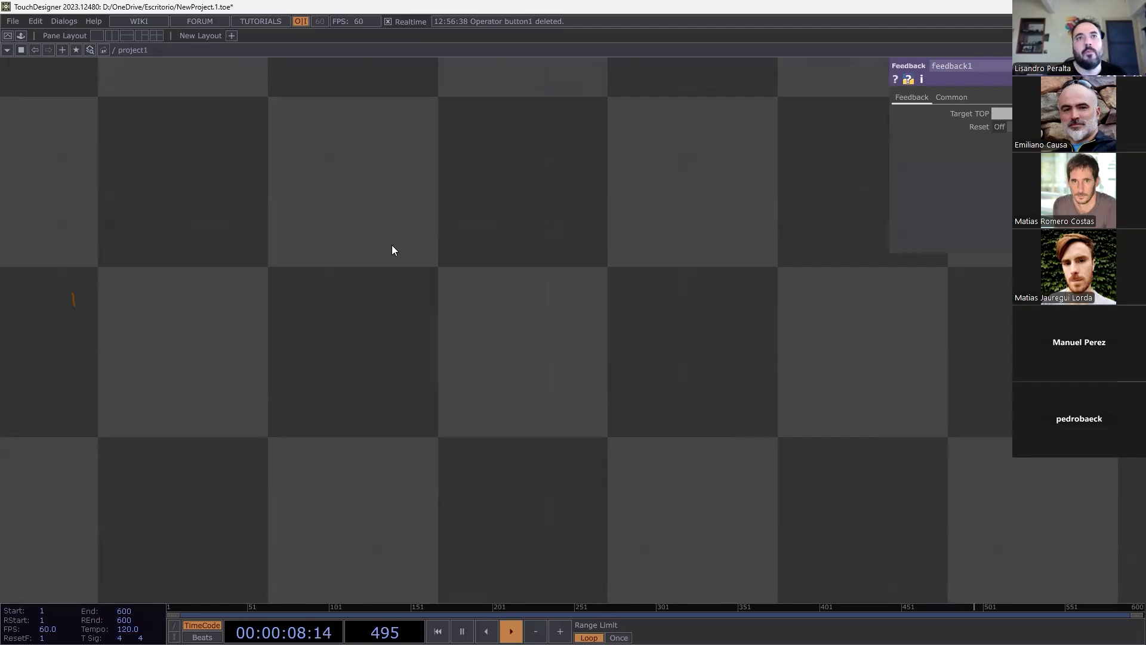
scroll(392, 246, "down", 10)
scroll(392, 247, "up", 2)
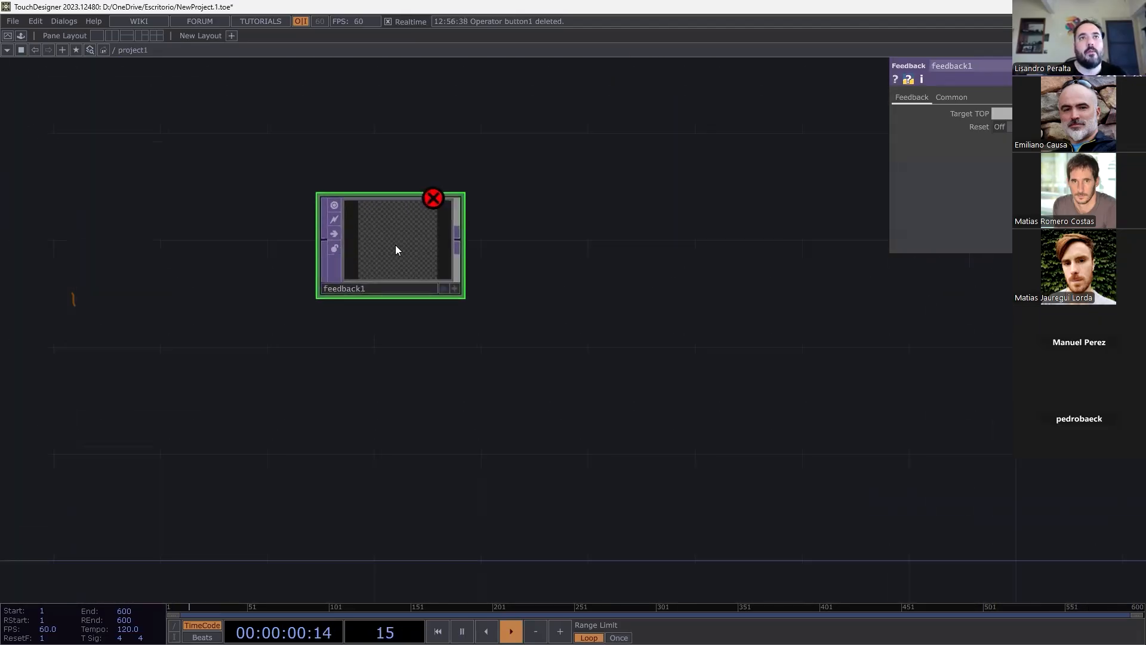
key("Delete")
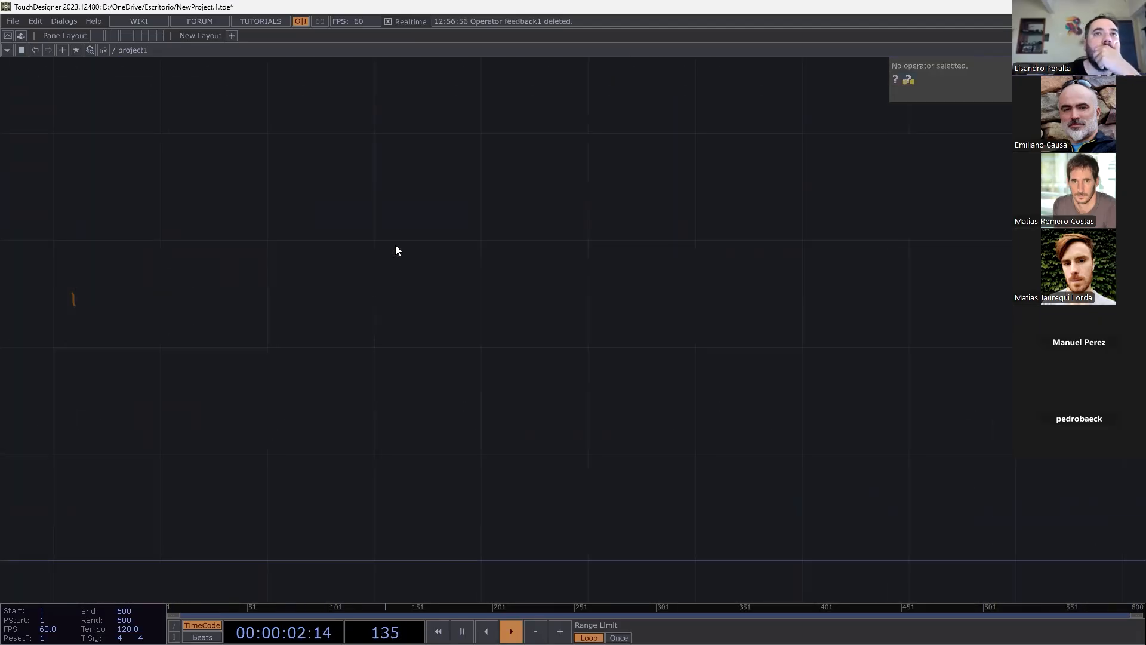
key("Tab")
key("Escape")
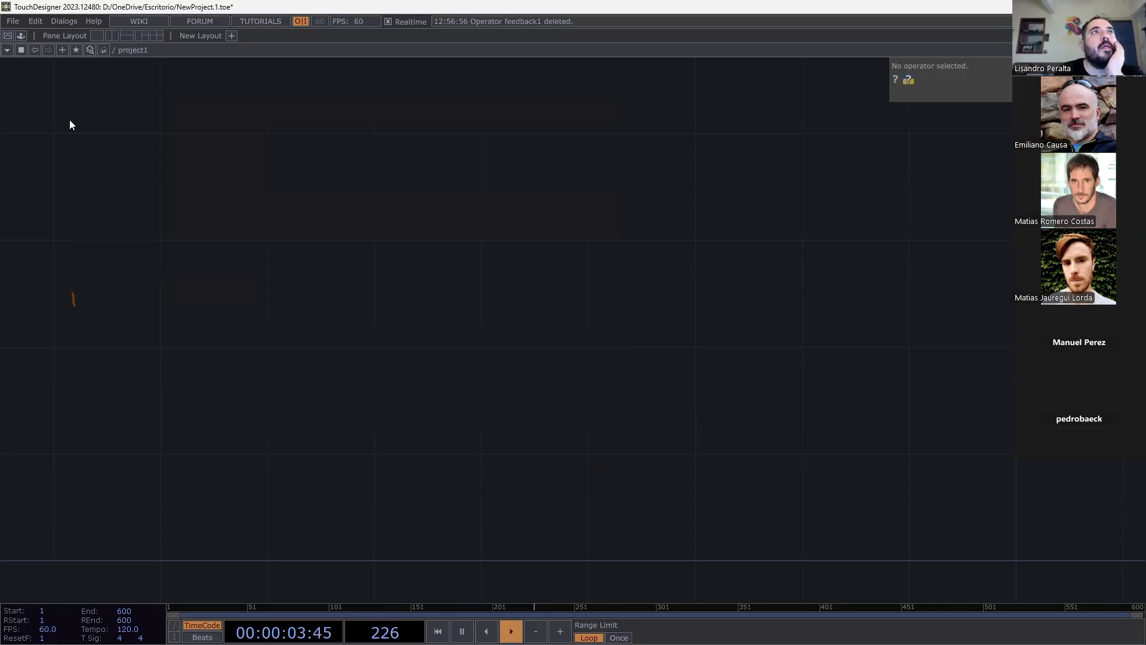
Browse the Tools, Techniques and Generators categories of the component Palette, and close the Palette.
left_click(20, 36)
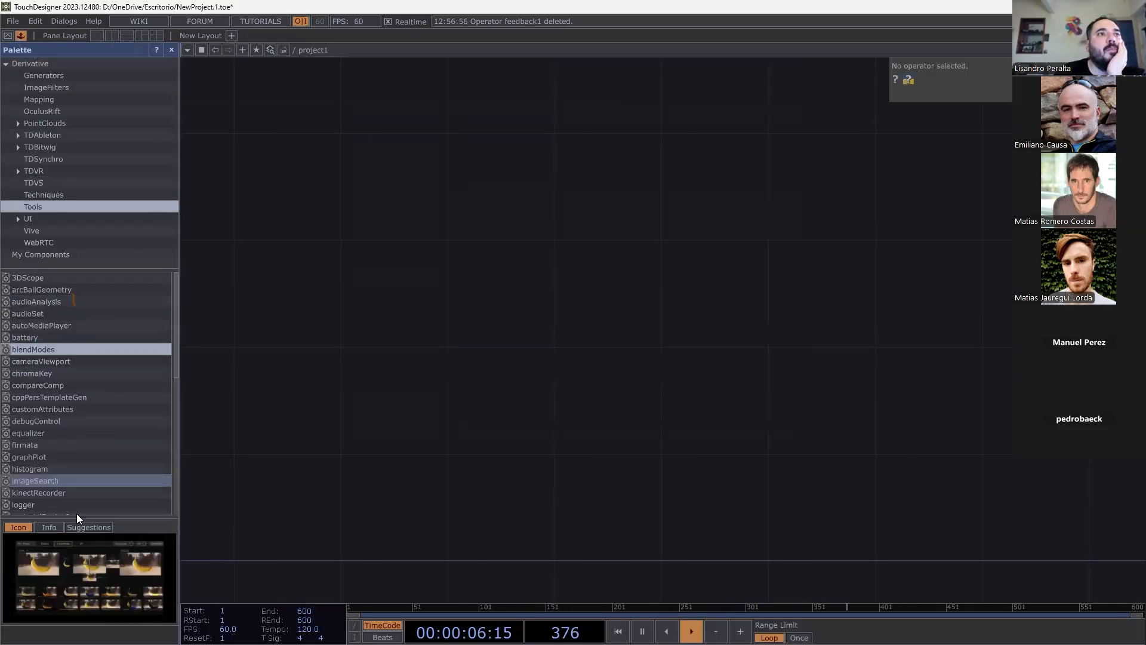
scroll(83, 371, "down", 5)
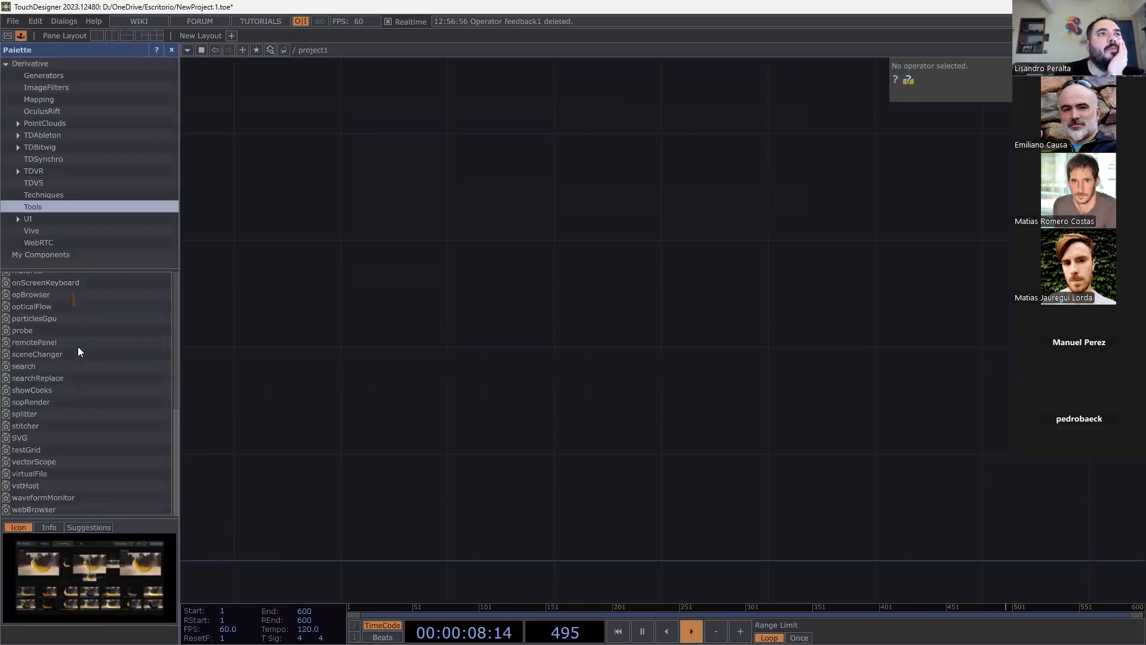
left_click(67, 195)
left_click(75, 76)
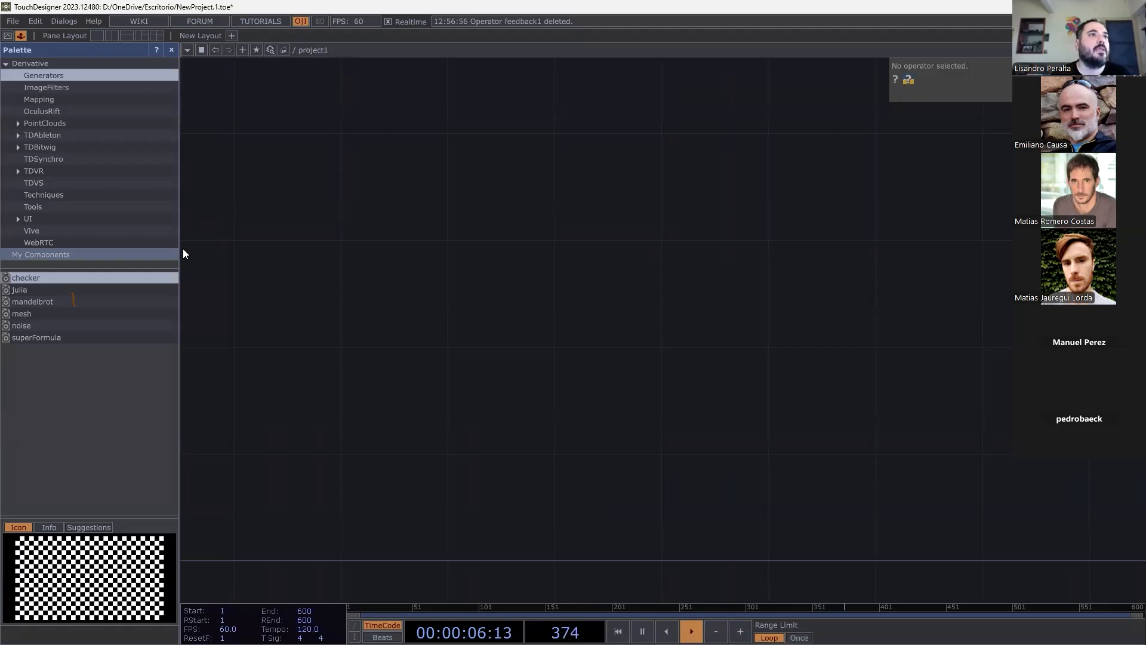
left_click(171, 52)
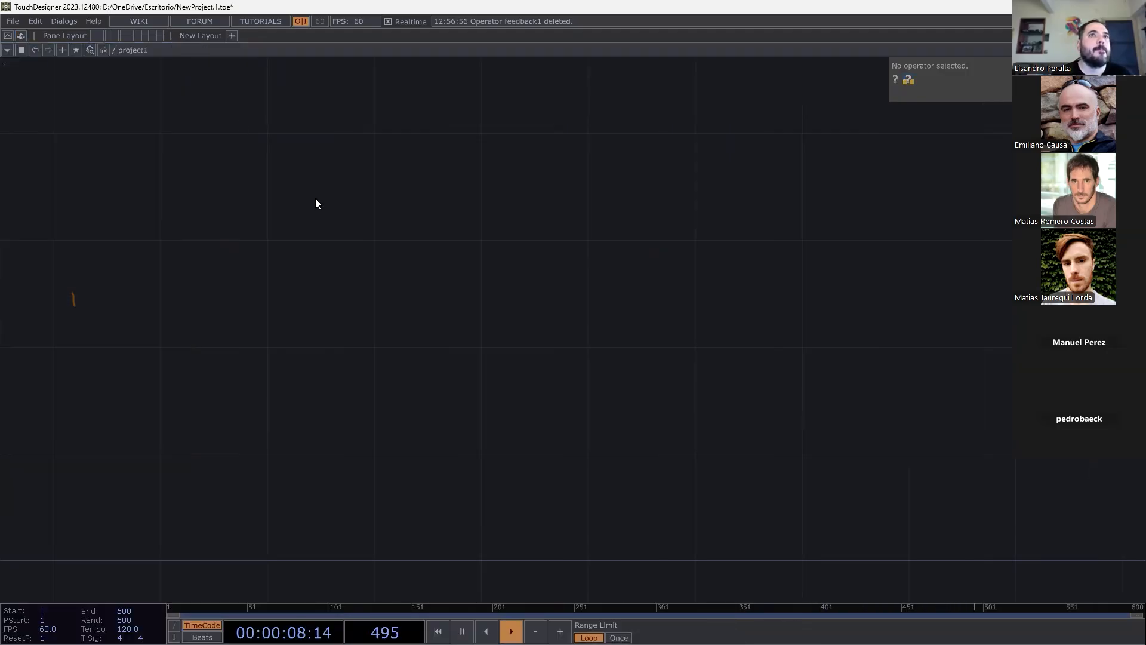
Open and dismiss the OP Create Dialog at several empty spots of the project1 network.
double_click(315, 198)
left_click(713, 366)
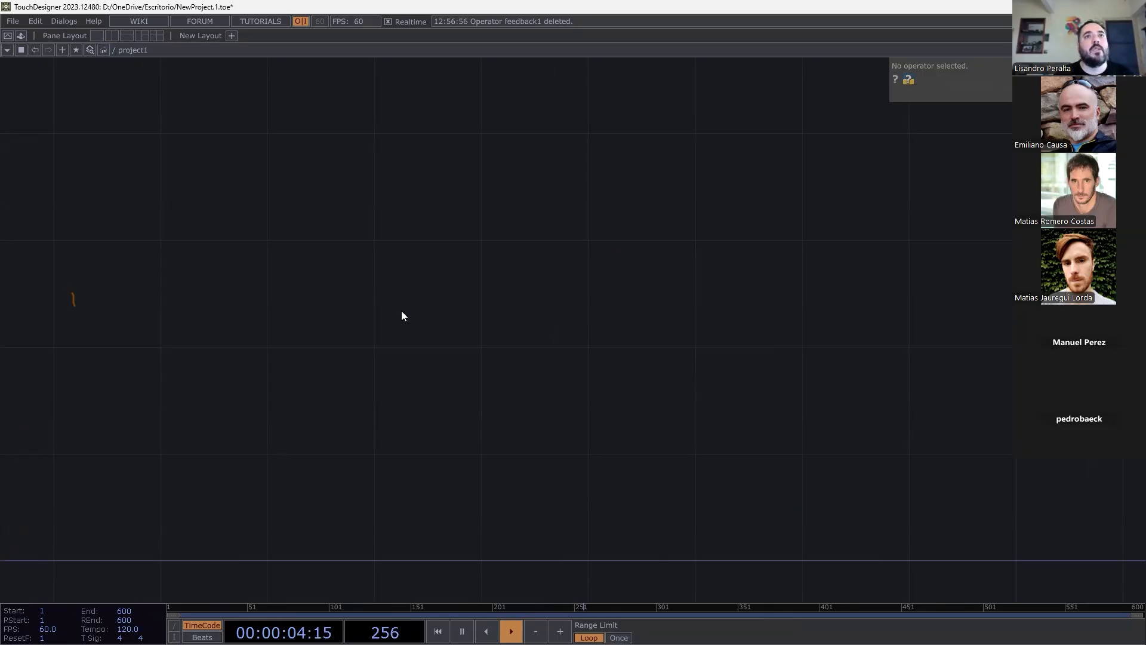
double_click(353, 292)
left_click(786, 413)
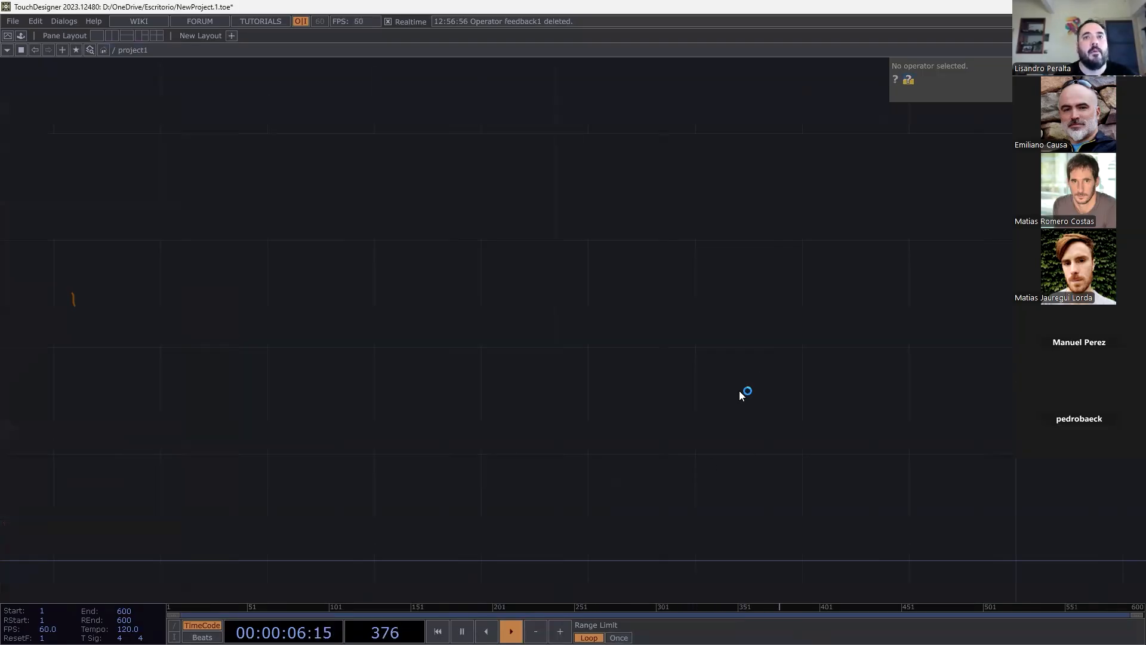
double_click(335, 272)
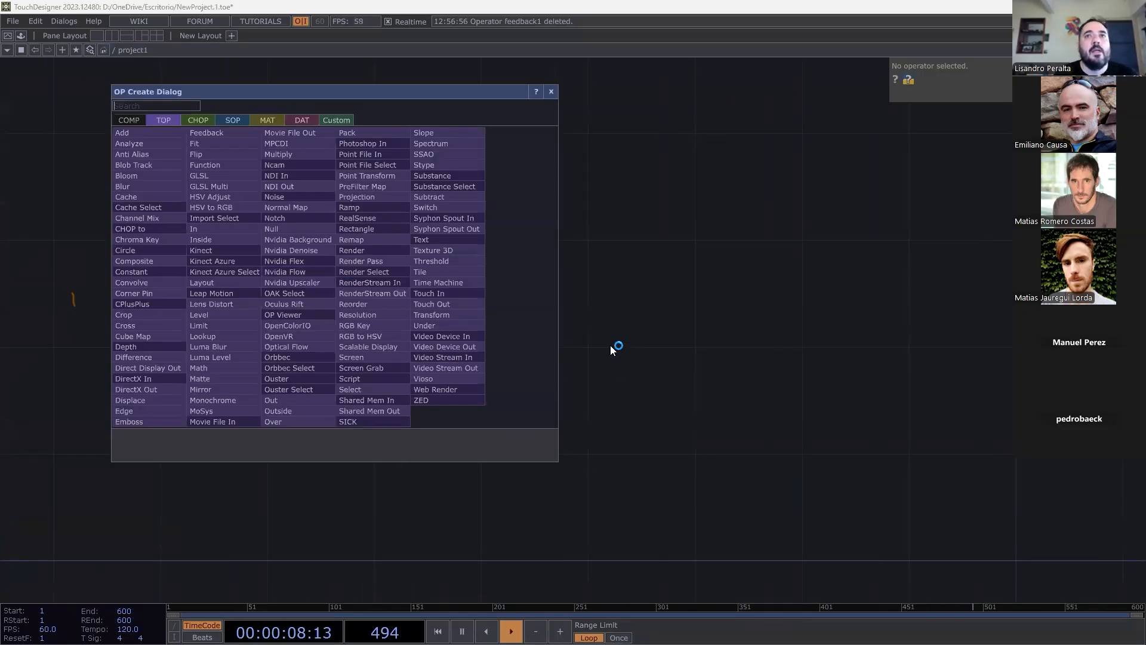
left_click(576, 312)
Add a Movie File In TOP to the project1 network and examine its banana image at different zoom levels.
double_click(446, 277)
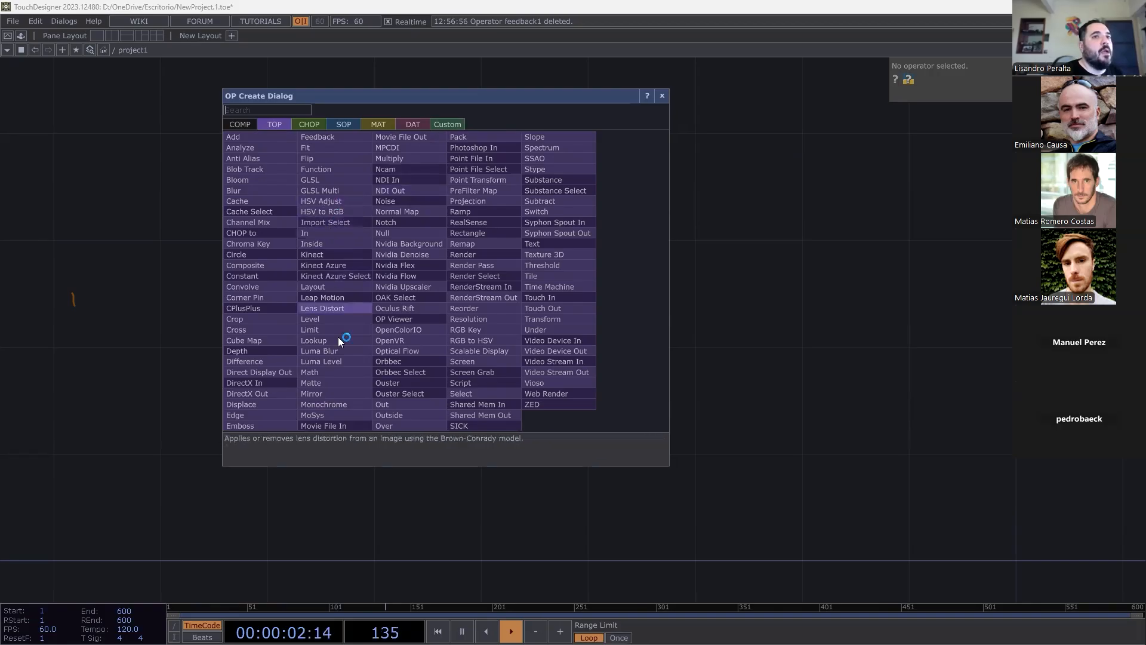
left_click(352, 420)
left_click(381, 299)
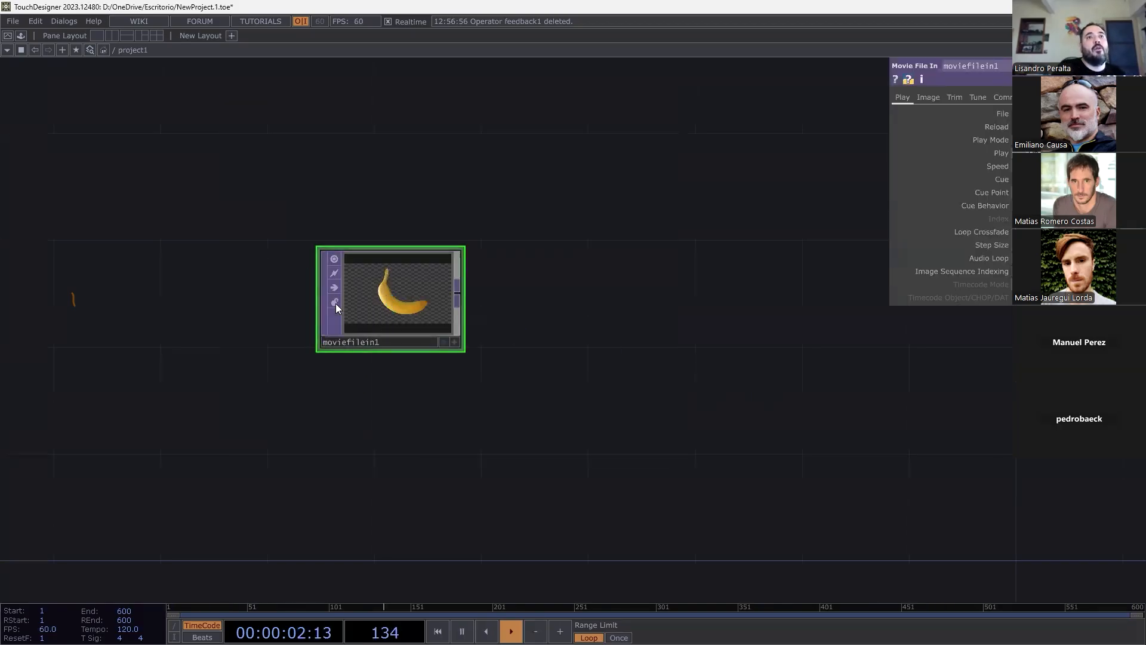
scroll(310, 295, "up", 6)
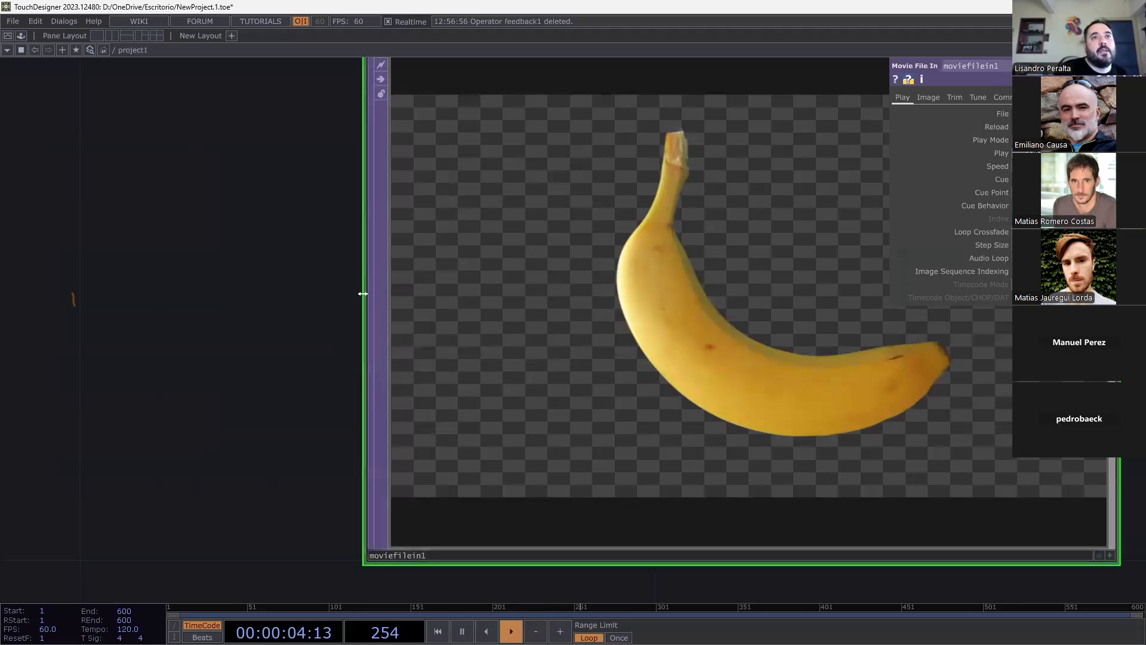
scroll(358, 295, "down", 6)
scroll(501, 287, "up", 3)
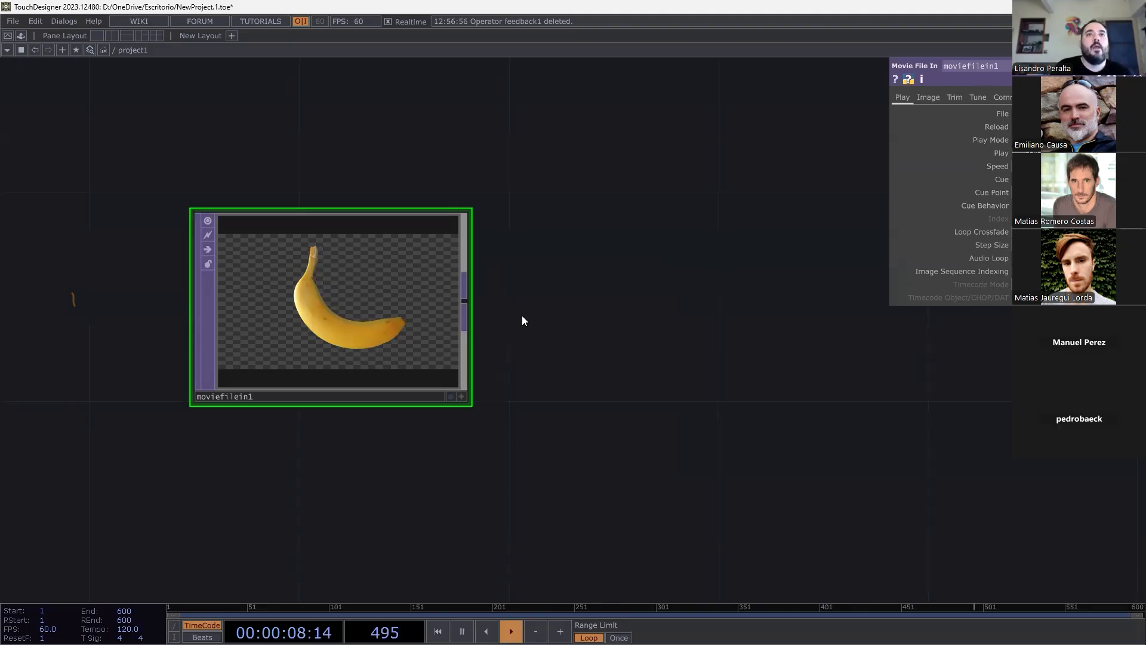
double_click(547, 259)
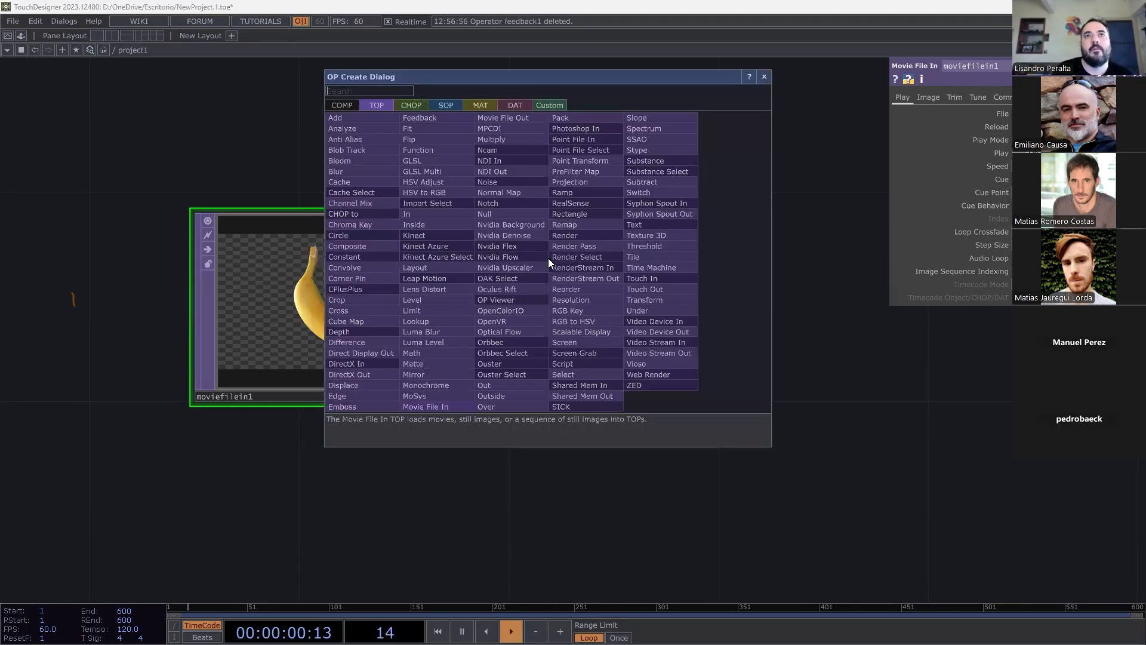
left_click(862, 377)
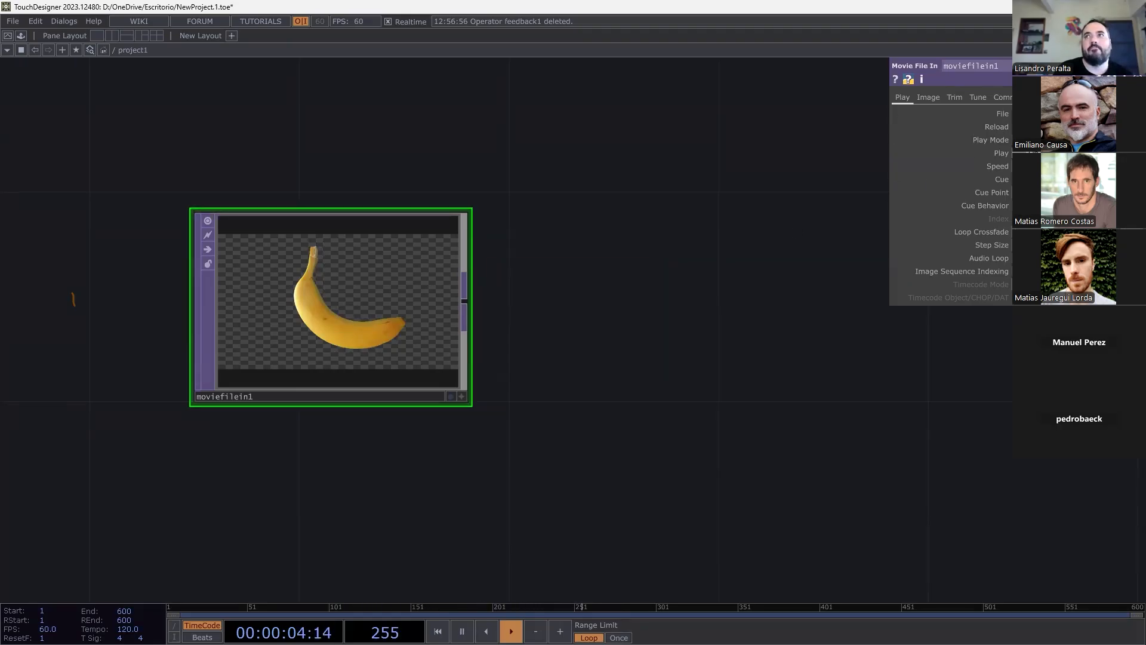
Load plasma.mov from the 2015 Late folder of Mis videos VJ into moviefilein1, and pause and resume the timeline playback.
left_click(1129, 113)
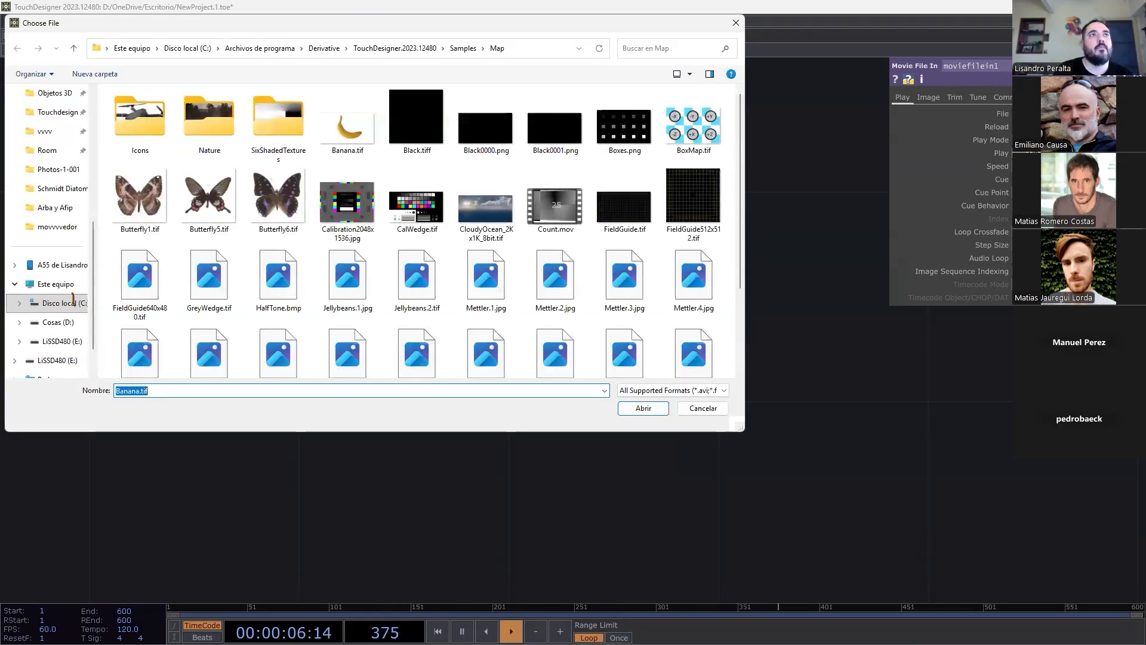
scroll(70, 298, "up", 5)
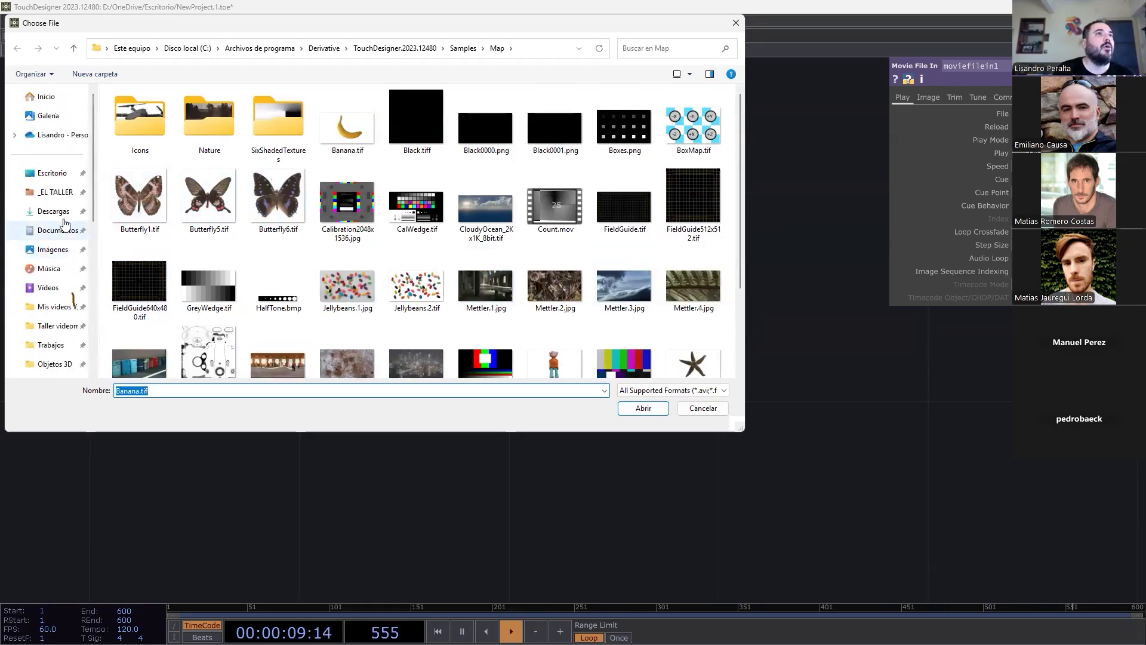
left_click(49, 288)
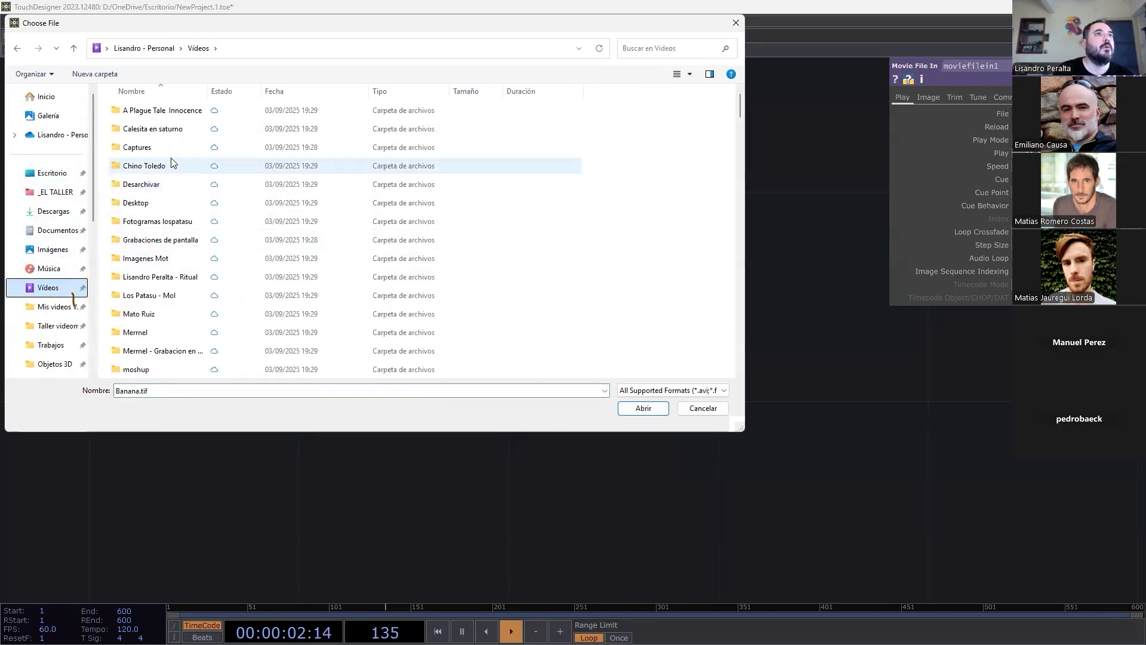
left_click(55, 307)
double_click(165, 111)
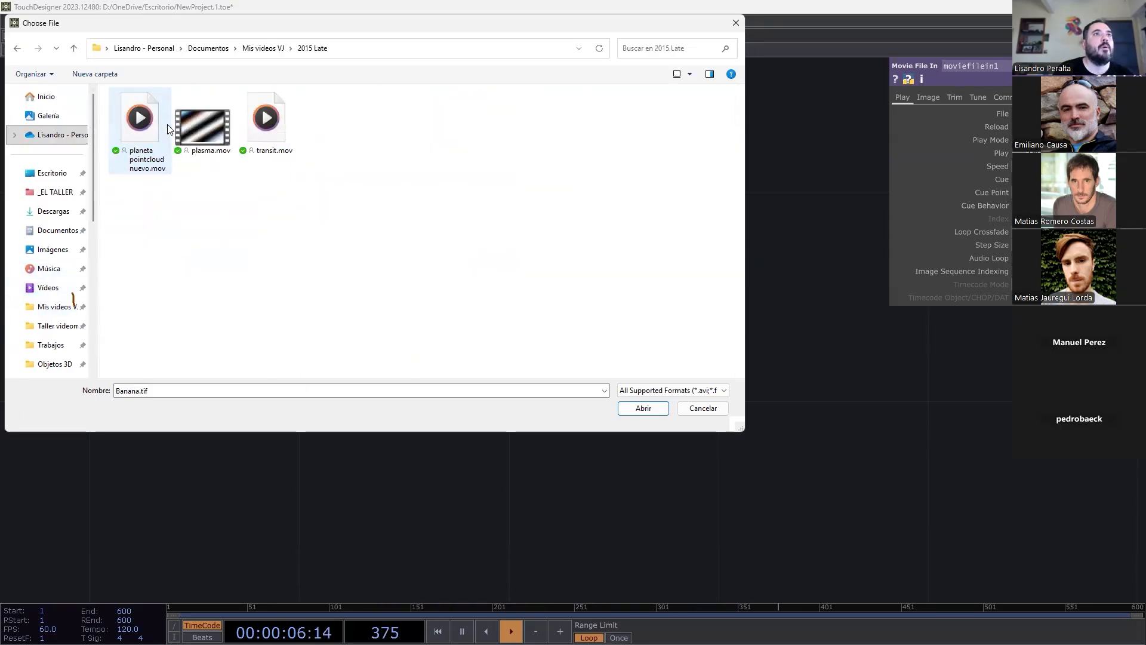
left_click(203, 128)
left_click(644, 408)
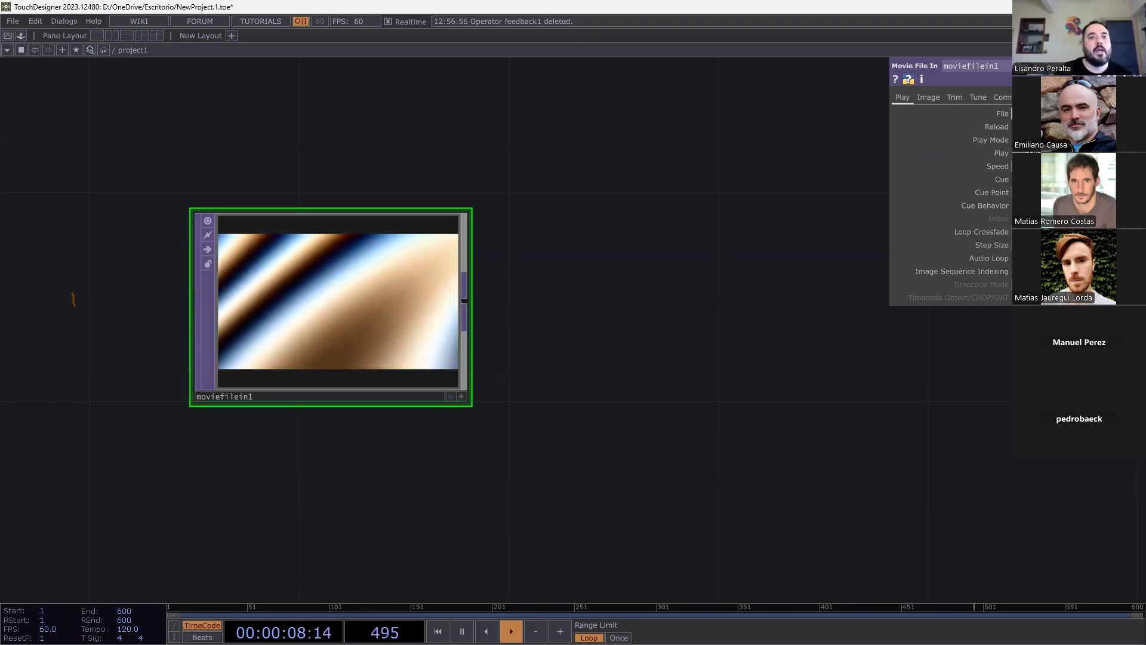
key("space")
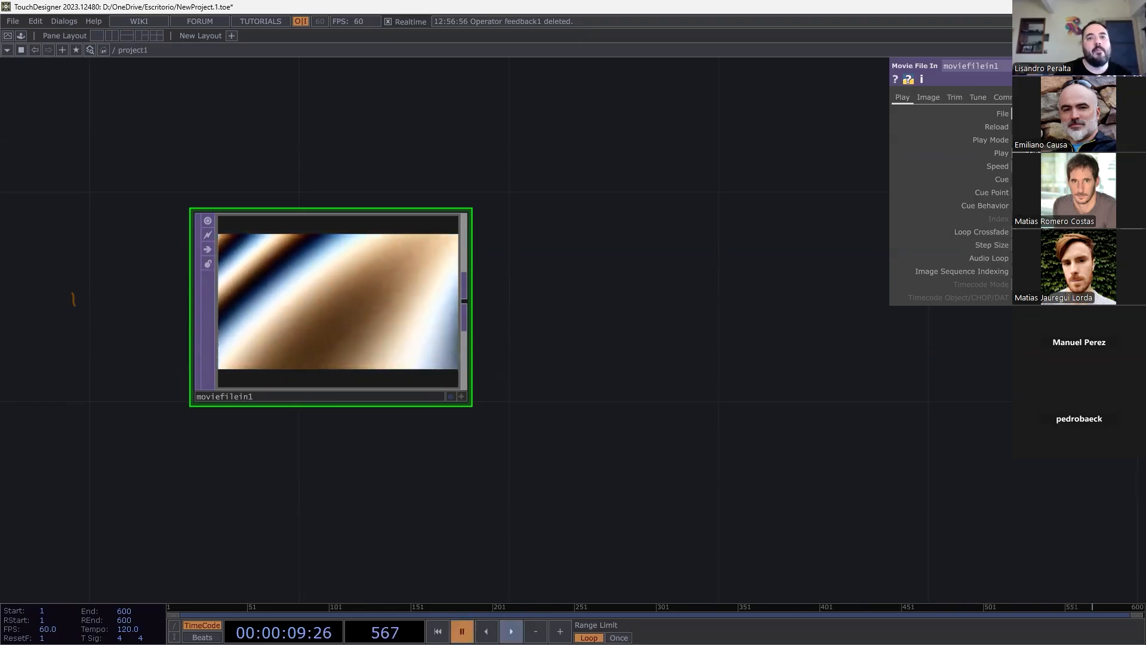
key("space")
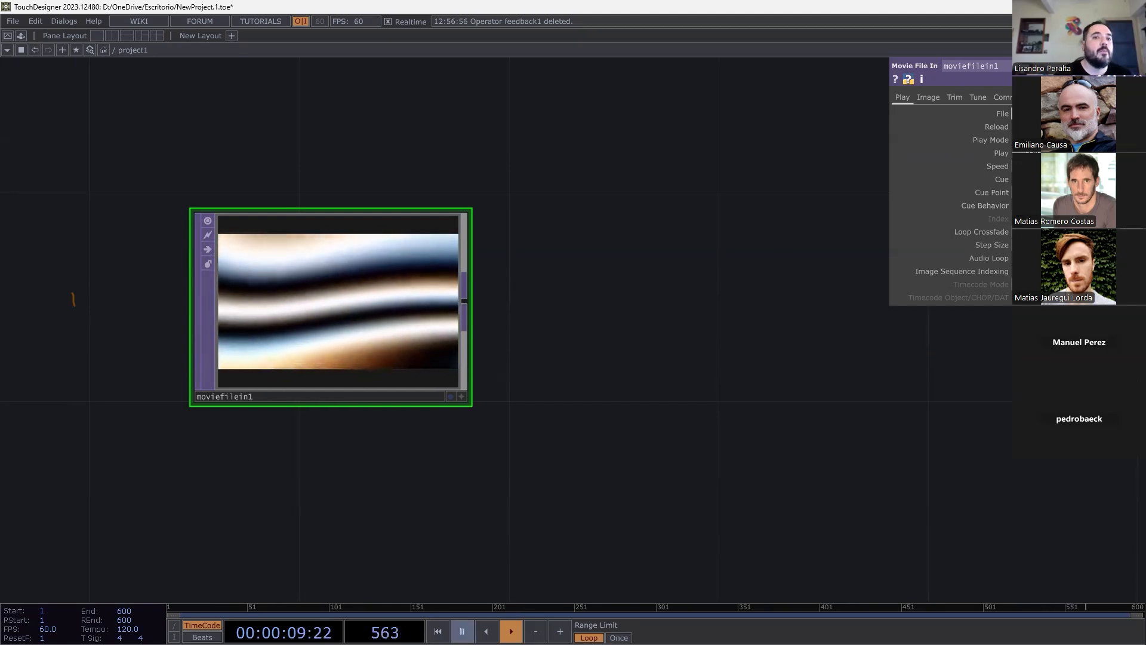
Pause and resume the timeline playback to compare moviefilein1's plasma video stopped and running.
left_click(462, 630)
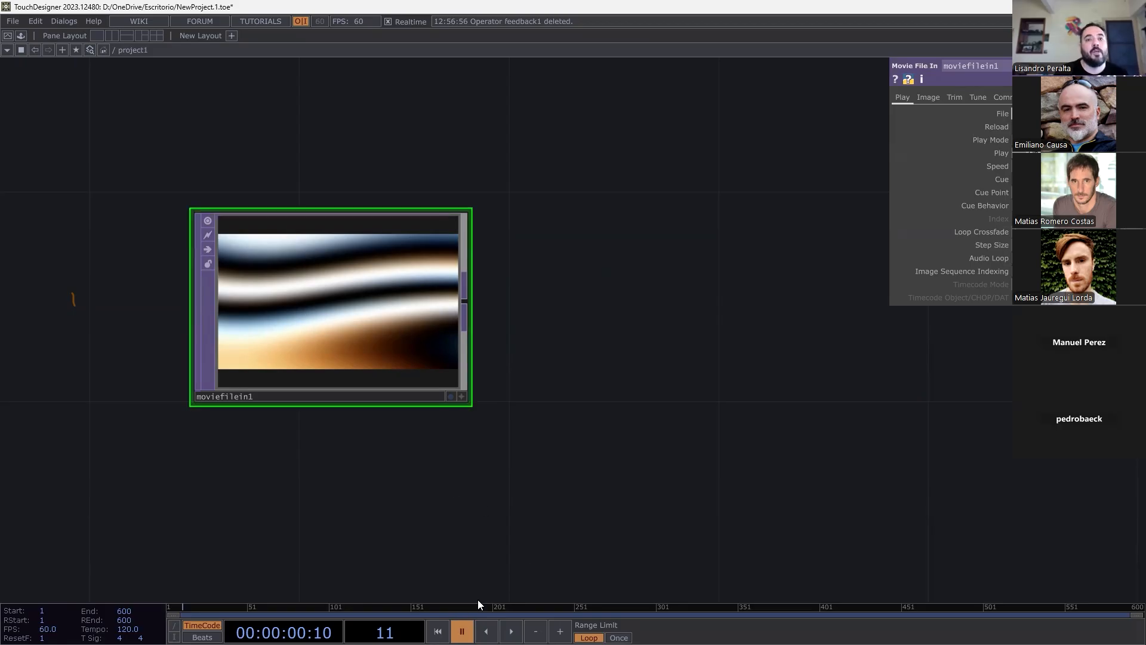
key("space")
key("space")
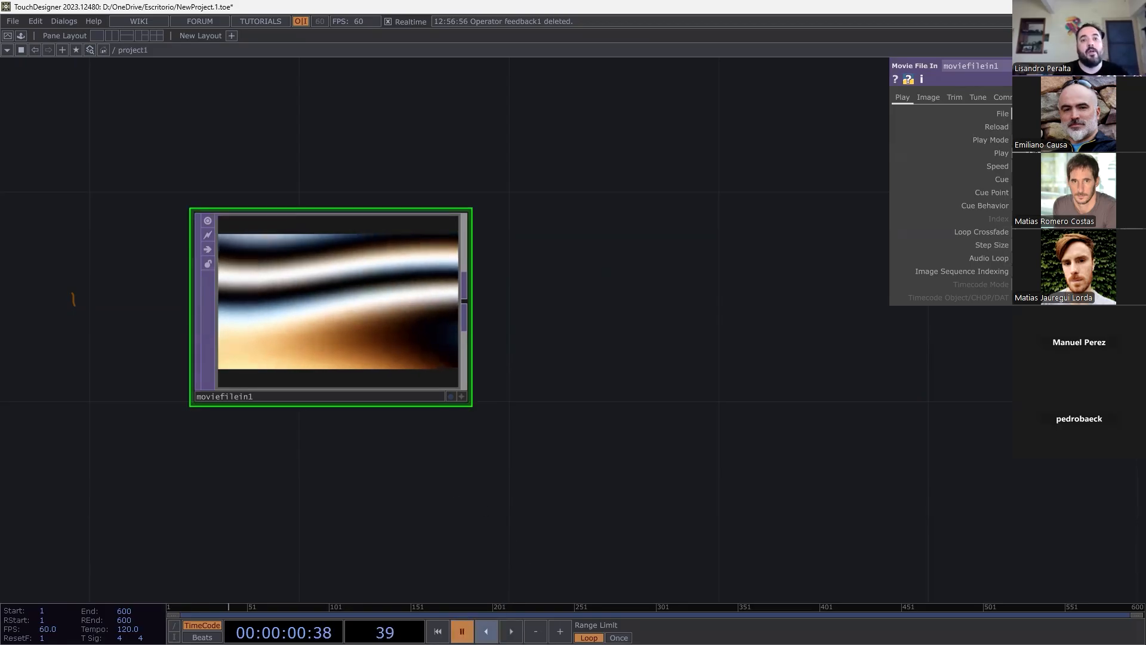
key("space")
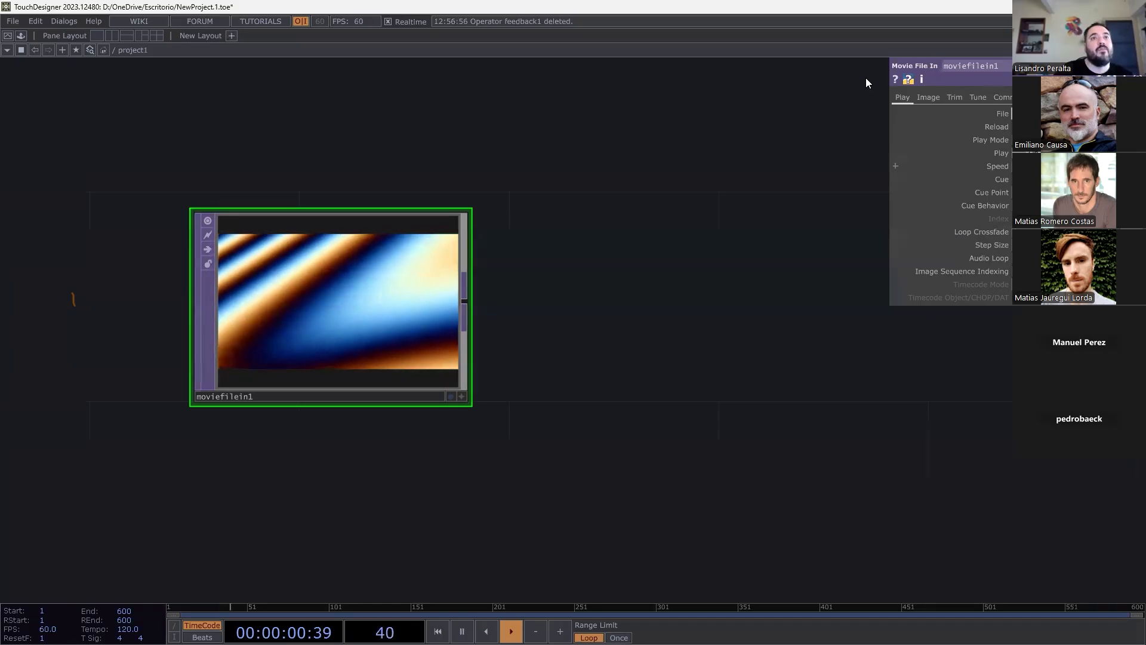
Add a Video Device In TOP above moviefilein1 in the project1 network.
scroll(707, 370, "down", 3)
left_click_drag(740, 358, 463, 389)
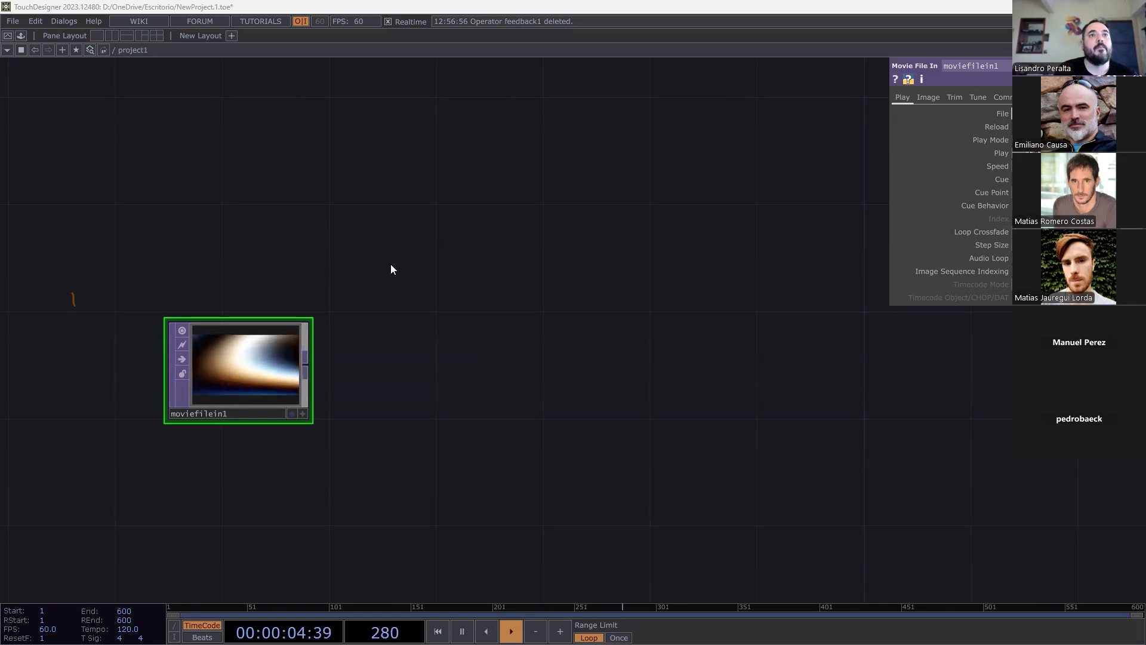
key("Tab")
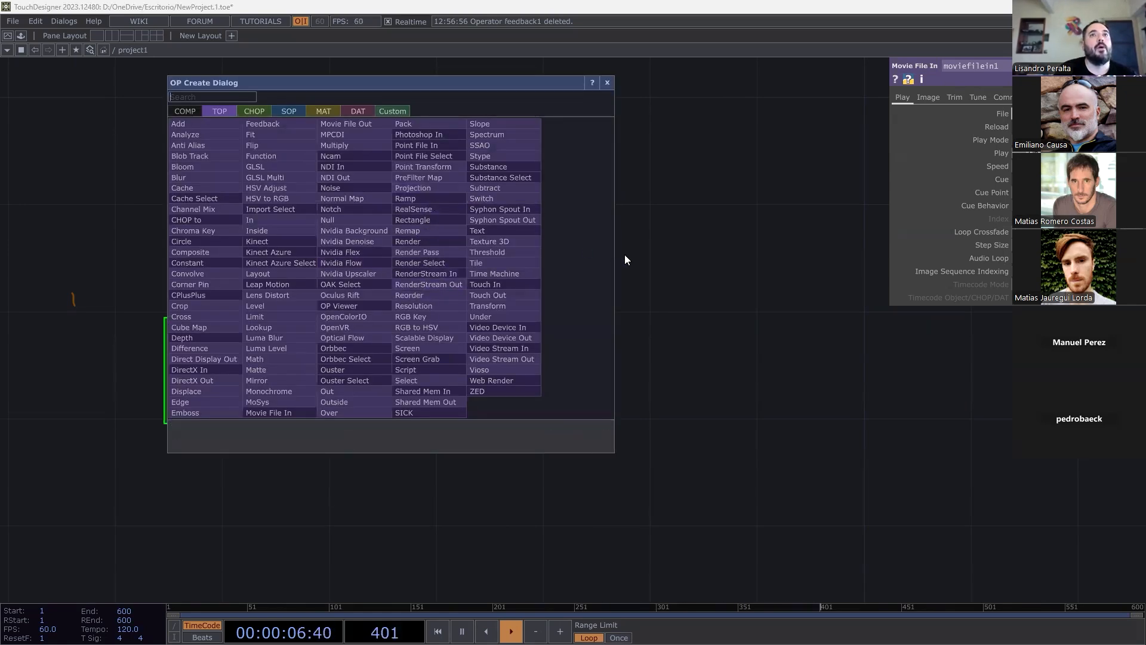
left_click(527, 327)
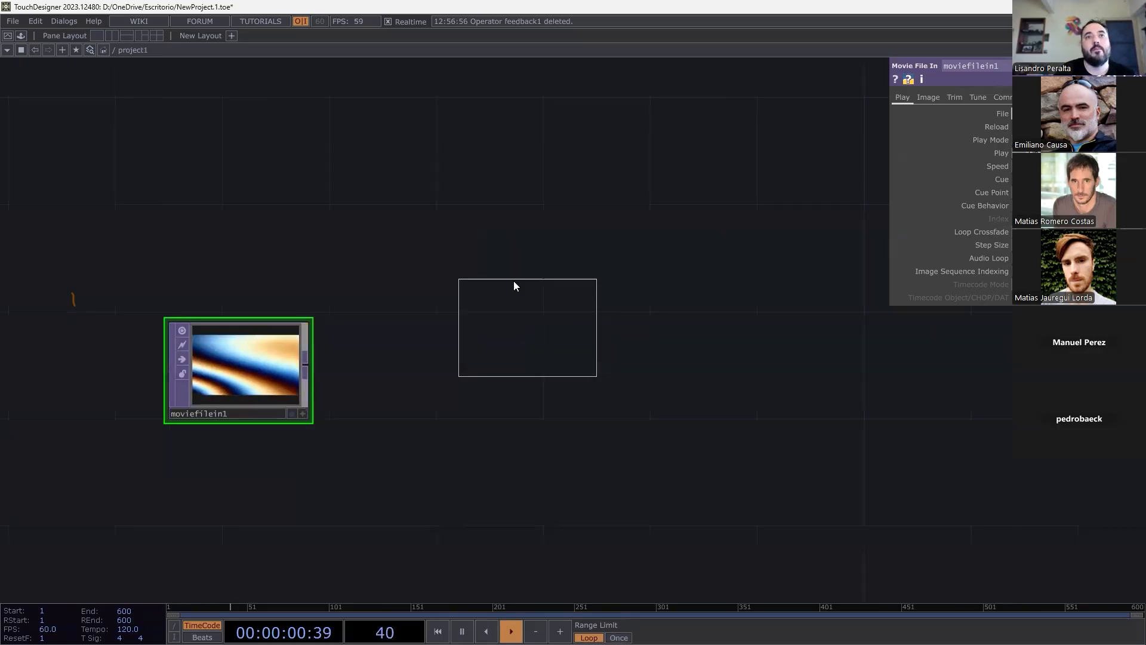
left_click(354, 246)
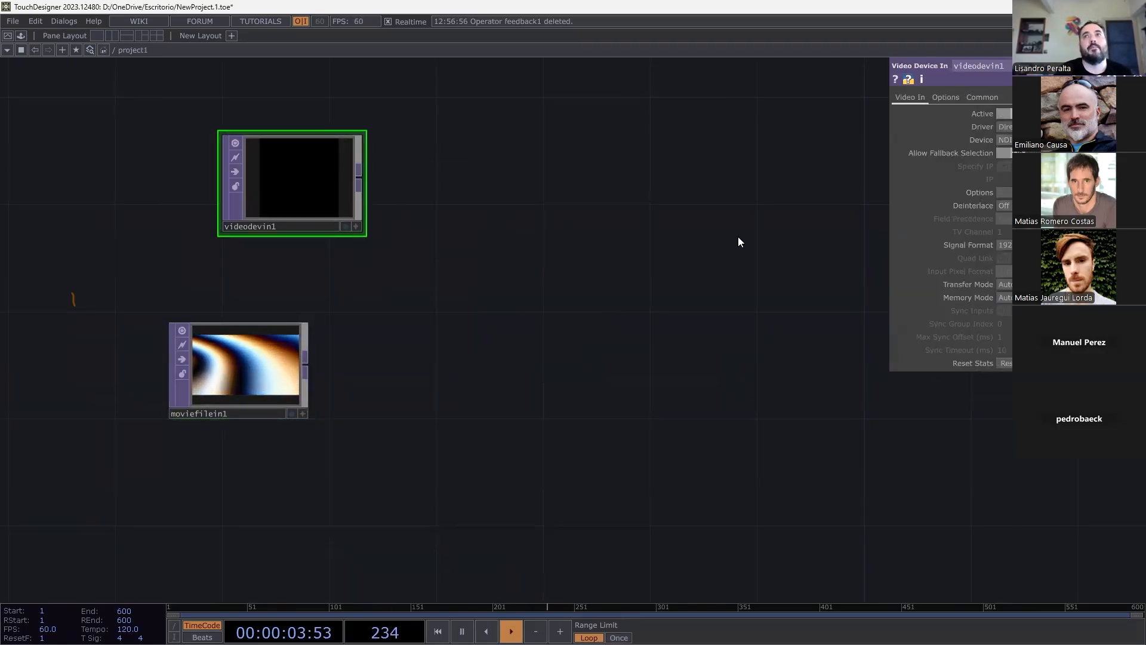
Dismiss videodevin1's Device list without choosing a source, and hide and reshow the operator's parameter window.
left_click(1051, 139)
left_click(616, 235)
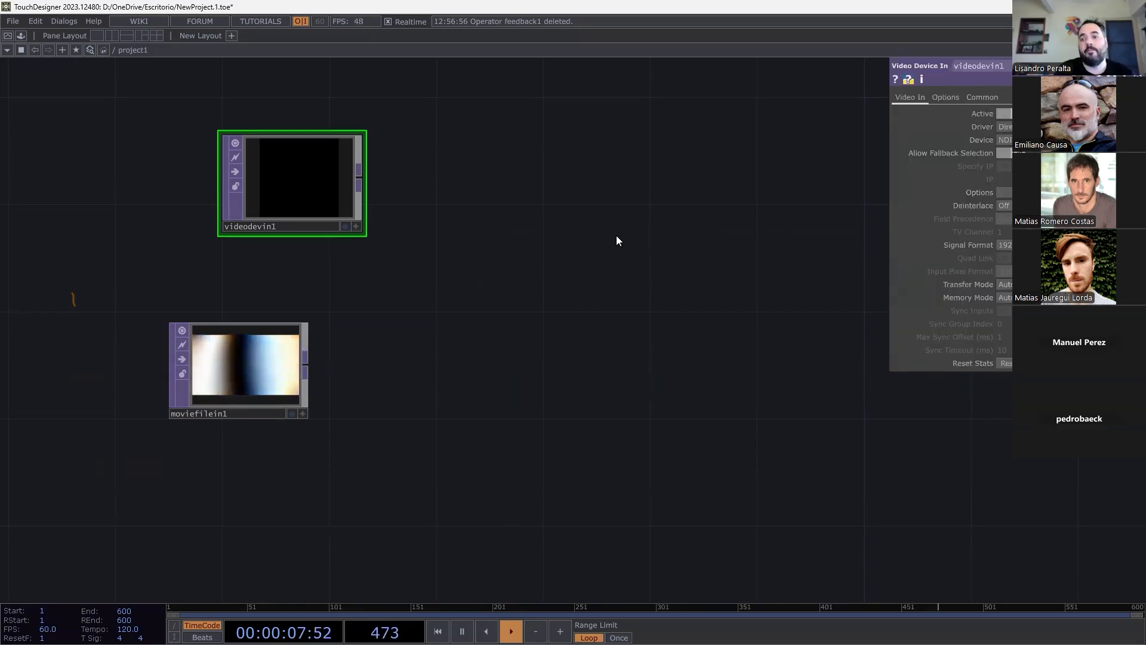
key("p")
key("p")
key("p")
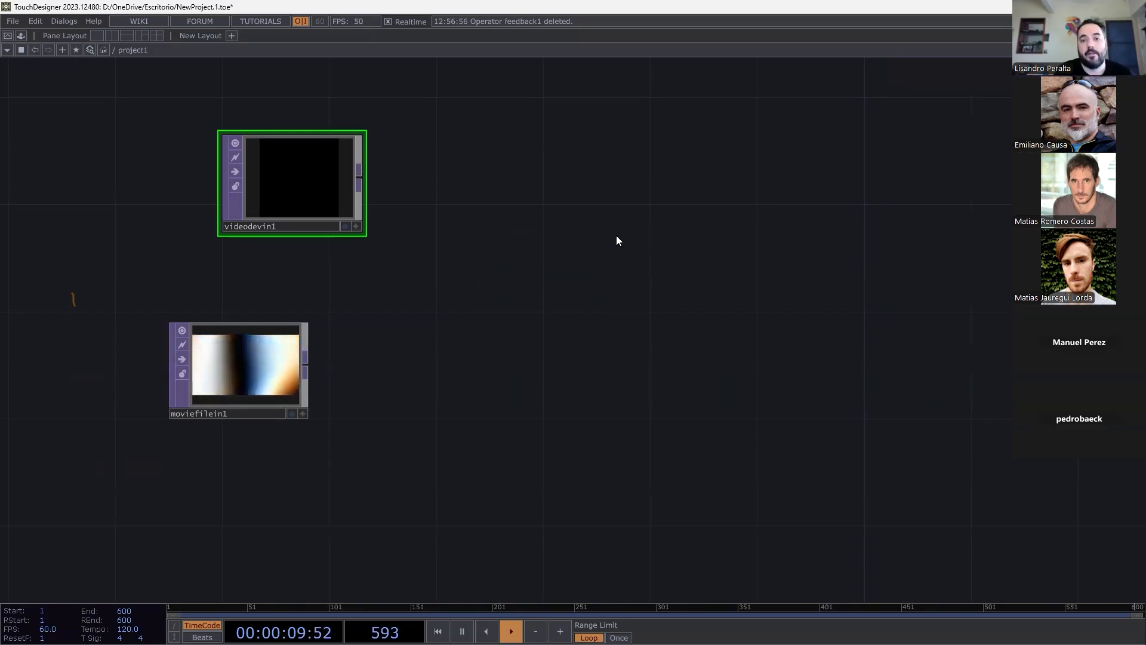
key("p")
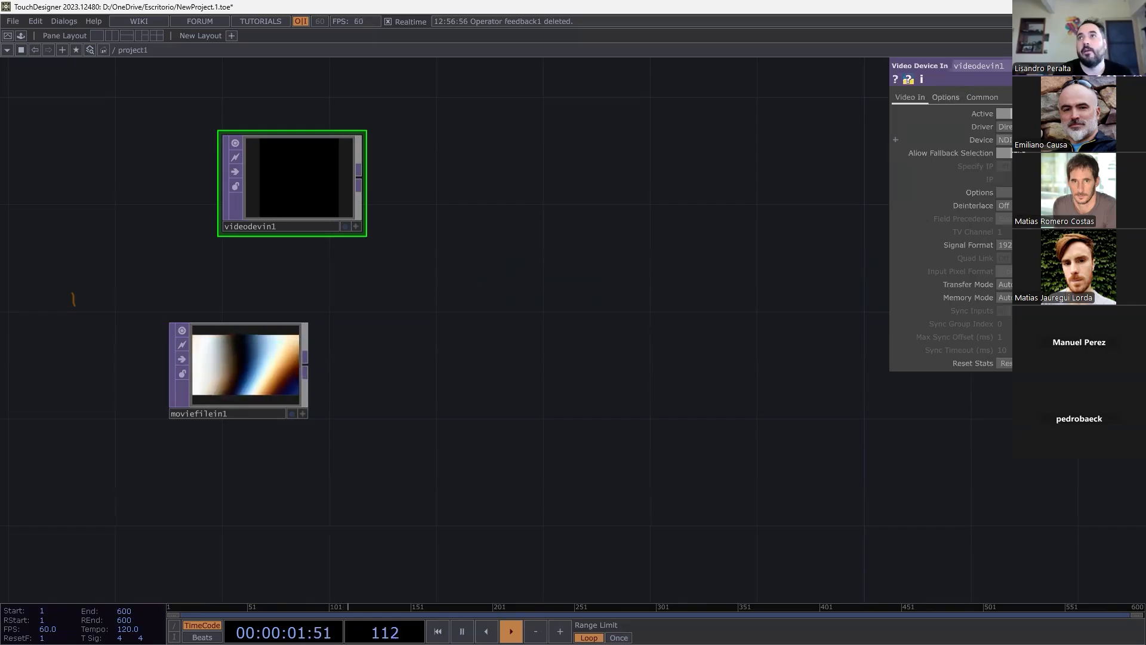
Try the integrated camera in videodevin1, set its Device to an Iriun webcam source, and align videodevin1 and moviefilein1 vertically.
left_click(1046, 140)
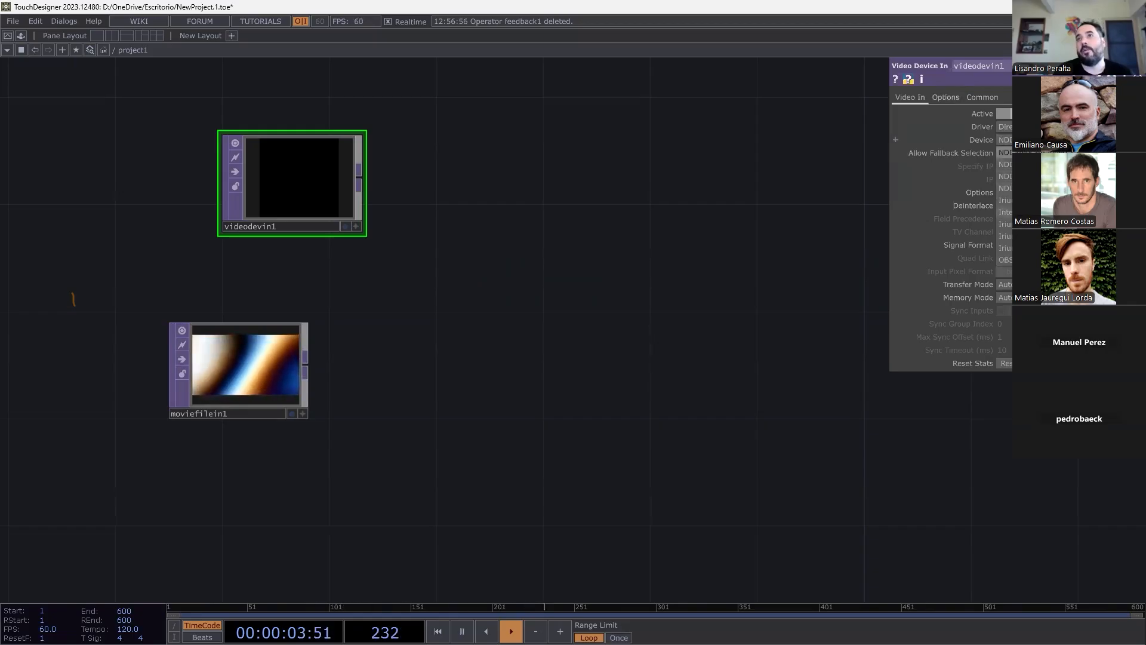
left_click(1038, 212)
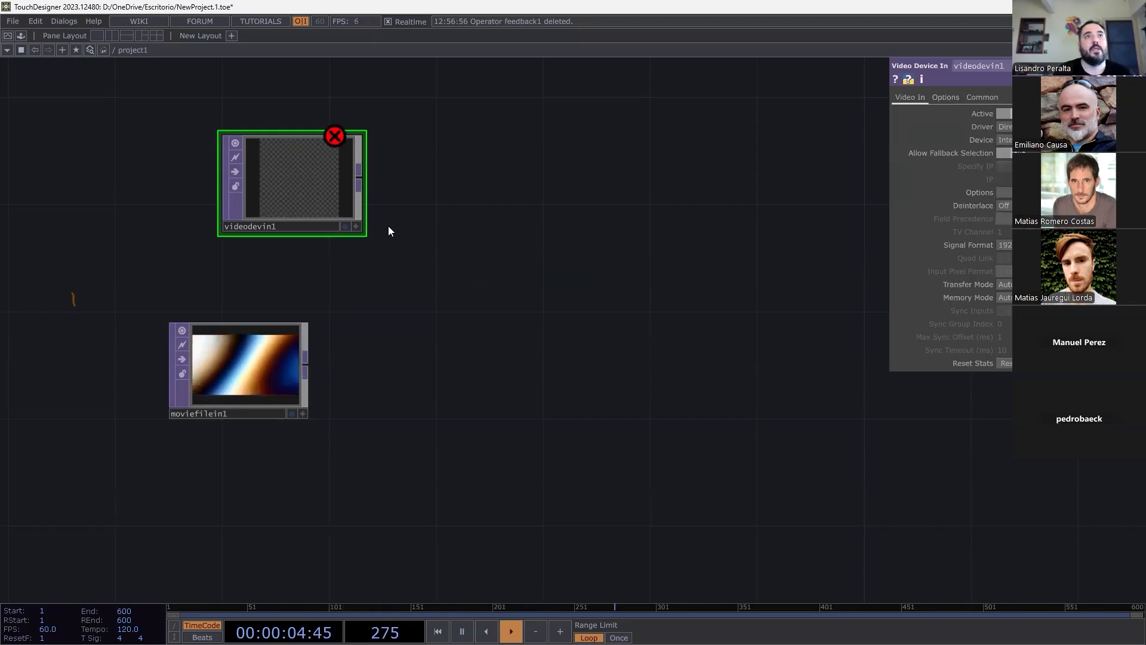
left_click(1046, 140)
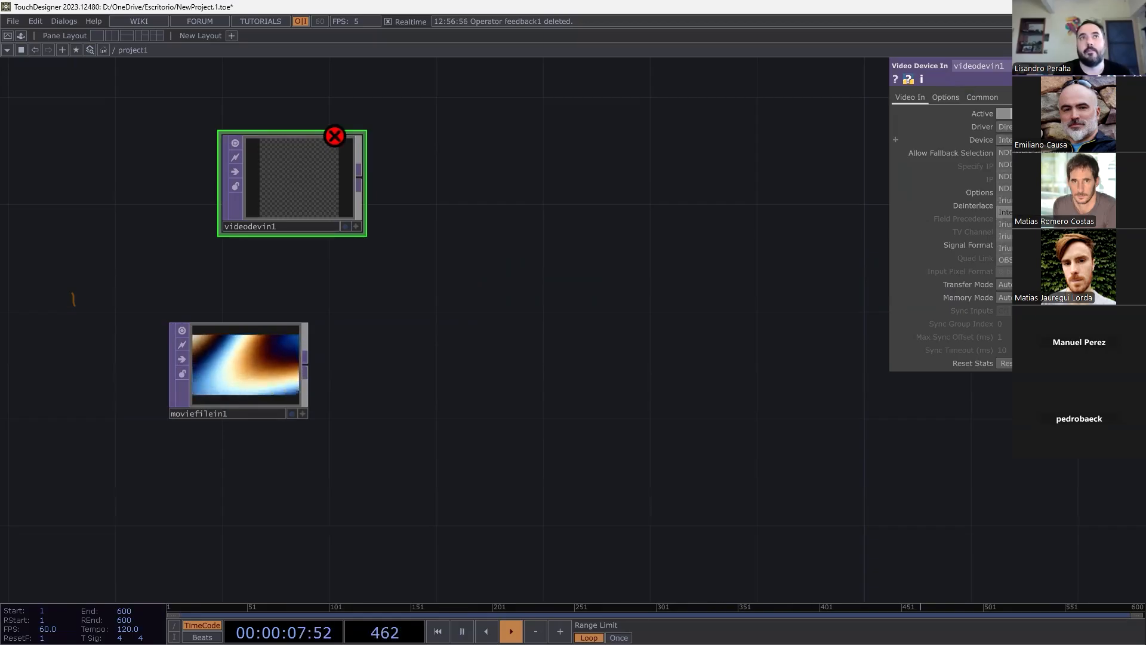
left_click(1038, 236)
left_click_drag(309, 188, 282, 216)
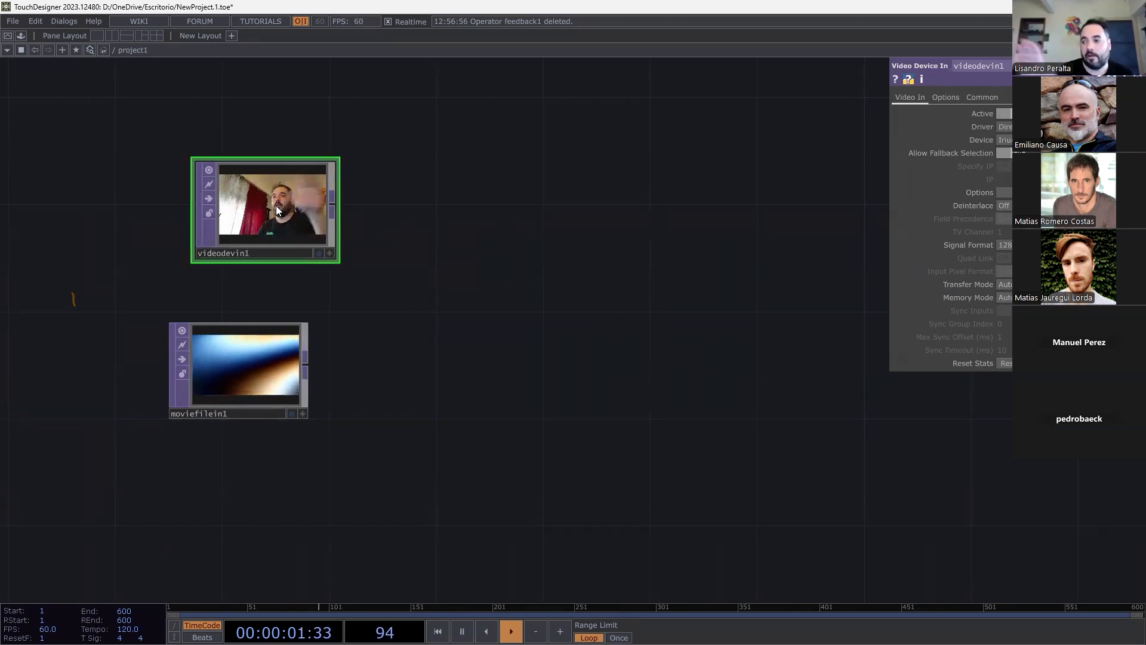
left_click_drag(246, 360, 279, 357)
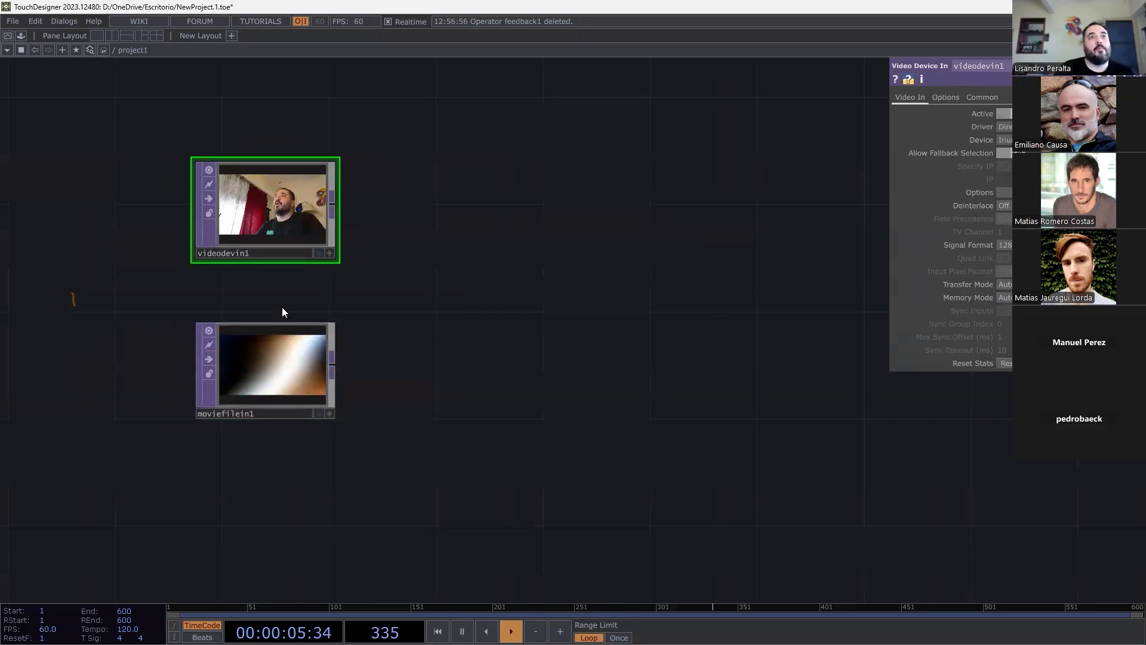
Add a Composite TOP beside the two sources and wire videodevin1 and moviefilein1 into it.
double_click(489, 282)
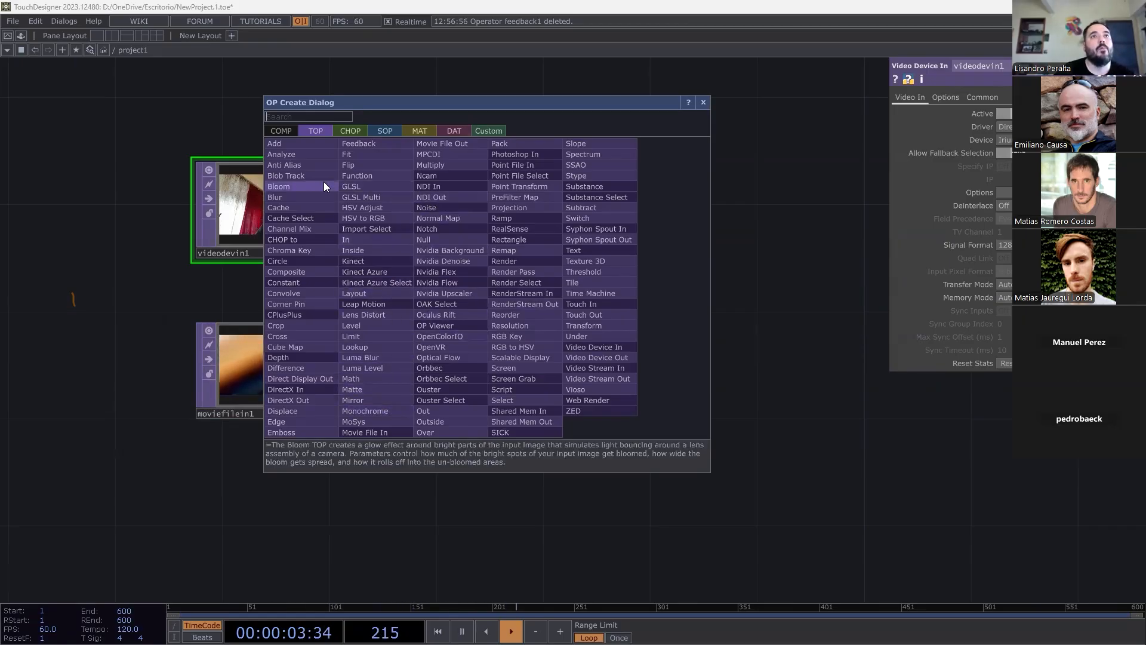
left_click(307, 270)
left_click(474, 269)
left_click_drag(535, 290, 611, 315)
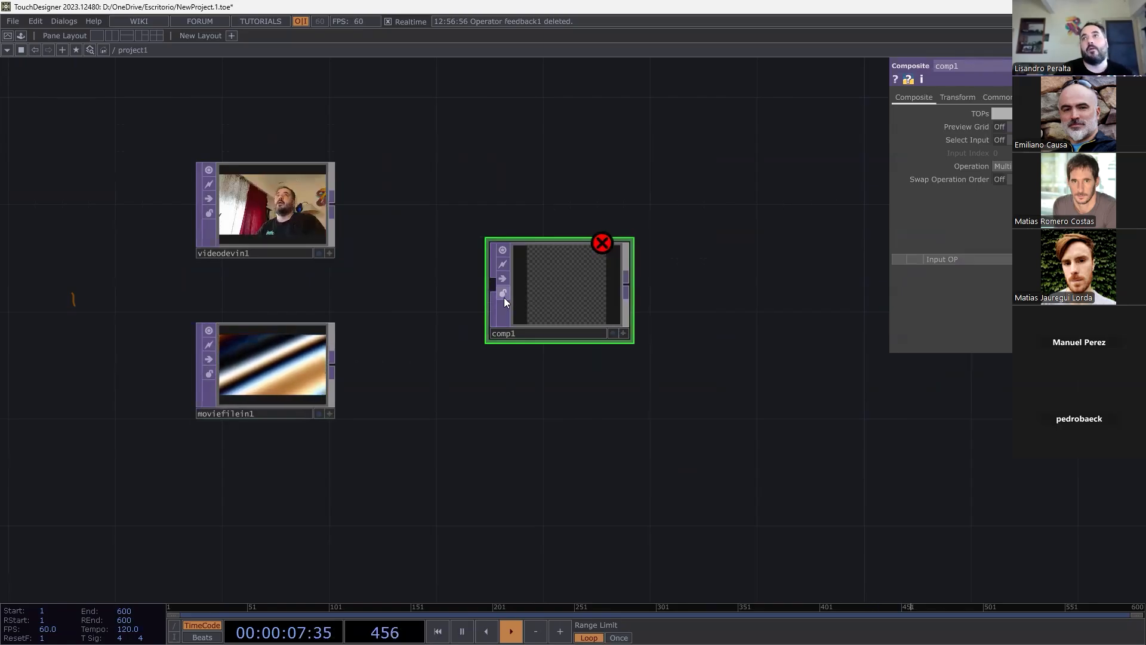
left_click_drag(334, 207, 478, 286)
left_click_drag(331, 363, 488, 291)
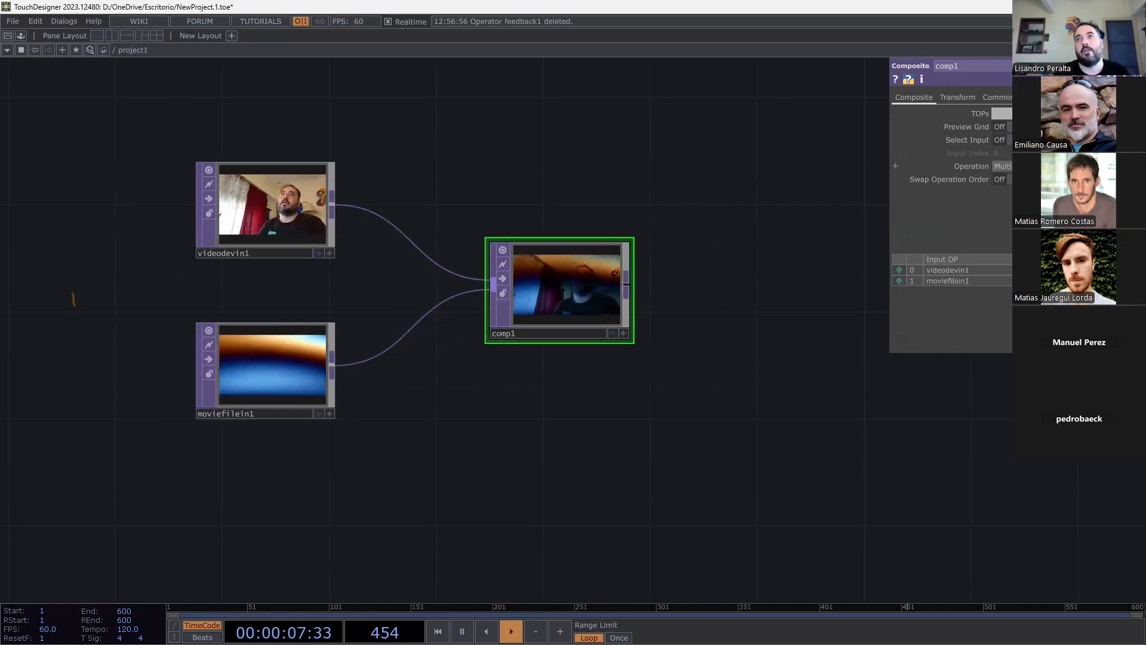
Set comp1's Operation to Add and examine the blended webcam and plasma image.
left_click_drag(771, 266, 646, 266)
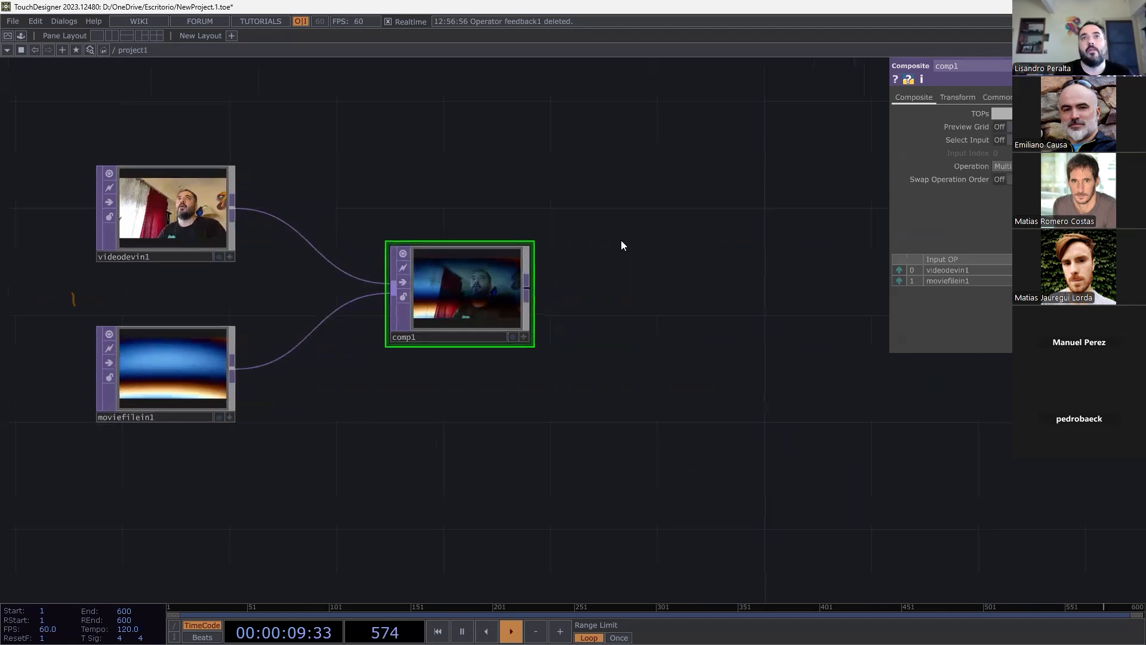
left_click(1001, 166)
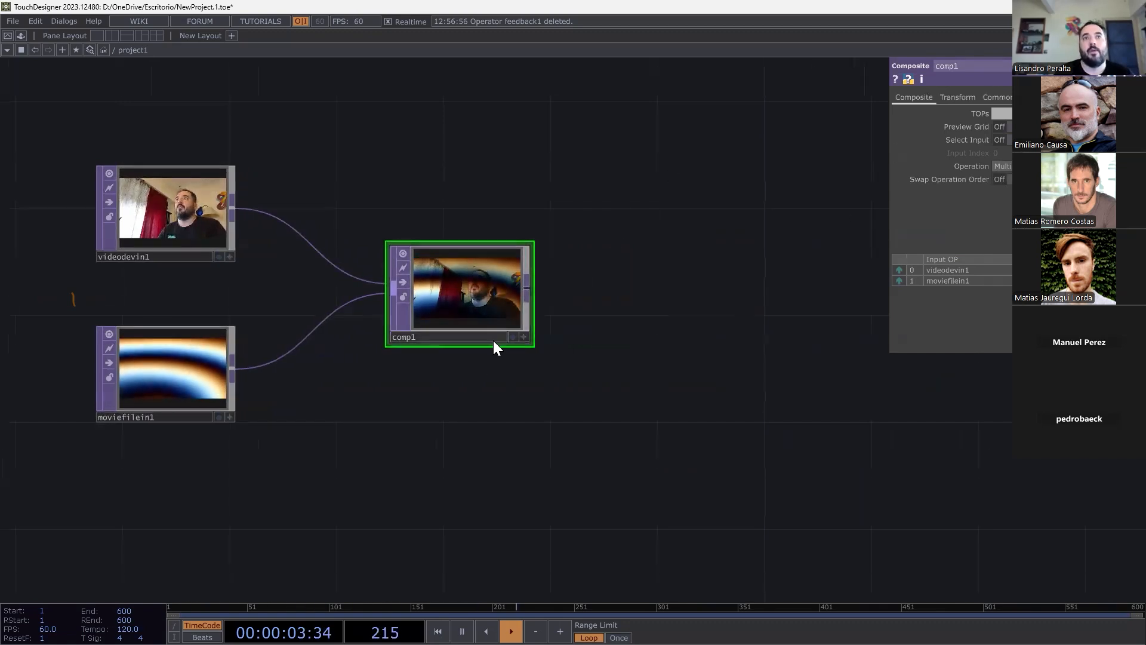
scroll(493, 343, "up", 3)
left_click(1003, 166)
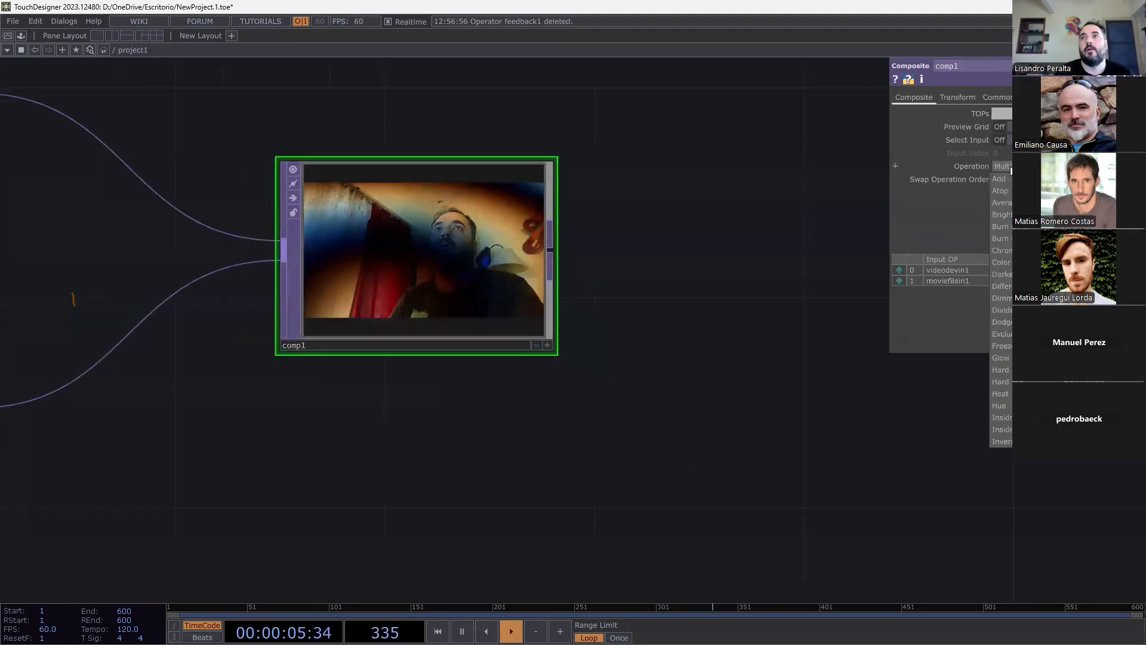
left_click(1002, 177)
scroll(785, 260, "down", 3)
scroll(768, 267, "up", 2)
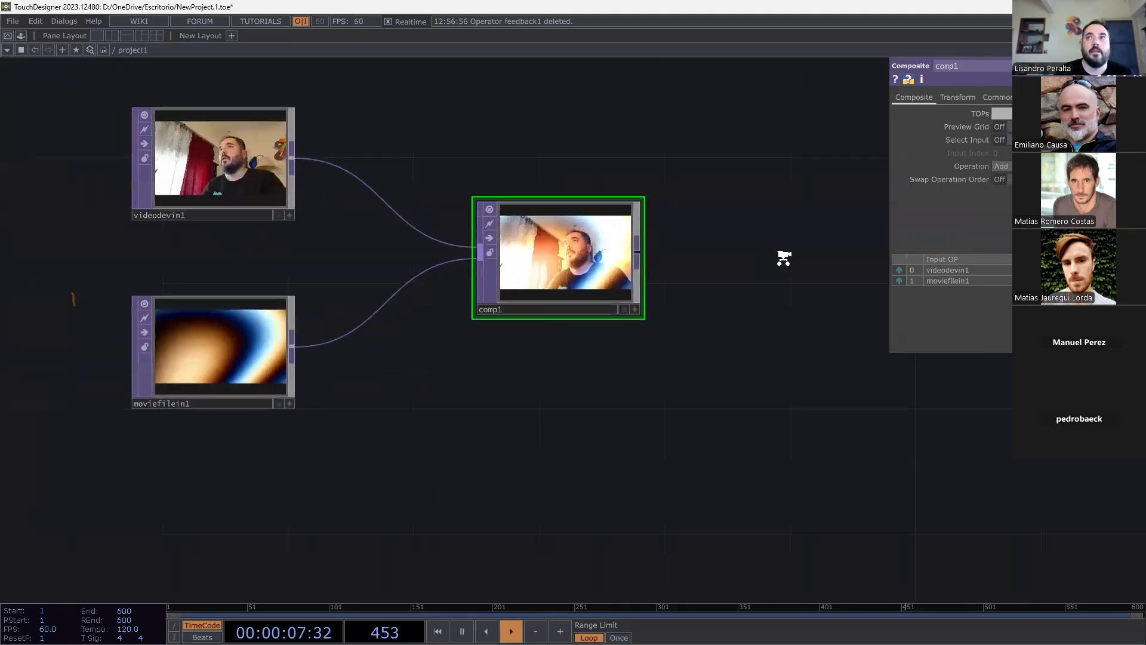
Set comp1's Operation to Difference and bring the whole network into view.
left_click(1001, 166)
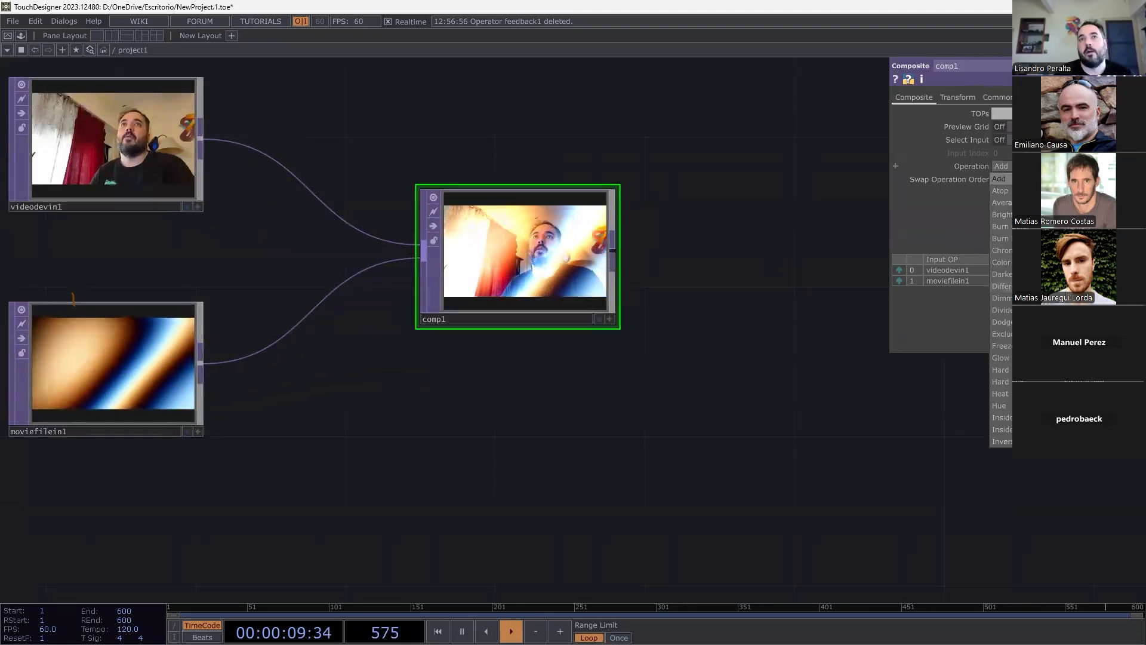
left_click(1001, 286)
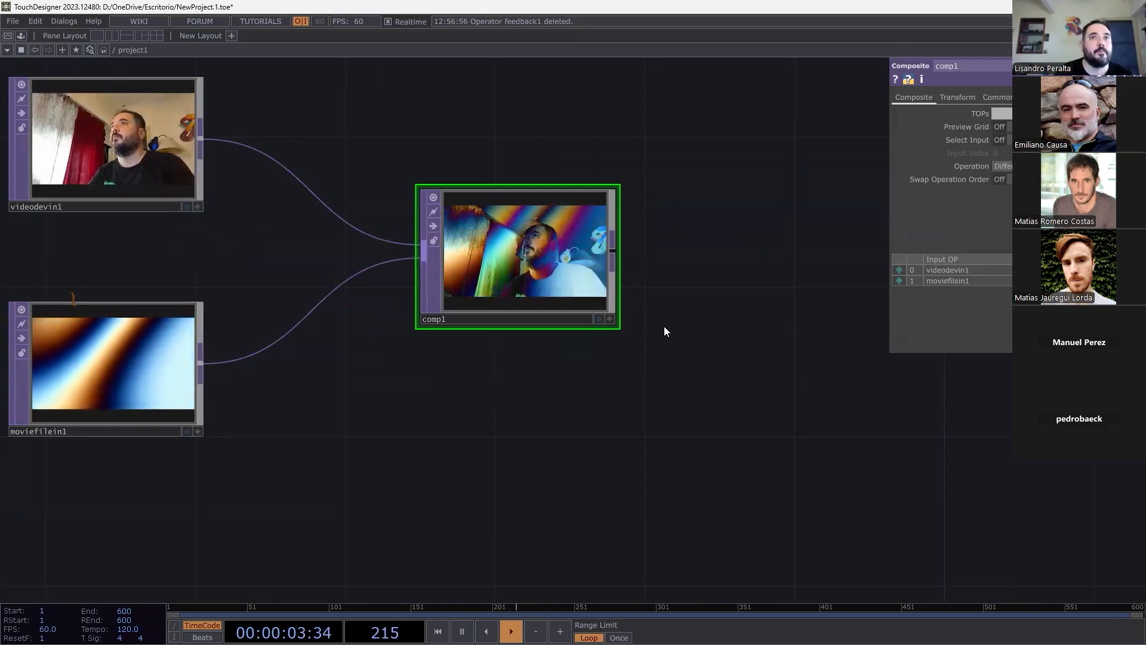
scroll(677, 343, "down", 2)
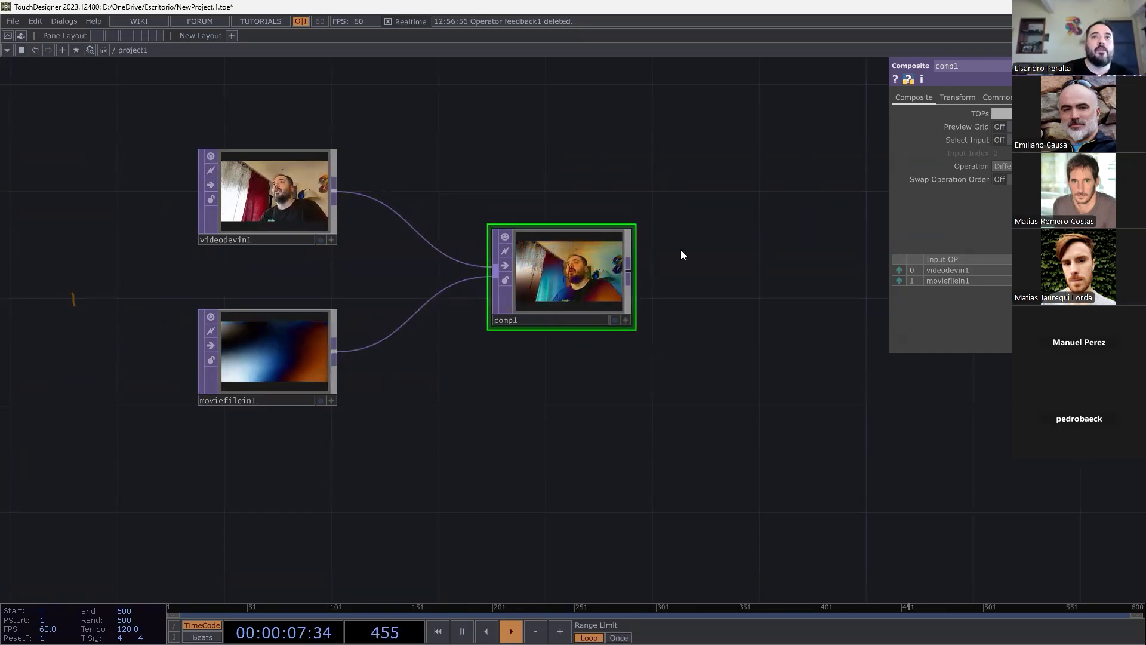
Open comp1's parameters in a separate floating window and close that window.
right_click(559, 284)
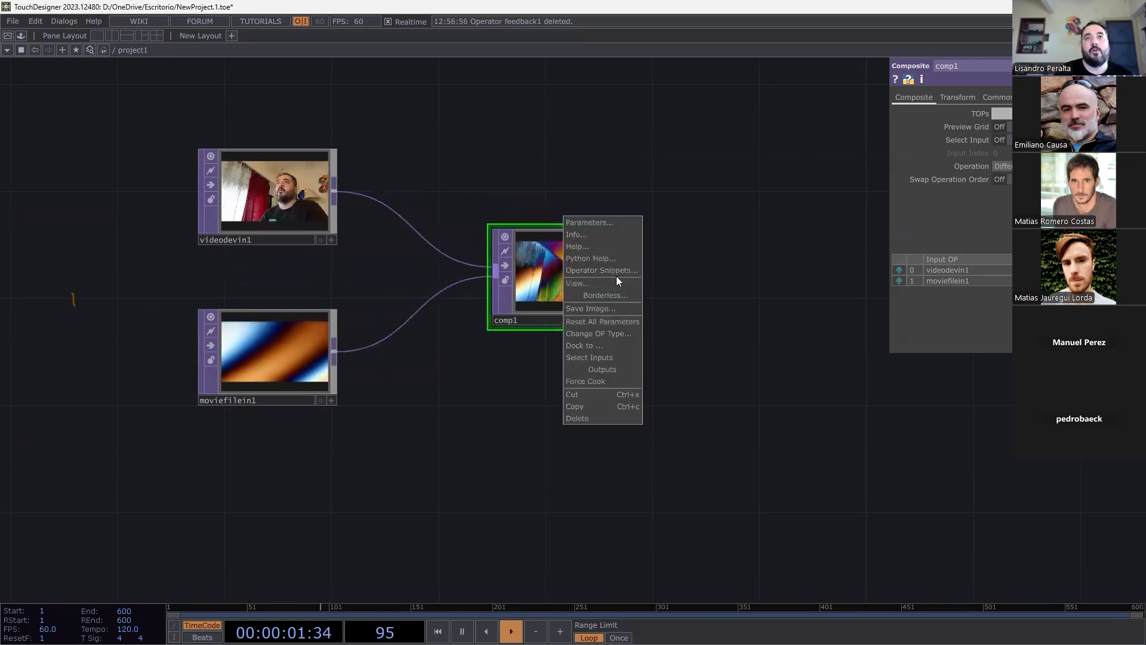
left_click(620, 223)
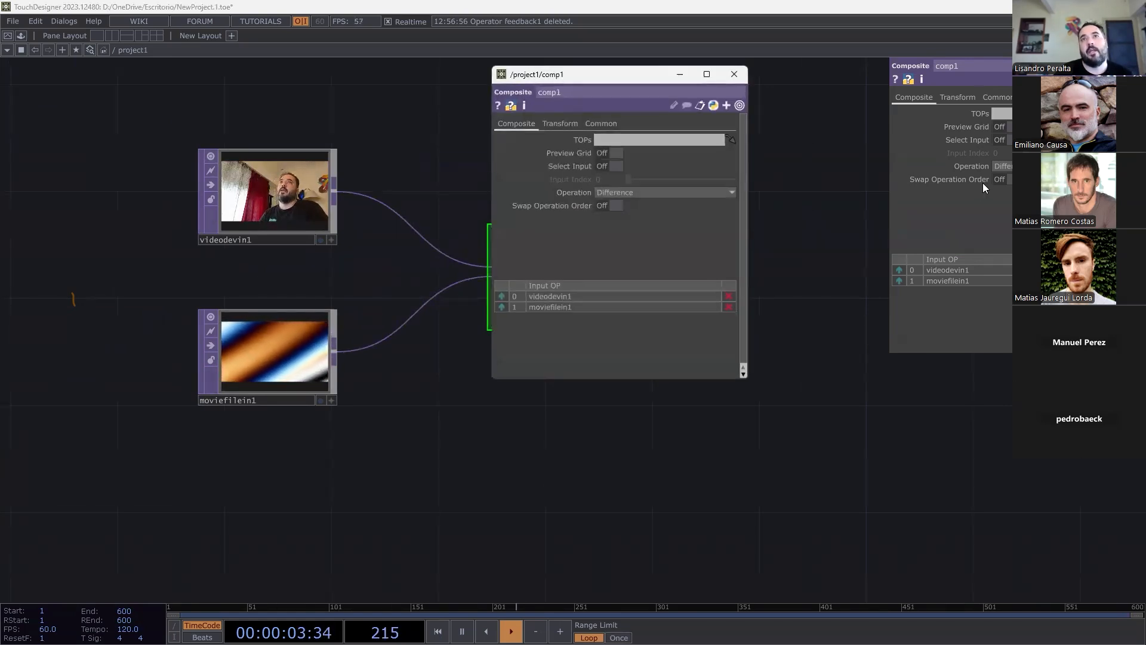
left_click(734, 74)
Look through the Python help page for comp1's compositeTOP class in the browser, and return to TouchDesigner.
right_click(583, 253)
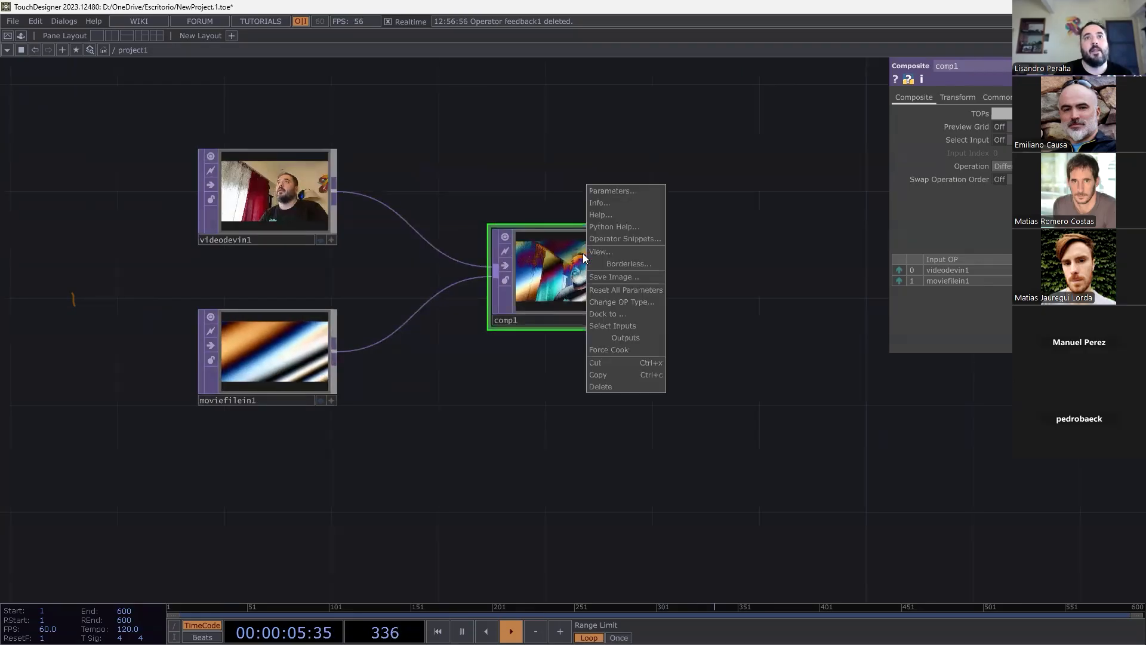
left_click(638, 225)
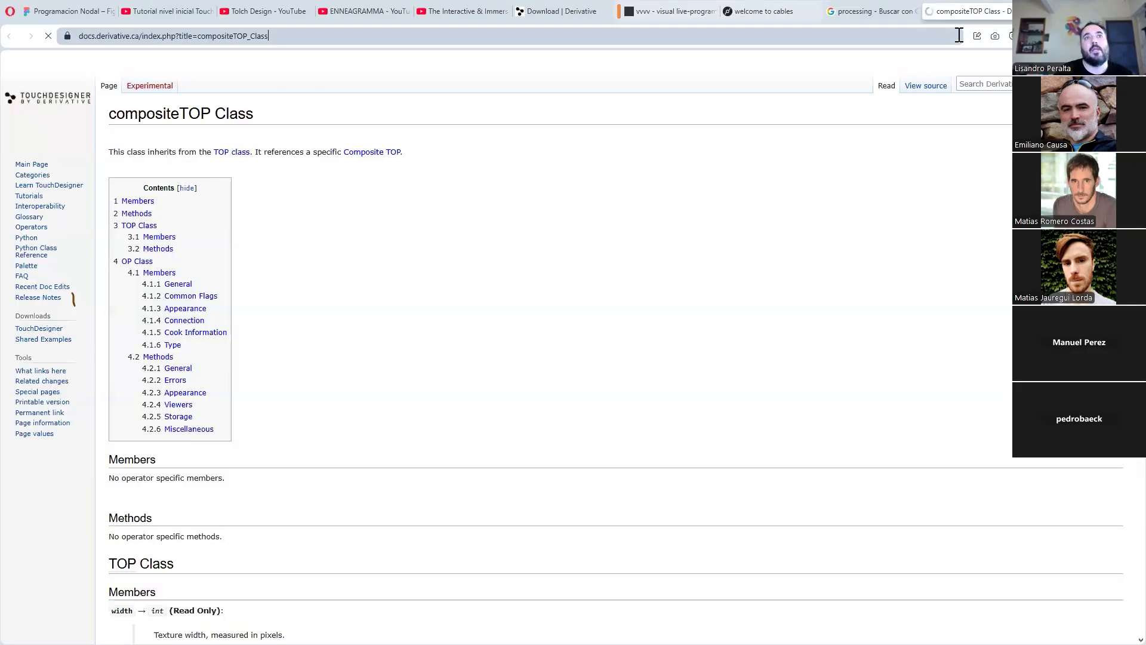
scroll(440, 325, "down", 9)
scroll(451, 331, "down", 4)
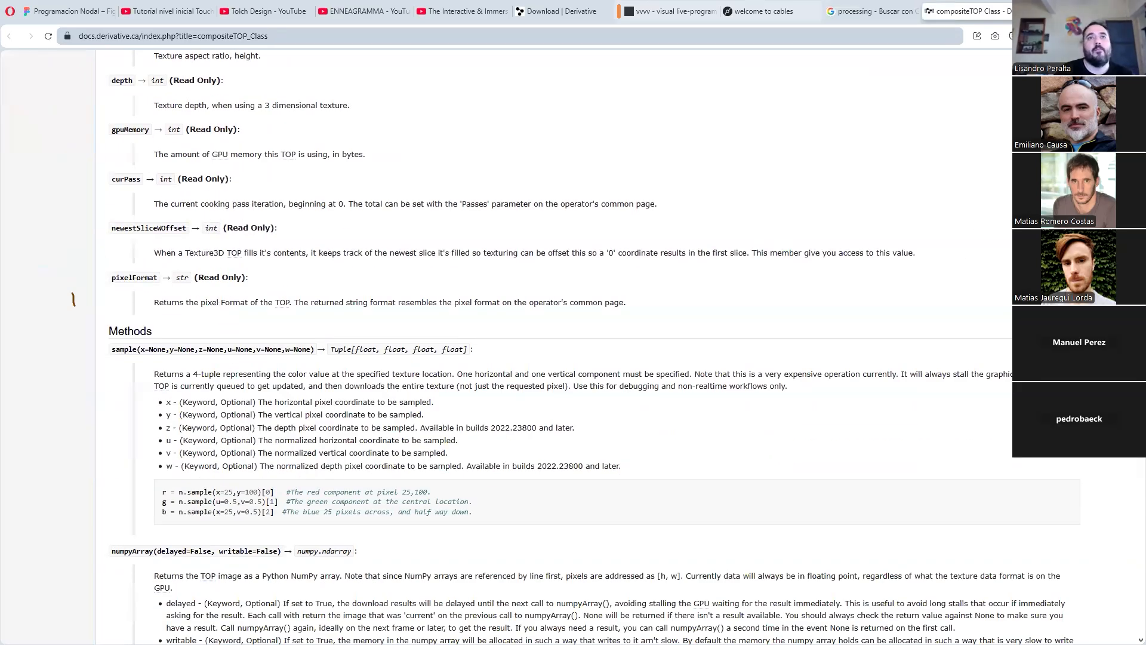
key("alt+Tab")
Look through the Composite TOP help page's parameter descriptions in the browser, and return to TouchDesigner.
right_click(570, 265)
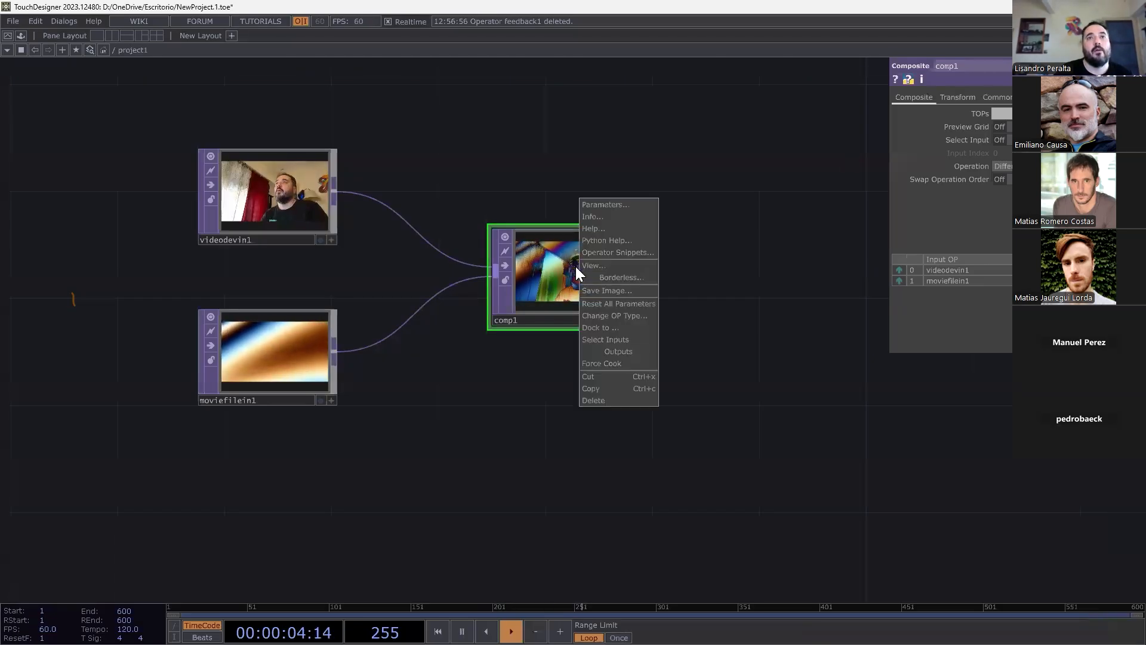
left_click(624, 228)
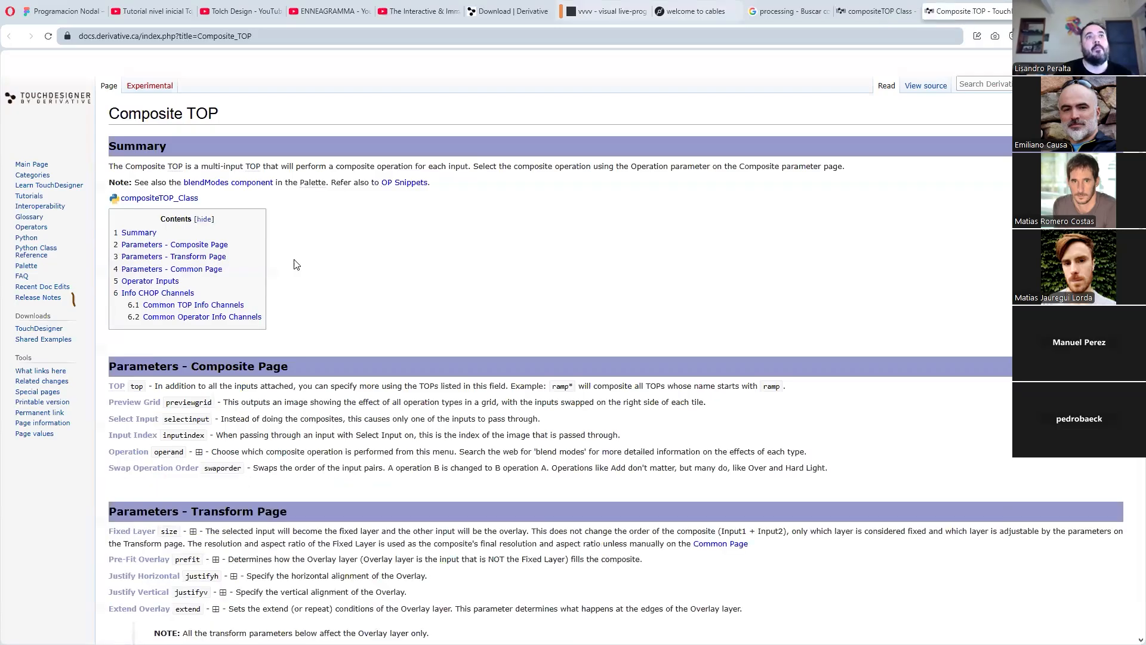
scroll(297, 264, "down", 7)
key("super+Down")
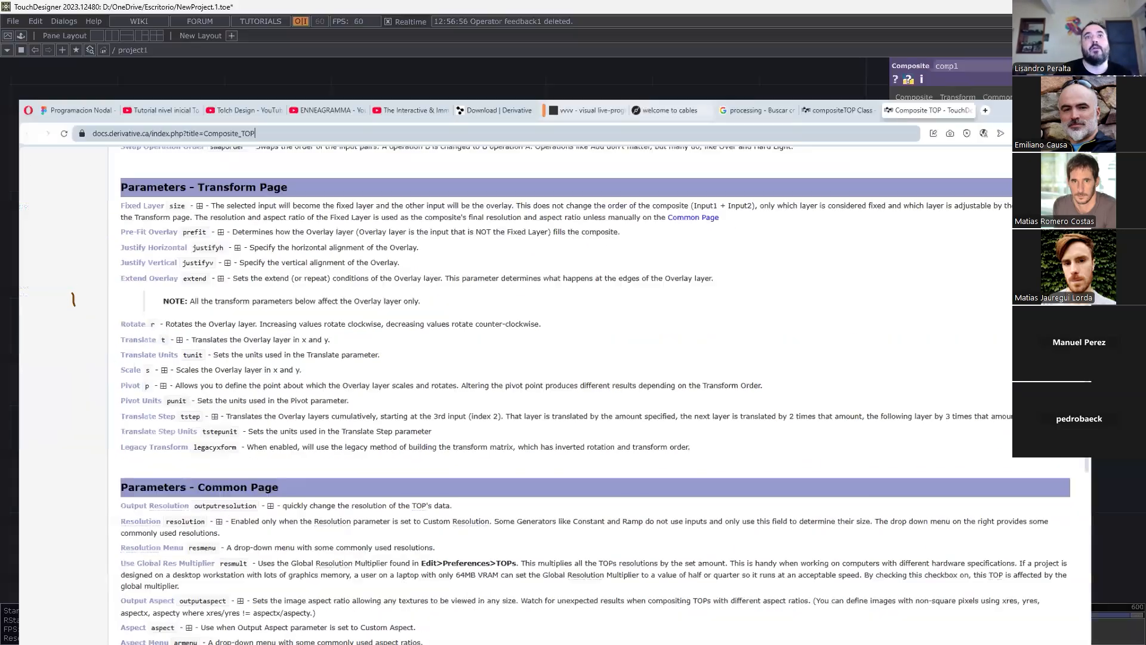
key("alt+Tab")
Open the Operator Snippets for comp1's Composite operator type.
right_click(566, 276)
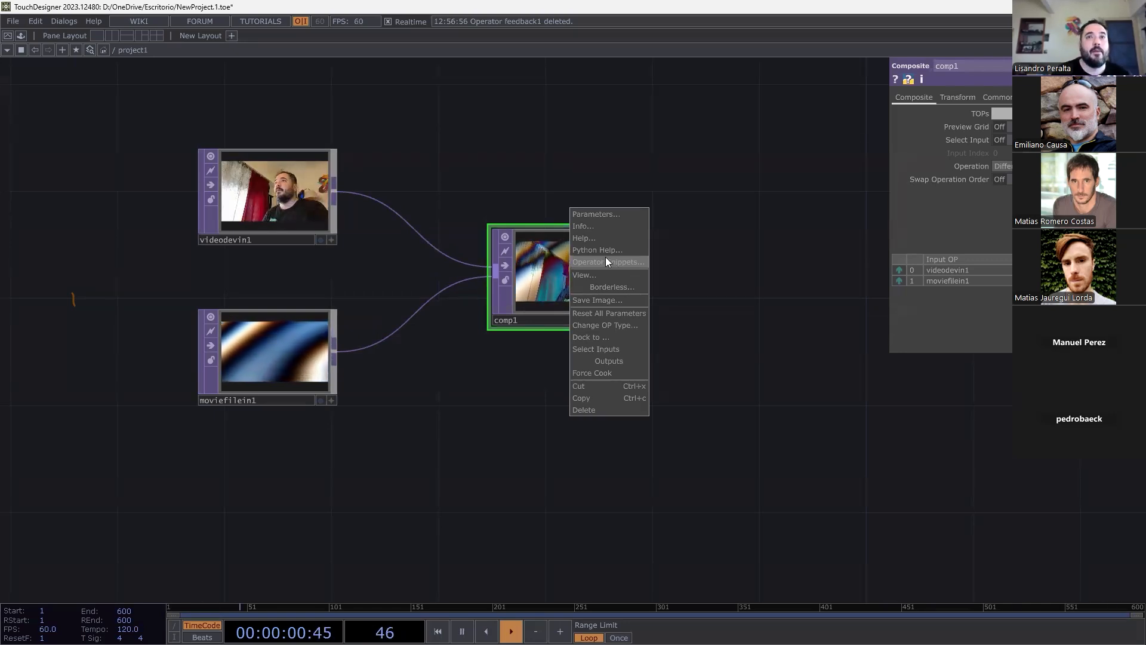
left_click(691, 283)
right_click(563, 271)
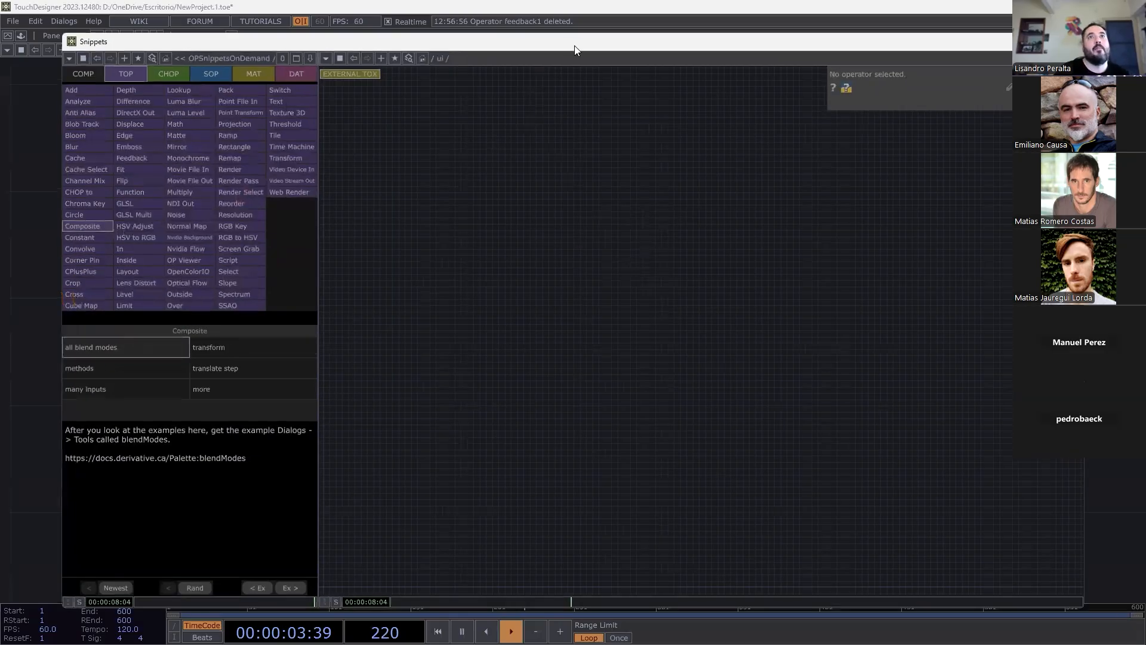
Maximize the Snippets window, go up one level from the all blend modes example network, and enter it again.
double_click(580, 43)
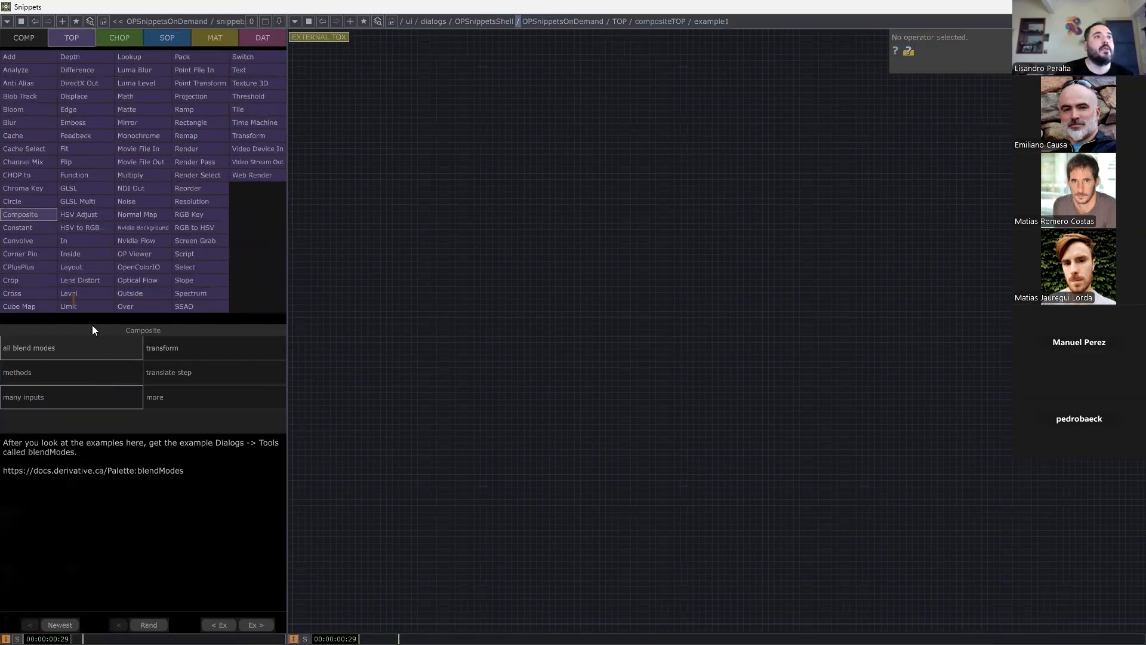
key("u")
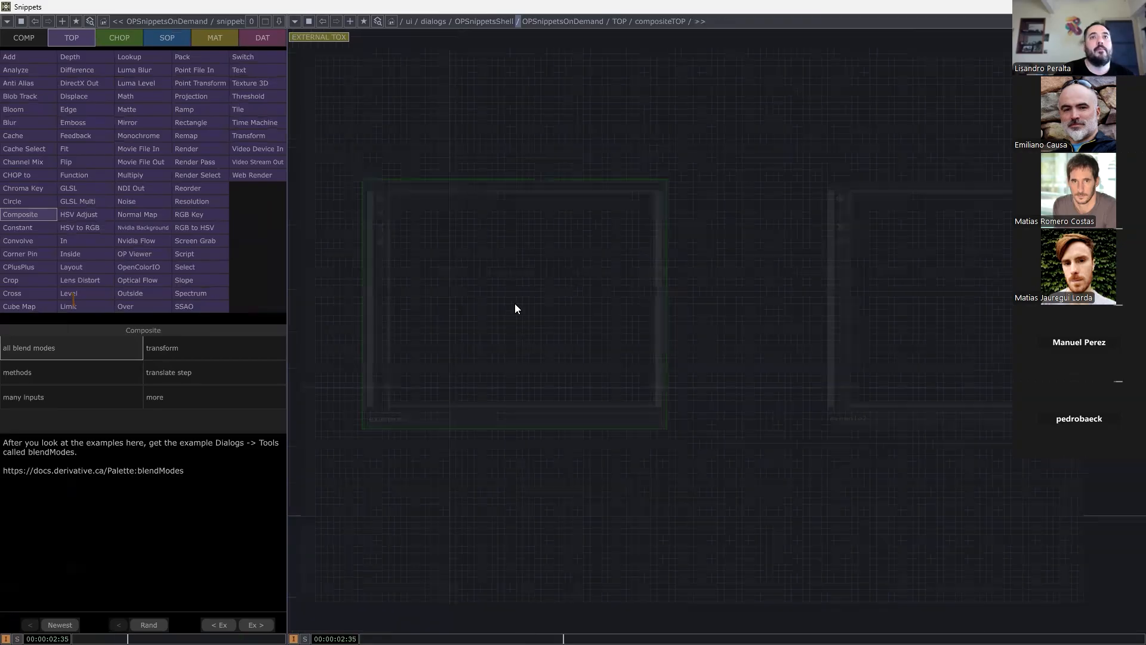
key("i")
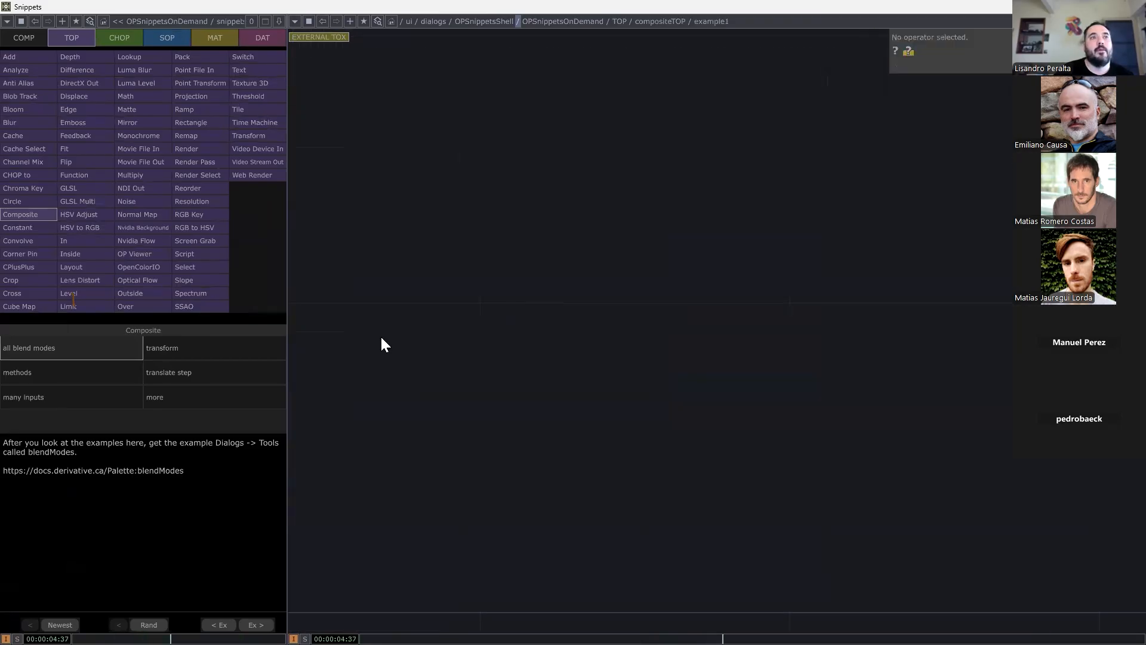
Look through the Composite snippet examples: transform, all blend modes, methods, many inputs, more and translate step.
left_click(177, 348)
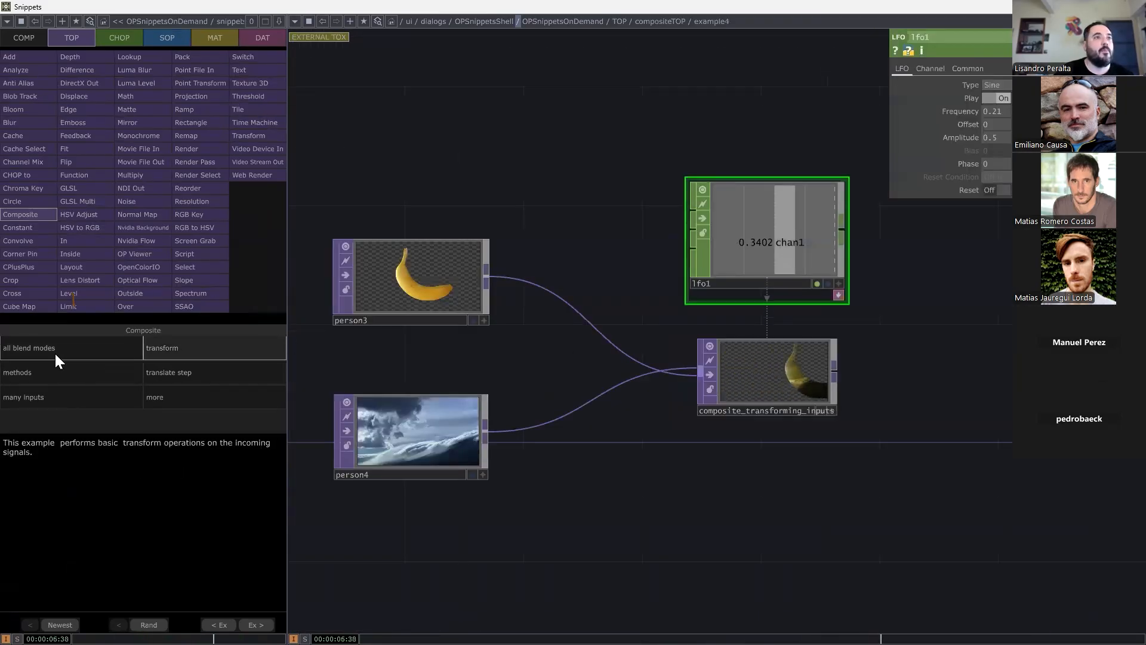
left_click(55, 352)
left_click(188, 347)
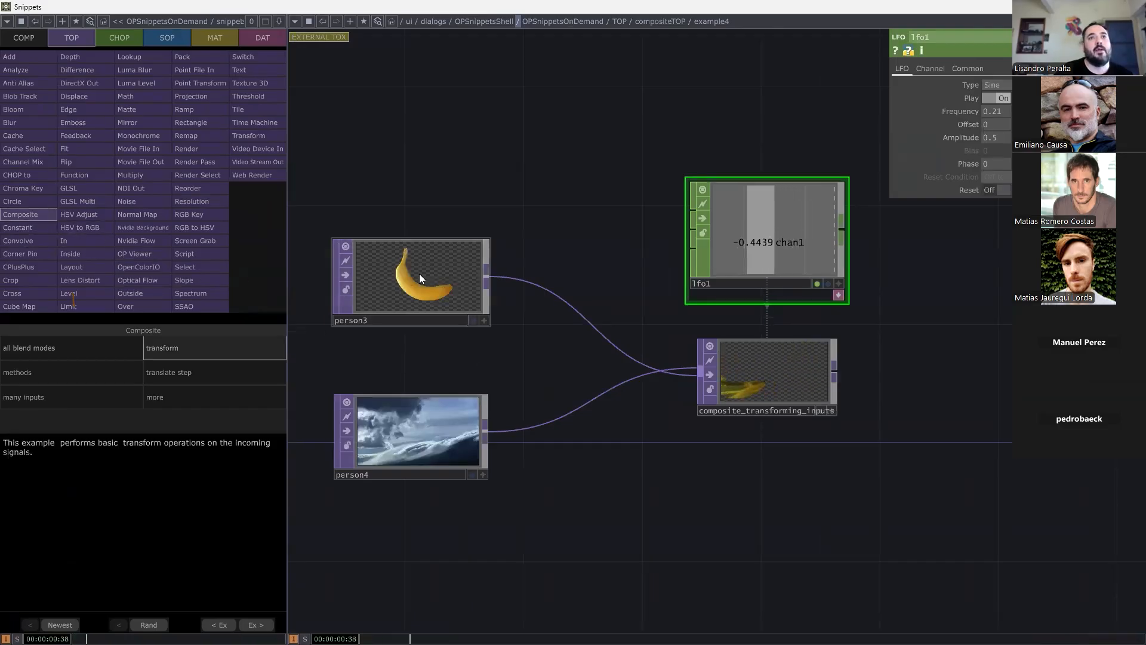
left_click(65, 380)
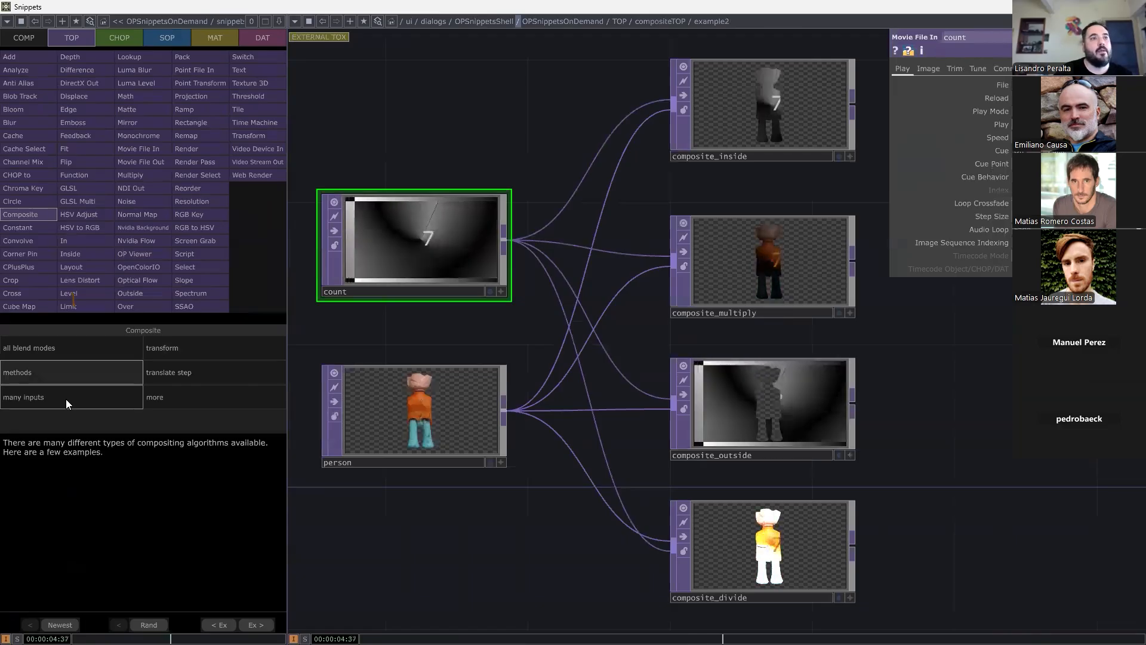
left_click(65, 399)
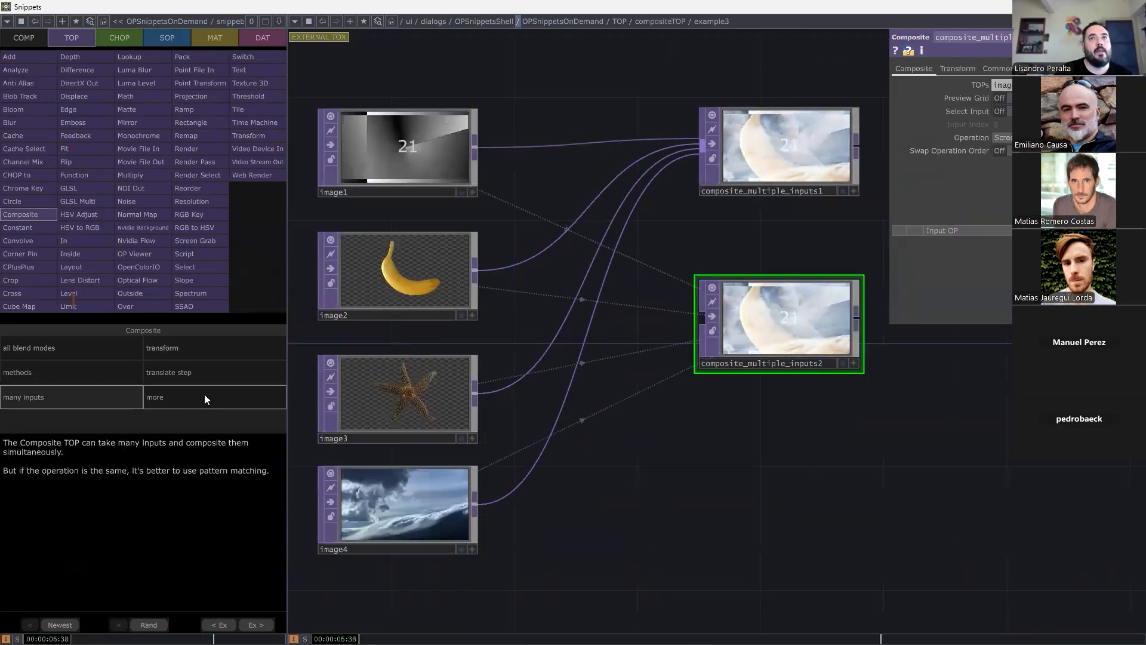
left_click(211, 393)
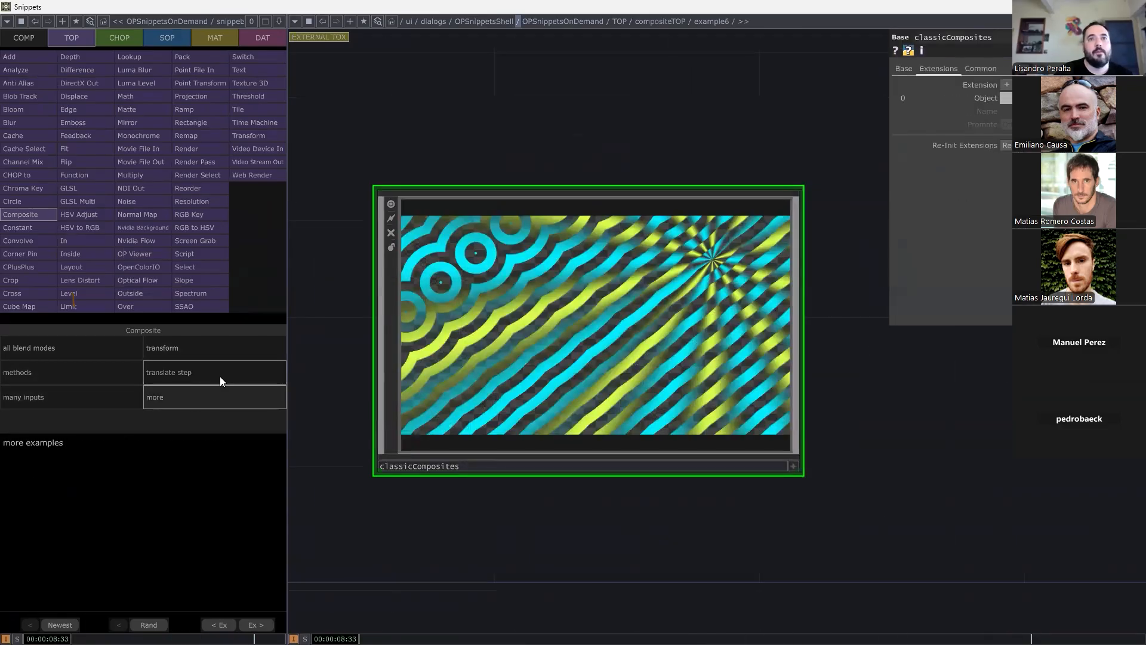
left_click(219, 376)
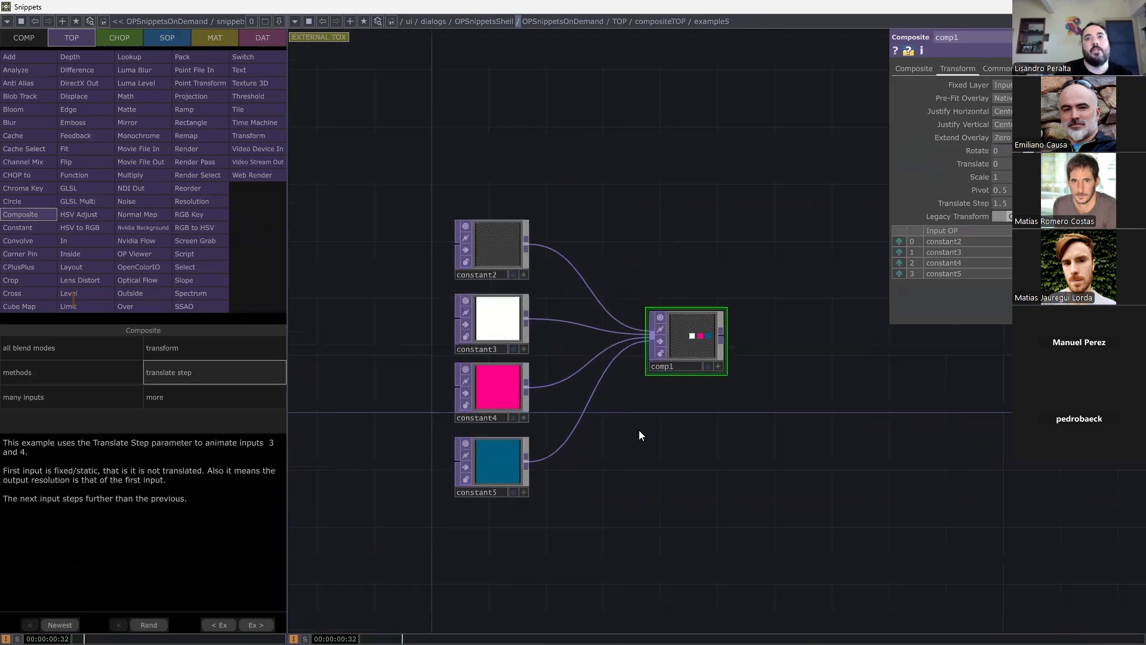
Copy all four nodes of the Composite transform example, paste them into project1 and place them below comp1.
left_click(193, 351)
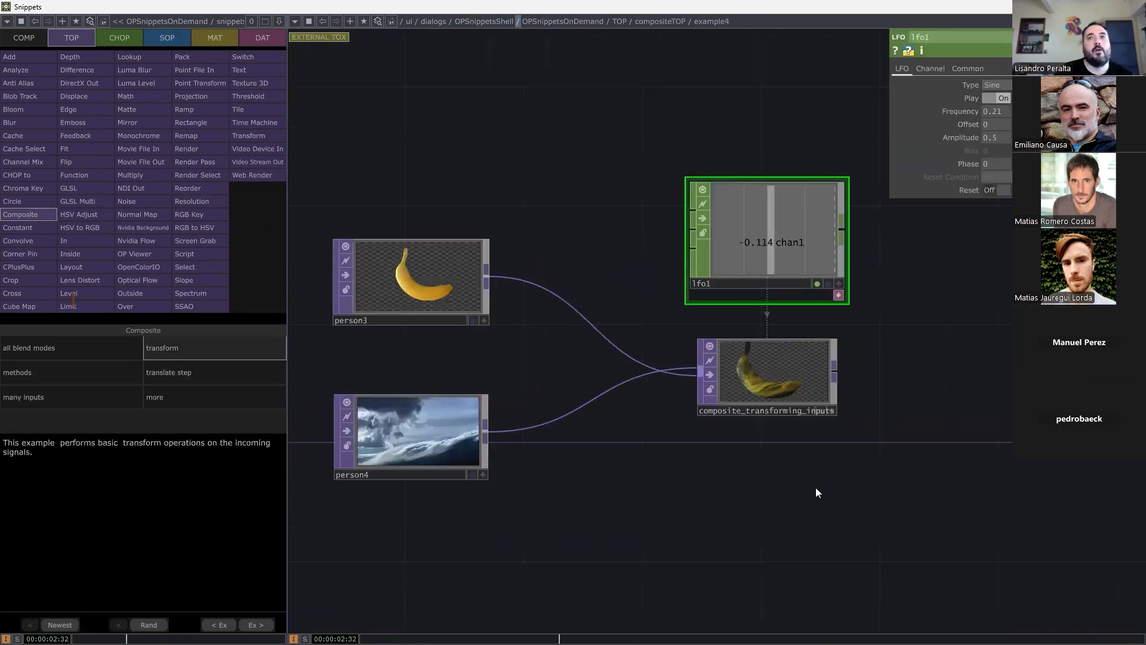
left_click_drag(360, 152, 358, 152)
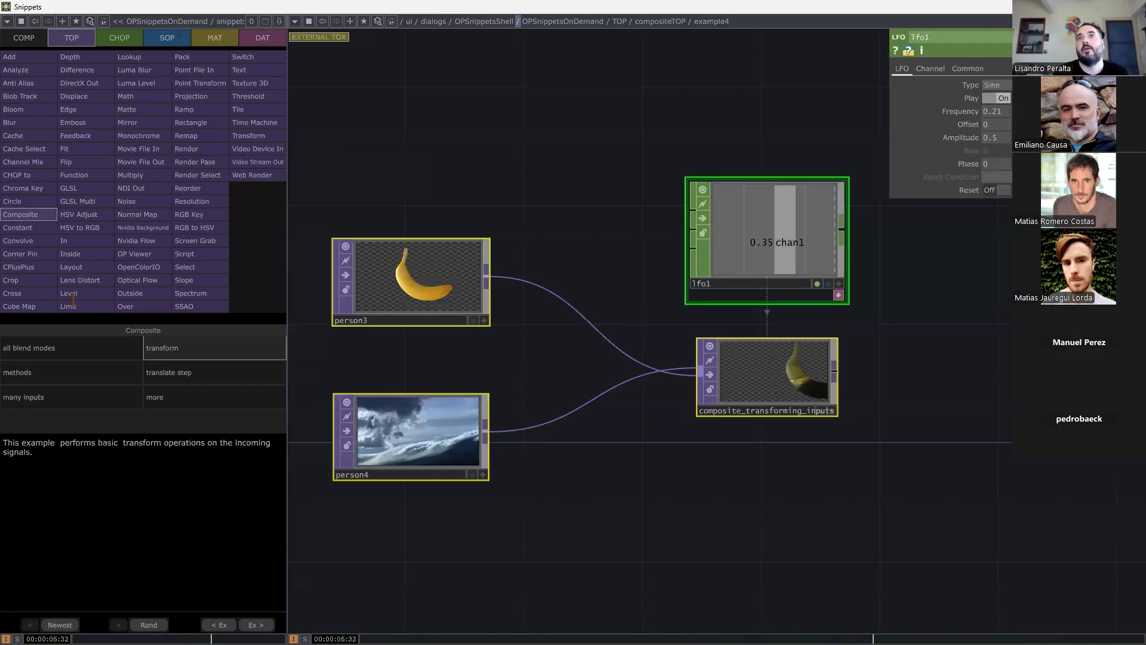
key("alt+Tab")
key("ctrl+v")
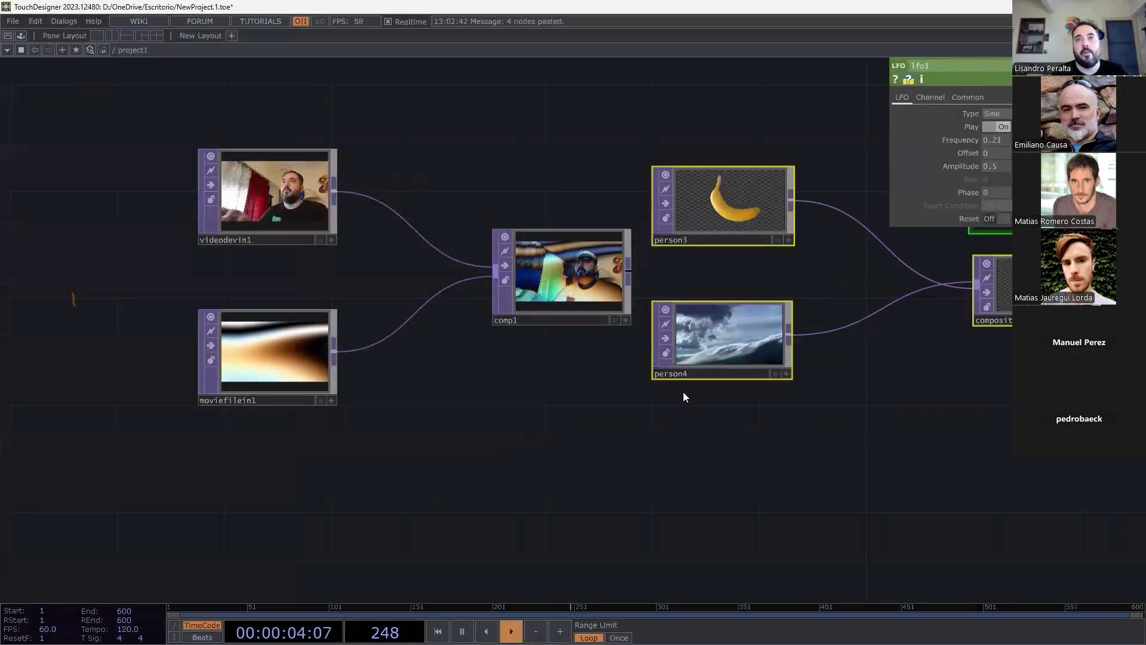
left_click_drag(740, 219, 516, 455)
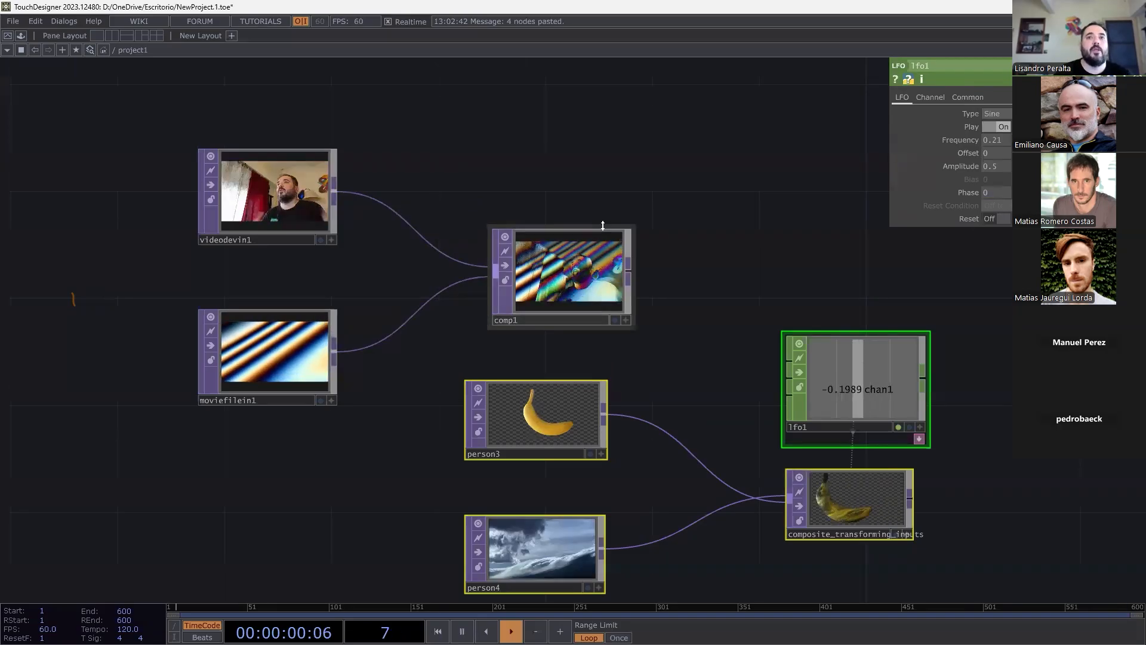
Open the Operator Snippets for the pasted composite_transforming_inputs and select the composite node in the transform example.
right_click(858, 511)
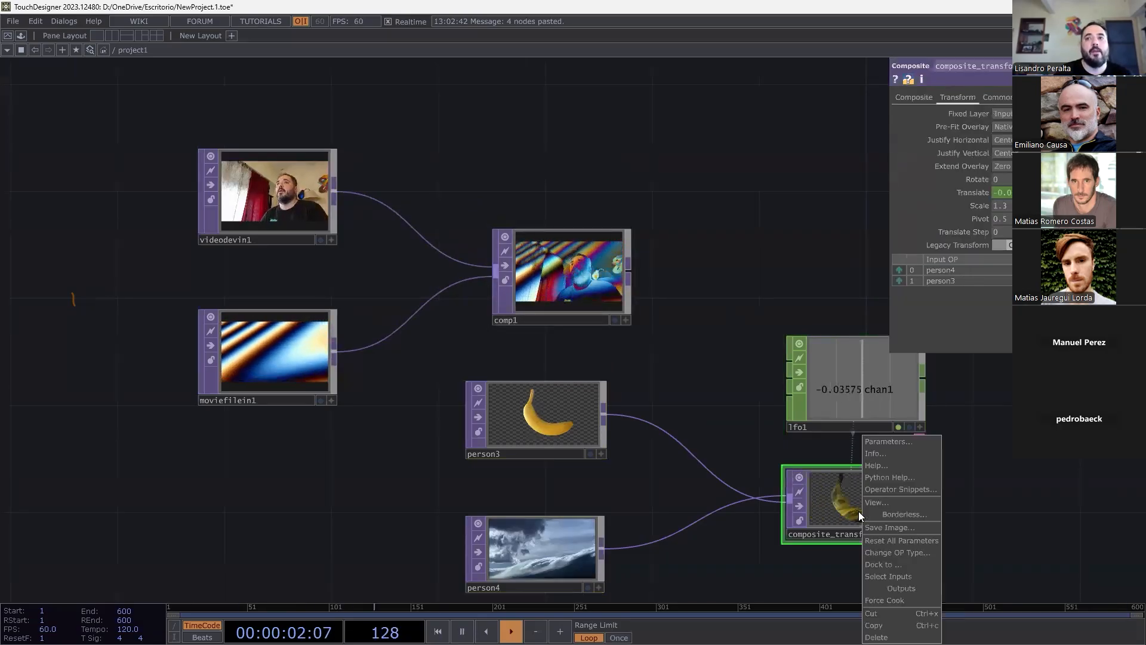
left_click(894, 490)
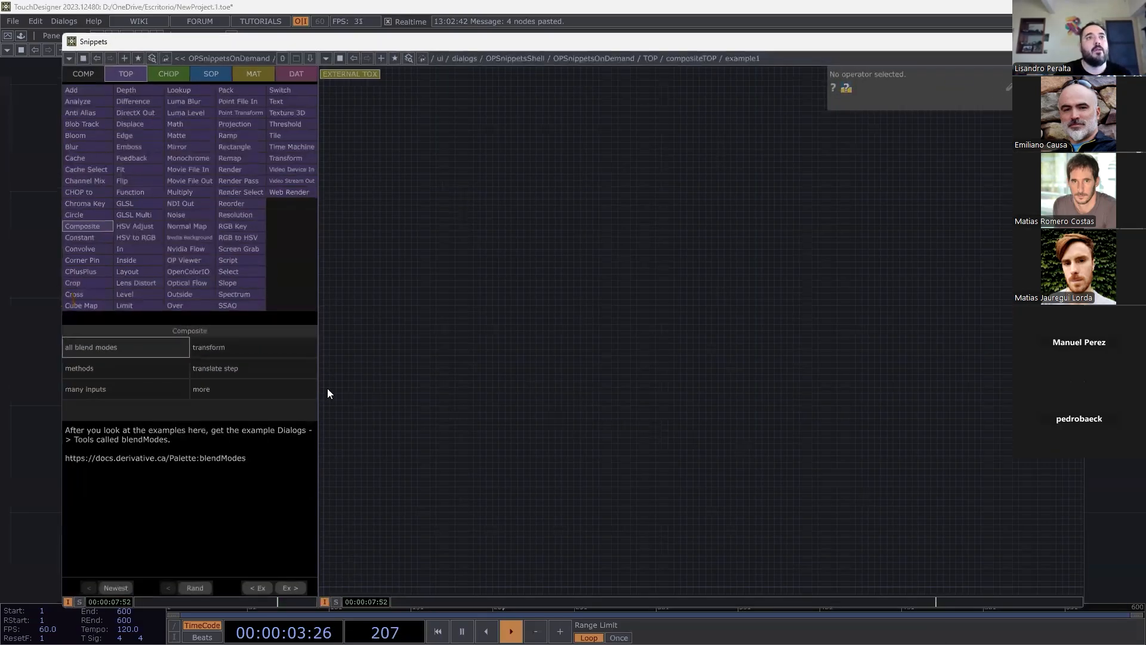
left_click(248, 348)
left_click(711, 360)
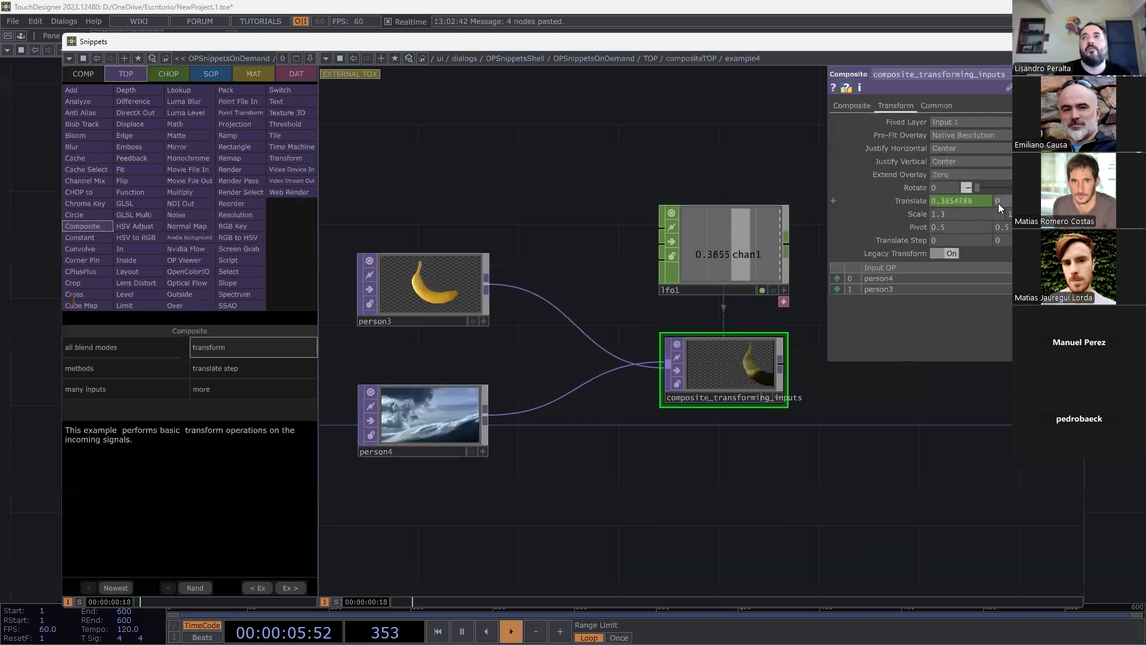
Try the Add and Dimmest operations on the snippet's composite_transforming_inputs, and close the Snippets window.
left_click(863, 108)
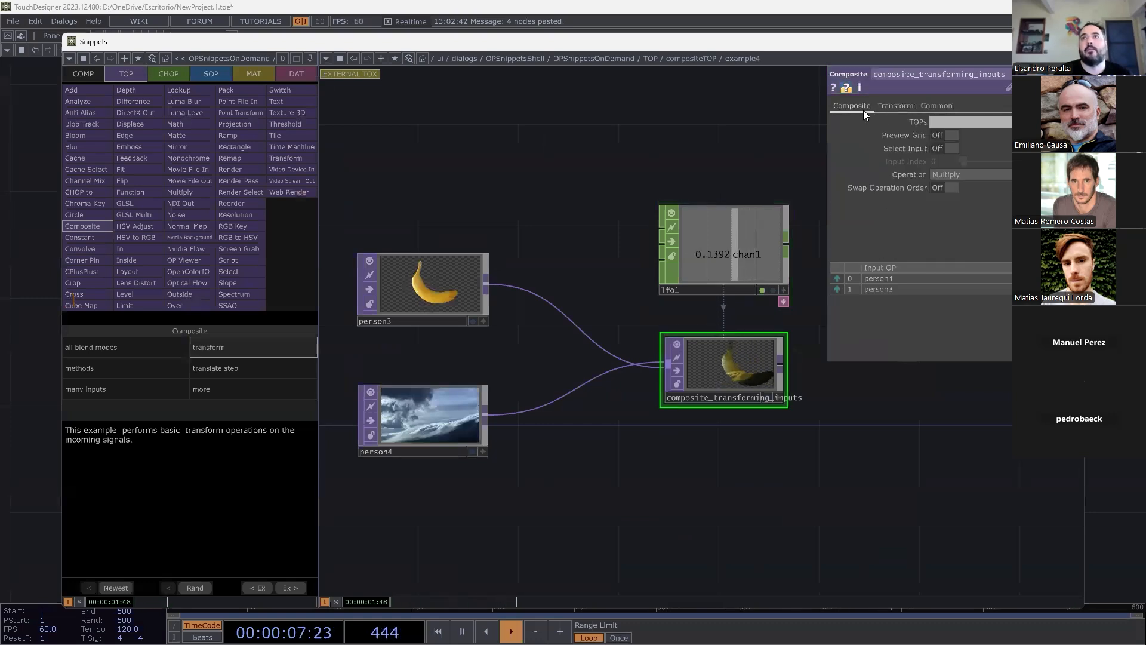
left_click(967, 177)
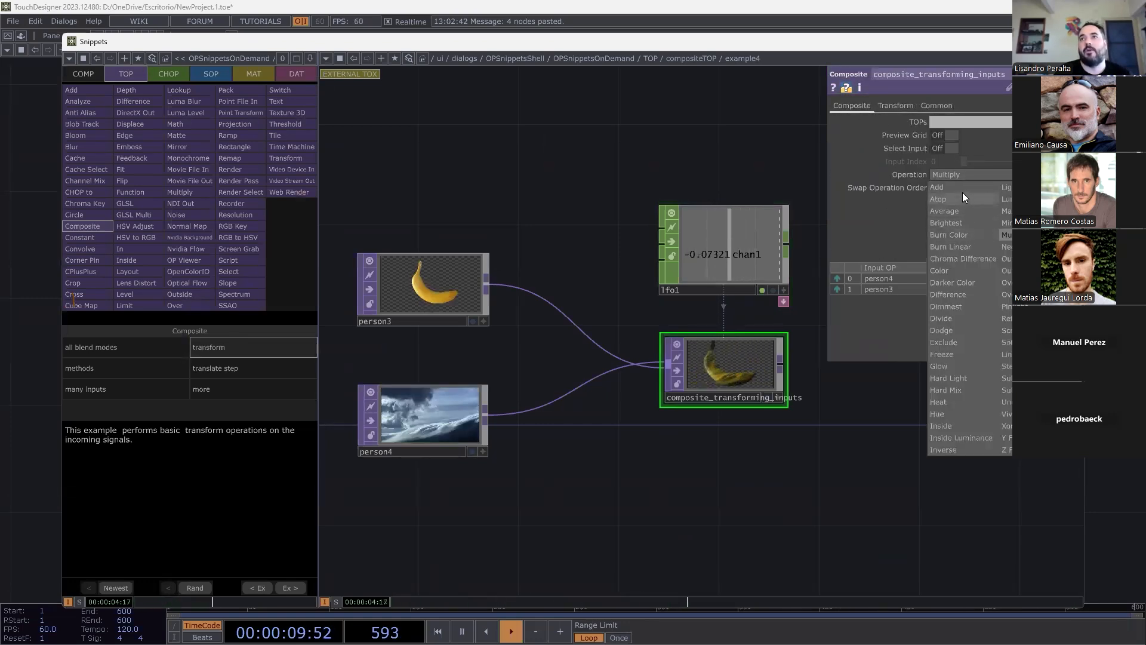
left_click(962, 188)
left_click(974, 174)
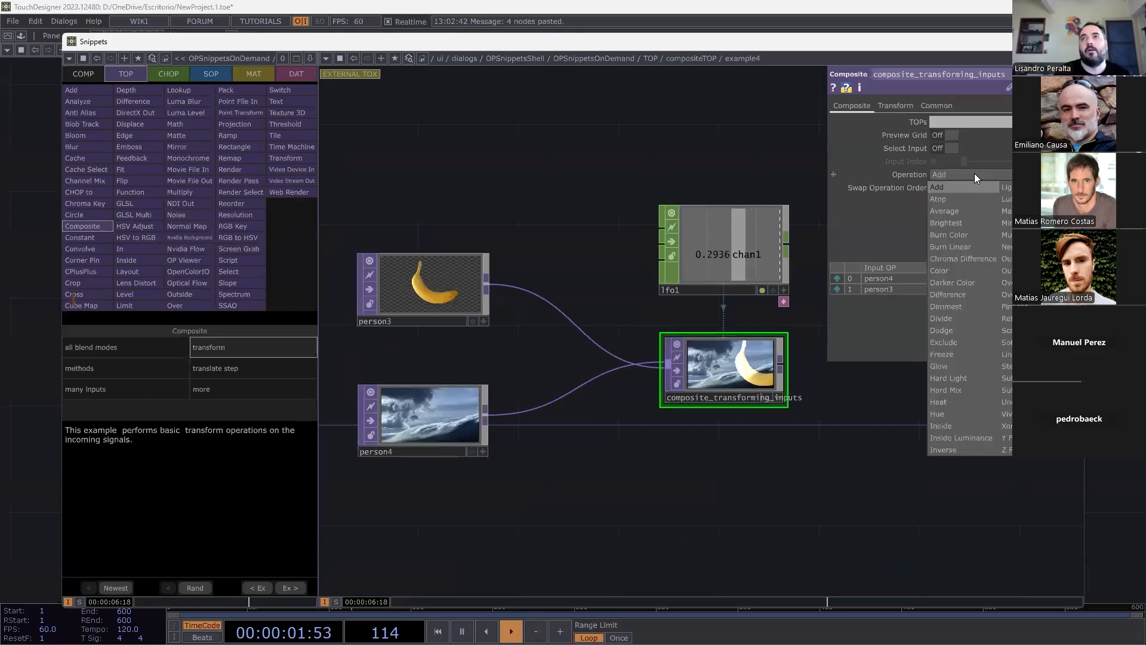
left_click(950, 308)
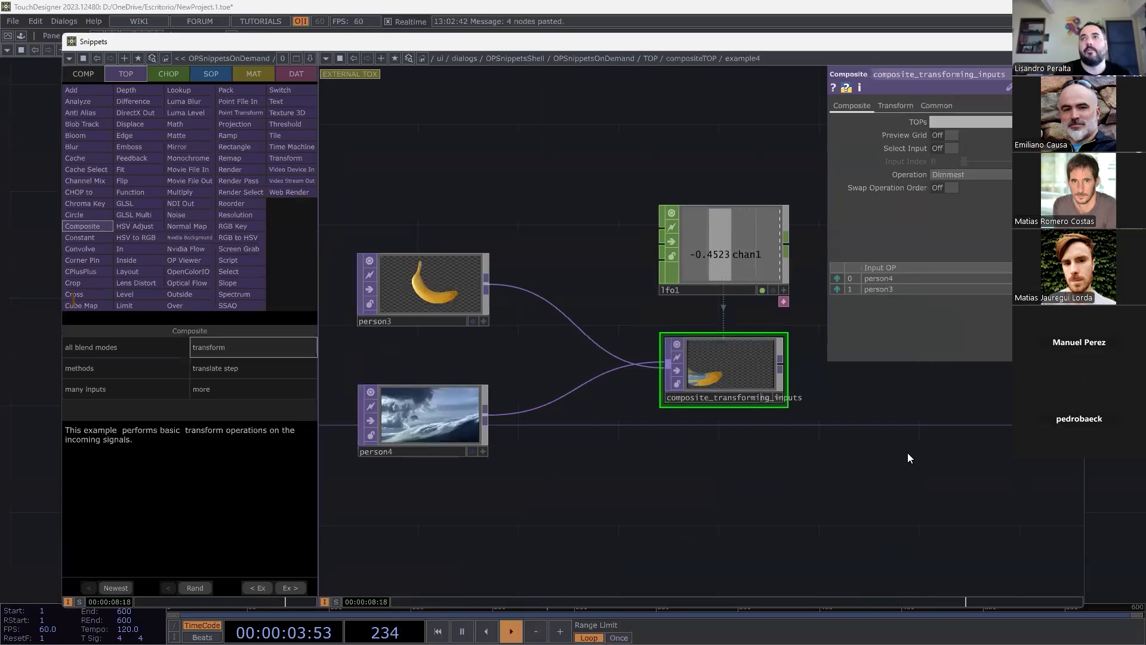
left_click(1070, 41)
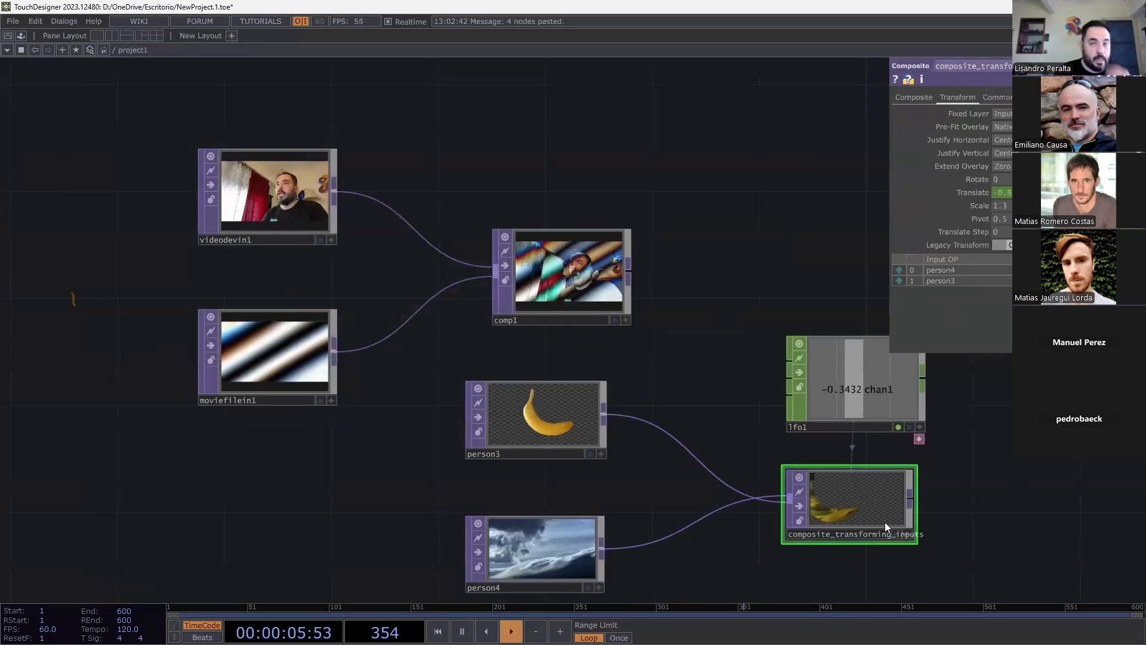
Reopen the Operator Snippets from composite_transforming_inputs, browse the Add, Ramp and Render Select TOP examples, and close the Snippets window.
right_click_drag(1068, 534, 1007, 523)
left_click_drag(1006, 521, 875, 466)
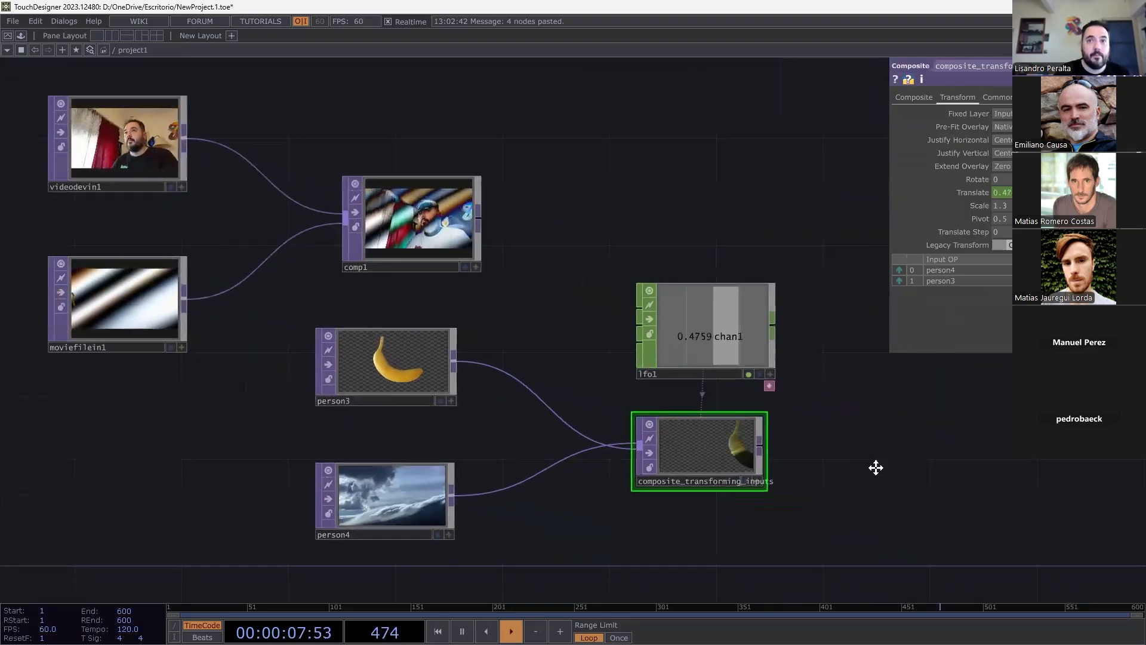
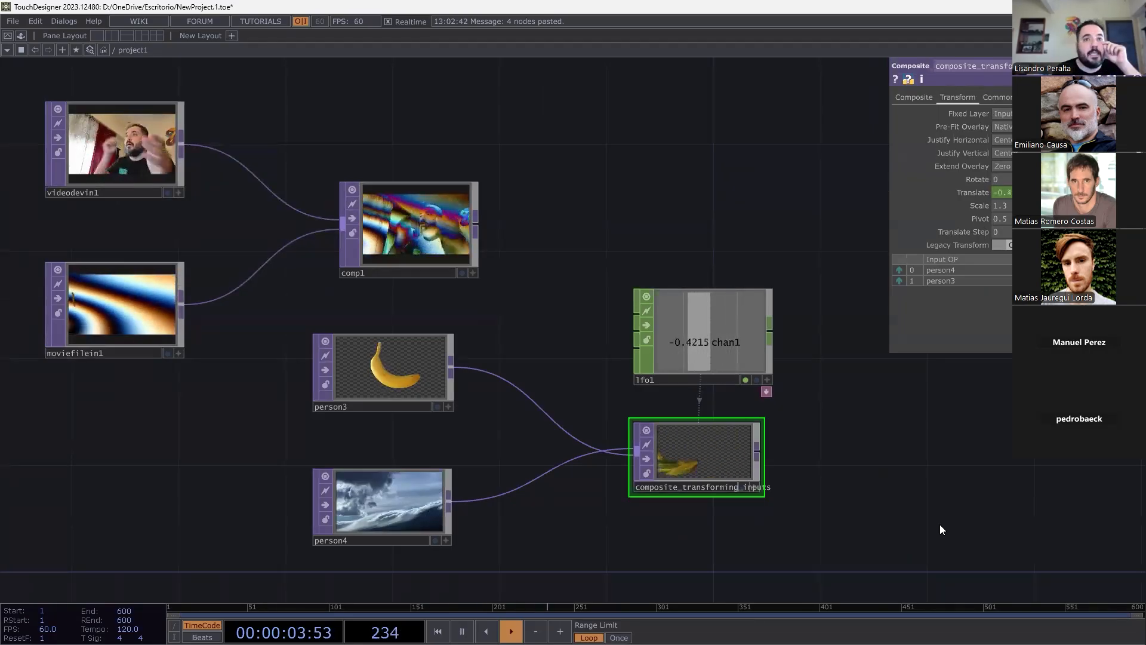
right_click(715, 454)
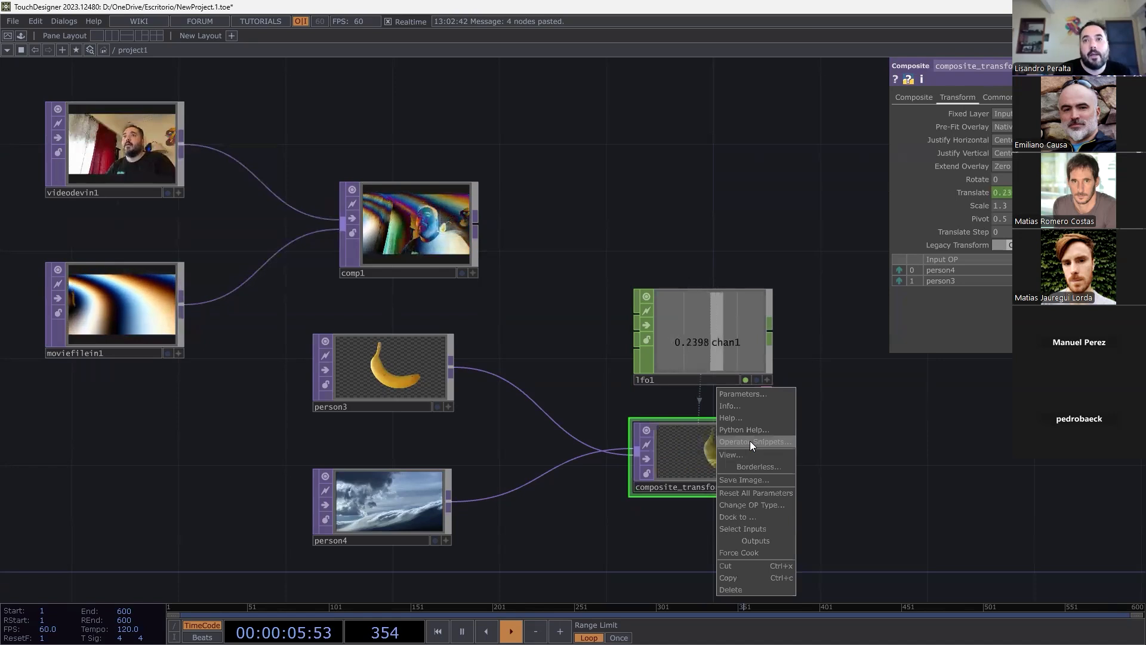
left_click(789, 441)
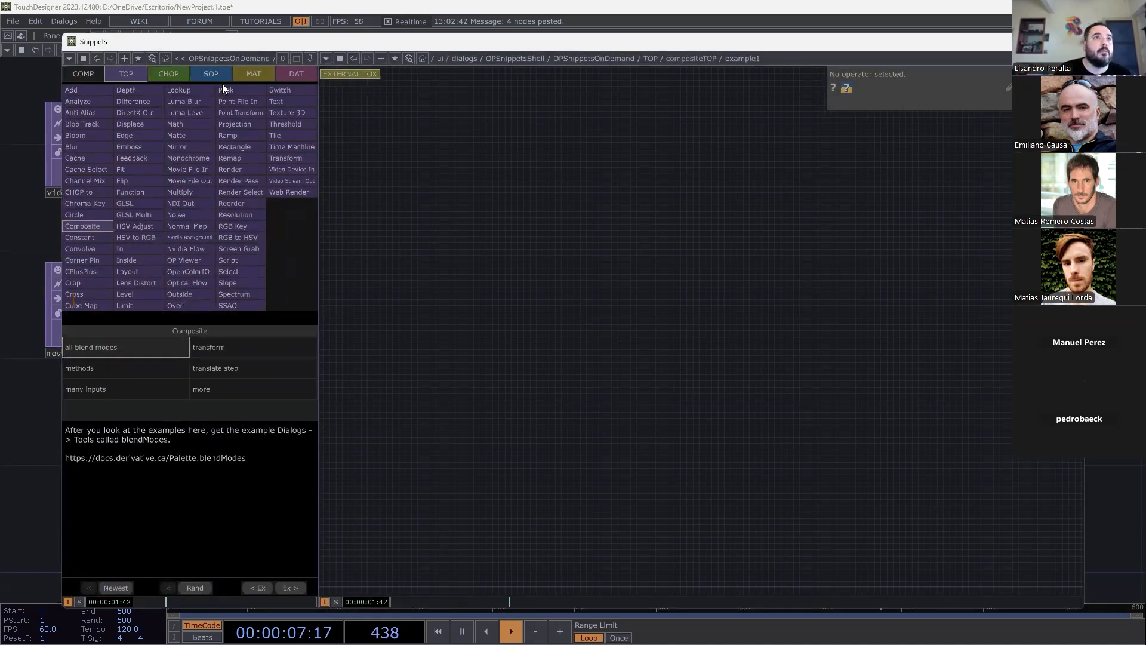
left_click(87, 92)
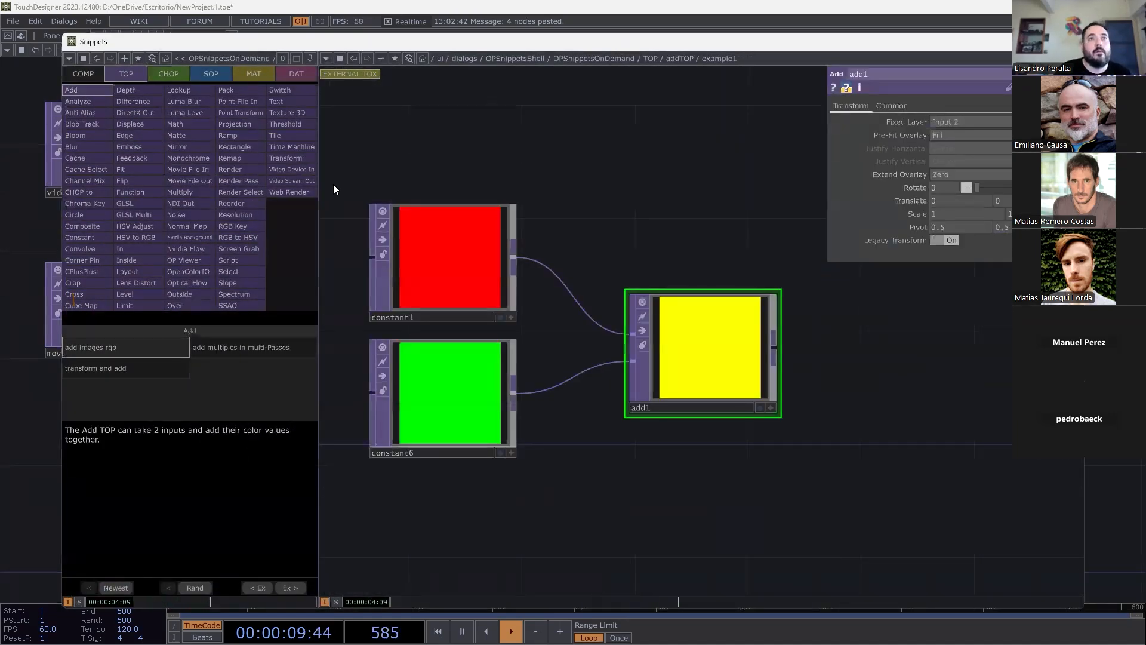
left_click(236, 146)
left_click(239, 158)
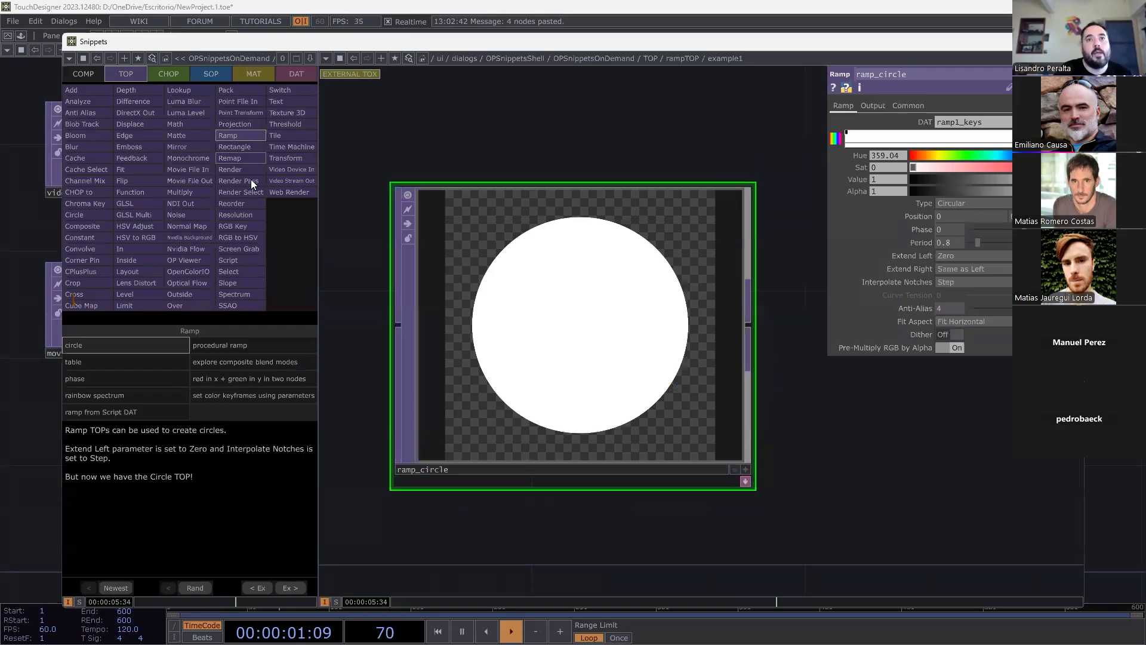
left_click(231, 192)
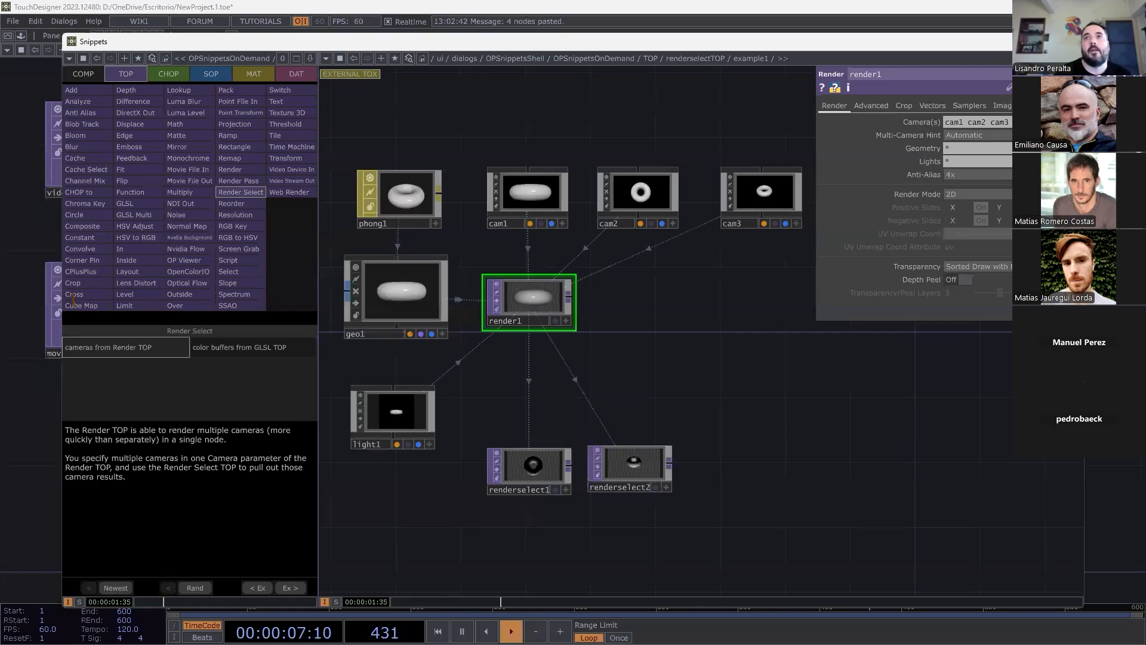
left_click(1070, 41)
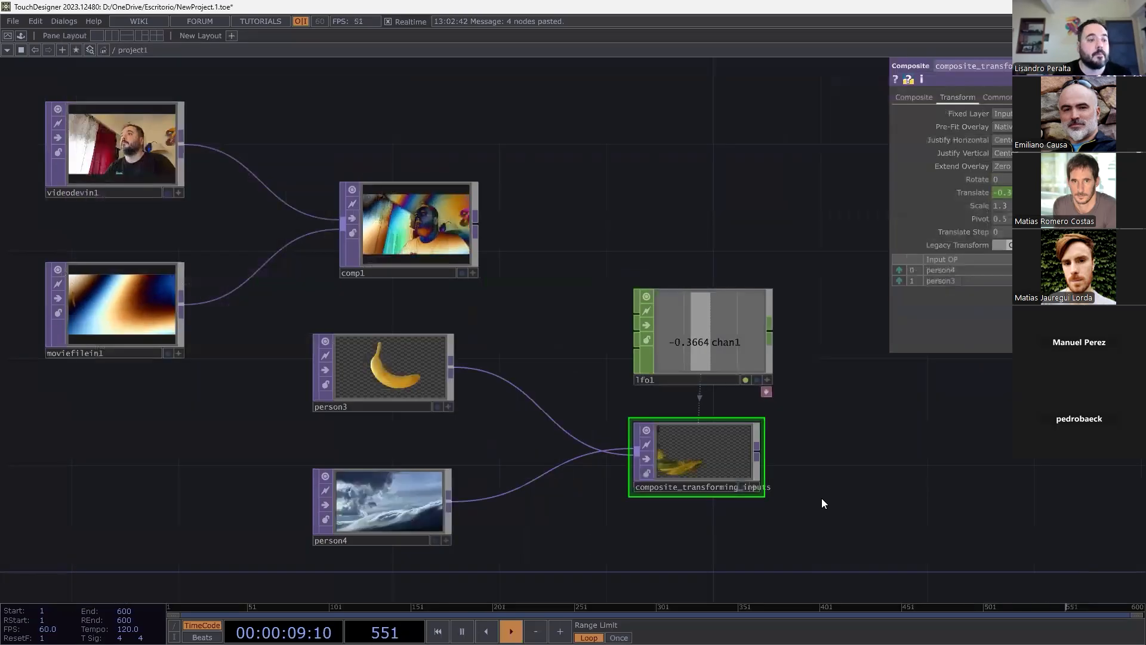
Move the four pasted nodes up beside comp1 and look through composite_transforming_inputs' Transform, Common and Composite parameter pages.
right_click_drag(800, 552, 304, 355)
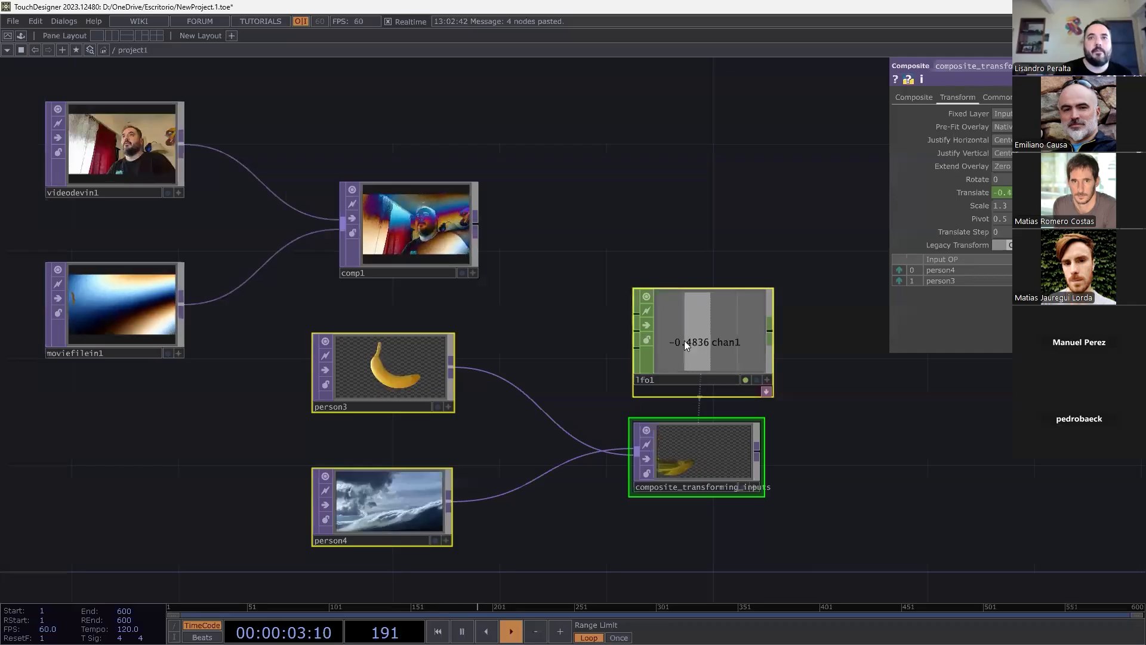
left_click_drag(684, 340, 657, 260)
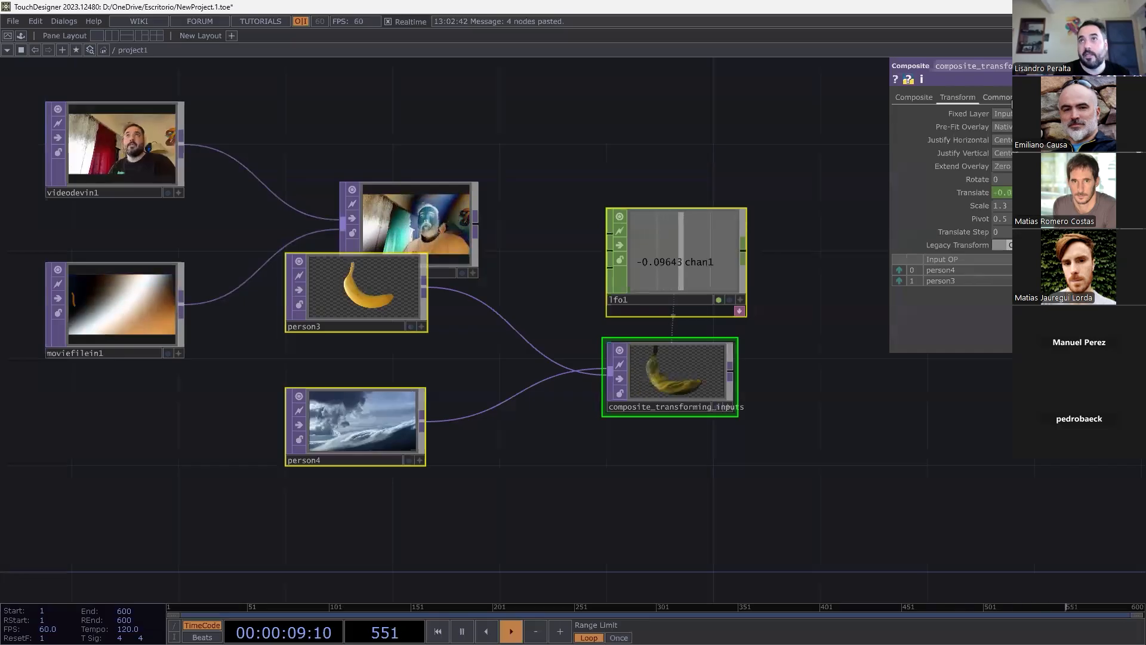
left_click(959, 97)
left_click(996, 97)
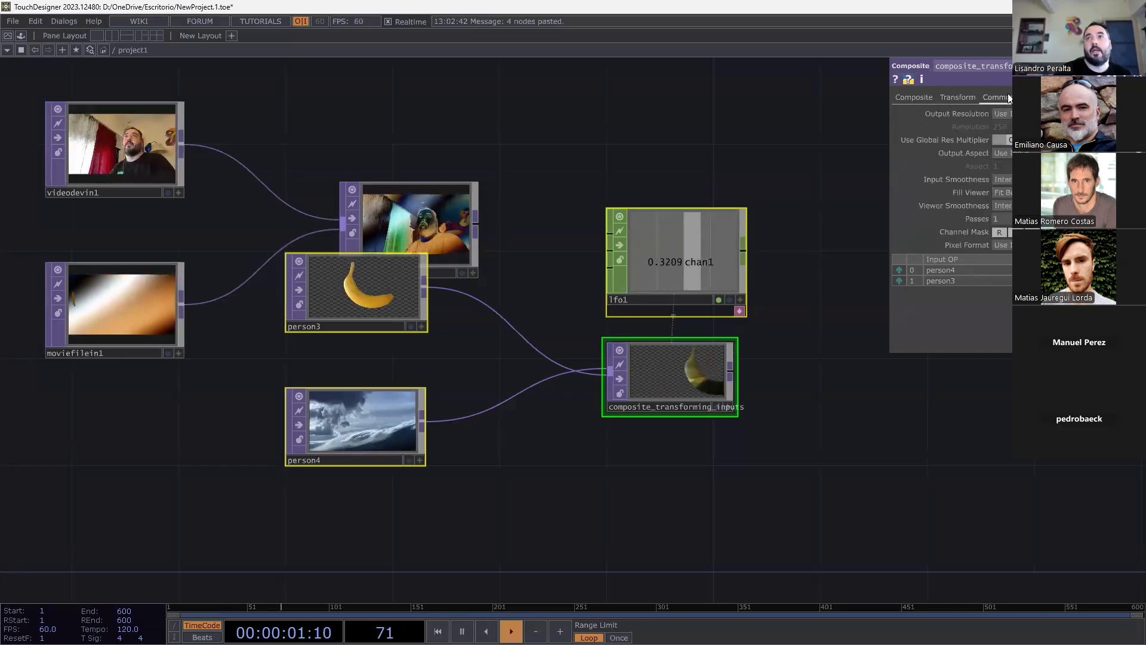
left_click(907, 97)
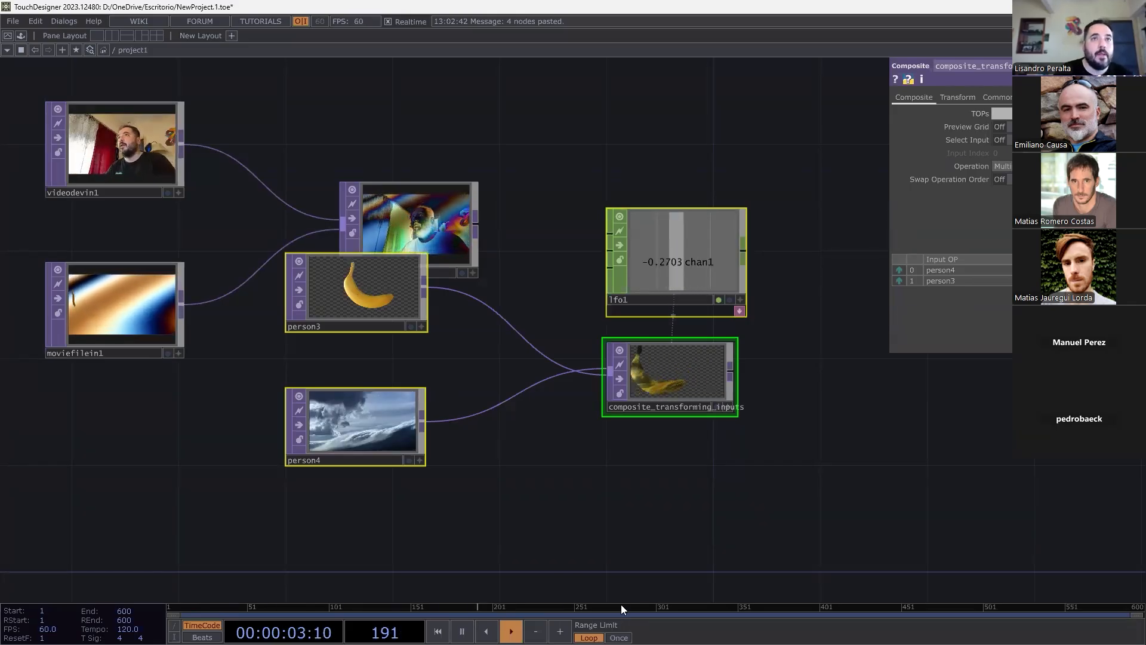
Move the four pasted nodes further up beside the webcam and movie inputs, and place comp1 above person3.
left_click_drag(684, 304, 660, 225)
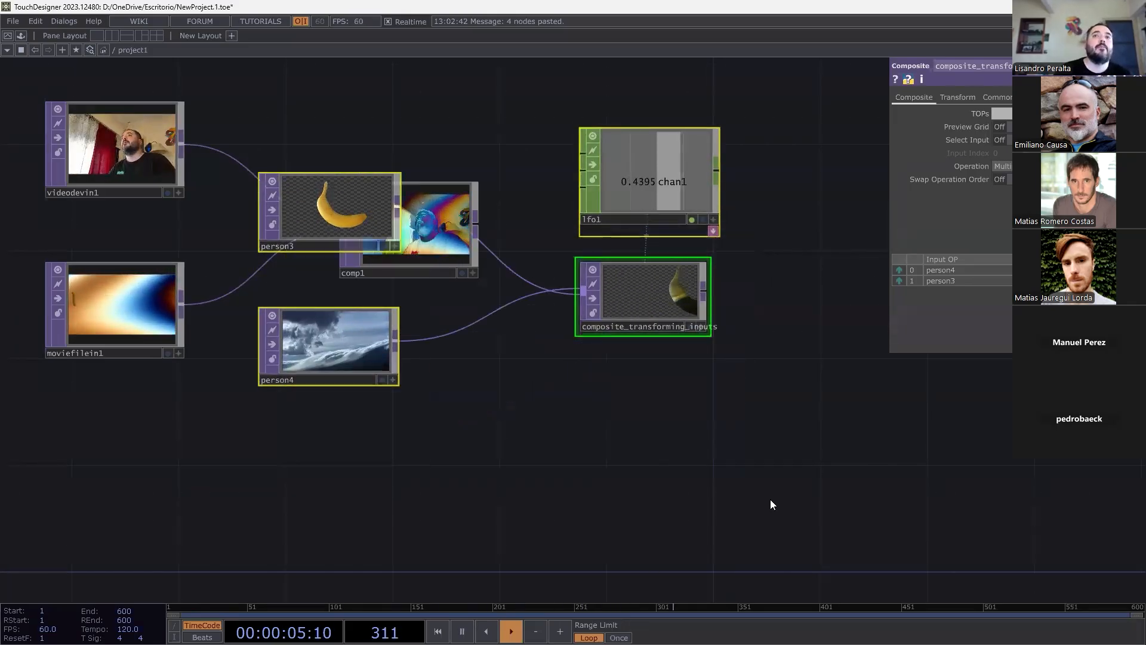
left_click_drag(482, 333, 379, 308)
key("h")
left_click(588, 307)
left_click_drag(603, 325, 549, 191)
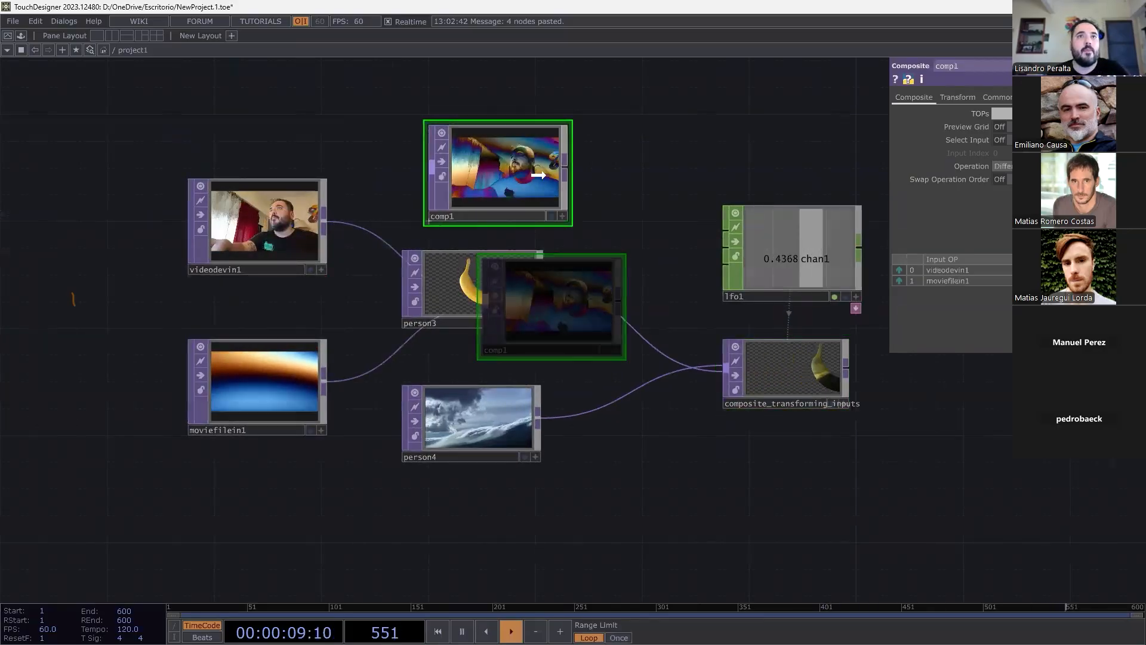
Move videodevin1, moviefilein1 and comp1 away from the pasted banana and sea nodes so the two networks stand apart.
left_click_drag(285, 239, 124, 185)
left_click_drag(263, 358, 103, 305)
left_click_drag(564, 160, 420, 158)
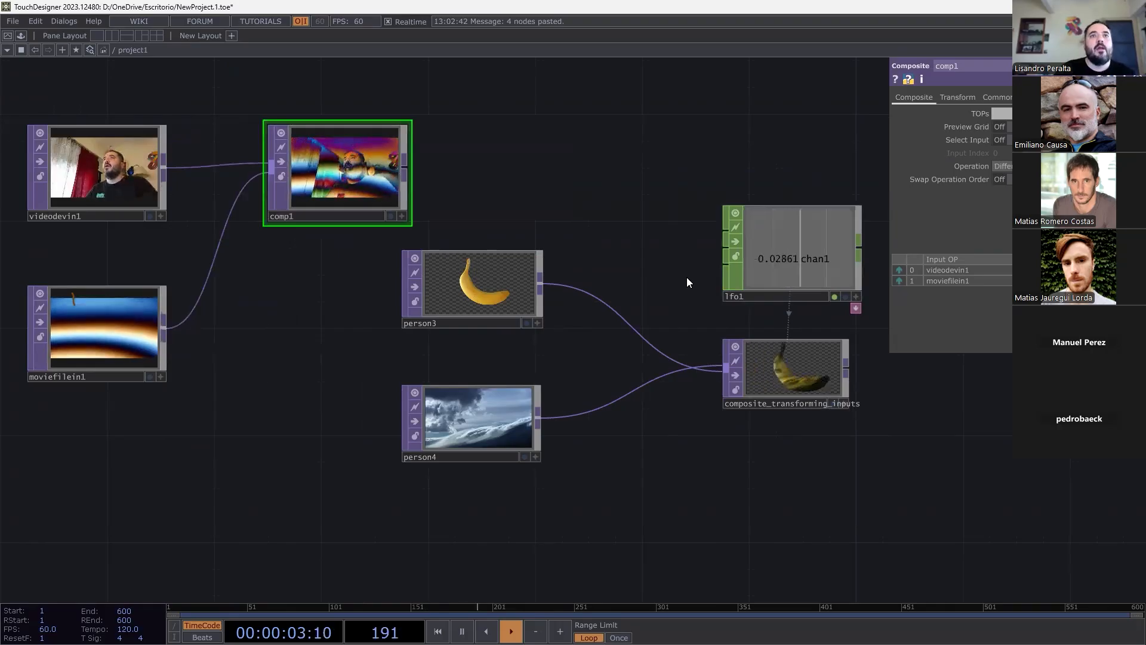
left_click_drag(636, 221, 614, 307)
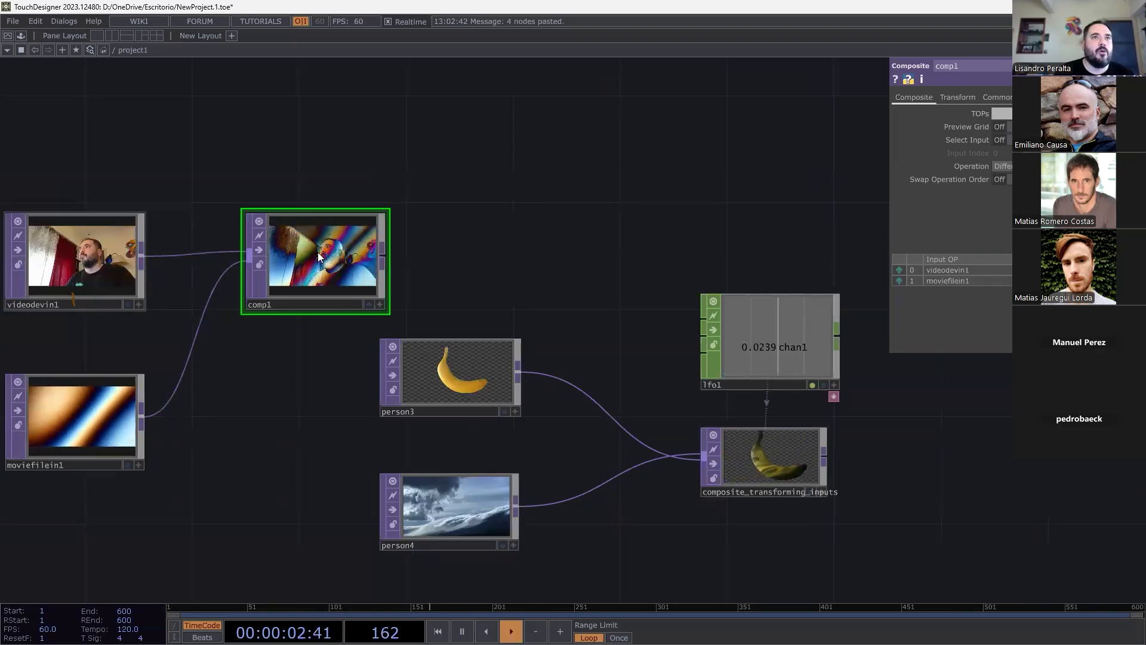
Try videodevin1 as an input of composite_transforming_inputs in place of person3, and undo the connection.
left_click(142, 255)
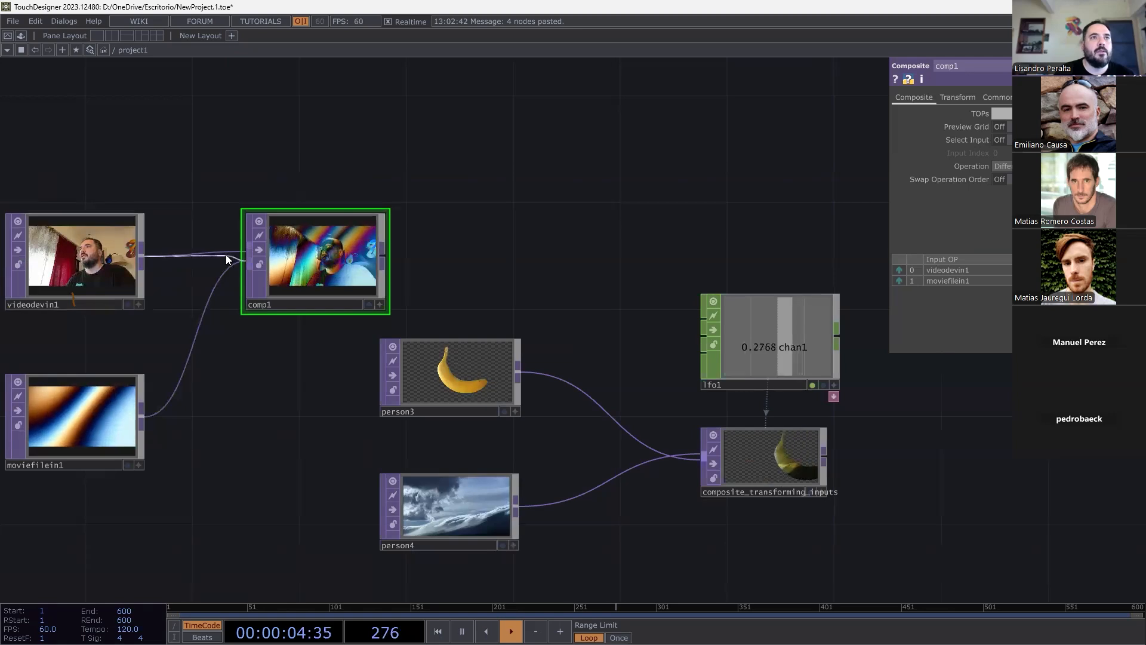
left_click(636, 439)
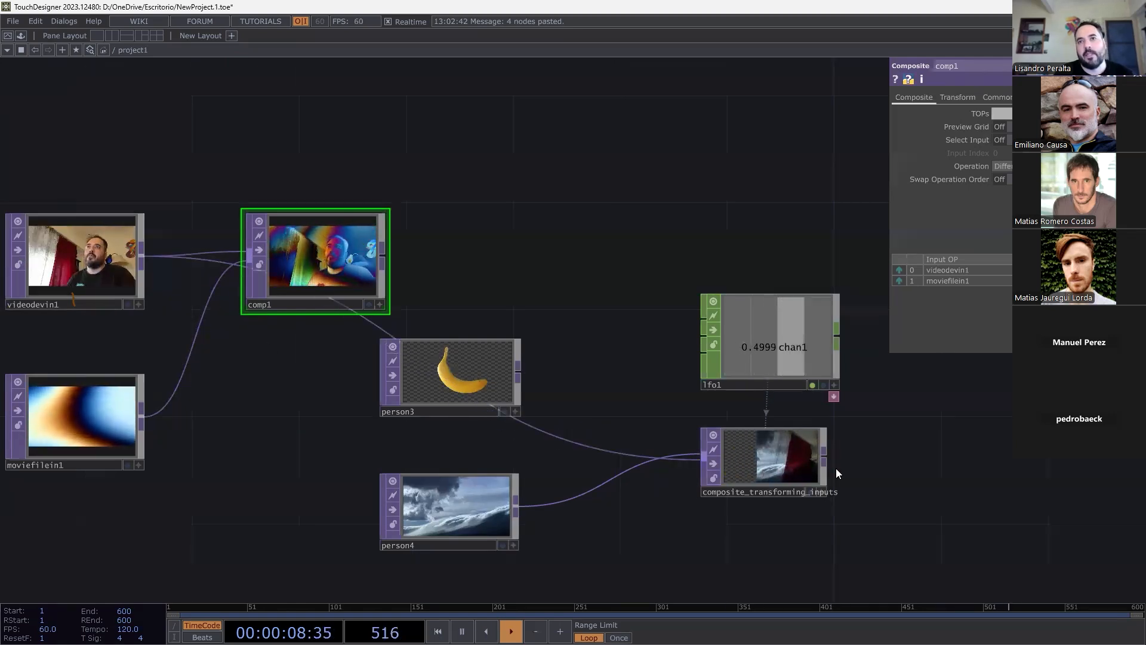
key("ctrl+z")
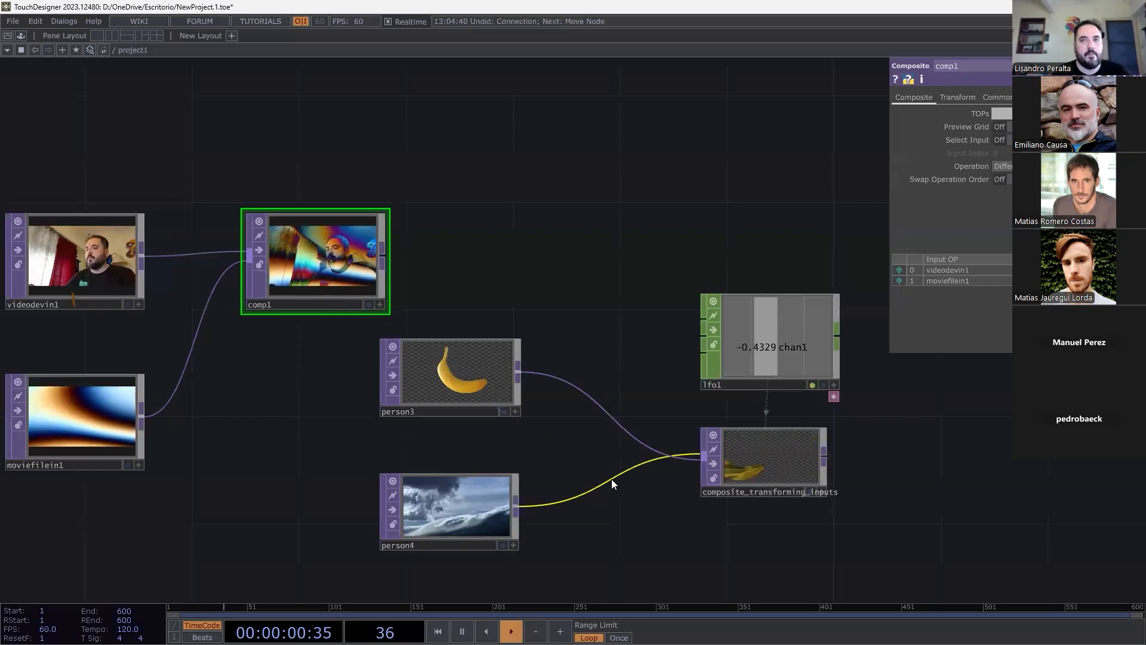
Move lfo1 up and away from composite_transforming_inputs, placing it between that node and comp1, with composite_transforming_inputs selected.
left_click_drag(776, 356, 732, 251)
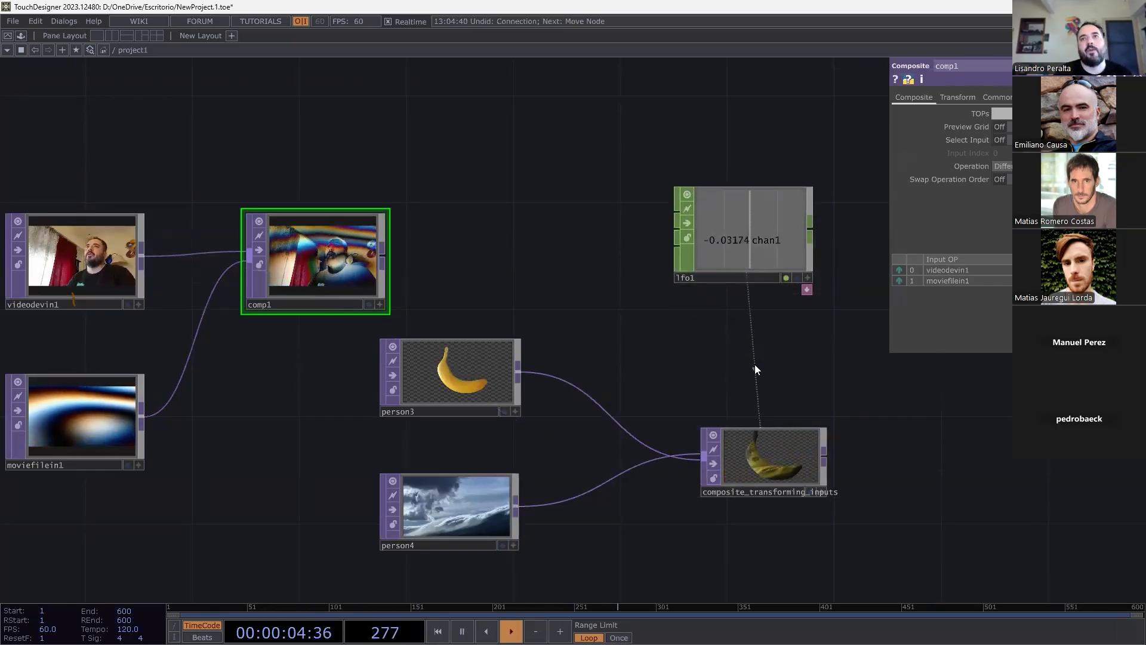
left_click(772, 437)
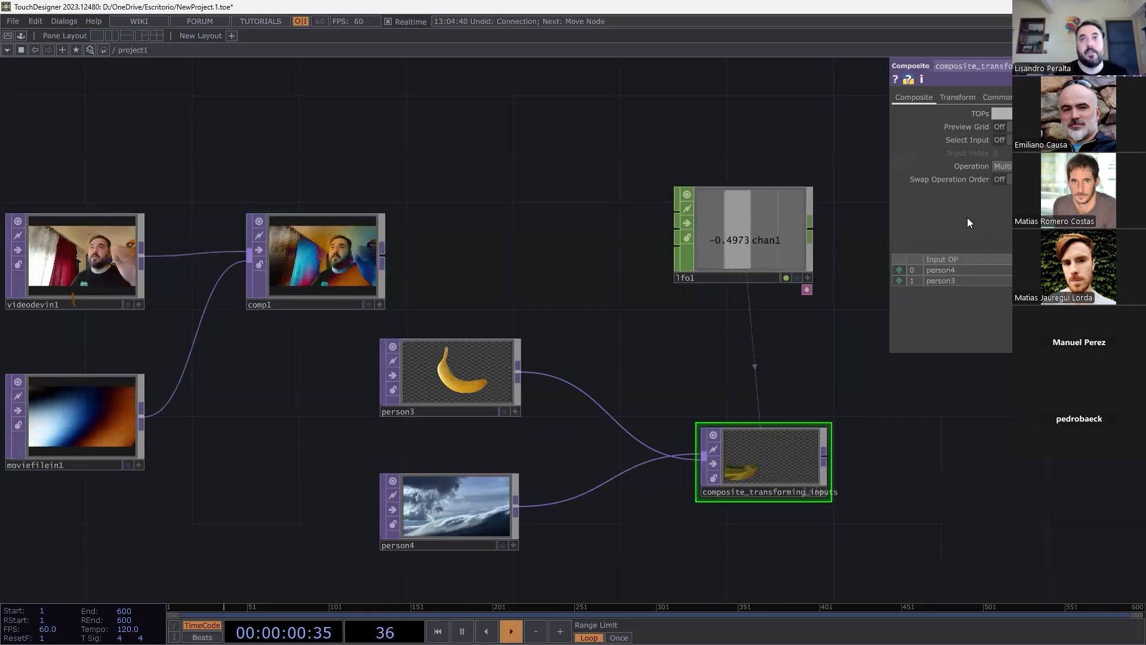
left_click_drag(559, 158, 548, 157)
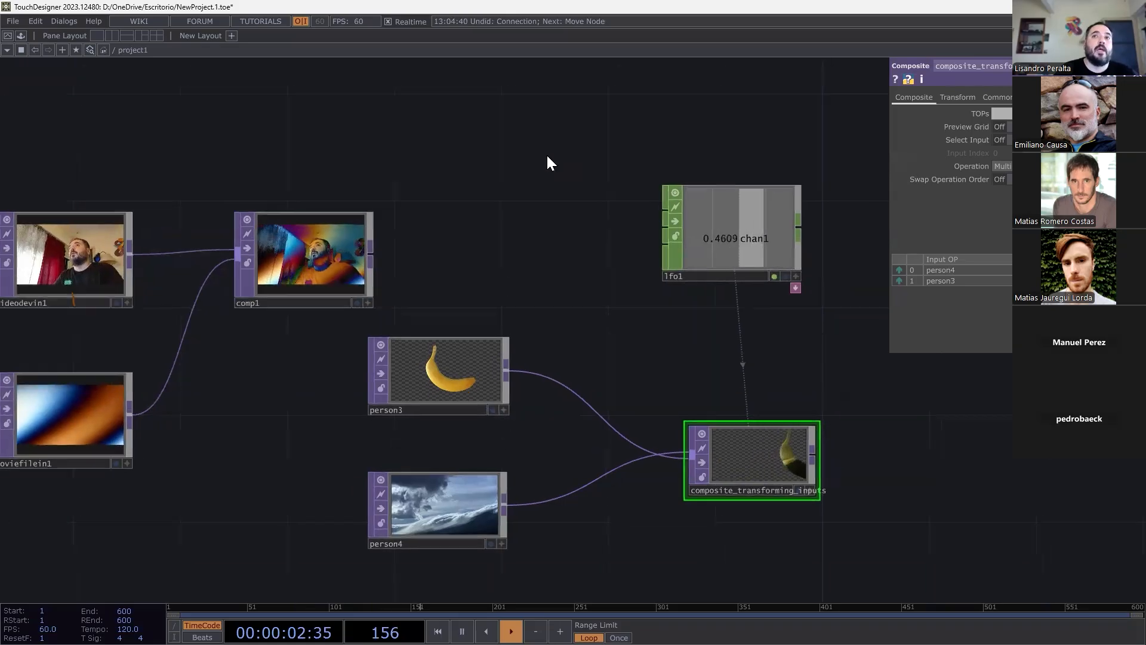
scroll(566, 177, "down", 2)
scroll(581, 187, "up", 2)
left_click_drag(691, 215, 557, 187)
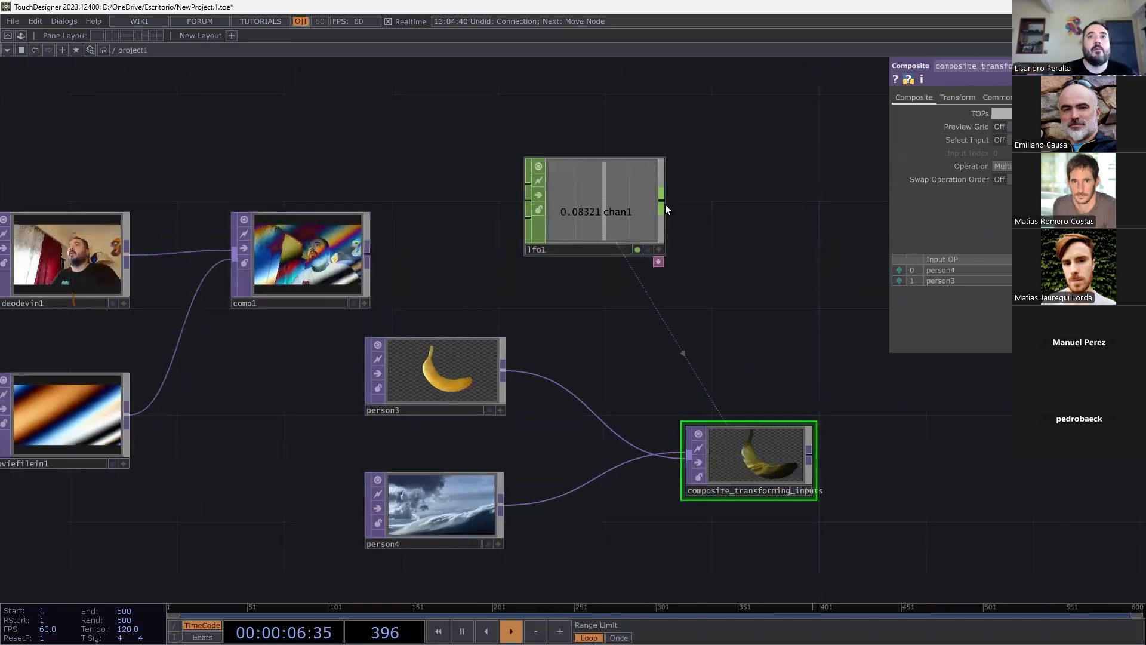
Try to wire lfo1's output into comp1's input, and move comp1 above composite_transforming_inputs.
left_click(665, 205)
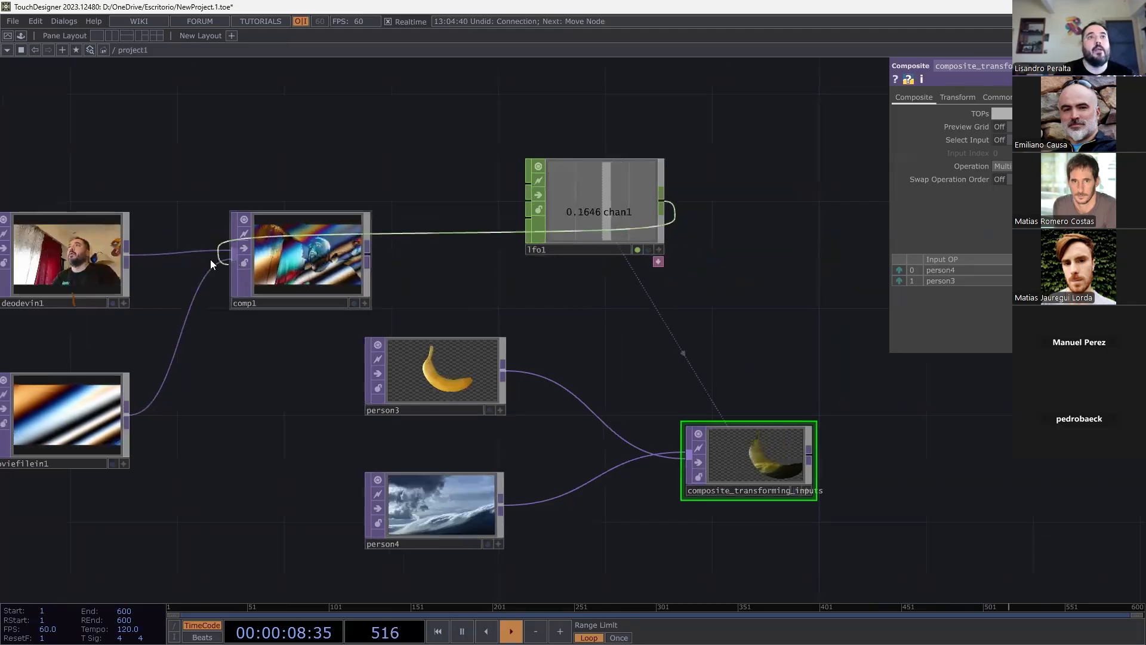
left_click(235, 253)
left_click_drag(240, 254, 723, 282)
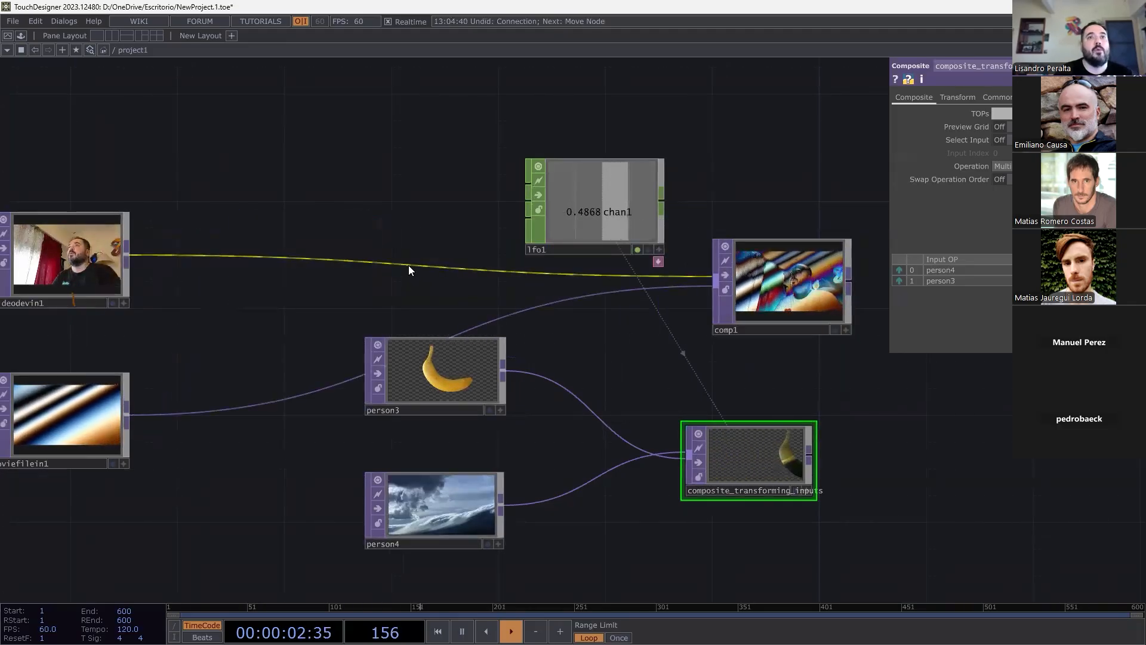
Disconnect videodevin1 from comp1 and delete the videodevin1 node.
right_click(409, 267)
left_click(441, 293)
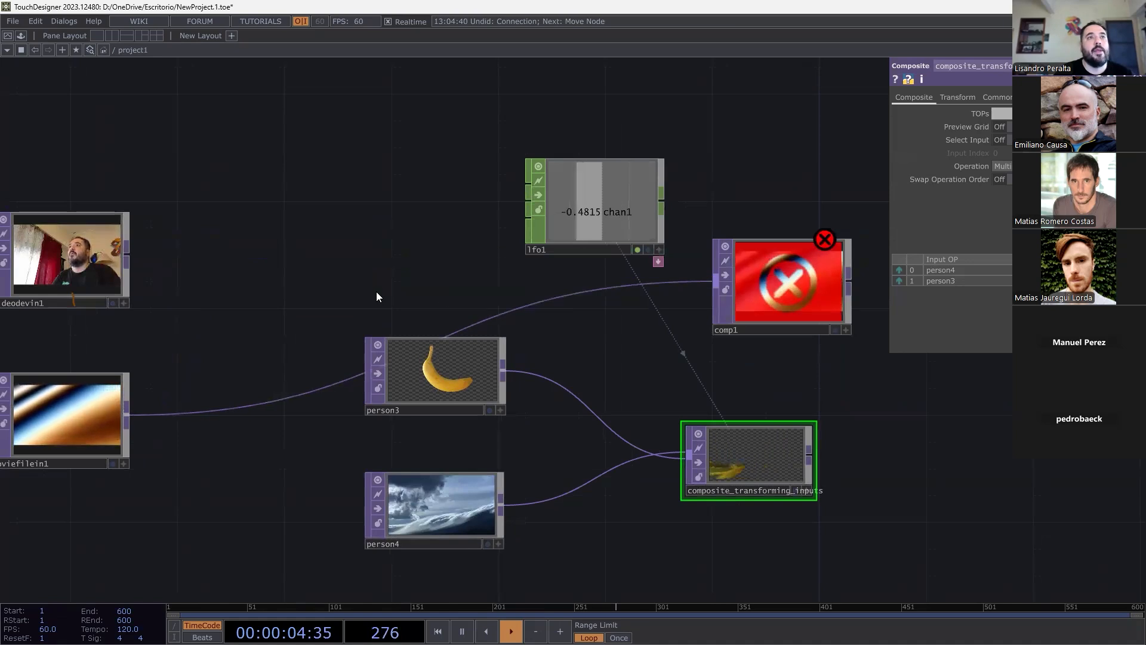
left_click(86, 260)
key("Delete")
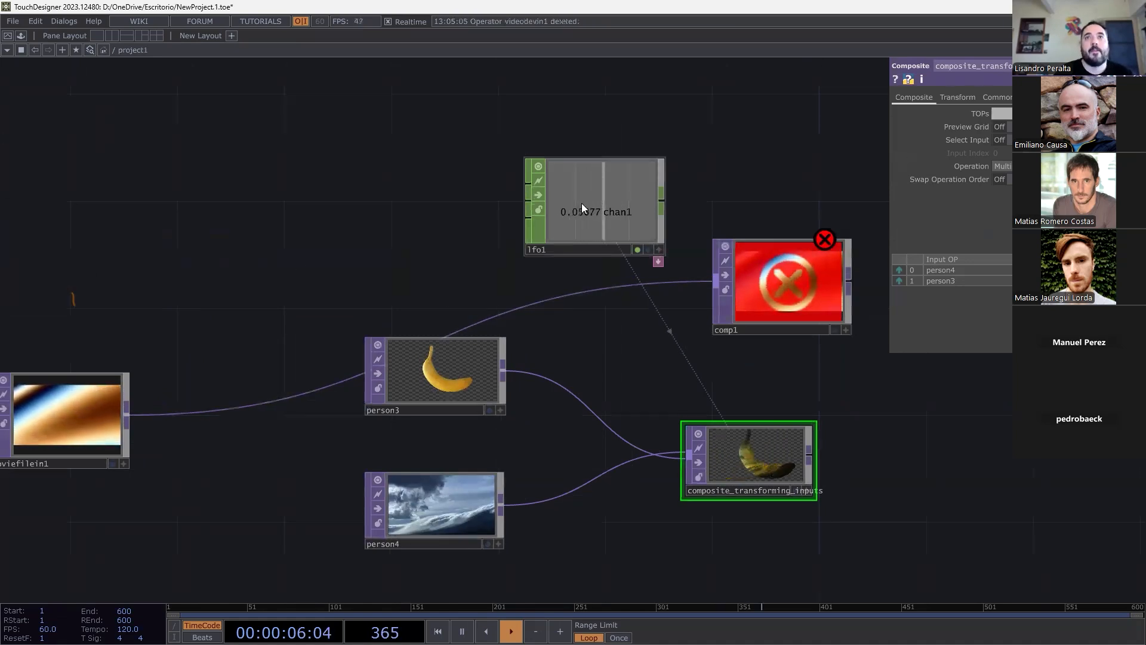
Align moviefilein1 and comp1 in one row, with lfo1 above it and person3, person4 and composite_transforming_inputs grouped below.
left_click_drag(662, 201, 786, 308)
left_click_drag(60, 411, 190, 303)
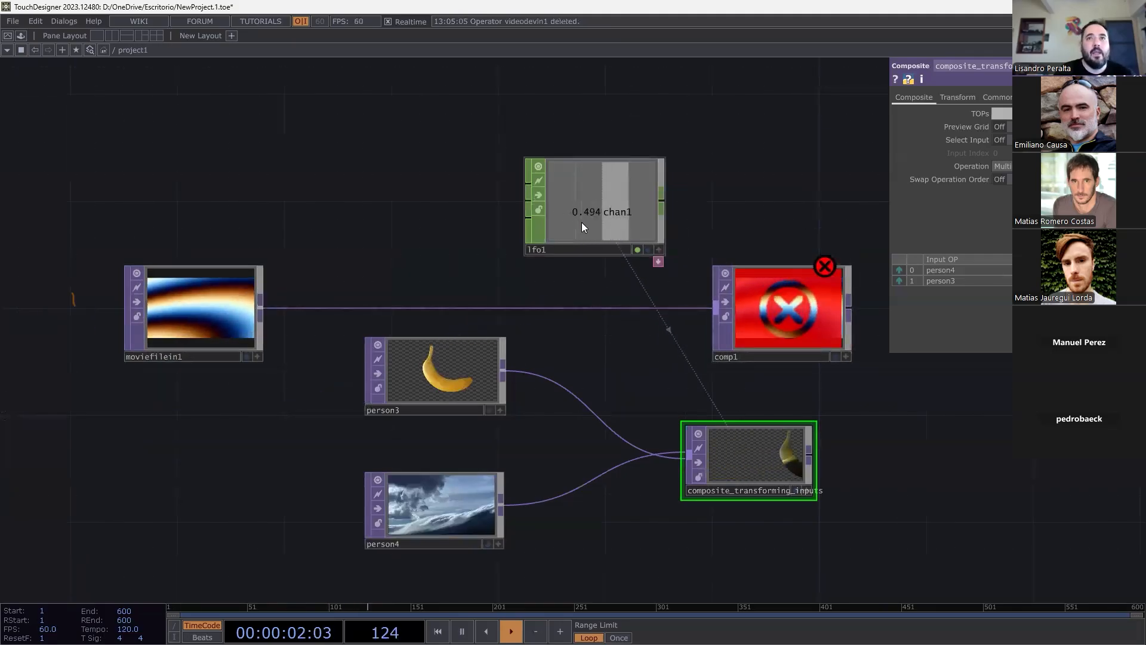
left_click_drag(582, 223, 656, 172)
right_click_drag(793, 528, 378, 367)
left_click_drag(395, 378, 155, 432)
left_click_drag(681, 159, 494, 185)
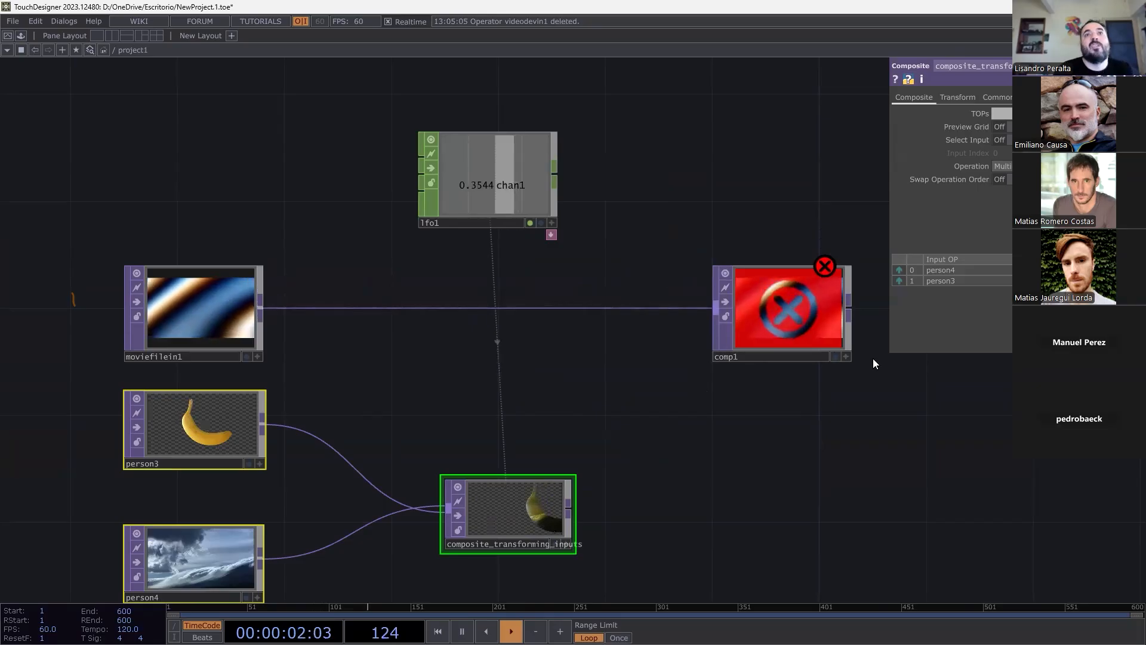
Compare the parameters of comp1, lfo1 and composite_transforming_inputs, and examine how lfo1 drives the latter's Translate tx on the Transform page.
left_click(792, 319)
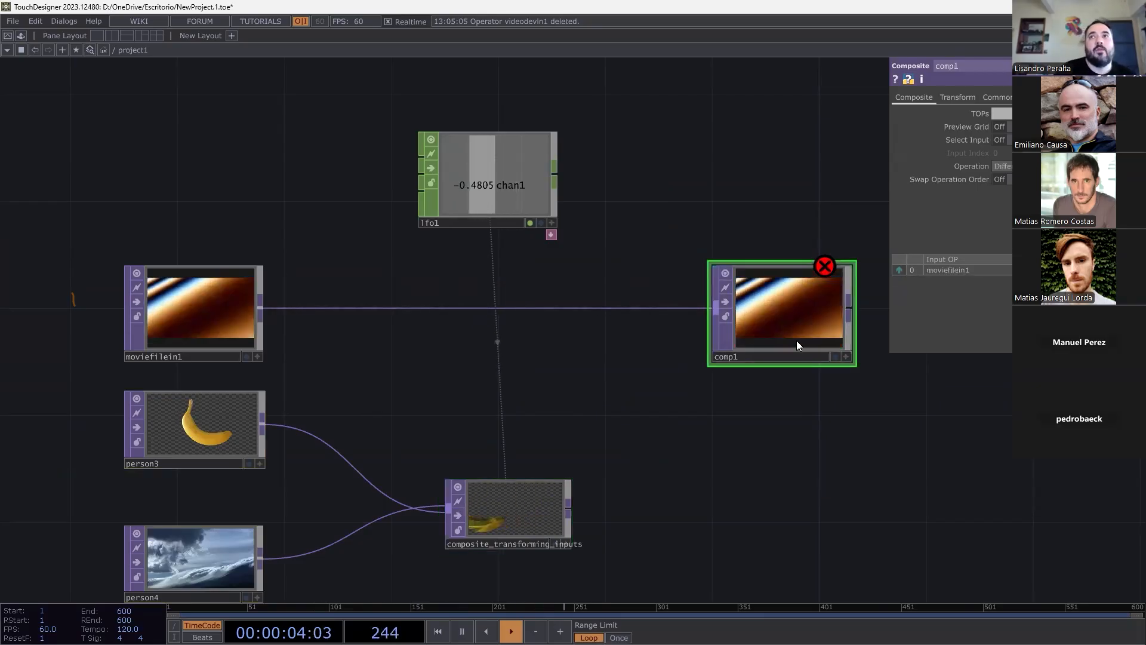
left_click(478, 222)
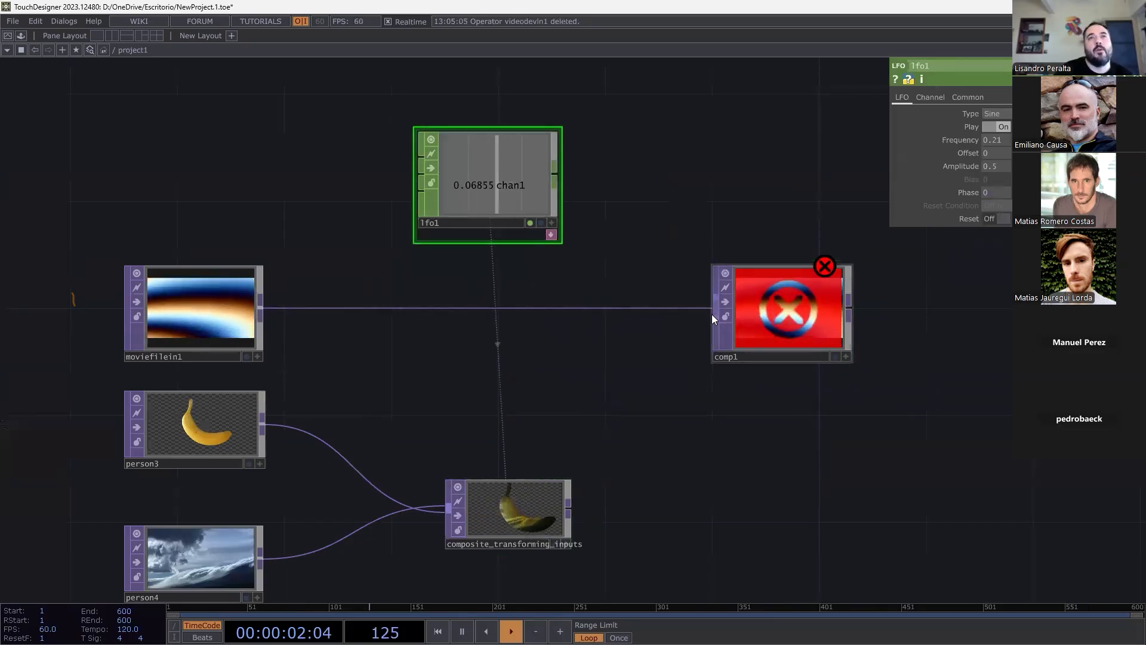
left_click(802, 312)
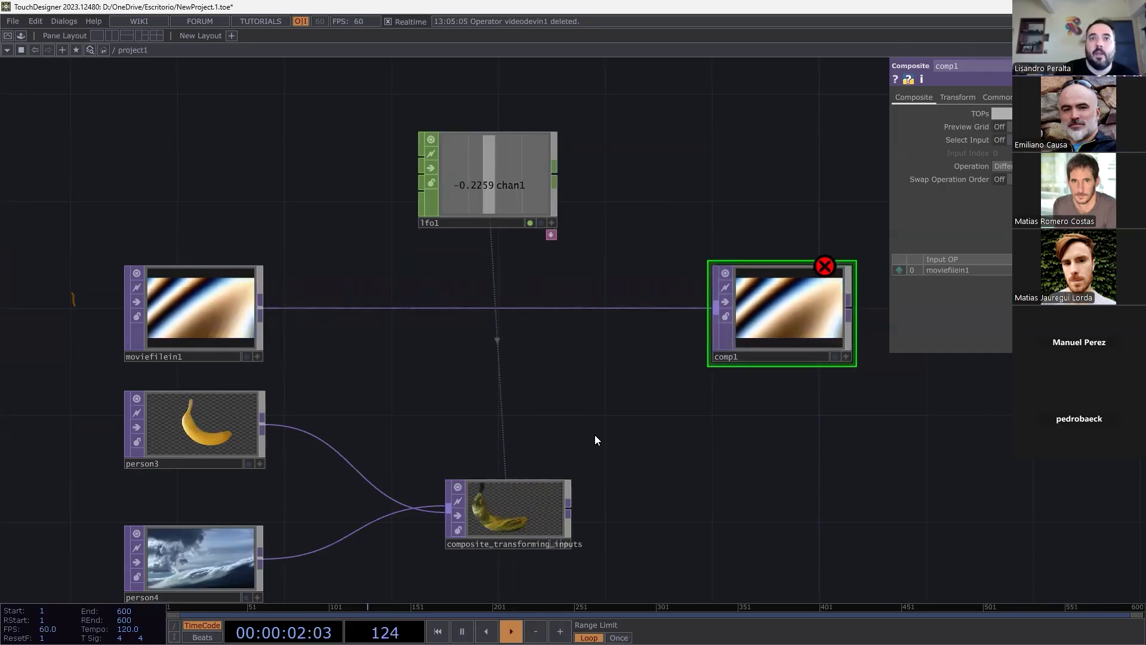
left_click(527, 506)
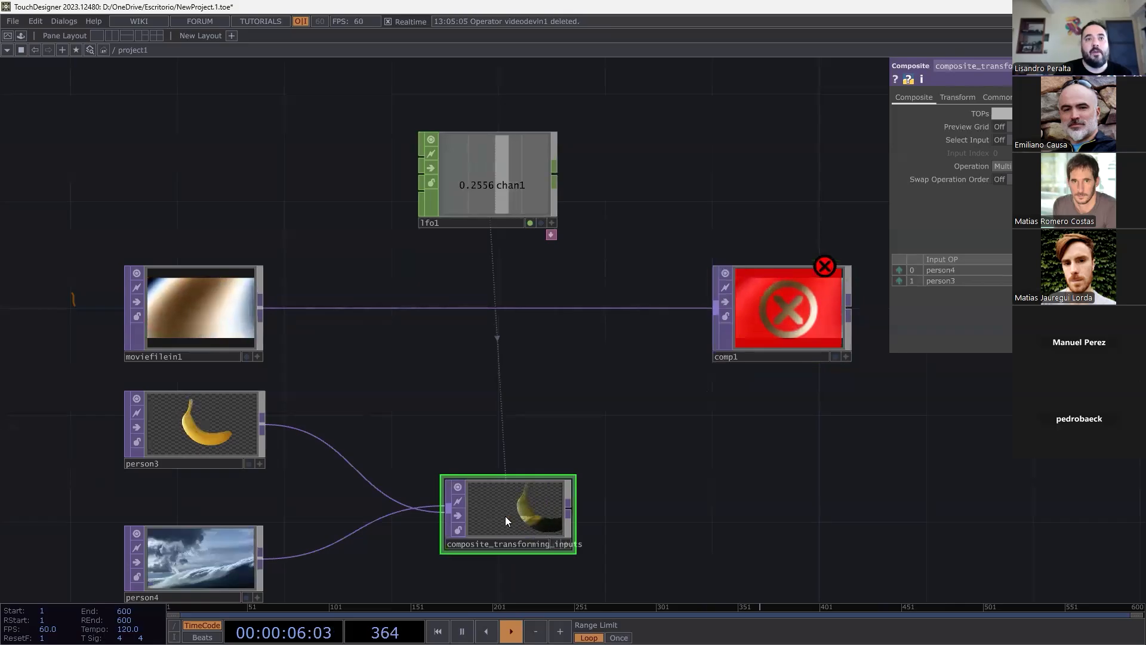
left_click(957, 96)
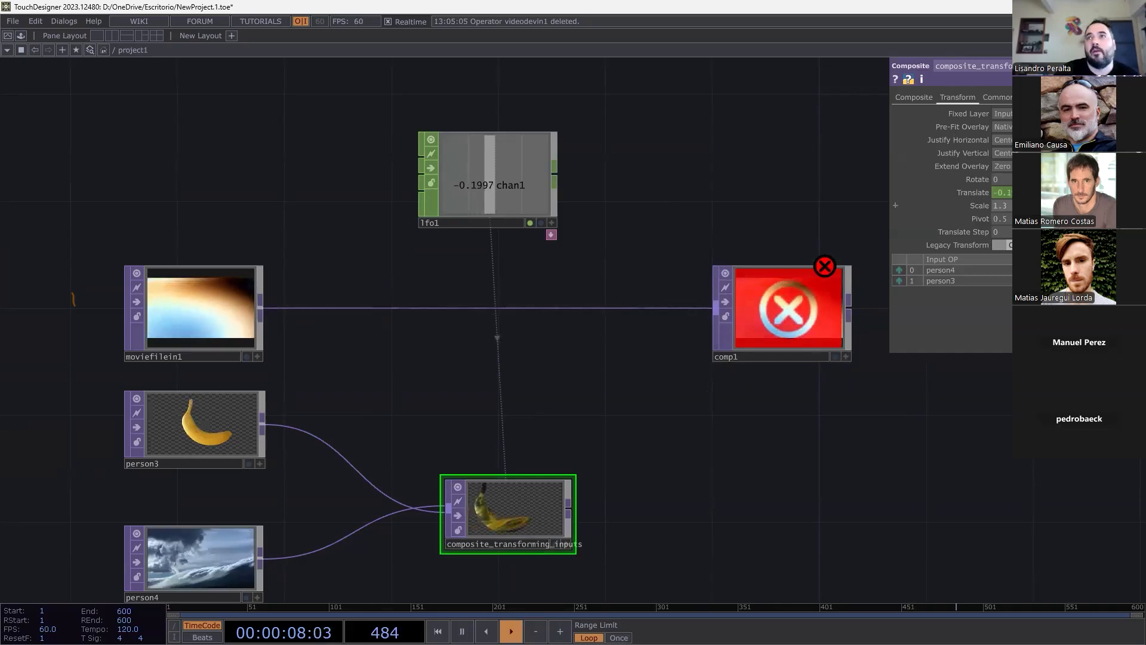
left_click(895, 192)
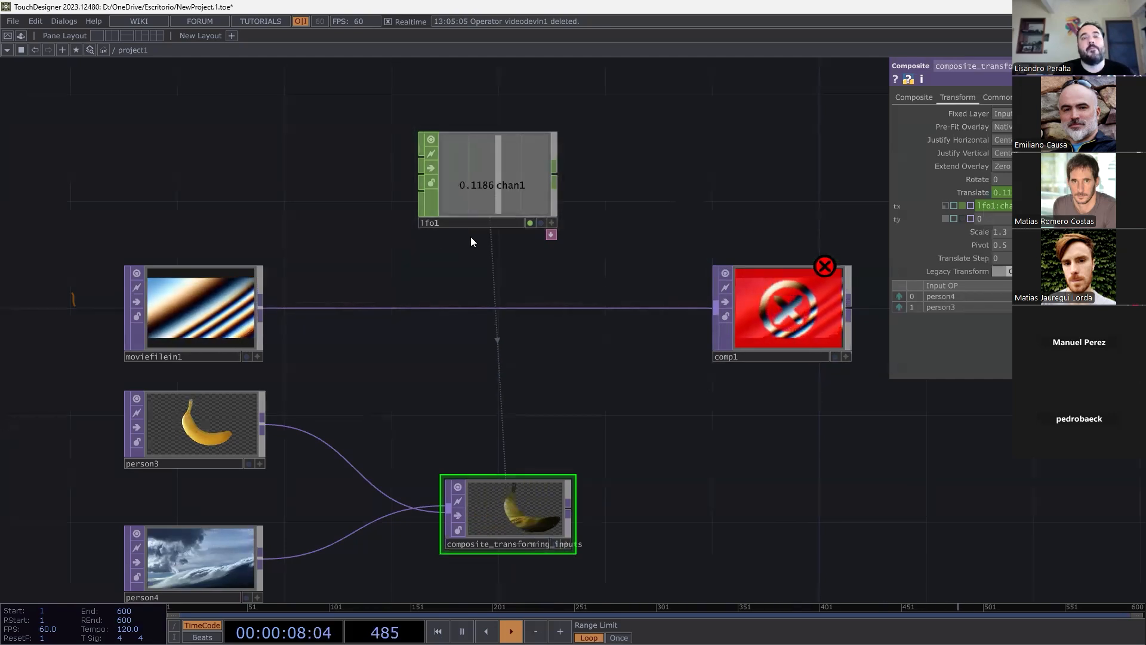
left_click(447, 225)
left_click(447, 224)
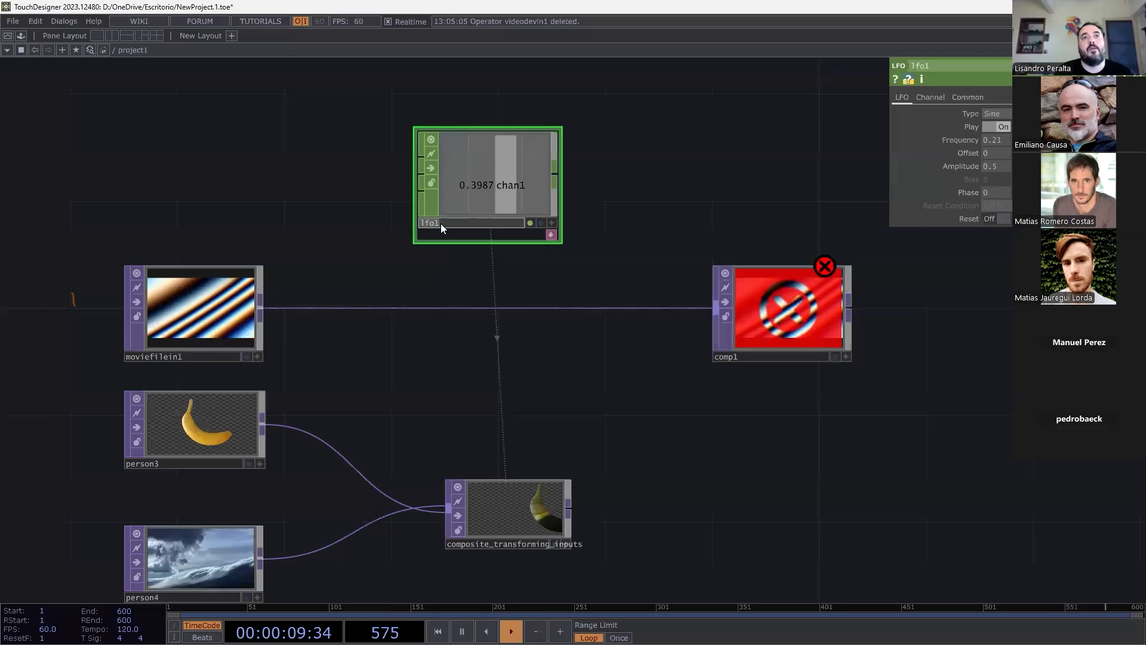
left_click(556, 501)
left_click(895, 192)
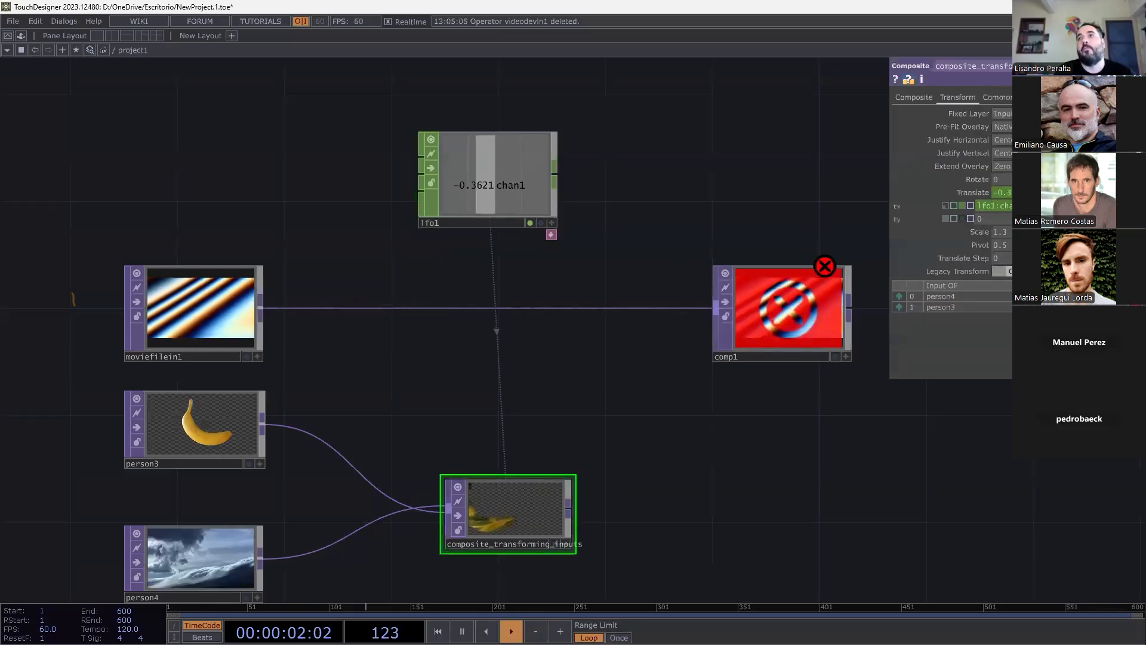
left_click(896, 192)
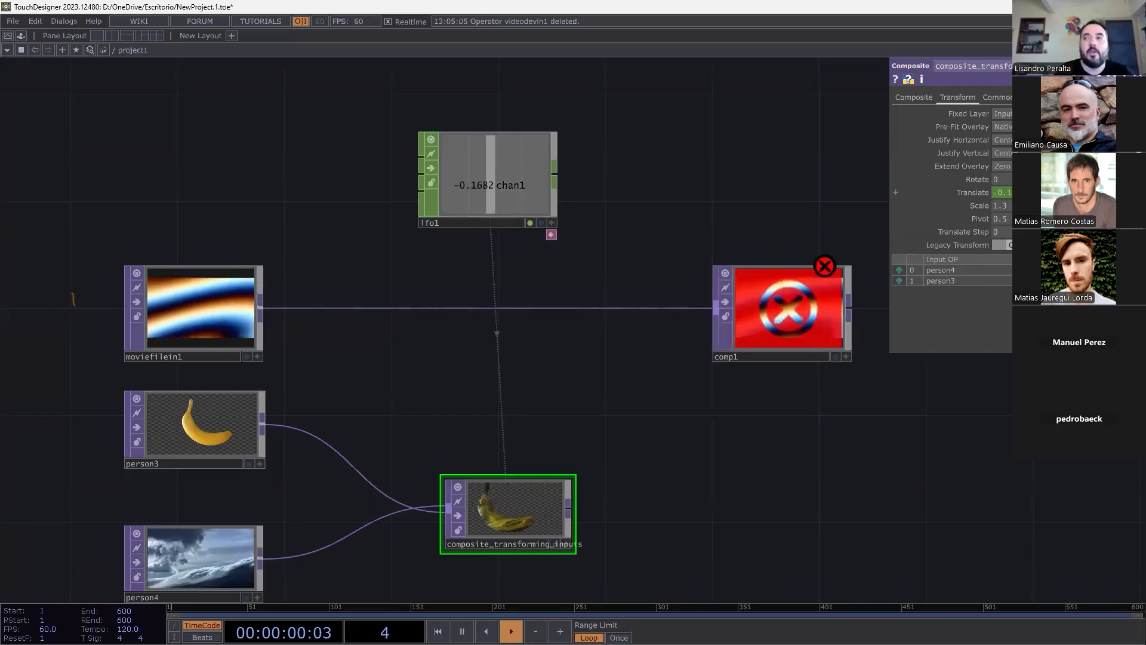
Try an lfo1 channel reference in composite_transforming_inputs' Translate ty, inspect the node's error, and restore ty to its constant value.
key("Caps_Lock")
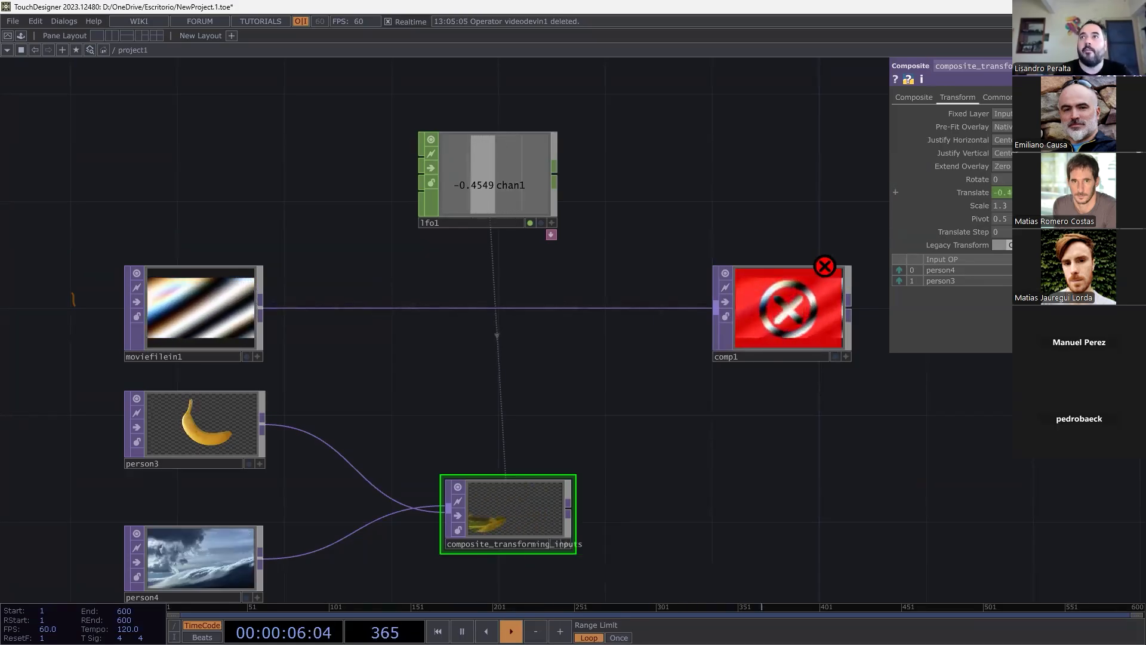
left_click(895, 192)
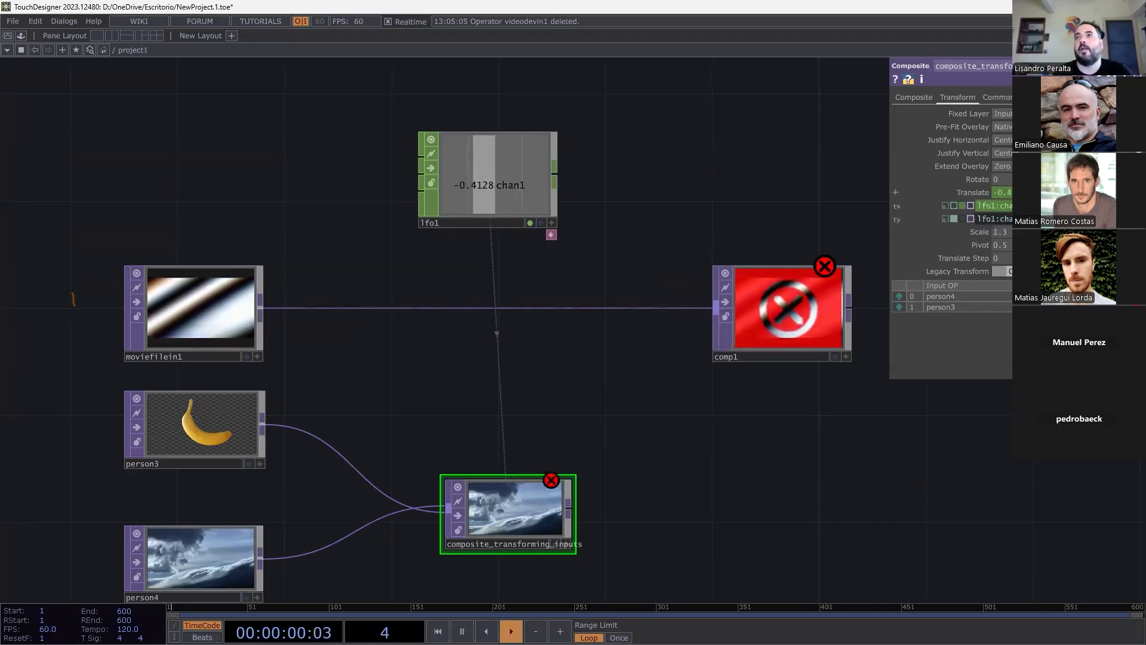
left_click(570, 472)
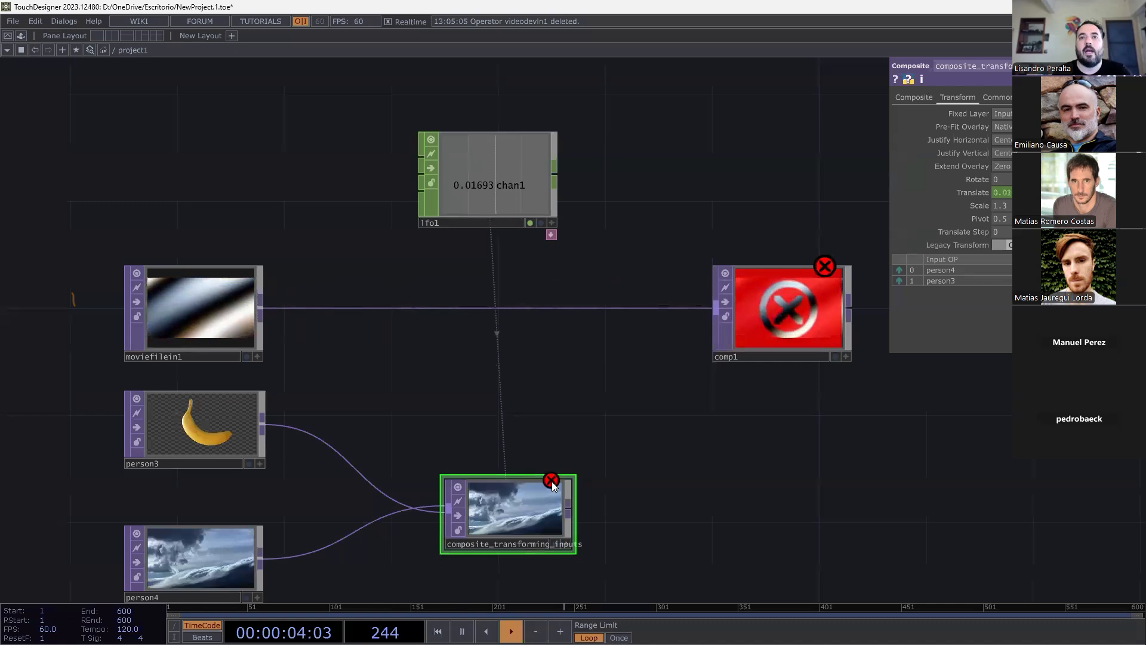
mouse_move(552, 483)
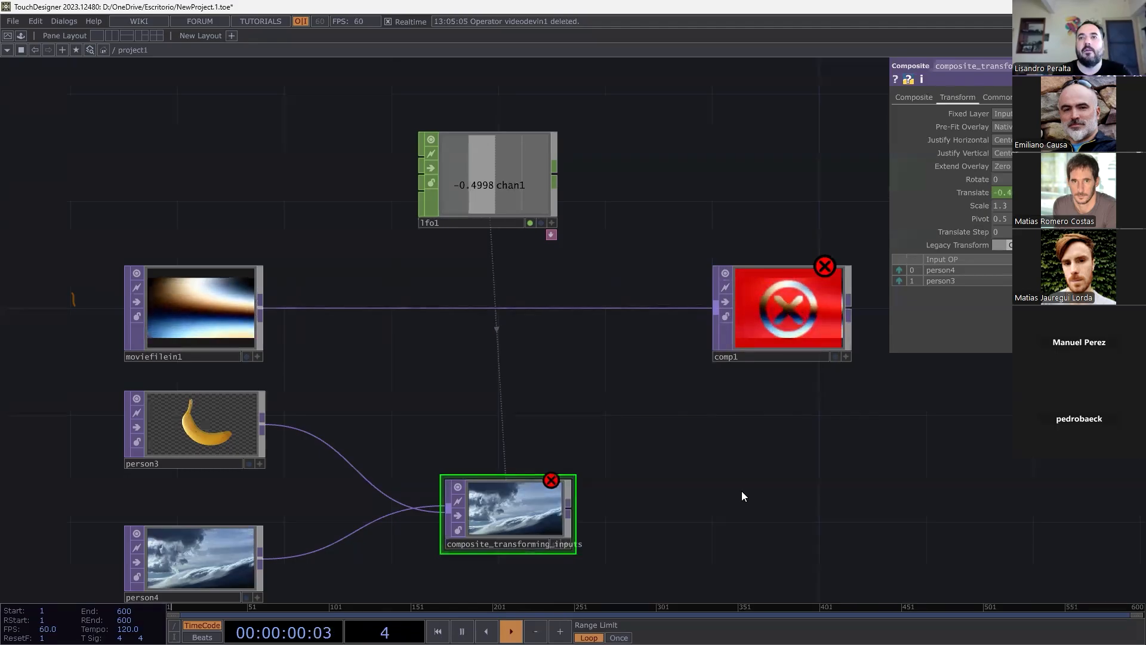
left_click(1017, 193)
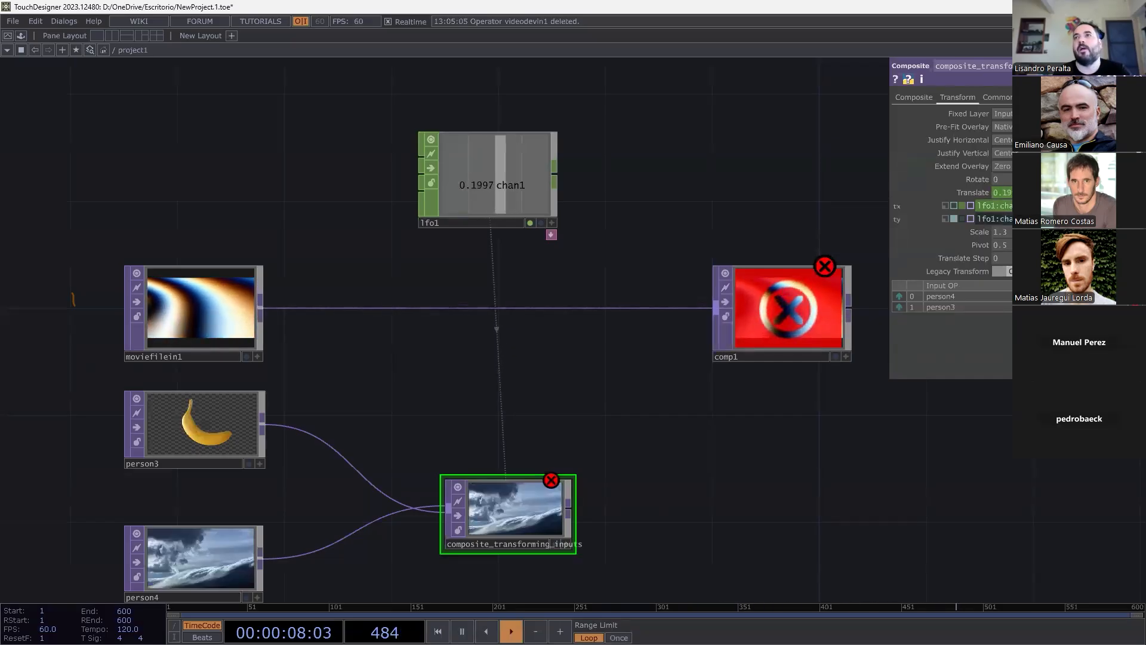
left_click(1025, 469)
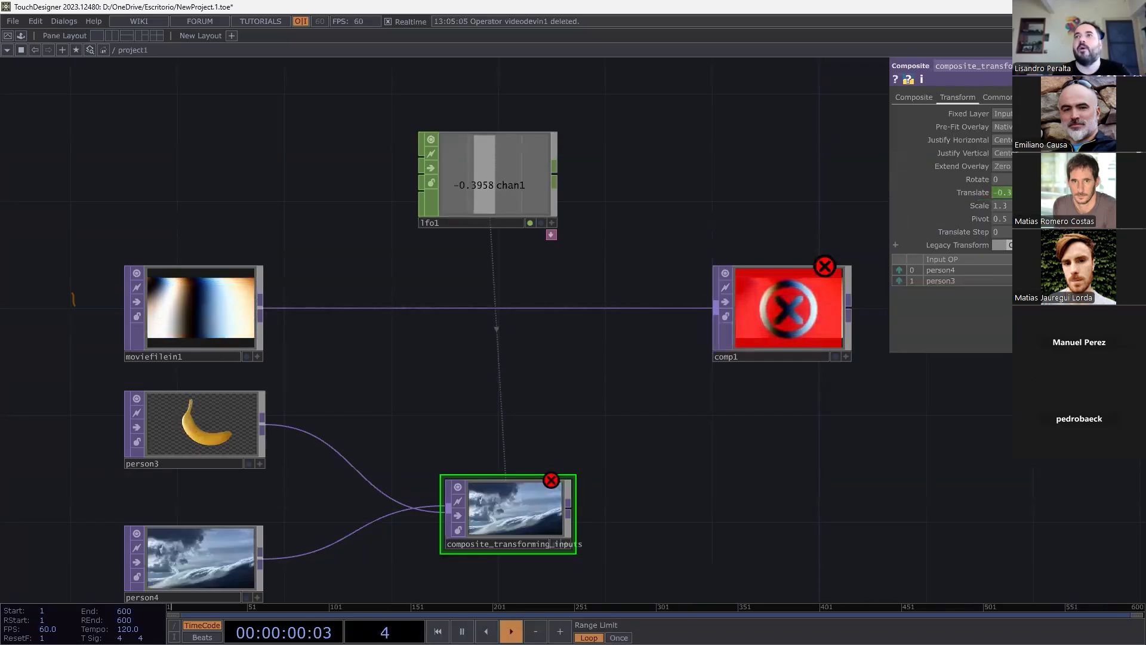
left_click(1023, 192)
left_click(945, 219)
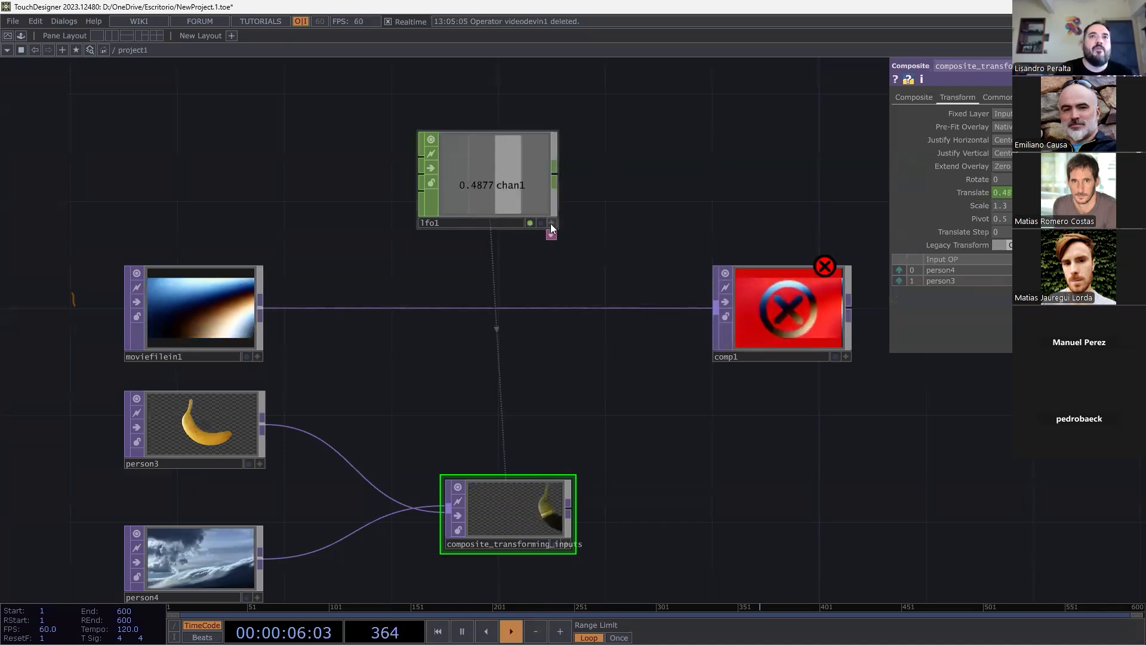
Bypass lfo1 to demonstrate its effect on the composite, and turn the bypass off again.
scroll(547, 229, "up", 5)
middle_click_drag(596, 213, 594, 167)
left_click_drag(594, 166, 695, 344)
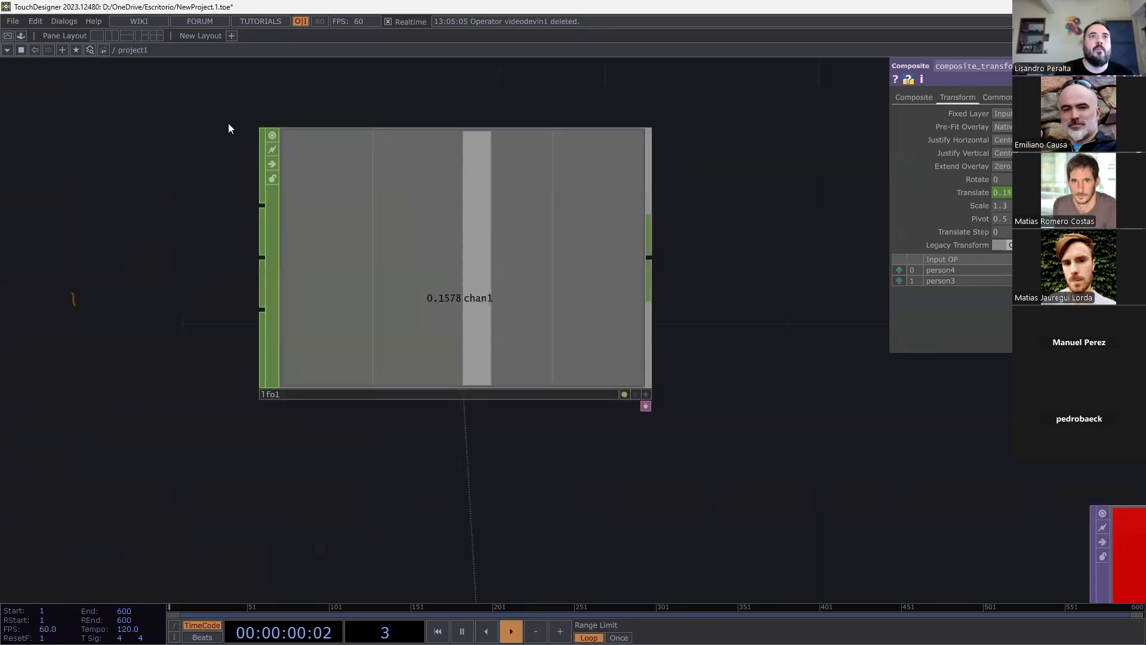
left_click(275, 167)
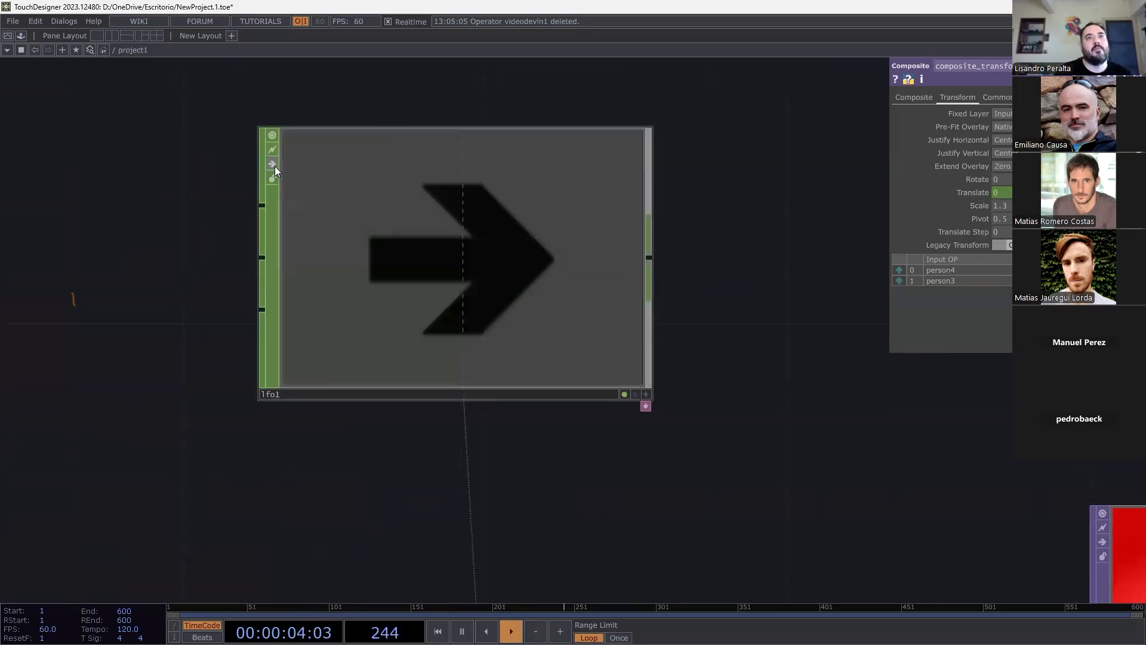
left_click(275, 167)
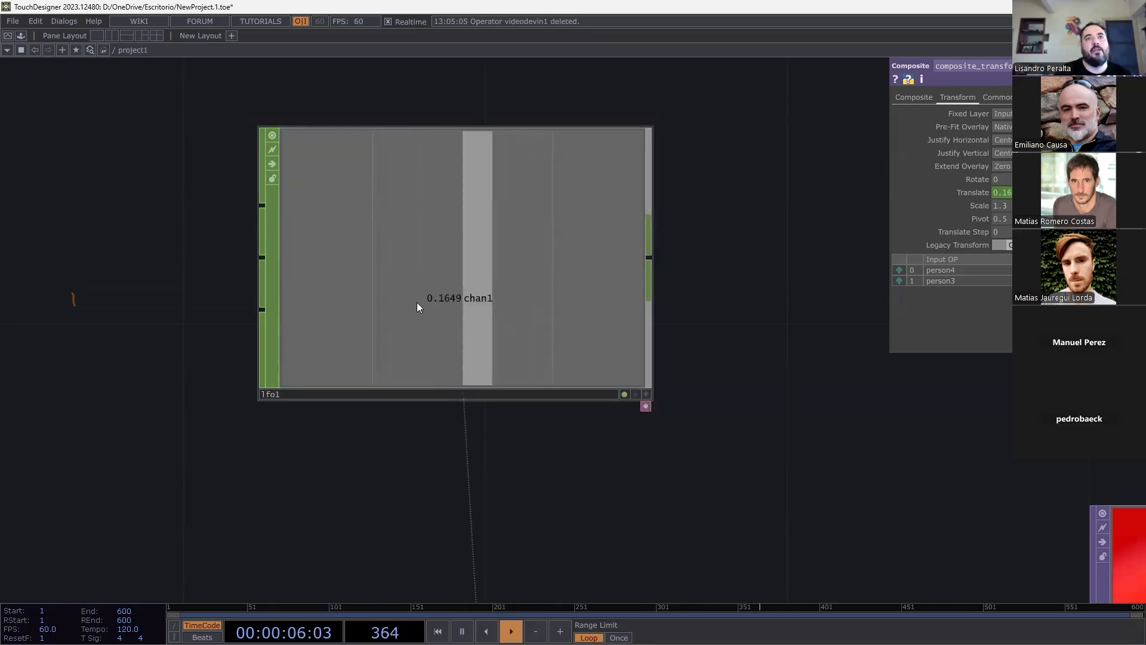
scroll(417, 302, "down", 4)
left_click_drag(548, 324, 460, 210)
scroll(505, 206, "down", 3)
left_click_drag(418, 118, 459, 185)
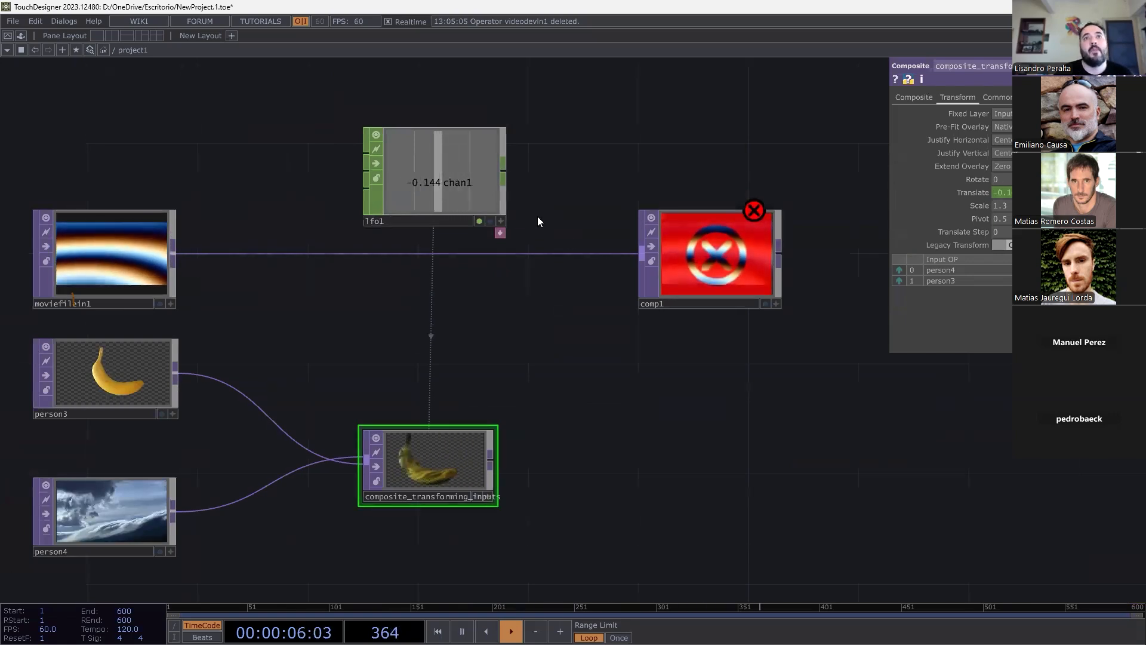
Link lfo1's chan1 channel to the Translate parameter of composite_transforming_inputs and widen the parameter window.
left_click(500, 221)
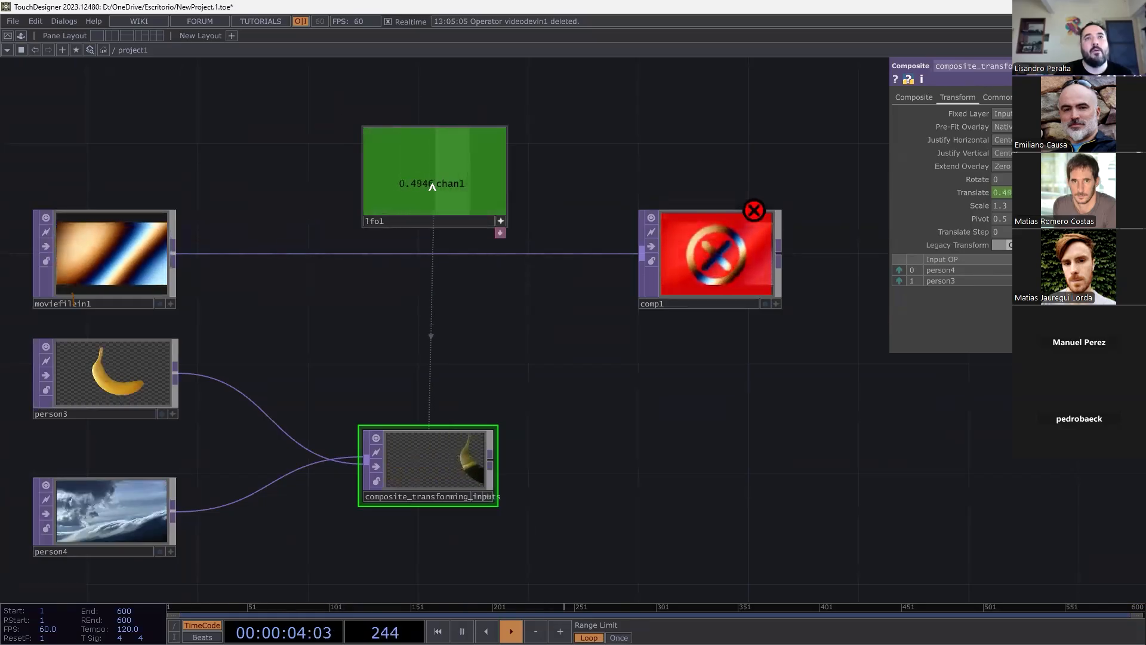
left_click_drag(432, 187, 895, 192)
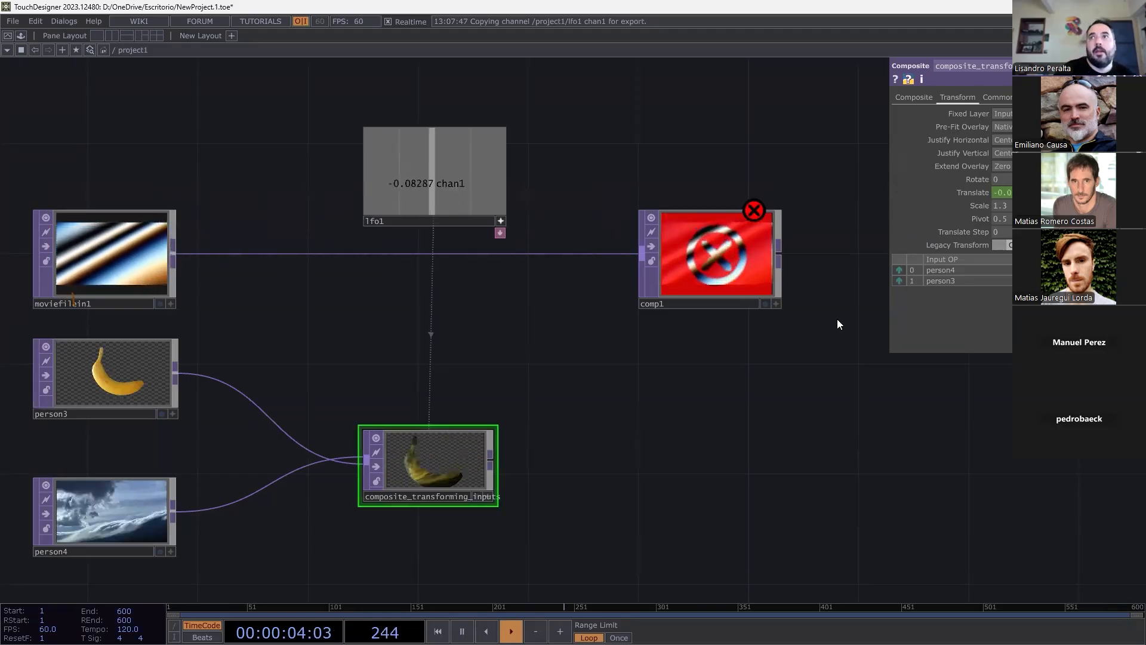
left_click_drag(889, 350, 797, 360)
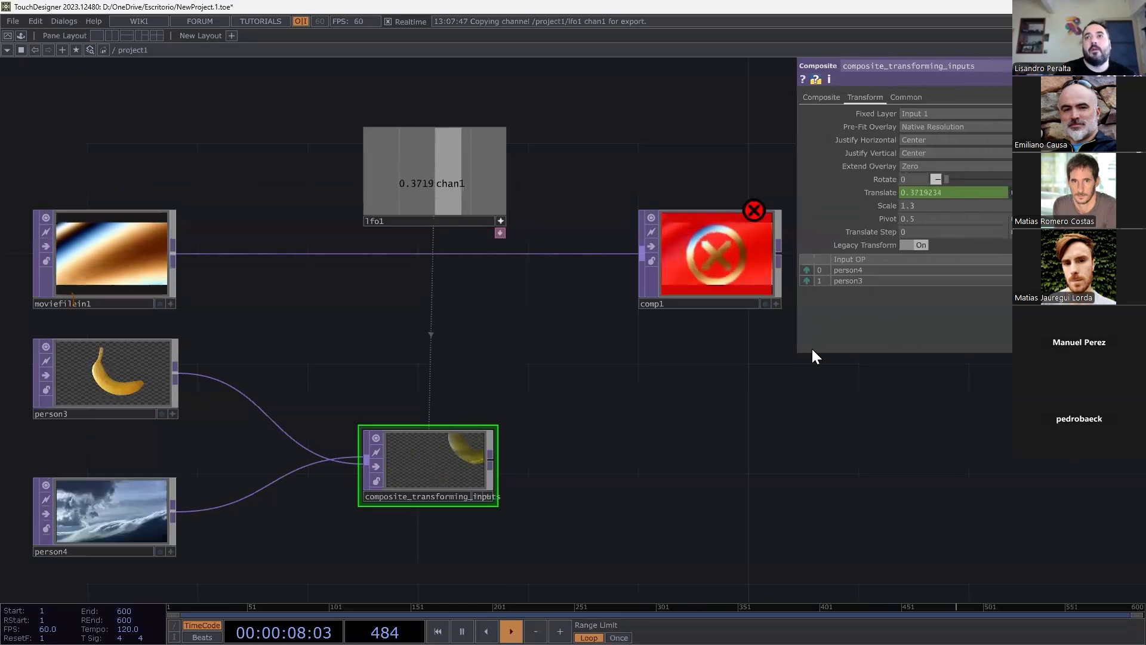
Delete comp1 and inspect the tx and ty sources of composite_transforming_inputs' Translate parameter.
left_click(728, 283)
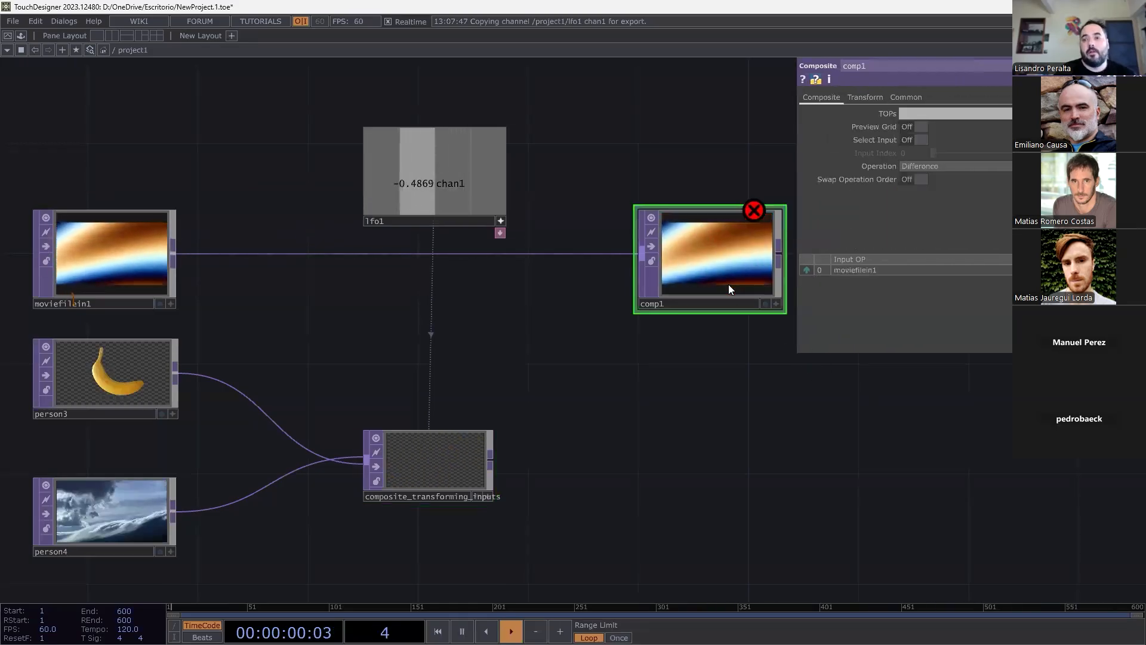
key("Delete")
left_click(450, 222)
left_click(440, 448)
left_click(895, 192)
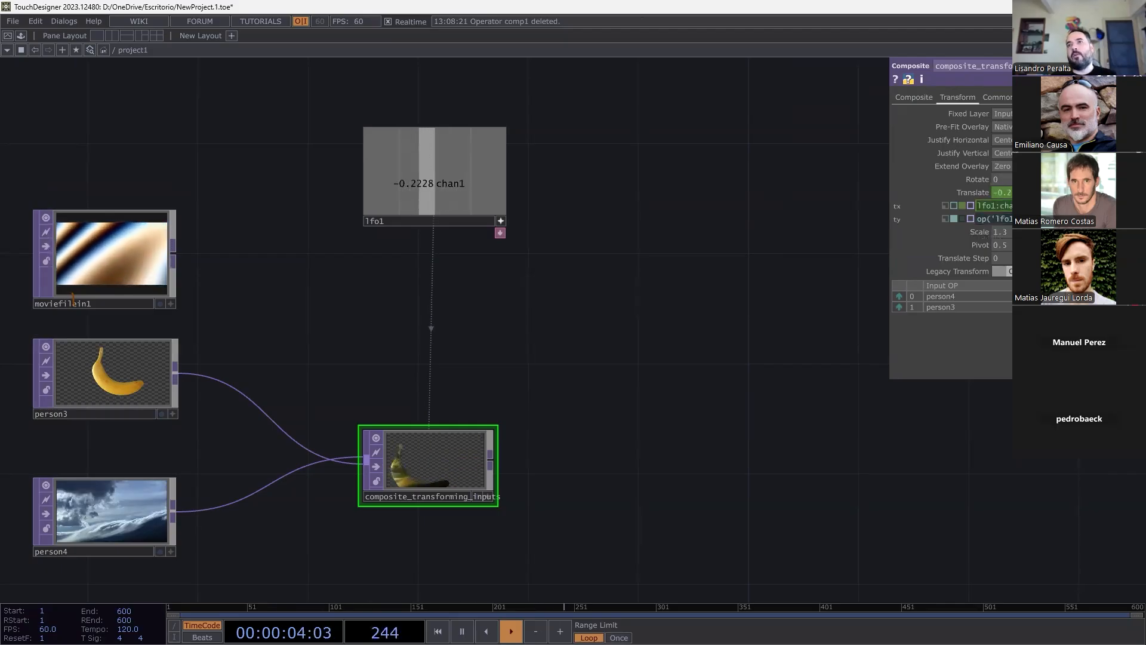
left_click(610, 495)
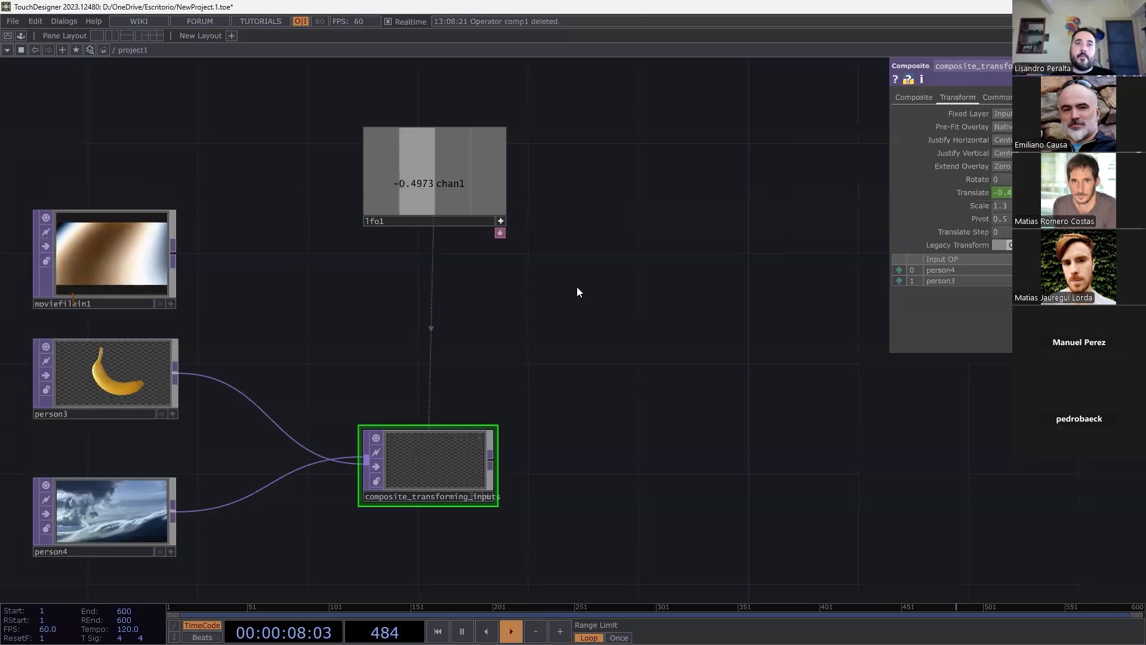
Deactivate lfo1's interactive viewer, and compare its LFO parameters with the expanded Translate values of composite_transforming_inputs.
left_click(500, 219)
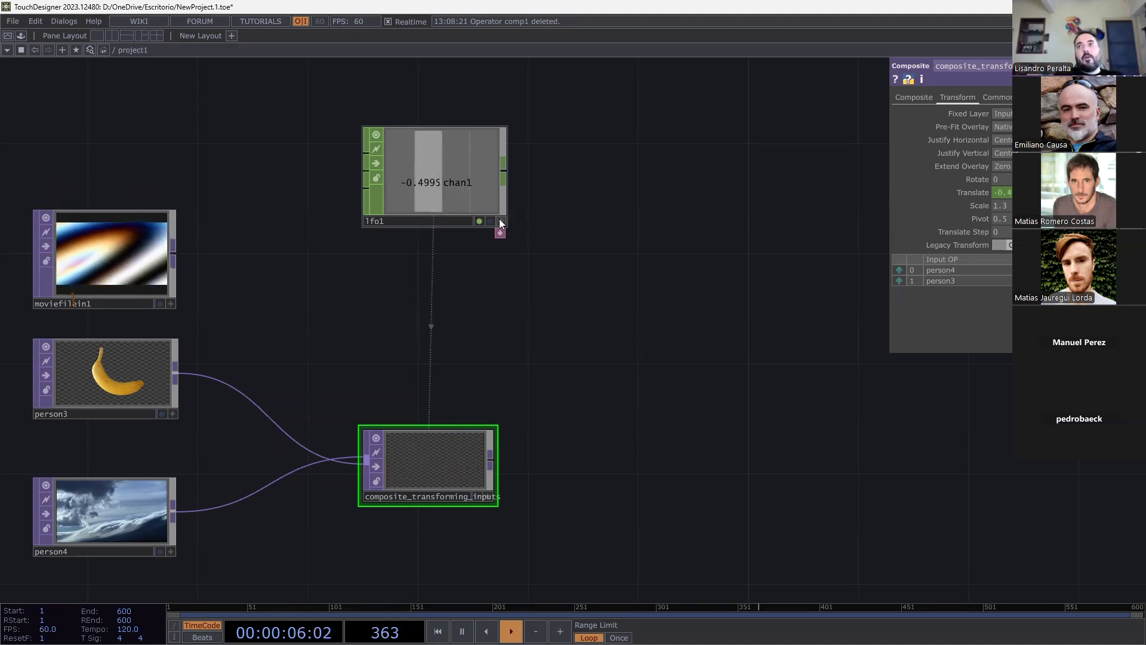
left_click(1005, 192)
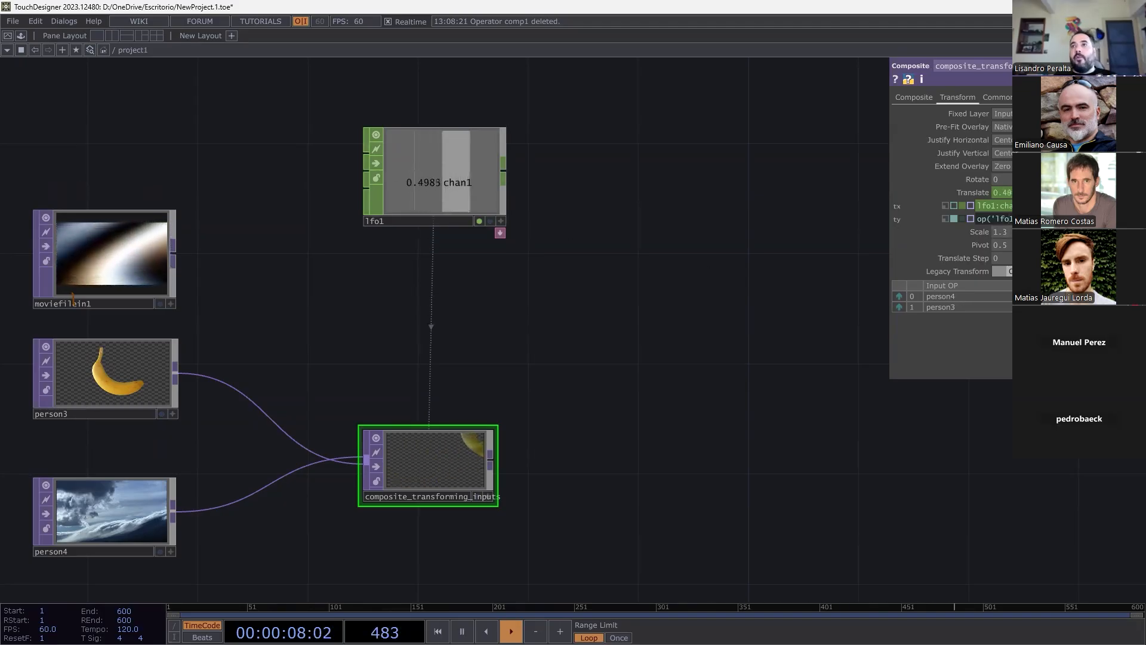
left_click_drag(584, 292, 318, 125)
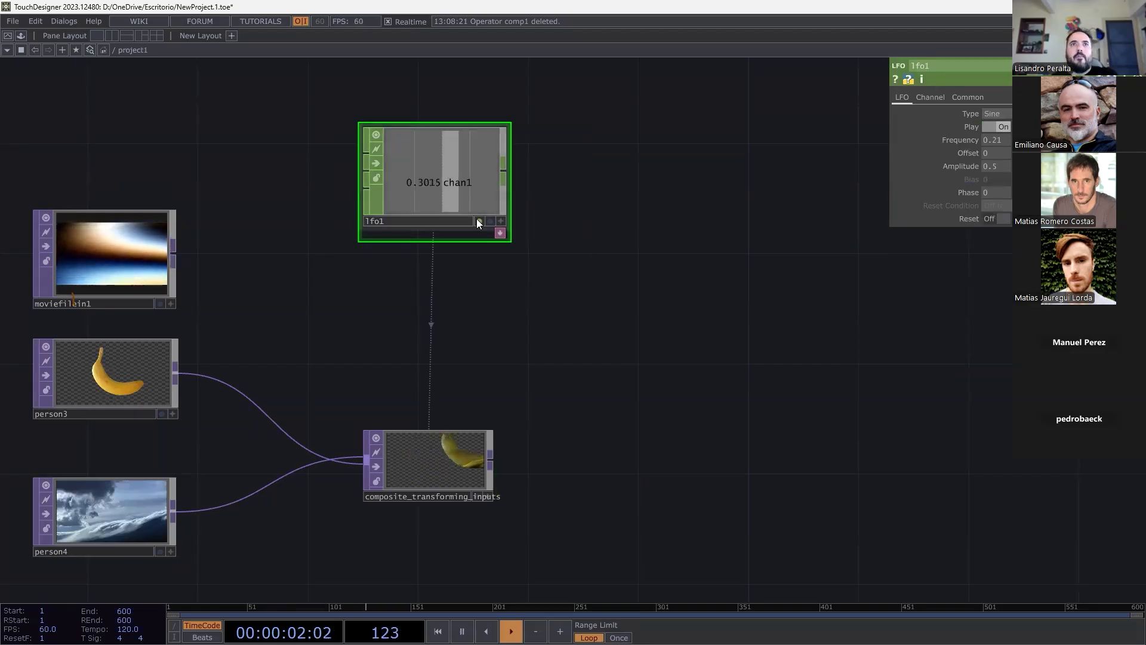
left_click(440, 454)
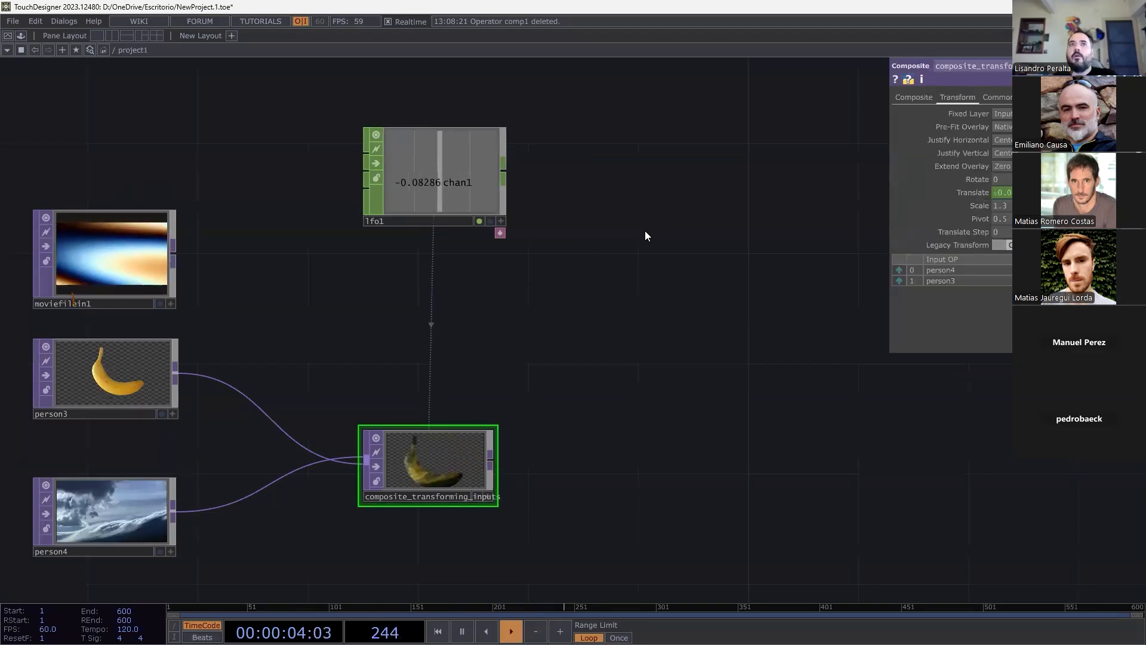
Replace the export on composite_transforming_inputs' Translate tx with a reference to lfo1's chan1, and leave lfo1's interactive viewer.
left_click(500, 221)
left_click_drag(441, 184, 1003, 192)
left_click(1006, 187)
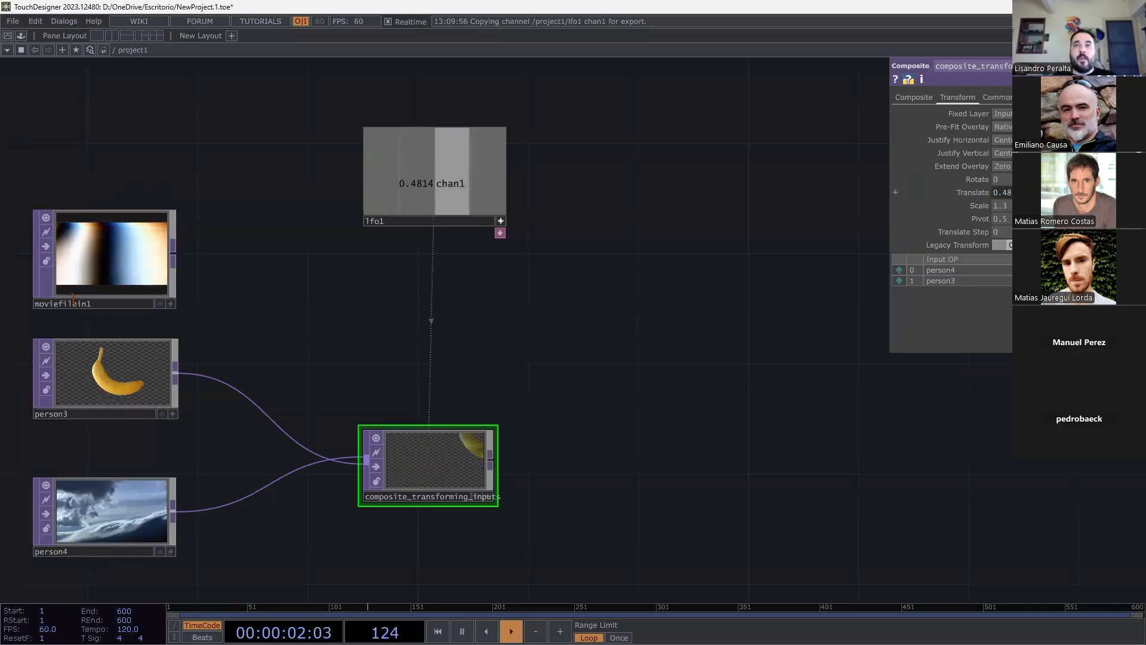
left_click(895, 192)
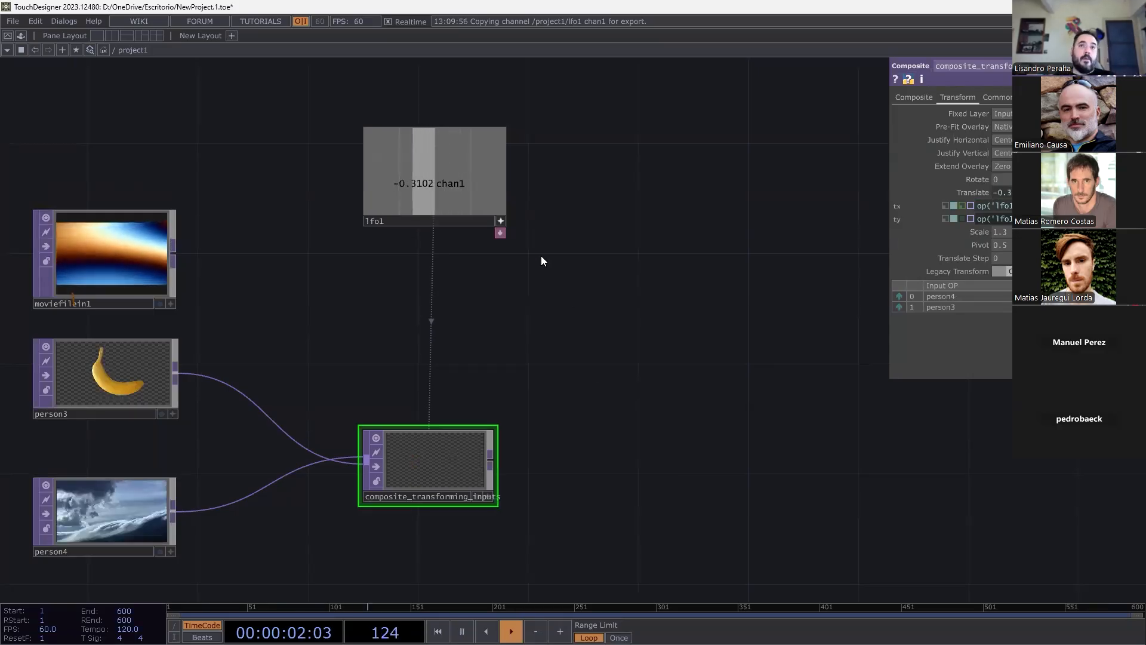
left_click(500, 221)
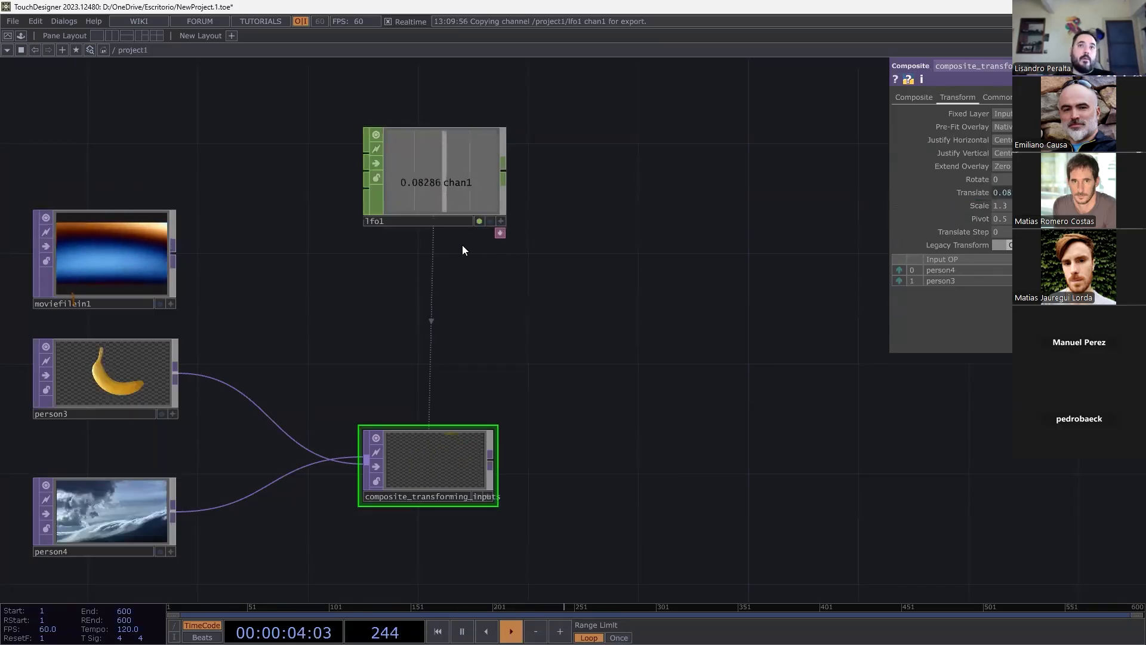
Duplicate lfo1 and place the copy in the empty network area beyond the original.
left_click(445, 220)
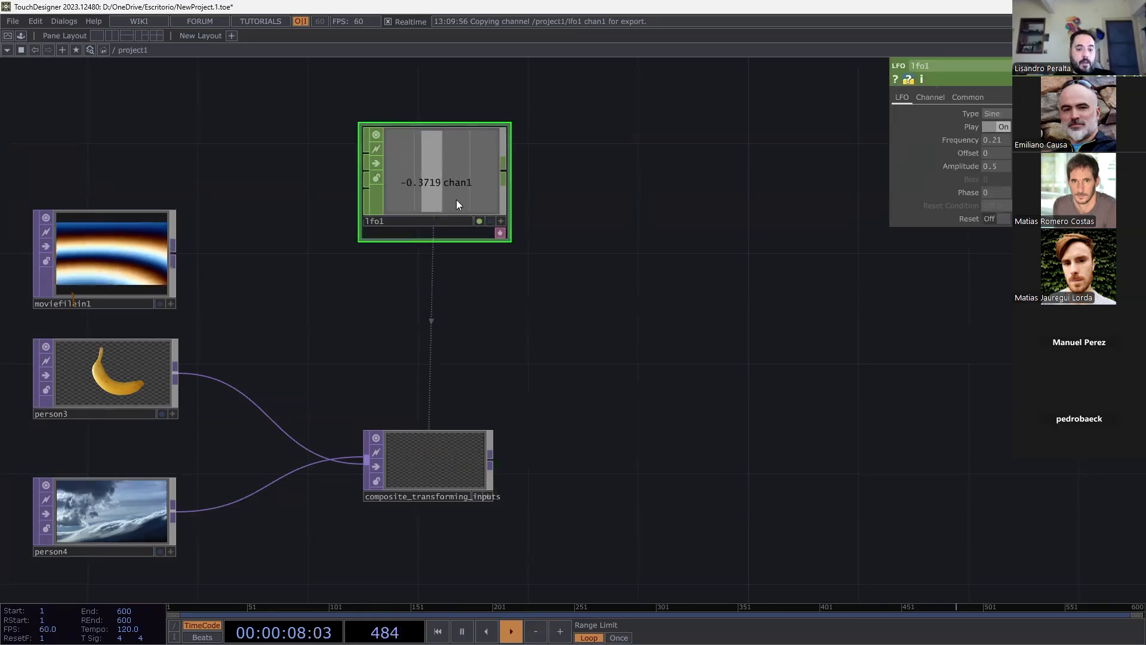
key("ctrl+v")
left_click_drag(421, 434, 751, 268)
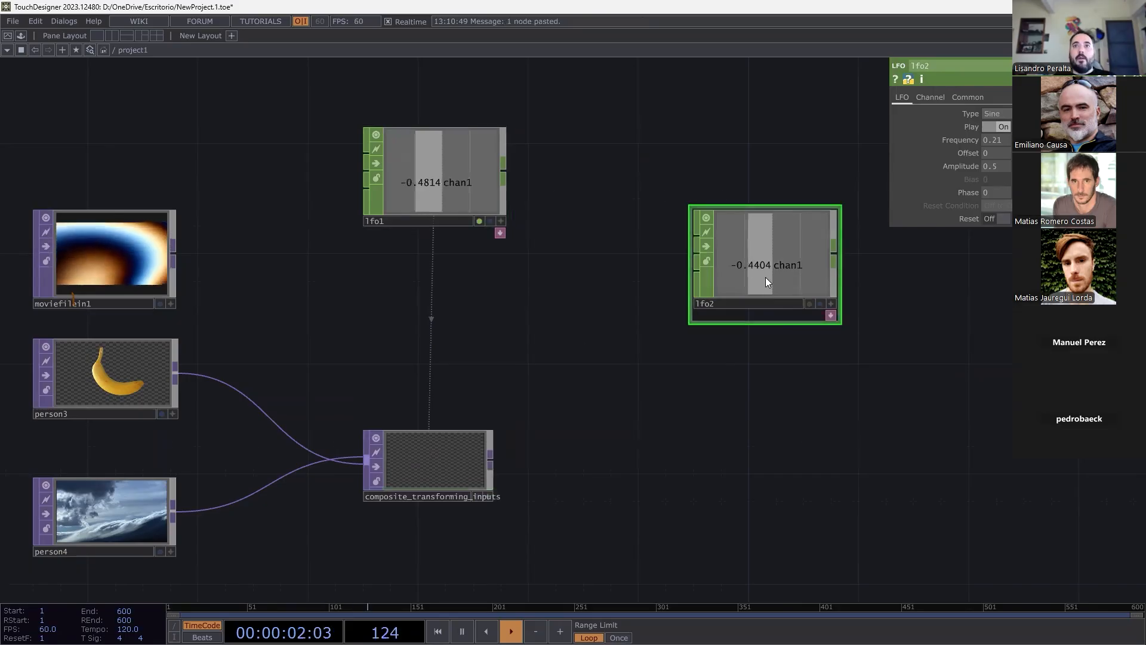
Change composite_transforming_inputs' Translate ty expression to add lfo2's channel to op('lfo1')['chan1'], and review it.
left_click(457, 447)
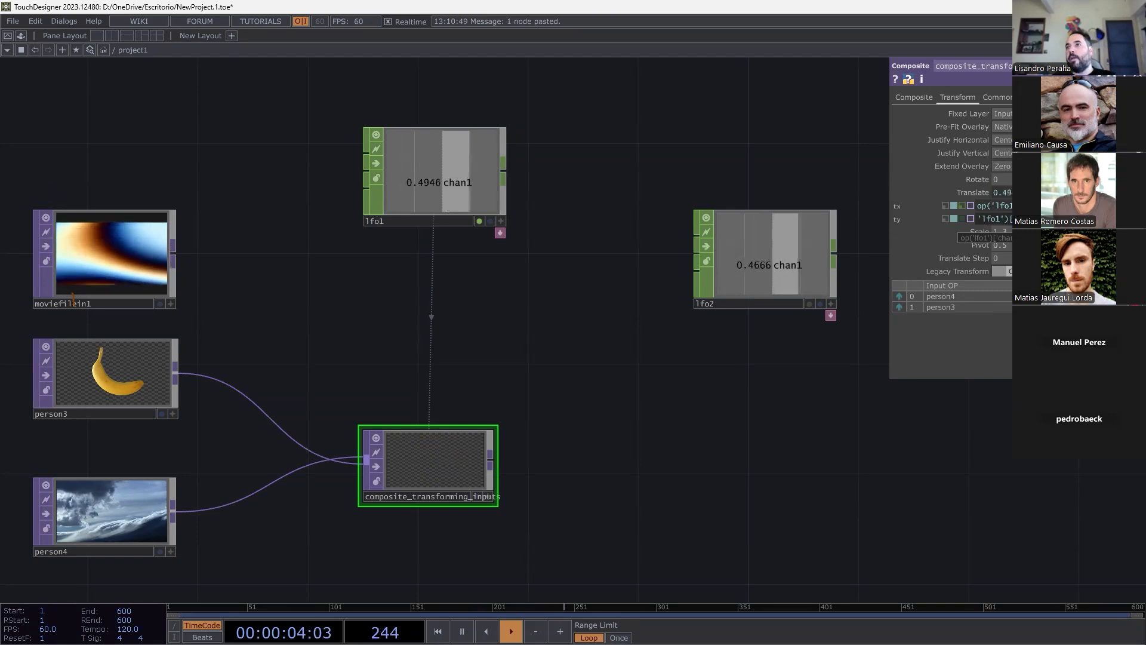
key("Return")
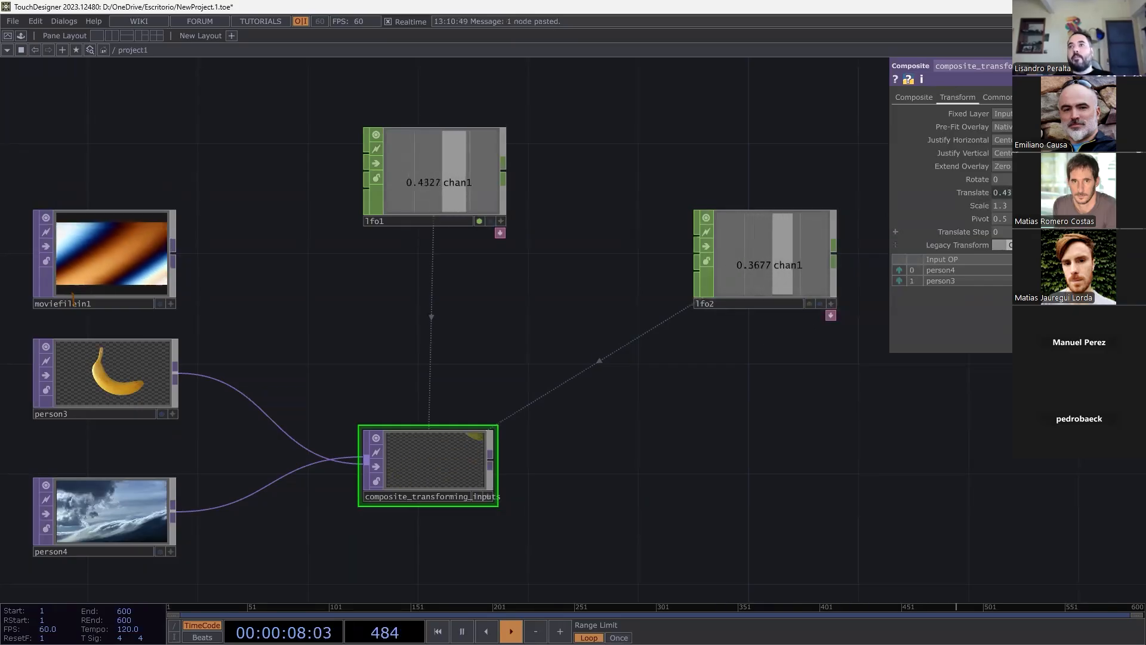
left_click(973, 192)
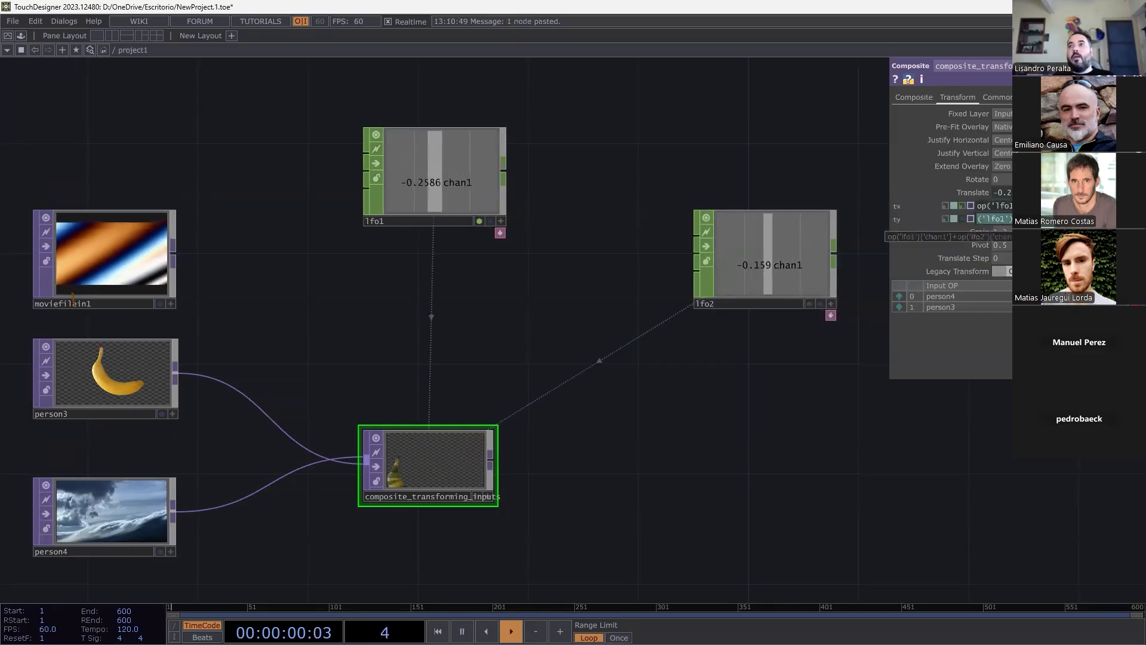
Raise lfo2's Frequency to 2.69, and select person3 to view its parameters.
left_click(748, 245)
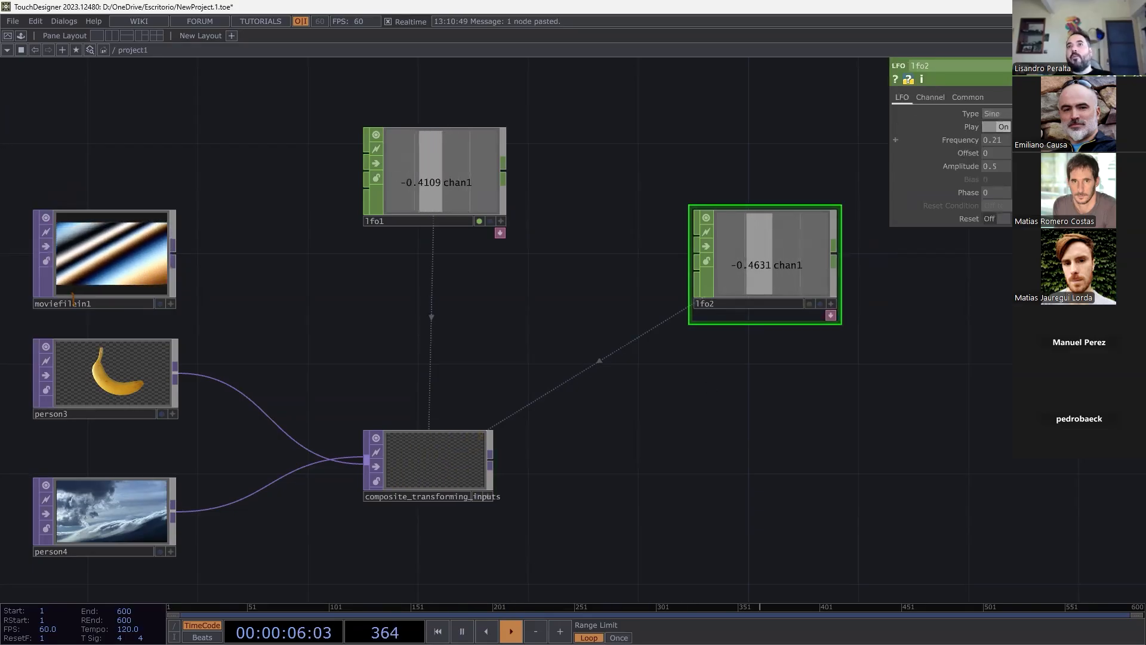
left_click_drag(991, 140, 1009, 140)
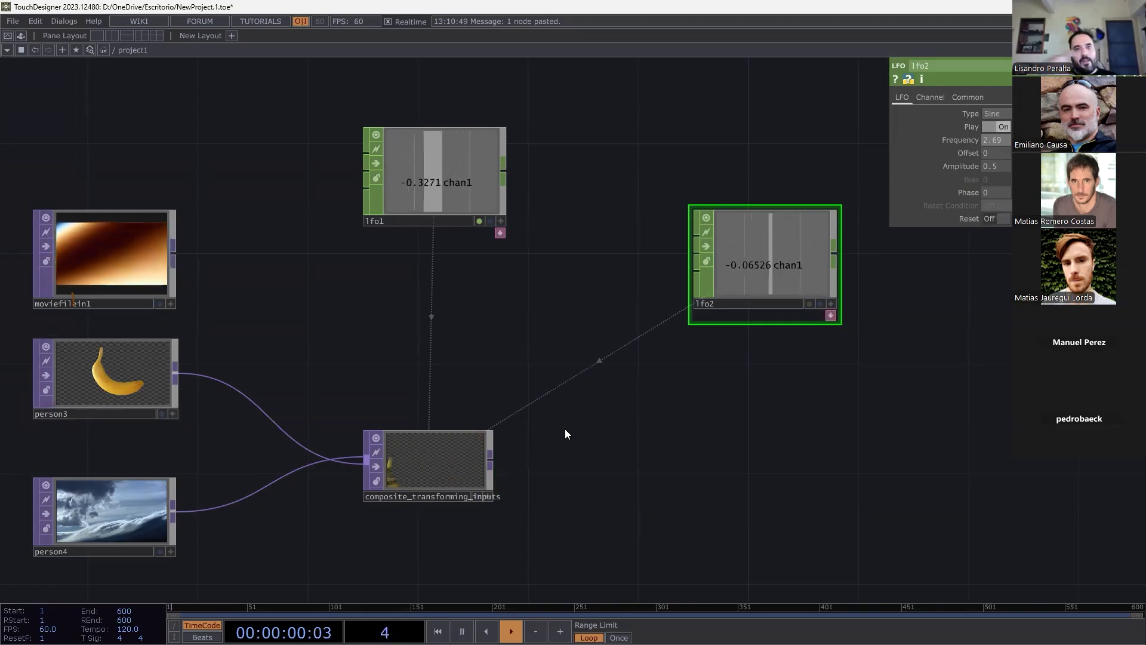
left_click(139, 378)
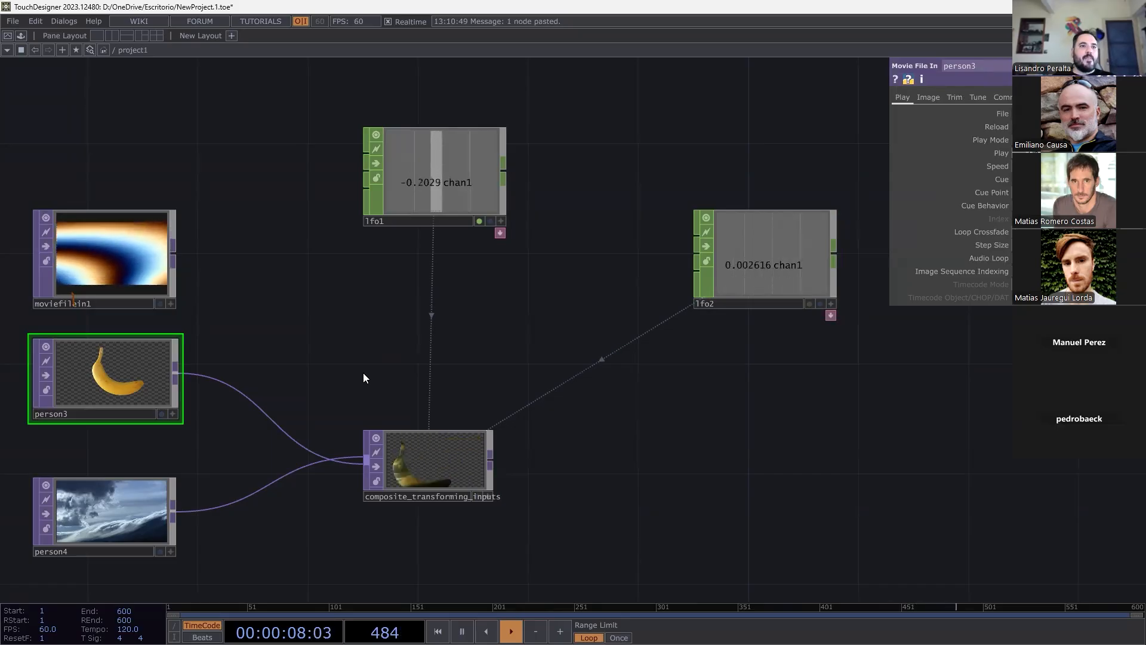
double_click(293, 336)
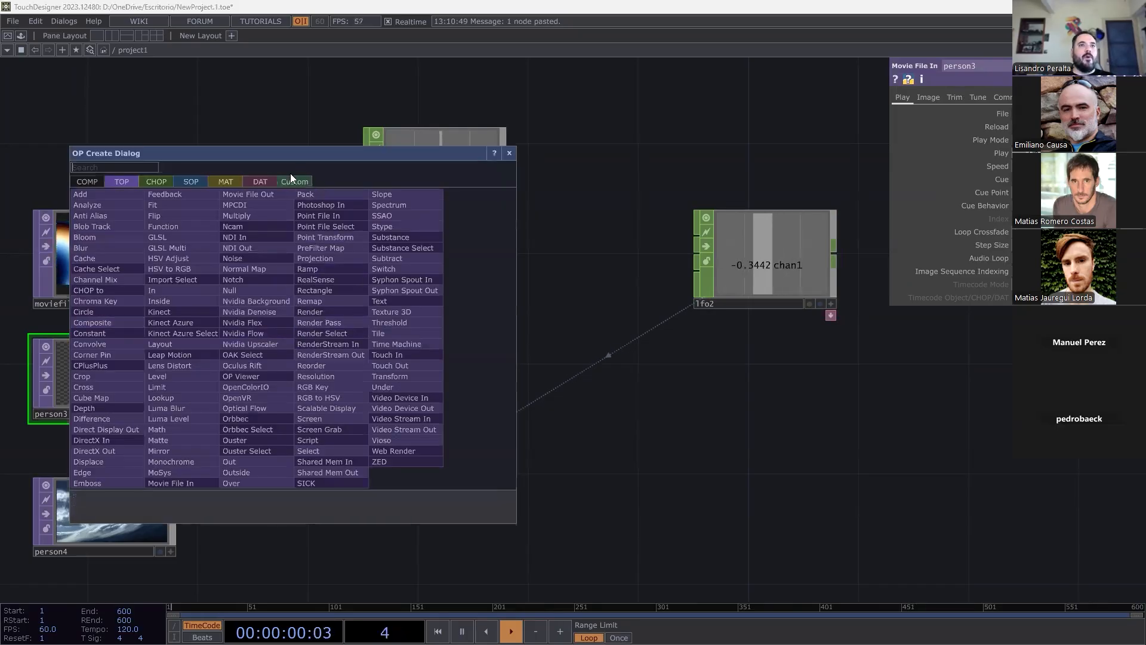
left_click(197, 485)
left_click(627, 337)
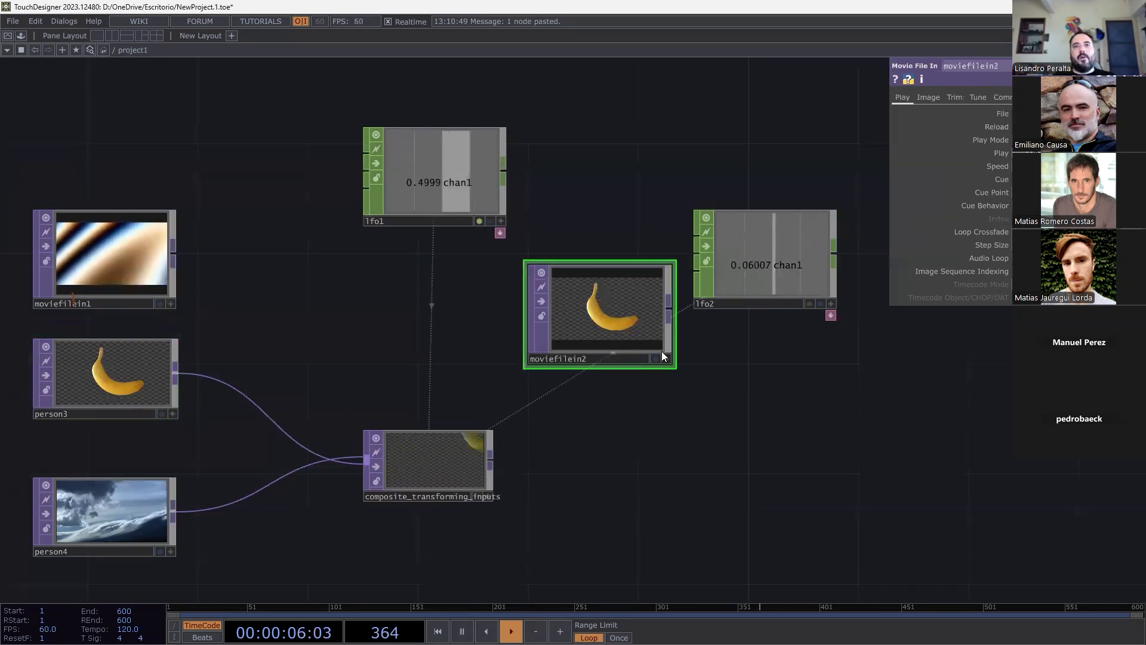
key("Delete")
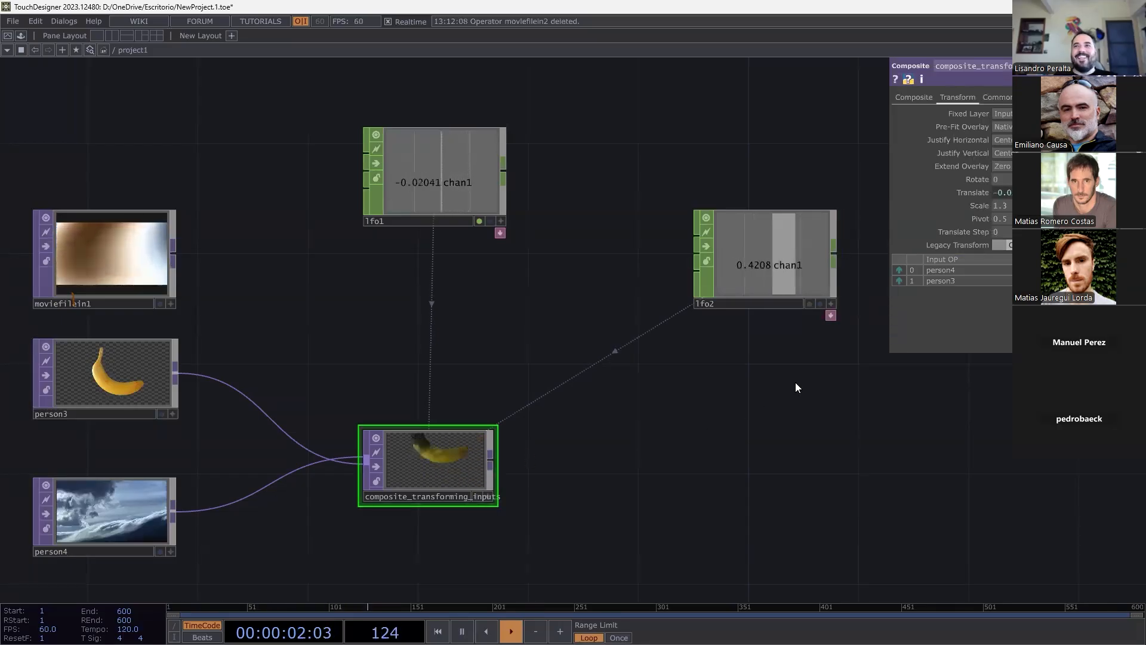
Delete the two LFO operators, lfo1 and lfo2, that drive the composite's translation.
left_click(972, 193)
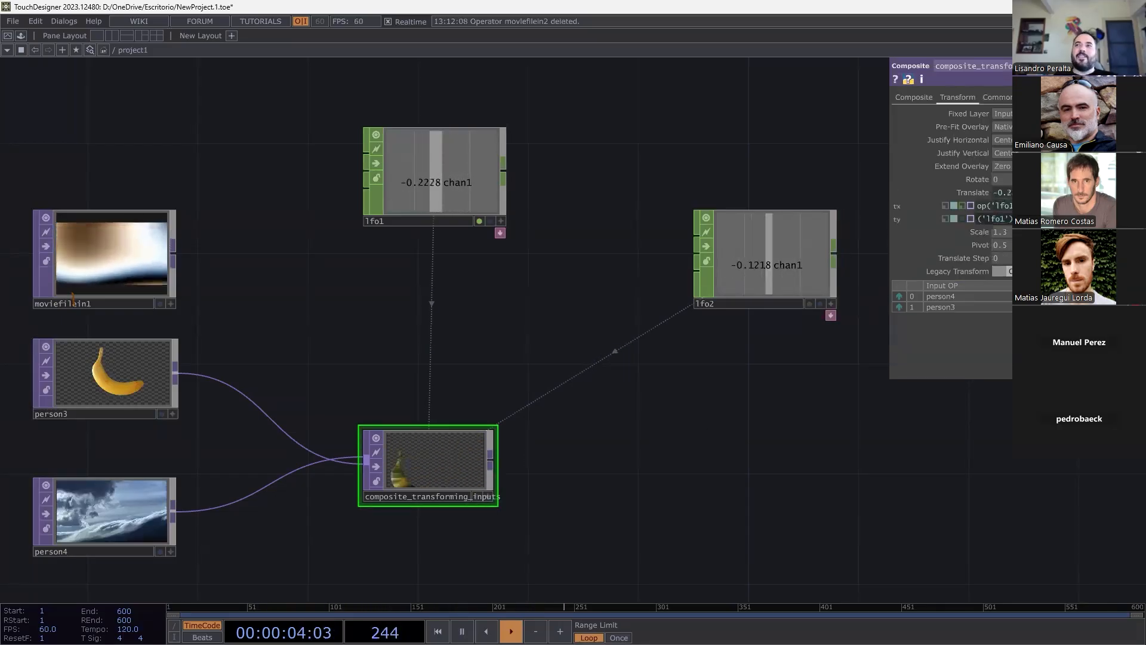
left_click_drag(547, 275, 351, 127)
key("Delete")
left_click(781, 264)
key("Delete")
Replace the tx and ty translate expressions of composite_transforming_inputs with 0.
left_click(460, 436)
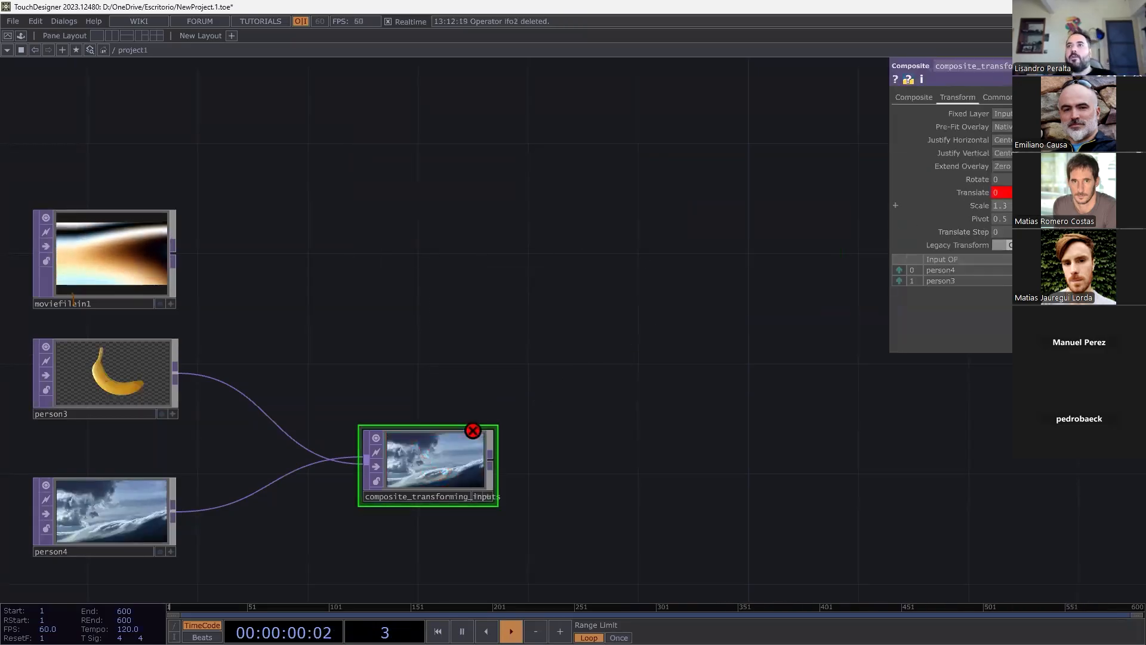
left_click(1068, 192)
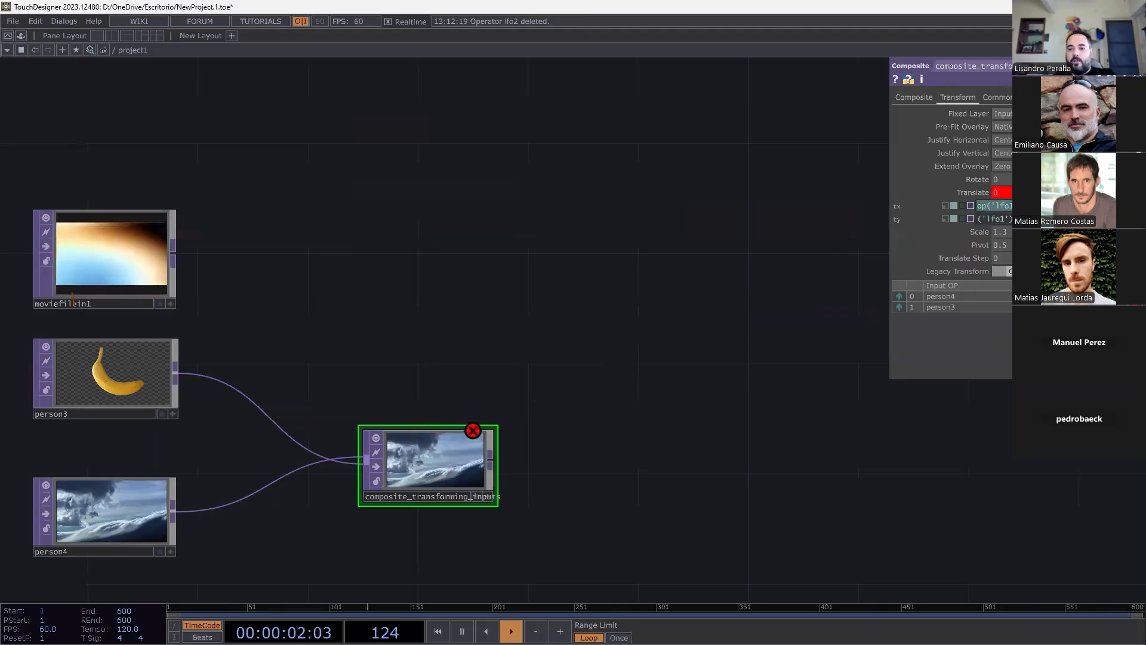
type("0")
key("Tab")
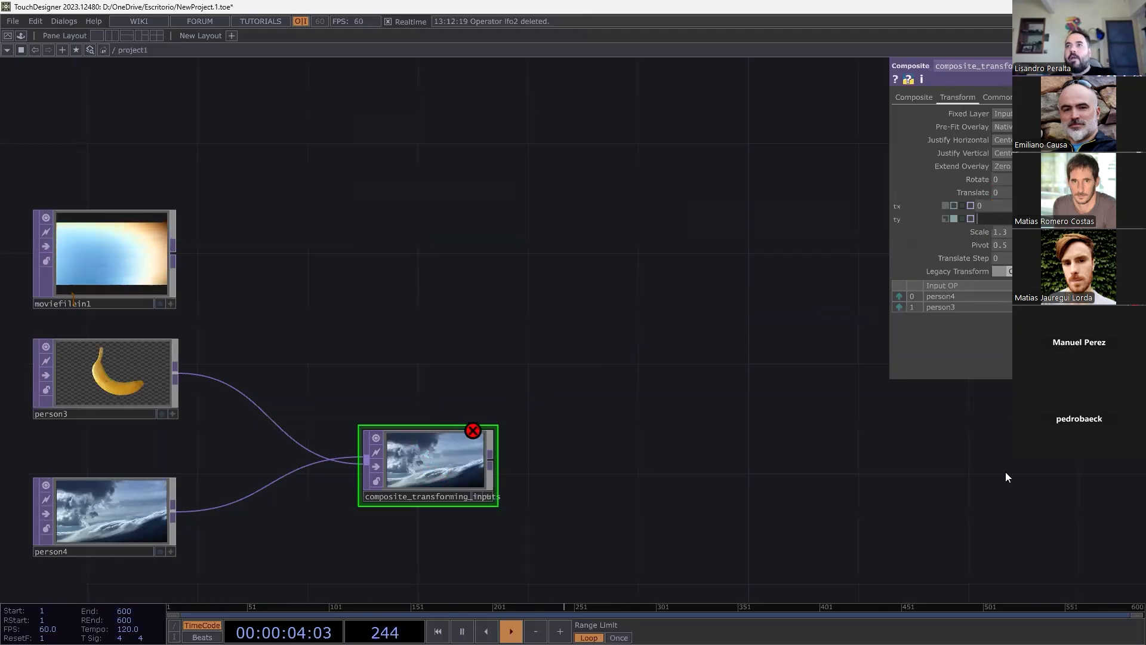
type("0")
key("Return")
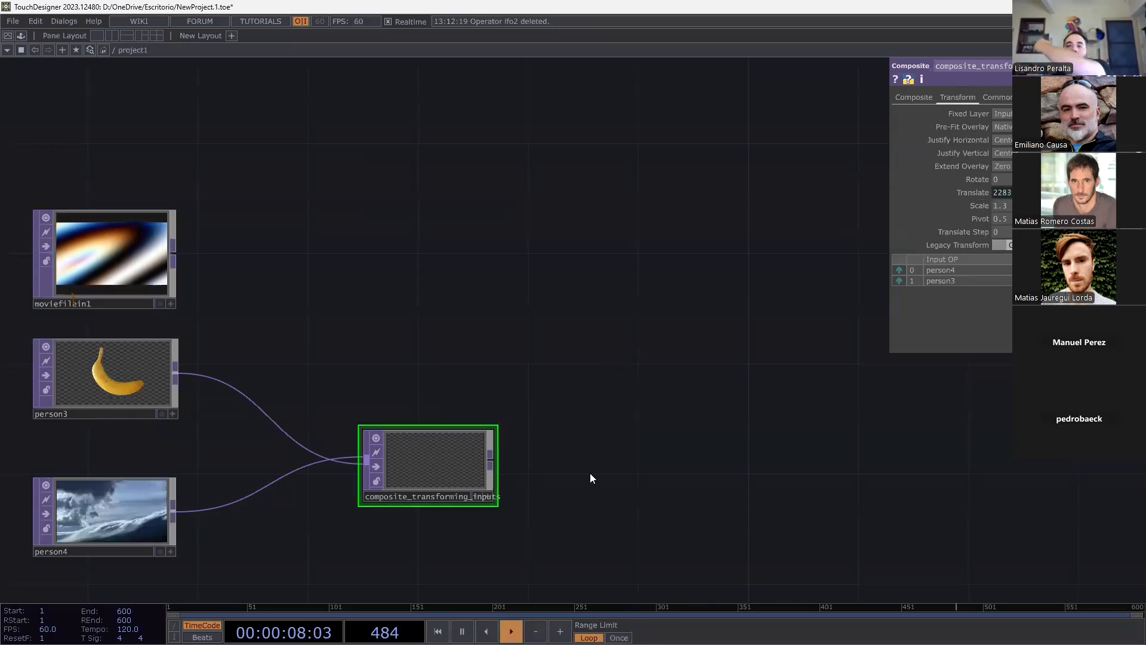
Examine the expression that drives the tx translate value of composite_transforming_inputs.
left_click(1016, 193)
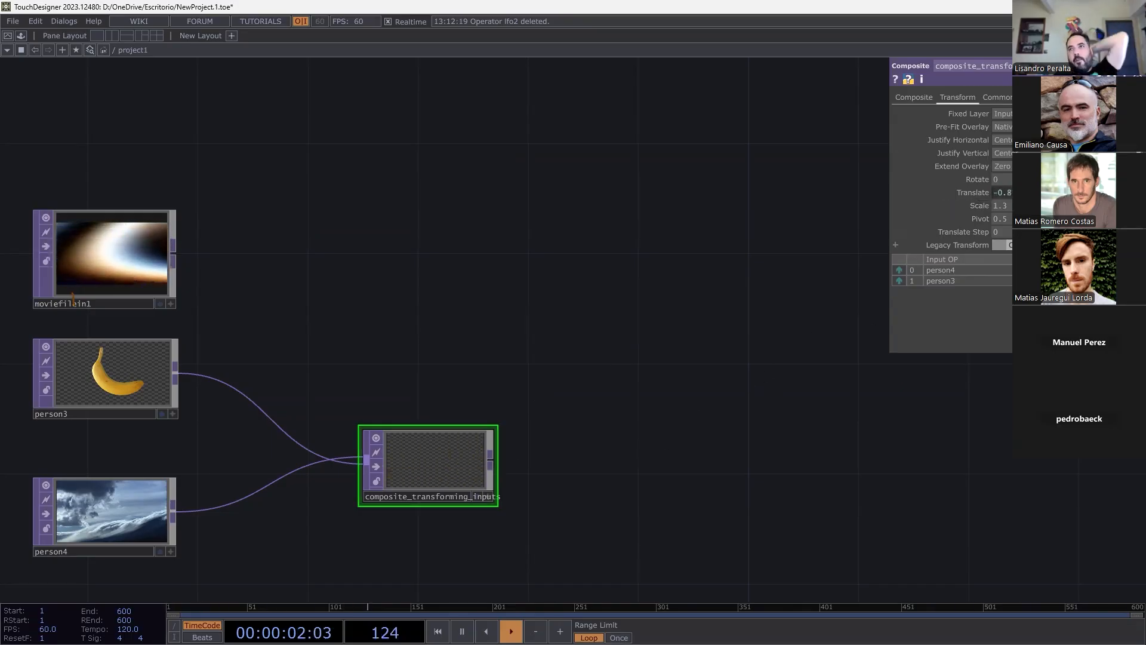
left_click(895, 192)
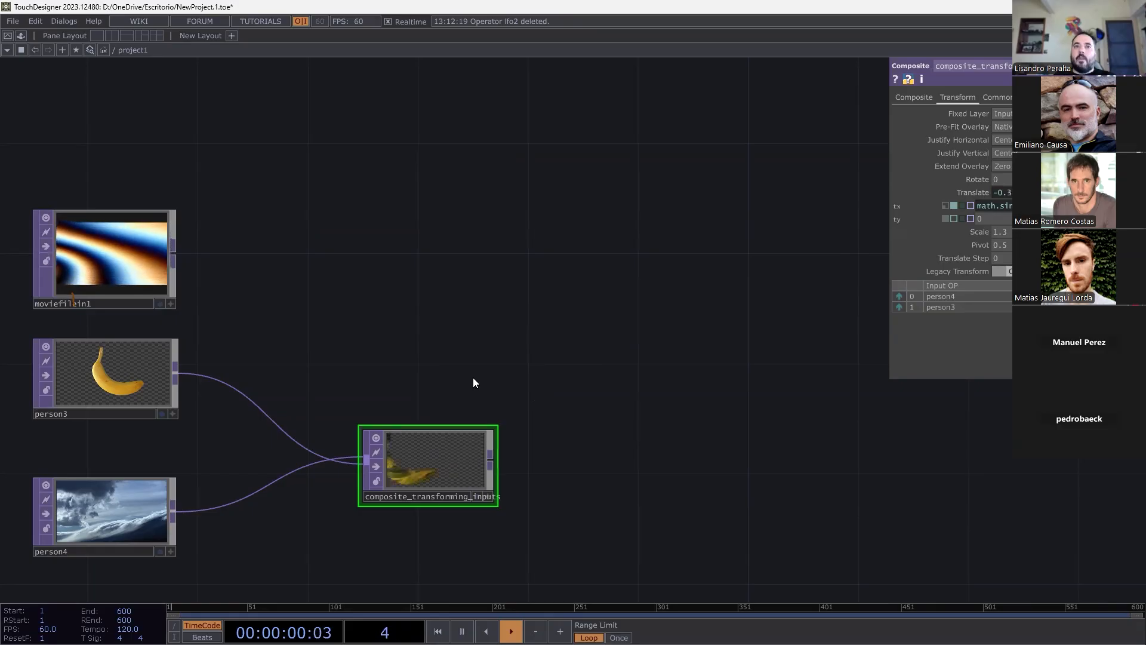
left_click(973, 193)
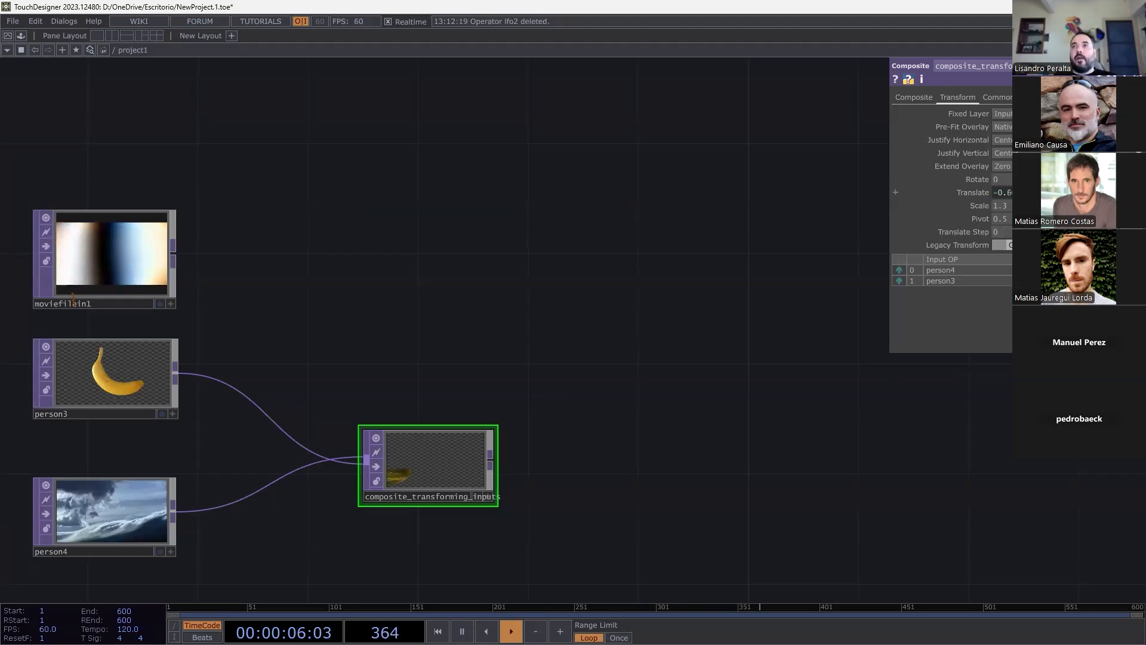
left_click(973, 192)
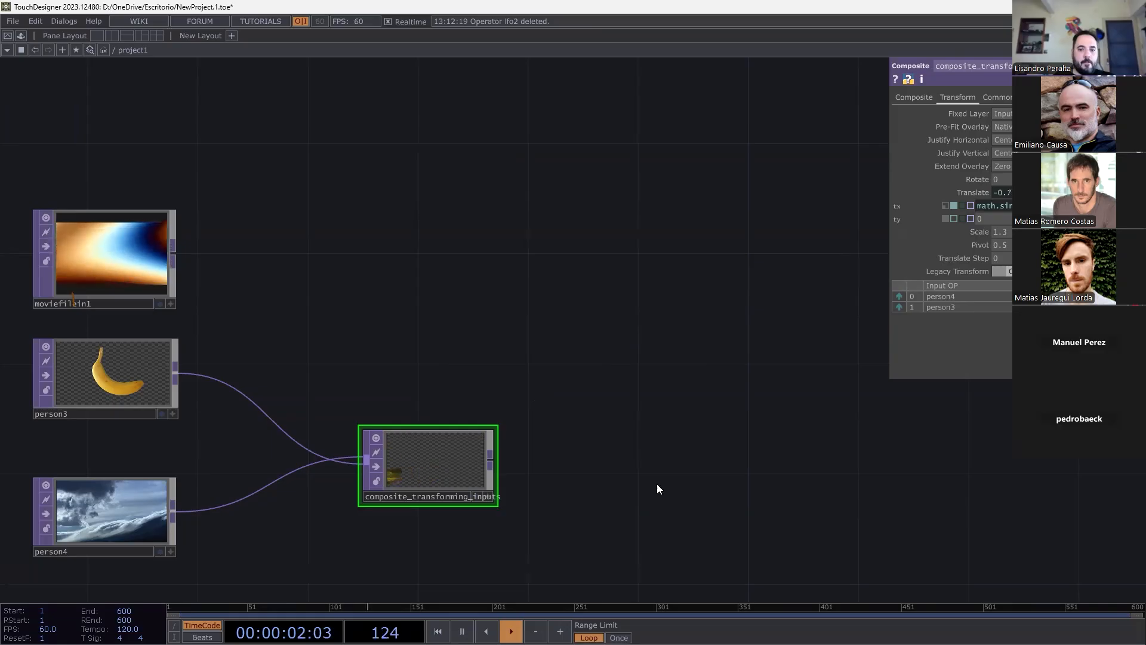
Clear the network by deleting composite_transforming_inputs, moviefilein1, person3 and person4.
scroll(657, 507, "down", 2)
scroll(656, 507, "up", 4)
left_click_drag(530, 460, 744, 458)
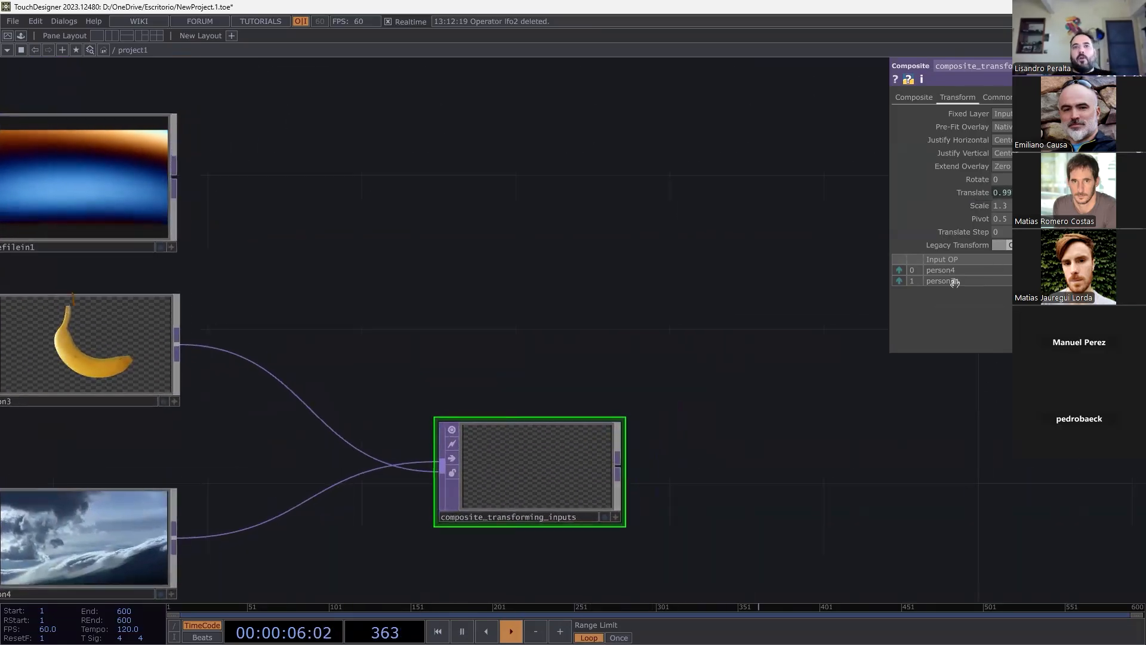
key("h")
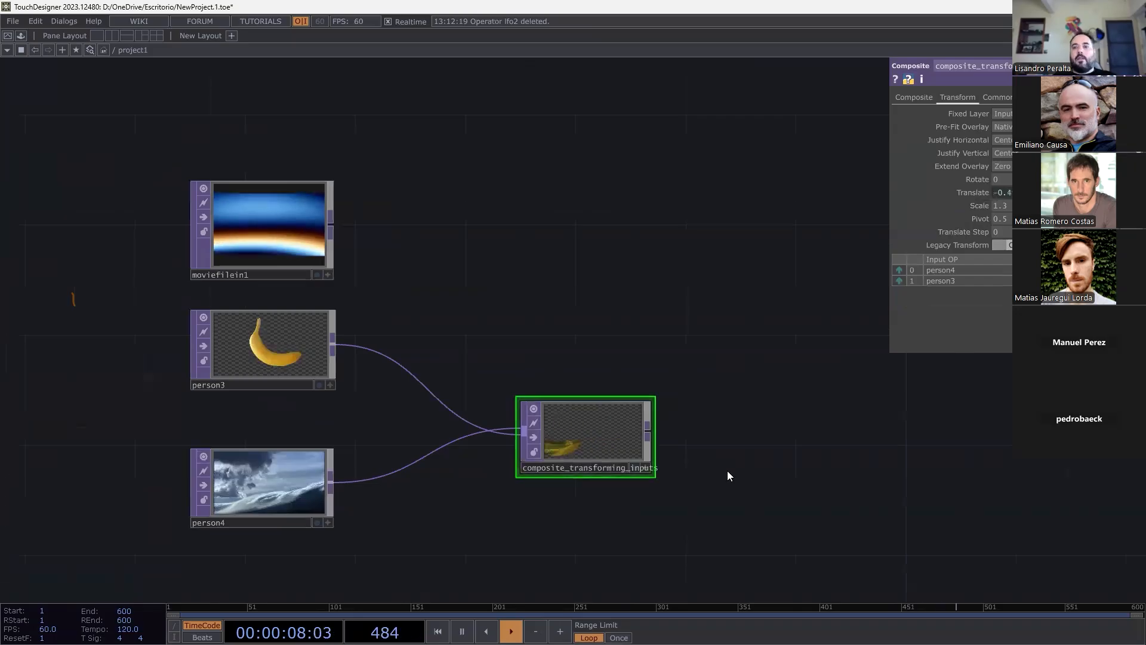
key("Delete")
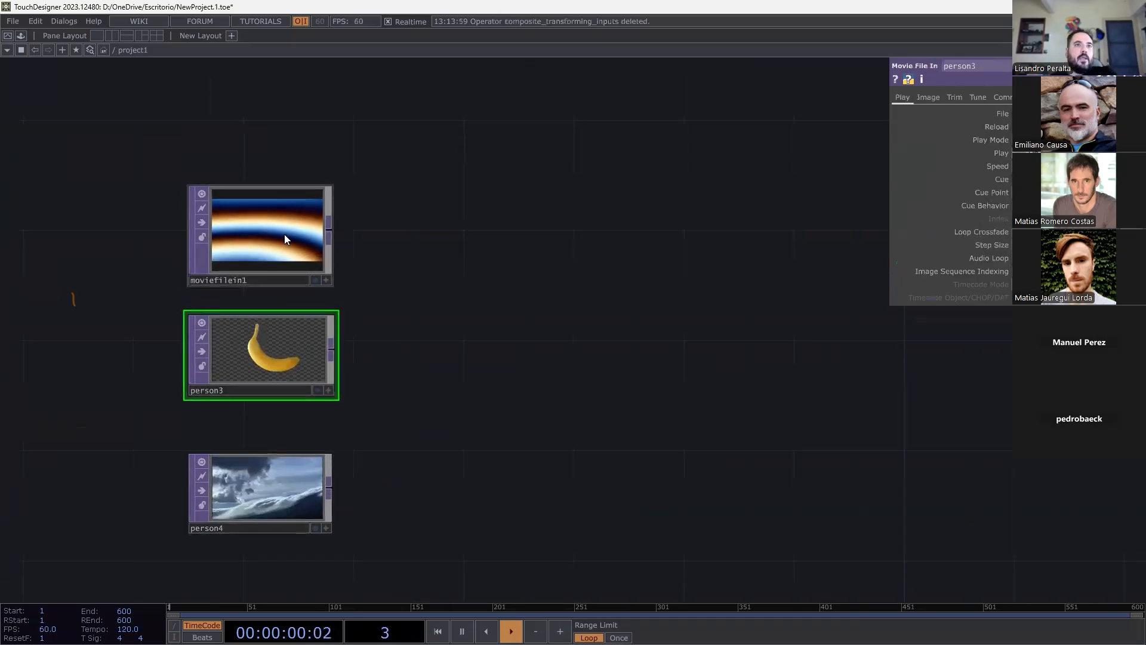
left_click(284, 234)
key("Delete")
left_click(273, 344)
key("Delete")
left_click(270, 466)
key("Delete")
Add a Movie File In TOP to the empty network.
key("Tab")
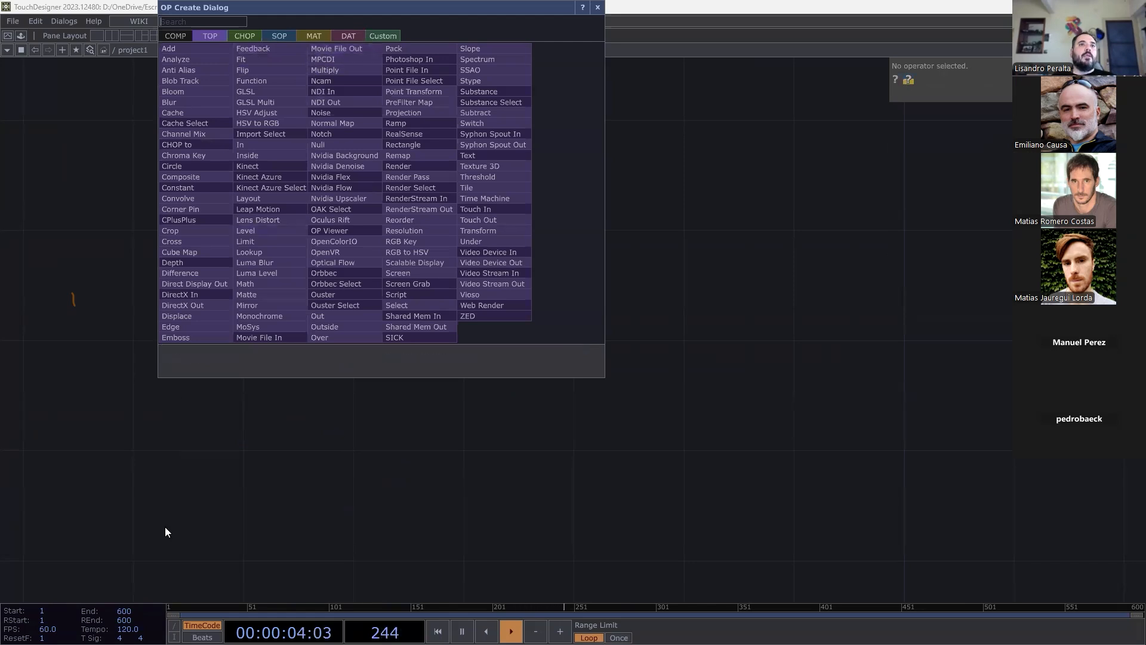
left_click(281, 339)
left_click(311, 408)
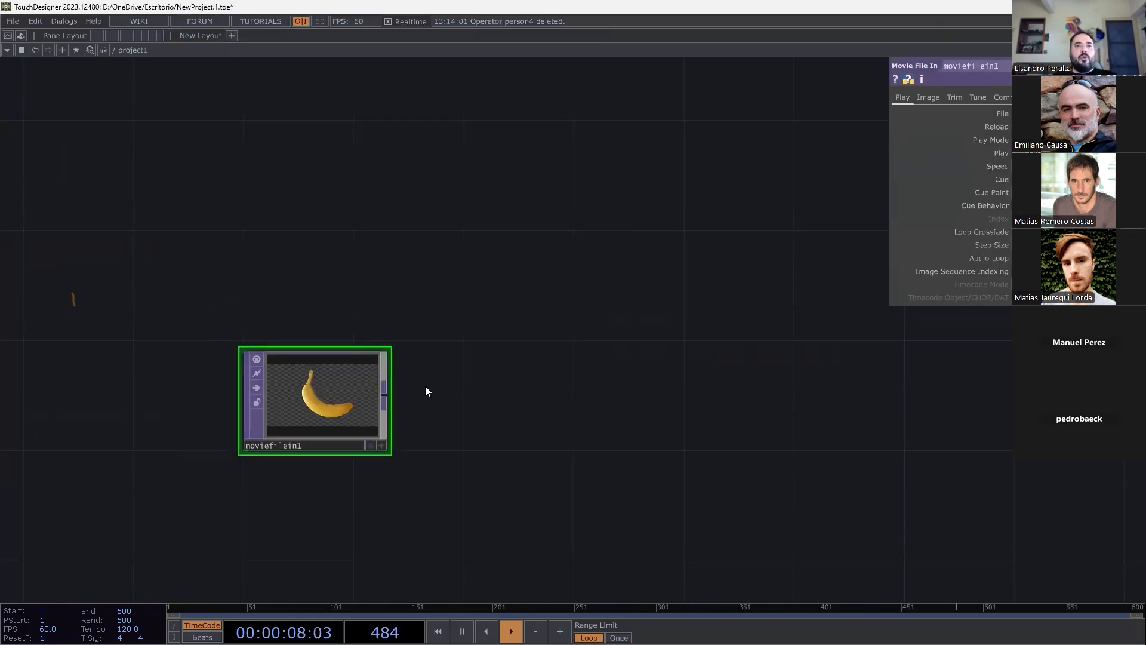
double_click(476, 392)
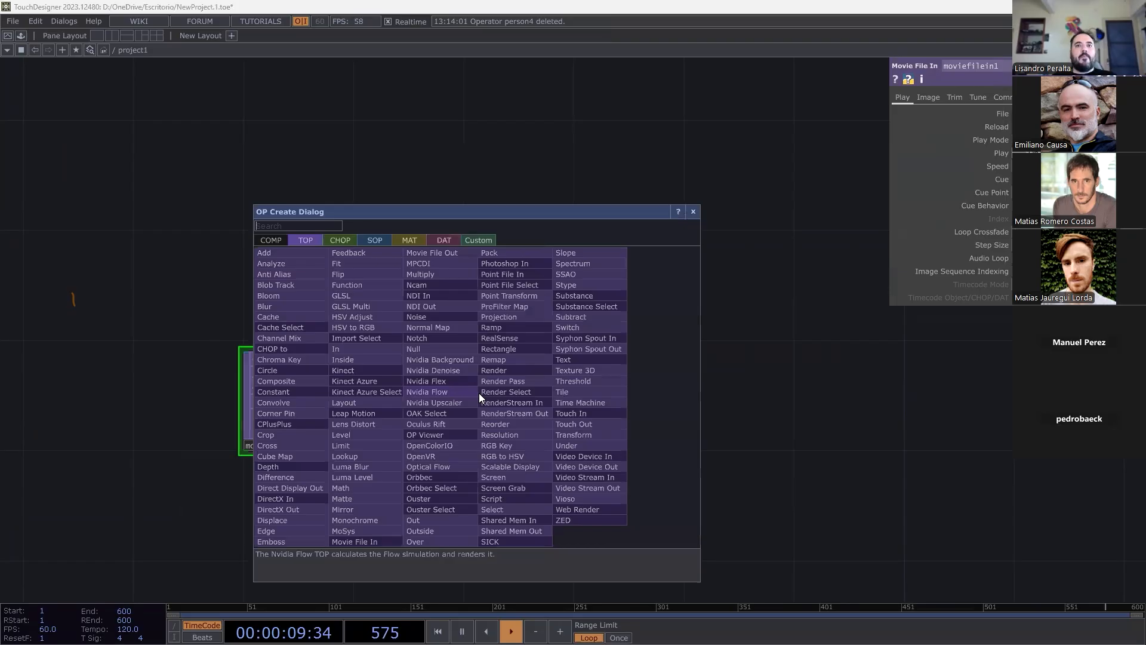
left_click(725, 410)
double_click(535, 331)
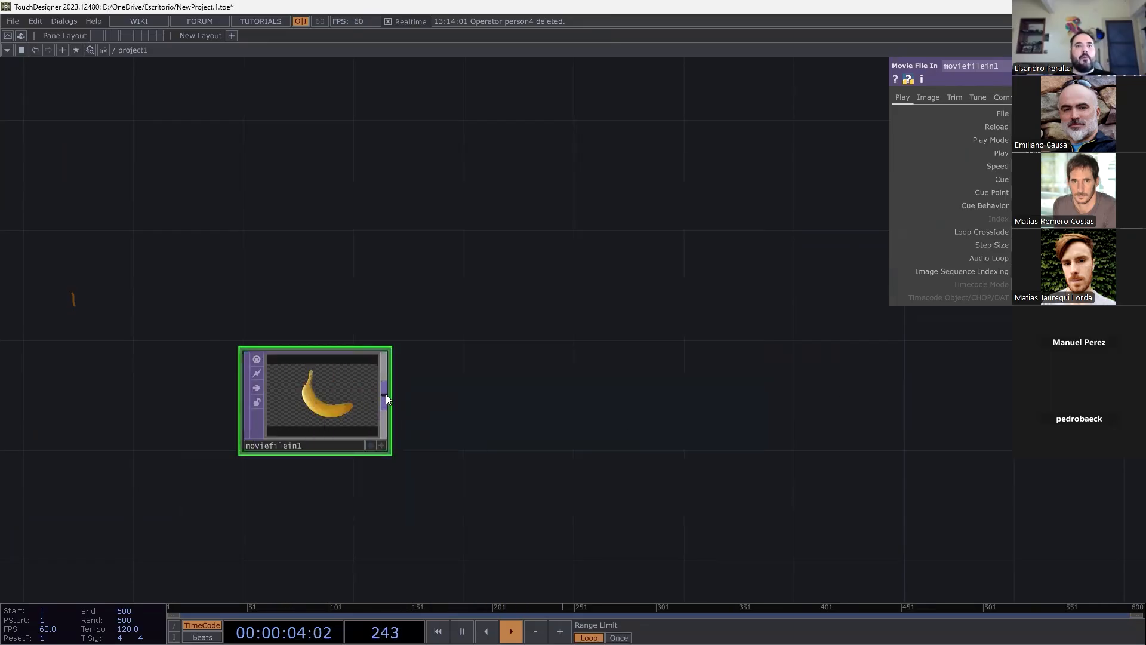
Add a Transform TOP fed by the output of the Movie File In.
left_click(383, 396)
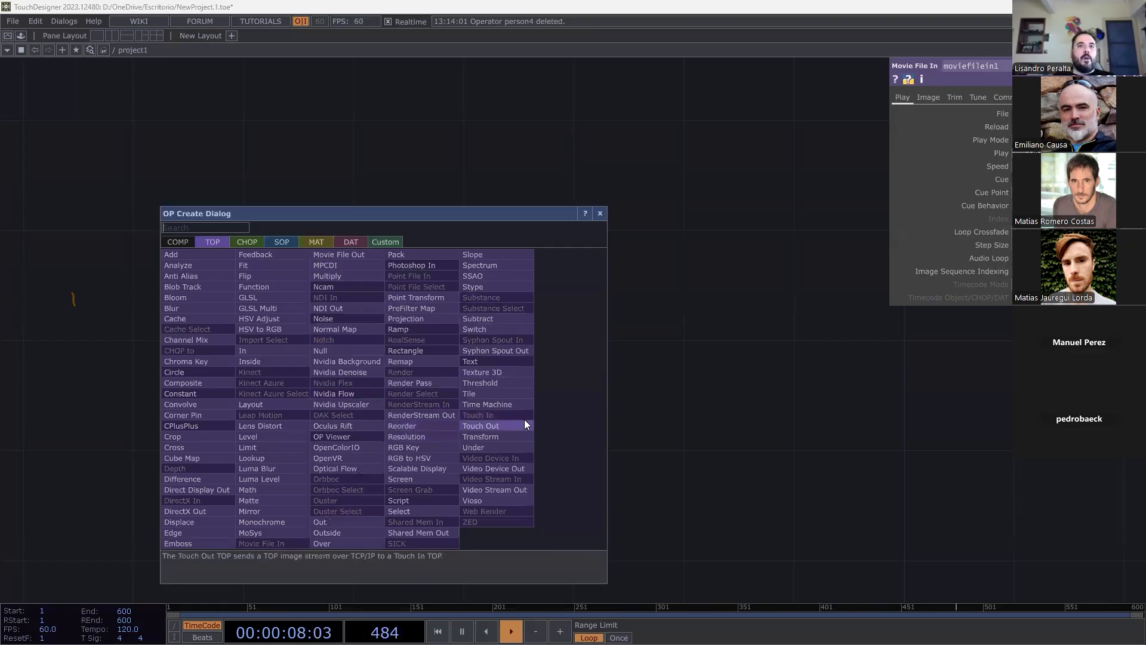
left_click(513, 436)
left_click(615, 407)
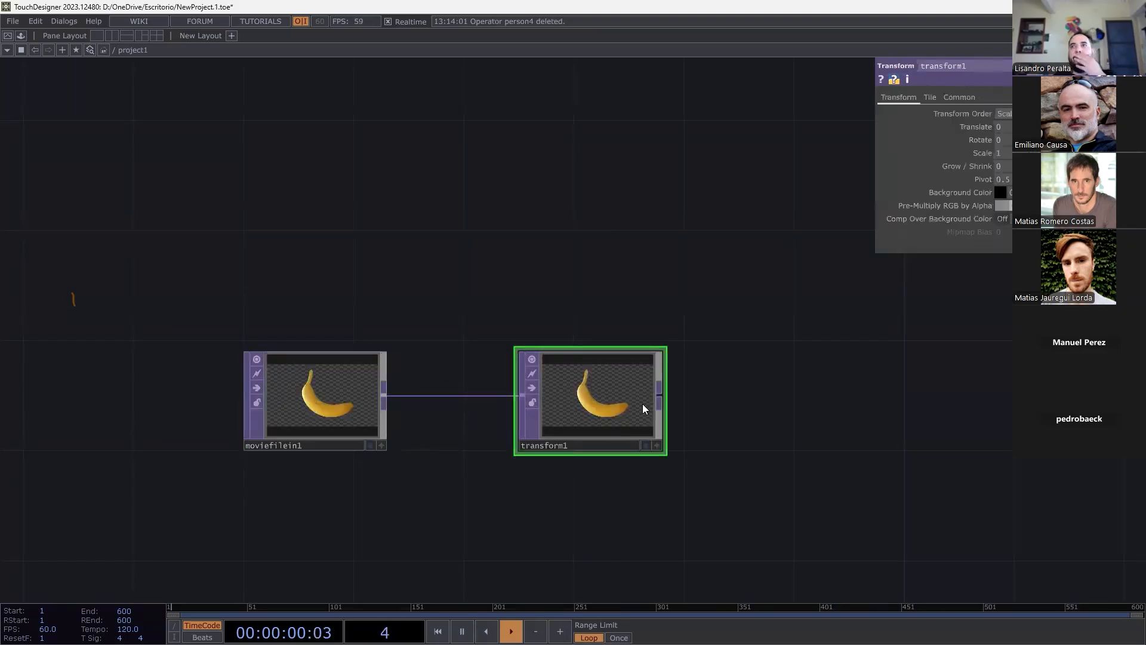
left_click(659, 394)
left_click(535, 253)
type("lfo")
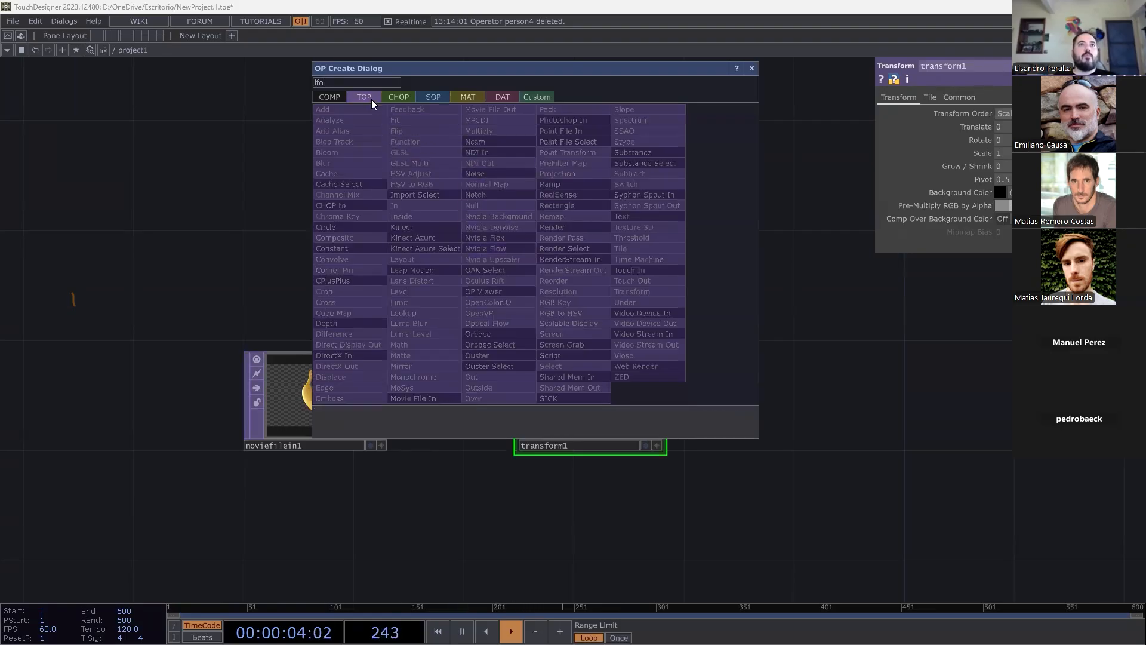
left_click(399, 98)
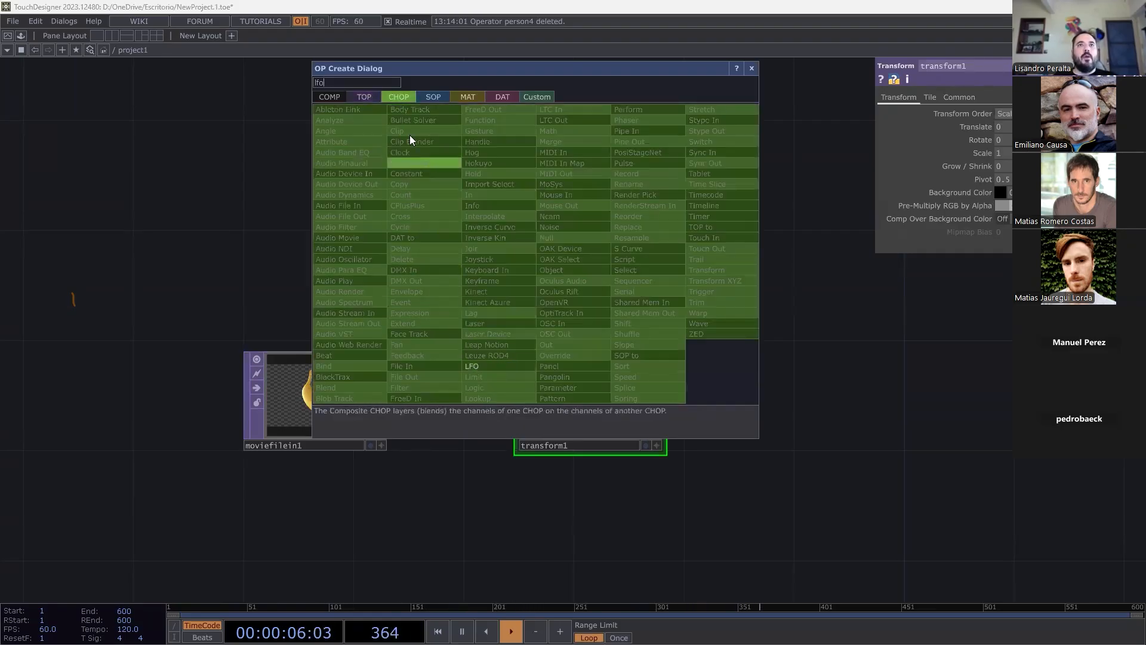
key("Escape")
Search the operator creation dialog for "lfo" and for "face", comparing the matches across operator families.
key("Tab")
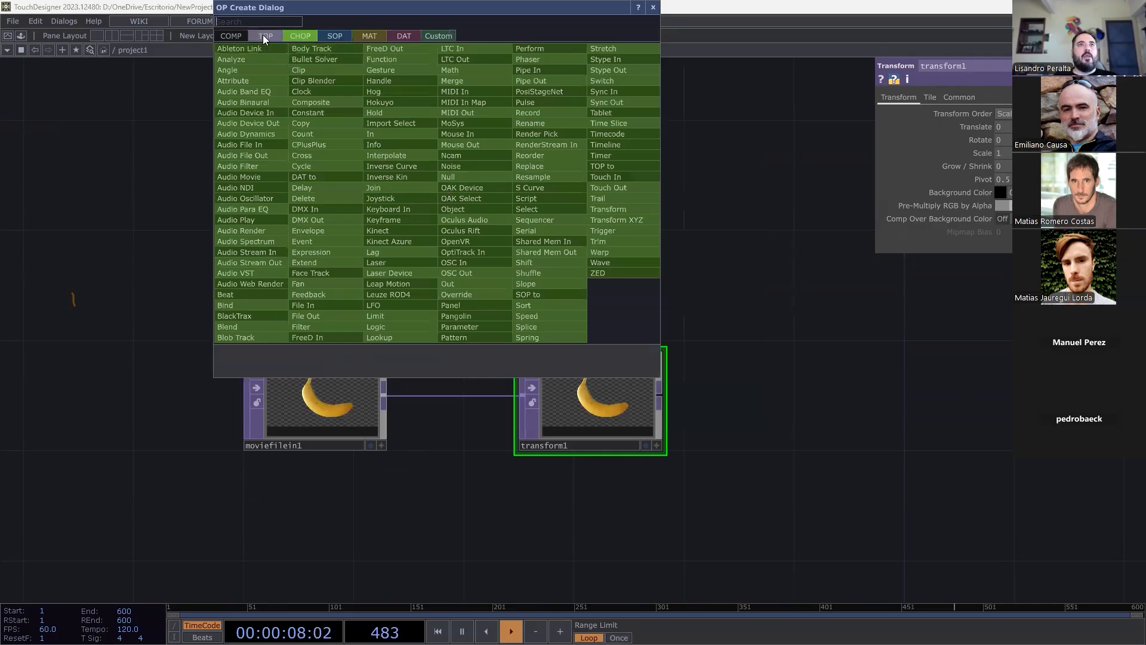
type("lfo")
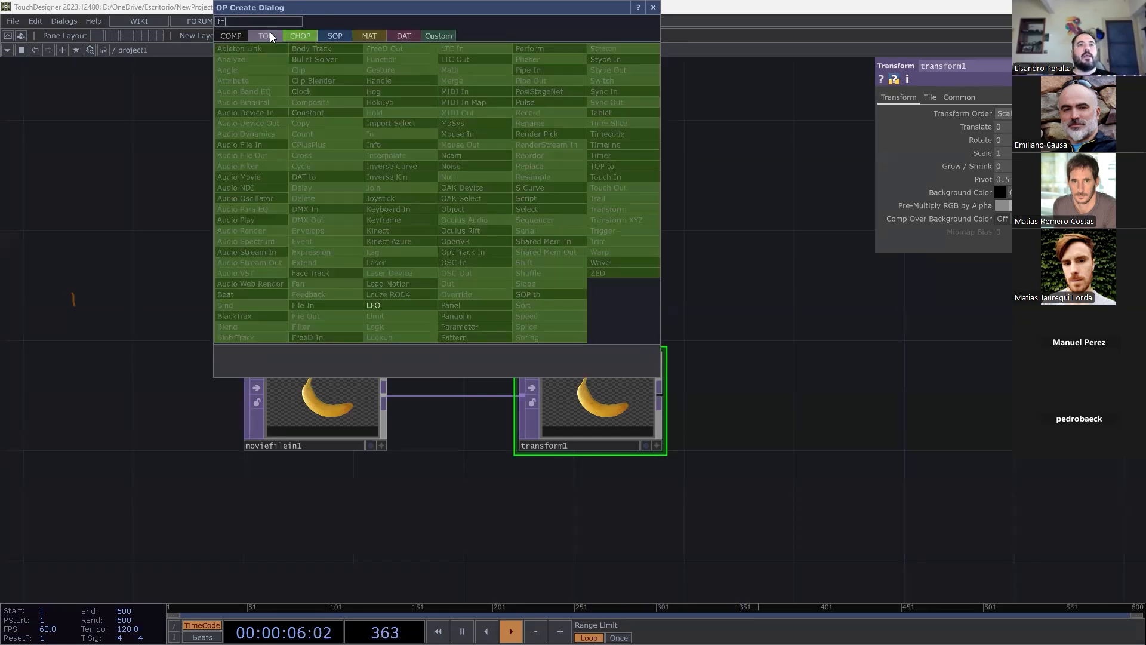
left_click(265, 22)
key("BackSpace")
key("BackSpace")
key("BackSpace")
type("face")
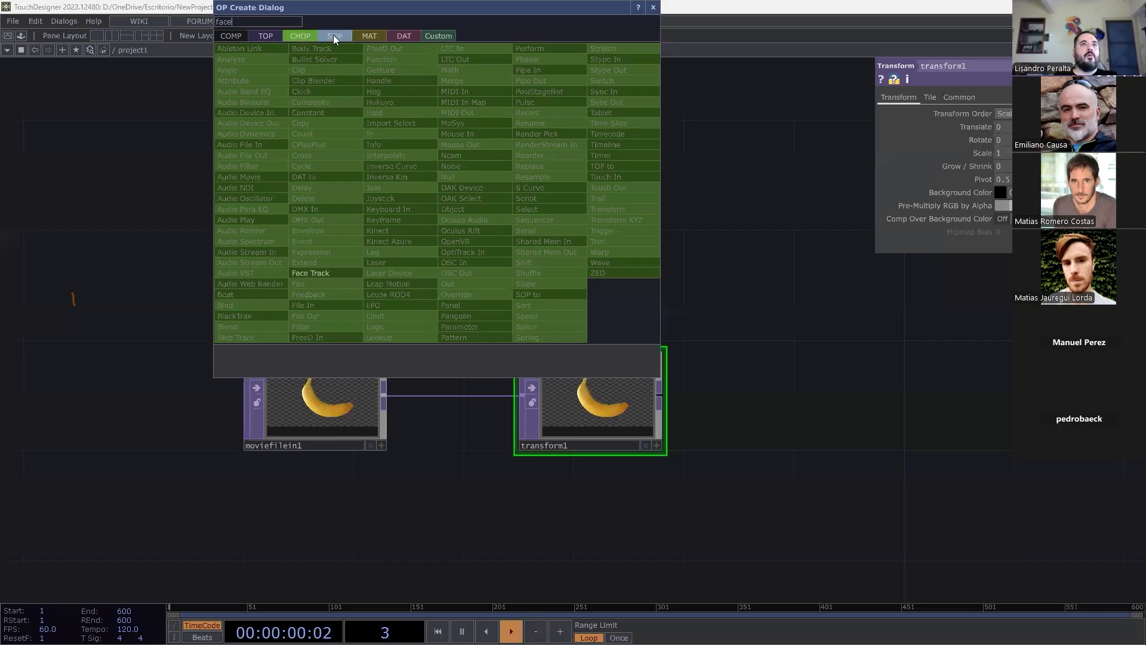
mouse_move(346, 35)
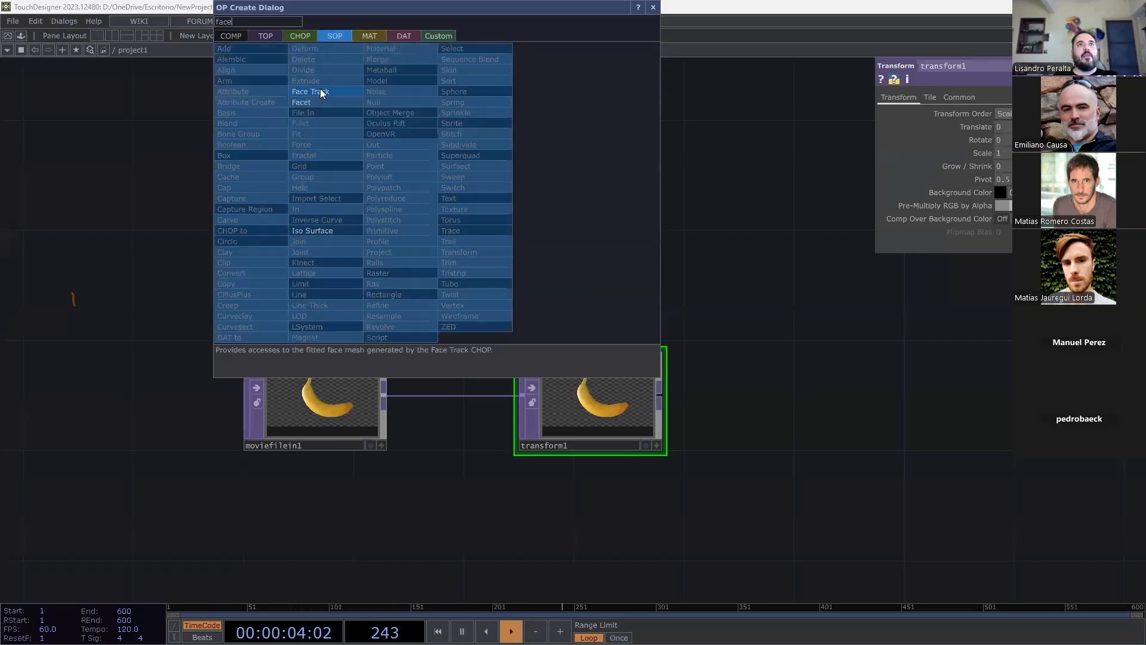
Find the LFO CHOP by searching "lfo" and place it above the Movie File In and Transform chain.
double_click(252, 22)
type("lfo")
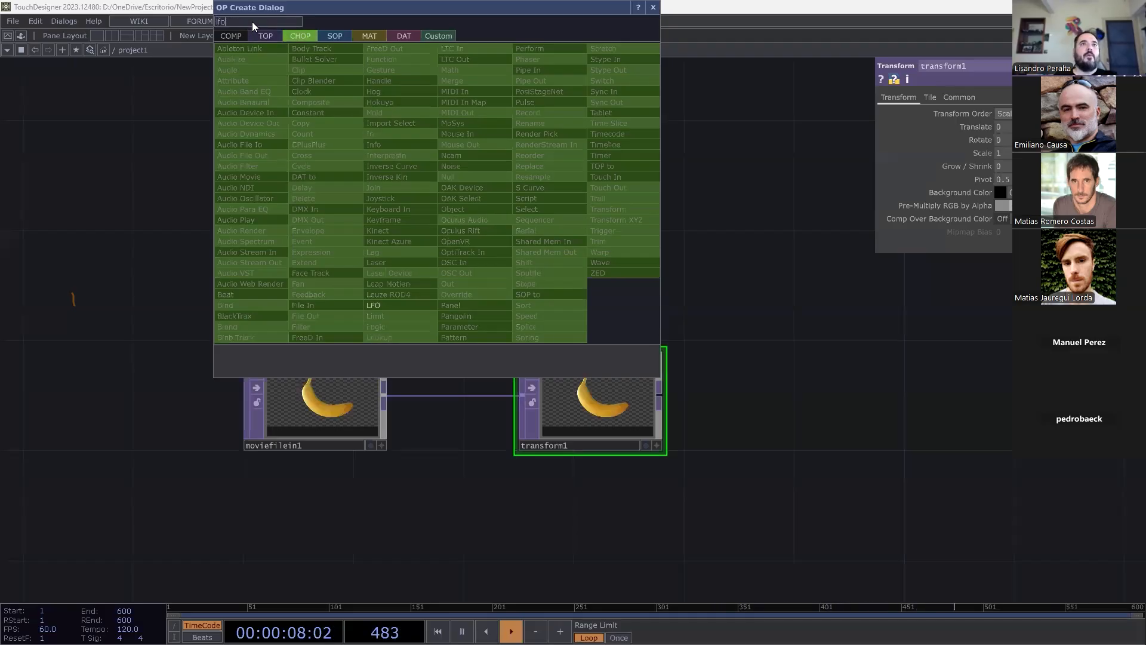
left_click(419, 307)
left_click(550, 210)
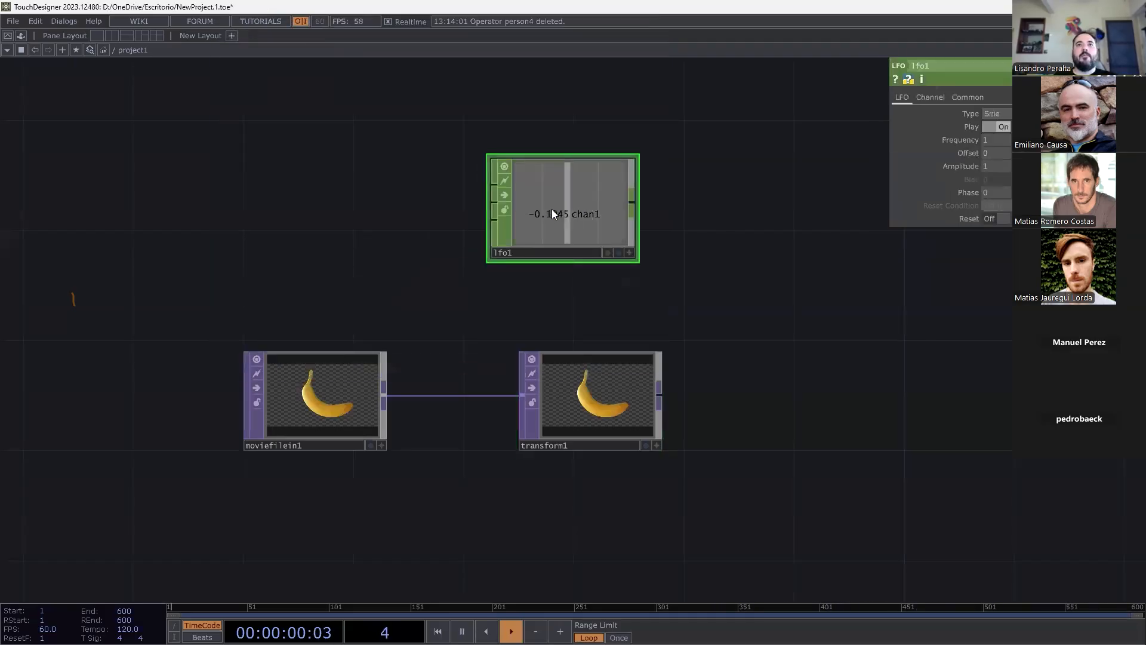
Connect a Null CHOP to the LFO's output and line both up above the Movie File In and Transform.
left_click_drag(579, 215, 413, 213)
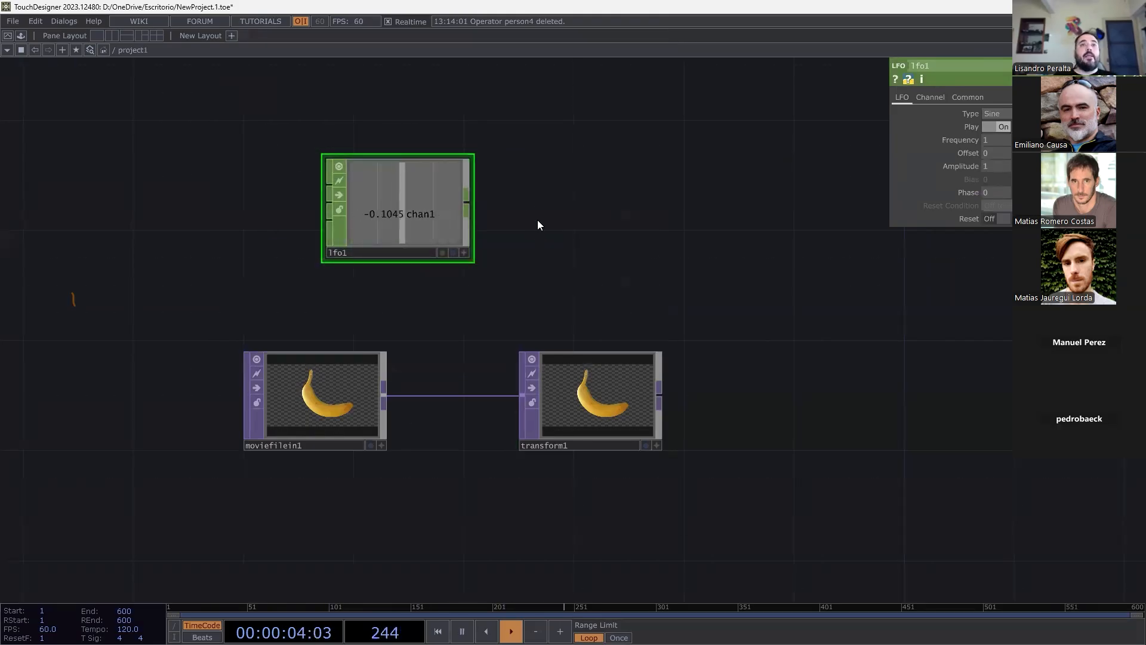
right_click(466, 206)
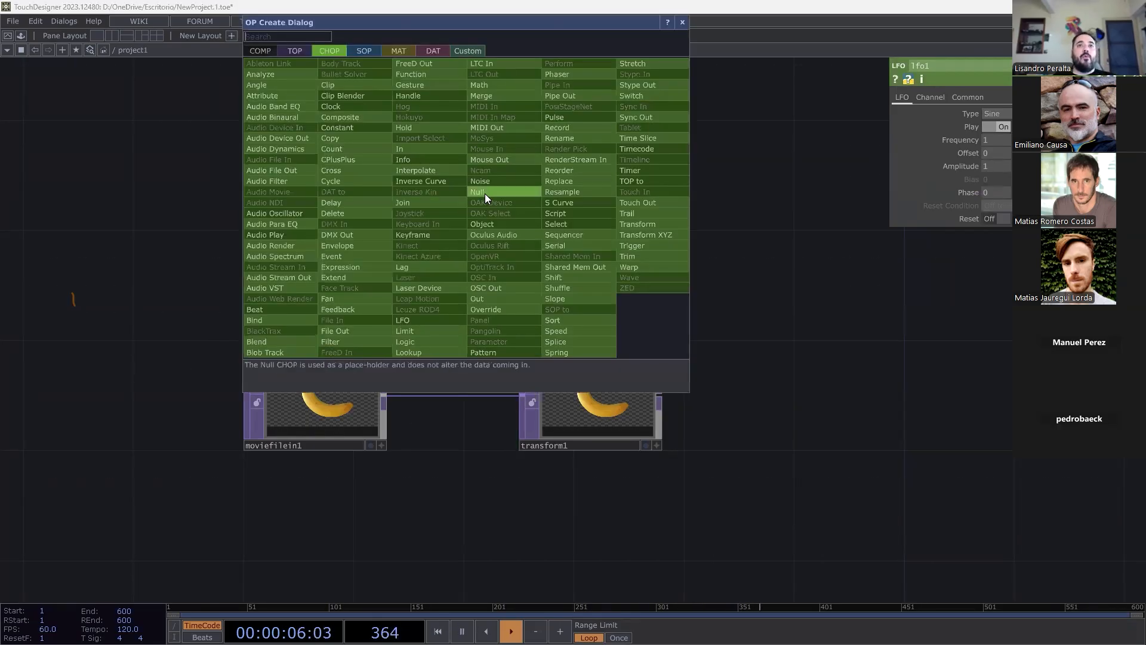
left_click(485, 194)
left_click(646, 212)
left_click_drag(372, 202, 290, 201)
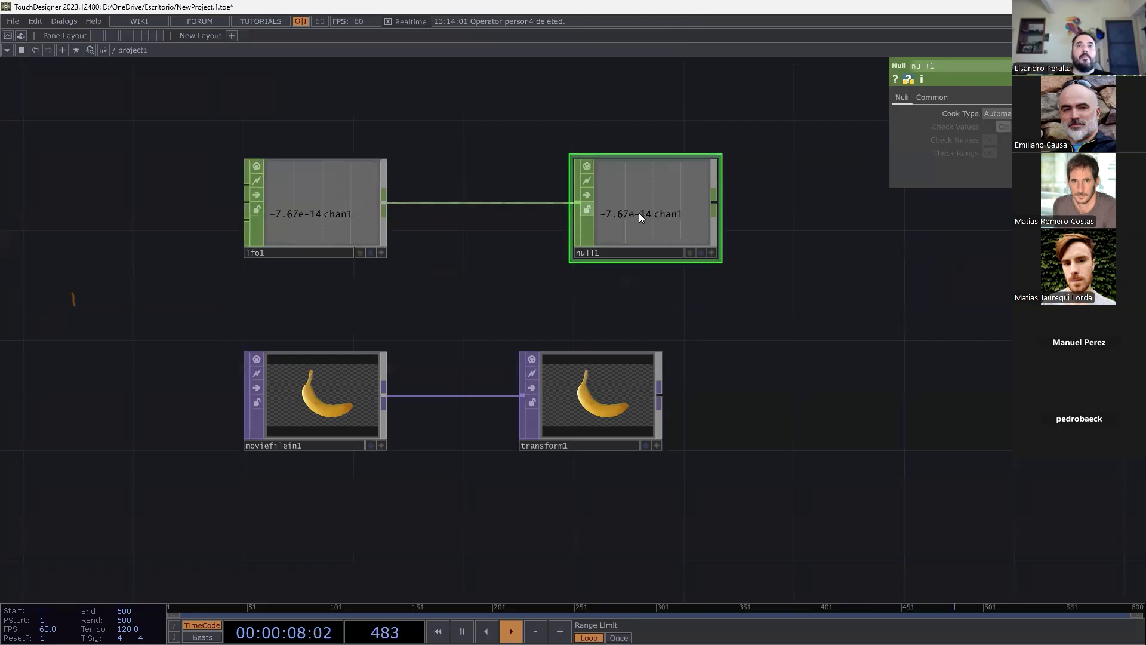
left_click_drag(638, 213, 583, 212)
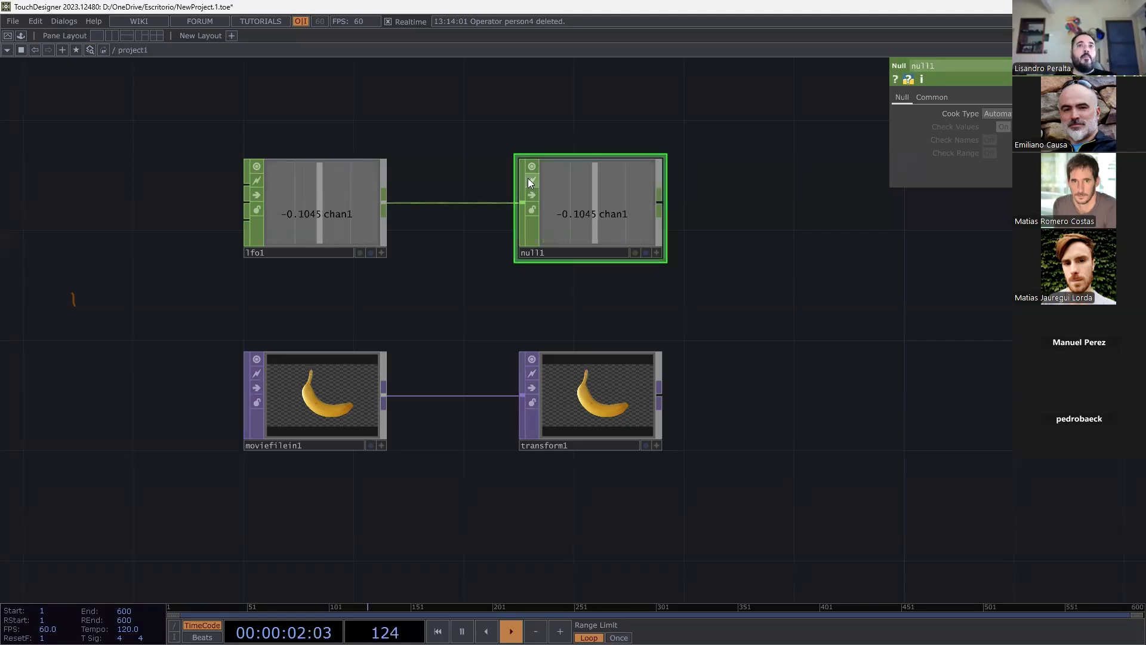
Move the LFO CHOP farther away from the Null CHOP to widen the gap between them.
left_click_drag(353, 200, 242, 200)
left_click(217, 216)
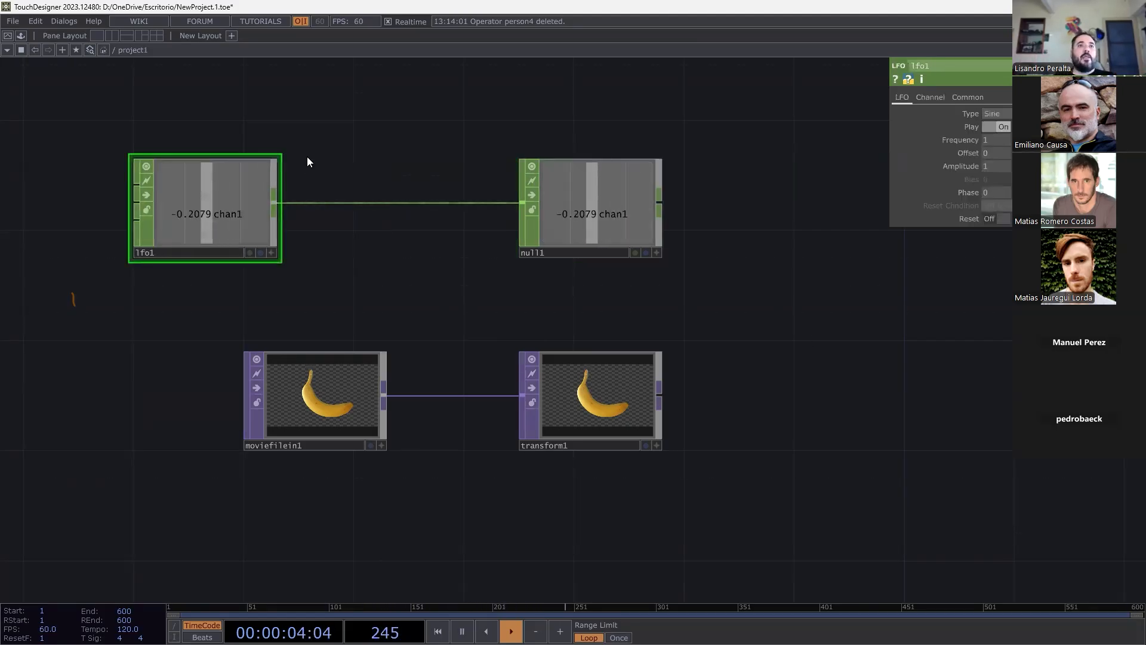
key("Tab")
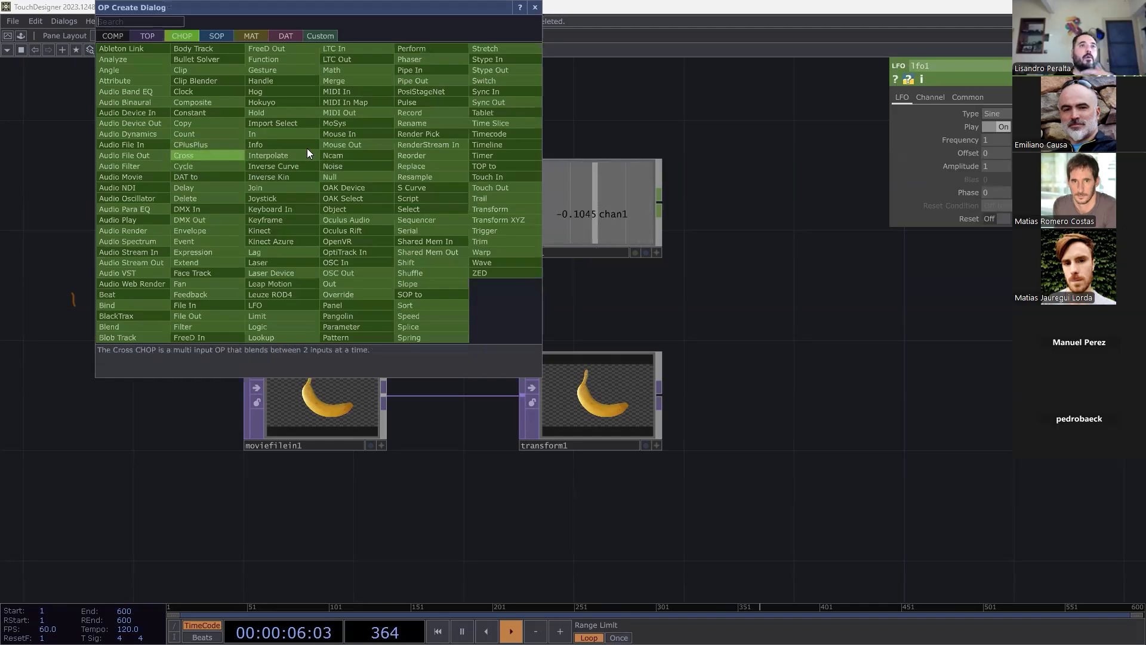
left_click(588, 134)
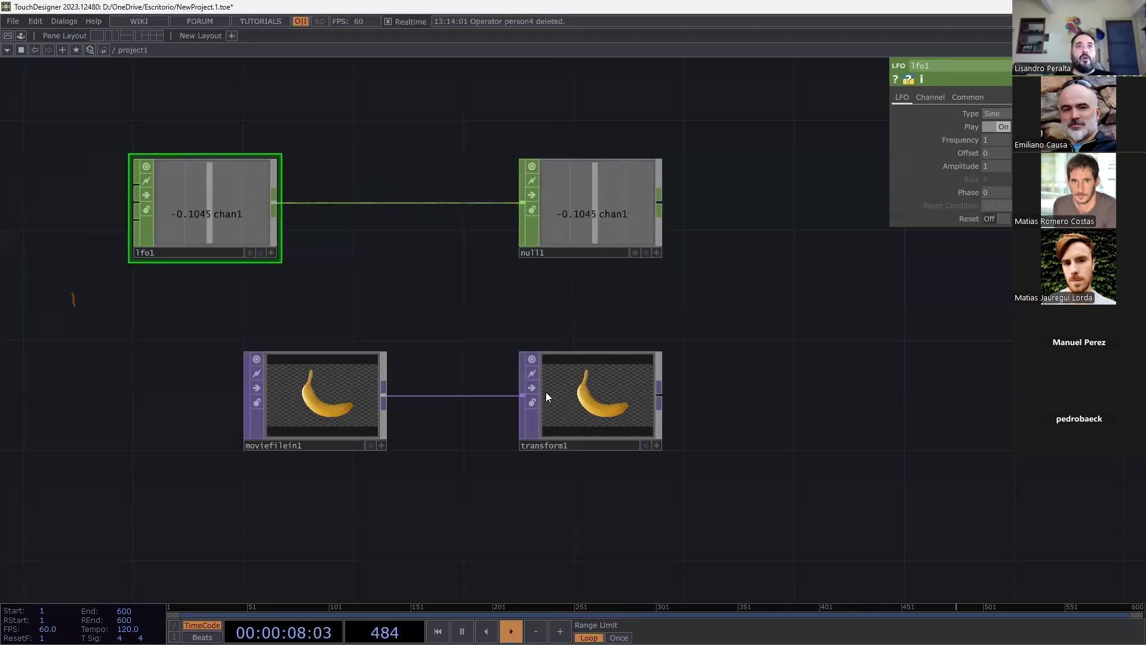
Link the Null CHOP's chan1 channel to the Transform's X scale as a reference.
left_click(586, 223)
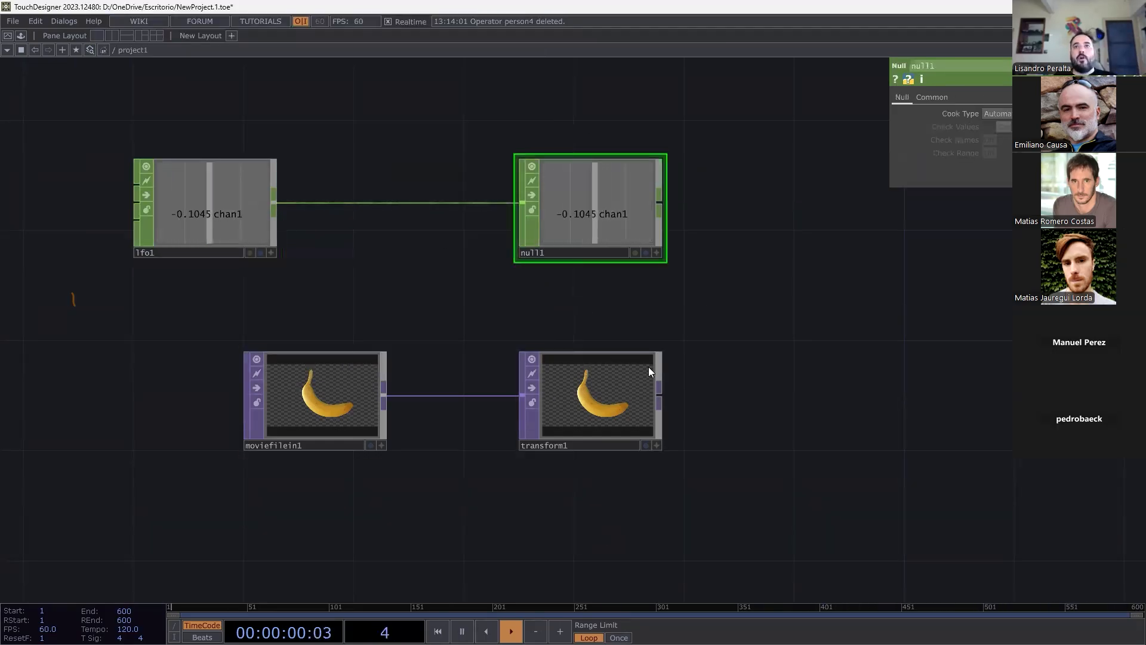
left_click(649, 366)
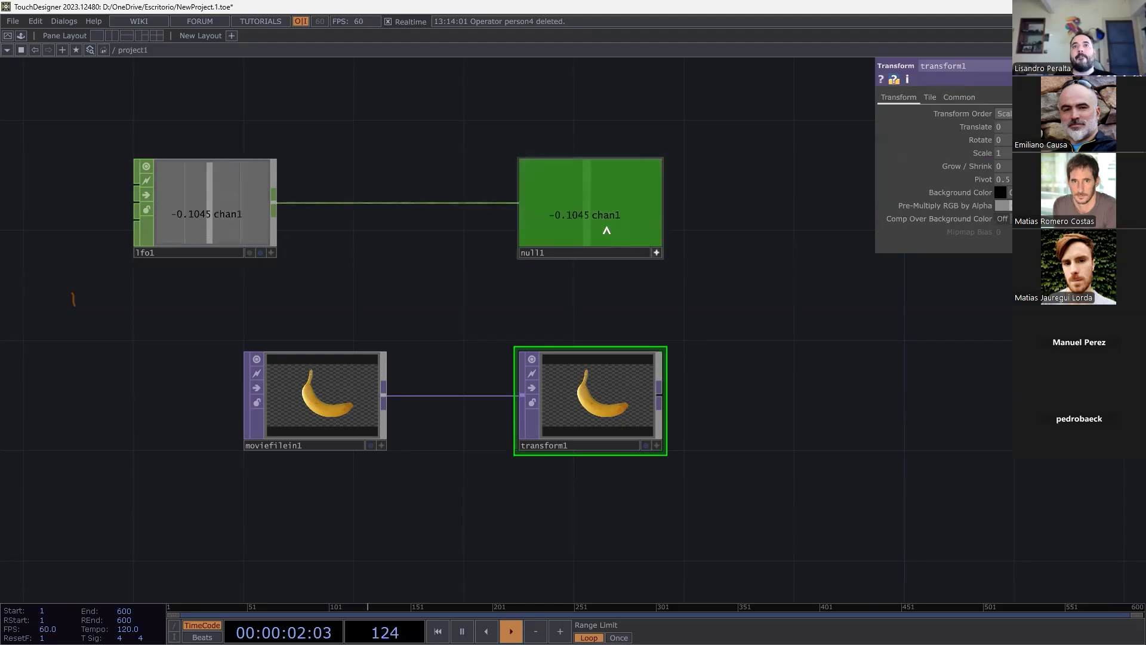
left_click_drag(607, 218, 977, 217)
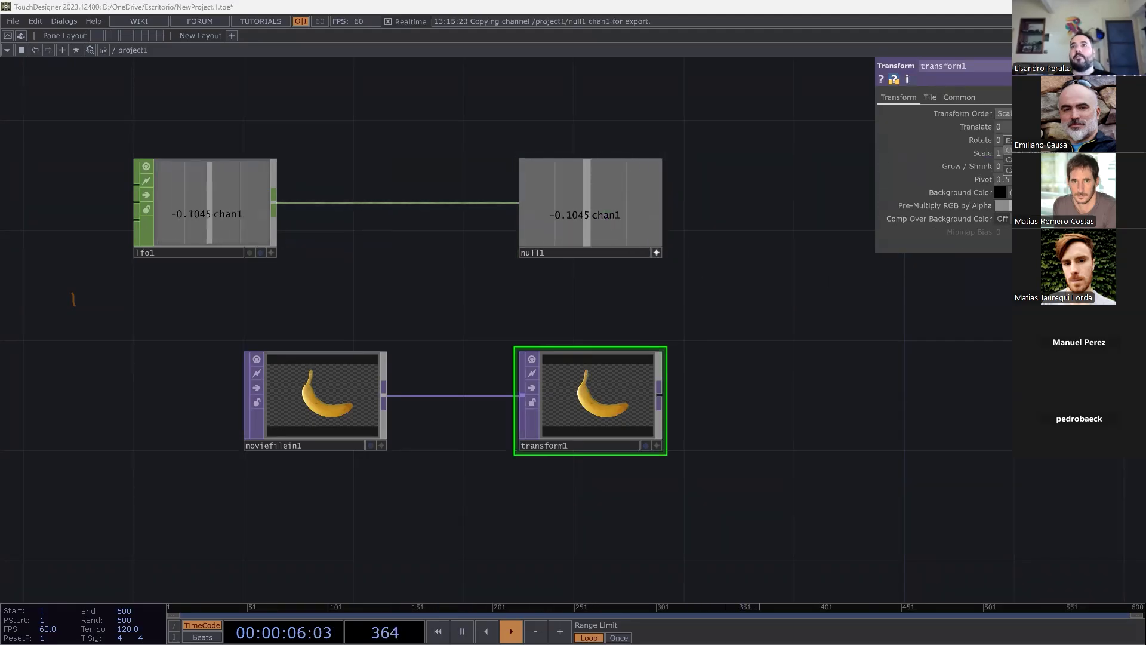
left_click(1042, 170)
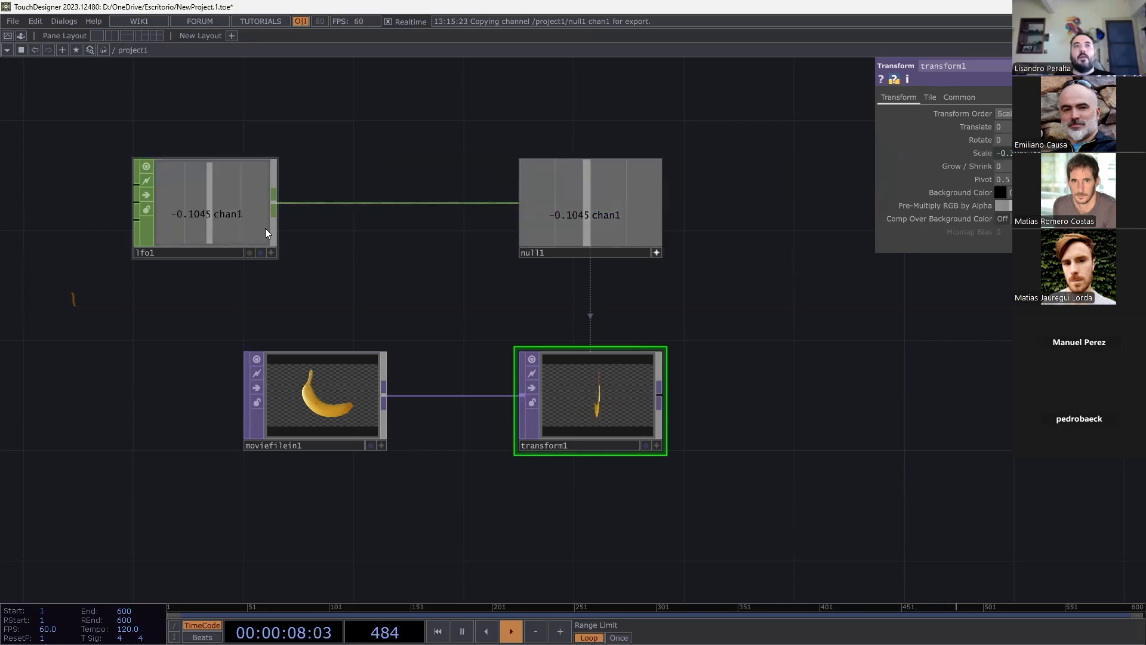
Delete the LFO CHOP and replace it with a new LFO CHOP feeding the Null.
left_click(212, 209)
key("Delete")
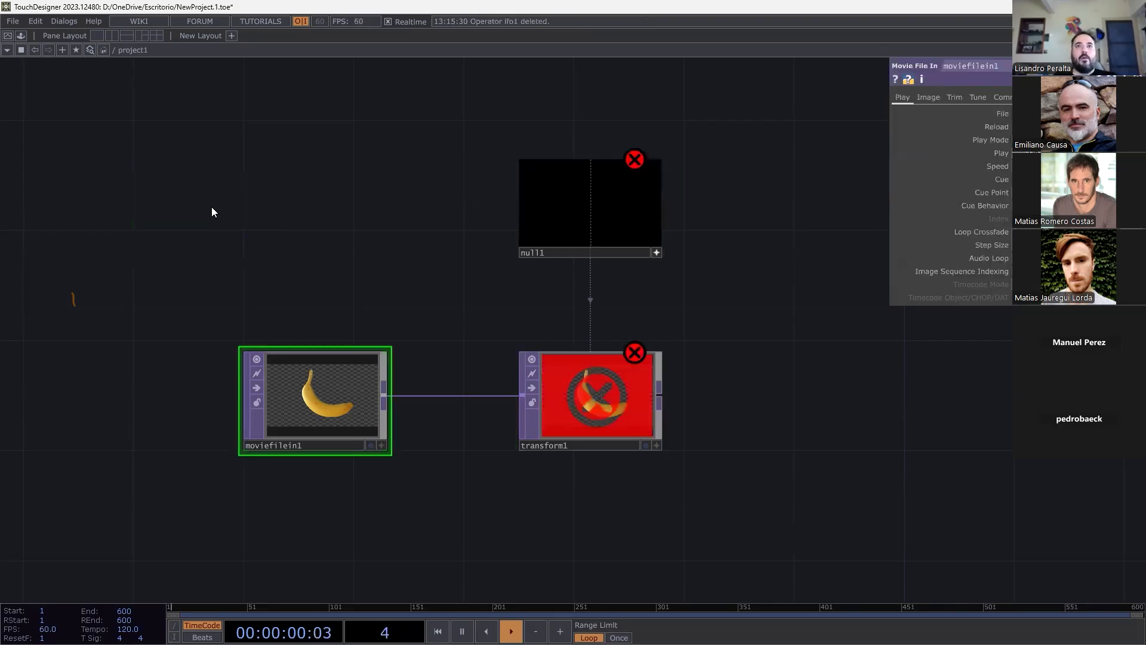
key("Tab")
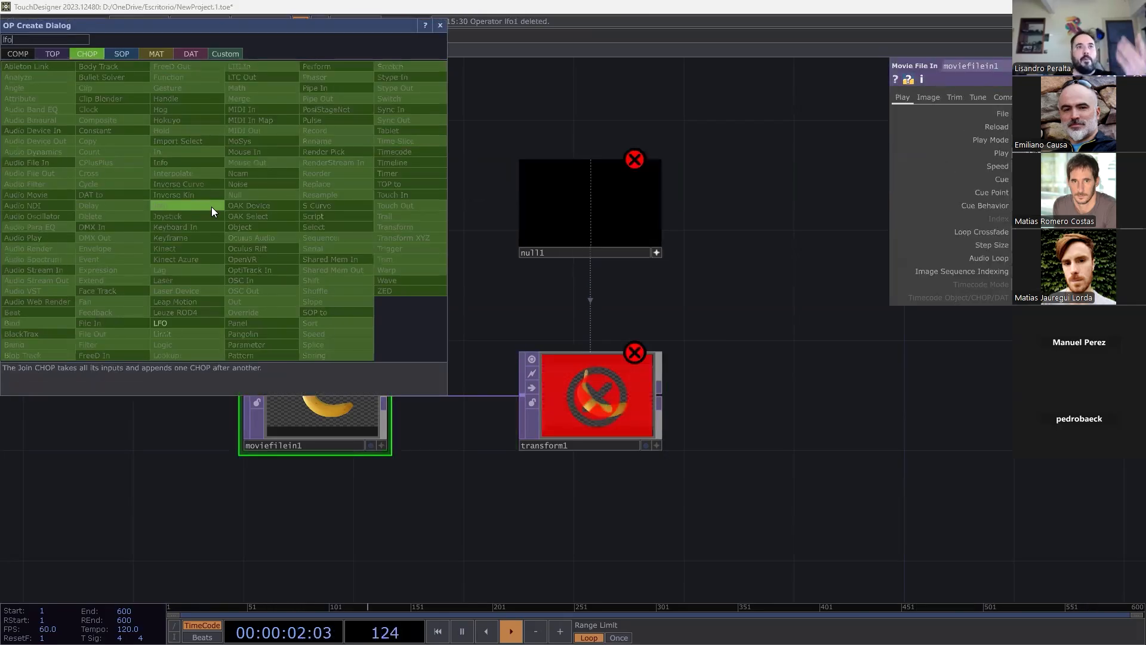
left_click(209, 322)
left_click(261, 208)
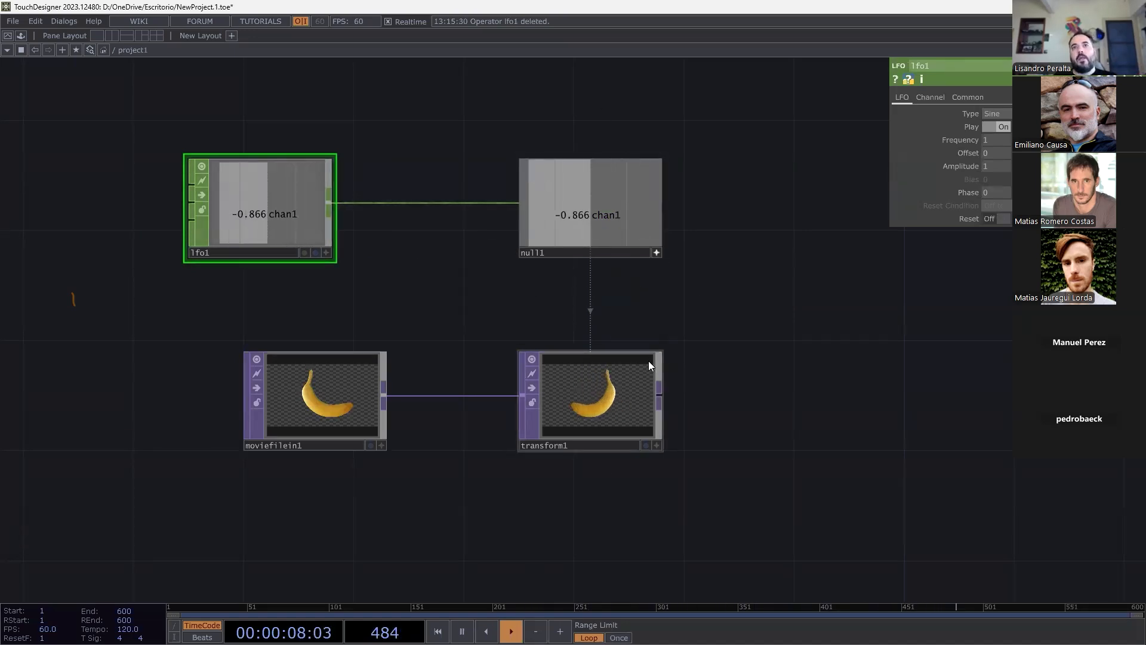
Remove the Null channel reference from the Transform's X scale.
left_click(636, 378)
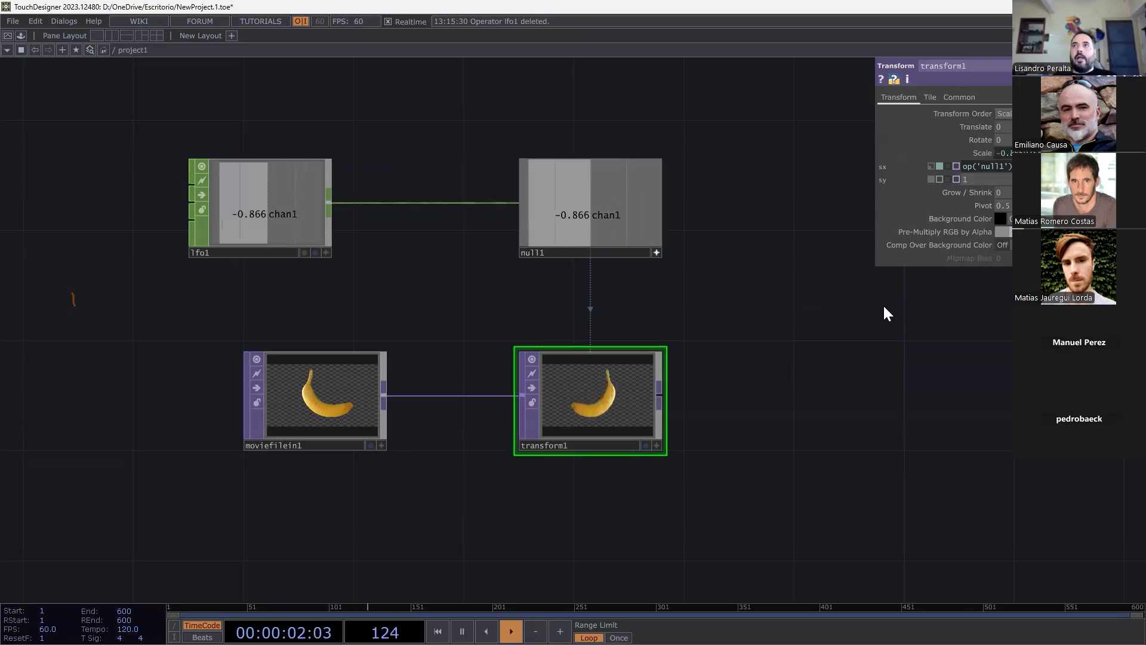
left_click_drag(923, 365, 924, 362)
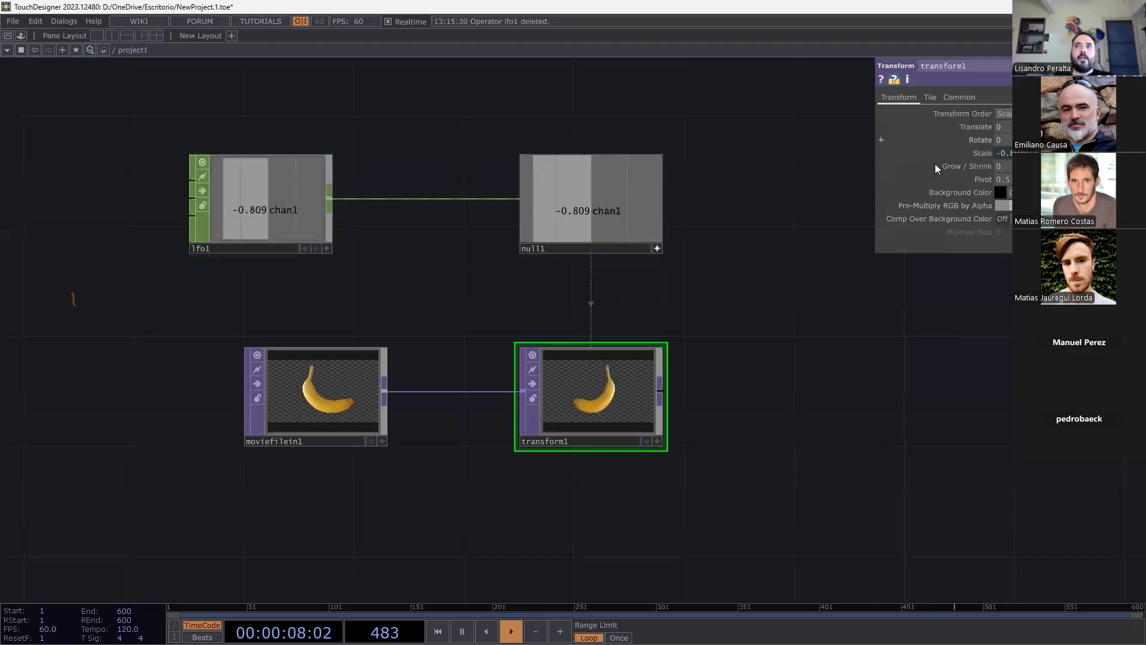
left_click(981, 153)
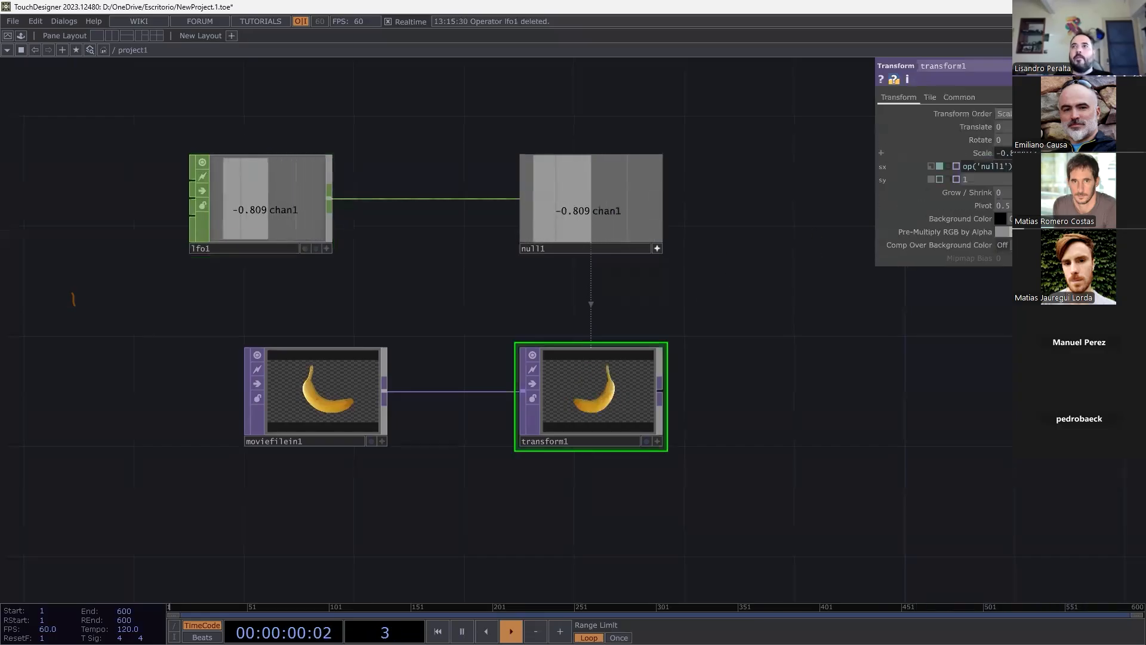
key("BackSpace")
key("Return")
left_click(847, 351)
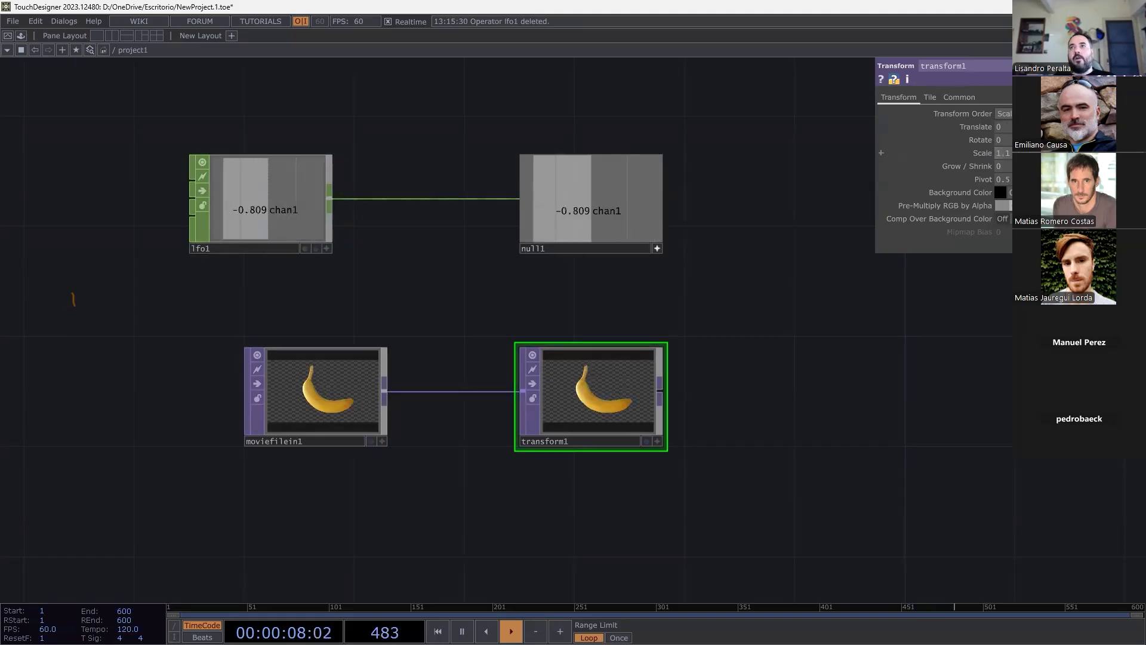
Test the Transform's X scale at 0 and set it back to 1.
left_click(1007, 149)
type("0")
key("Return")
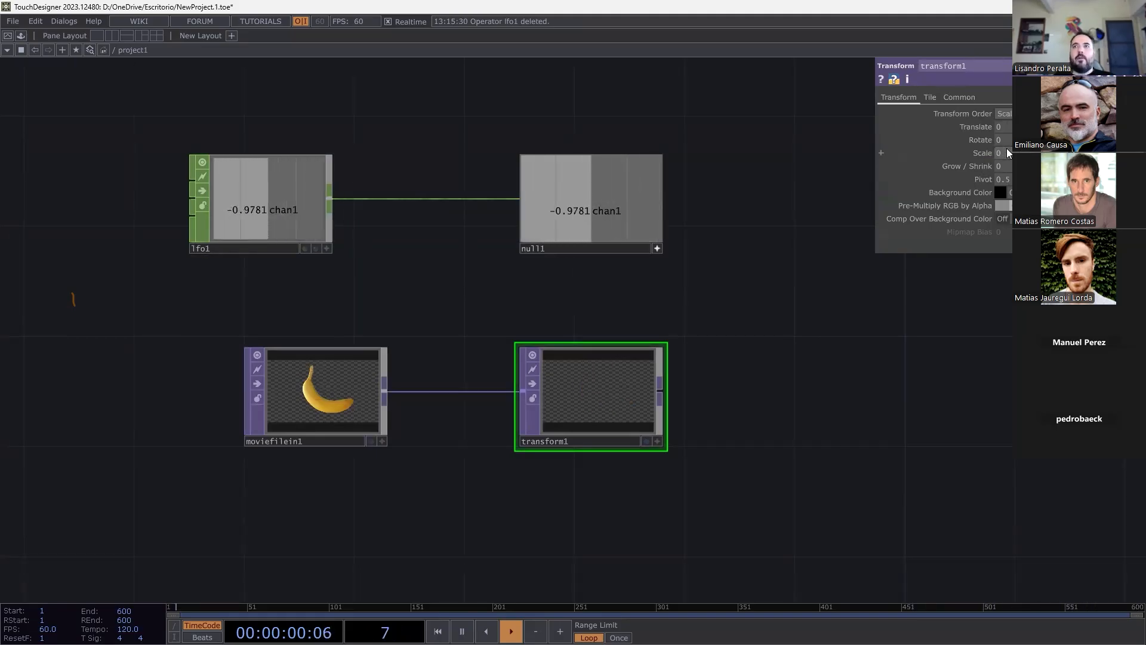
left_click(1007, 149)
type("1")
key("Return")
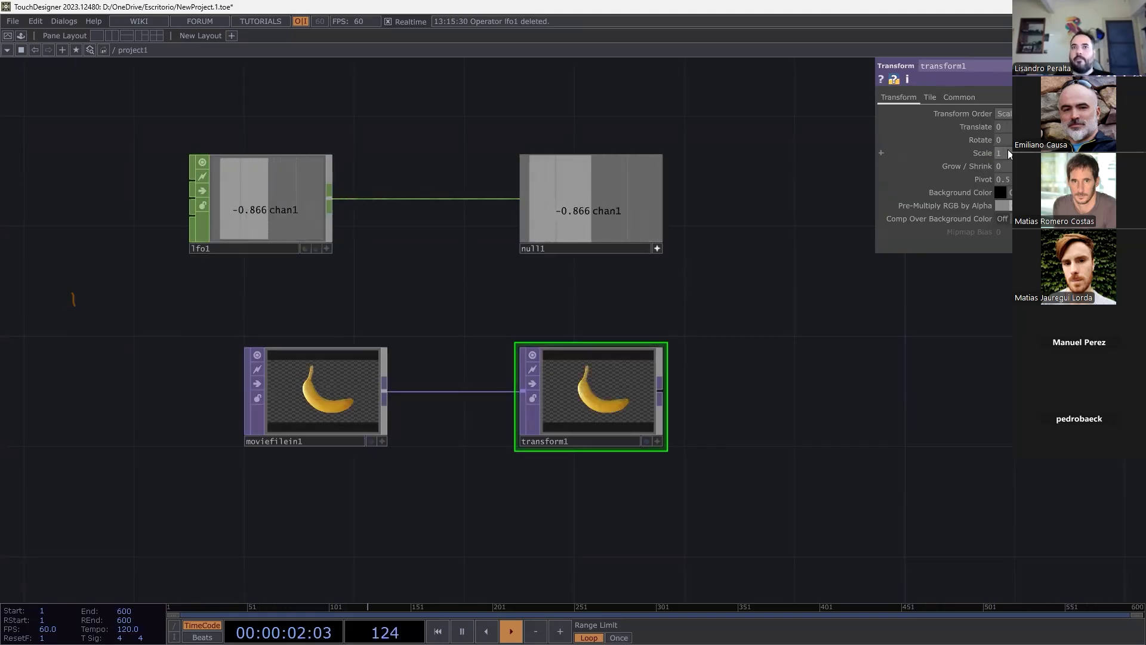
Try showing the Transform and the Null as network backgrounds, and turn both displays off again.
left_click_drag(852, 300, 742, 307)
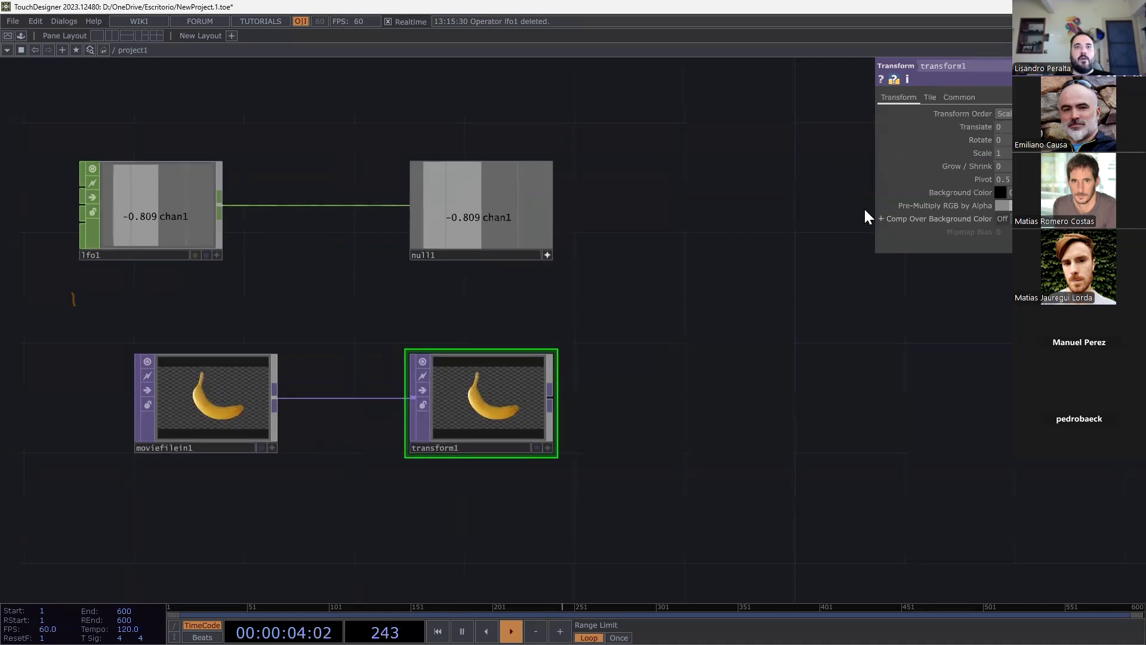
left_click(534, 450)
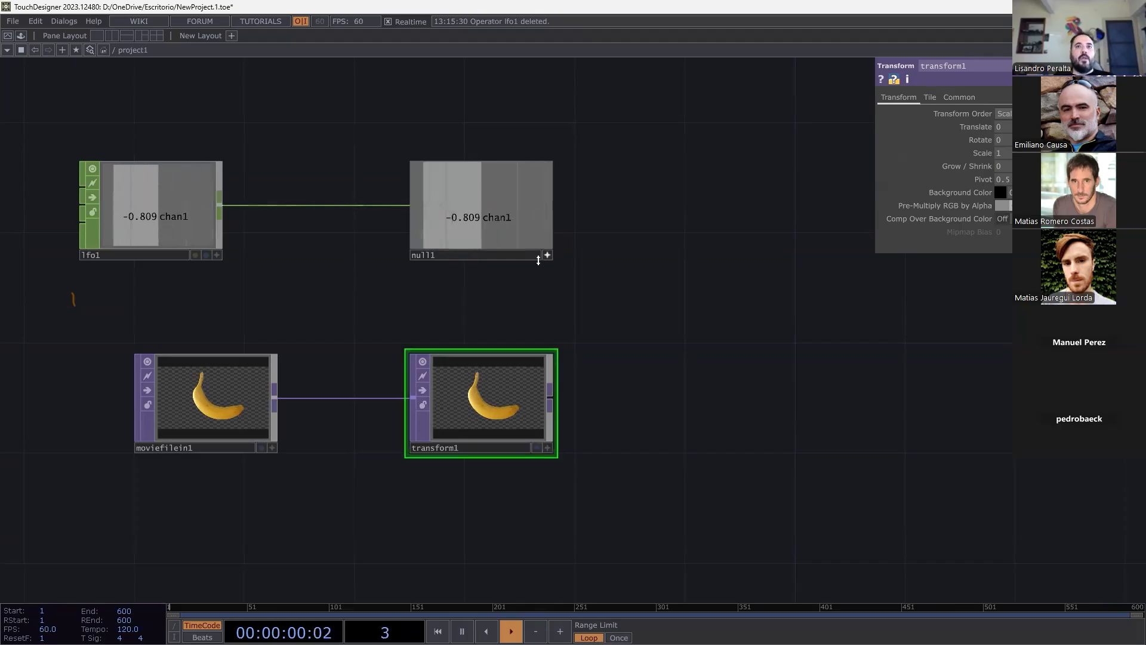
left_click(538, 446)
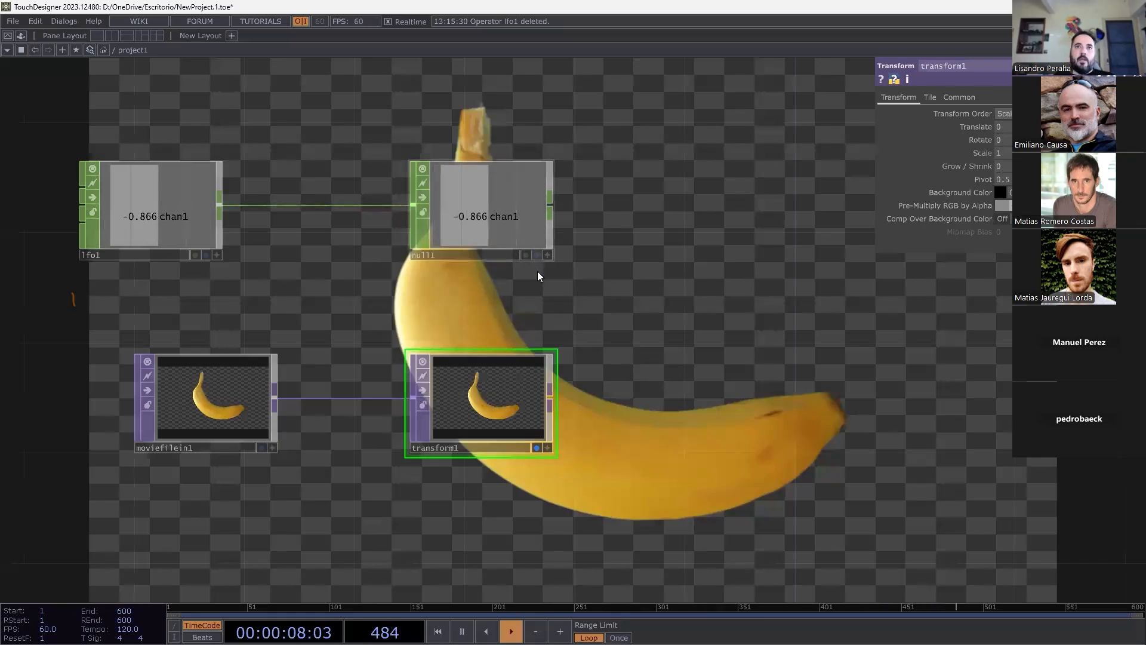
left_click(537, 255)
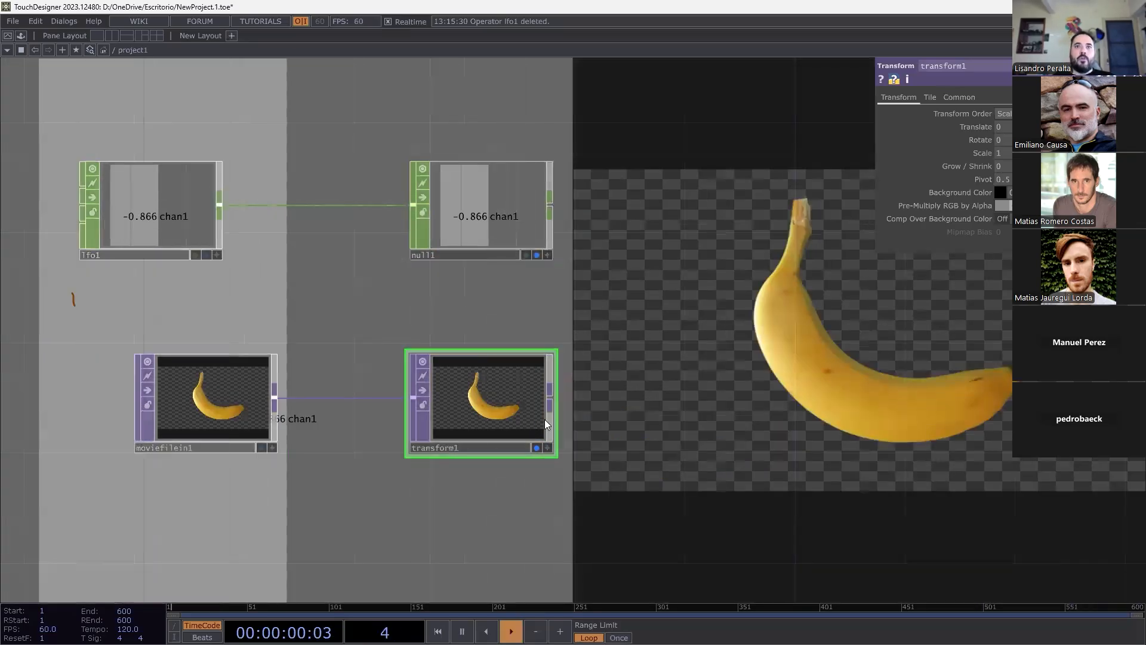
left_click(536, 447)
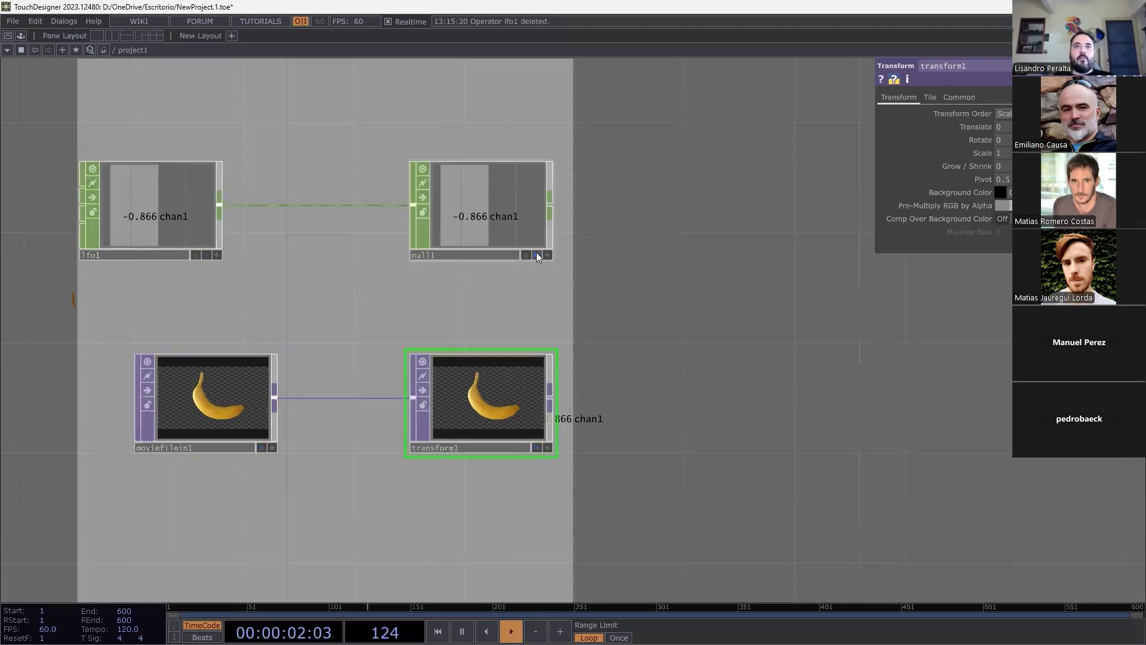
left_click(537, 255)
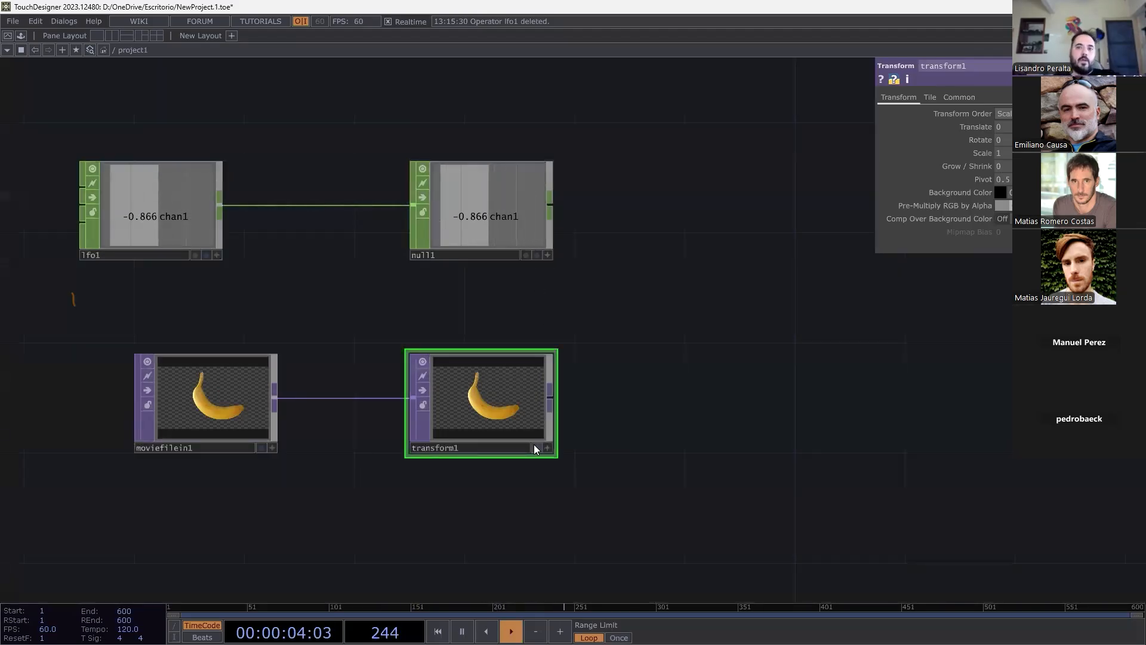
Display the Transform's output as the network background behind the operators.
left_click(536, 447)
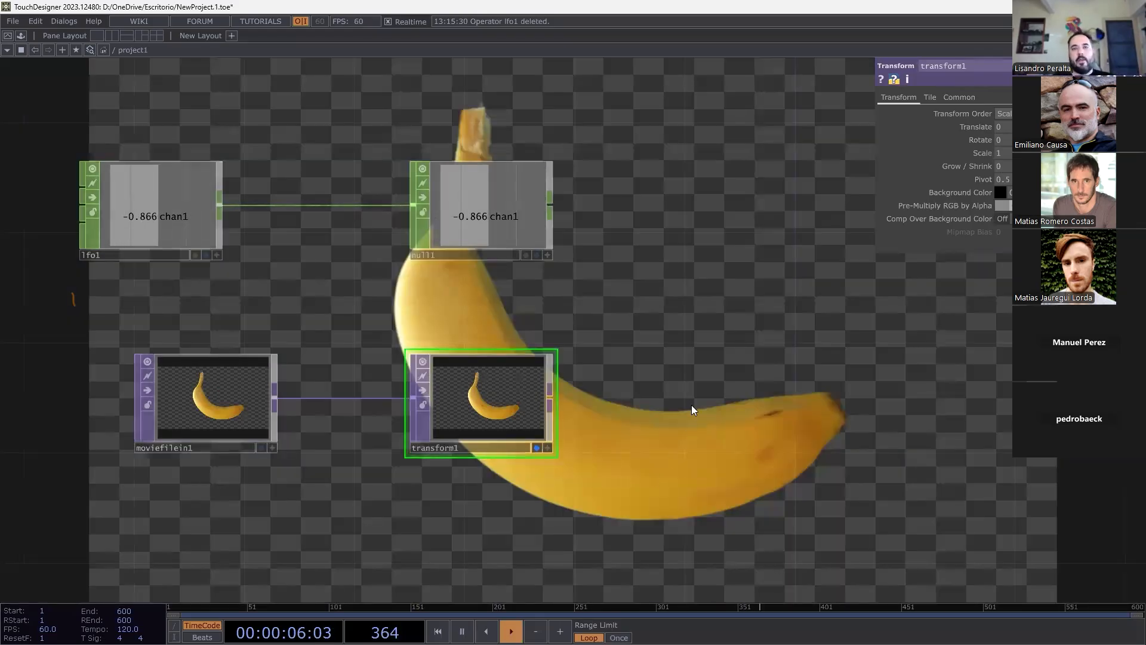
scroll(652, 469, "down", 5)
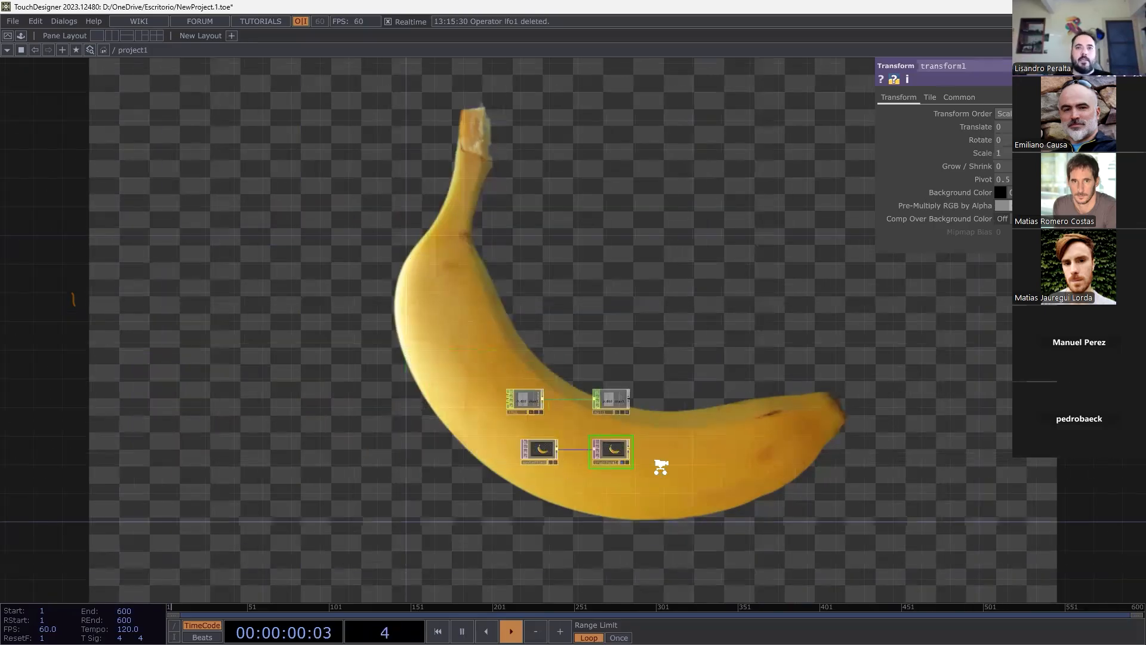
scroll(660, 465, "up", 5)
scroll(672, 373, "up", 2)
left_click_drag(672, 373, 777, 367)
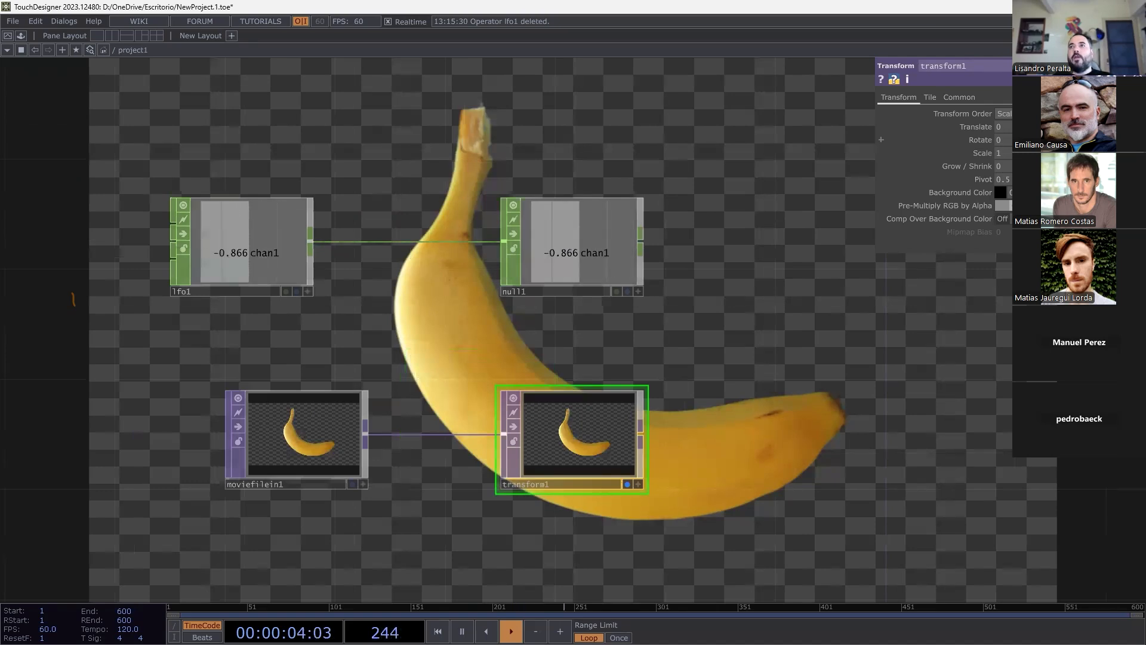
Try rotating the banana in both directions with the Transform's Rotate value and reset it to 0.
left_click_drag(1082, 140, 1010, 144)
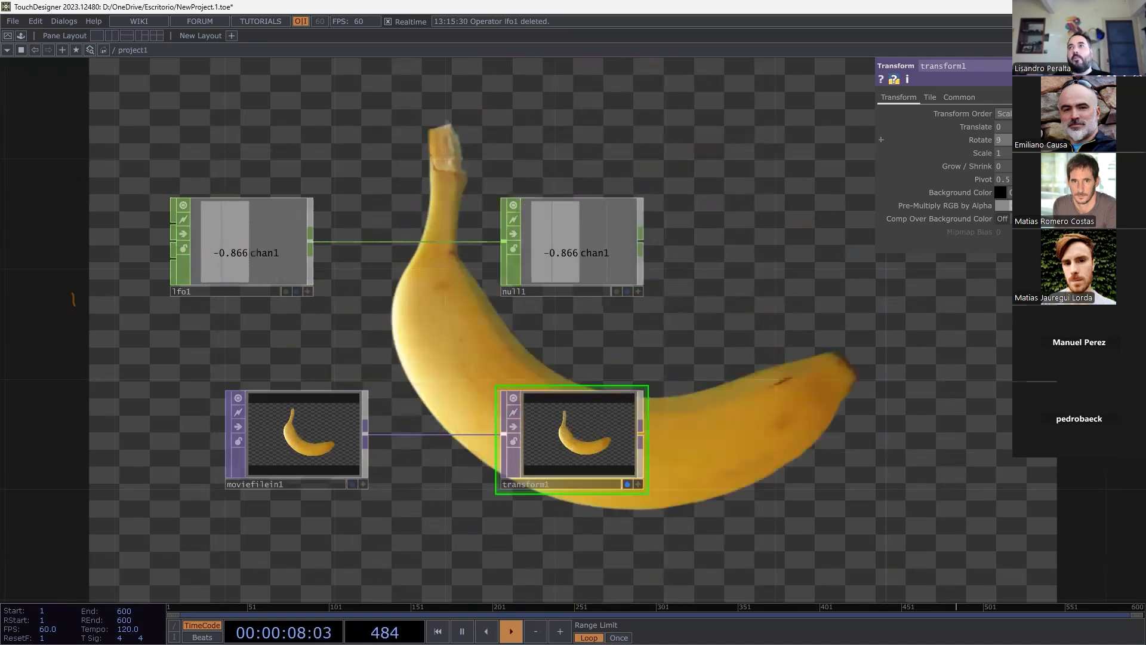
mouse_move(1085, 141)
left_mouse_down()
mouse_move(1066, 140)
mouse_move(1076, 140)
left_mouse_up()
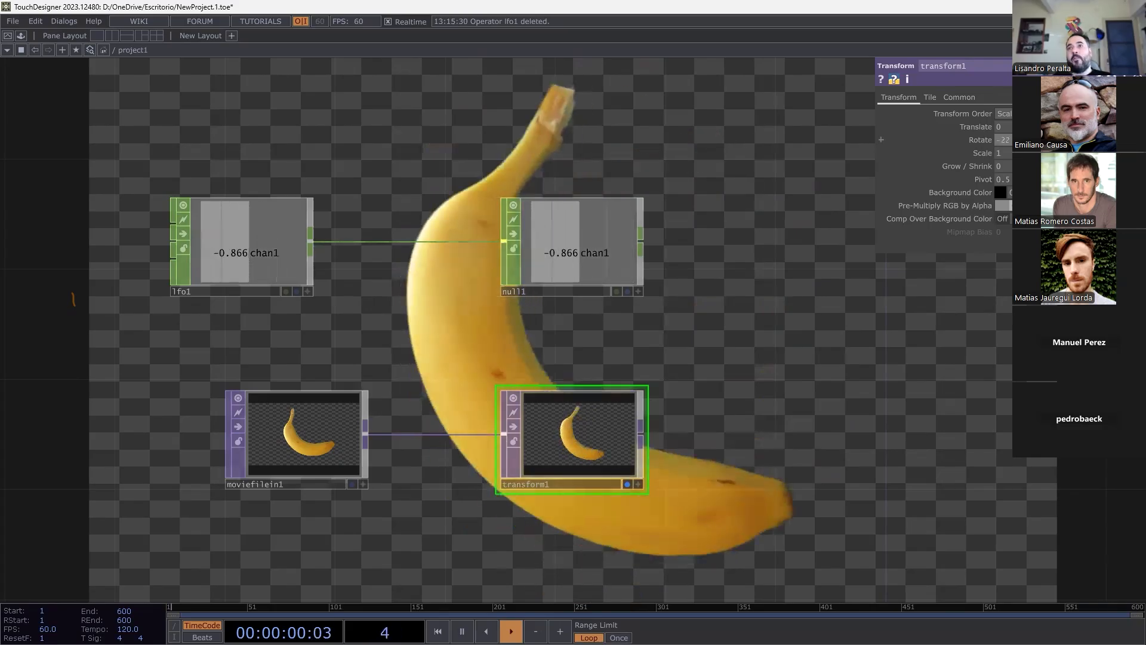
type("0")
key("Return")
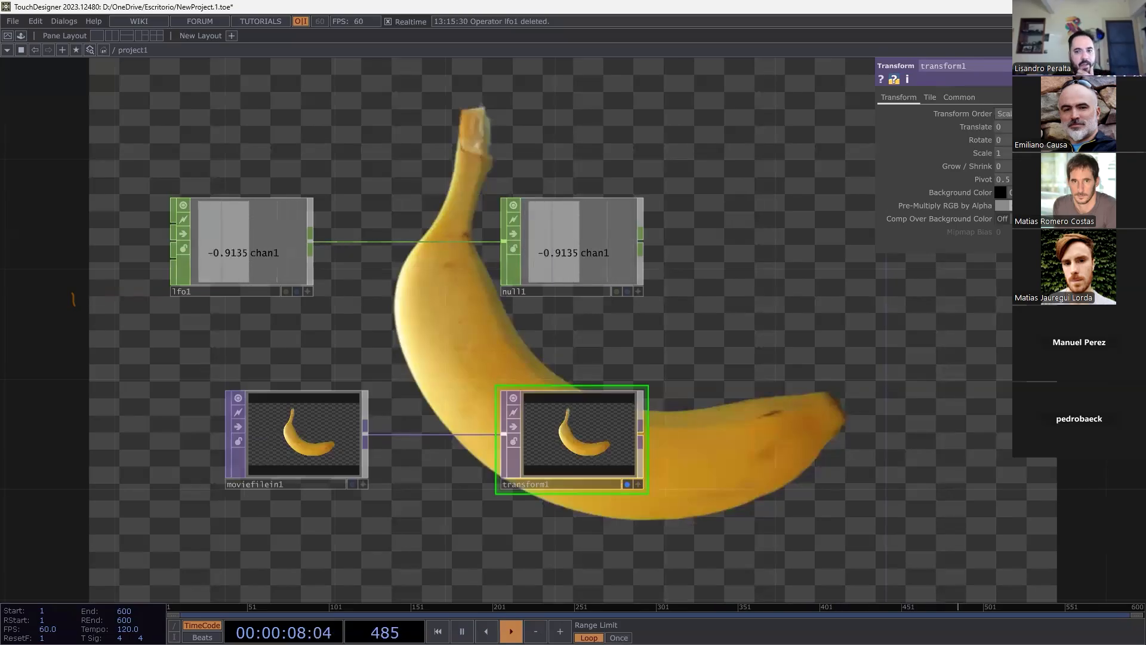
Move the Null CHOP farther from the LFO to leave room for another operator between them.
scroll(746, 430, "down", 3)
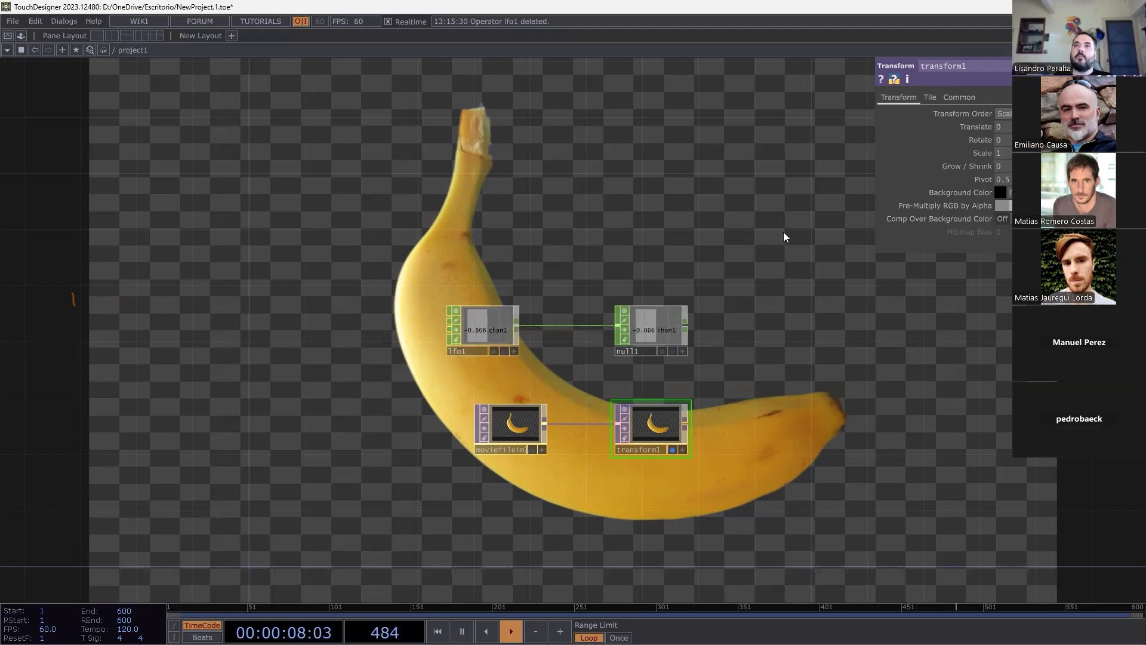
scroll(629, 276, "up", 2)
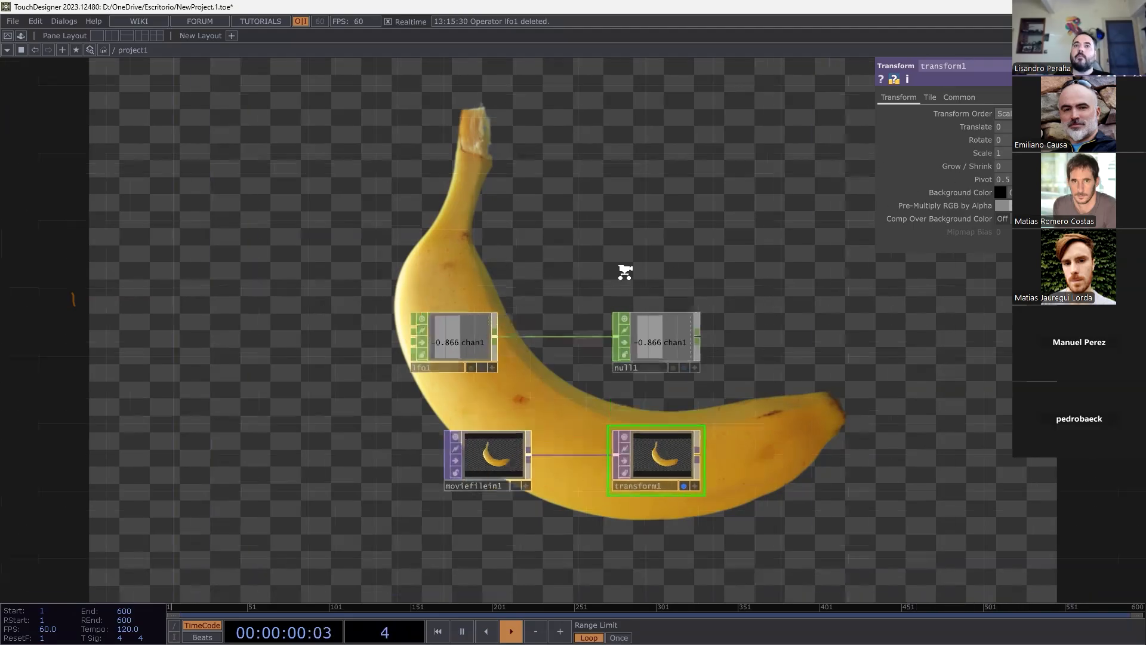
left_click_drag(664, 351, 829, 349)
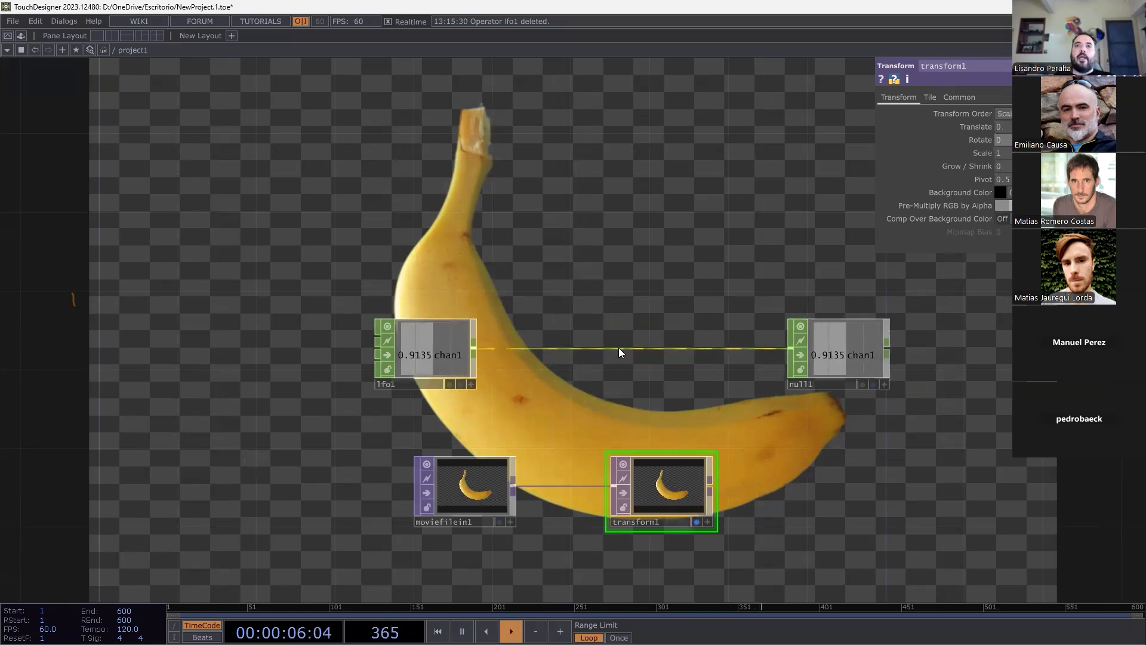
right_click(561, 350)
right_click(546, 348)
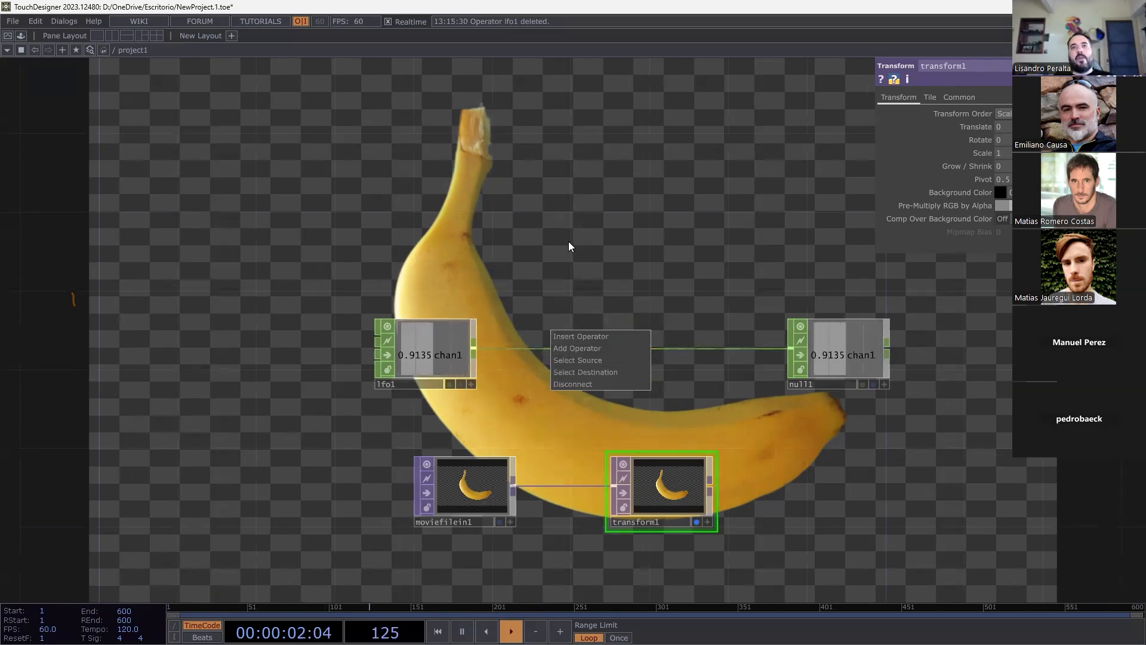
Add a Math CHOP, wire it between the LFO and the Null, and align it with them.
key("Tab")
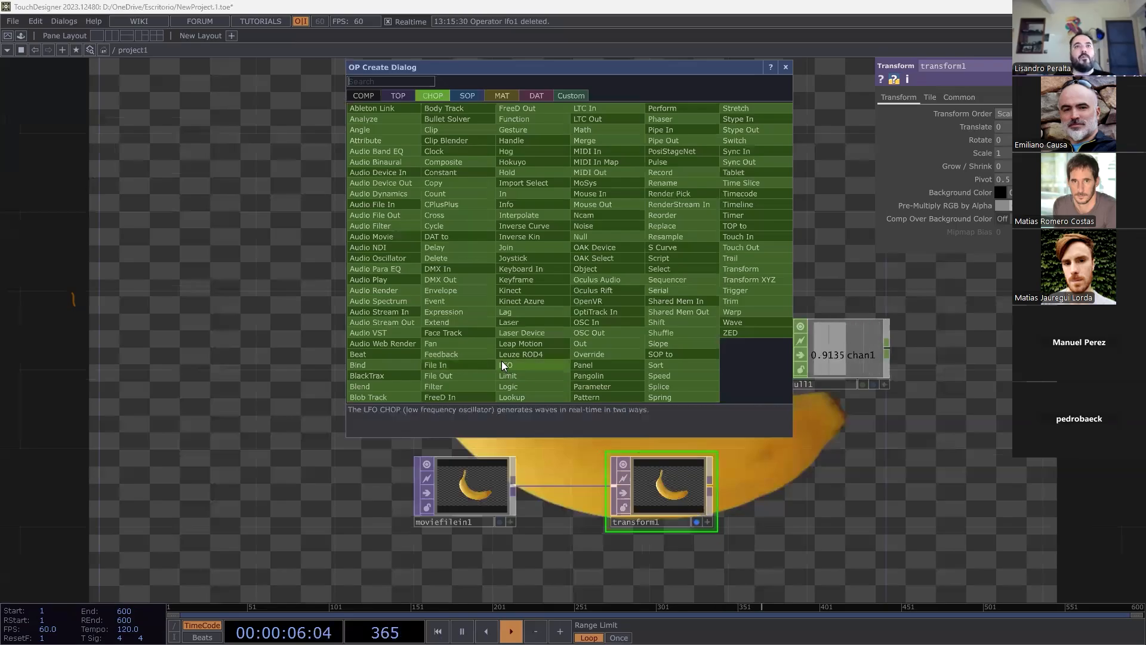
left_click(601, 131)
left_click(616, 233)
left_click_drag(474, 348, 574, 230)
left_click_drag(678, 237, 663, 346)
left_click_drag(621, 231, 620, 345)
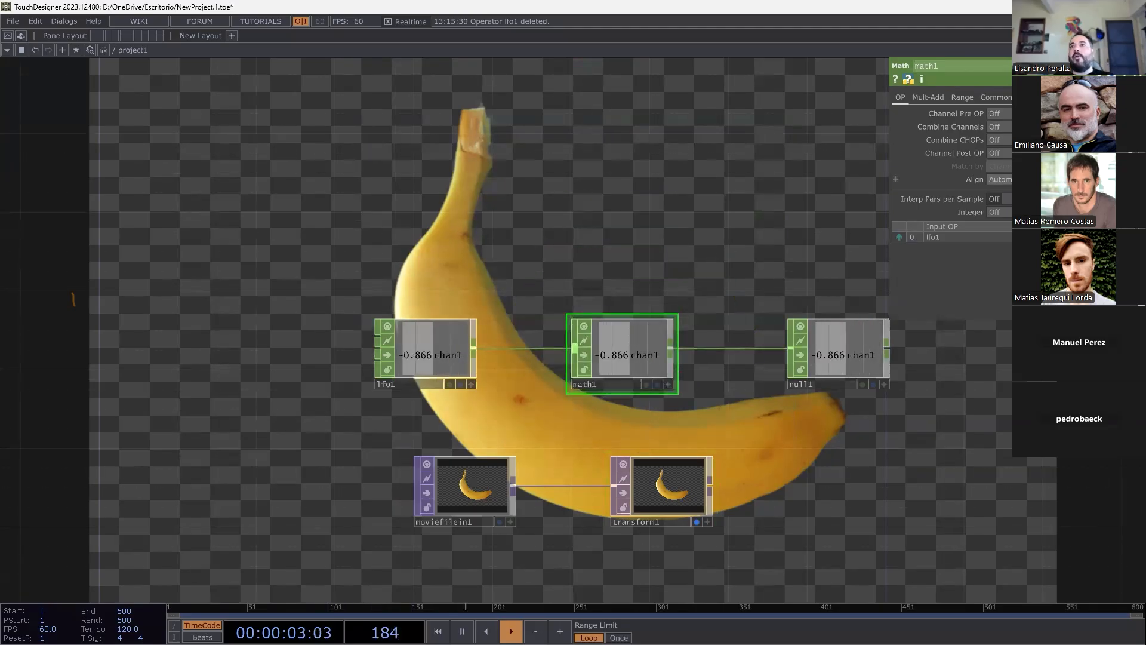
Set the lower value of the Math CHOP's To Range to -10.
left_click(926, 96)
left_click(962, 97)
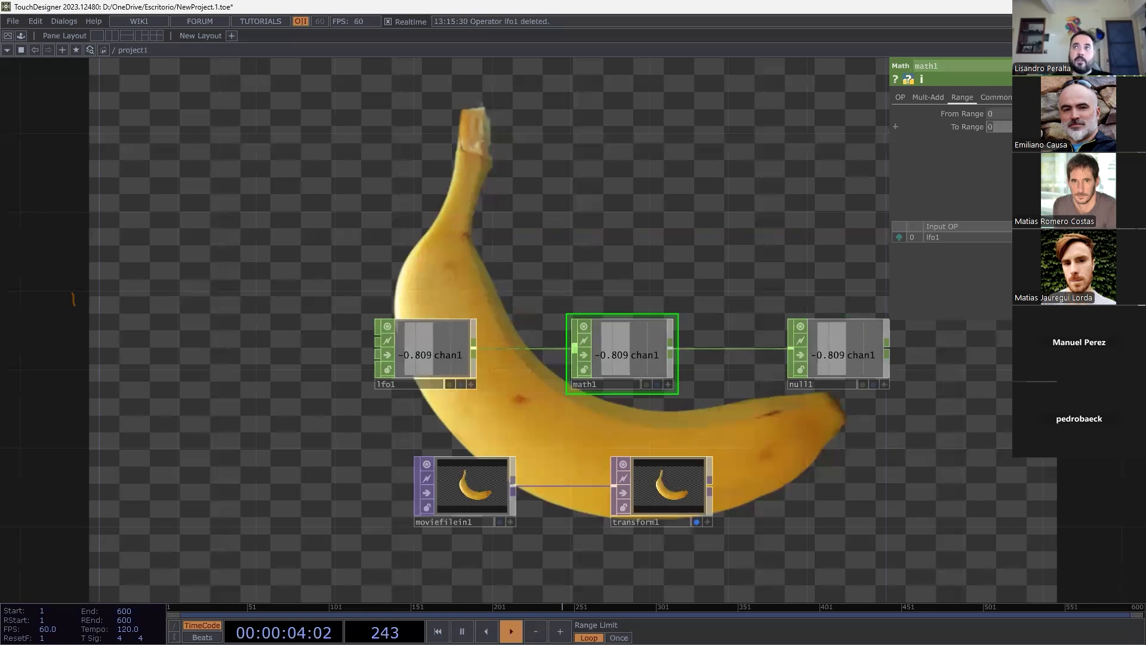
type("-10")
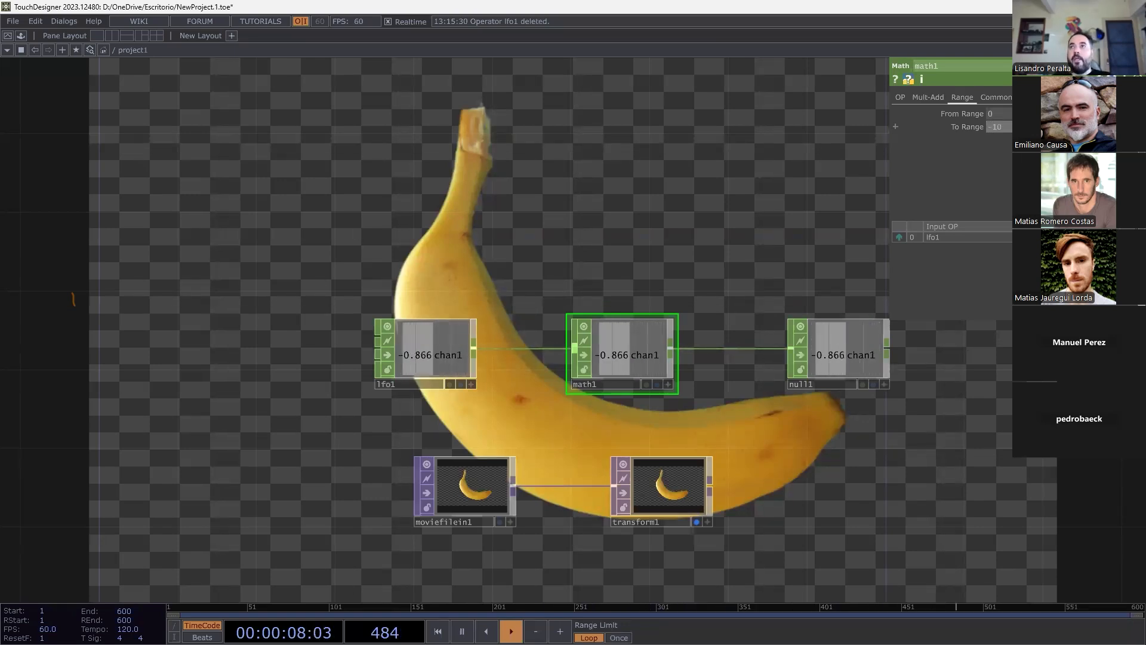
key("Return")
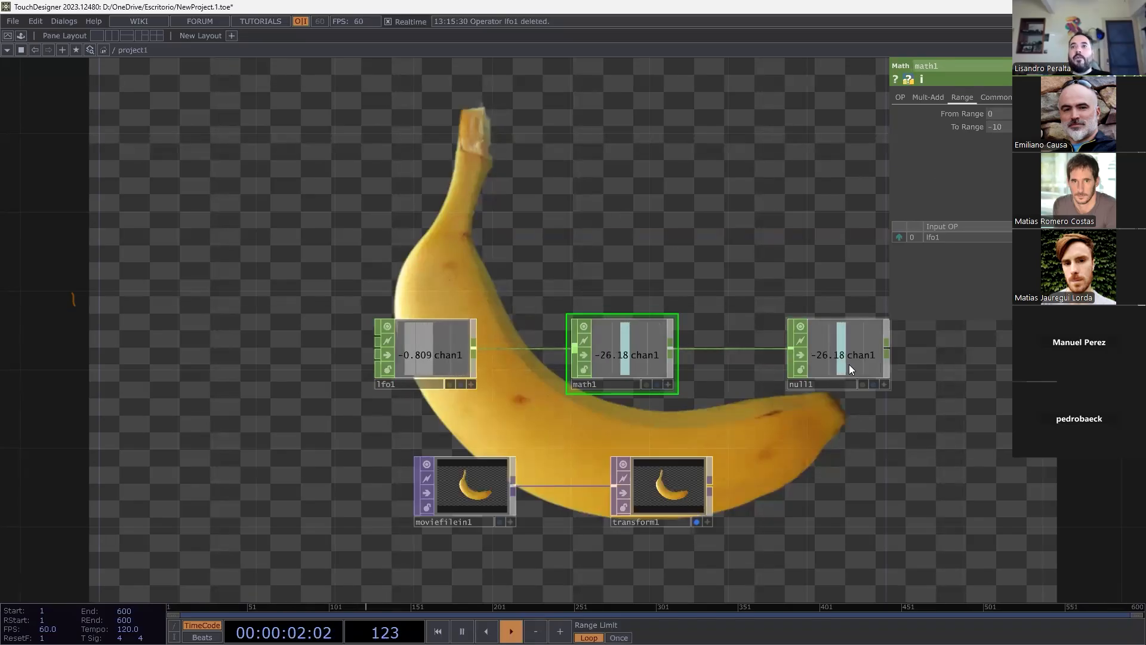
Move the Null closer to the Math CHOP, make its viewer active, and export its chan1 channel to the Transform's Rotate.
left_click_drag(848, 360, 790, 362)
left_click(665, 489)
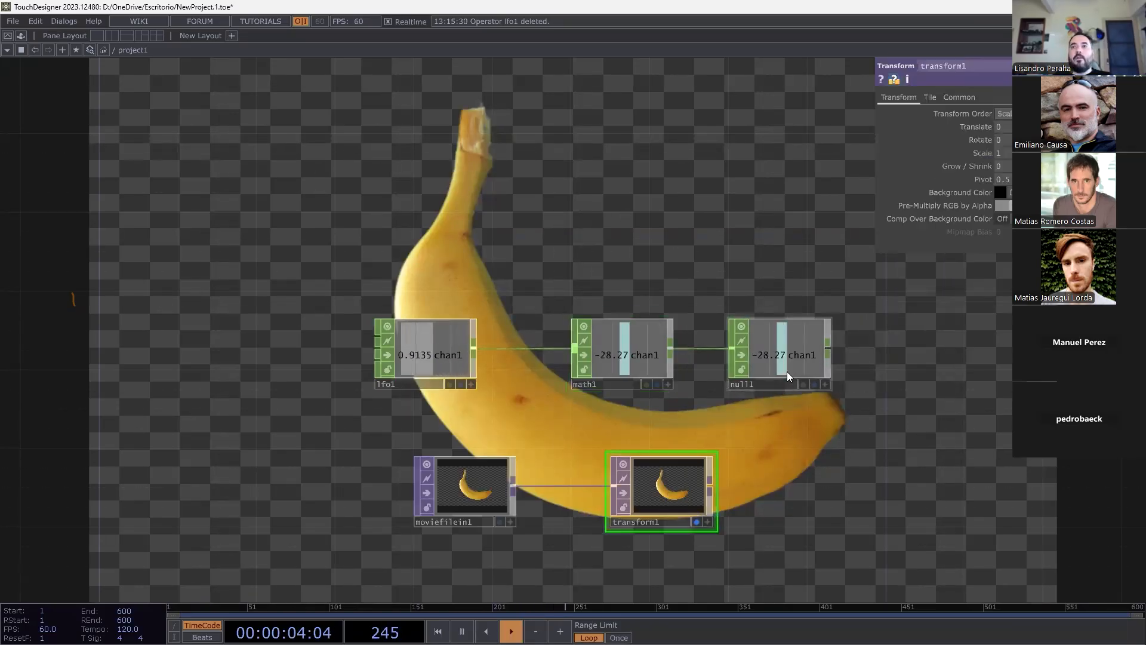
left_click(825, 384)
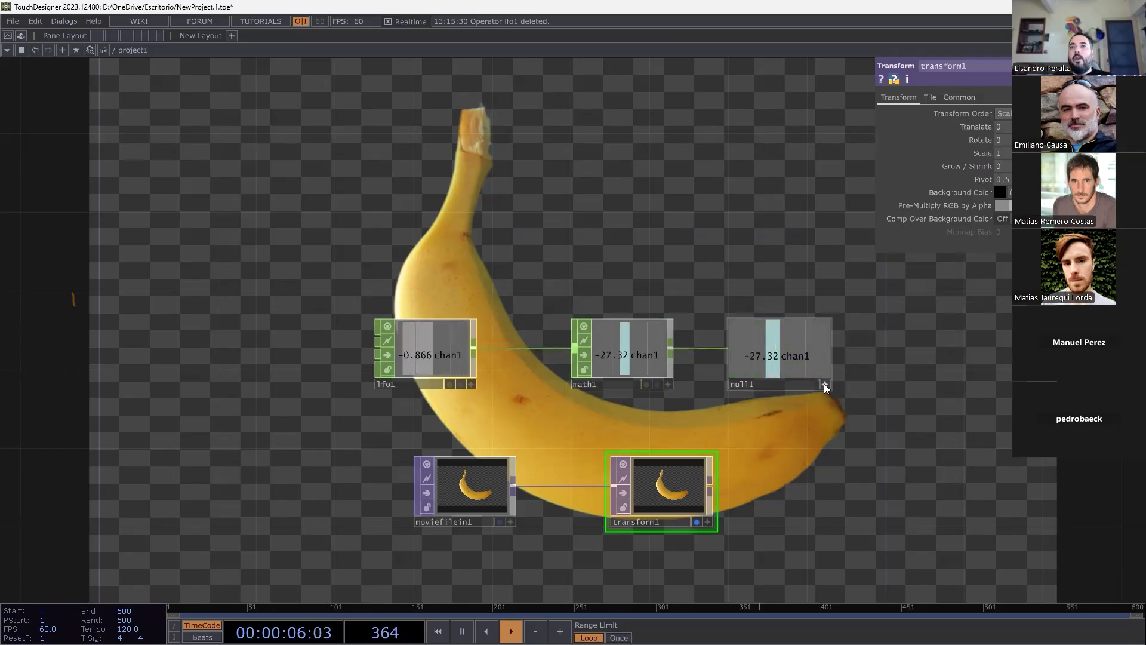
left_click_drag(798, 365, 999, 140)
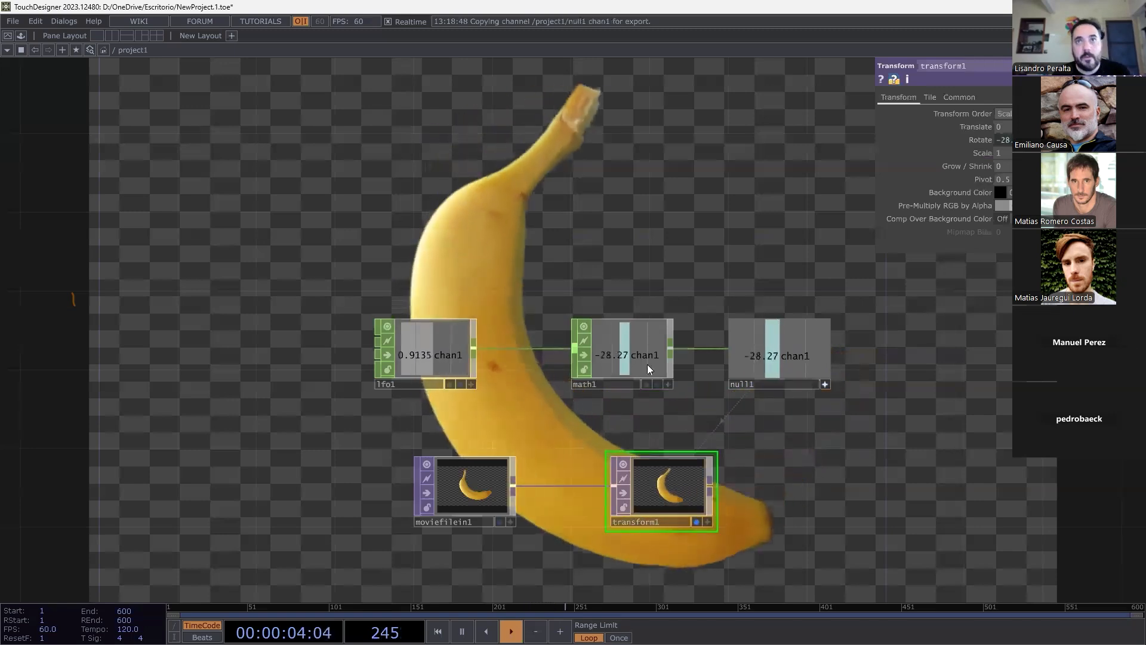
Delete all the operators in the network and place a Sphere SOP in the empty space.
left_click_drag(768, 480, 402, 307)
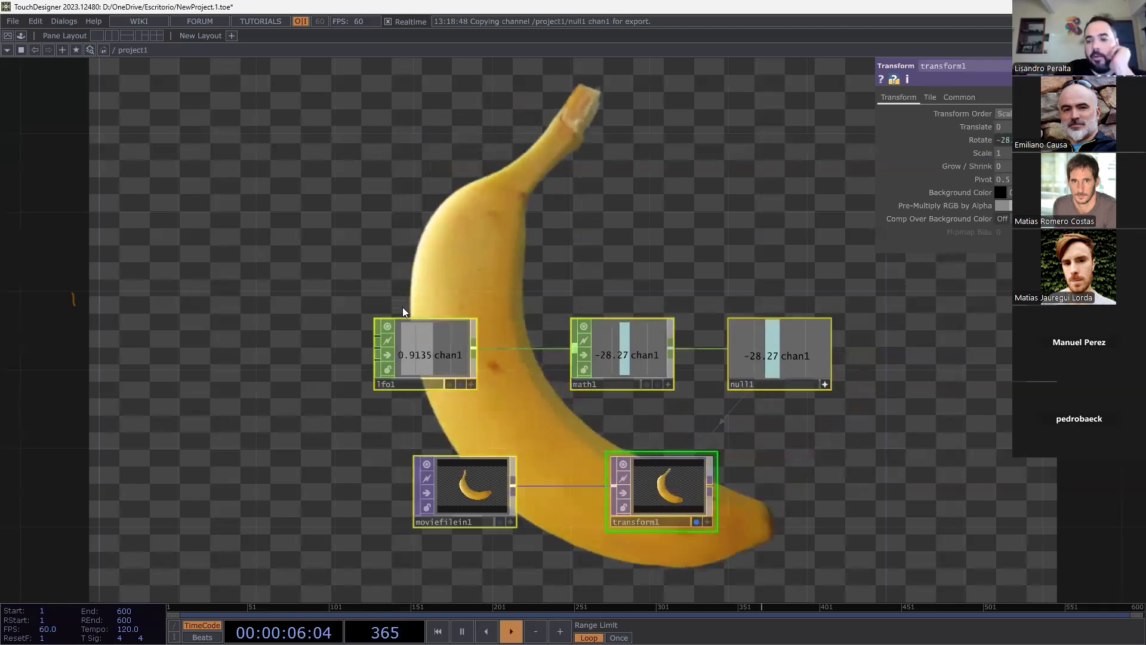
key("Delete")
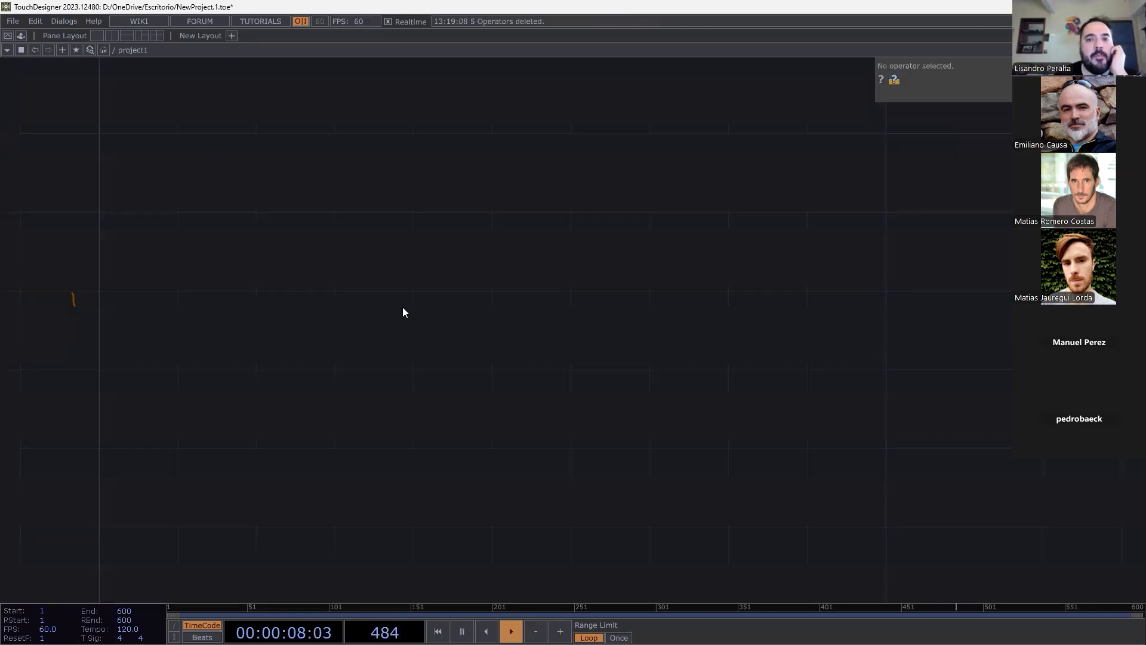
key("Tab")
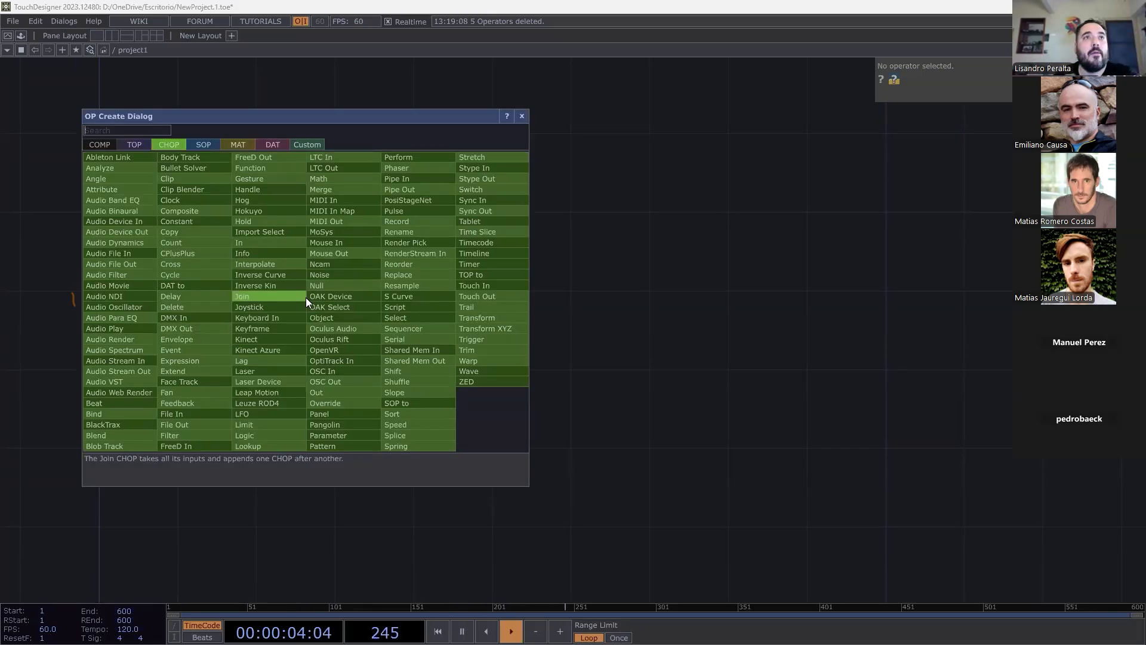
left_click(206, 147)
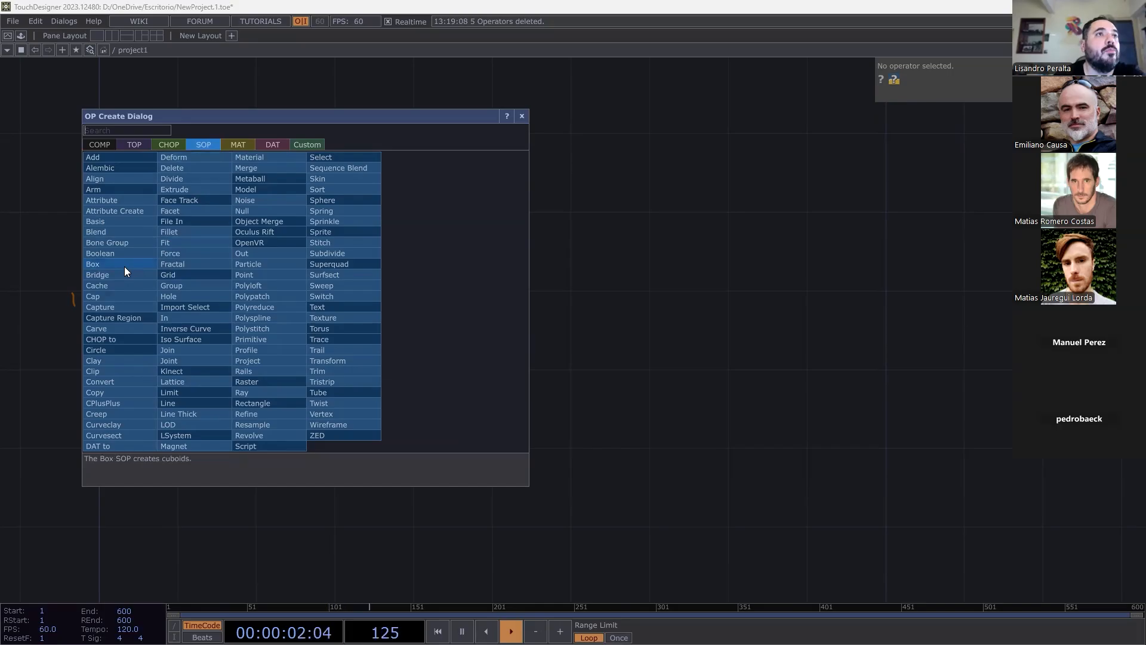
left_click(342, 199)
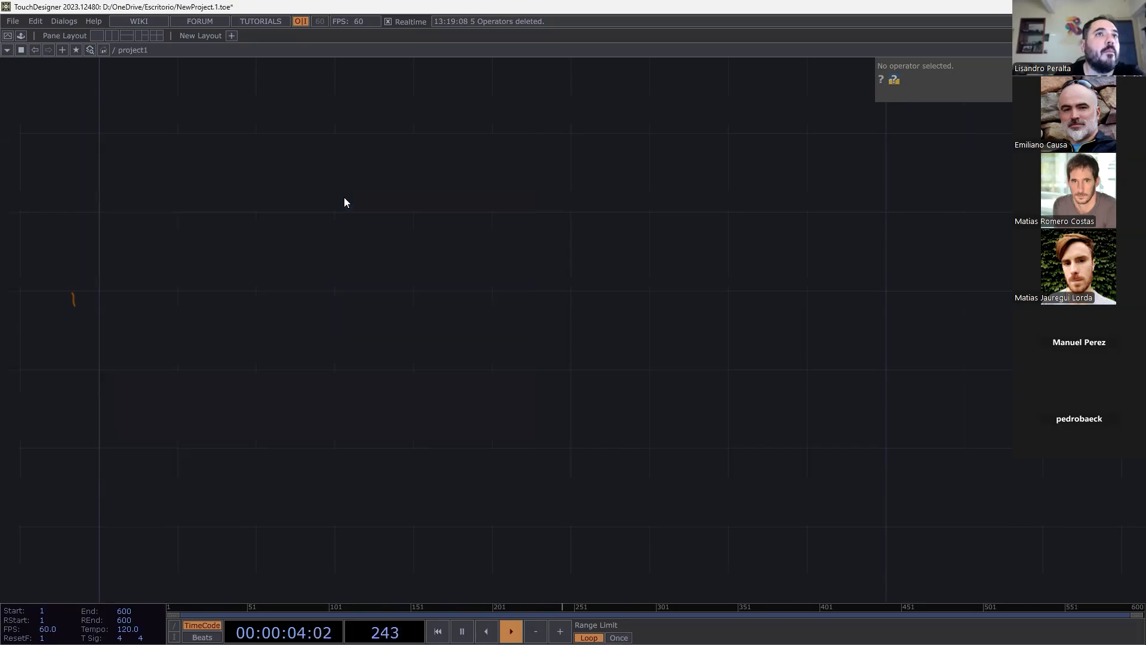
left_click(398, 298)
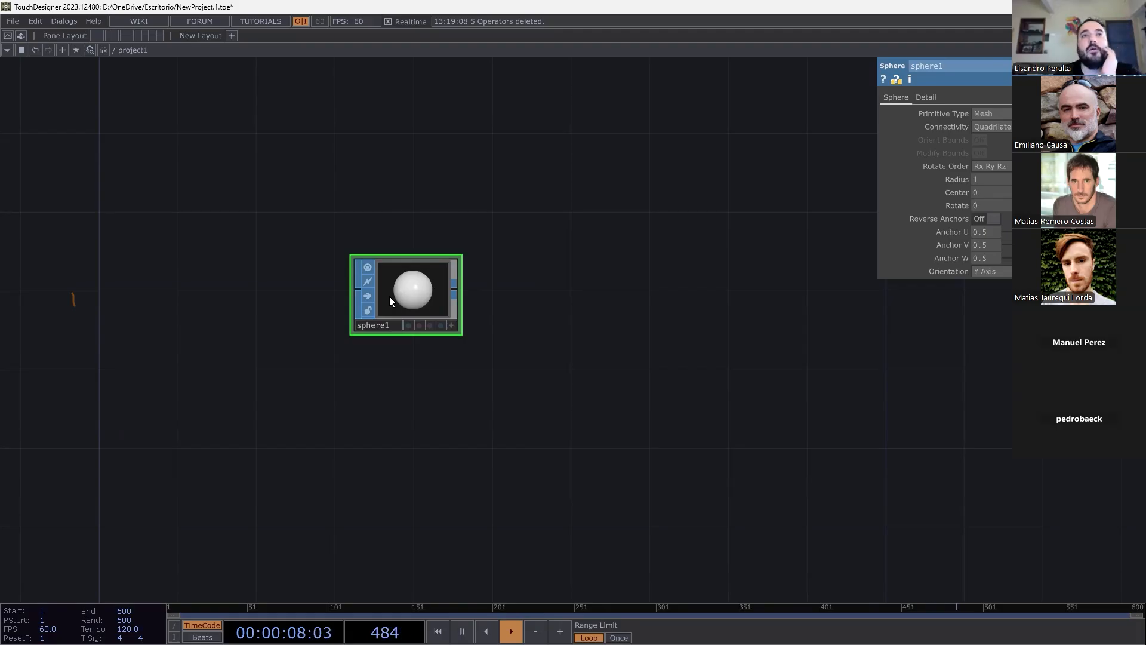
left_click_drag(390, 297, 338, 352)
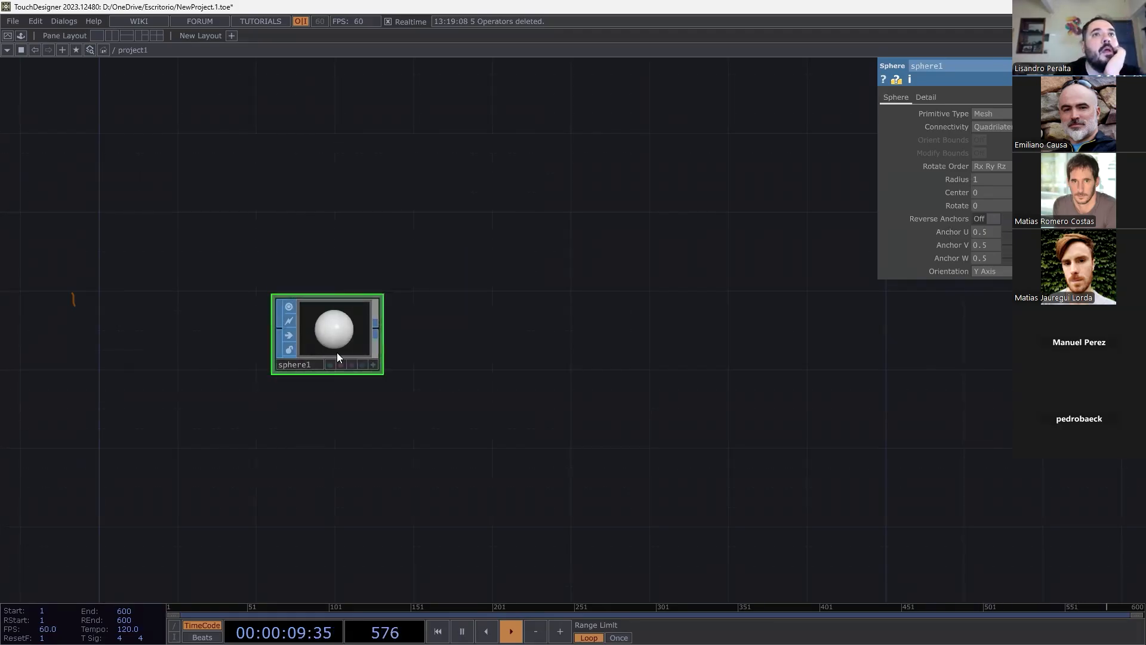
Add a Null SOP wired from the Sphere's output and move it closer to the Sphere.
right_click(377, 331)
left_click(352, 242)
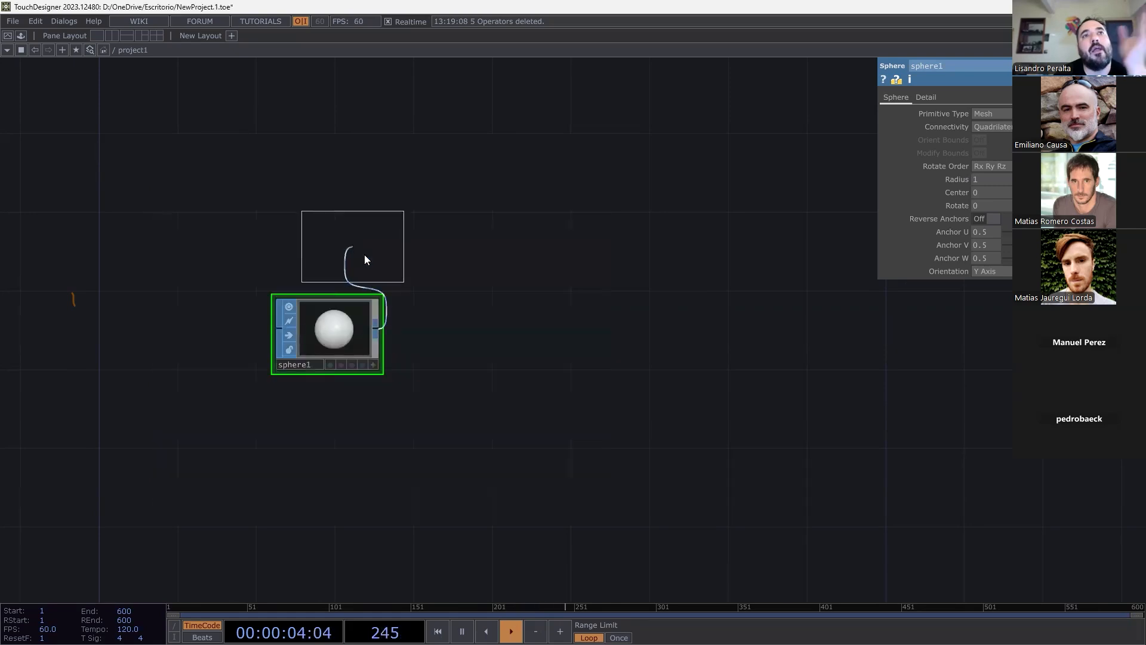
left_click(564, 332)
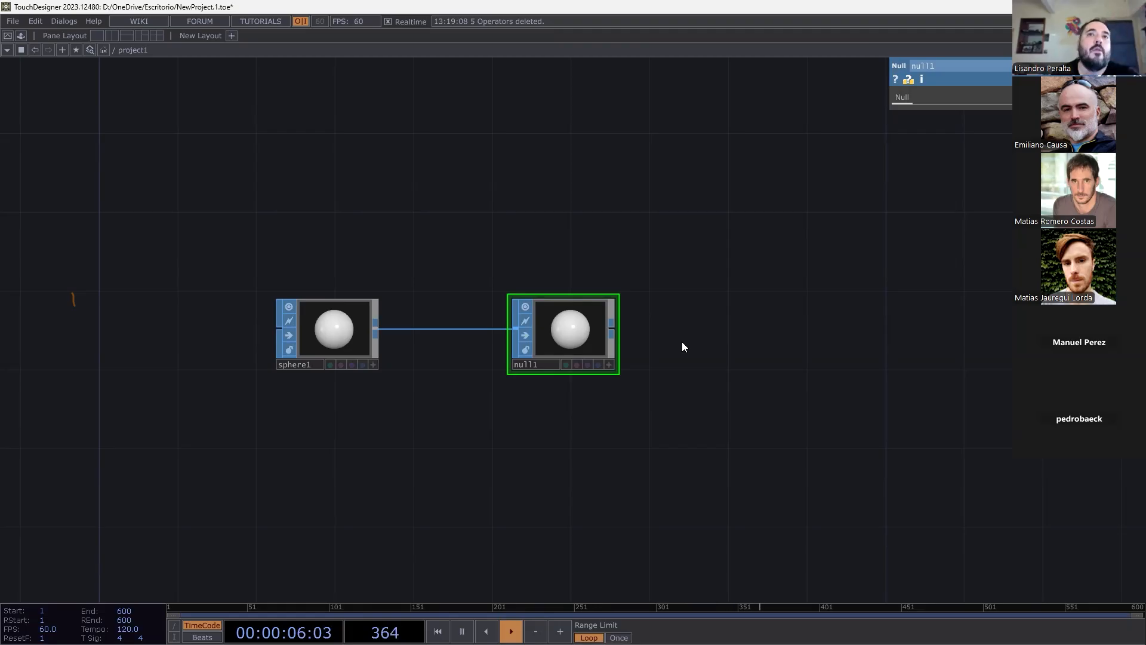
left_click_drag(618, 356, 580, 355)
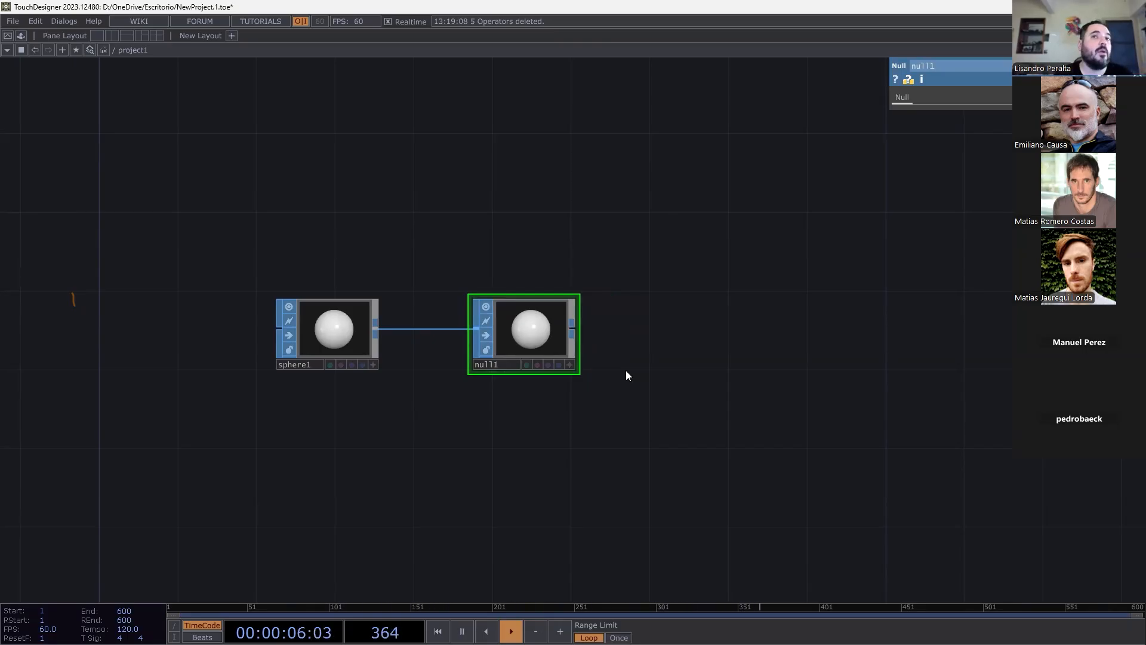
Place an unconnected Geometry COMP beside the Null SOP and delete it.
left_click(572, 328)
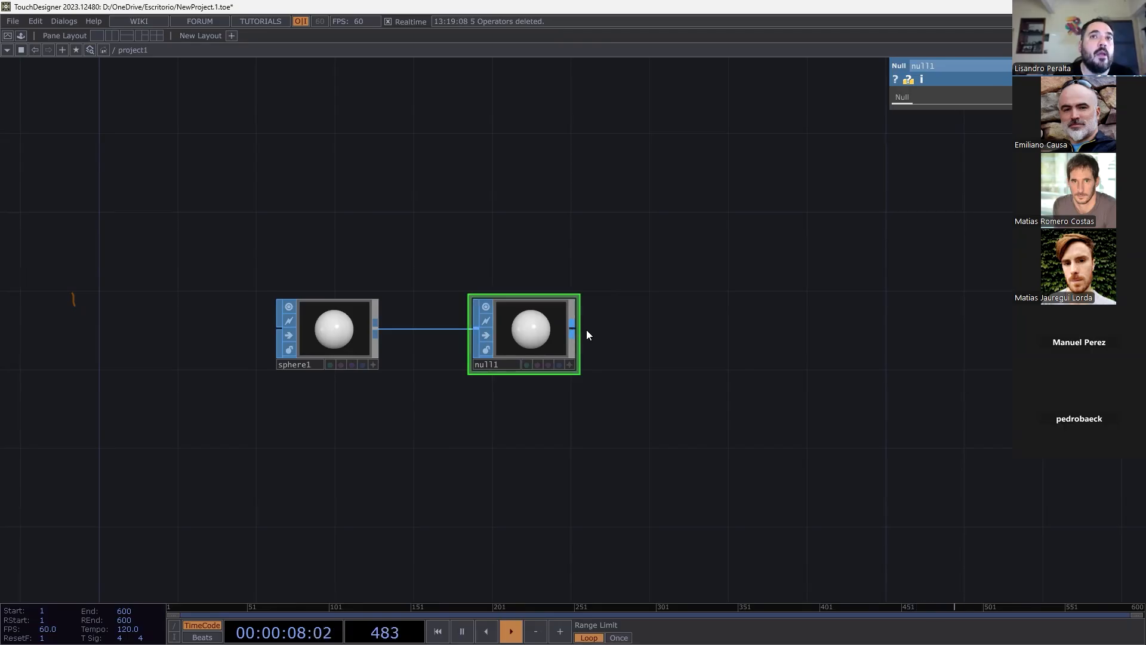
left_click(640, 309)
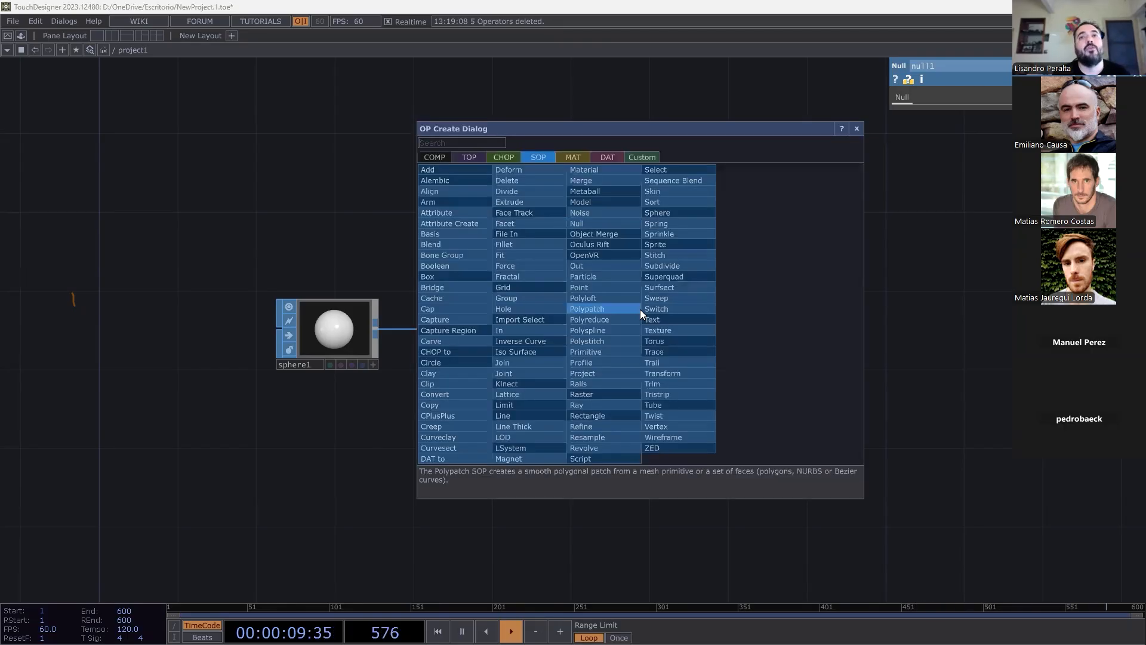
left_click(434, 158)
left_click(439, 256)
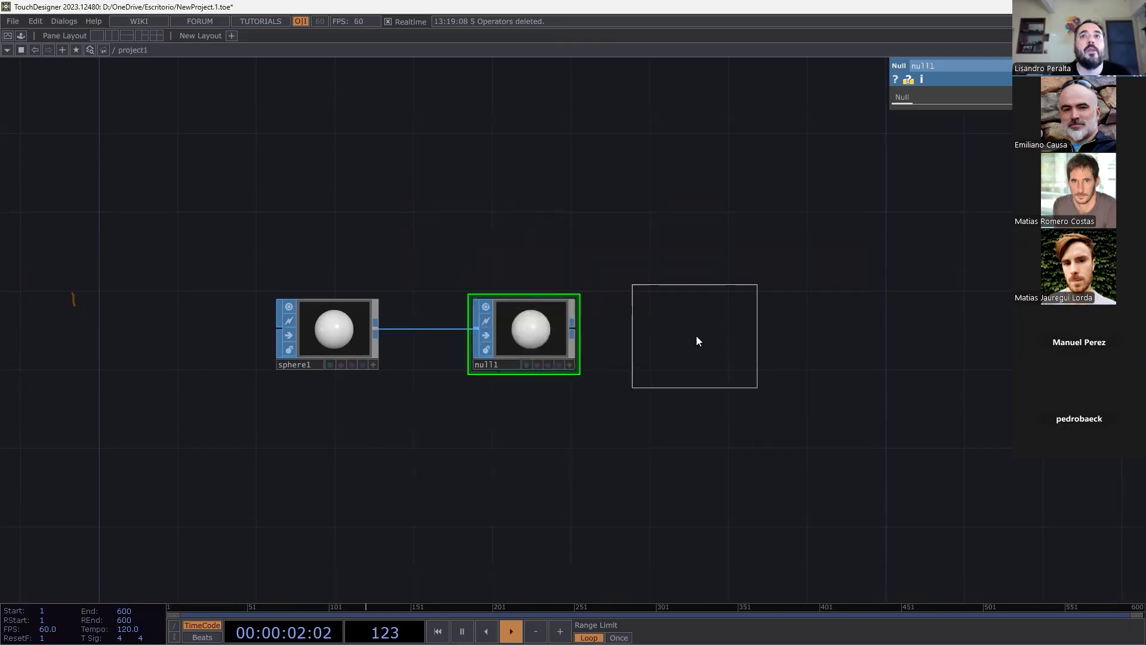
left_click(696, 336)
mouse_move(538, 329)
left_mouse_down()
mouse_move(597, 330)
mouse_move(539, 330)
left_mouse_up()
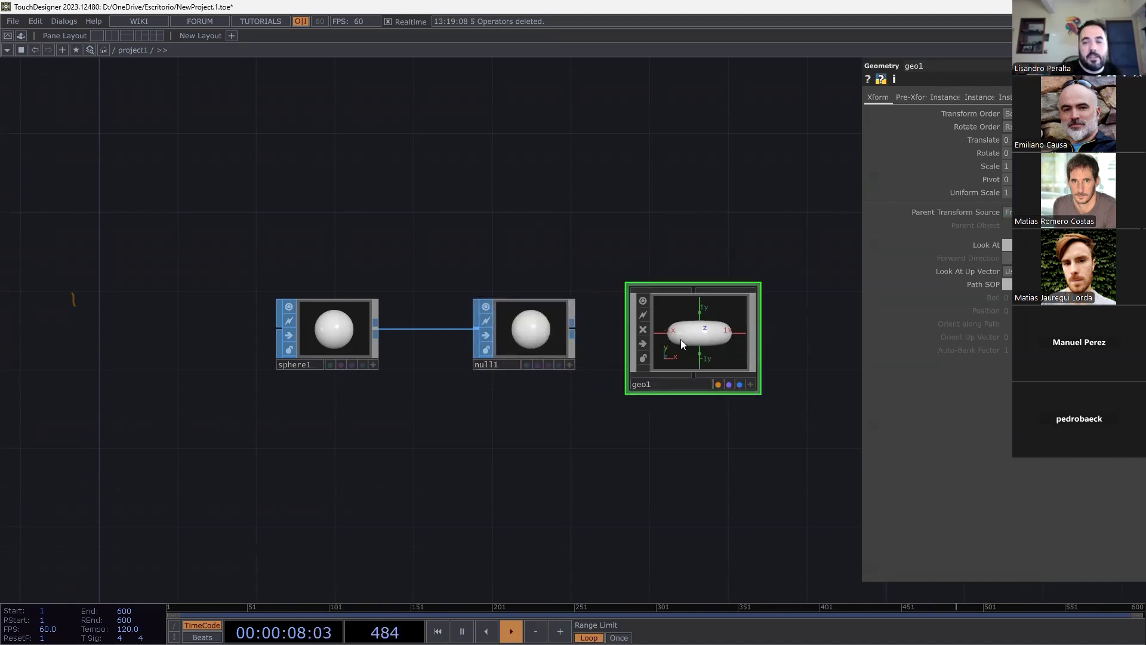
key("Delete")
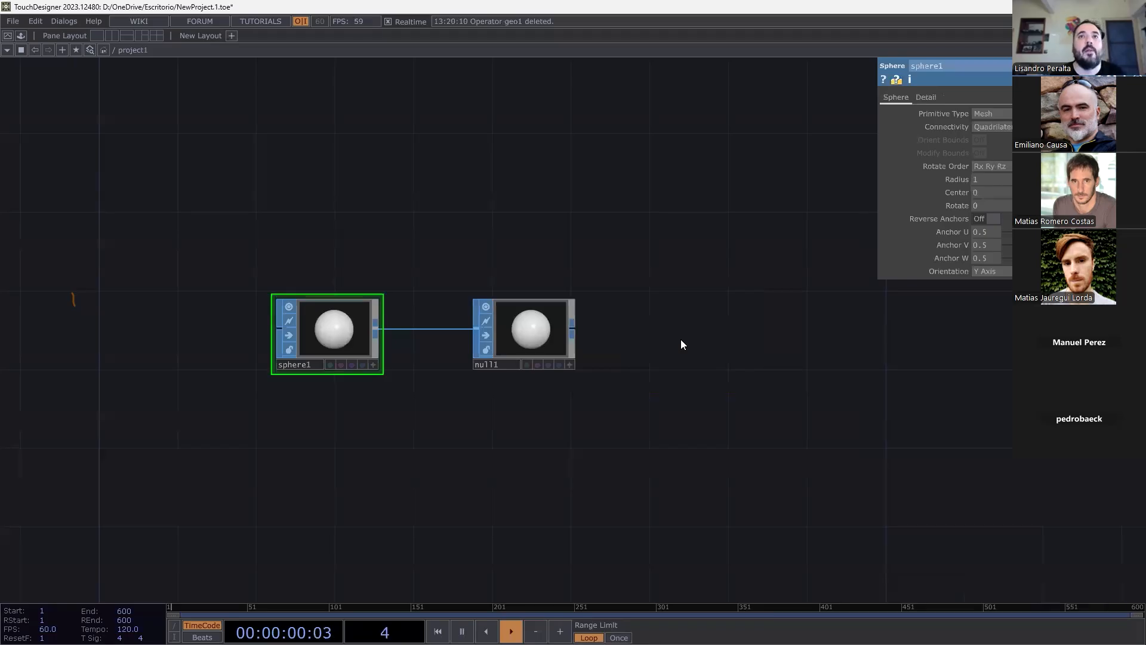
Create a Geometry COMP from the Null SOP's output so the Sphere chain feeds into it.
left_click(573, 327)
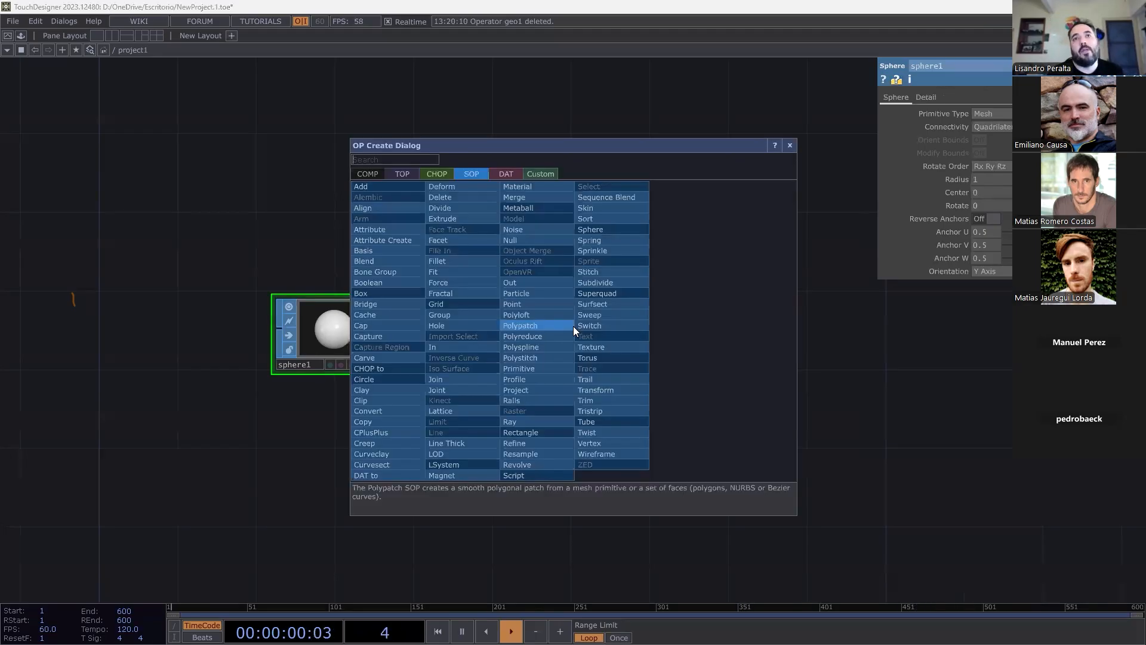
left_click(368, 174)
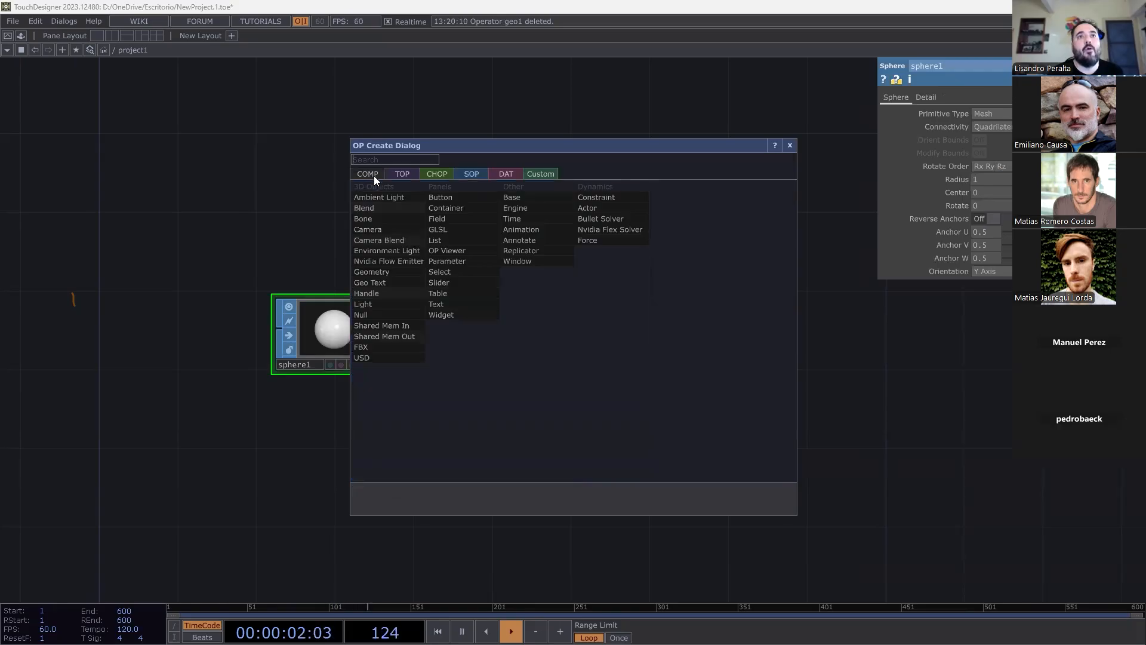
left_click(399, 271)
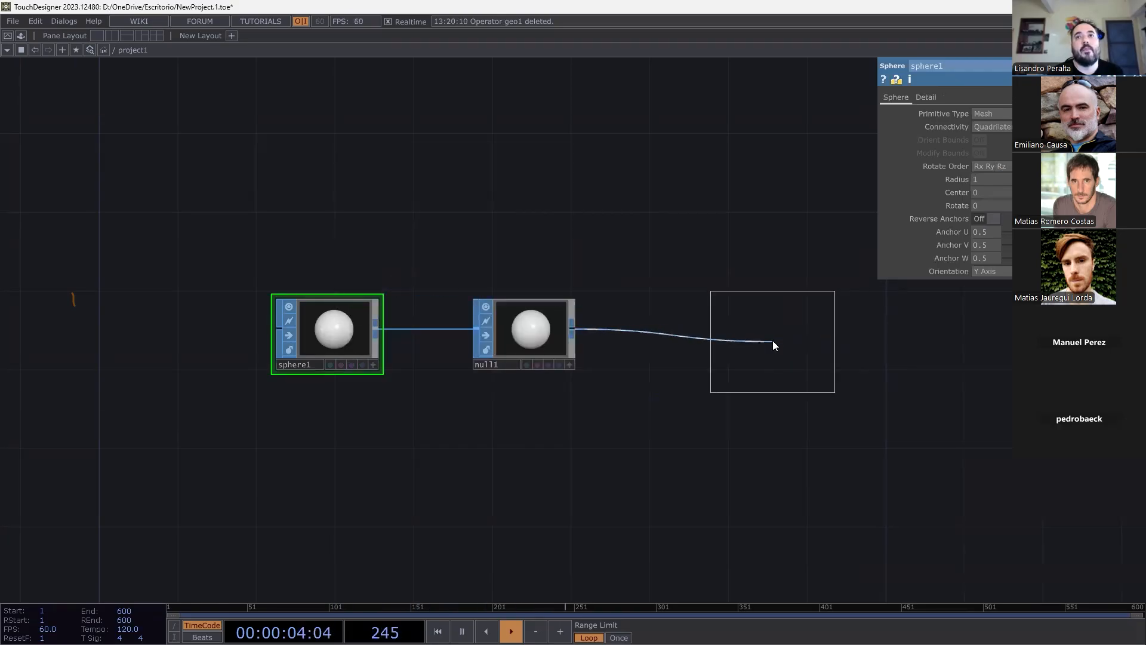
left_click(772, 340)
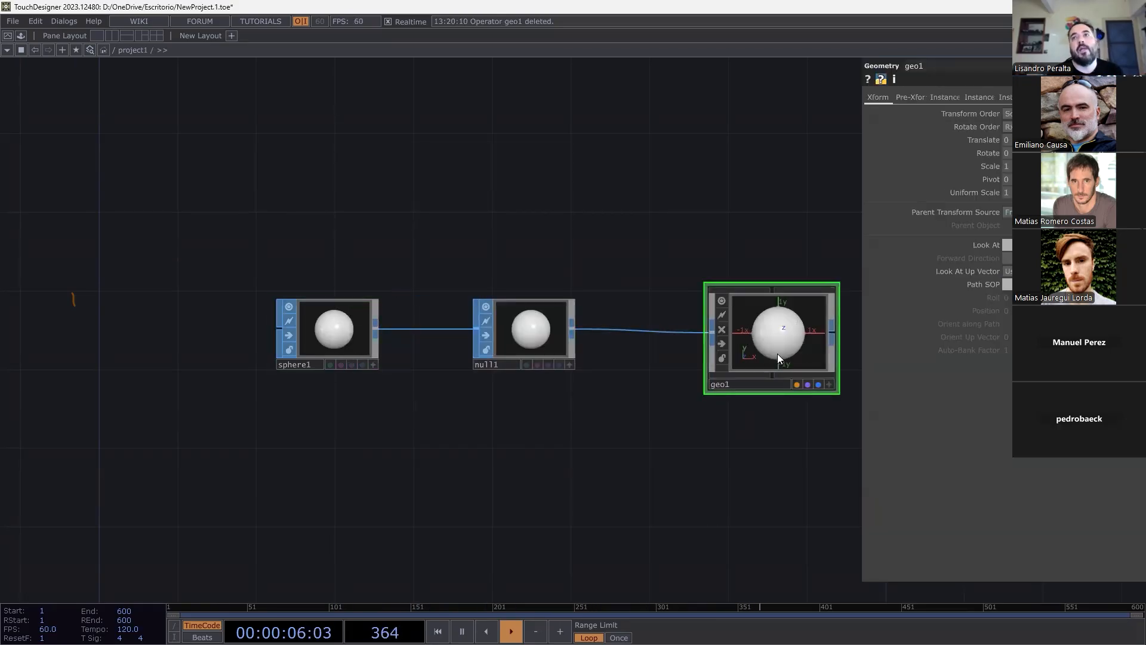
left_click_drag(701, 442, 599, 458)
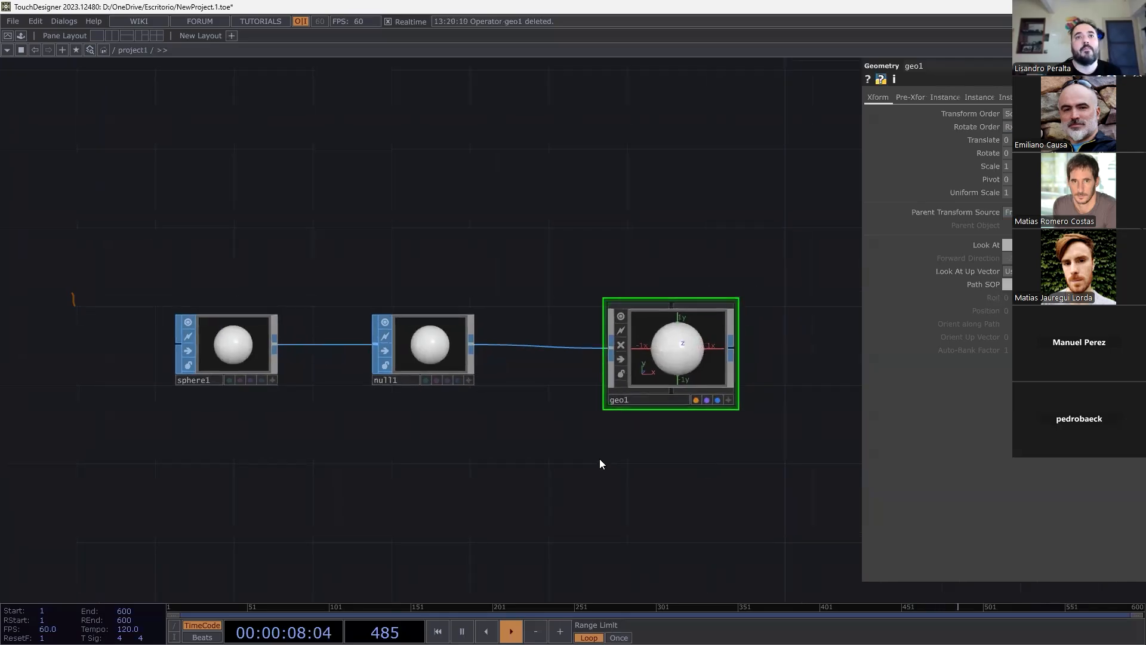
mouse_move(450, 356)
left_mouse_down()
mouse_move(450, 401)
mouse_move(445, 360)
left_mouse_up()
Add a Box SOP above the Sphere and wire it into the Null in place of the Sphere.
double_click(257, 252)
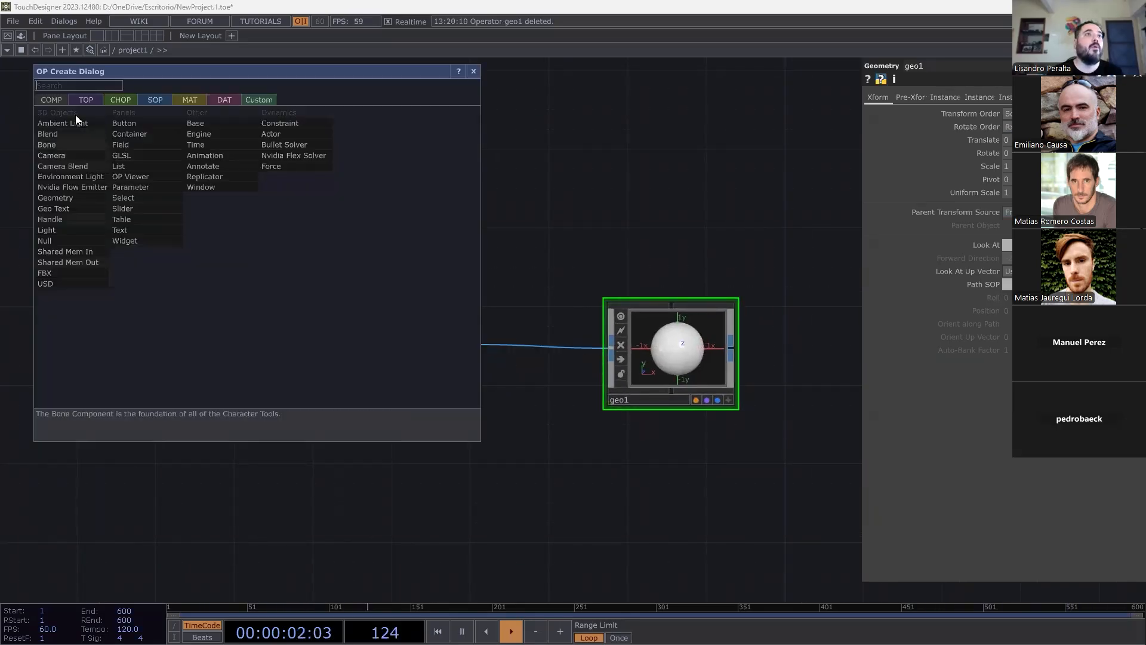
left_click(151, 99)
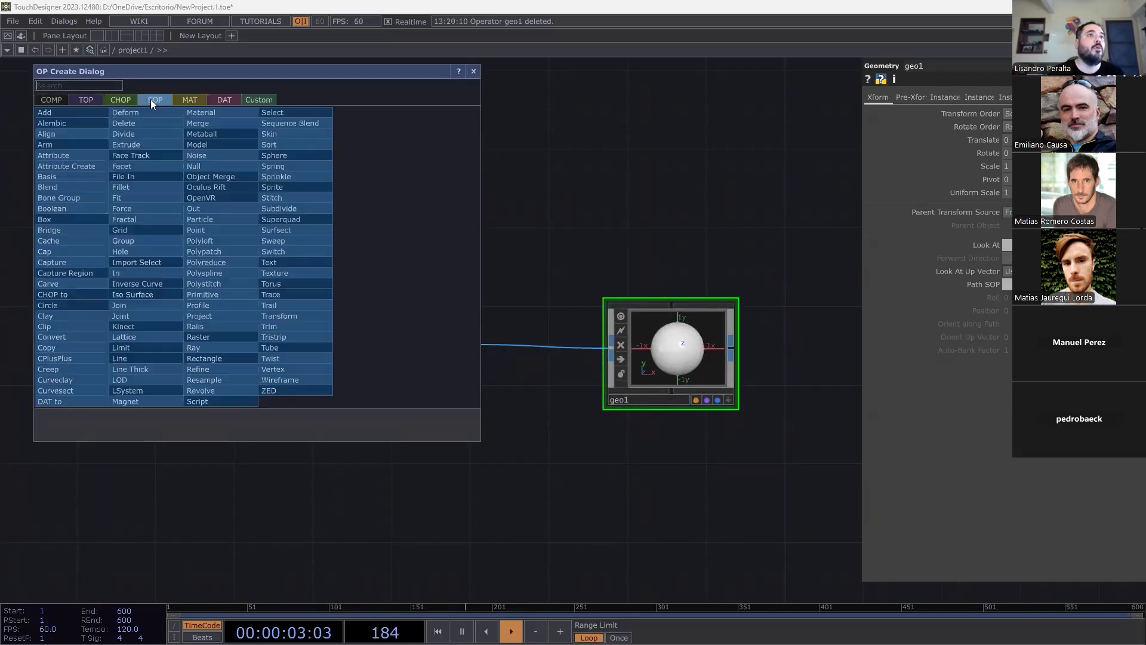
left_click(76, 220)
left_click(264, 215)
left_click(310, 341)
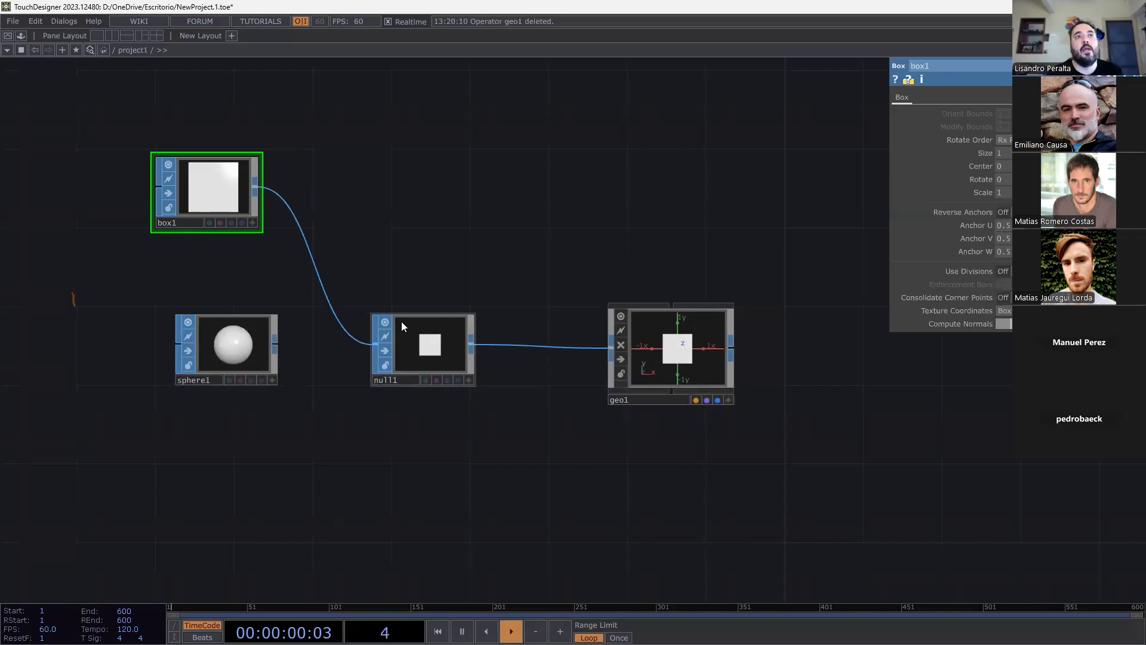
Create a second Geometry COMP wired directly from the Box SOP's output.
right_click(257, 186)
left_click(596, 193)
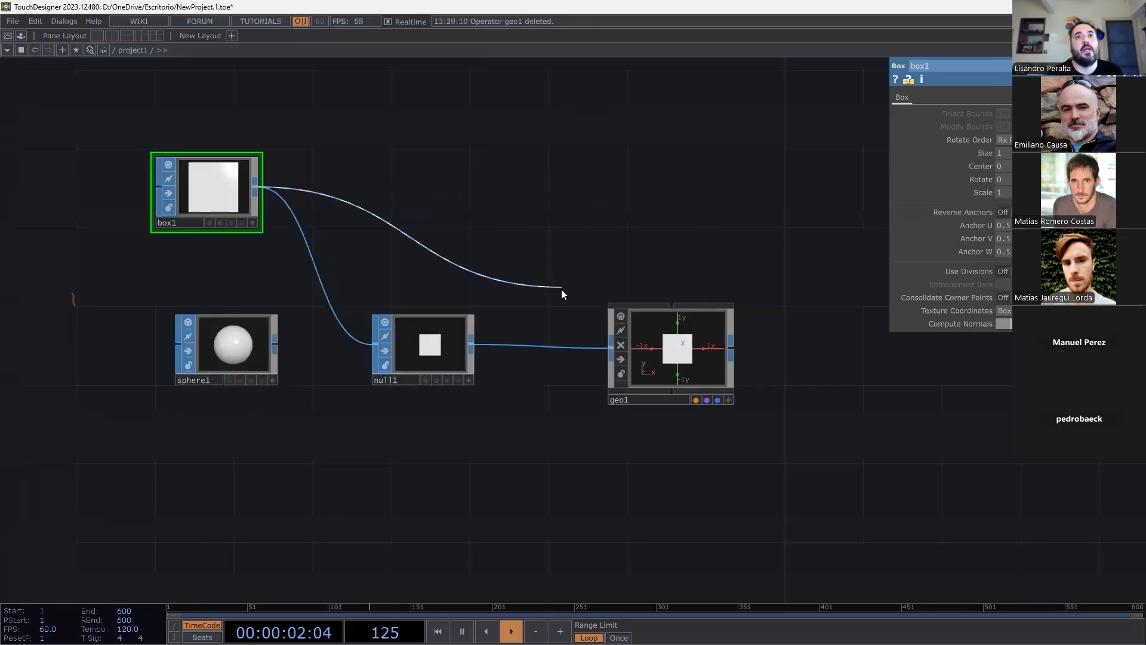
right_click(551, 284)
left_click(258, 187)
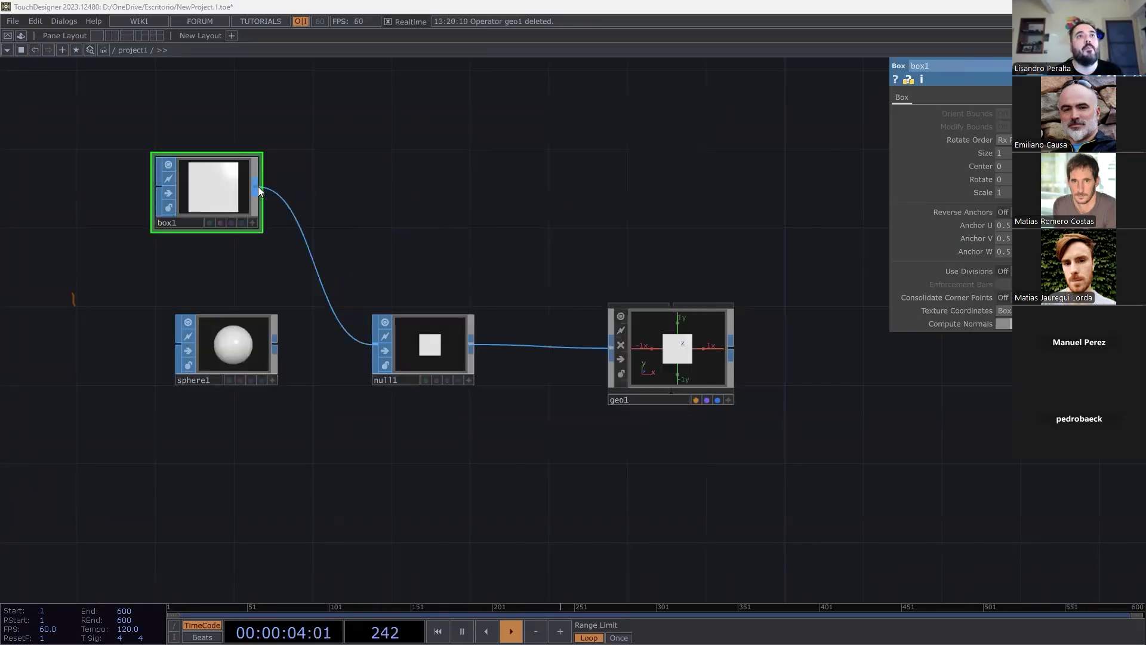
right_click(258, 190)
left_click(51, 36)
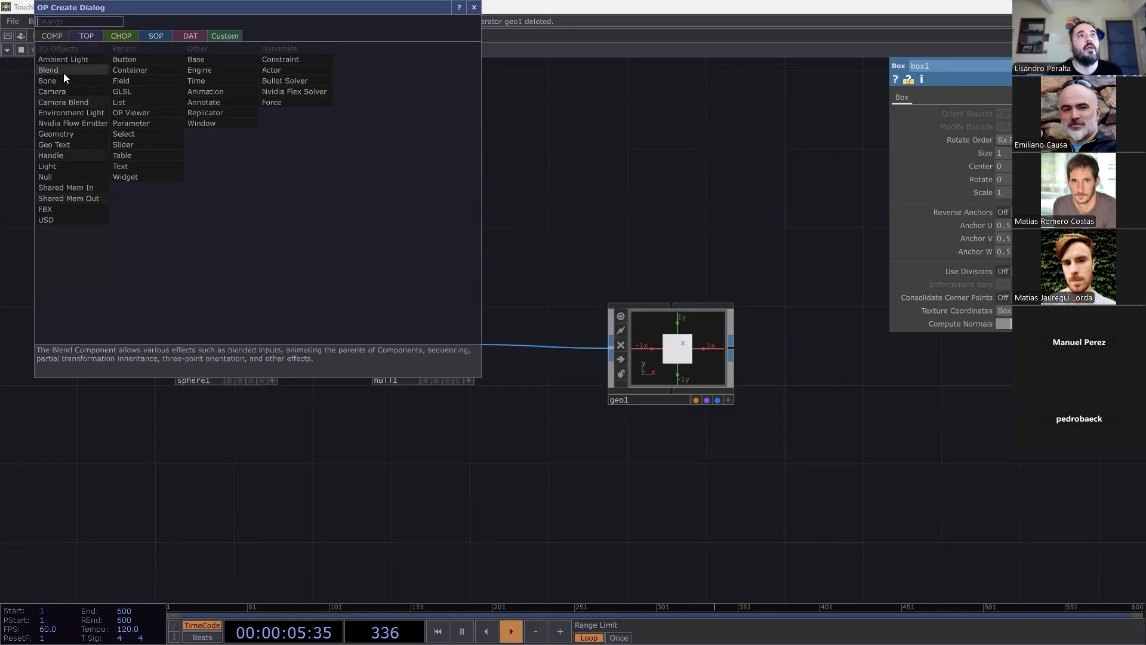
left_click(73, 134)
left_click(493, 198)
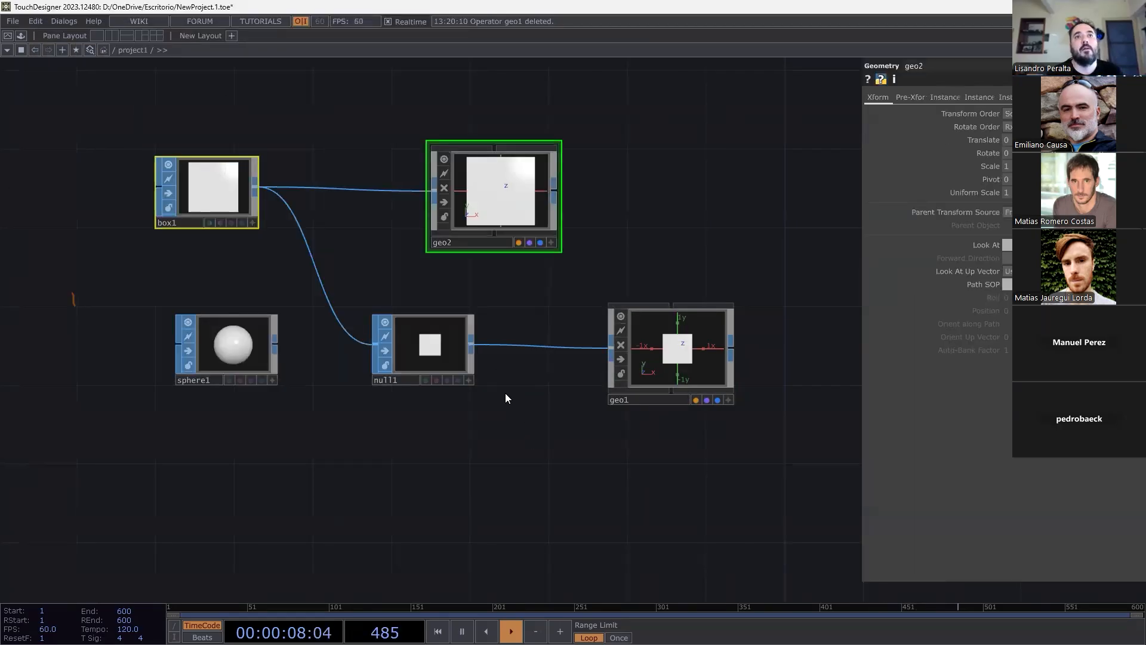
Wire the Sphere into the second Geometry COMP in place of the Box, and shift both selected operators to line the Box up above the Sphere.
left_click(274, 344)
left_click(339, 190)
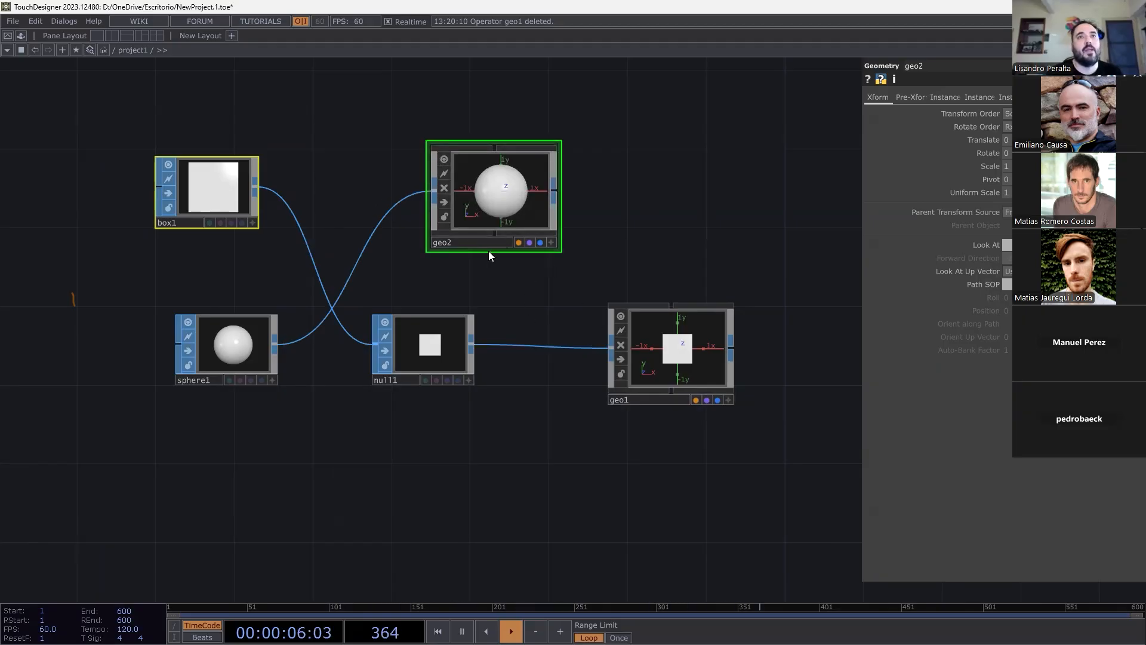
mouse_move(501, 184)
left_mouse_down()
mouse_move(492, 478)
mouse_move(513, 182)
left_mouse_up()
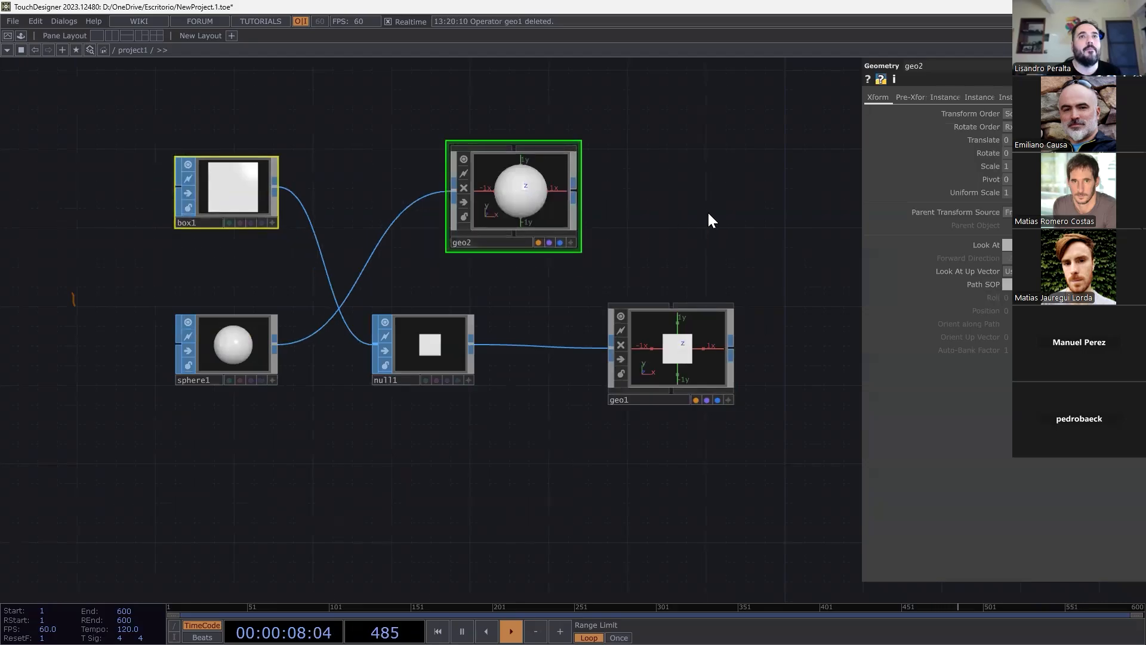
Delete the second Geometry COMP and wire the Sphere SOP into the Null in place of the Box.
left_click(474, 375)
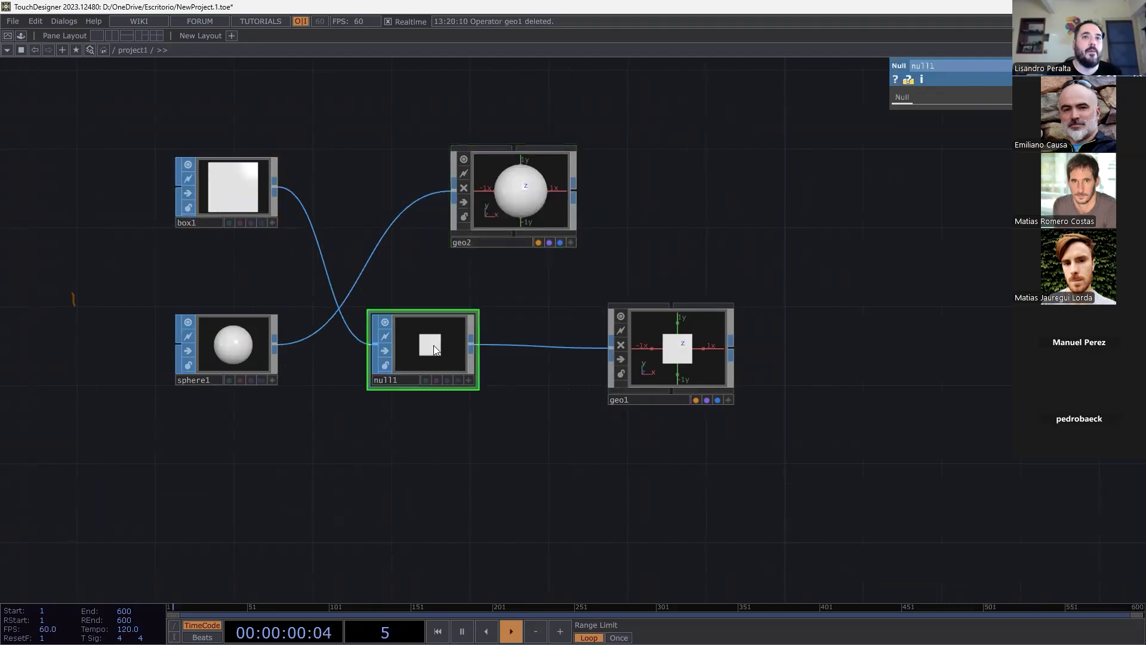
left_click_drag(508, 241, 499, 518)
left_click(497, 475)
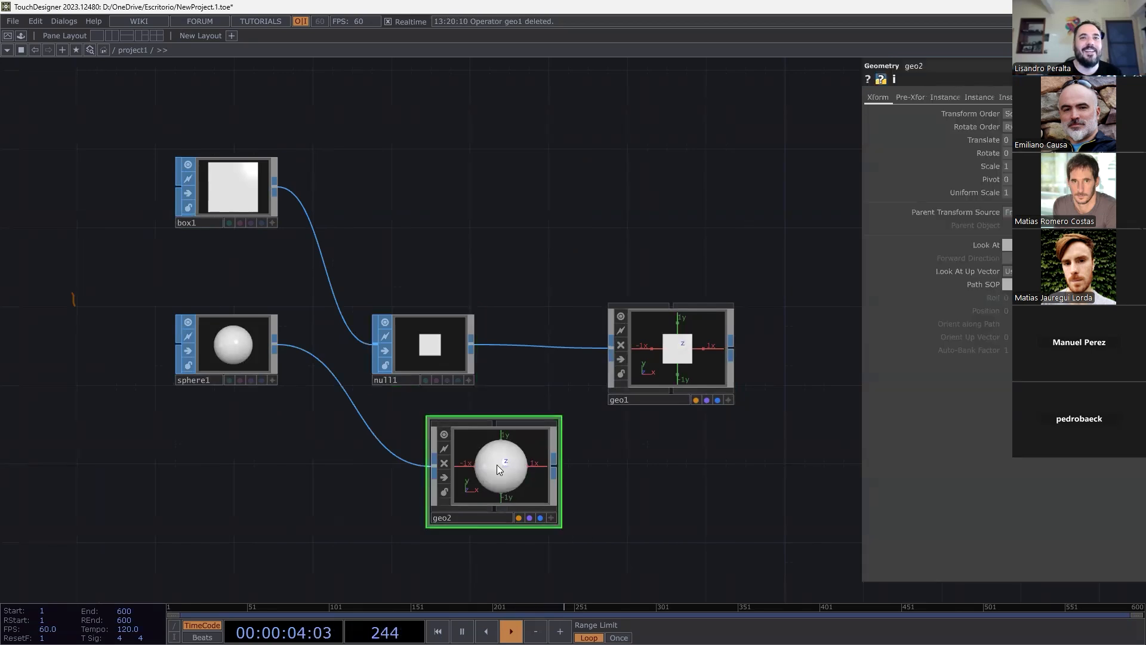
key("Delete")
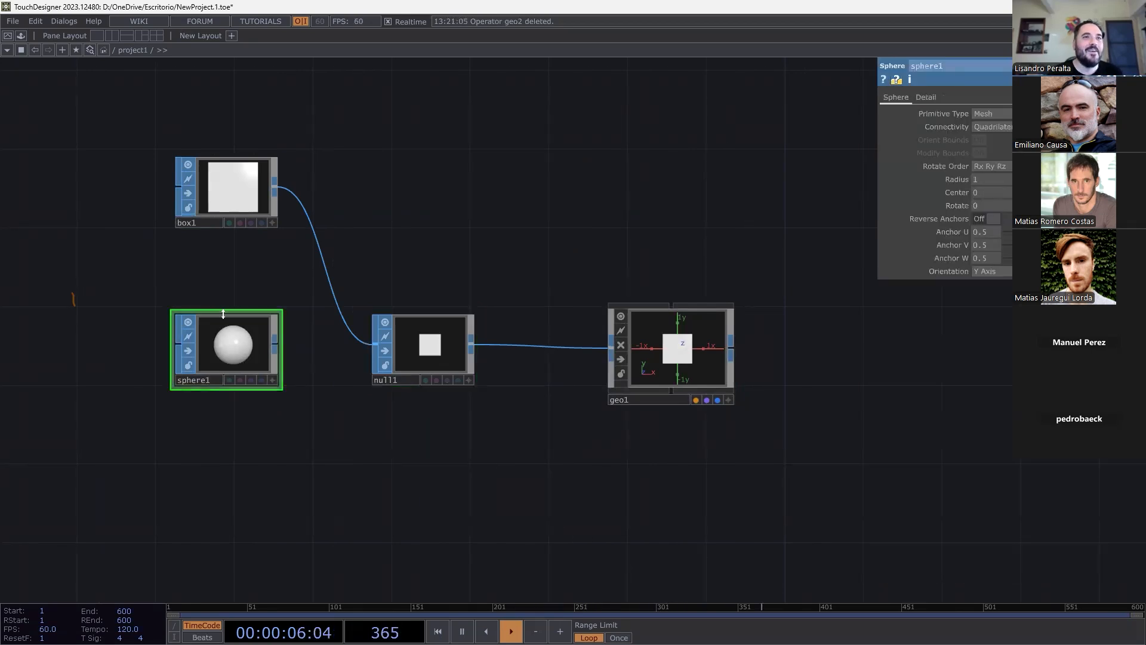
left_click_drag(276, 344, 412, 348)
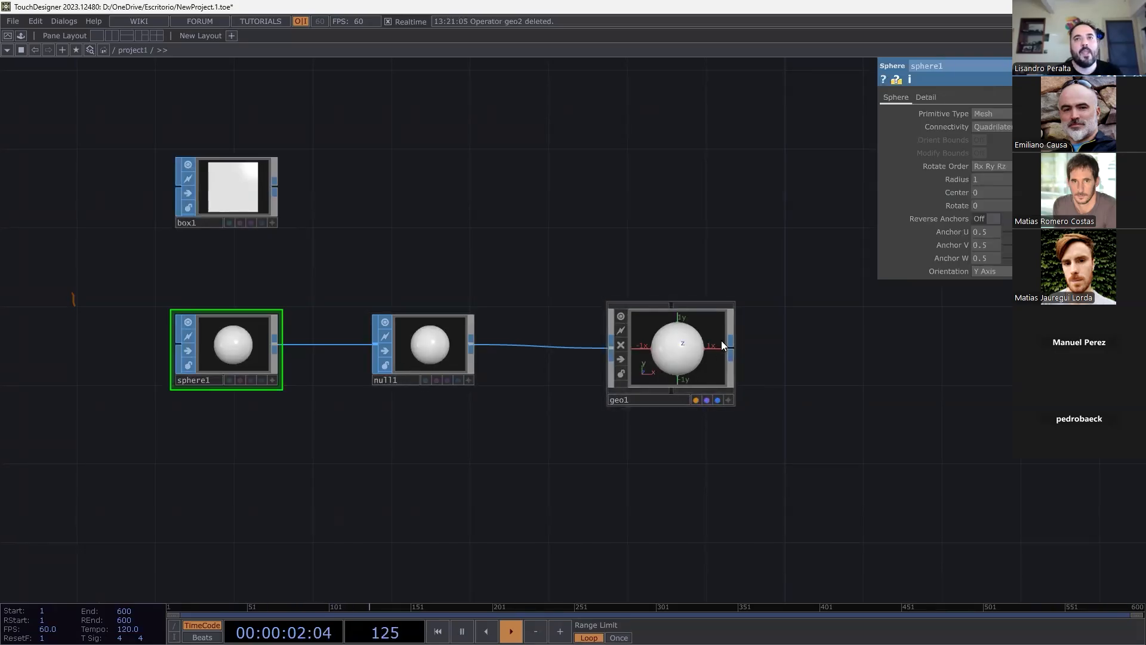
Add a Render TOP to the network beside the Geometry COMP.
left_click_drag(825, 382, 727, 406)
left_click(595, 391)
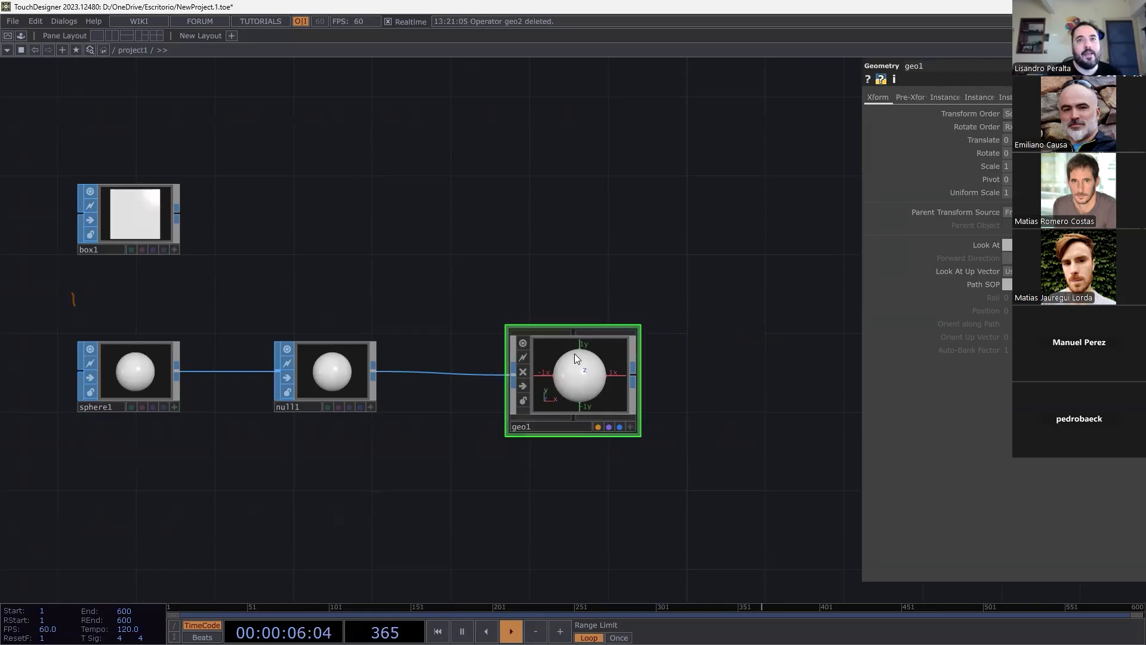
left_click_drag(753, 379, 632, 366)
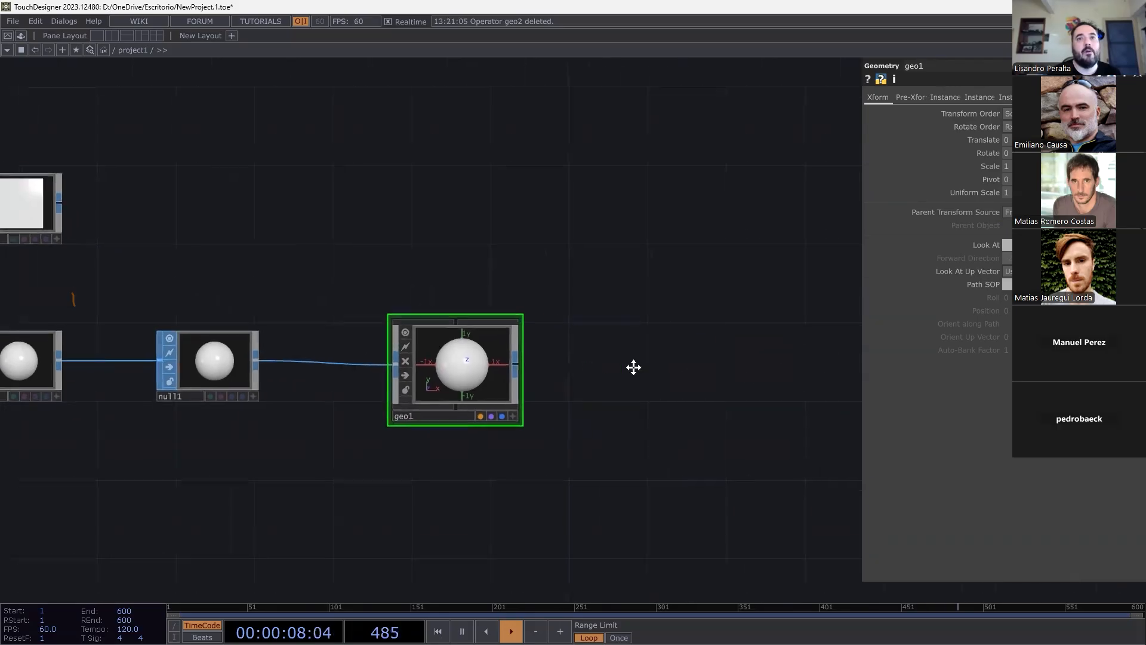
scroll(679, 318, "down", 2)
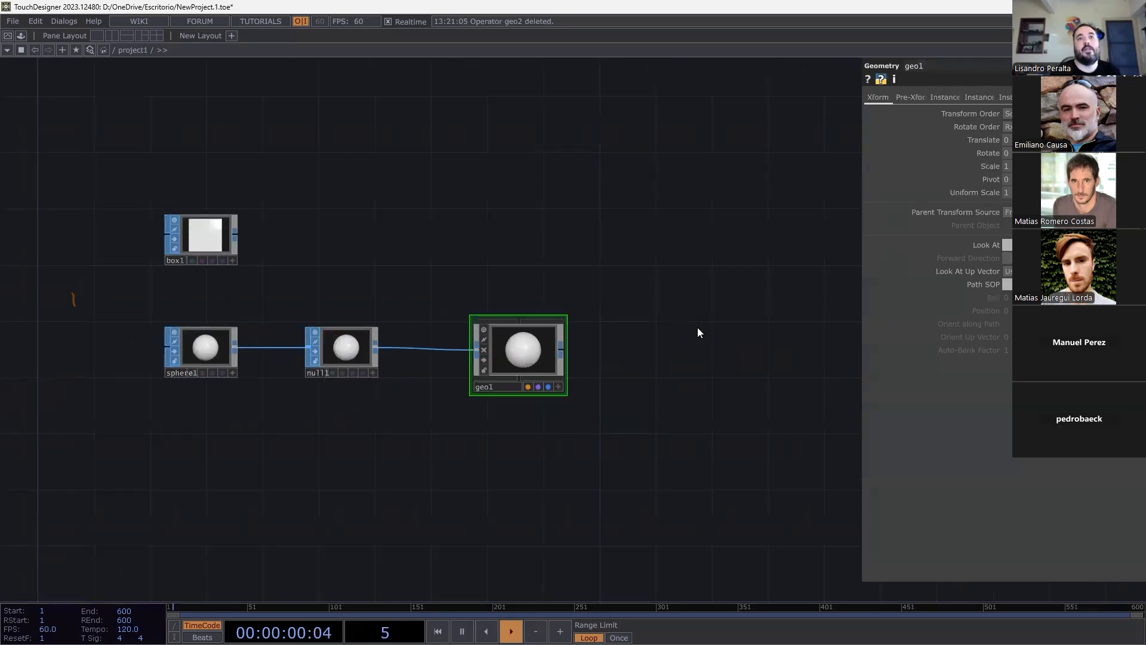
left_click_drag(700, 332, 614, 377)
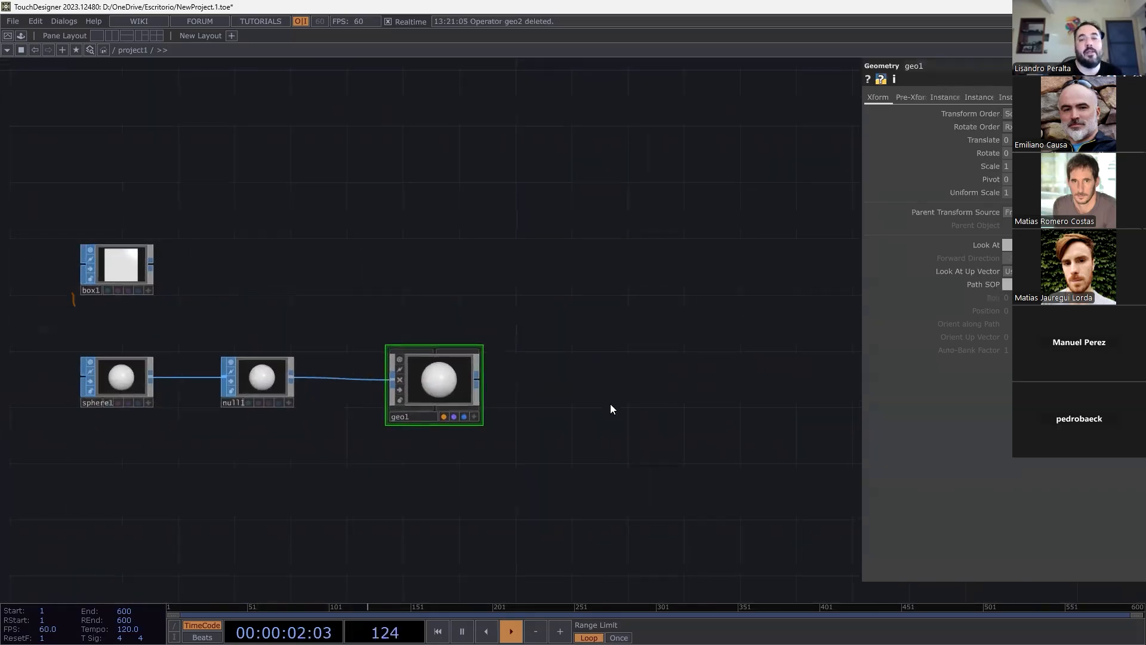
key("Tab")
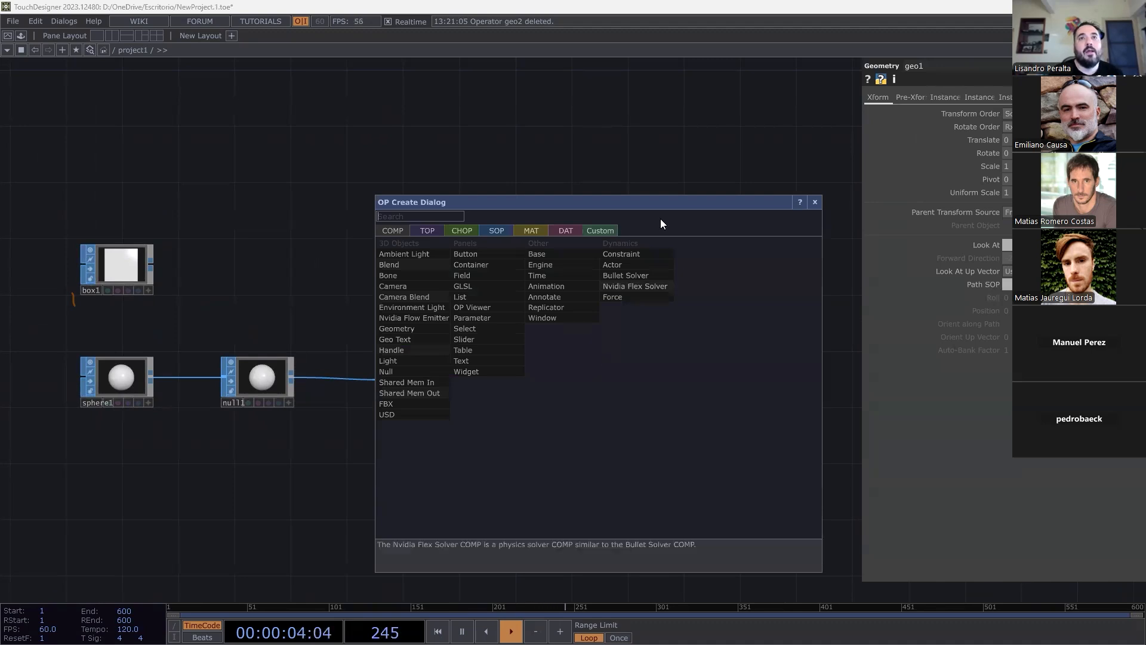
key("Escape")
key("Tab")
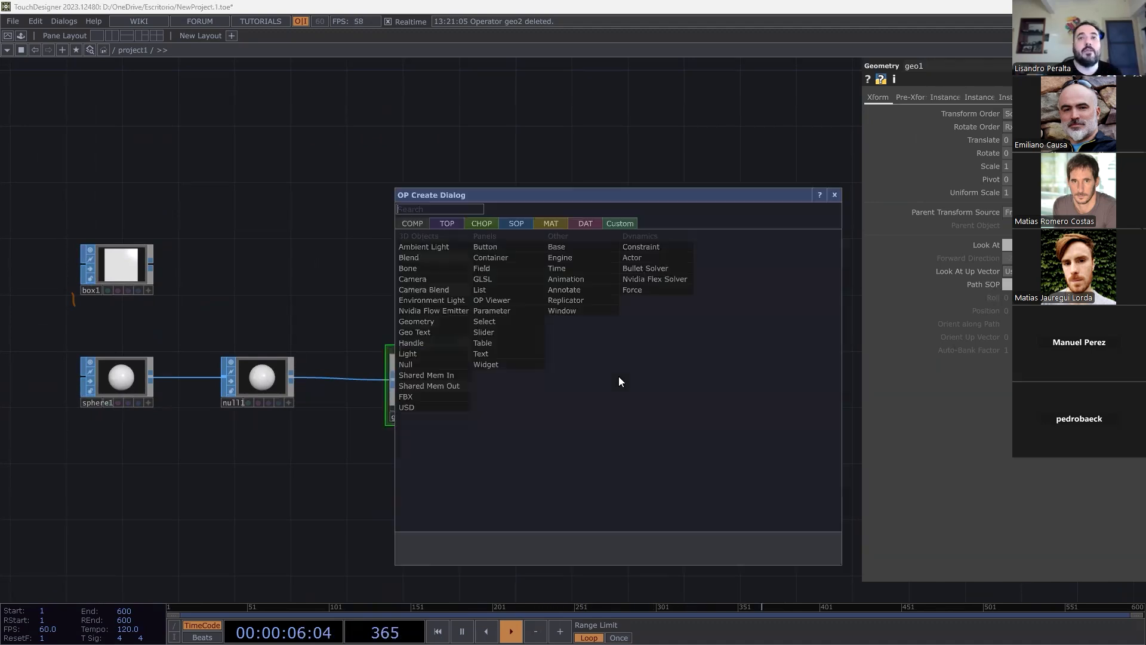
left_click(453, 222)
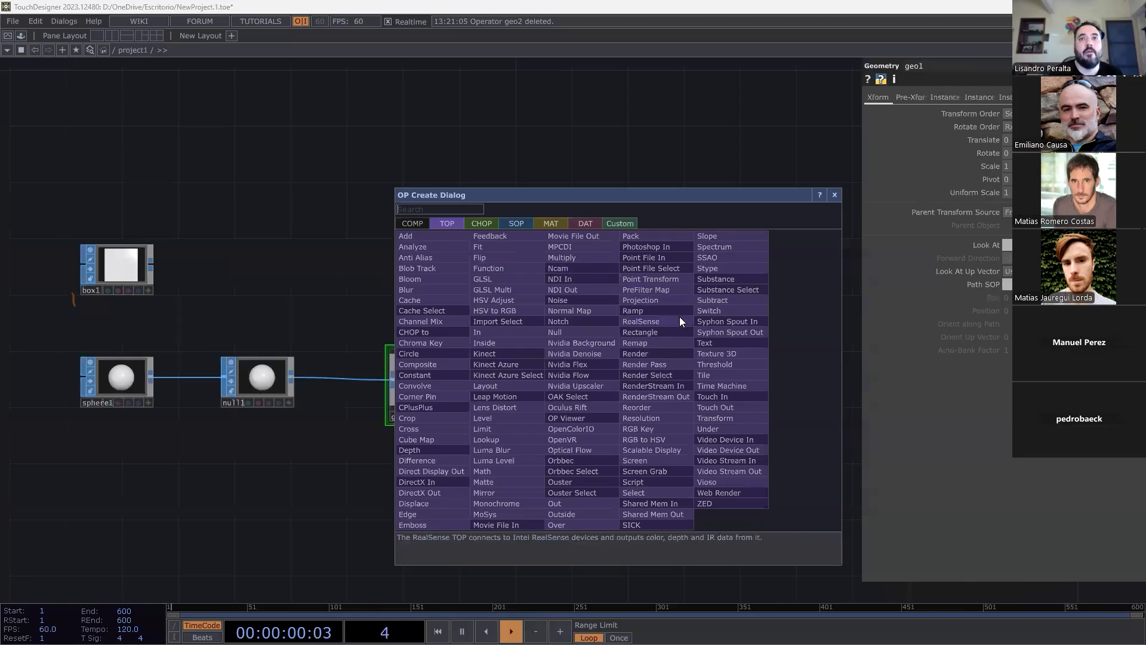
left_click(666, 353)
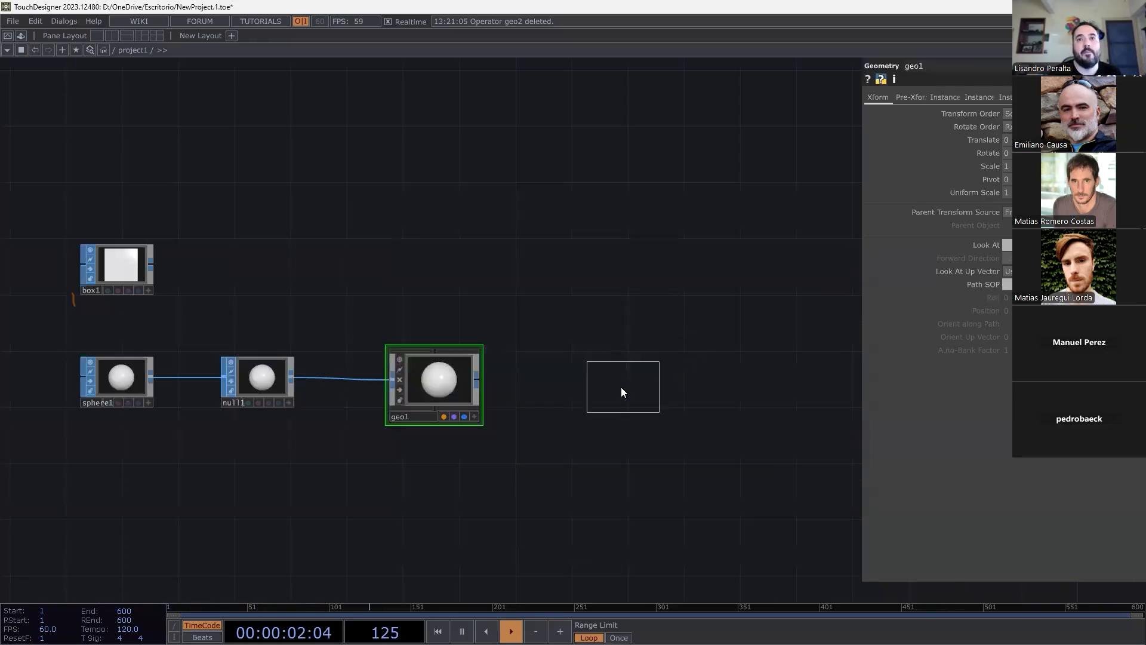
left_click(617, 385)
left_click_drag(635, 375, 609, 381)
scroll(550, 421, "up", 3)
scroll(549, 418, "up", 3)
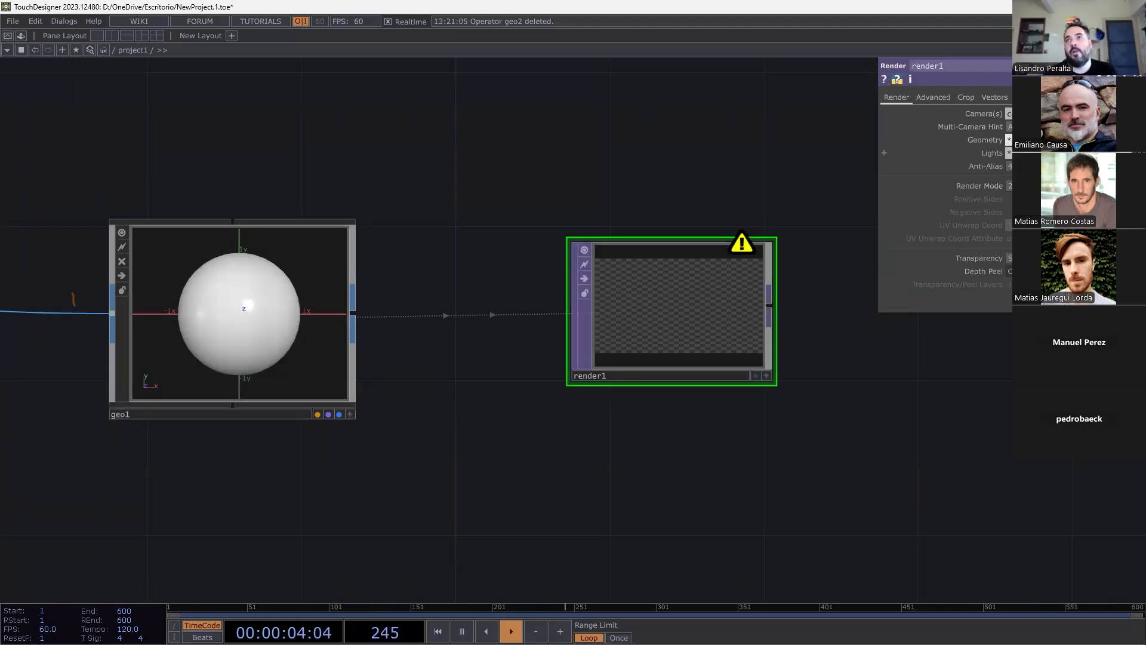
Check the Render TOP's warning details and add a Camera COMP above it.
scroll(866, 488, "down", 2)
left_click_drag(867, 488, 695, 504)
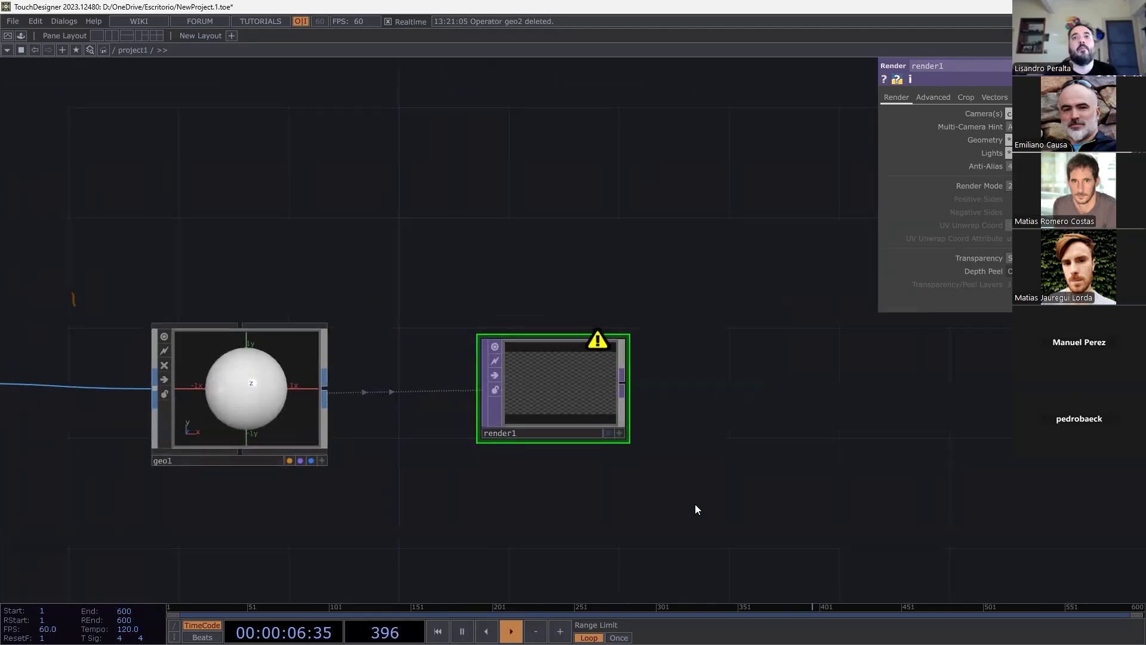
middle_click(597, 344)
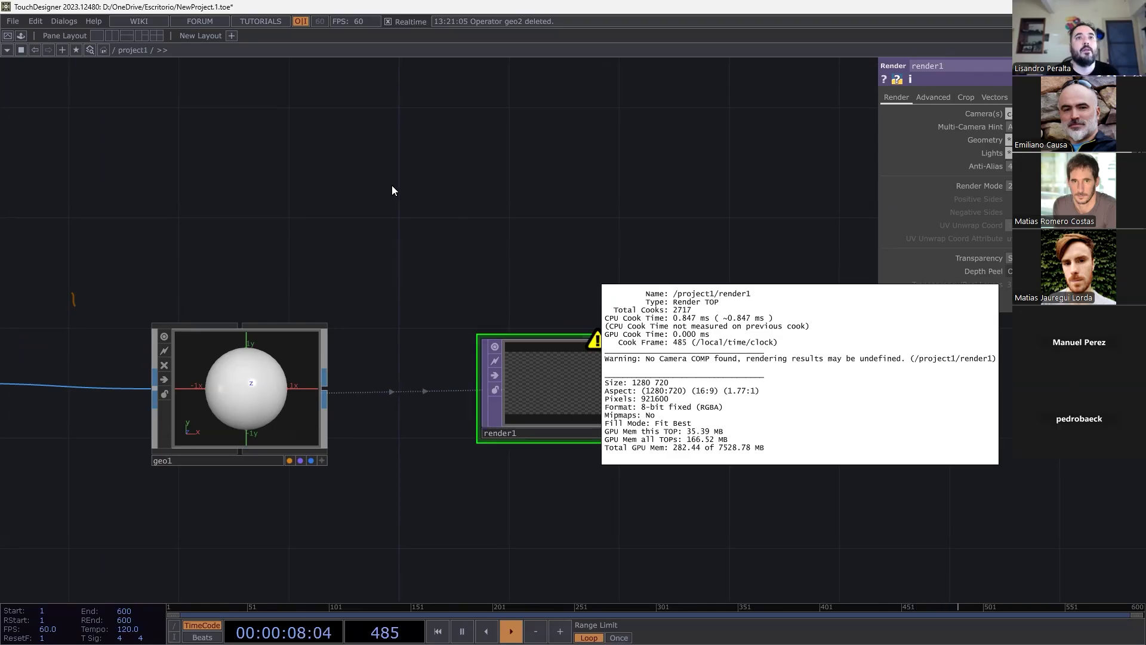
key("Tab")
left_click(186, 36)
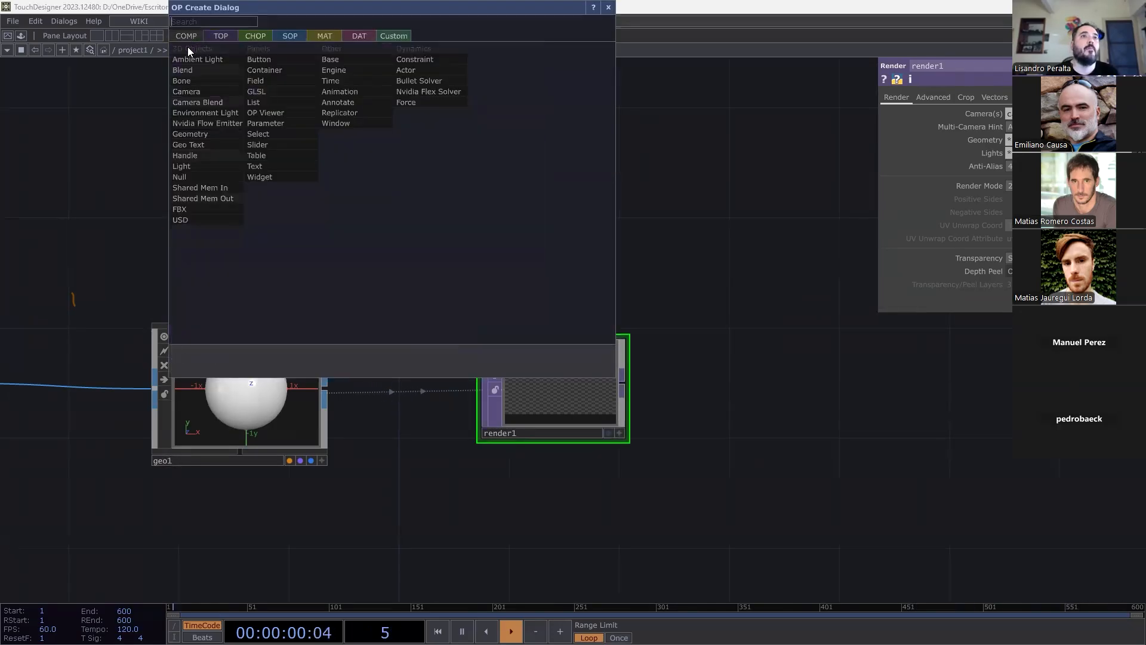
left_click(193, 91)
left_click(519, 178)
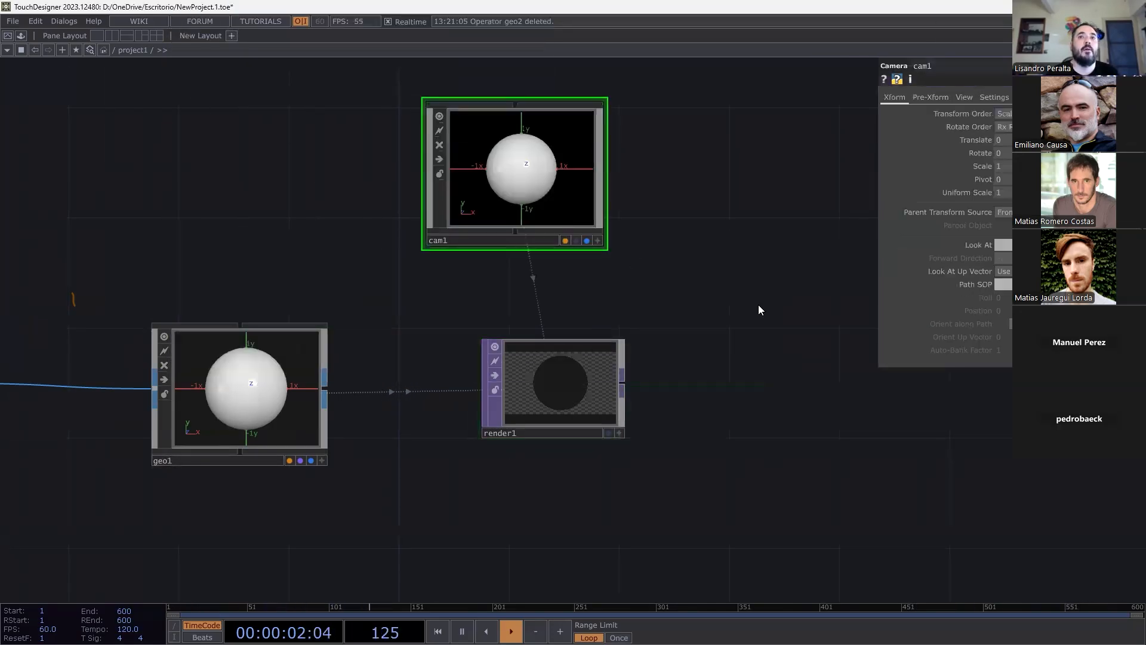
Add a Light COMP on the far side of the Render TOP from the Geometry COMP.
key("Tab")
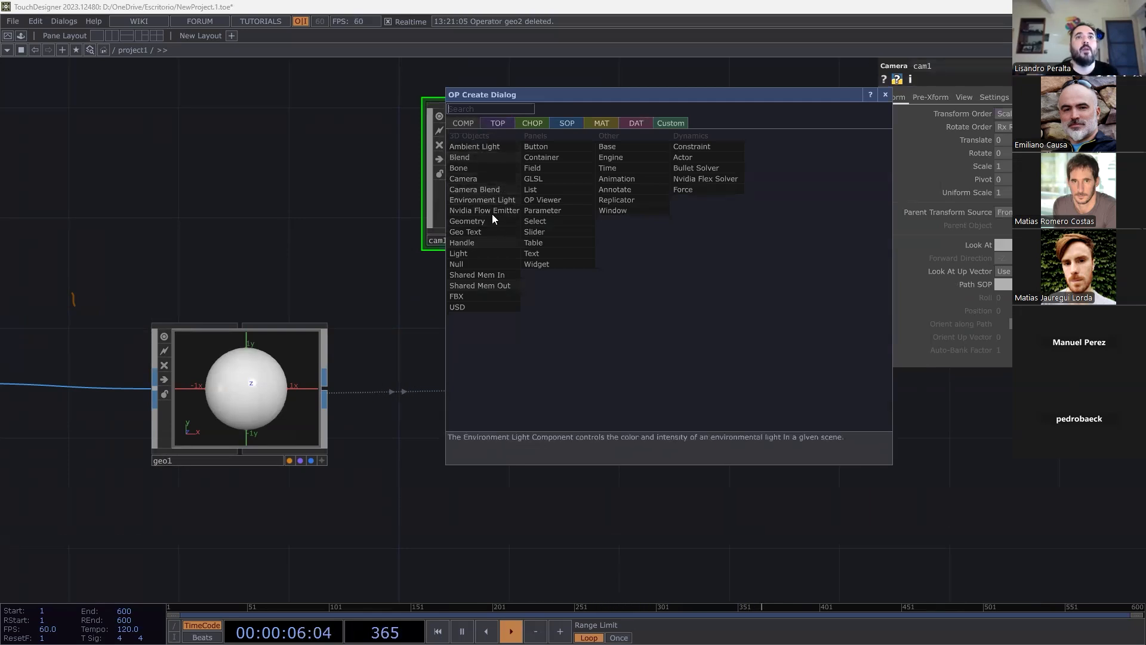
left_click(478, 253)
left_click(776, 396)
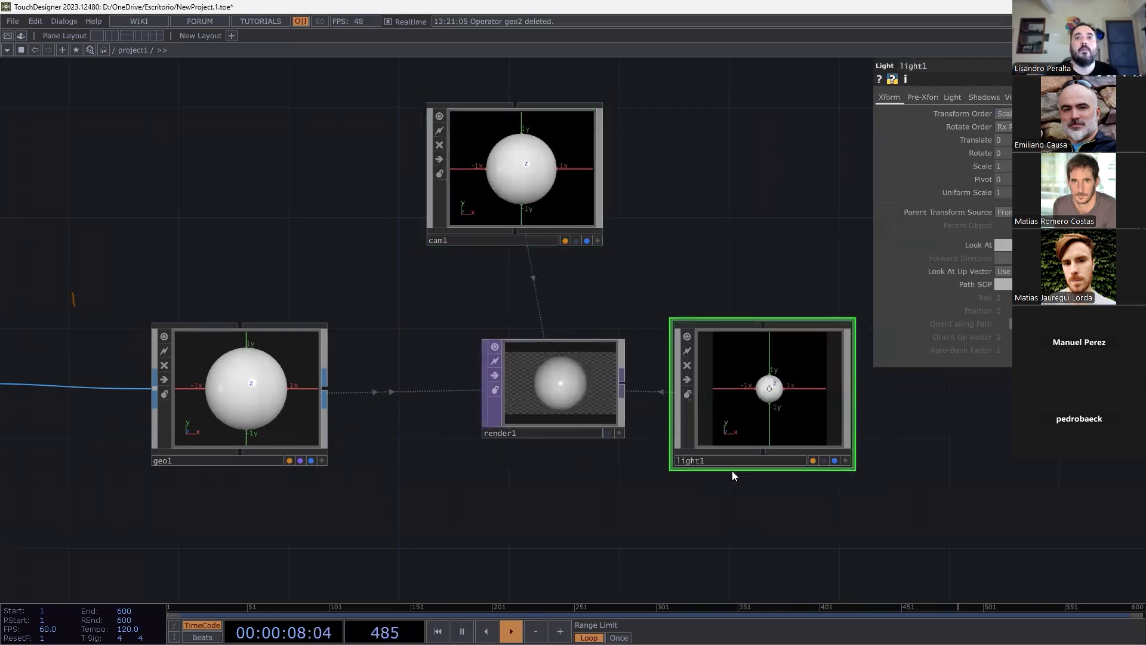
Rearrange the network so the Light COMP sits above the Geometry COMP and the Camera COMP above the Render TOP.
left_click_drag(559, 431, 503, 332)
left_click_drag(631, 311, 419, 518)
scroll(707, 325, "down", 2)
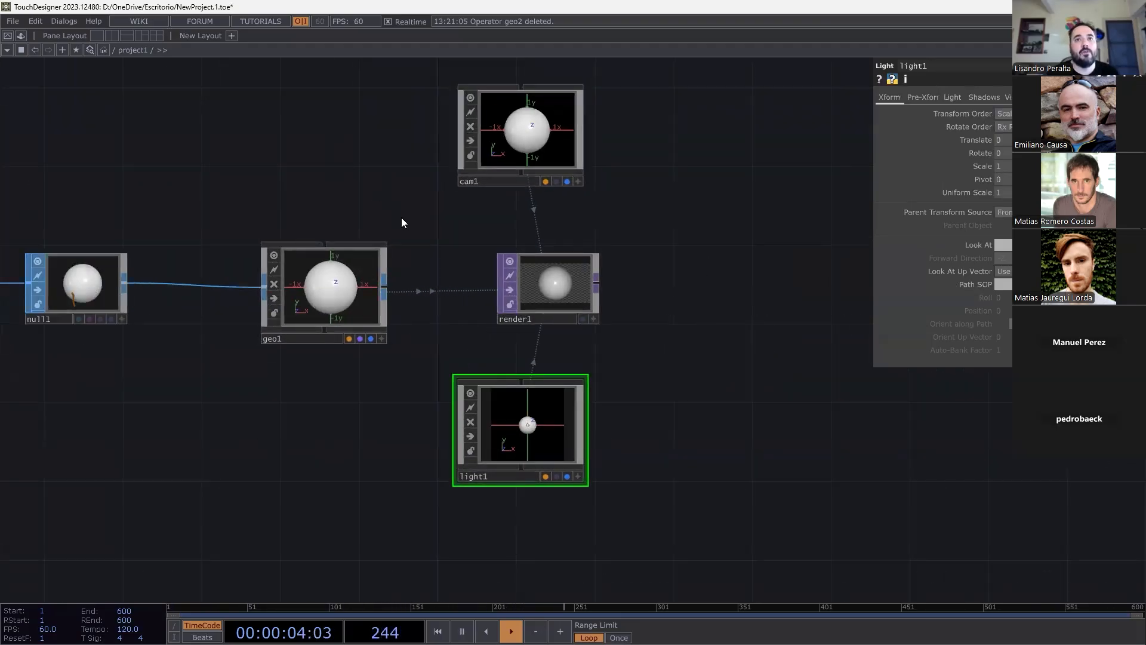
left_click_drag(510, 408, 333, 112)
left_click_drag(524, 136, 544, 135)
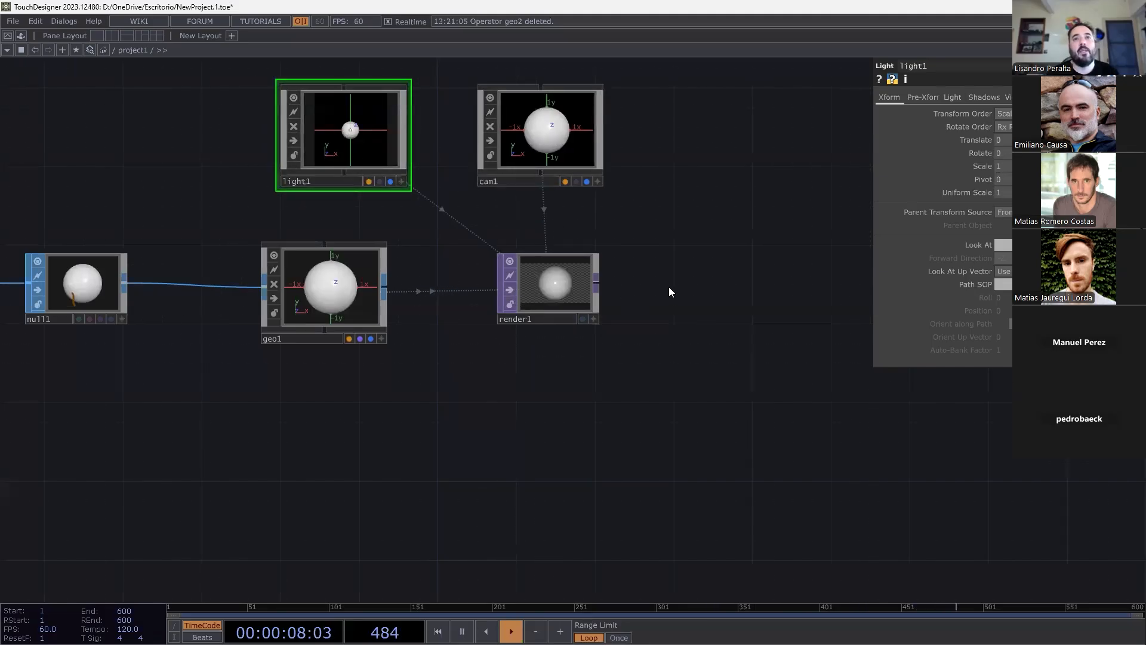
left_click(567, 284)
left_click(329, 128)
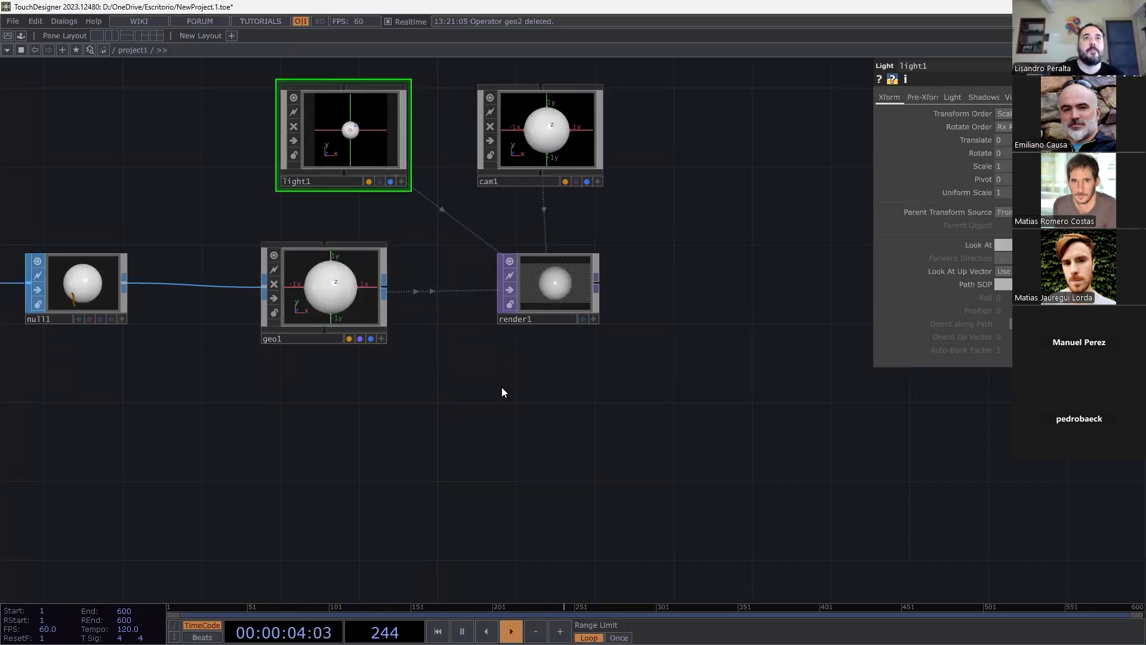
Activate the Light COMP's viewer and move the light interactively away from the sphere.
scroll(453, 299, "up", 3)
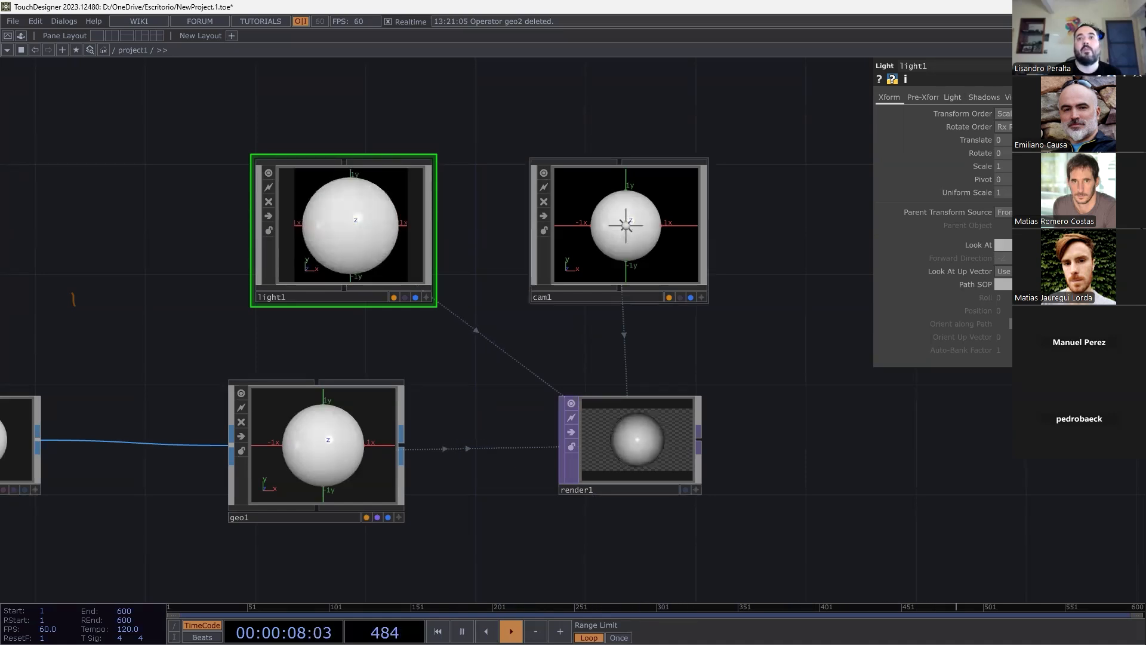
mouse_move(1009, 141)
middle_mouse_down()
mouse_move(1041, 127)
mouse_move(997, 128)
mouse_move(1050, 128)
mouse_move(1007, 142)
middle_mouse_up()
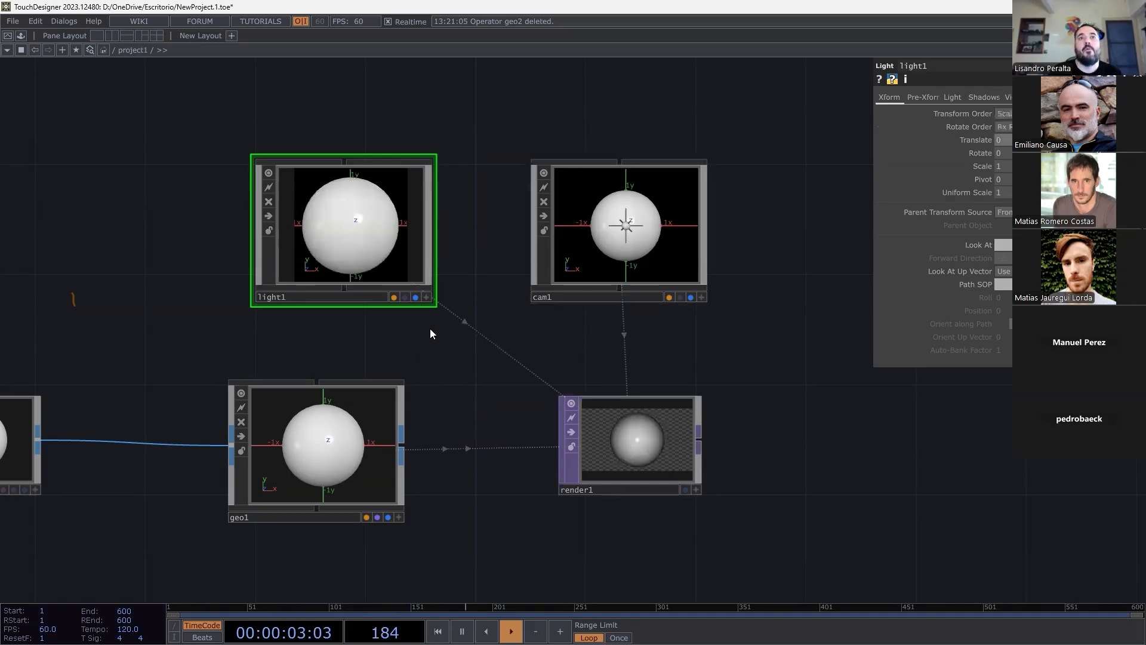
left_click(426, 296)
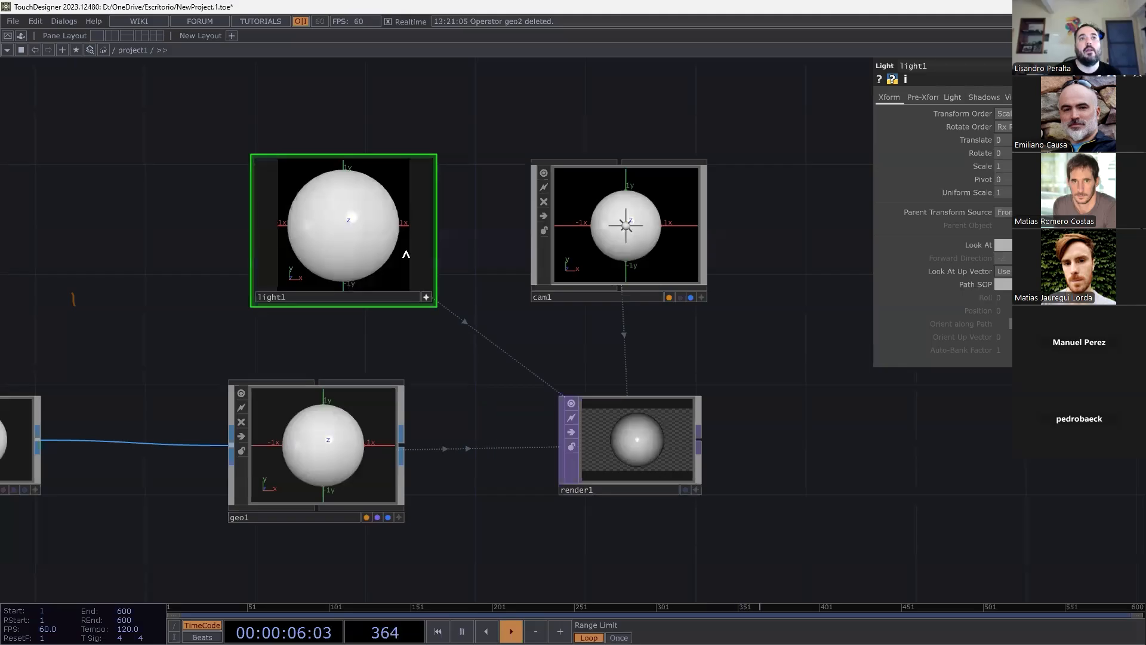
scroll(334, 234, "down", 5)
mouse_move(341, 232)
left_mouse_down()
mouse_move(373, 250)
mouse_move(338, 237)
mouse_move(416, 311)
left_mouse_up()
left_click(425, 296)
right_click(360, 240)
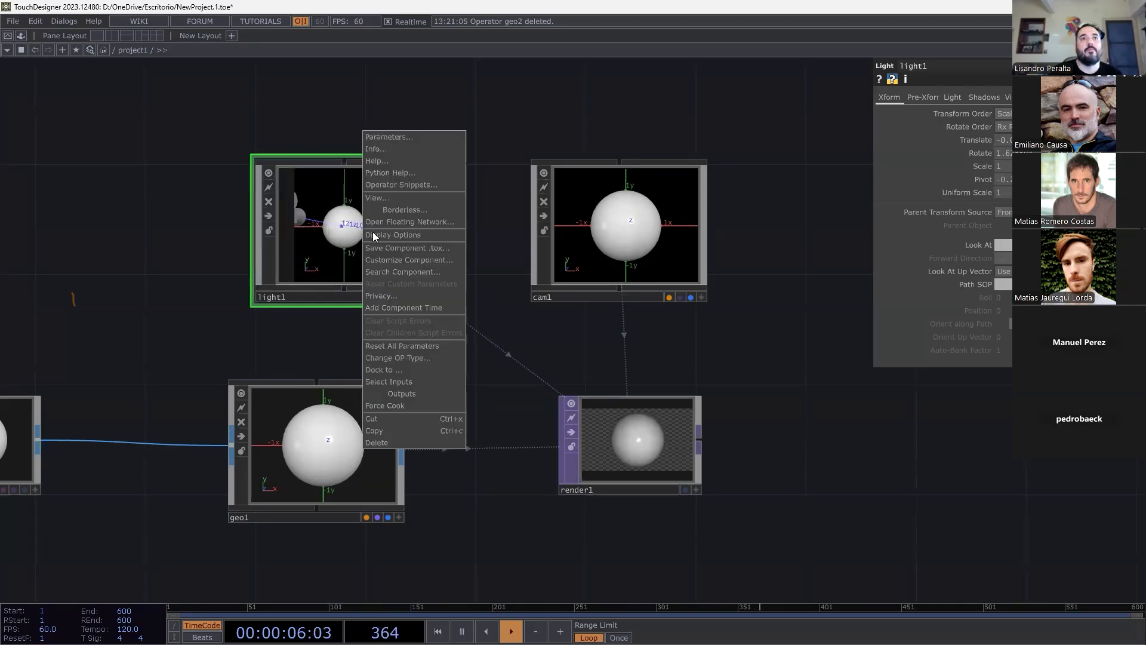
left_click(234, 335)
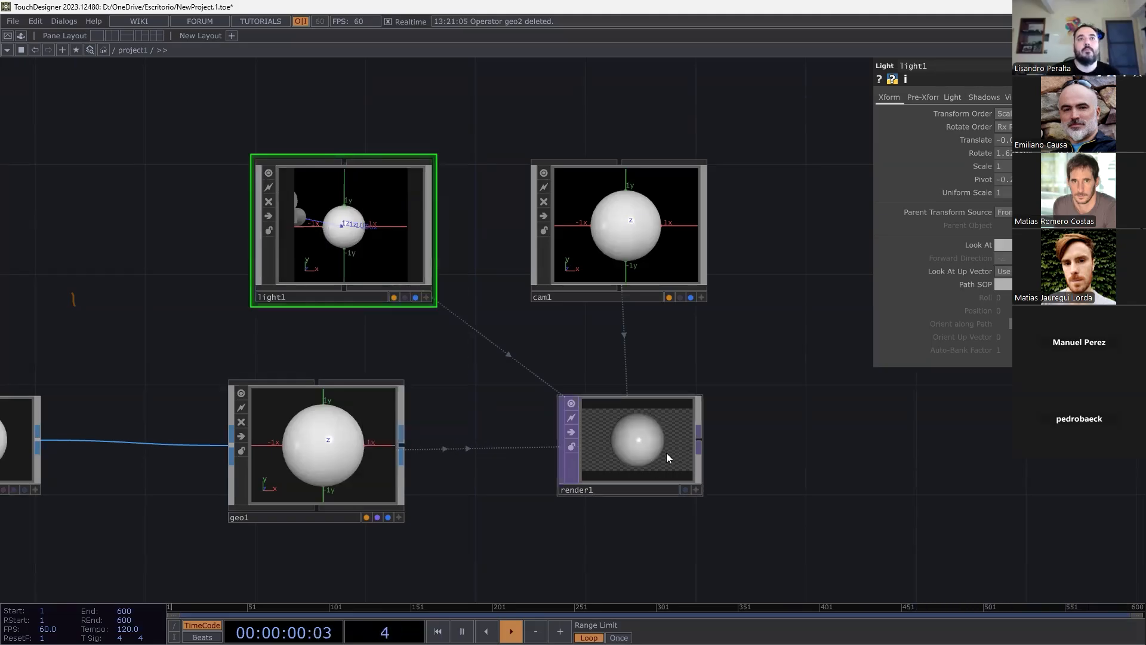
Display the Render TOP in the network background and reposition the light interactively in the Light COMP's viewer.
left_click(426, 297)
mouse_move(365, 251)
left_mouse_down()
mouse_move(332, 257)
mouse_move(354, 253)
left_mouse_up()
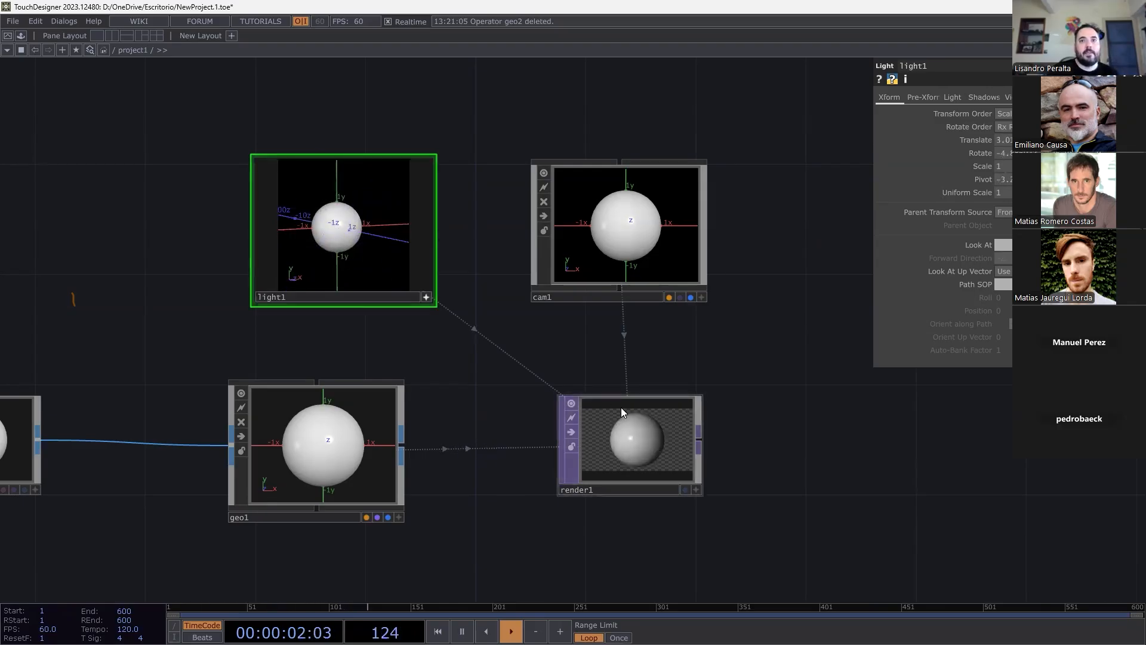
left_click(684, 490)
left_click_drag(371, 270, 347, 255)
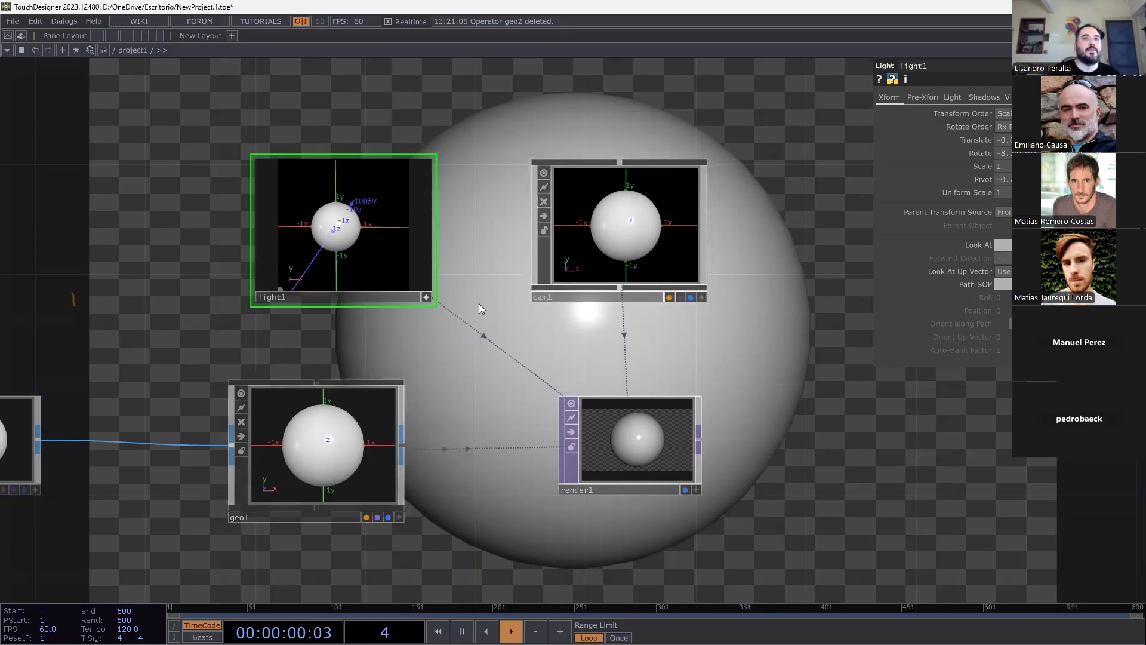
left_click_drag(734, 430, 700, 361)
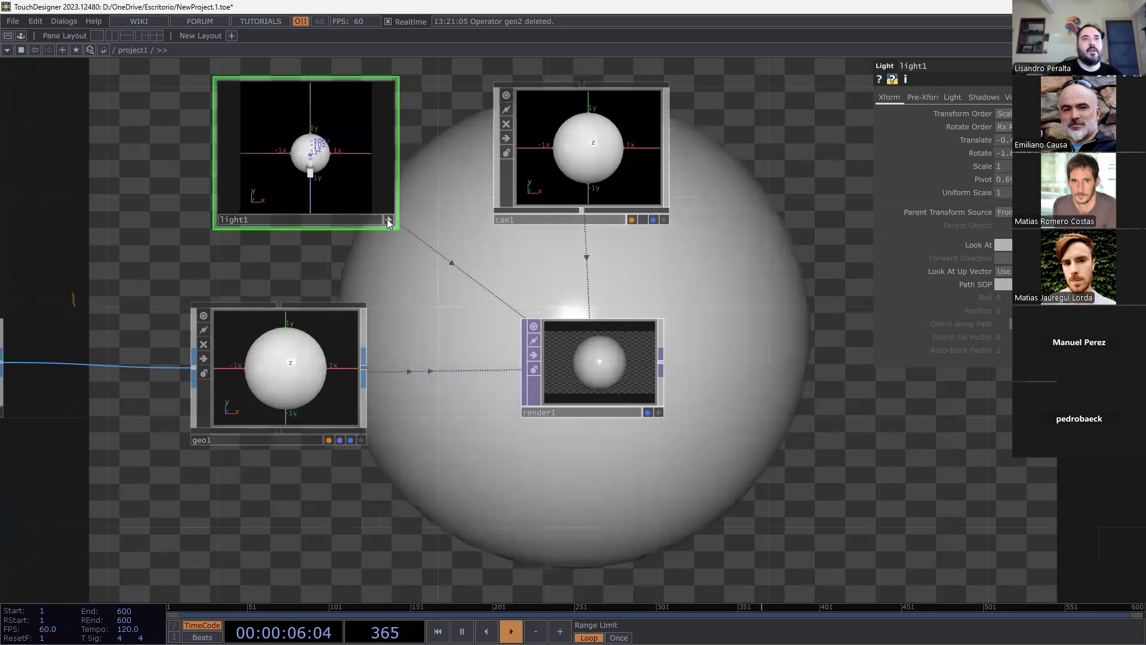
left_click_drag(790, 379, 552, 353)
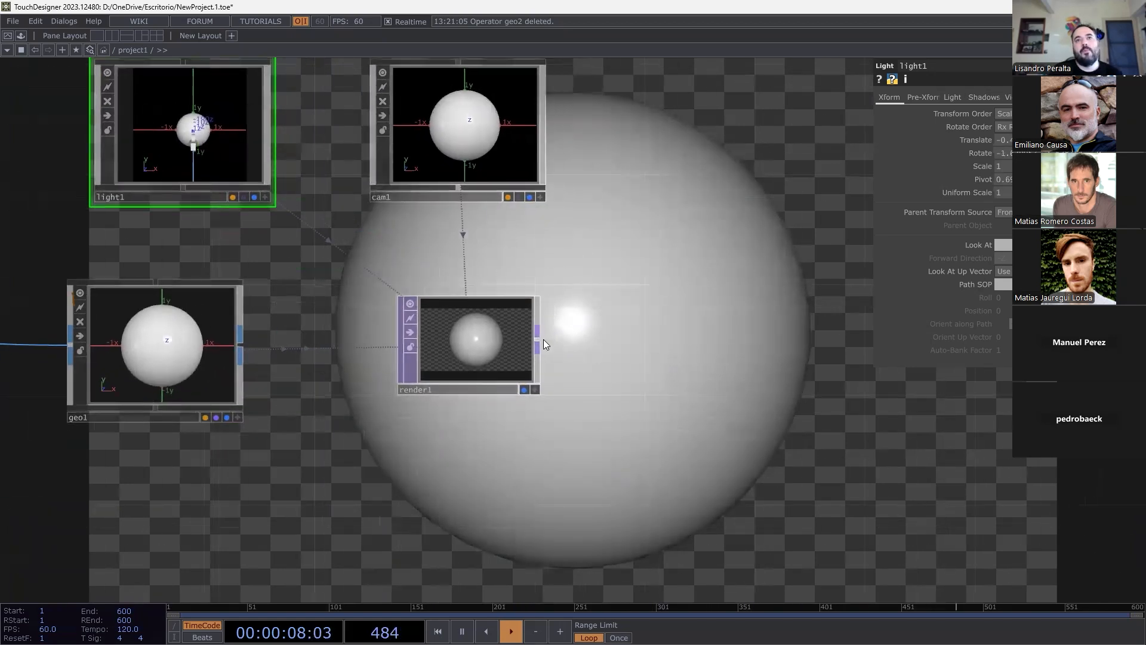
left_click(540, 340)
key("Escape")
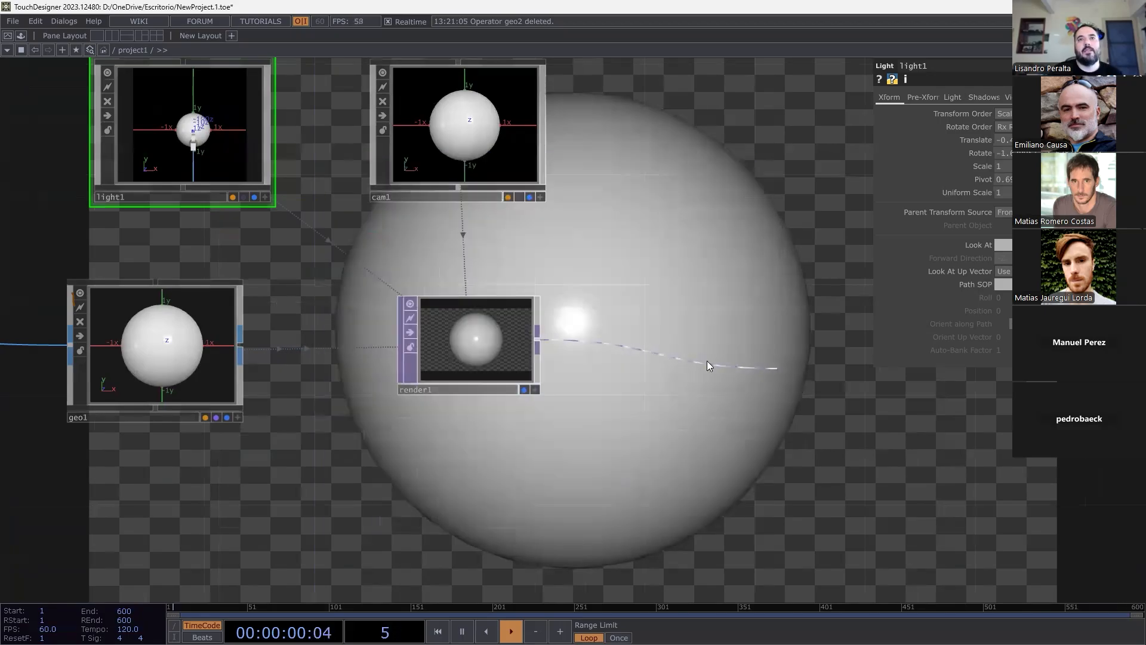
right_click(679, 343)
Add a Null TOP wired from the Render TOP's output.
left_click(540, 344)
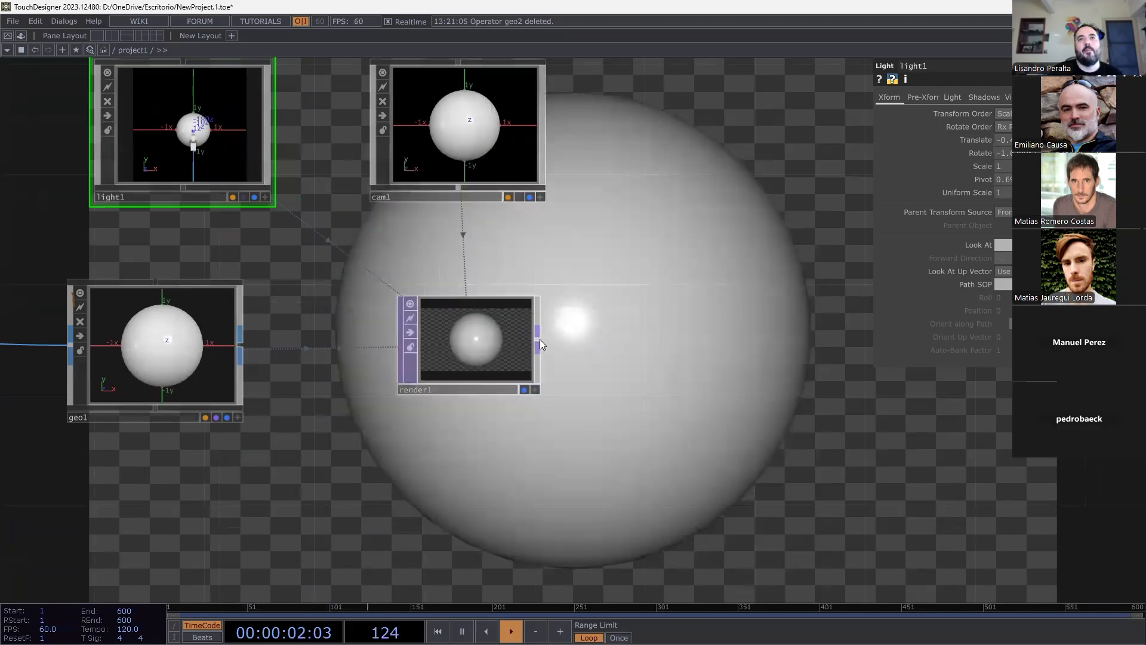
left_click(541, 338)
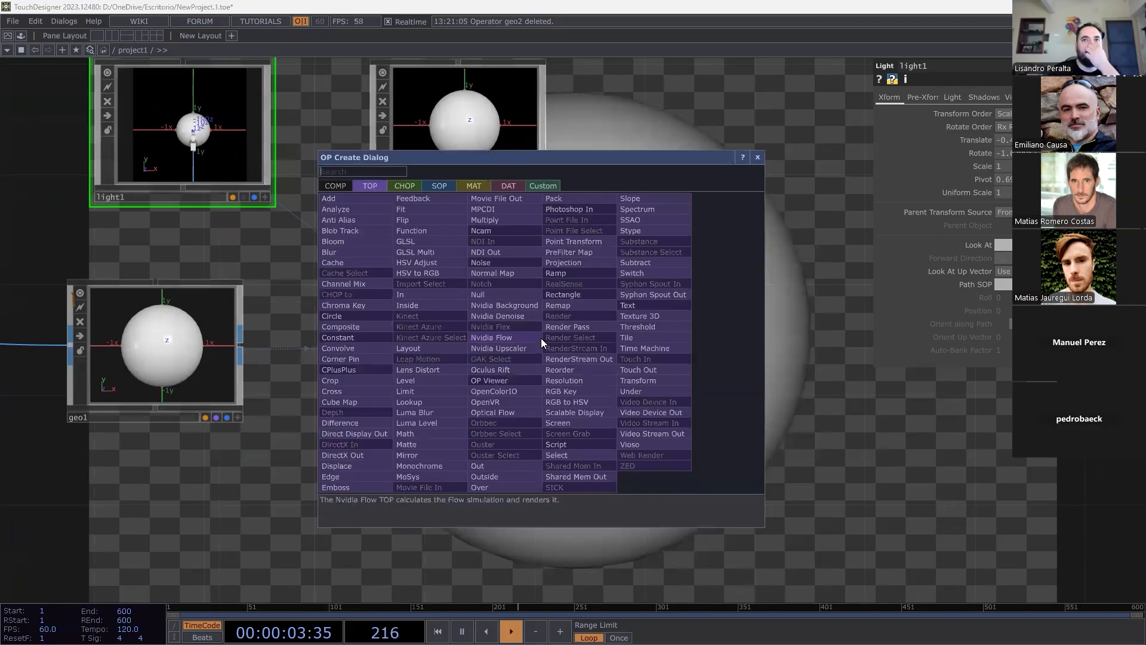
left_click(521, 293)
left_click(776, 364)
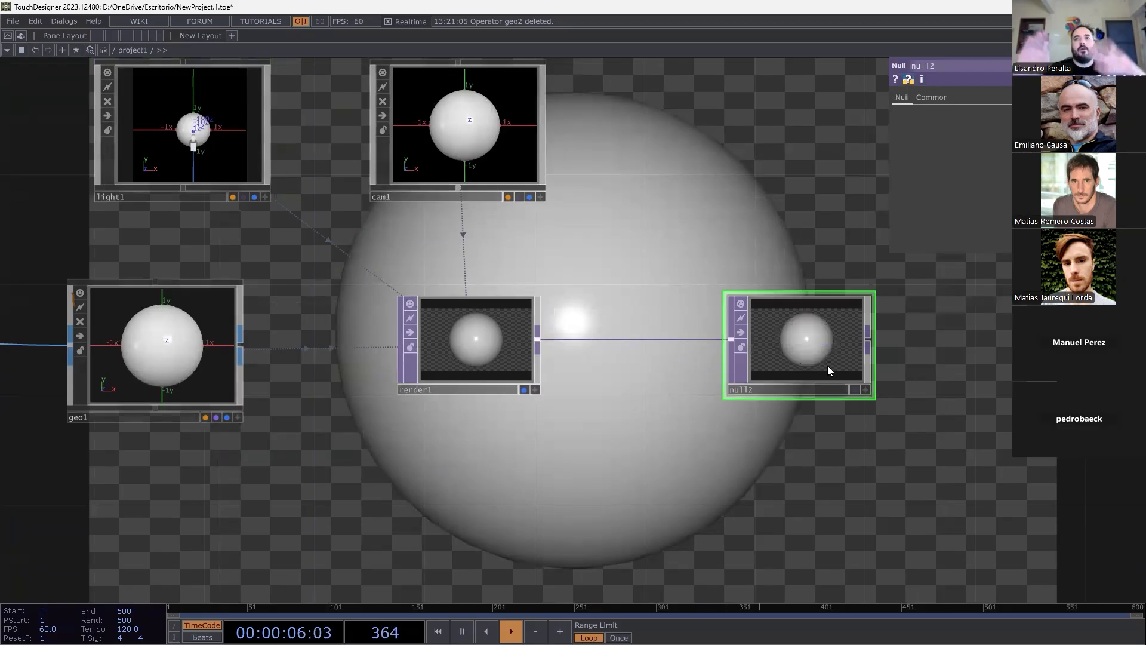
Add a Syphon Spout Out TOP wired from the Null TOP's output and align it beside the Null TOP.
key("Tab")
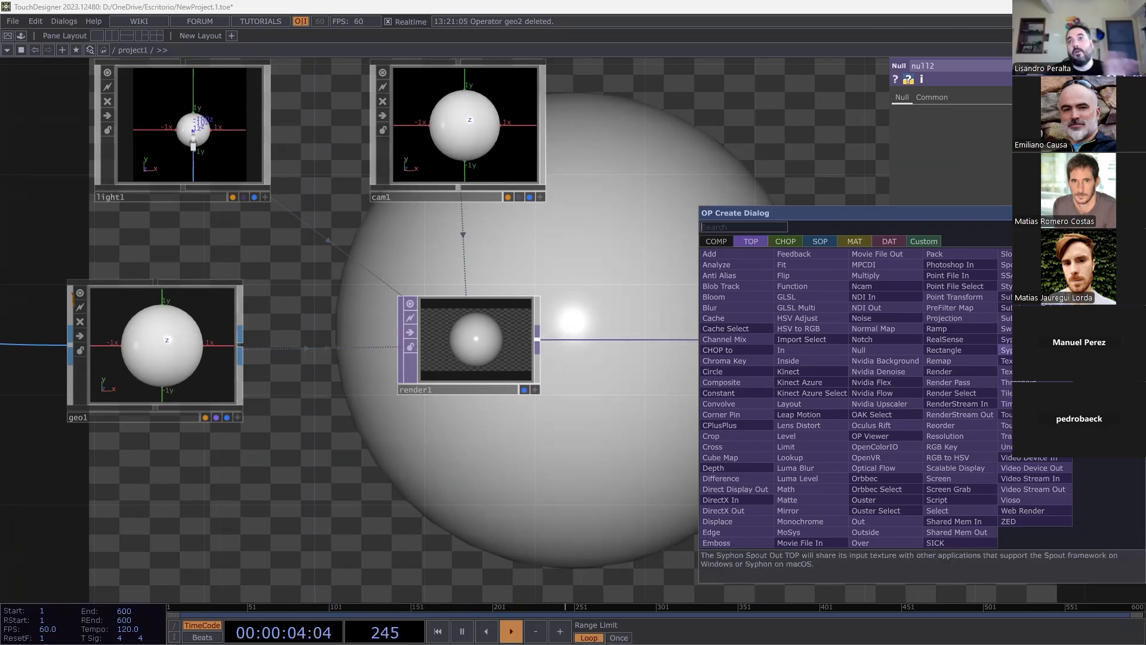
key("Escape")
left_click(949, 325)
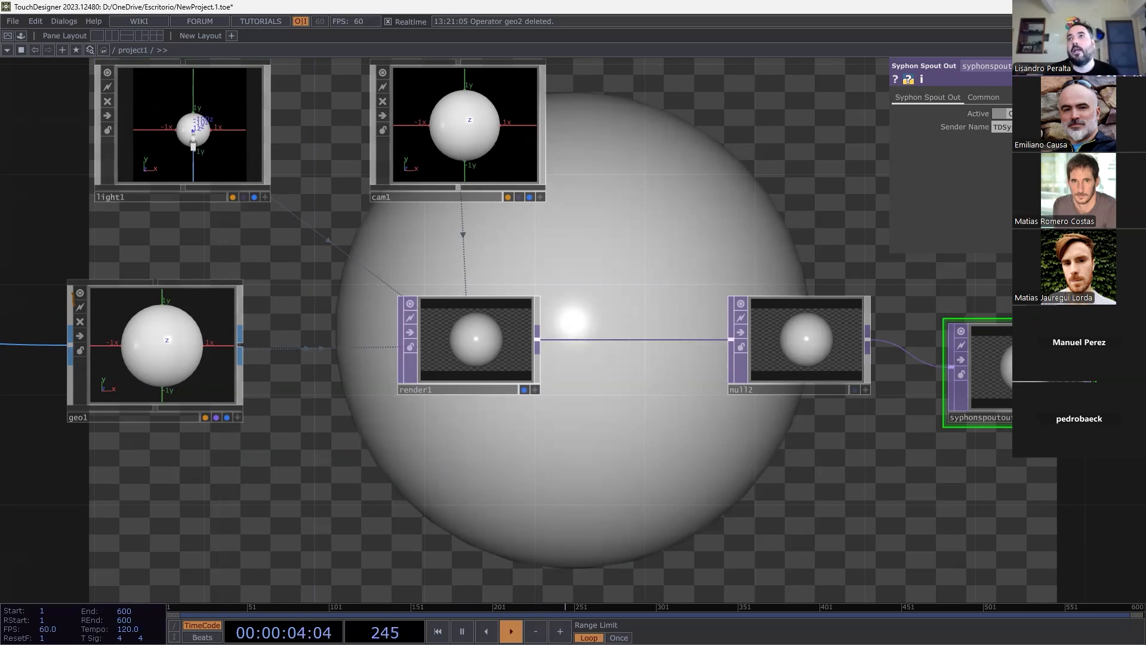
left_click_drag(1000, 365, 998, 338)
scroll(573, 477, "down", 3)
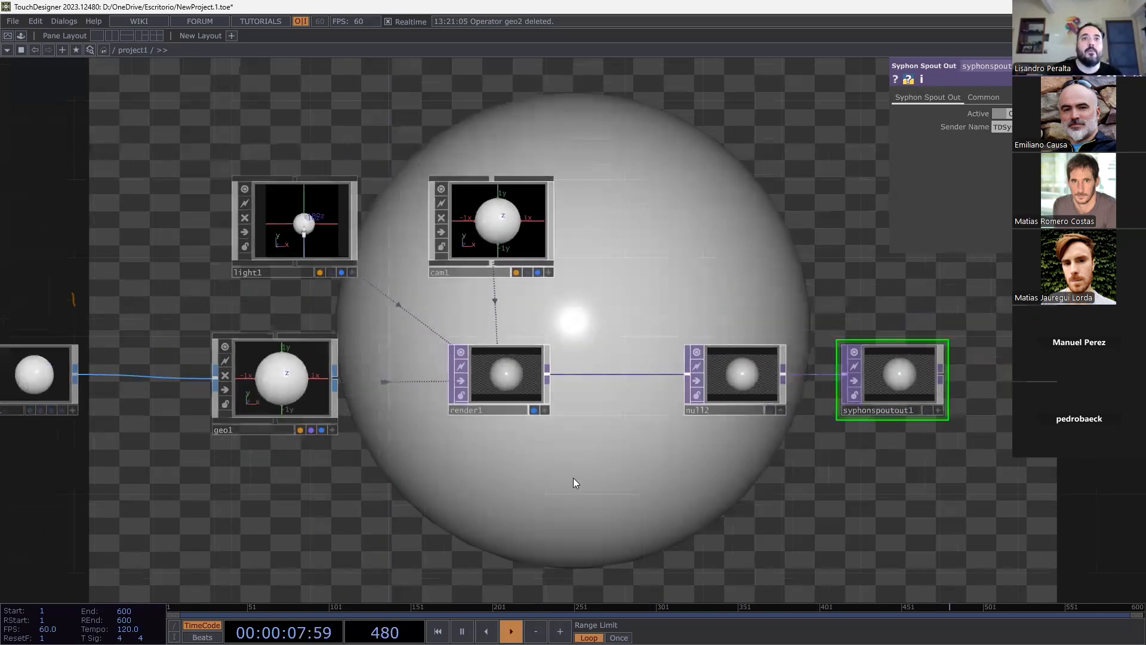
scroll(625, 486, "up", 1)
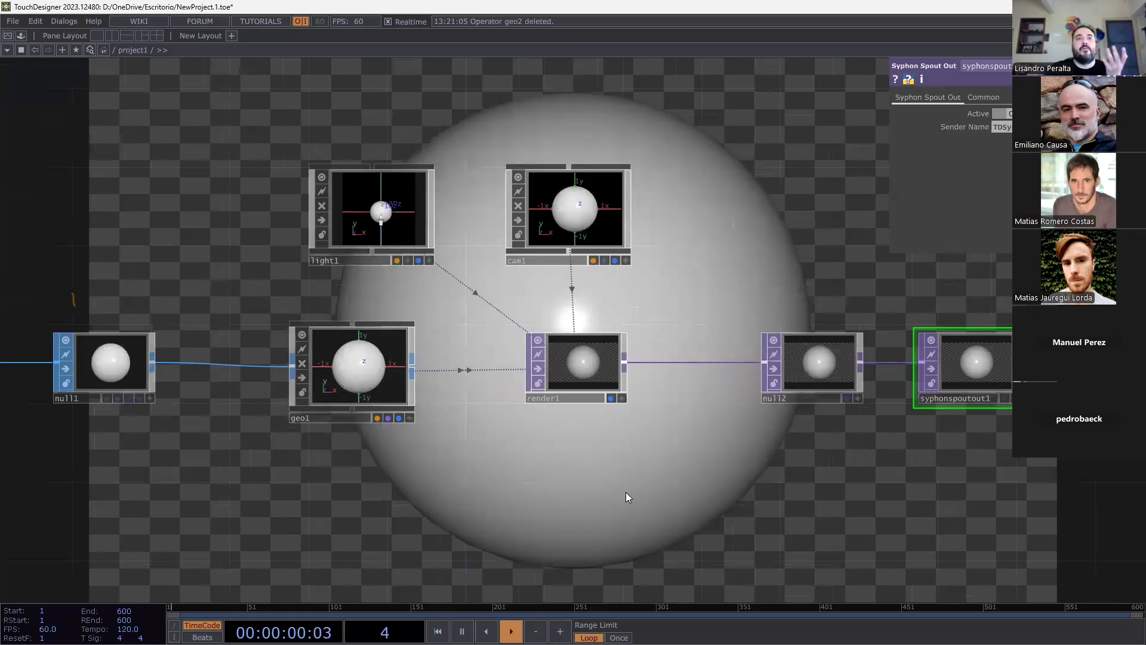
Add a Phong MAT to the network below the Null SOP.
left_click_drag(424, 473, 477, 433)
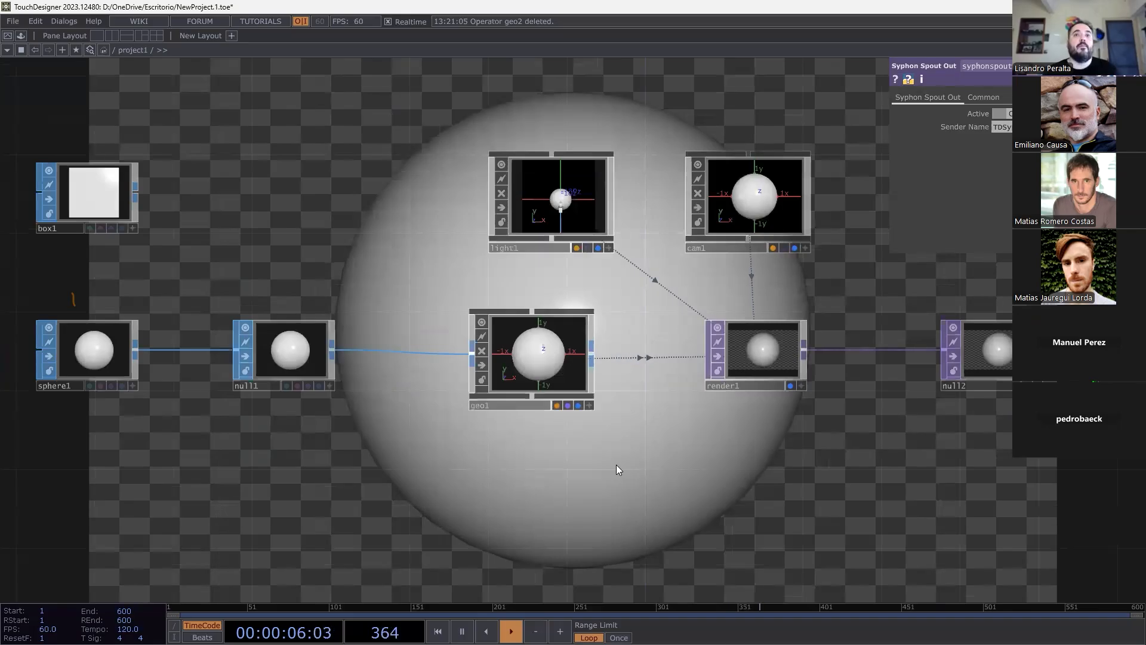
key("Tab")
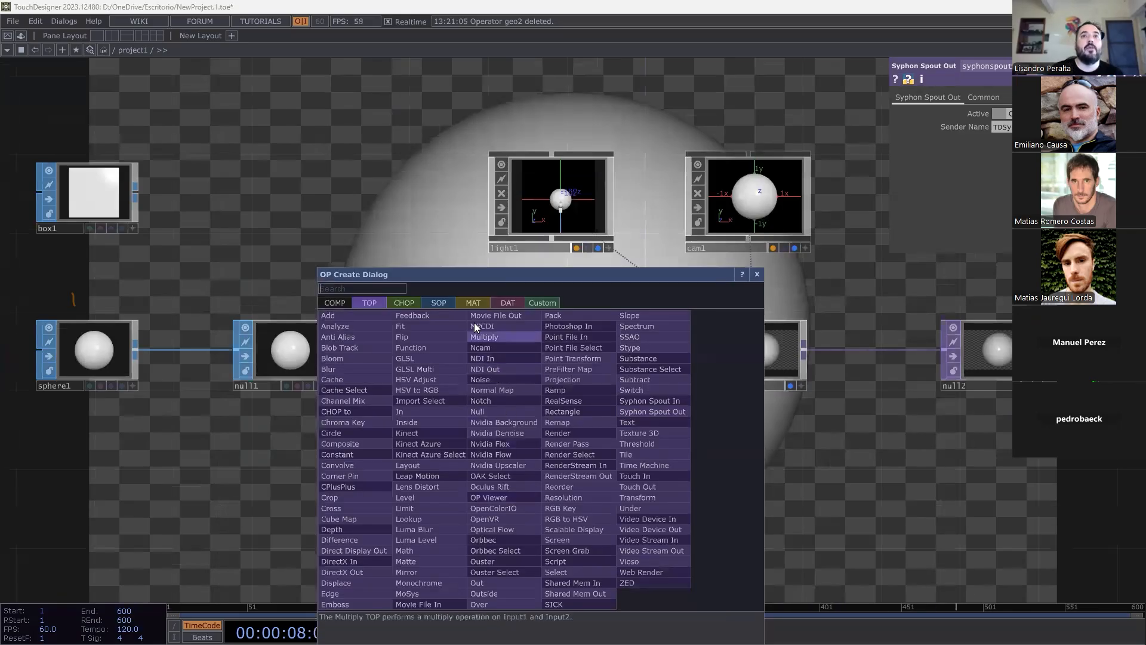
left_click(473, 302)
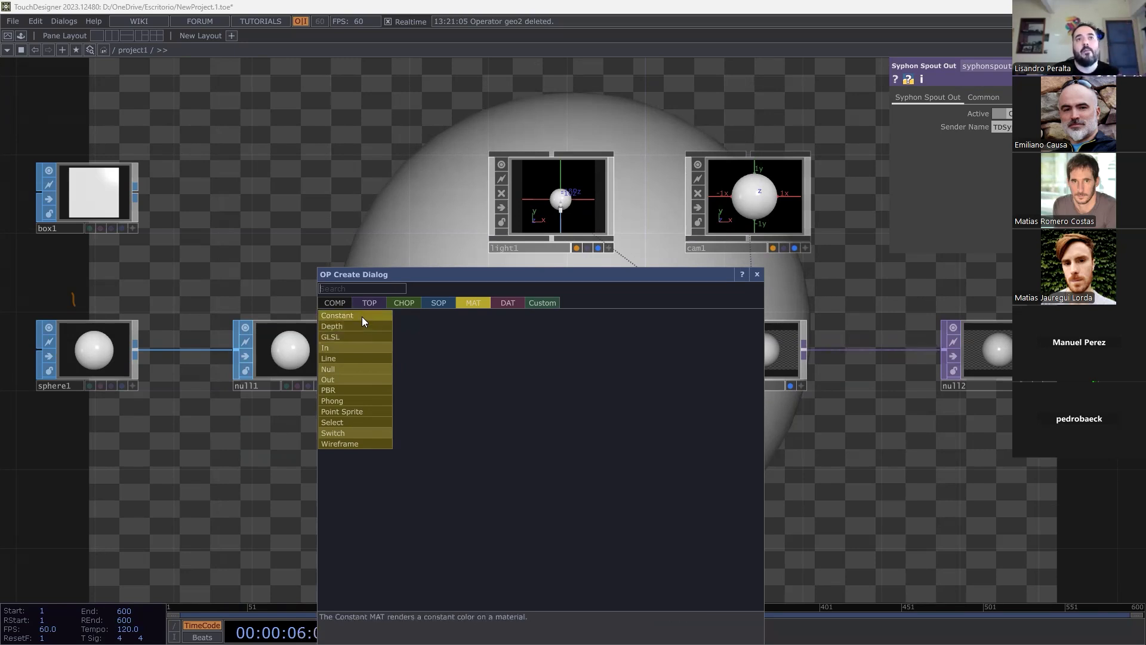
left_click(370, 401)
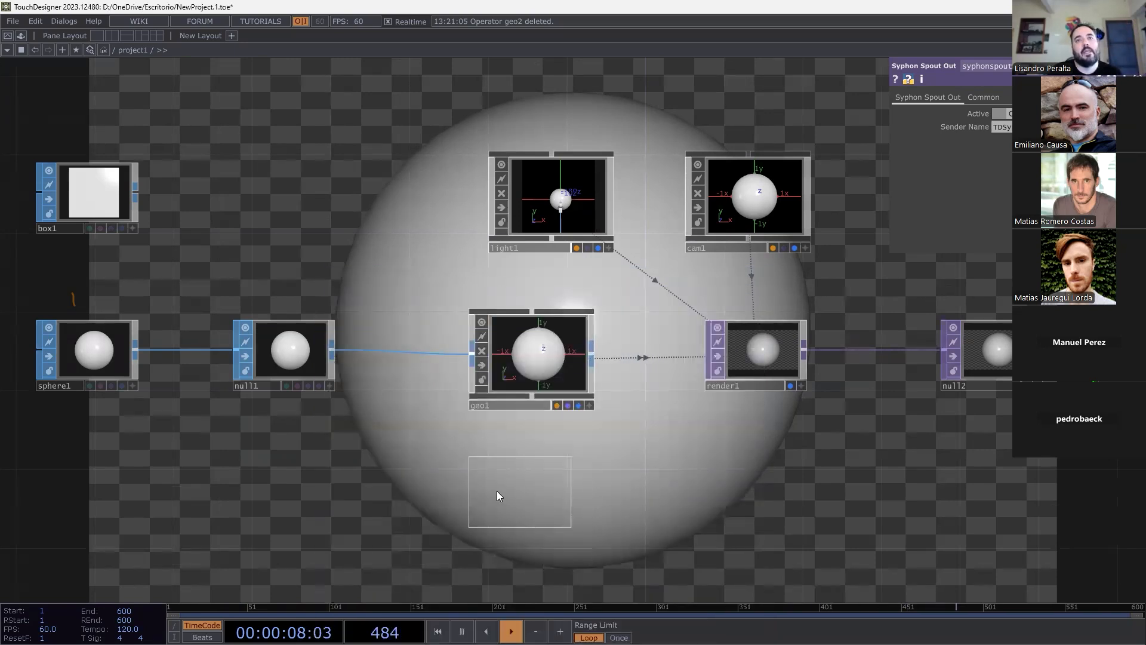
left_click(344, 500)
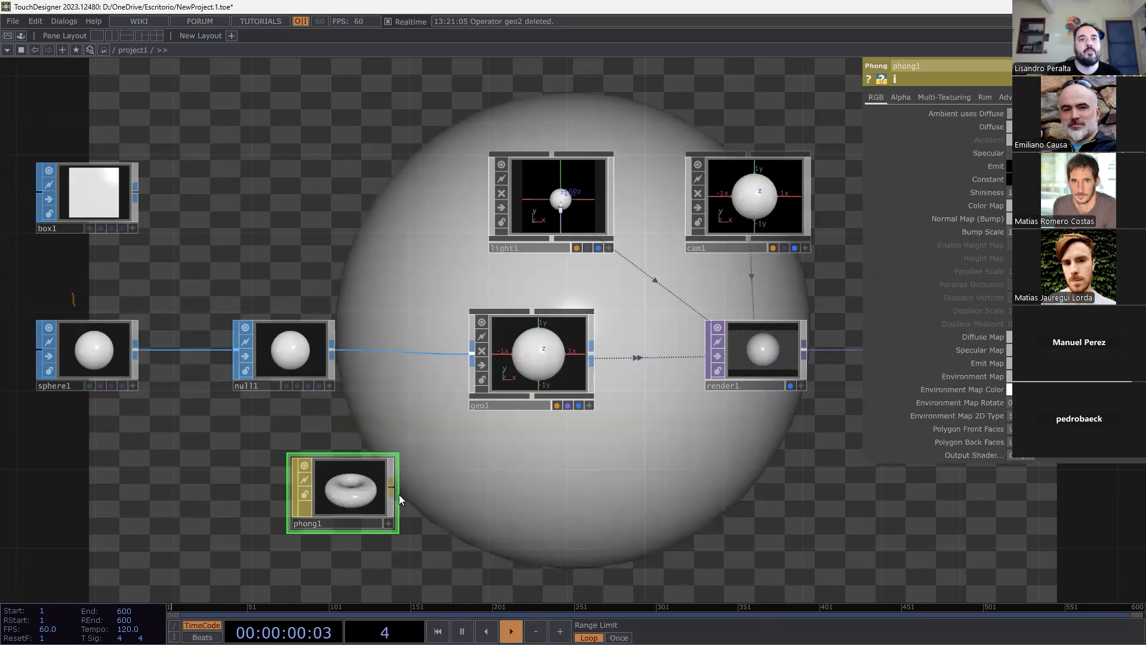
left_click_drag(357, 491, 317, 489)
Wire a Null MAT from the Phong MAT's output and assign it as the Geometry COMP's material.
right_click(350, 485)
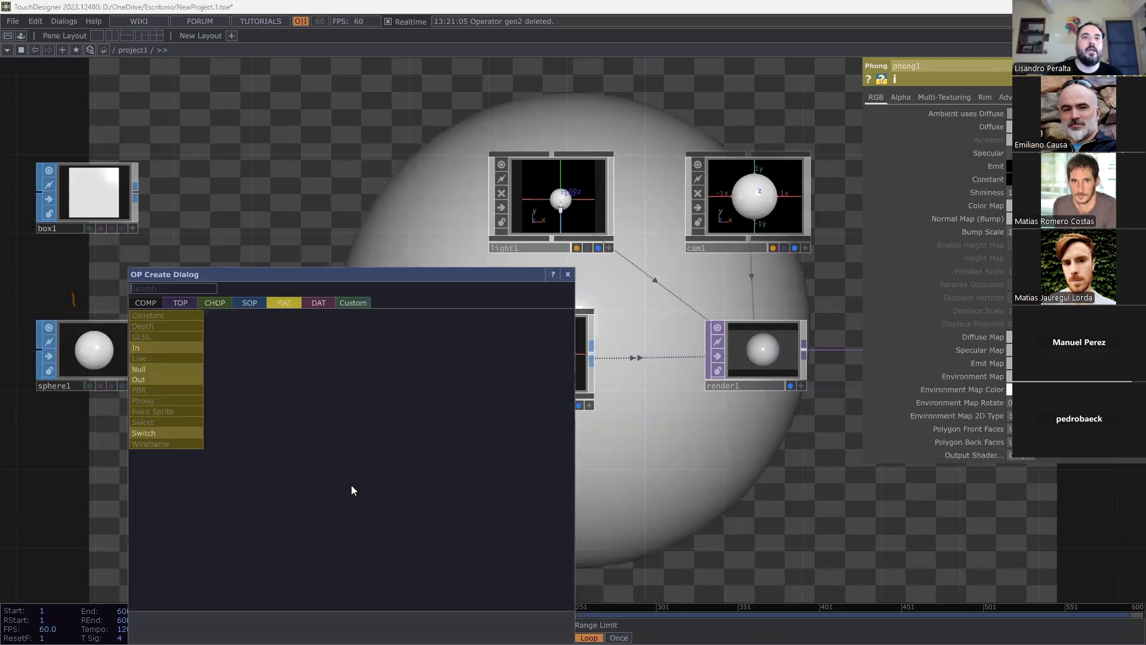
left_click(176, 369)
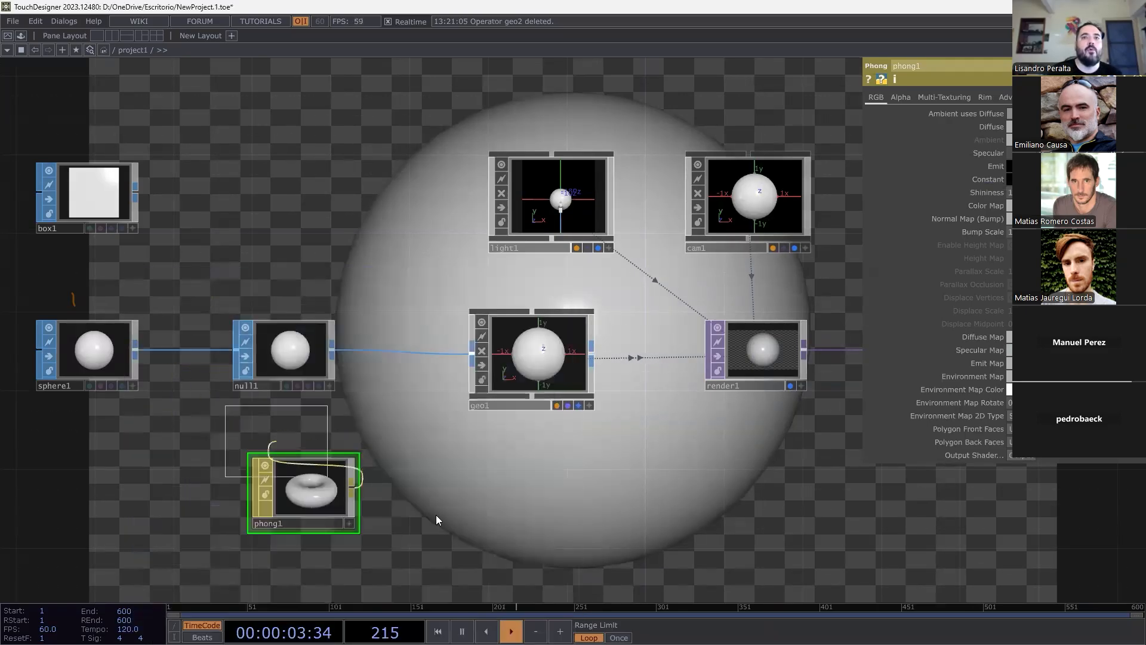
left_click(517, 491)
scroll(716, 501, "down", 2)
left_click_drag(713, 498, 586, 486)
left_click_drag(428, 469, 441, 376)
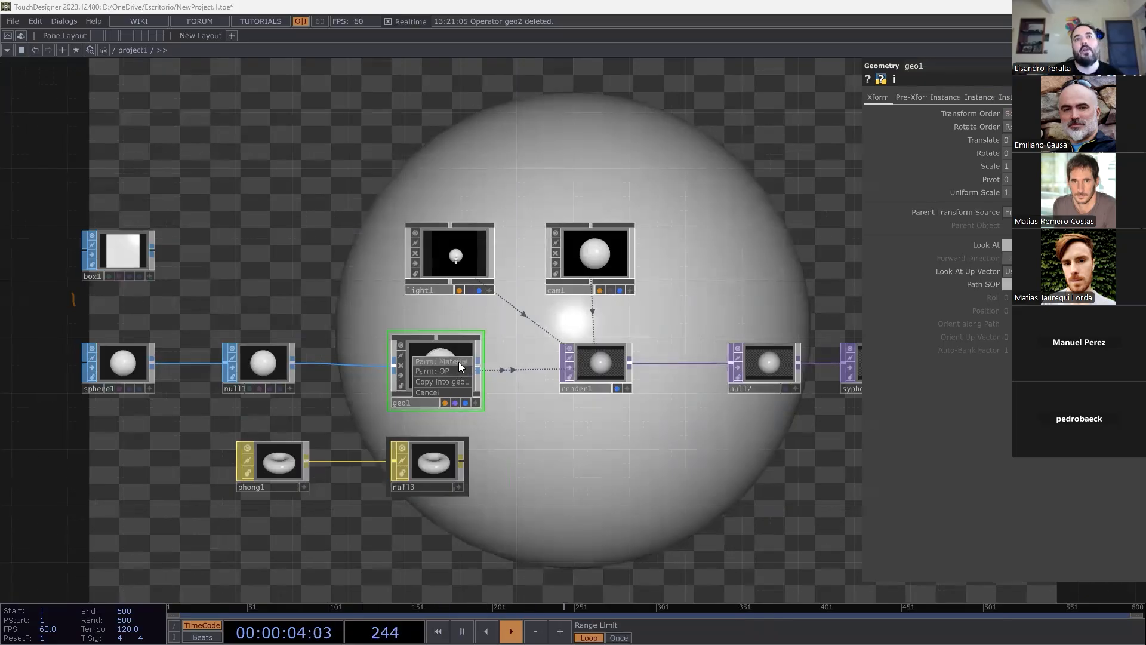
left_click(458, 361)
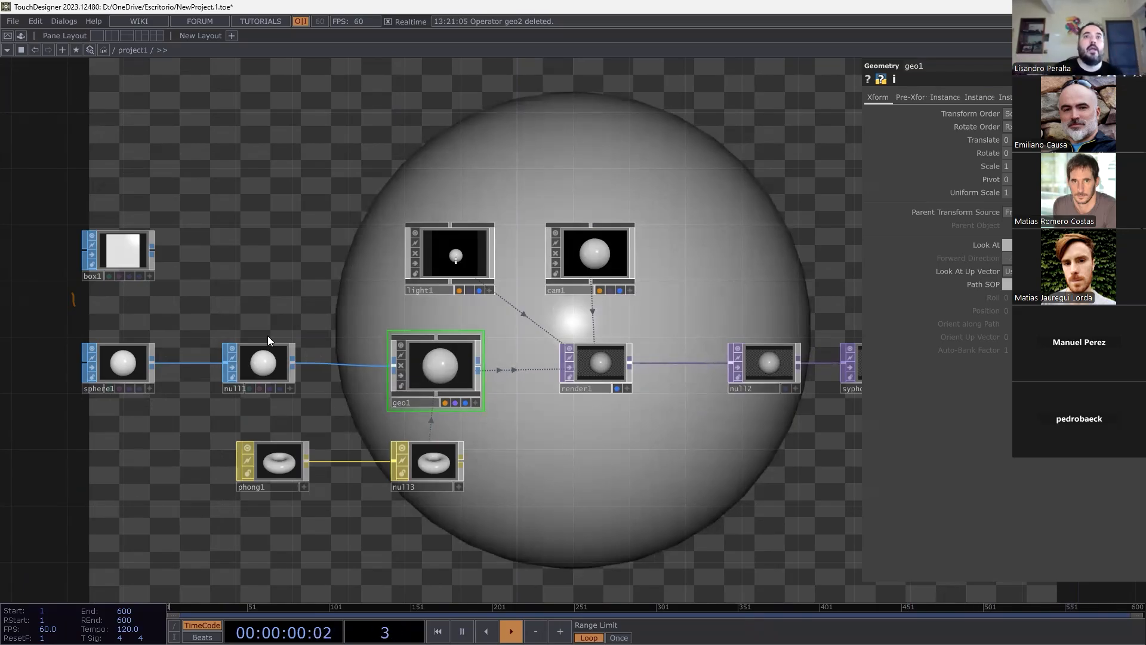
left_click(593, 368)
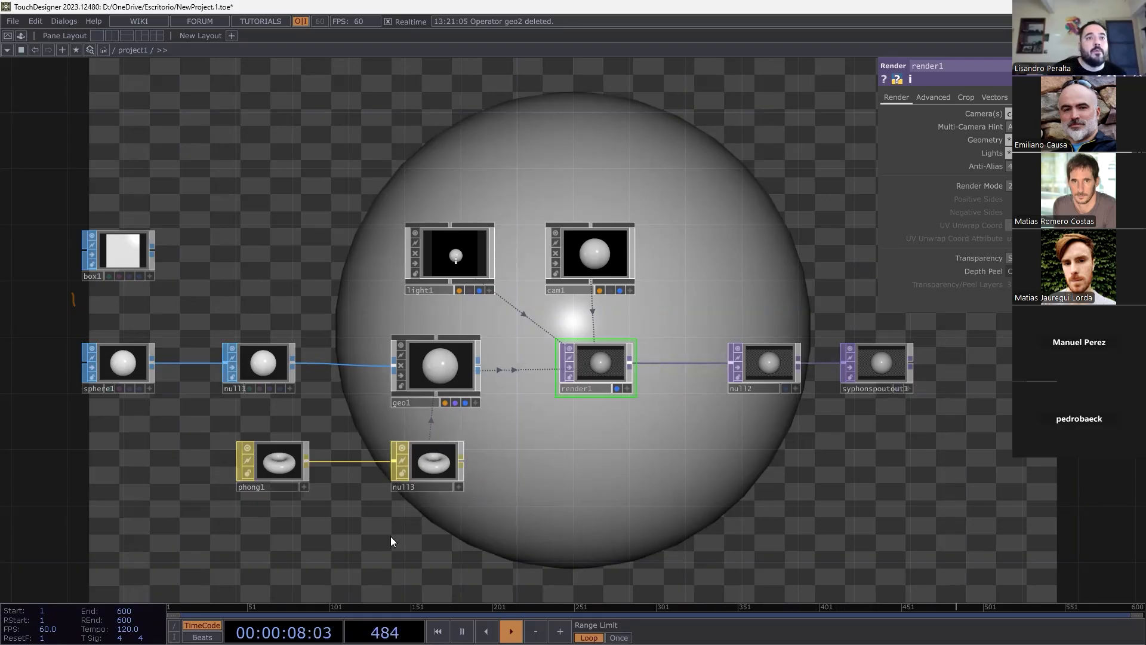
Add a Wireframe MAT directly below the Phong MAT.
scroll(386, 519, "up", 6)
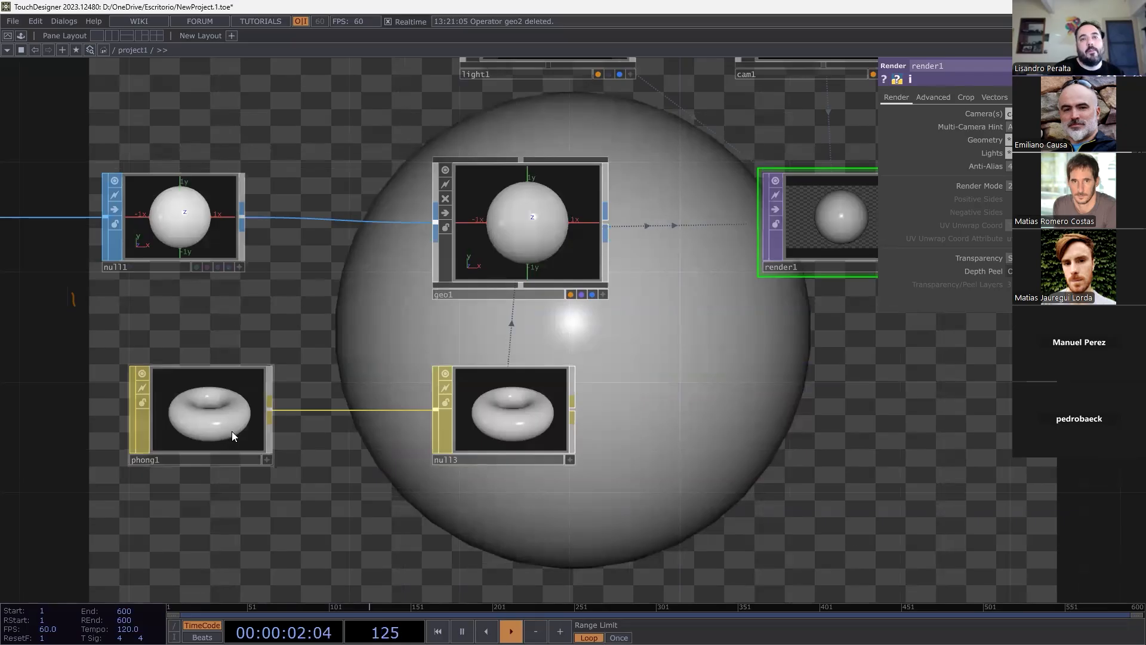
double_click(212, 491)
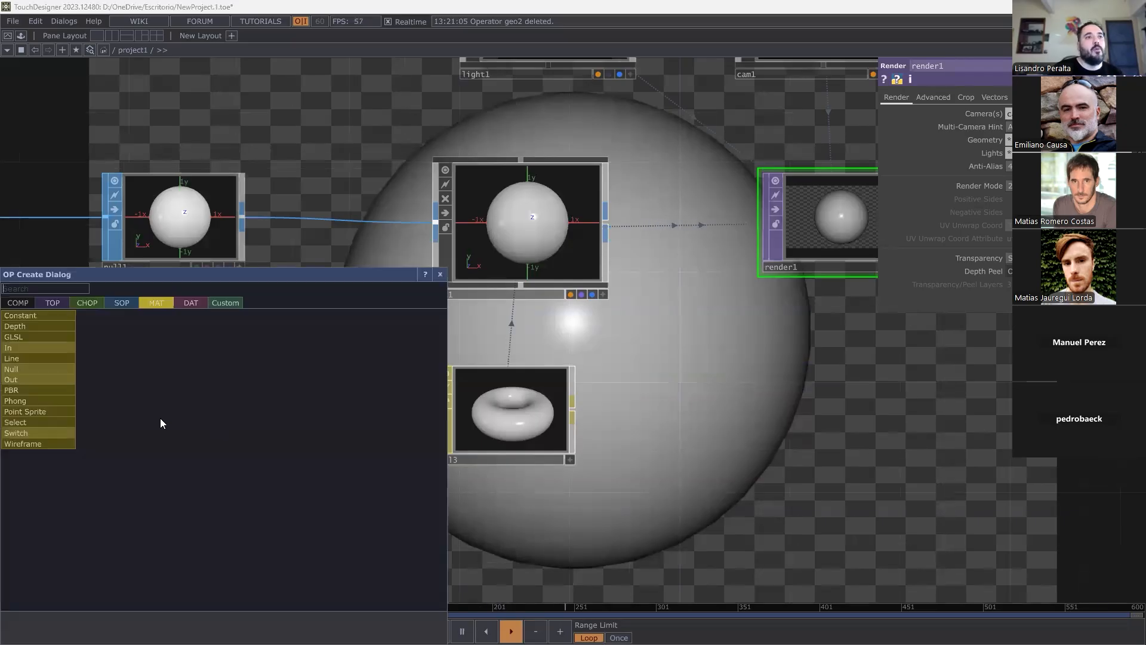
left_click(35, 442)
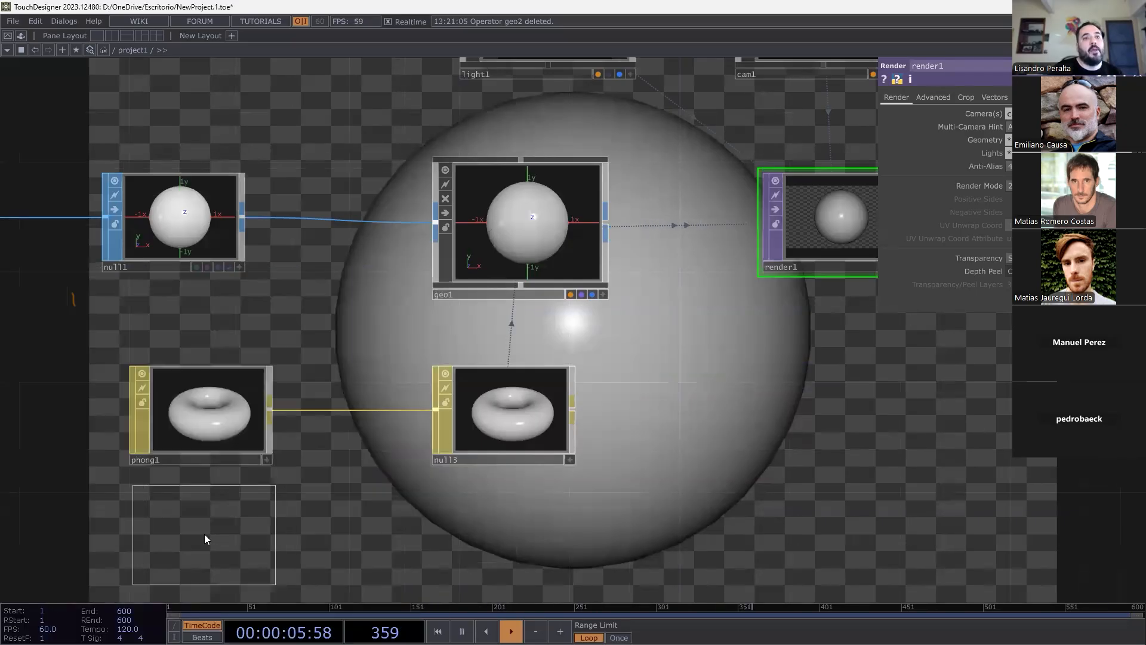
left_click(204, 533)
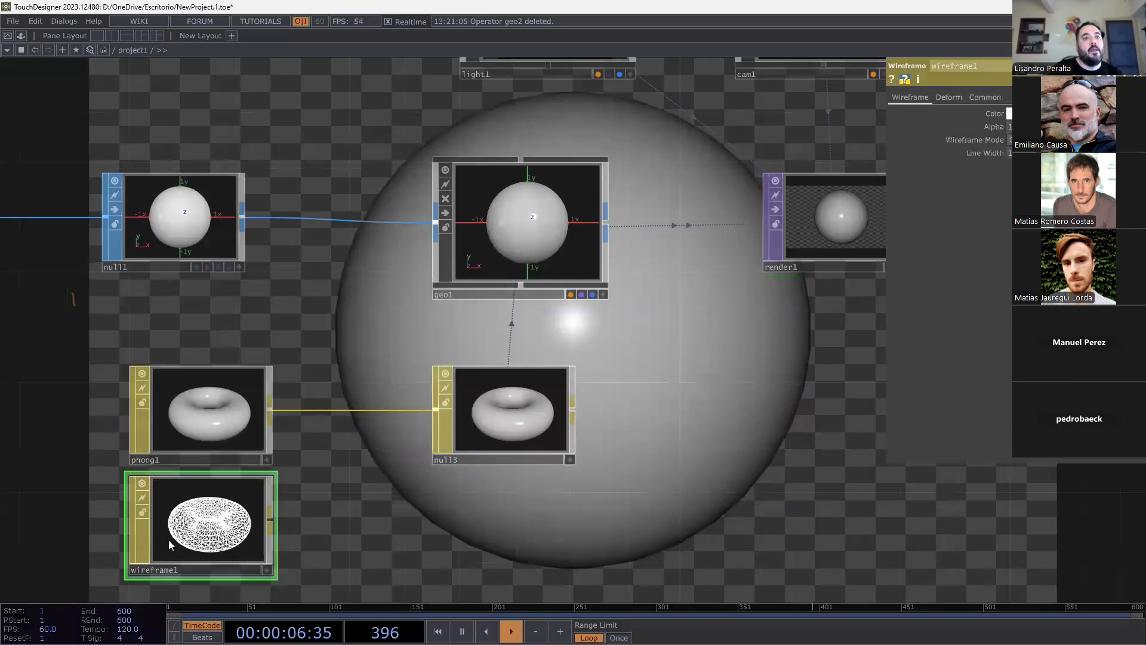
Switch the Null MAT's input to the Wireframe MAT and back to the Phong MAT to compare the renders.
left_click(270, 518)
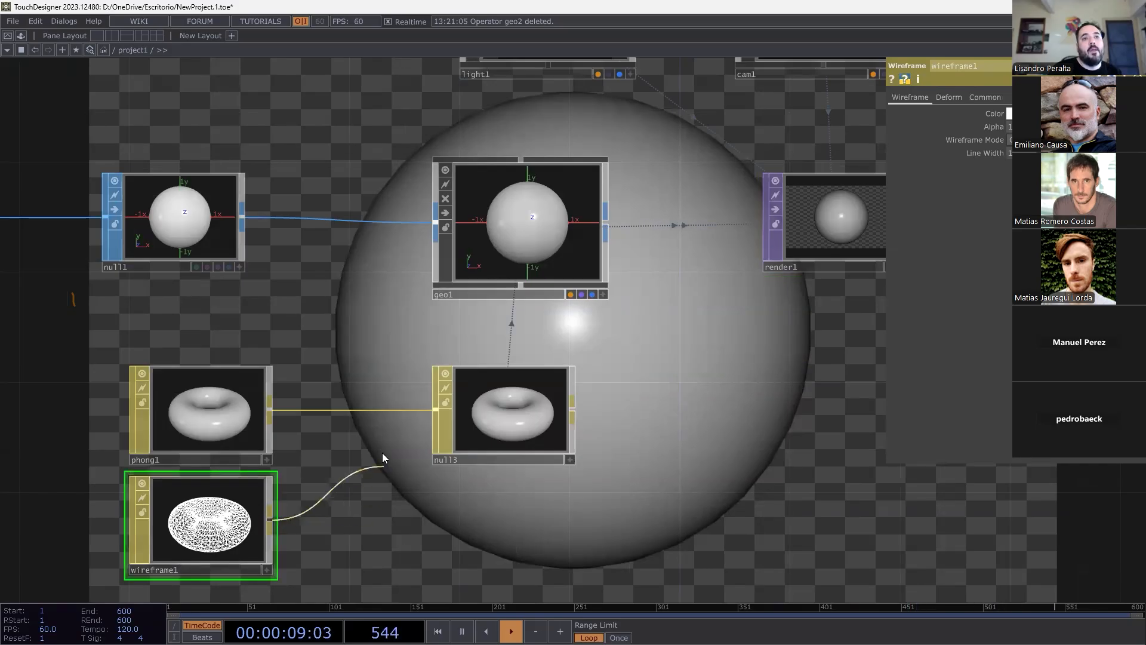
left_click(377, 410)
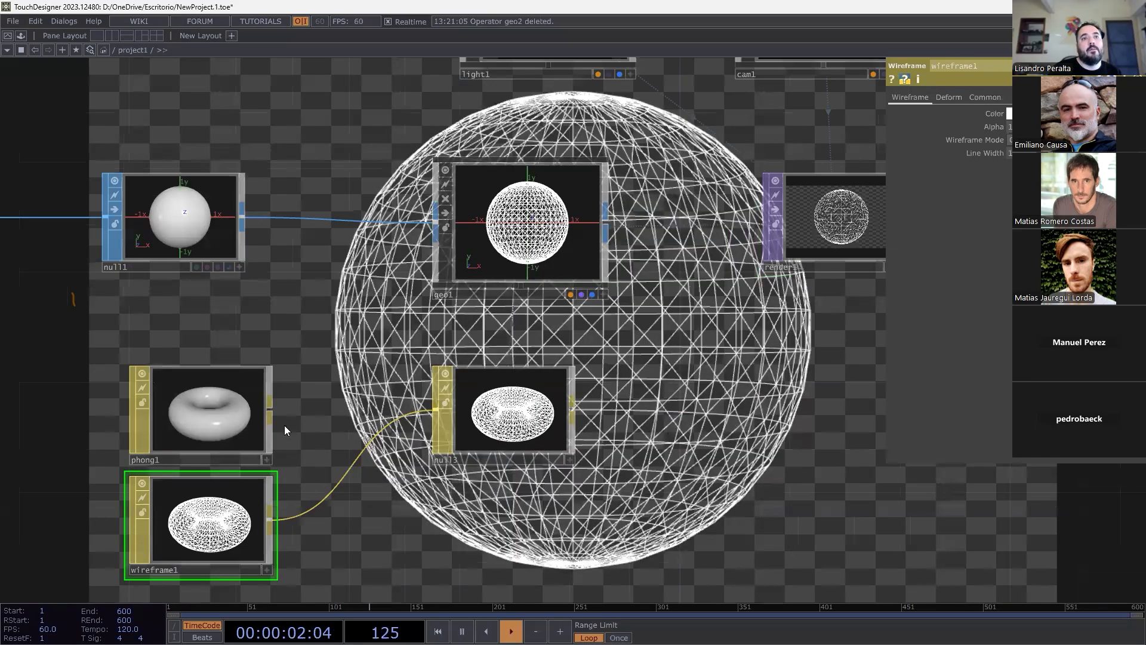
left_click(270, 410)
left_click(401, 415)
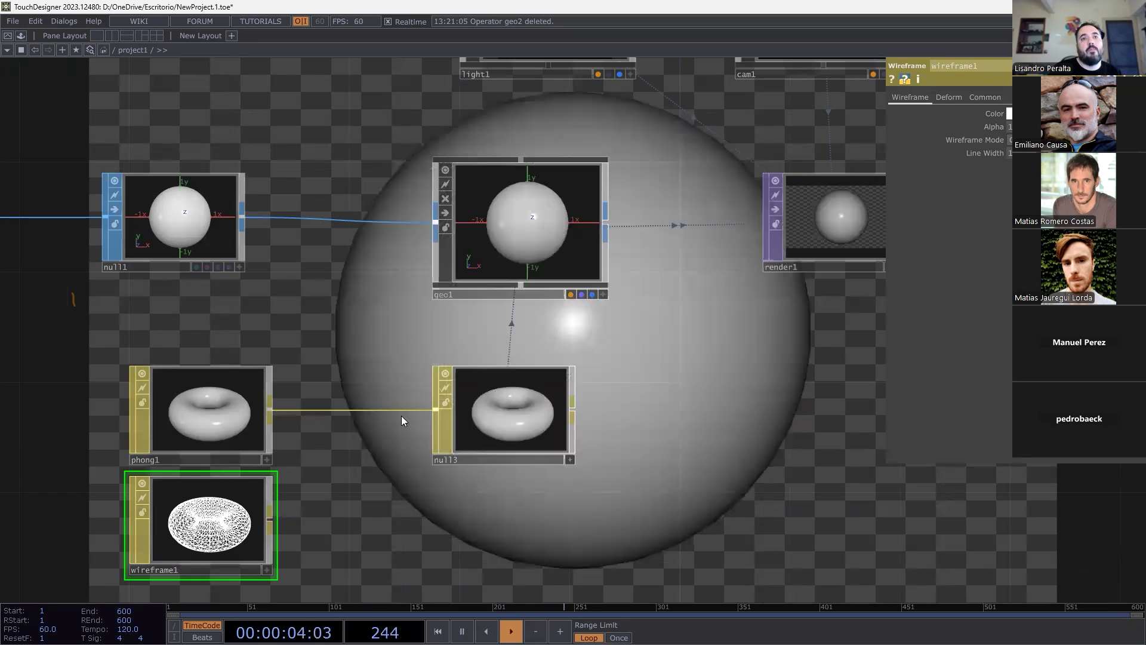
Assign the Wireframe MAT directly as the Geometry COMP's material, and return to the Null MAT with the wireframe wired into it.
left_click_drag(238, 512, 521, 226)
left_click(514, 217)
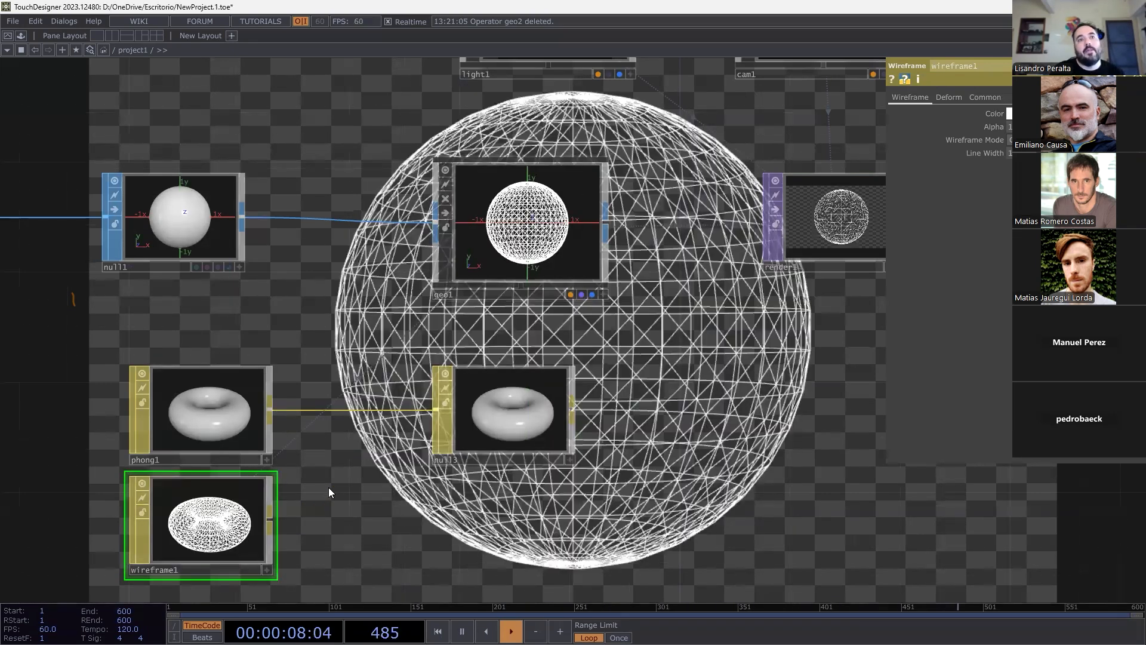
left_click(269, 520)
left_click(370, 409)
left_click_drag(513, 411, 529, 239)
left_click(522, 214)
Wire the Phong MAT back into the Null MAT in place of the wireframe.
left_click(271, 409)
left_click(423, 408)
left_click_drag(413, 510, 503, 486)
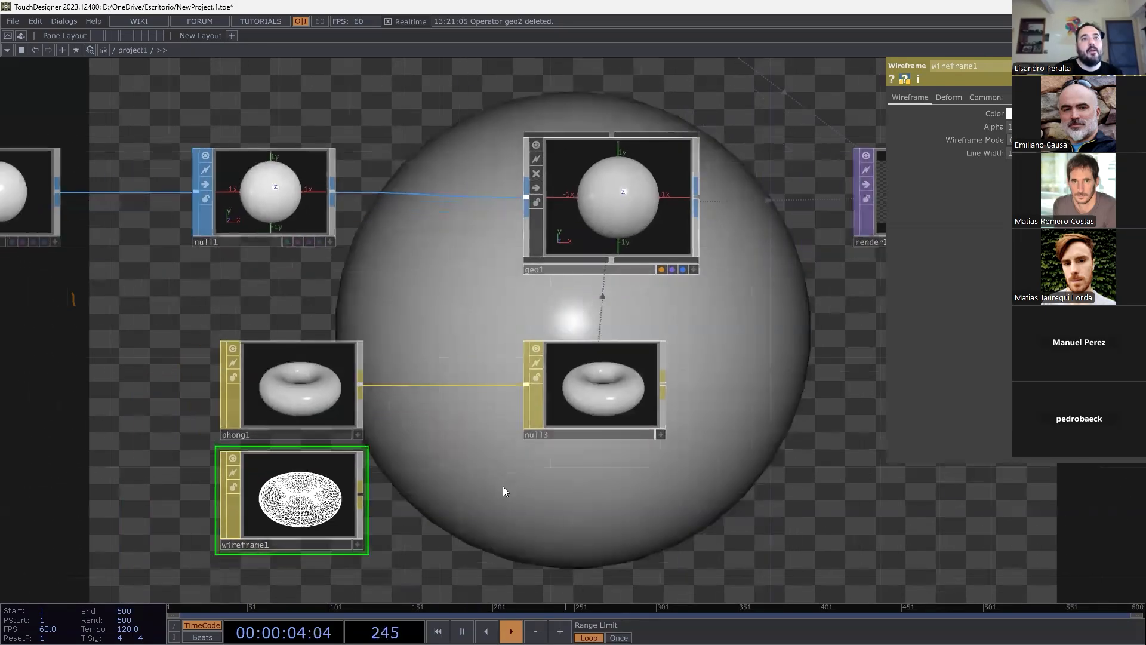
Activate the Phong MAT's viewer and rotate the torus preview to face its hole toward the view.
scroll(312, 533, "up", 3)
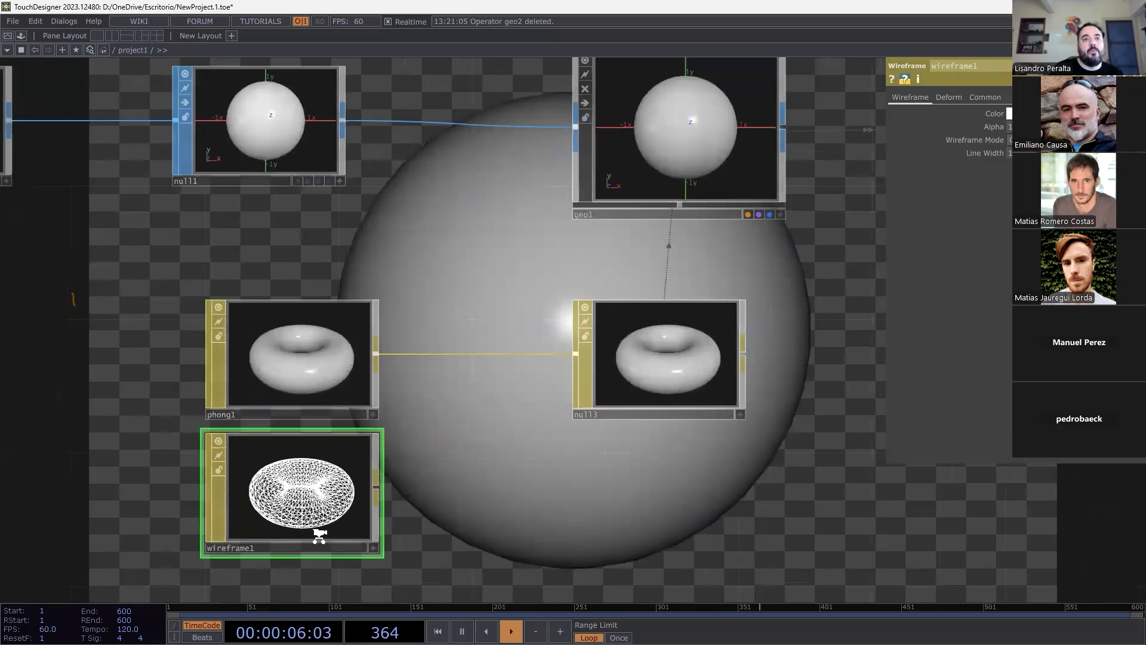
left_click(422, 363)
left_click_drag(383, 324, 367, 308)
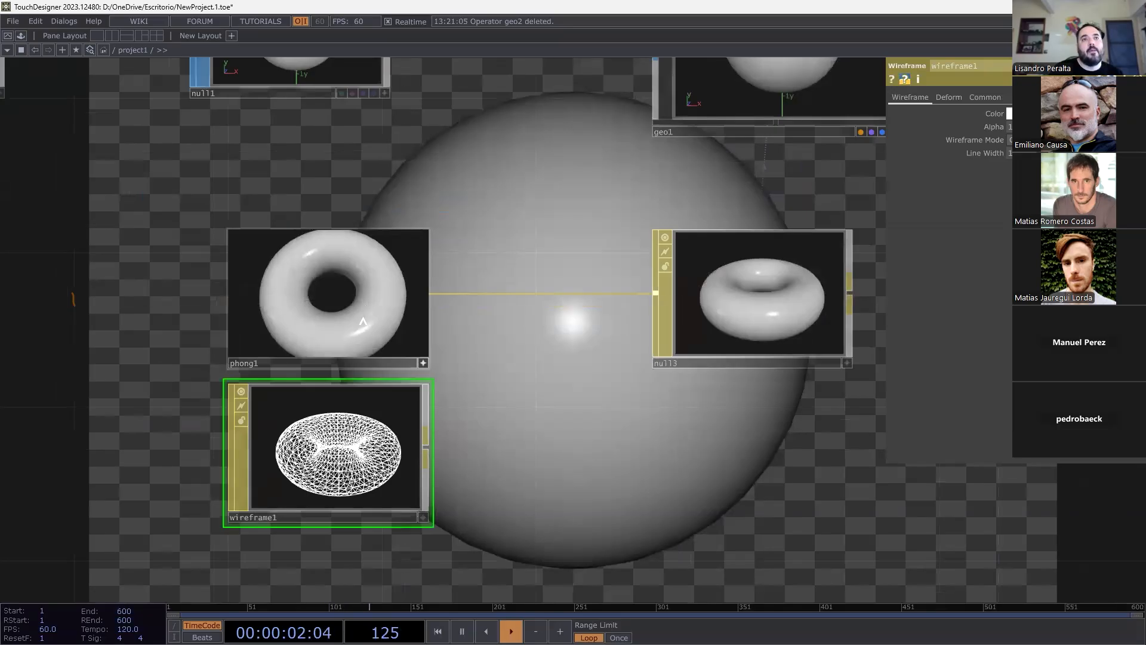
left_click(425, 363)
Move the Wireframe MAT below the Null MAT and delete it from the network.
scroll(503, 393, "down", 3)
left_click_drag(337, 423, 677, 478)
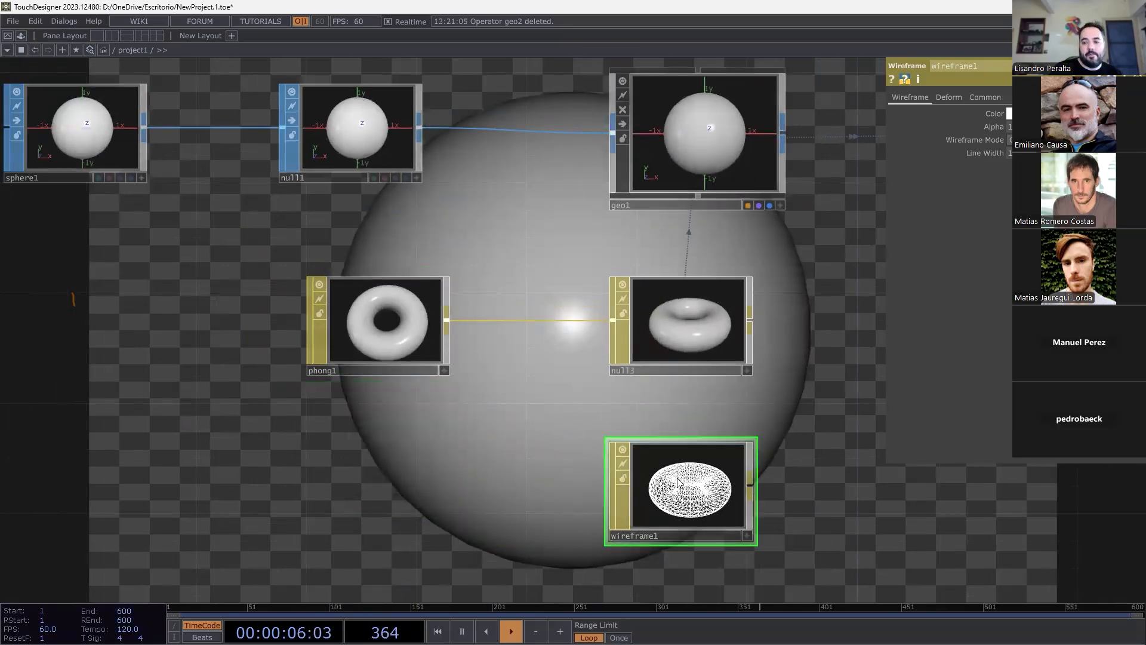
key("Delete")
scroll(537, 479, "down", 4)
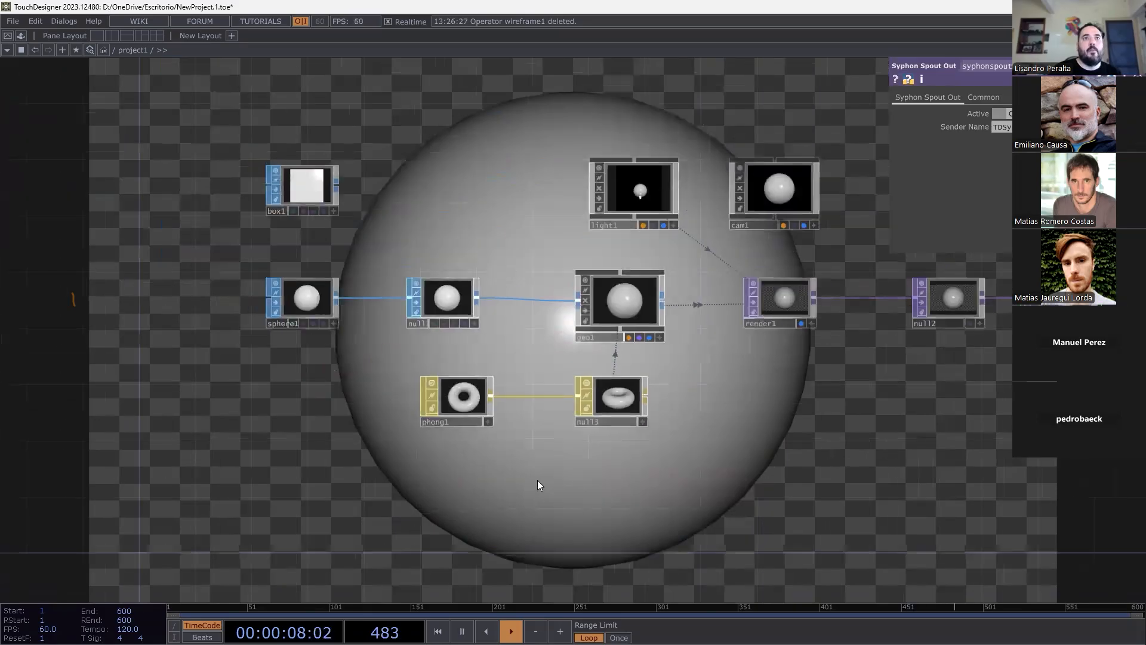
key("Tab")
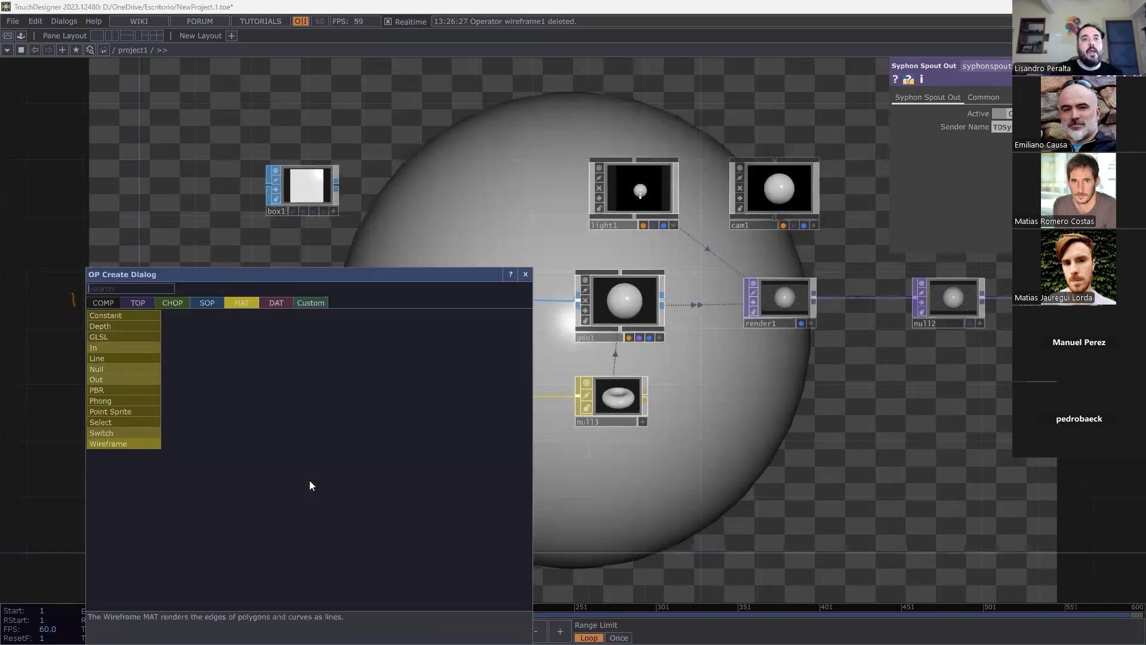
left_click(142, 302)
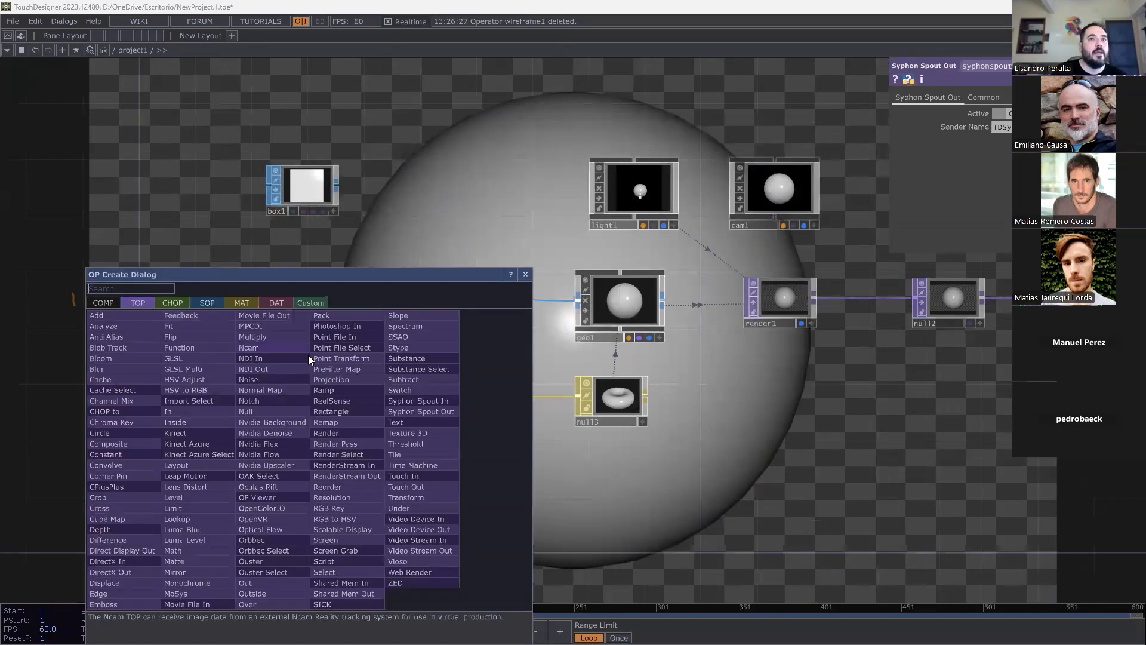
left_click(641, 491)
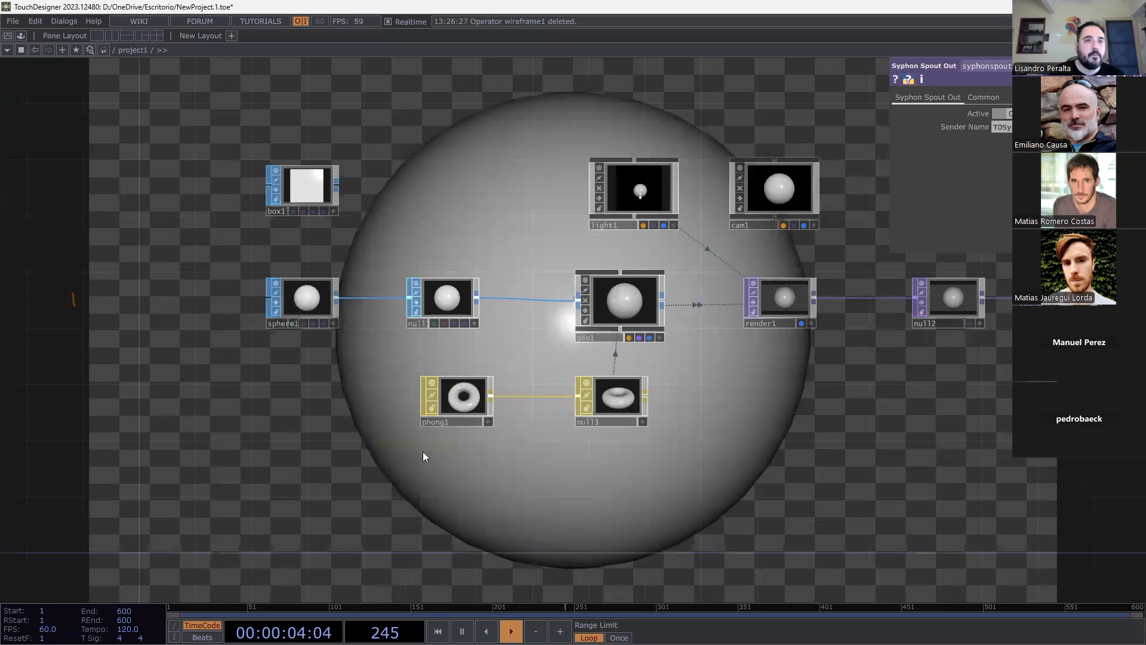
Add a Video Device In TOP below the Sphere SOP and select the webcam as its device.
key("Tab")
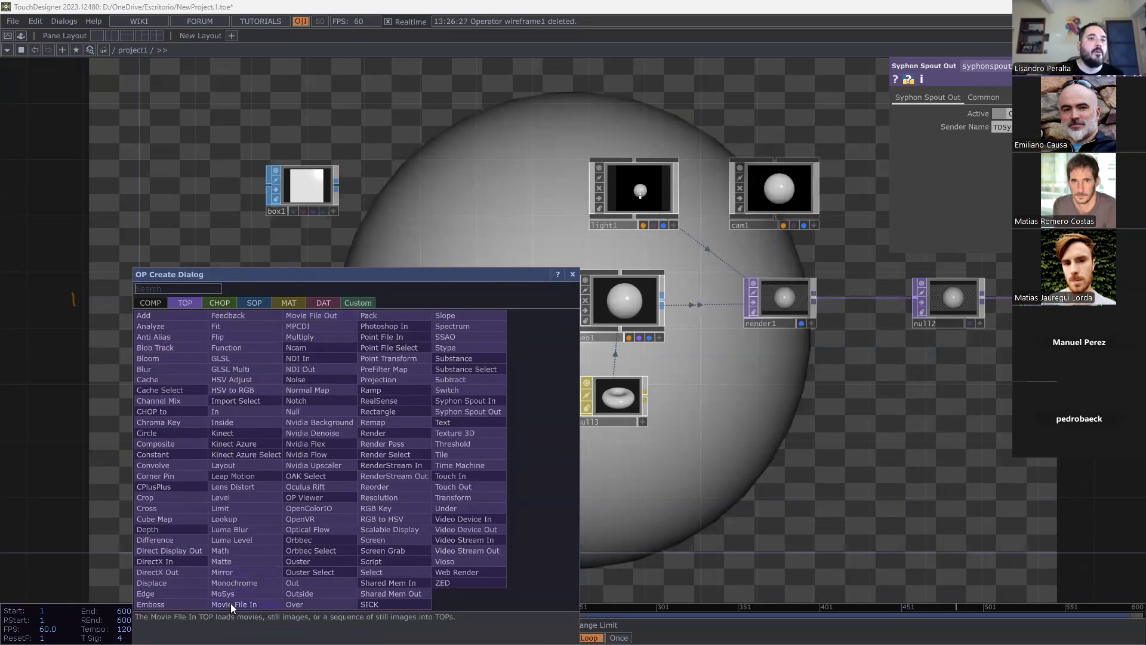
left_click(478, 517)
left_click(335, 473)
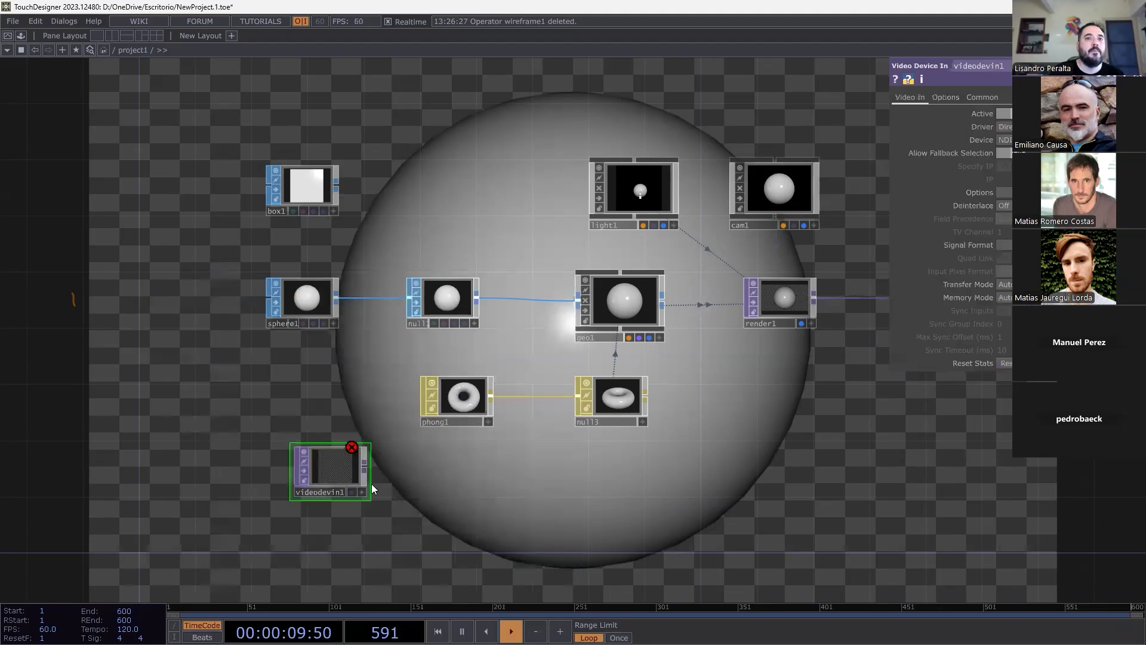
left_click_drag(318, 474, 260, 483)
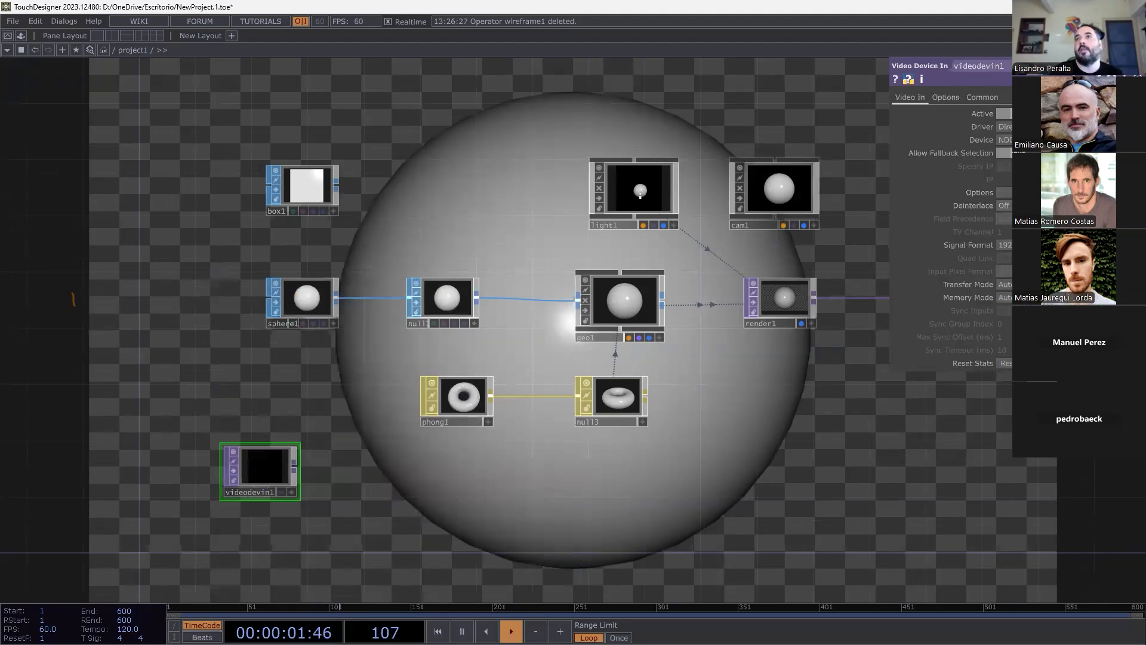
left_click(1056, 140)
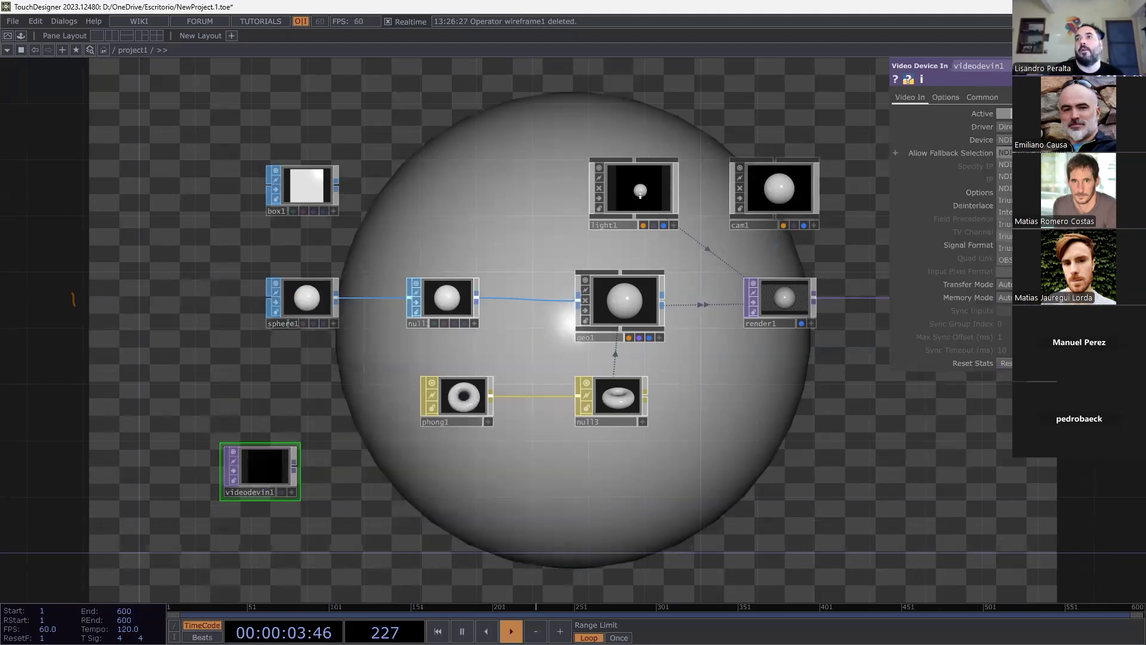
left_click(1001, 307)
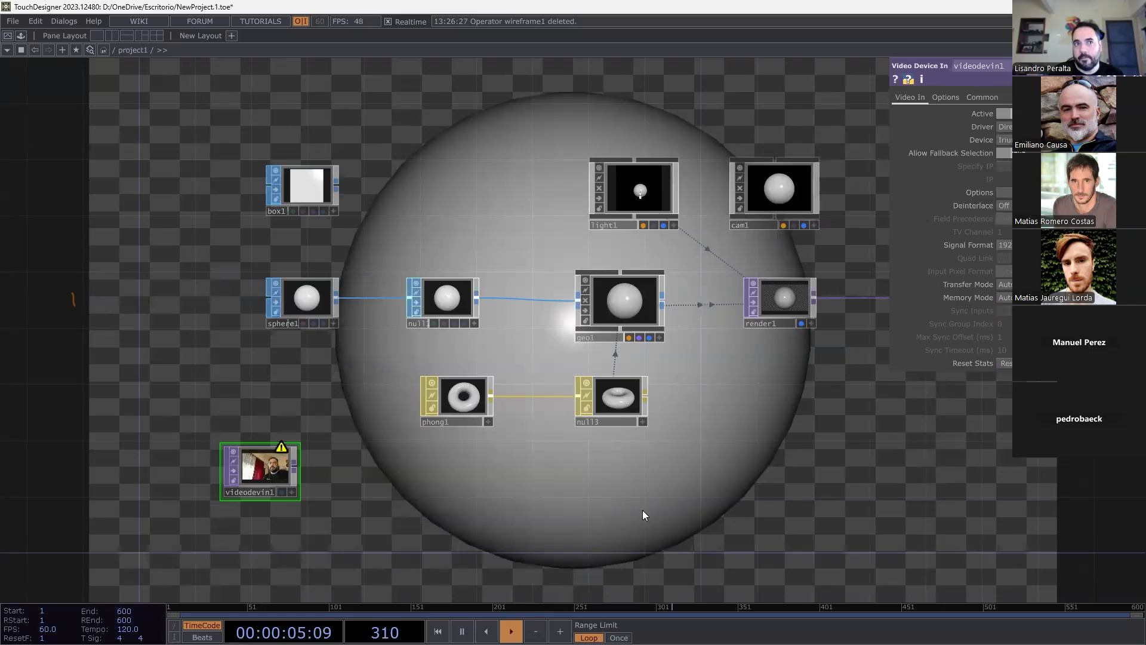
Inspect the Video Device In TOP's operator info and append a Null TOP to its output, below the Phong MAT.
middle_click(291, 466)
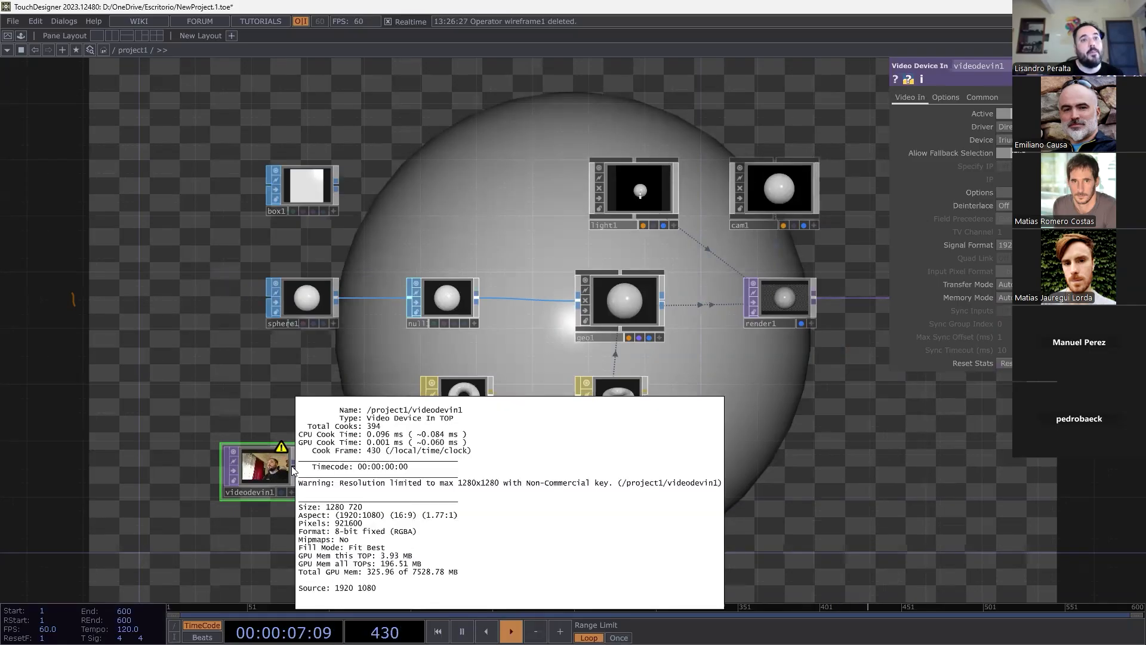
middle_click(289, 463)
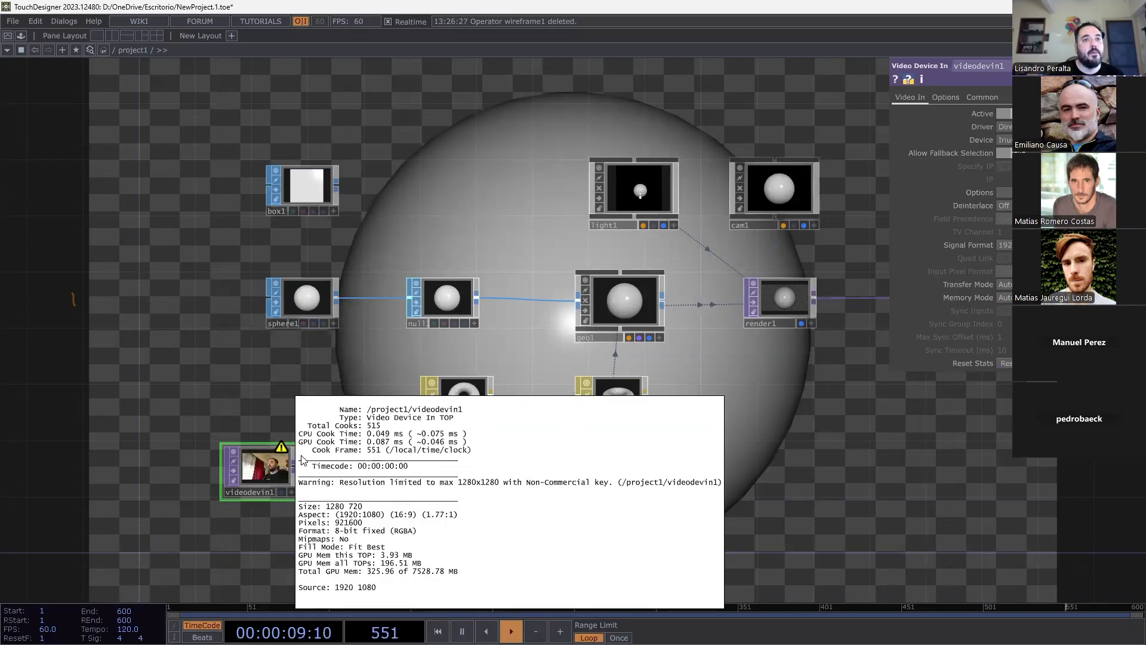
scroll(346, 478, "up", 2)
scroll(347, 477, "up", 1)
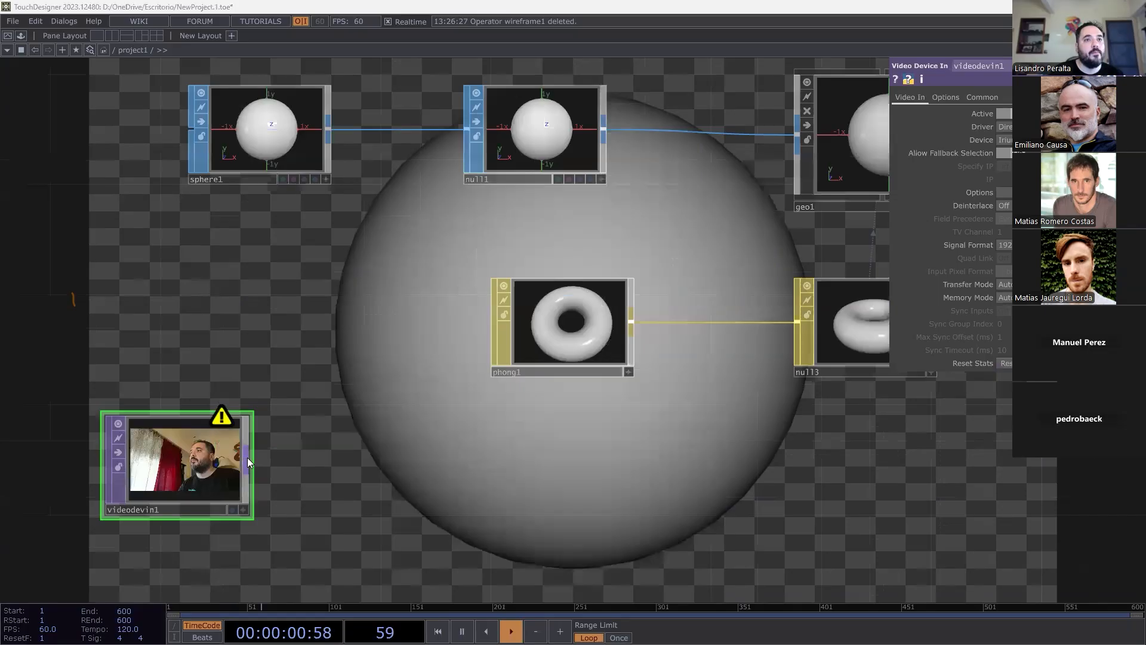
left_click(247, 457)
left_click(209, 413)
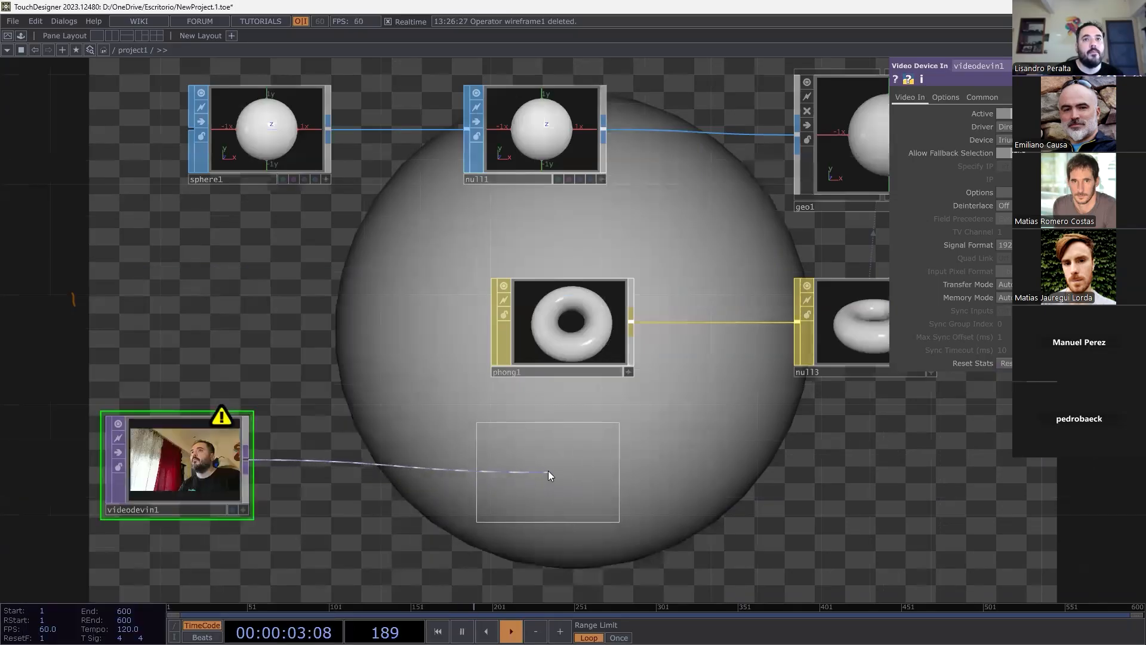
left_click(543, 471)
Add a temporary PBR MAT beside the Null TOP, show its Maps parameters, and delete it.
left_click(555, 343)
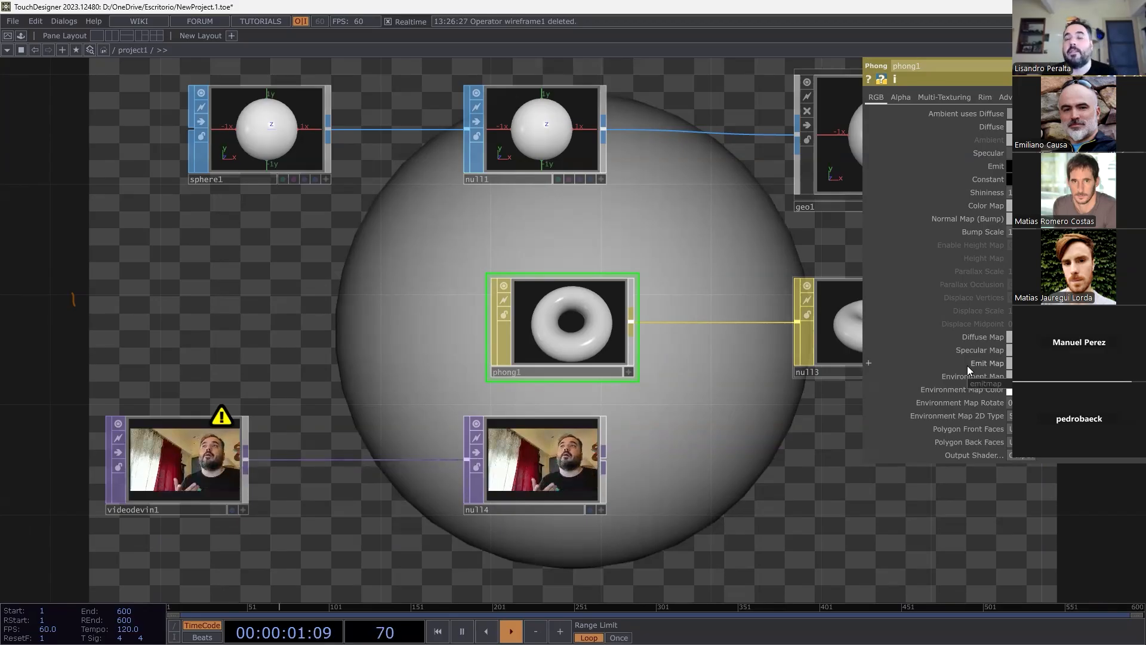
key("Tab")
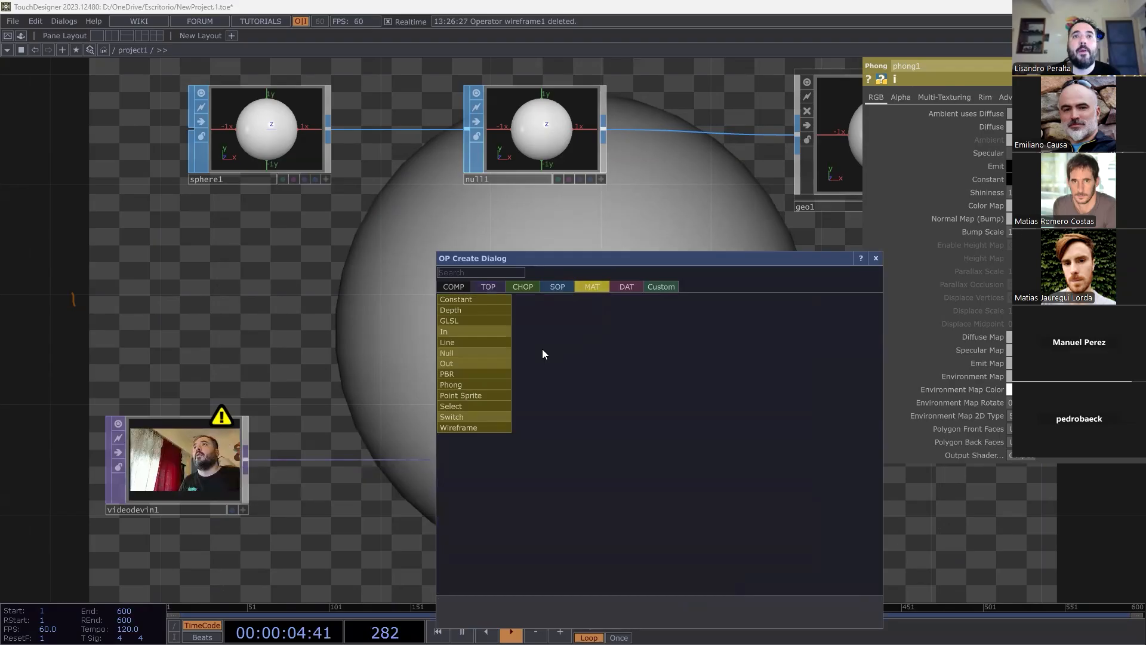
left_click(481, 374)
left_click(712, 466)
left_click(901, 98)
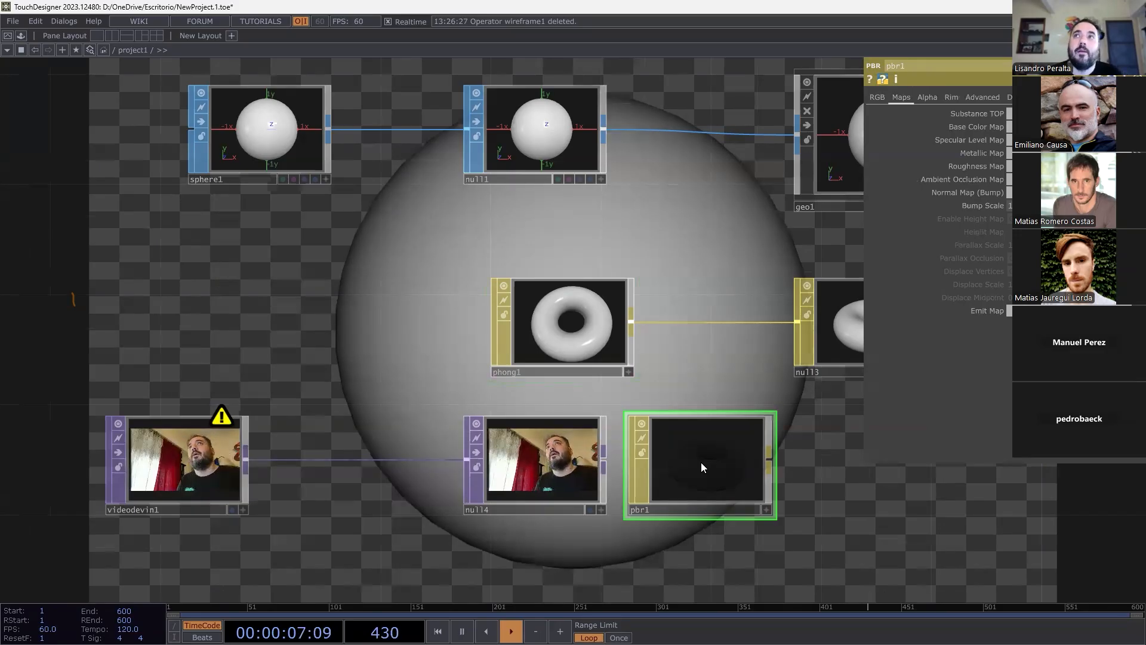
key("Delete")
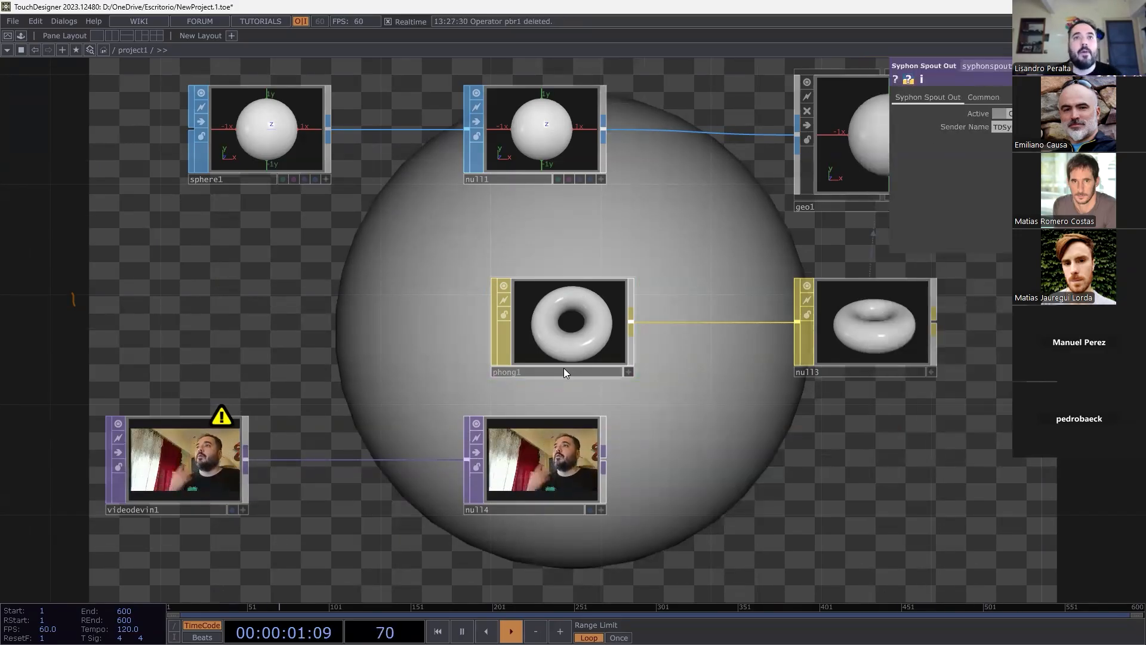
left_click(600, 509)
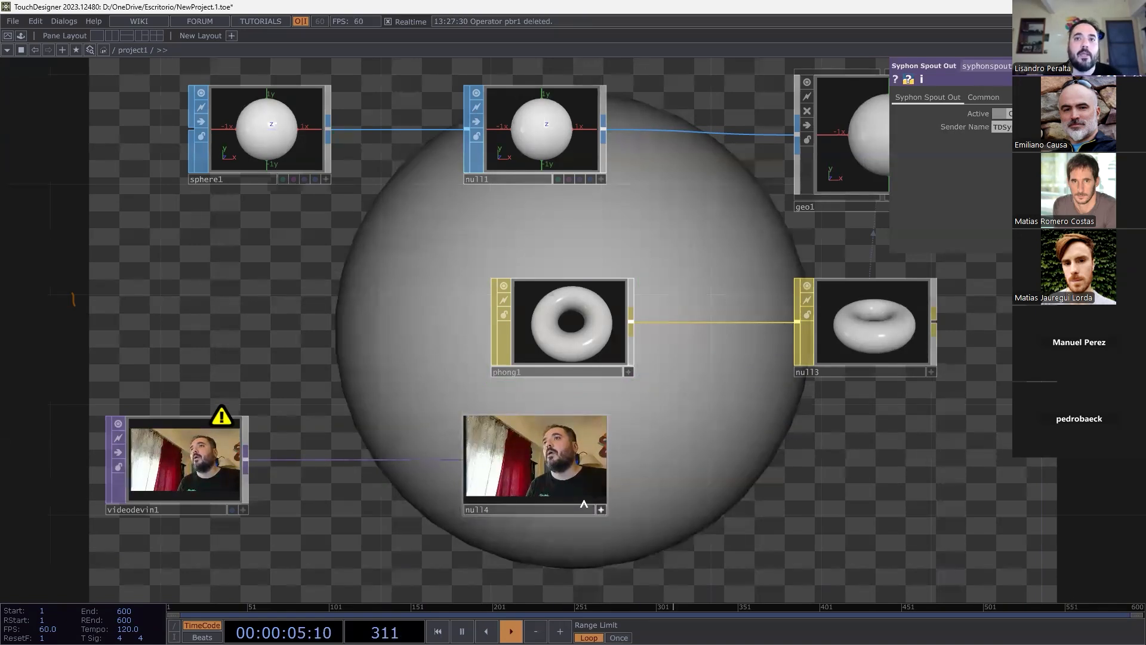
left_click(600, 509)
left_click(559, 311)
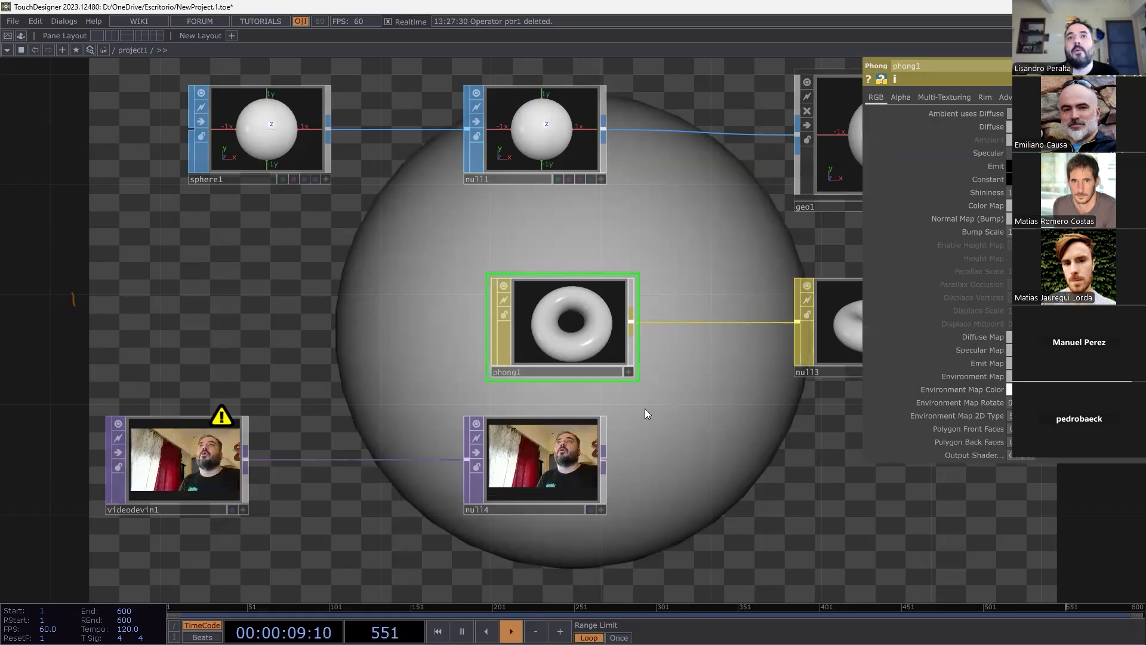
Rename the Null TOP as miTexturaLoca and assign it to the Phong MAT's Color Map.
left_click(534, 459)
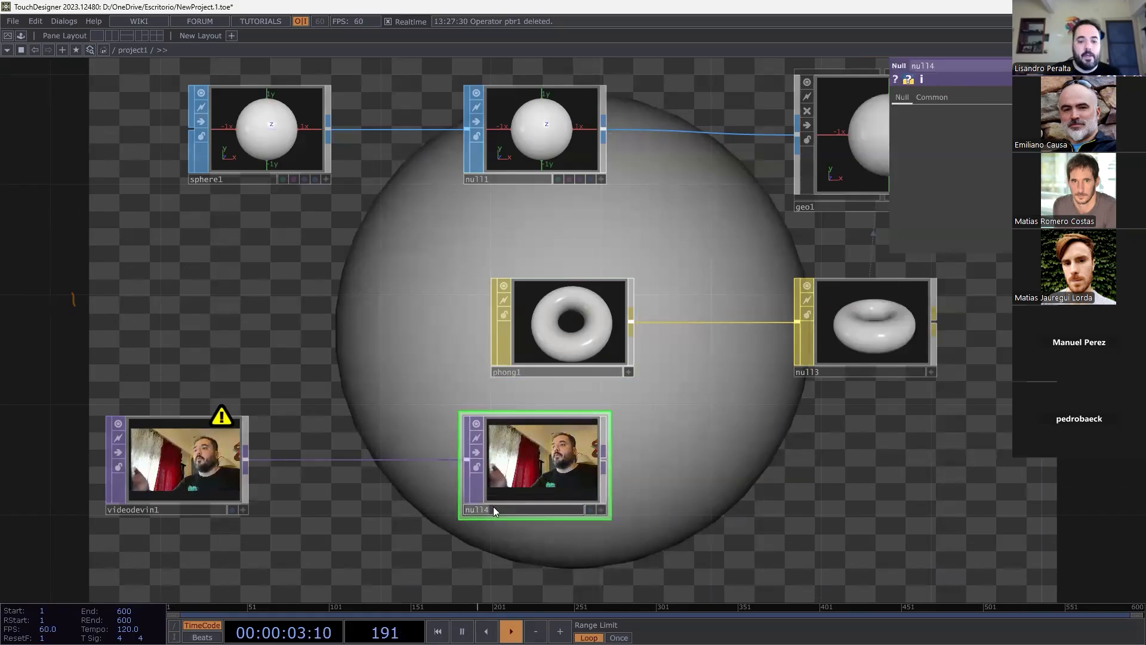
left_click(493, 509)
type("miTextur")
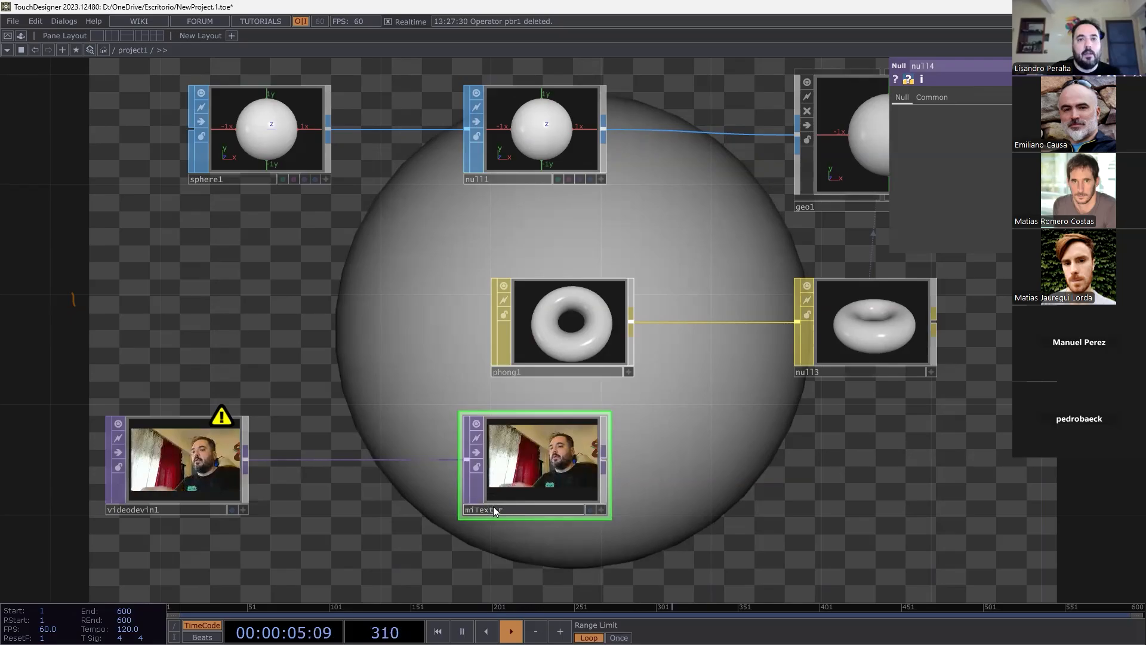
type("aLoca")
key("Return")
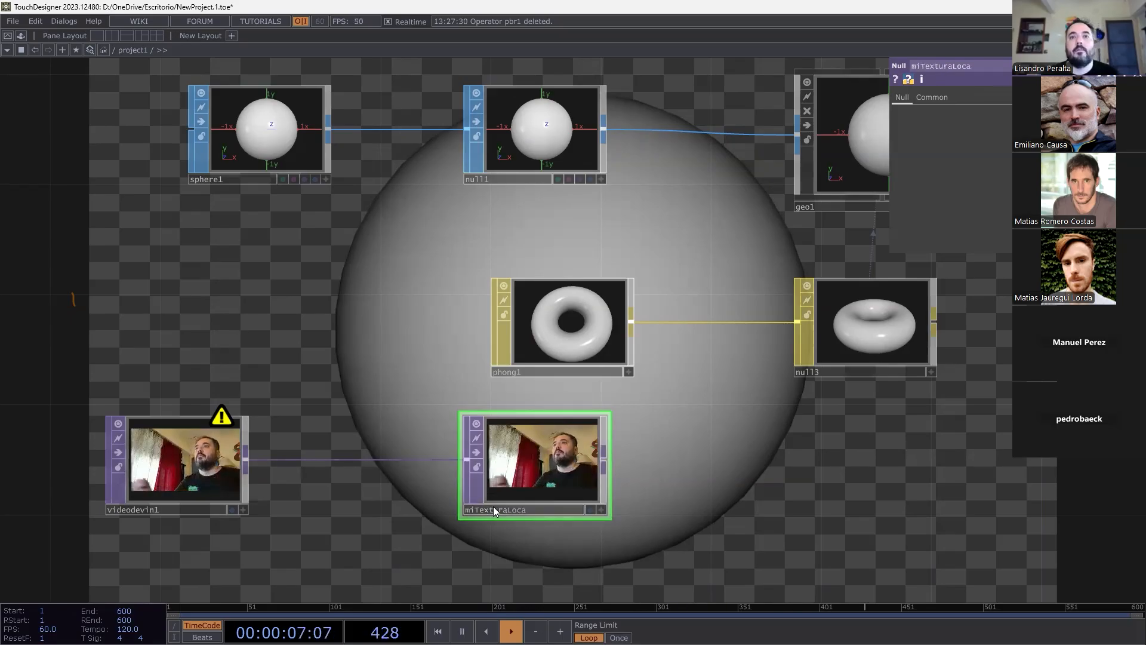
left_click(574, 339)
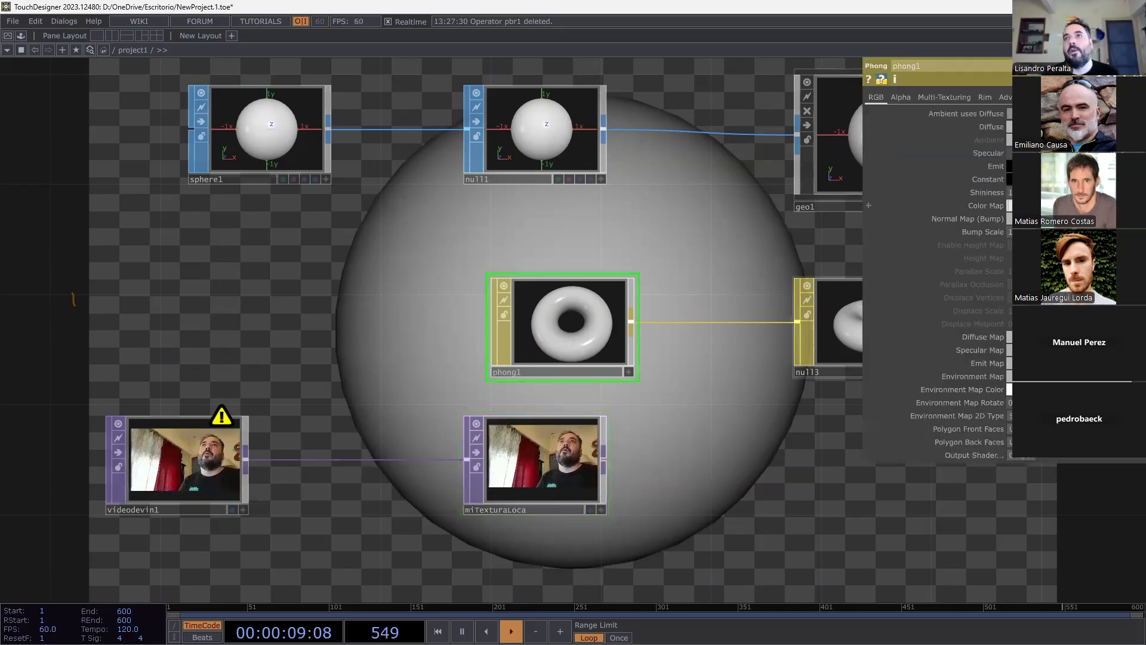
left_click_drag(599, 470, 1007, 205)
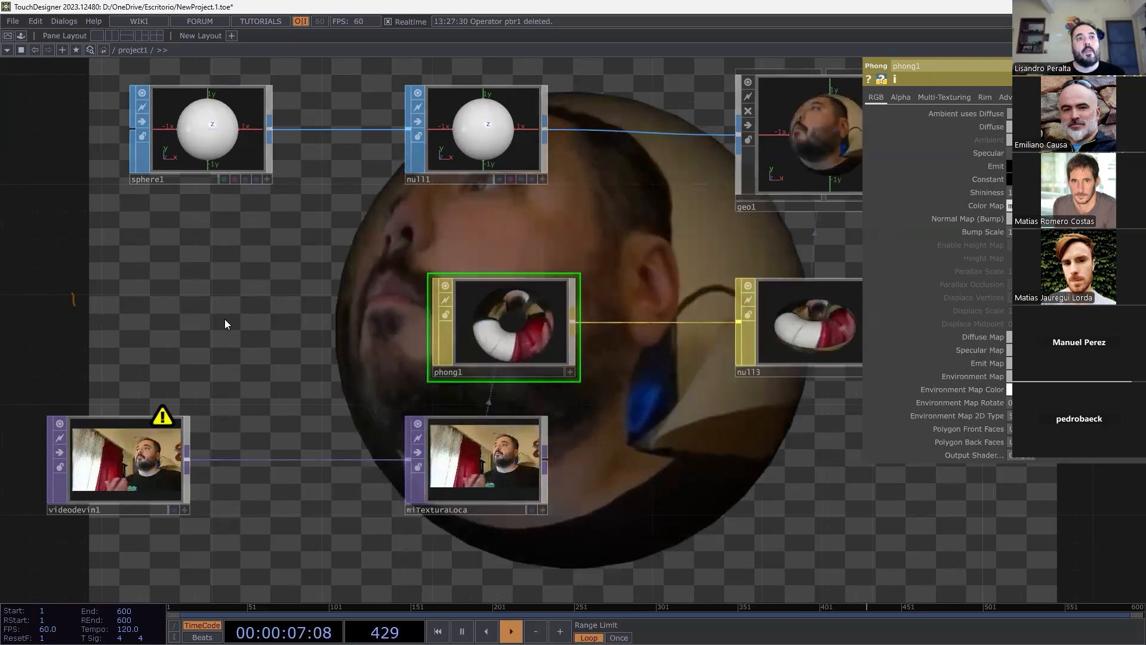
Add a Movie File In TOP above the Video Device In TOP and wire it into miTexturaLoca.
key("Tab")
left_click(53, 166)
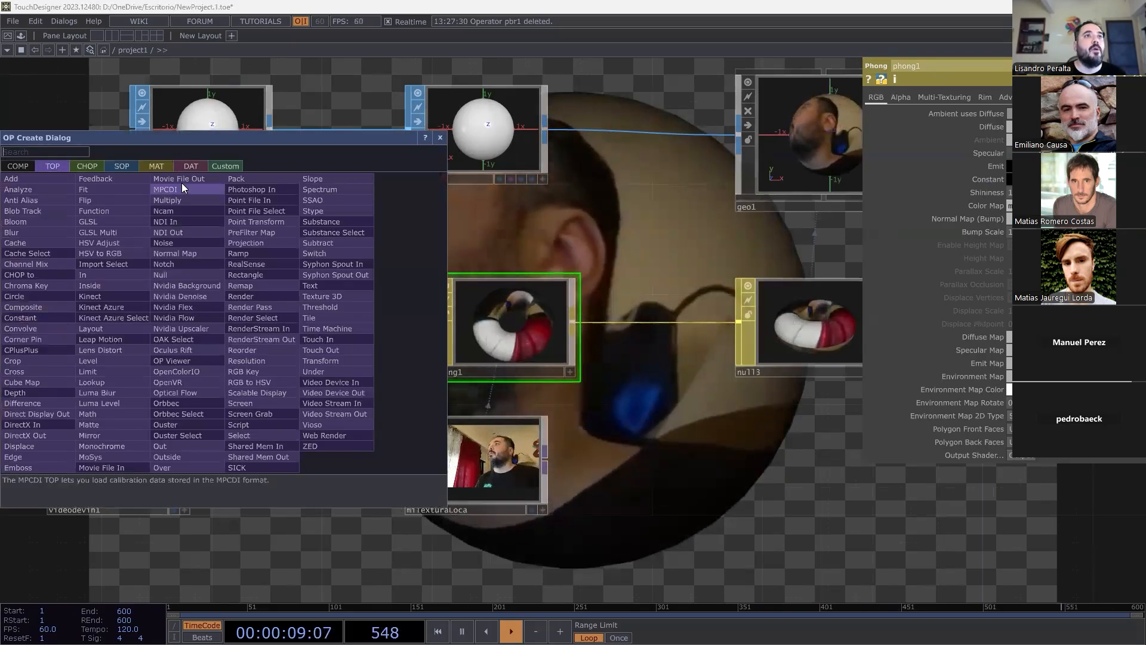
left_click(89, 467)
left_click(115, 334)
left_click(187, 344)
left_click(408, 460)
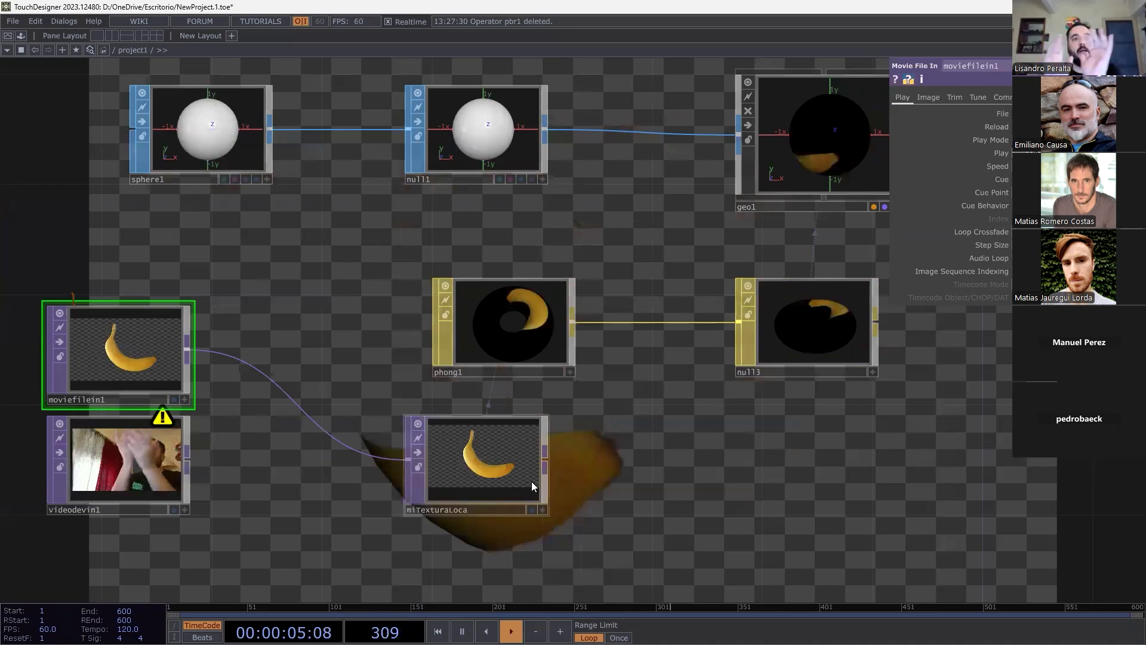
Wire the Video Device In TOP back into miTexturaLoca and align that null directly below the Phong MAT.
left_click_drag(732, 485, 499, 395)
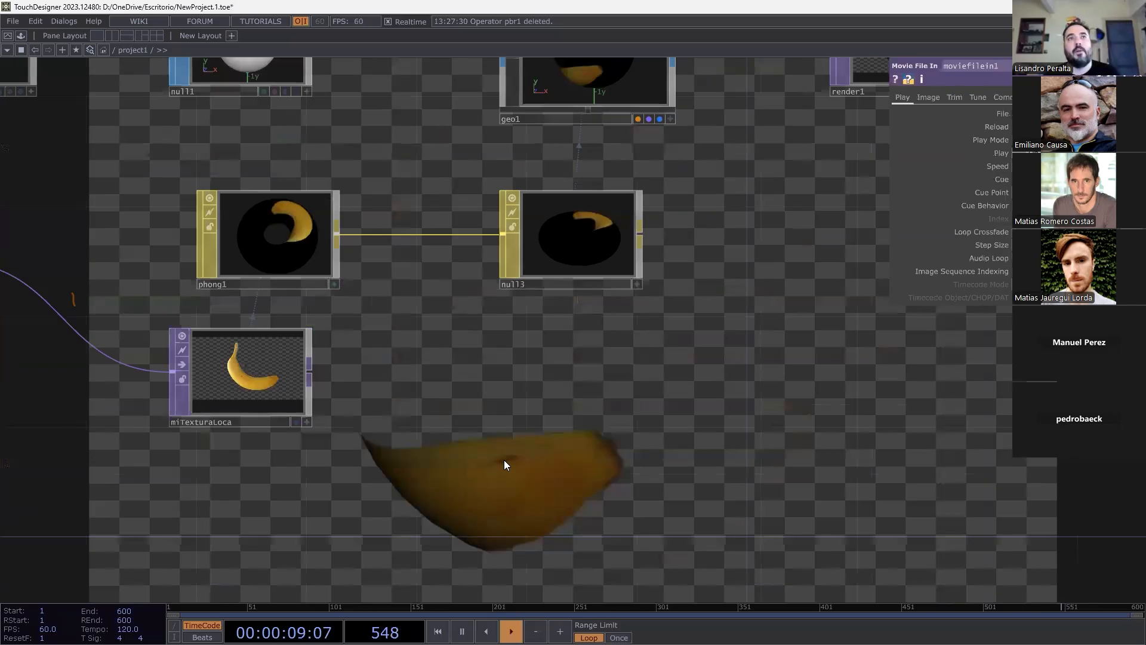
scroll(504, 459, "down", 3)
left_click_drag(252, 450, 368, 503)
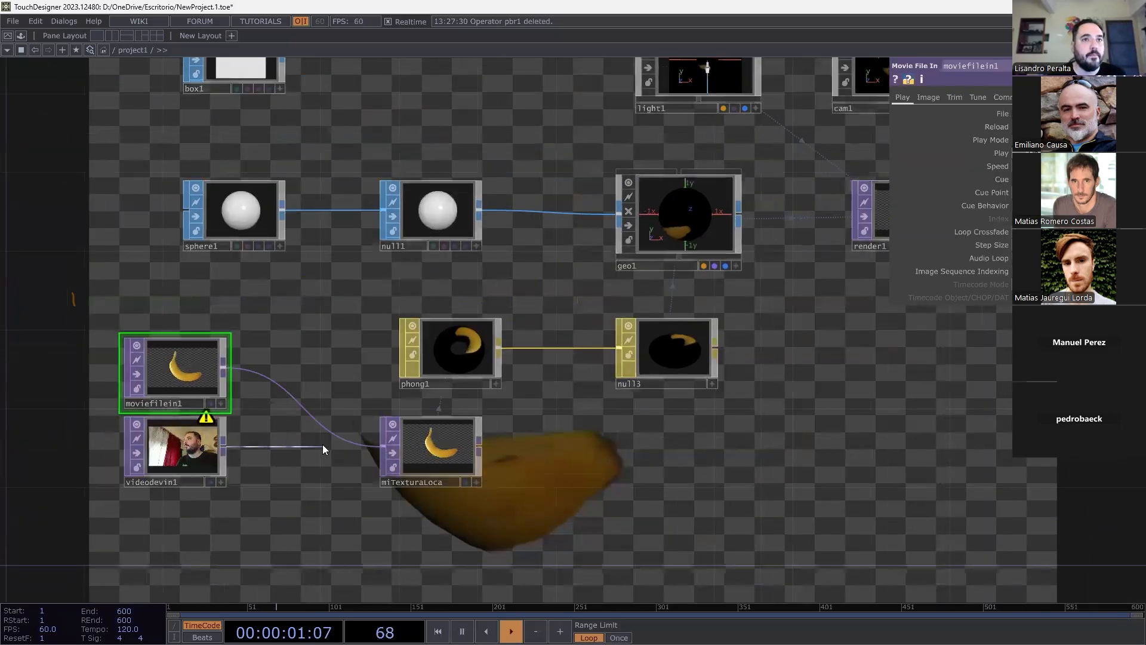
left_click_drag(341, 439, 461, 451)
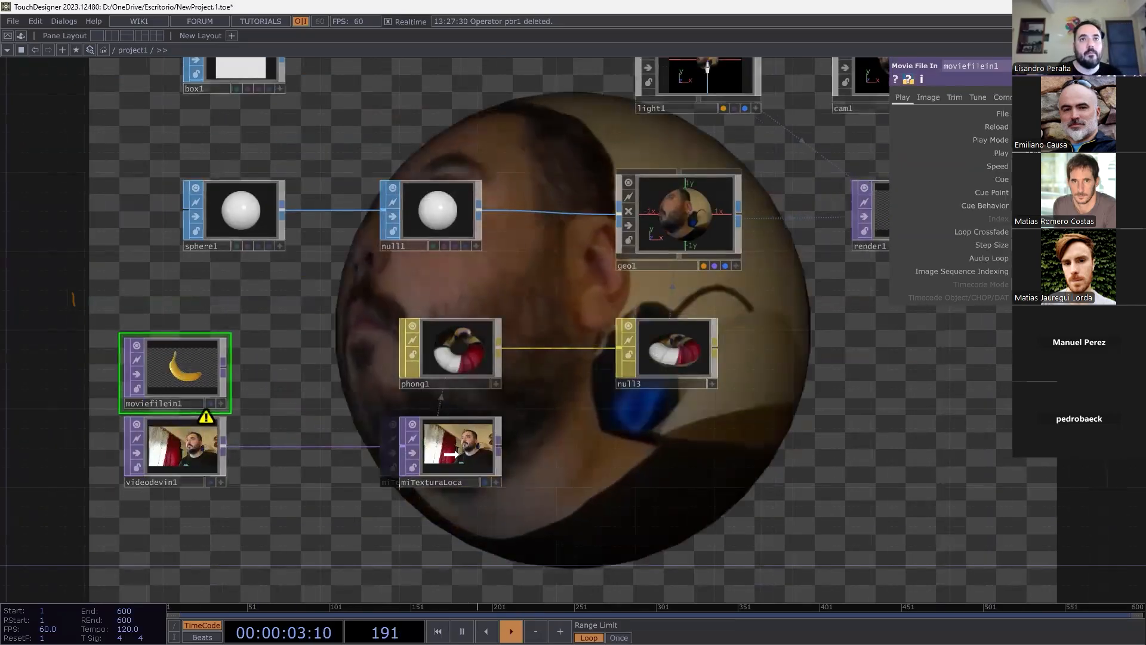
Space out the network by moving the Sphere SOP, Box SOP, Movie File In TOP and Video Device In TOP away from the nulls.
left_click_drag(258, 244, 198, 245)
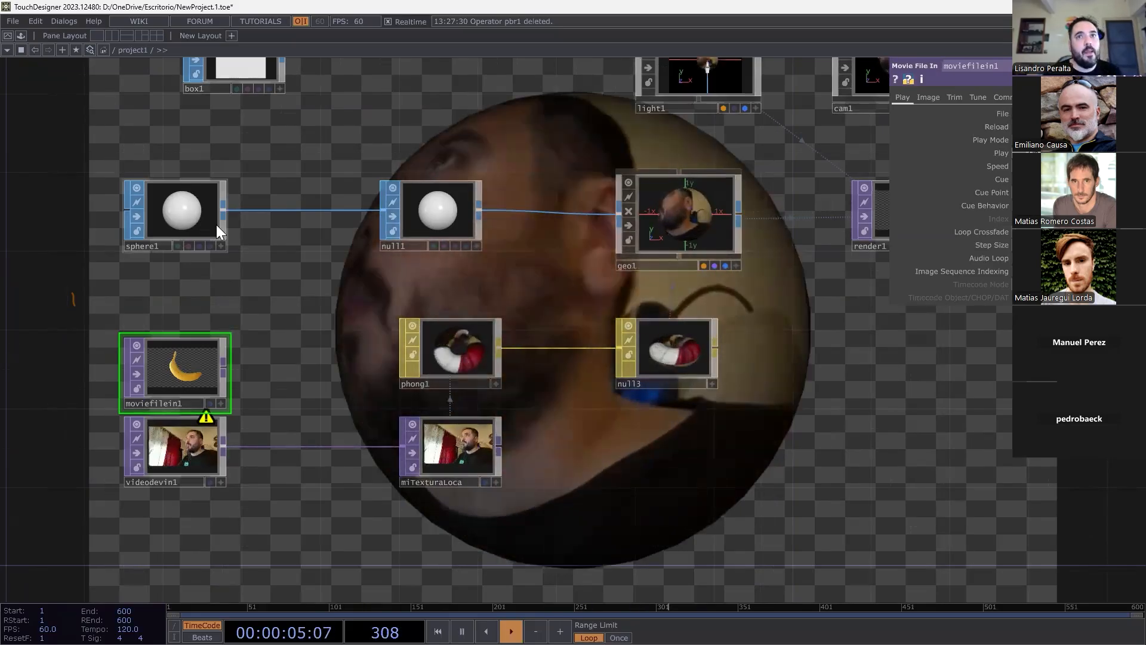
left_click_drag(192, 183, 157, 193)
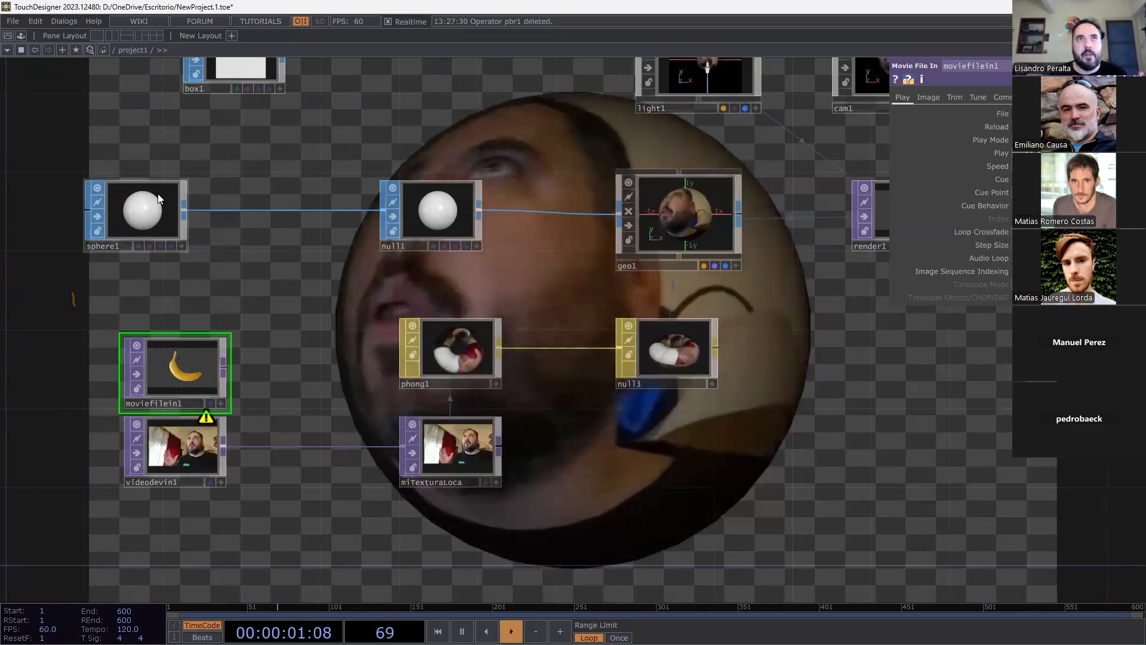
scroll(312, 248, "down", 2)
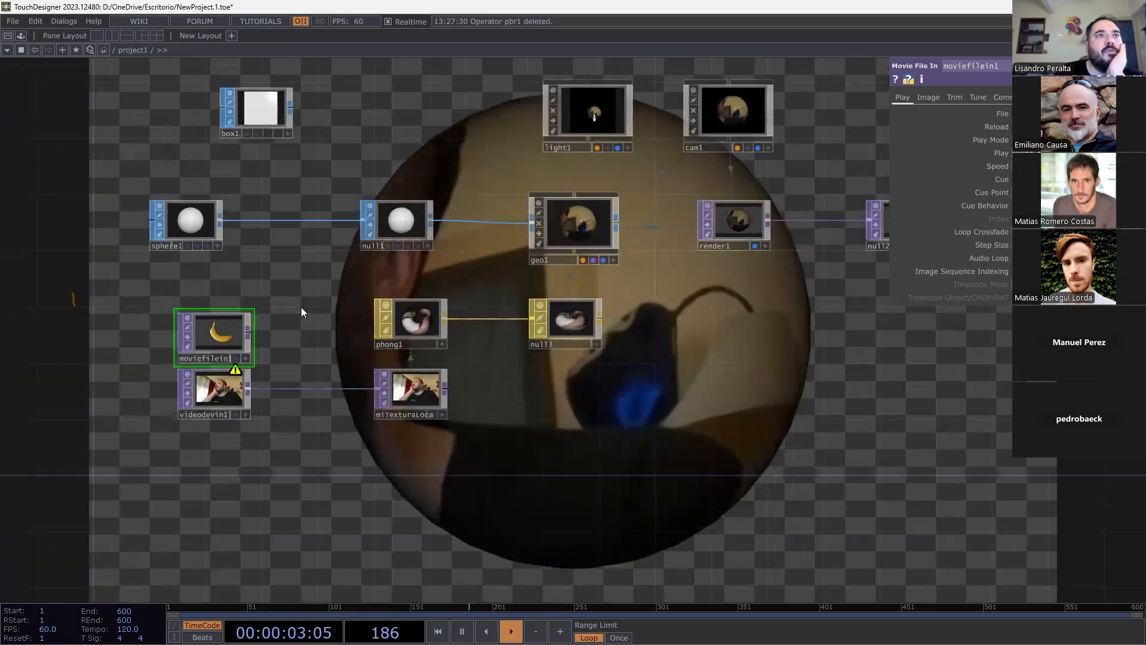
left_click_drag(263, 272, 369, 354)
left_click_drag(369, 195, 341, 138)
left_click_drag(273, 296, 229, 295)
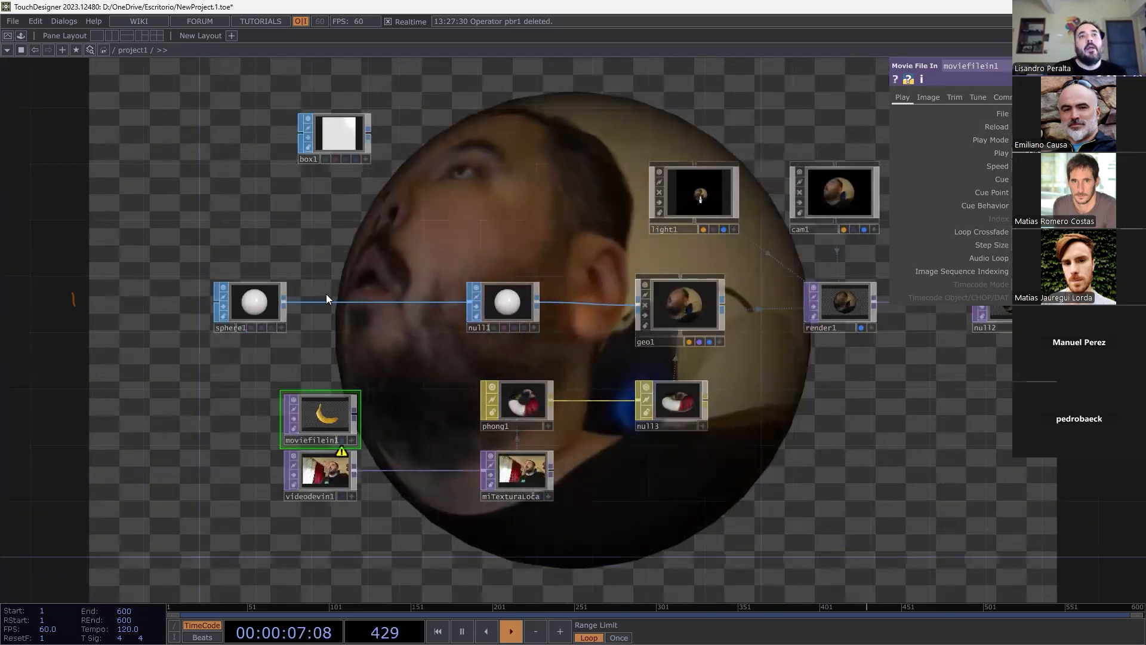
right_click_drag(225, 404, 341, 471)
left_click_drag(330, 426, 273, 425)
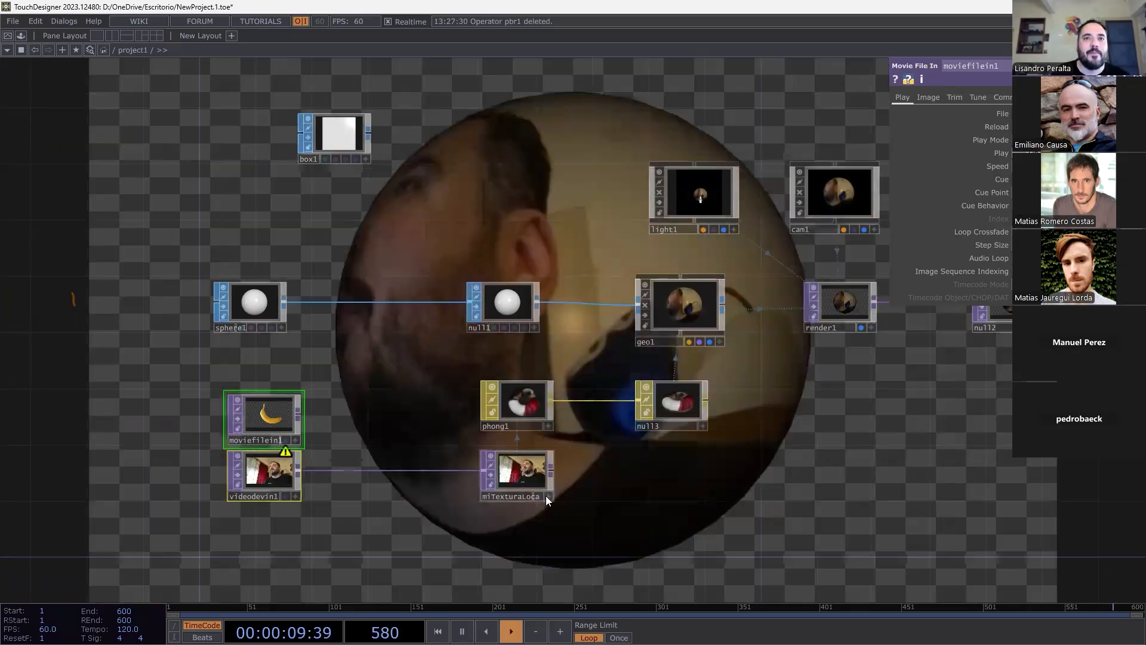
Bypass the Video Device In and Movie File In TOPs together, and turn the bypass off again.
left_click(238, 473)
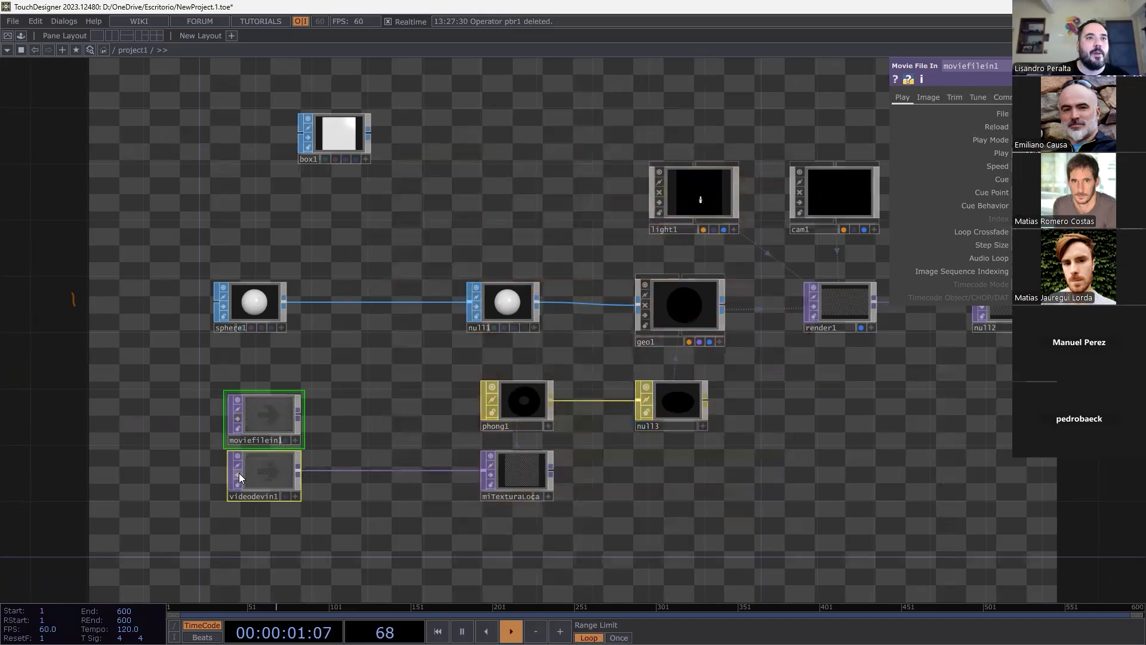
scroll(238, 473, "up", 3)
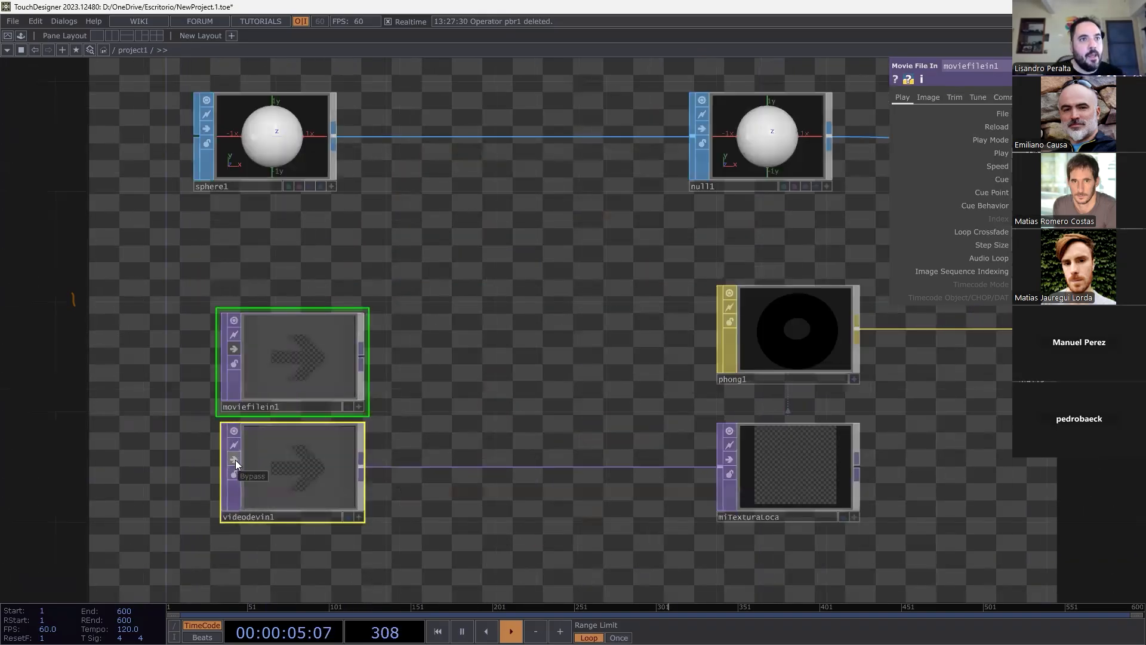
left_click(234, 460)
Move the Box SOP closer to the Sphere SOP so that it sits just above it.
left_click_drag(501, 275, 508, 391)
left_click_drag(451, 144, 351, 256)
scroll(456, 305, "down", 2)
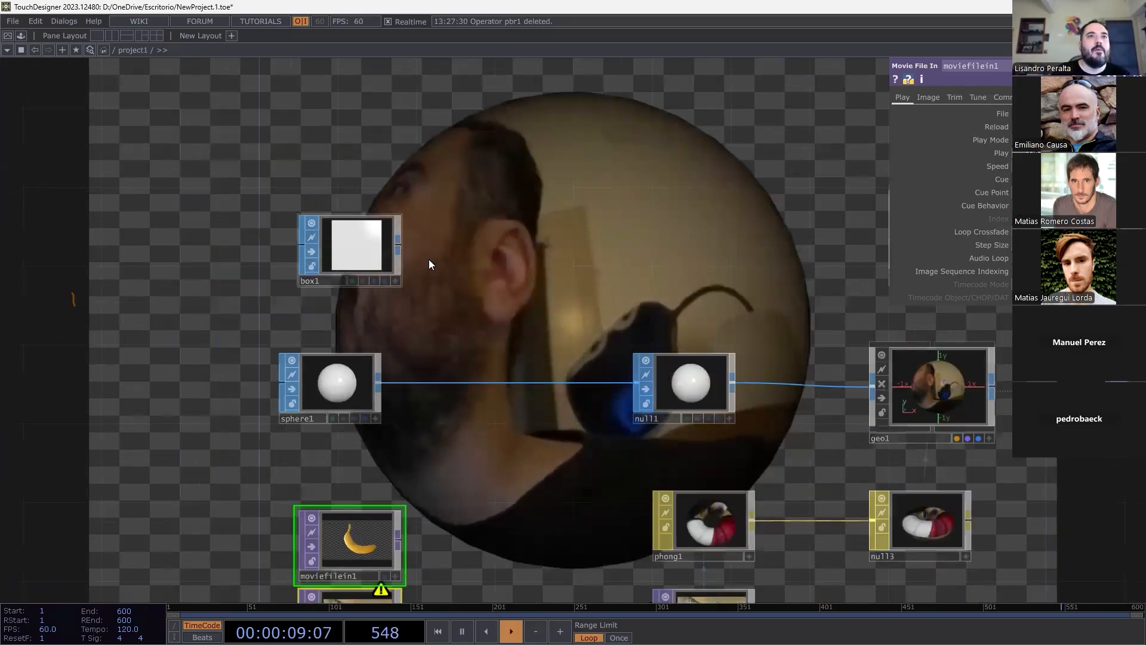
Add a Torus SOP above the sphere's wire and connect it to the Null SOP in place of the sphere.
key("Tab")
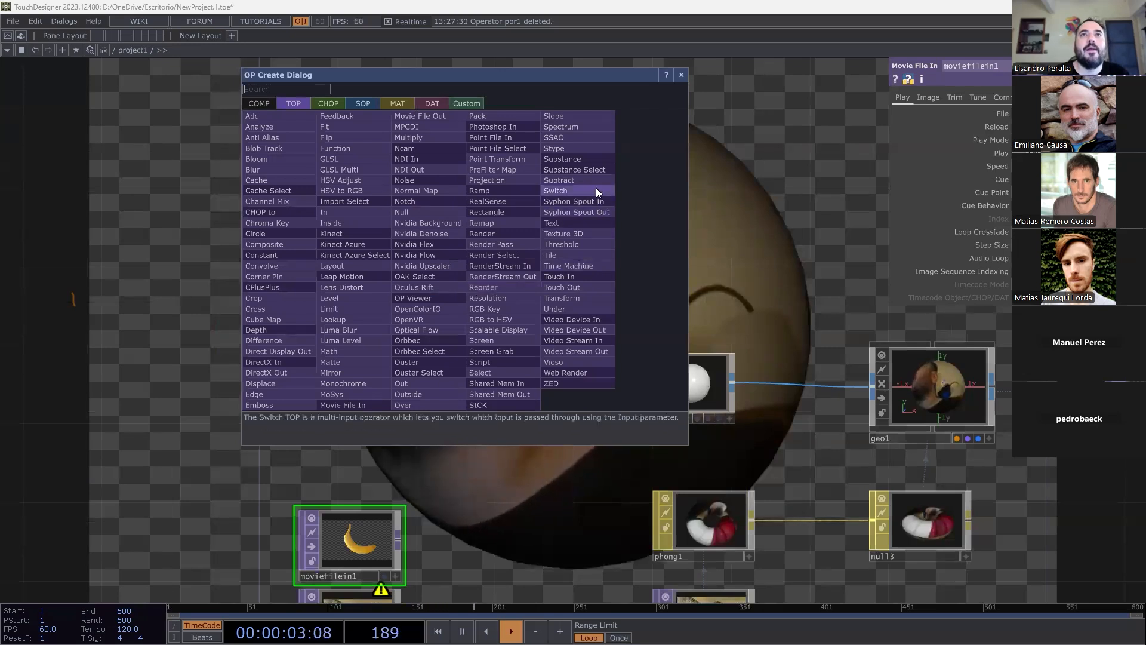
left_click(358, 105)
left_click(500, 284)
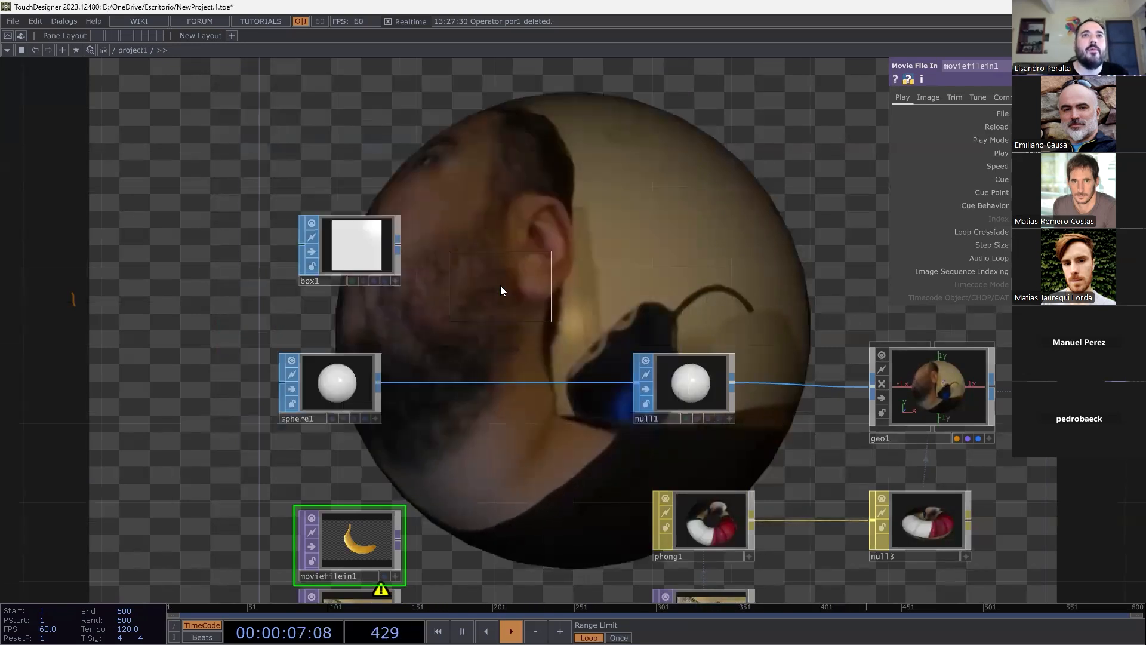
left_click(501, 291)
left_click(537, 281)
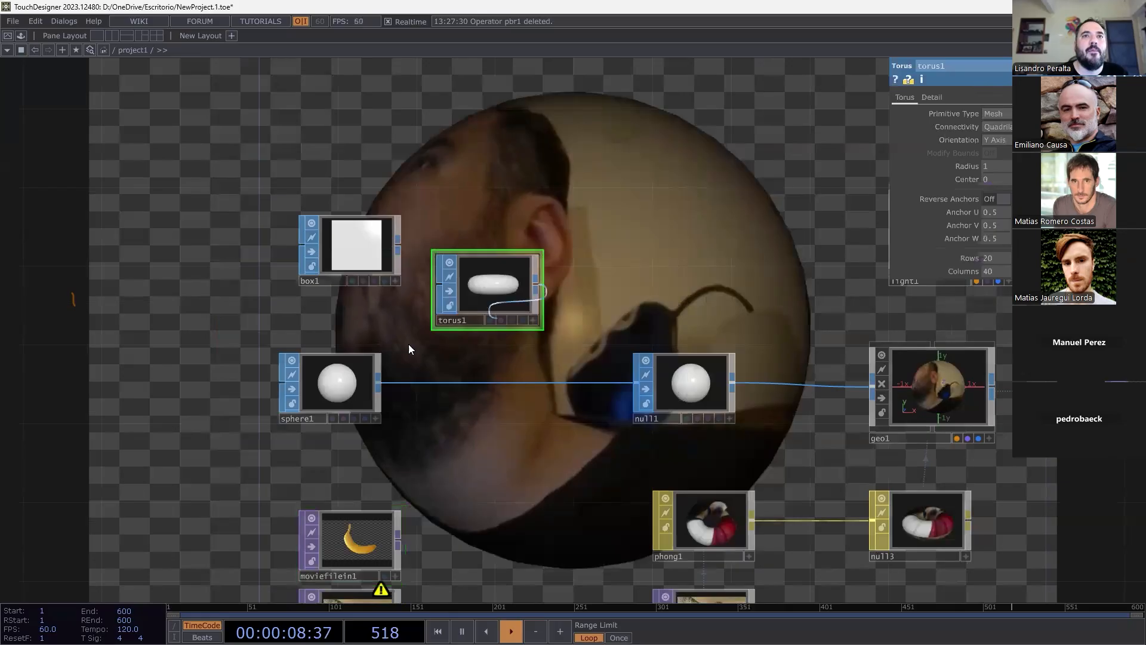
left_click(410, 380)
Move the Sphere SOP aside below the Box SOP and place the Torus SOP in line with the Null SOP.
left_click_drag(593, 482, 445, 372)
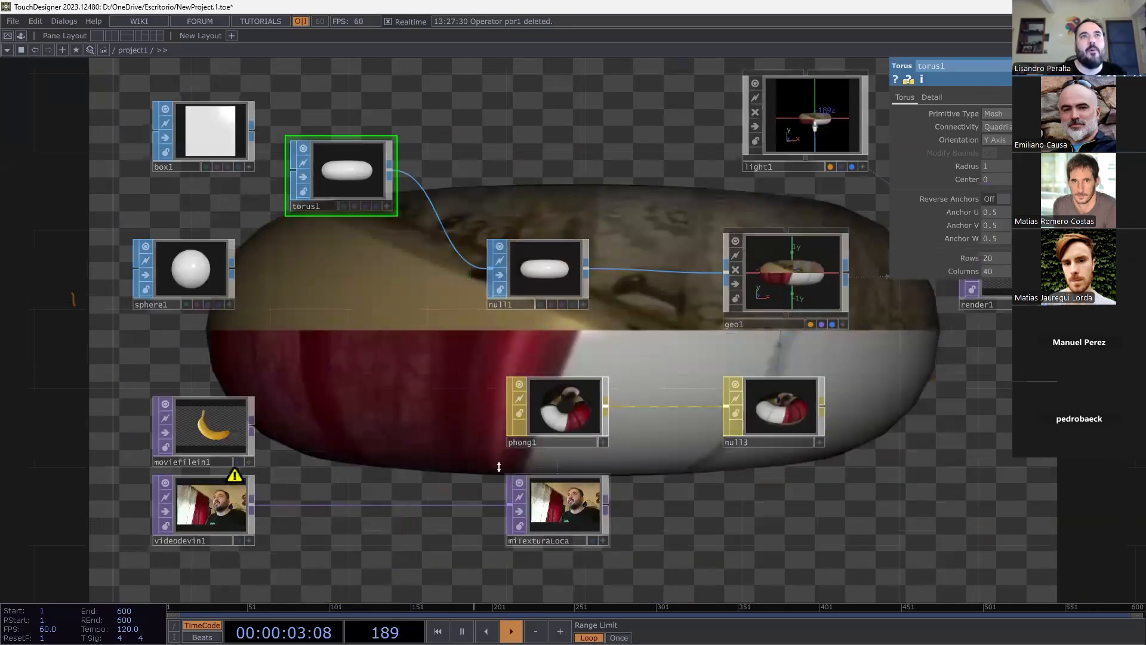
left_click_drag(131, 184, 239, 290)
left_click(307, 392)
left_click_drag(307, 393, 90, 274)
left_click_drag(444, 291, 317, 357)
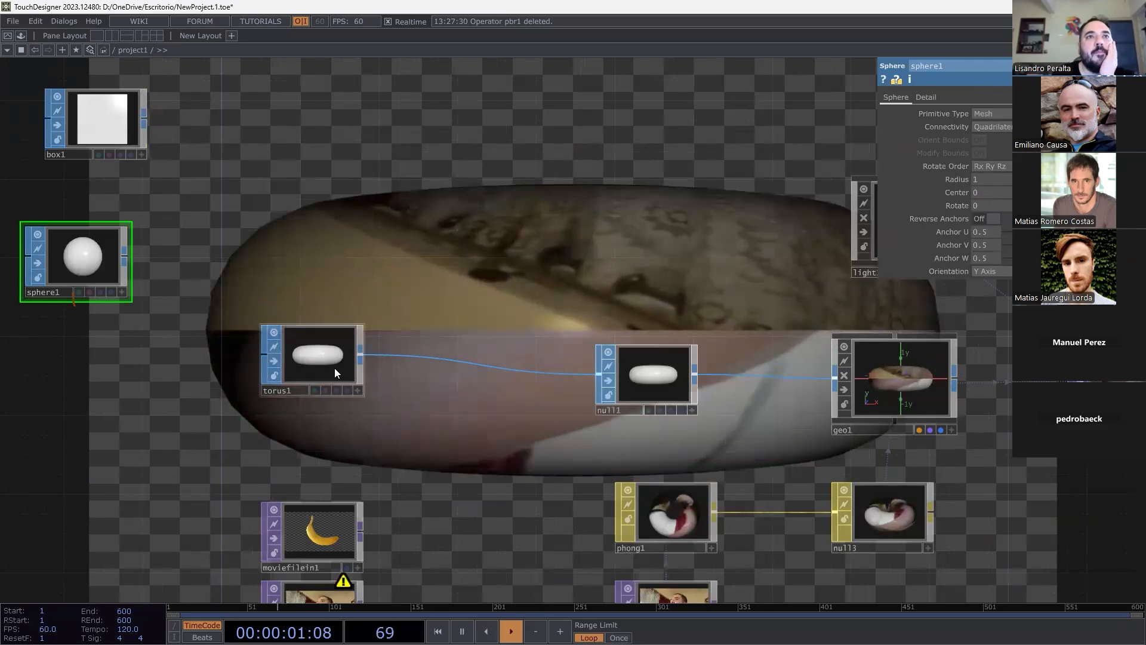
Set the Torus SOP's radius to 2 and reframe the network around the torus and Null SOP.
left_click(335, 368)
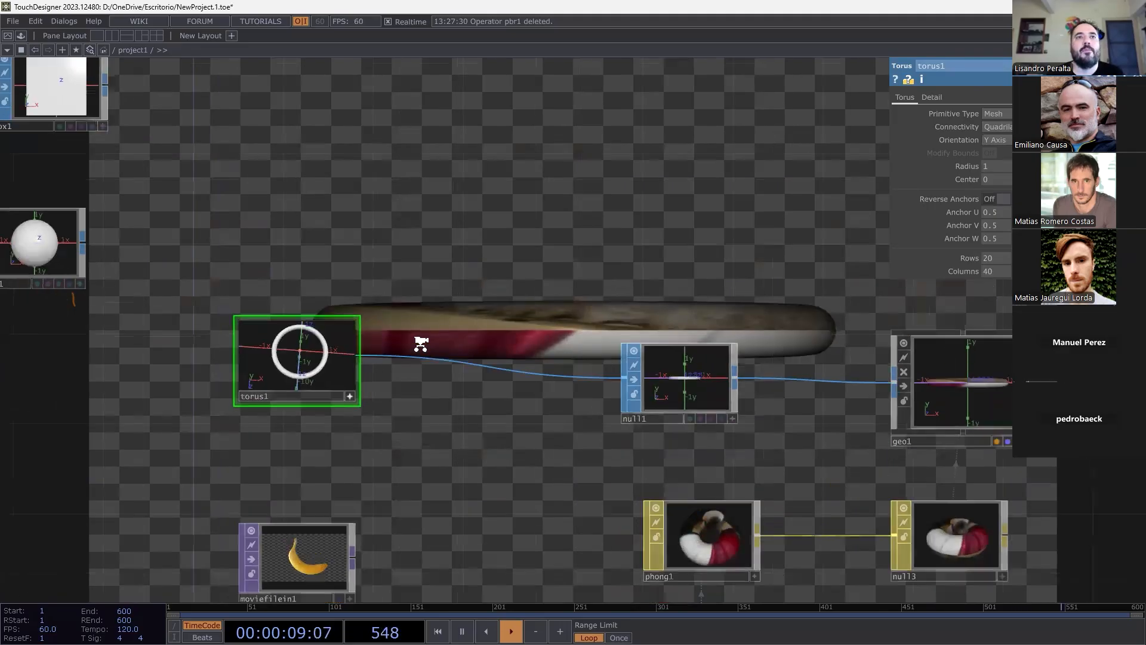
scroll(399, 331, "up", 5)
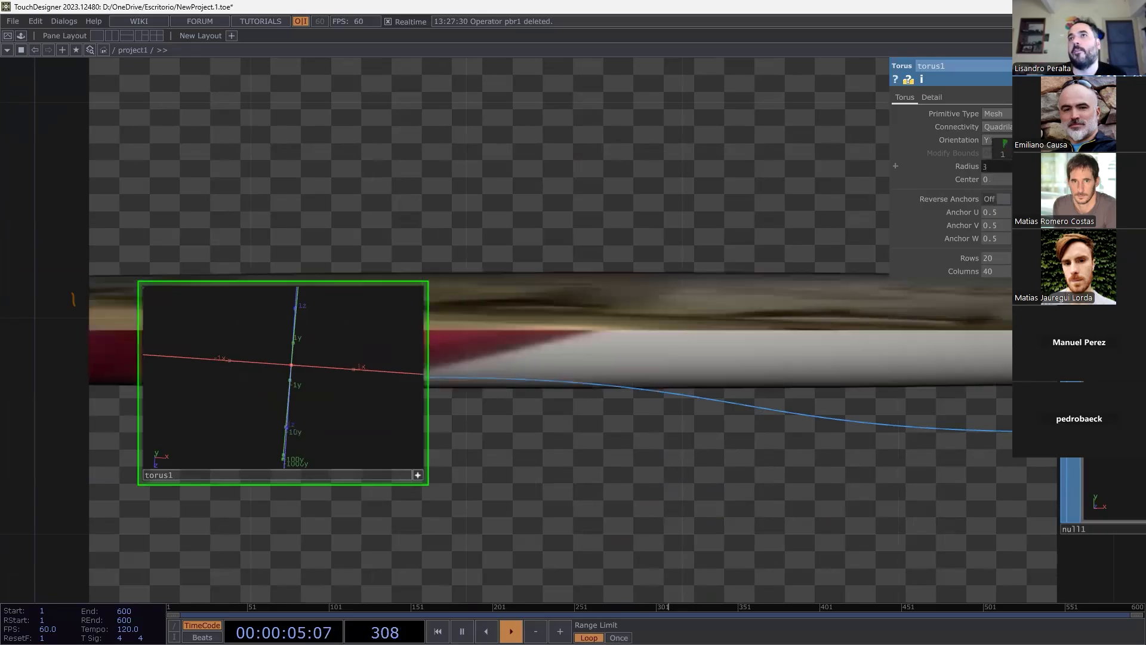
left_click_drag(1003, 166, 1003, 153)
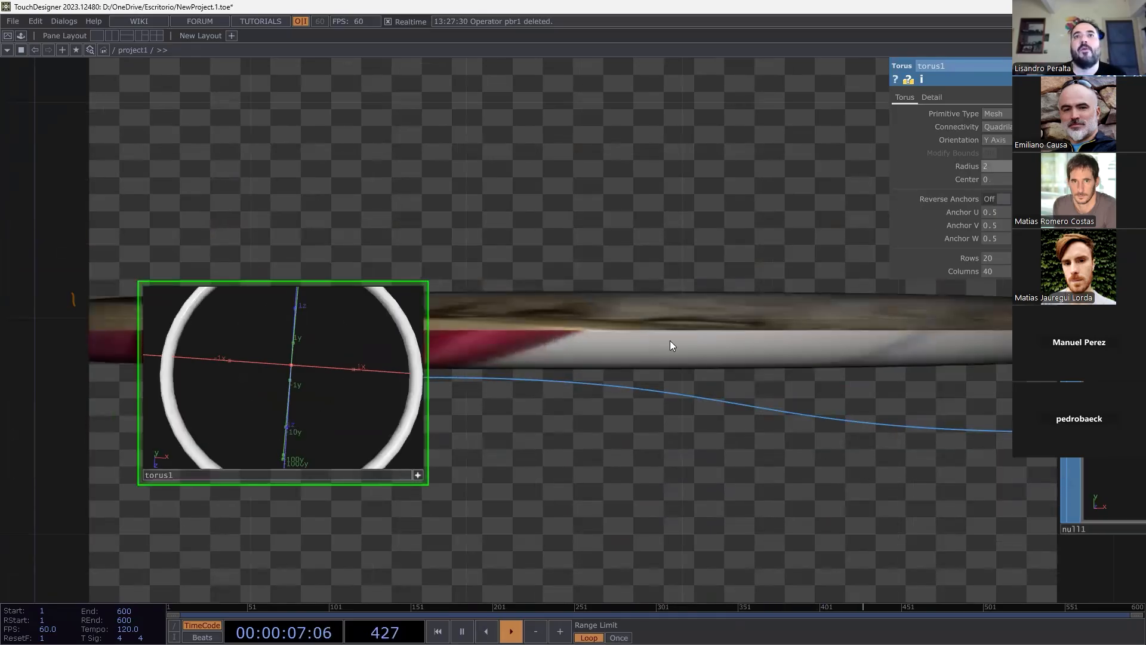
scroll(670, 340, "down", 2)
left_click_drag(641, 328, 498, 301)
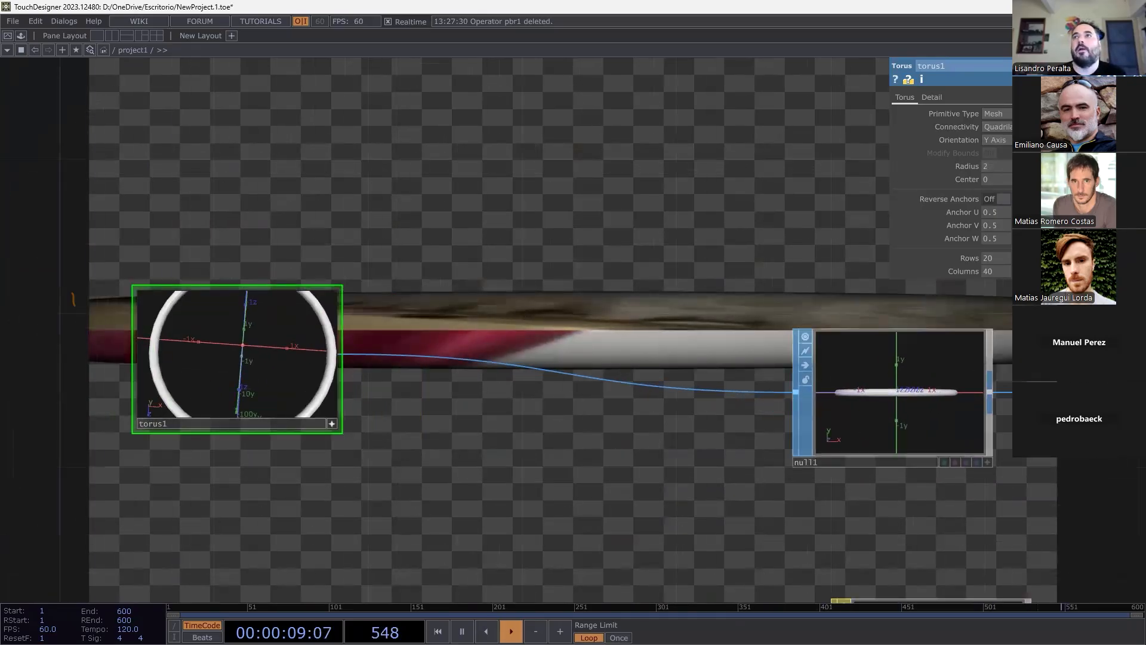
key("h")
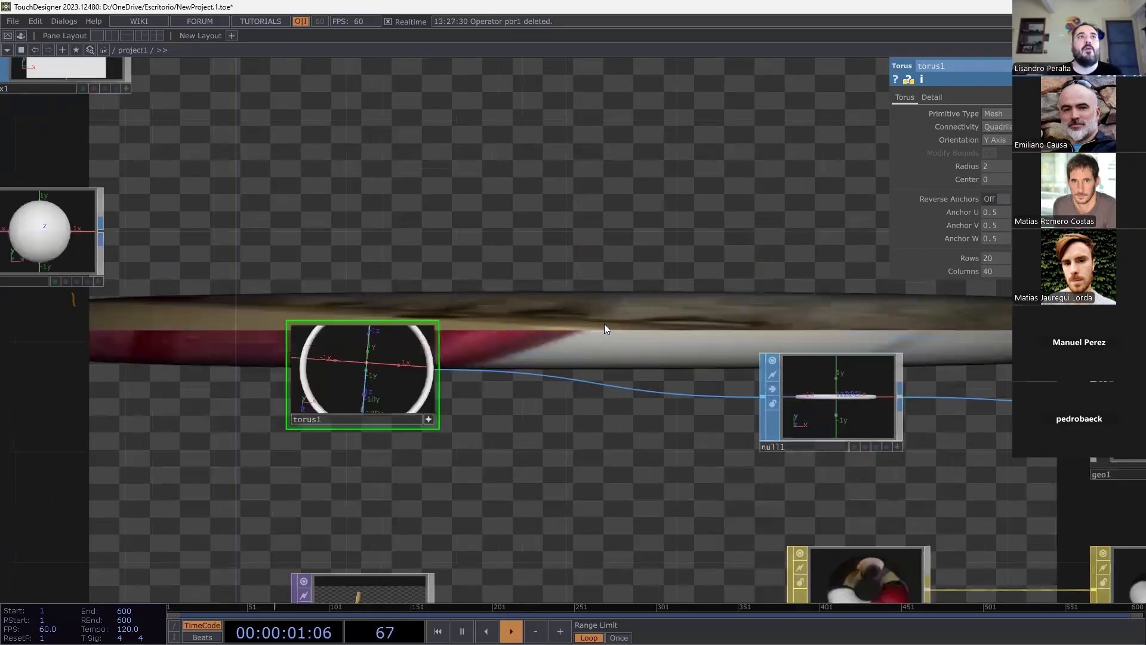
left_click(208, 109)
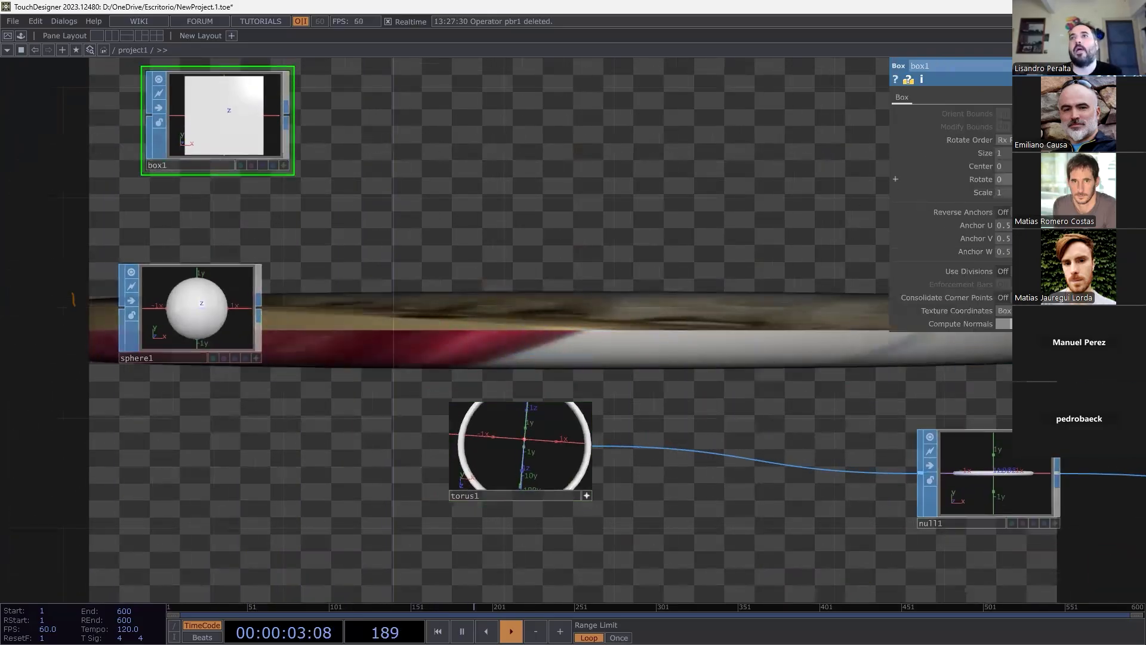
left_click_drag(706, 340, 594, 266)
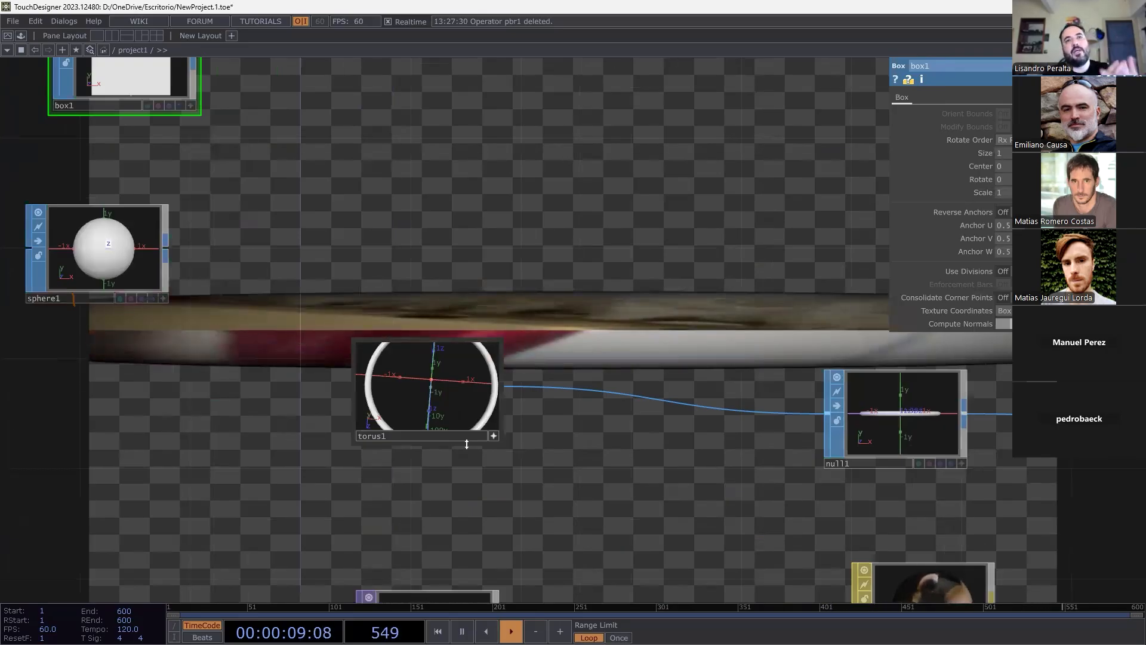
right_click(620, 392)
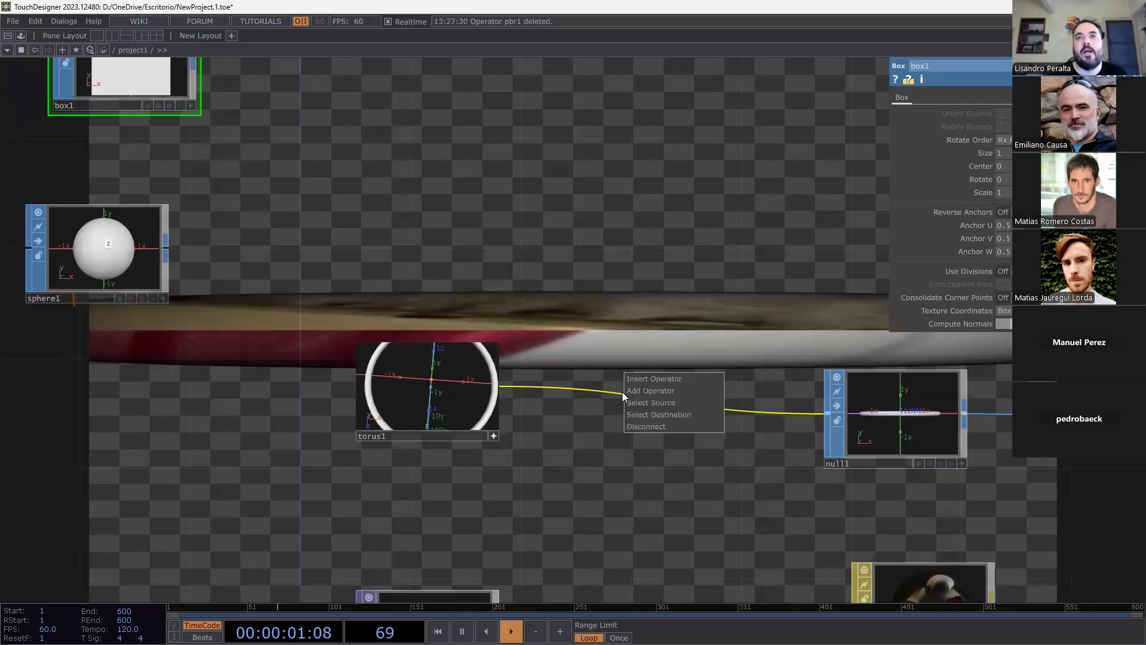
left_click(657, 379)
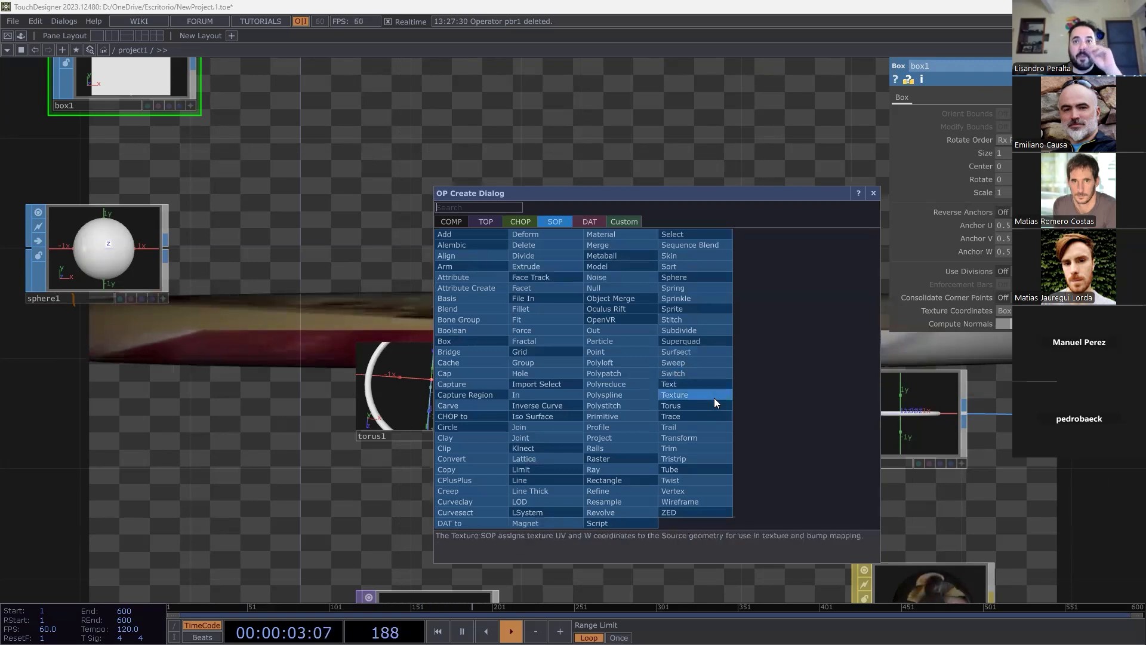
left_click(514, 125)
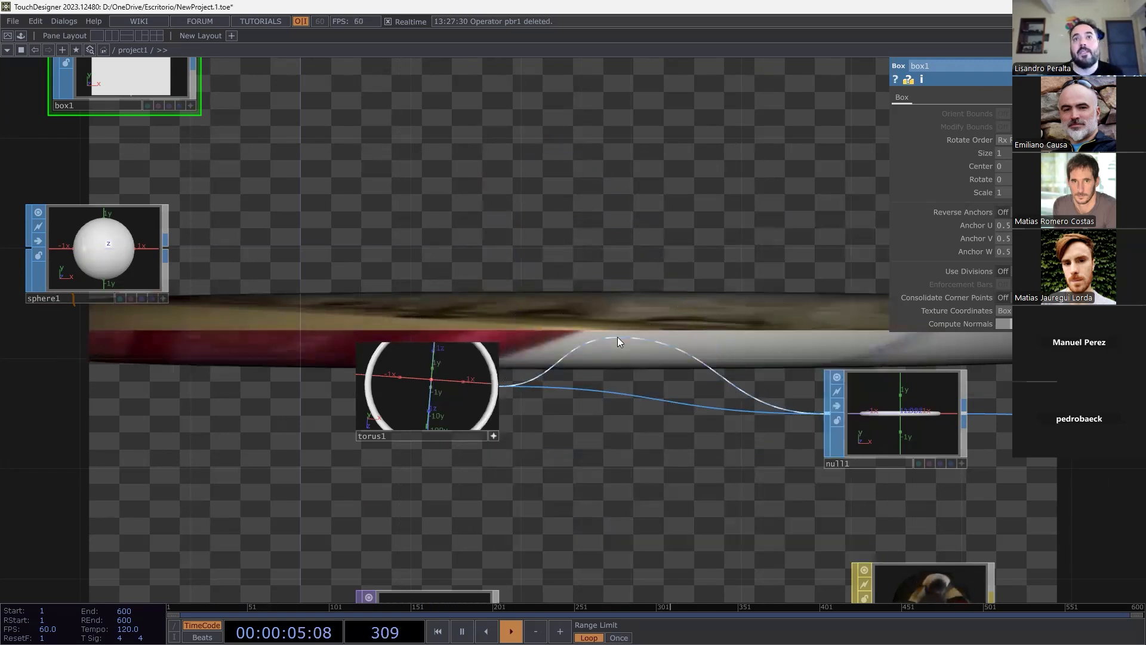
left_click(615, 352)
key("ctrl+z")
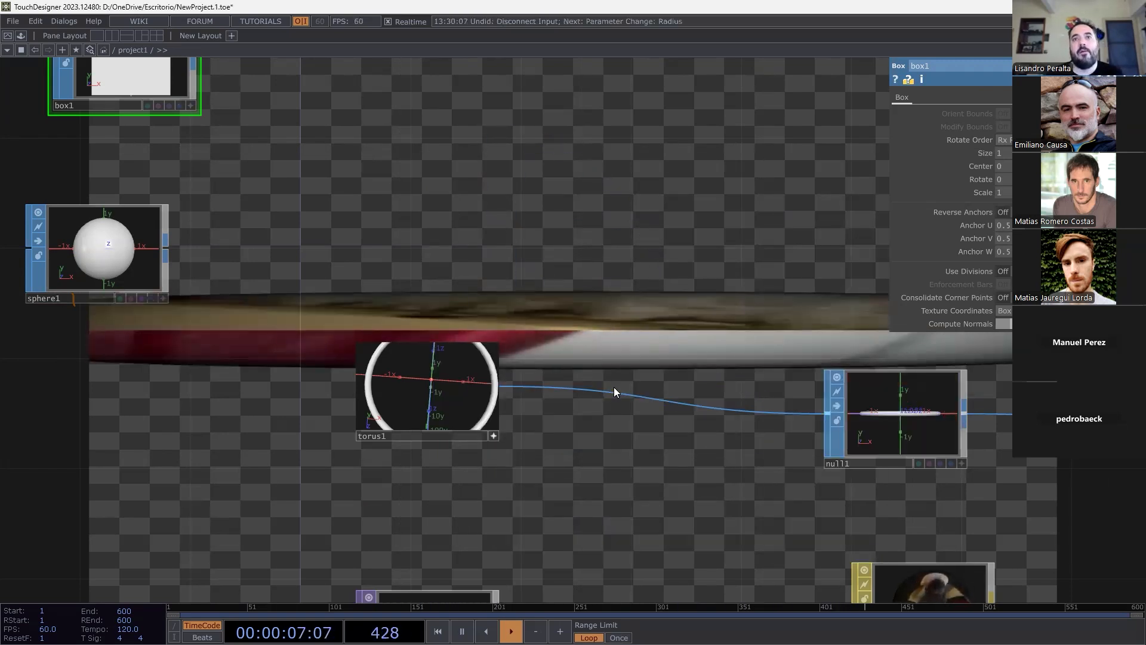
Insert a Transform SOP between the Torus SOP and the Null SOP and set its X rotation to 100.
right_click(614, 391)
left_click(629, 378)
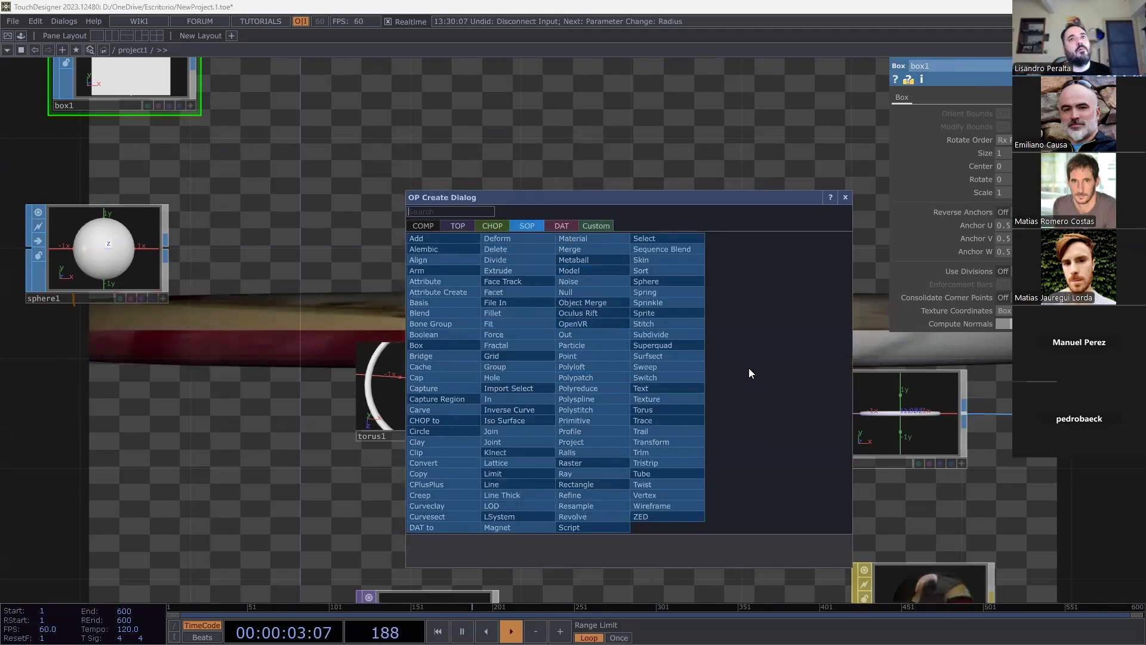
left_click(688, 443)
left_click(665, 421)
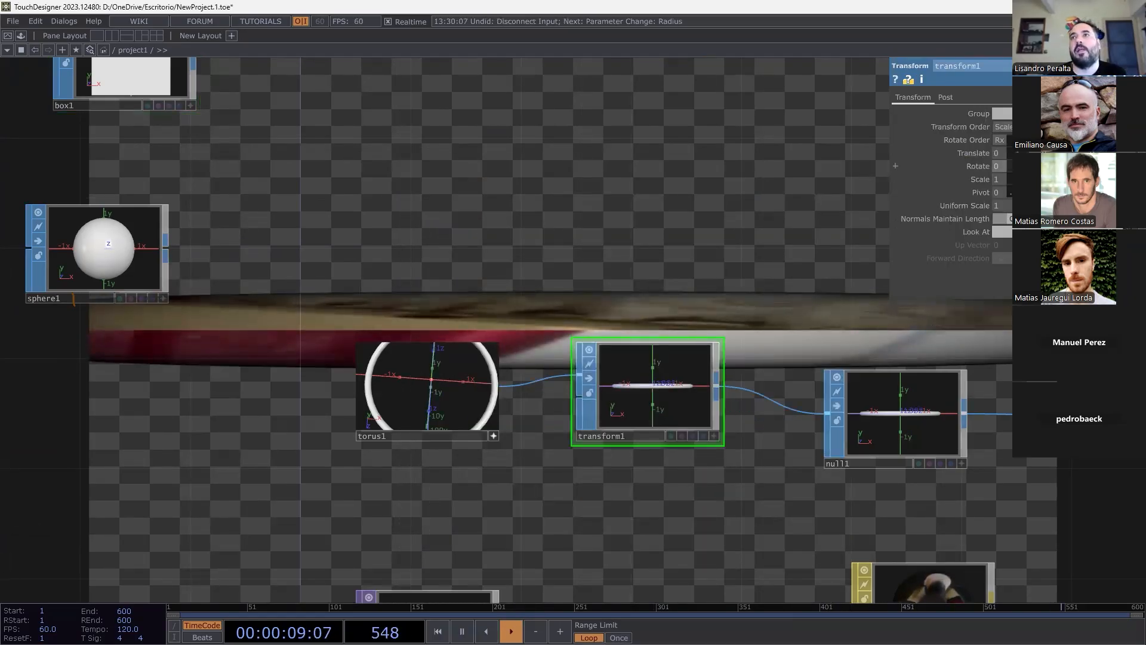
mouse_move(1015, 166)
middle_mouse_down()
mouse_move(1108, 166)
mouse_move(995, 172)
middle_mouse_up()
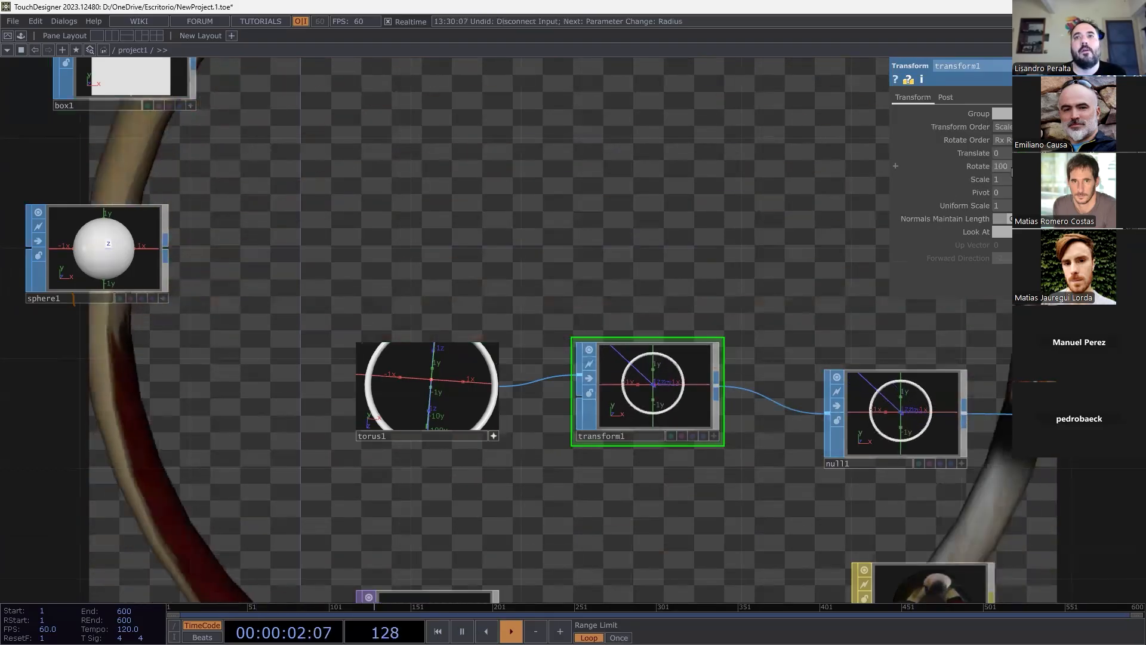
Set the Torus SOP's radius to 1.
left_click(434, 435)
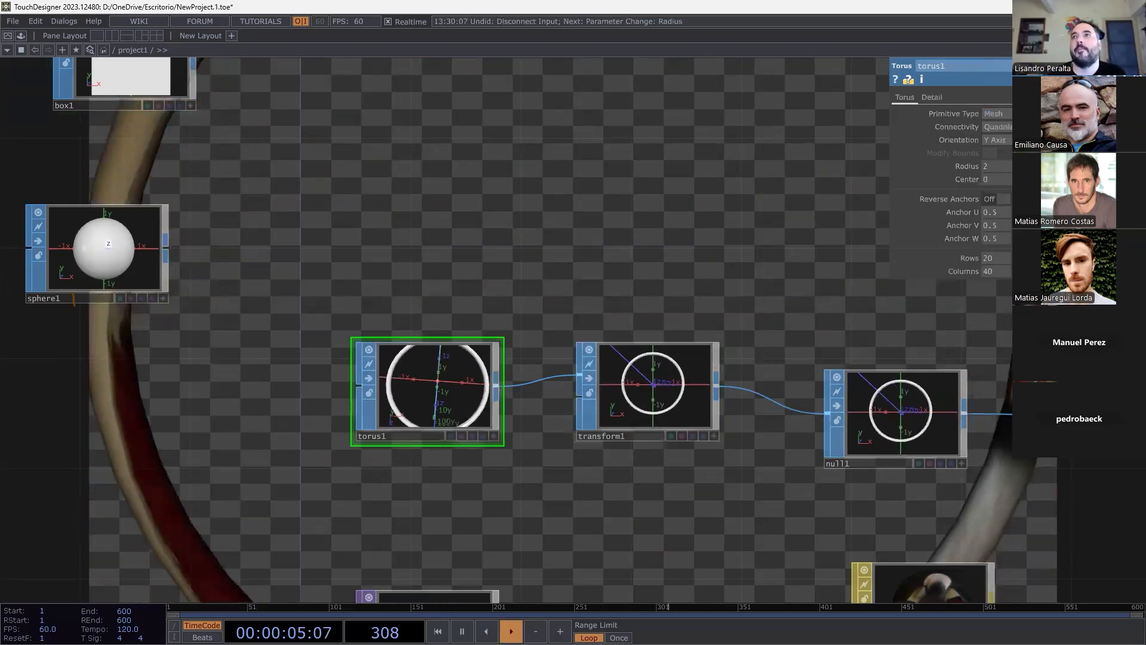
middle_click_drag(968, 174, 966, 144)
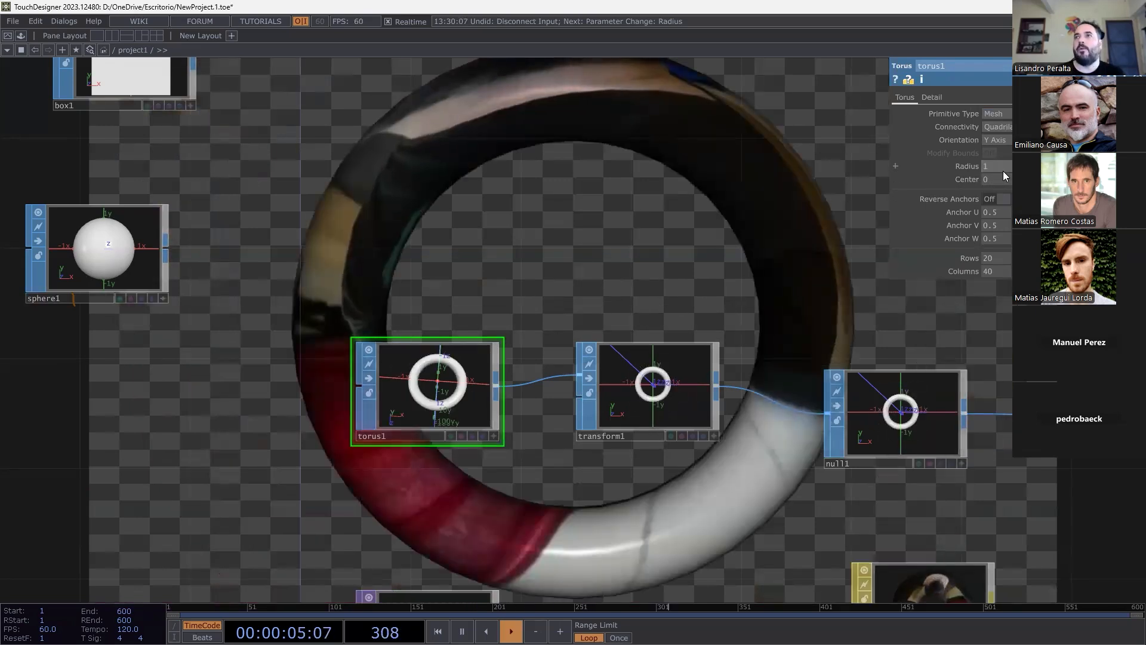
key("Return")
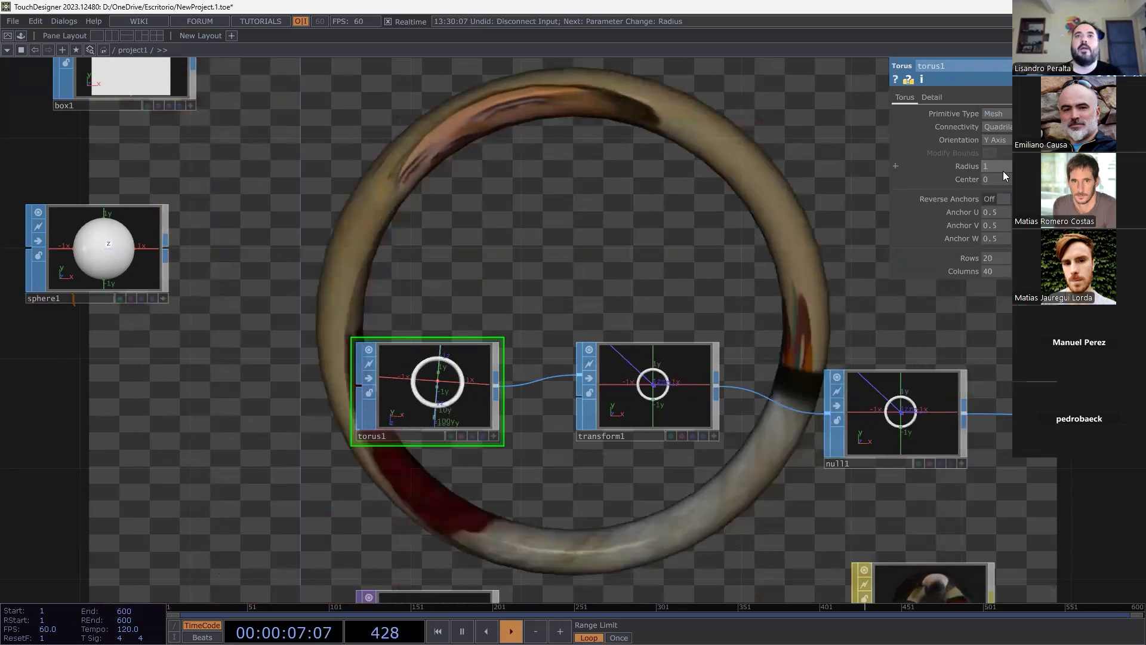
Drive the Transform SOP's X rotation with an absTime expression and thicken the Torus SOP's tube.
left_click(645, 436)
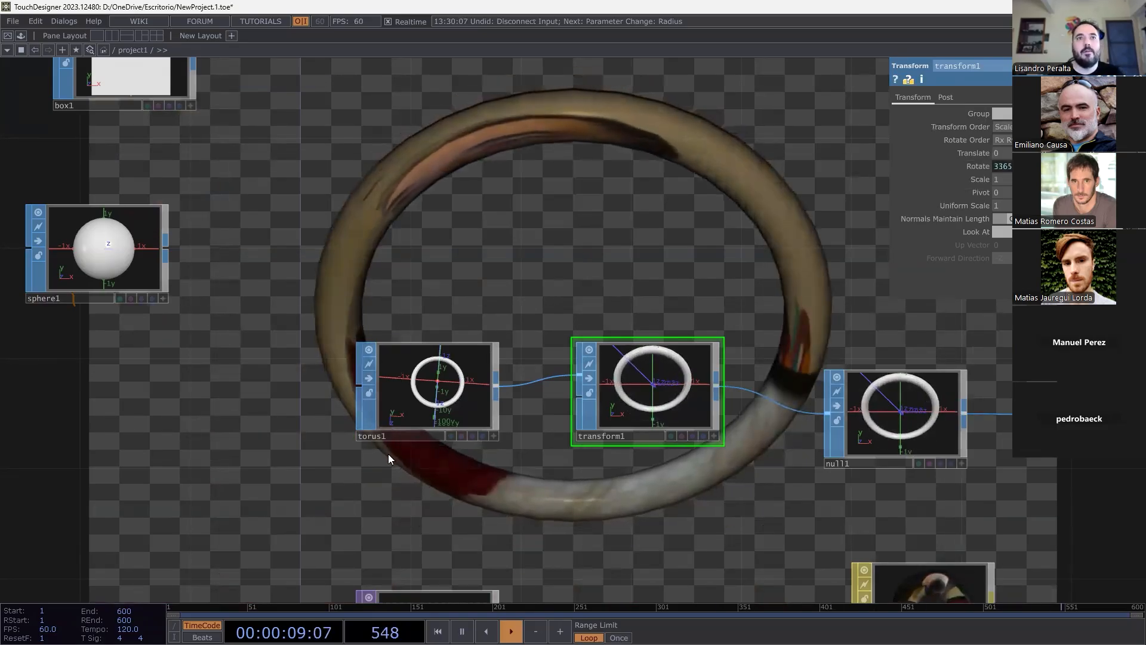
left_click(408, 437)
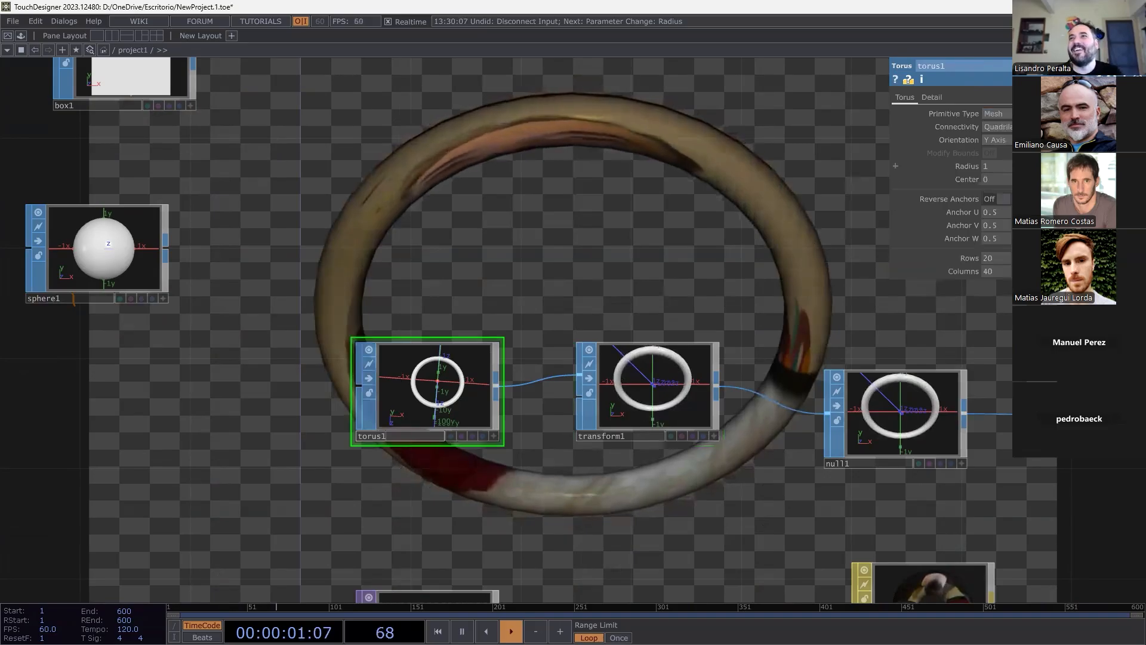
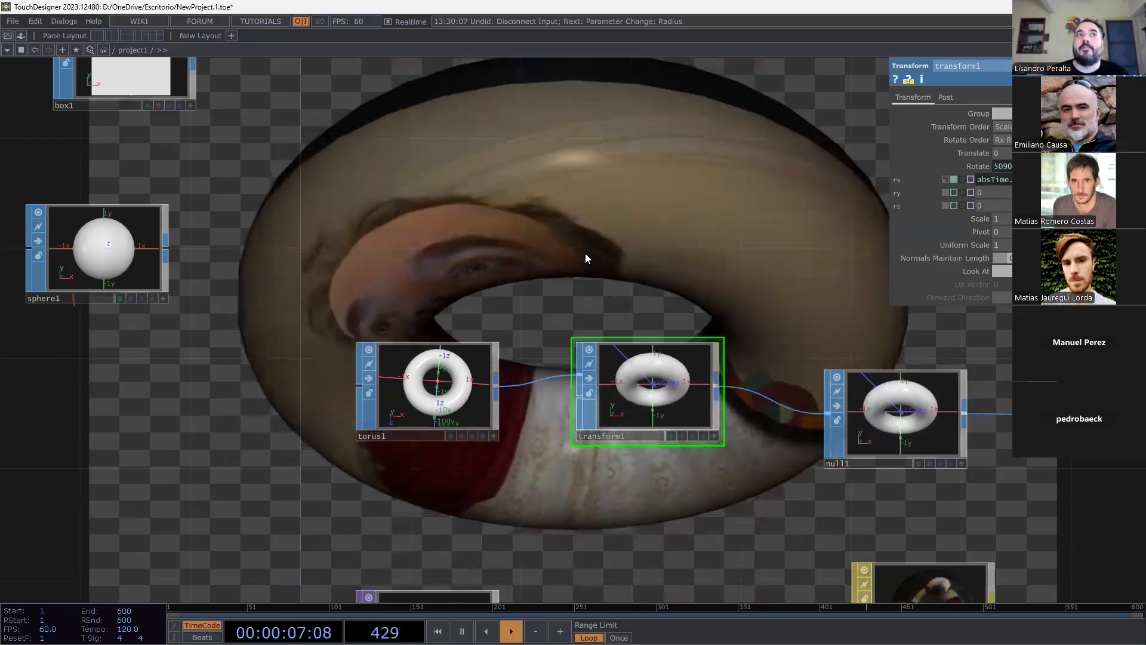
Add an LFO CHOP above the Torus SOP and connect it to a new Null CHOP beside it.
key("Tab")
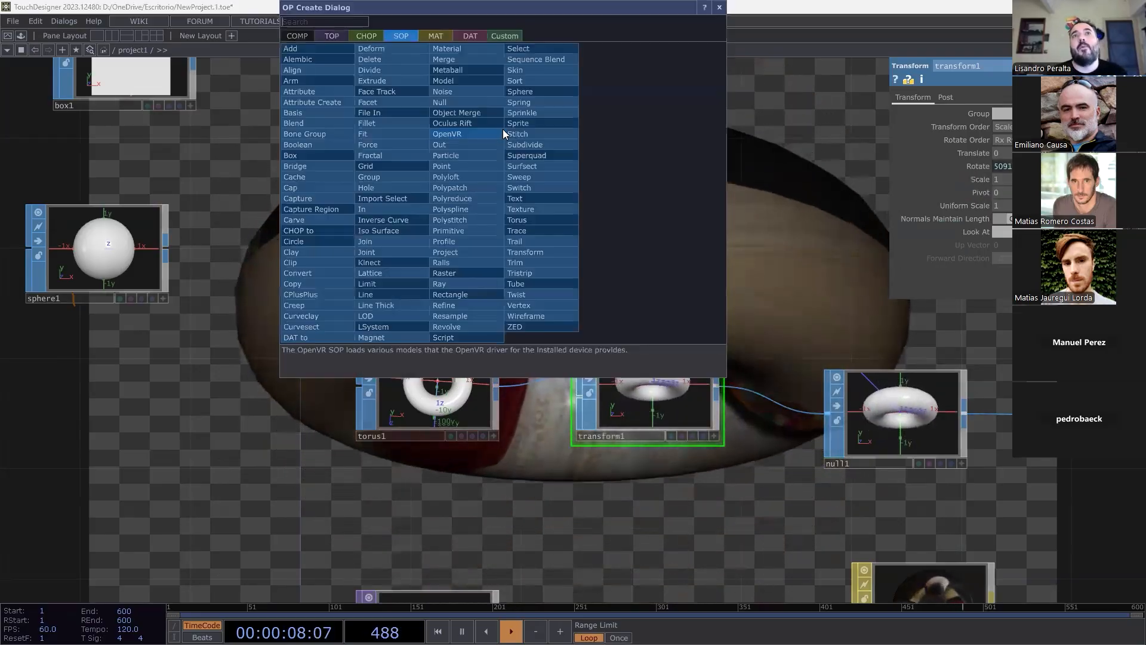
left_click(366, 36)
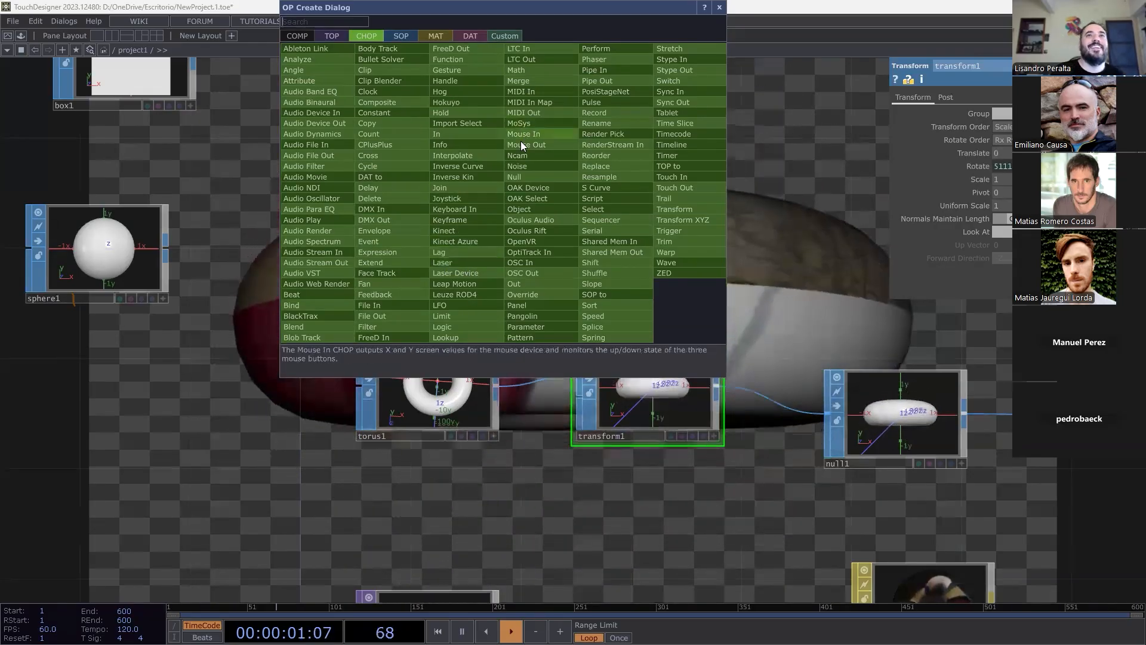
left_click(485, 303)
left_click(465, 205)
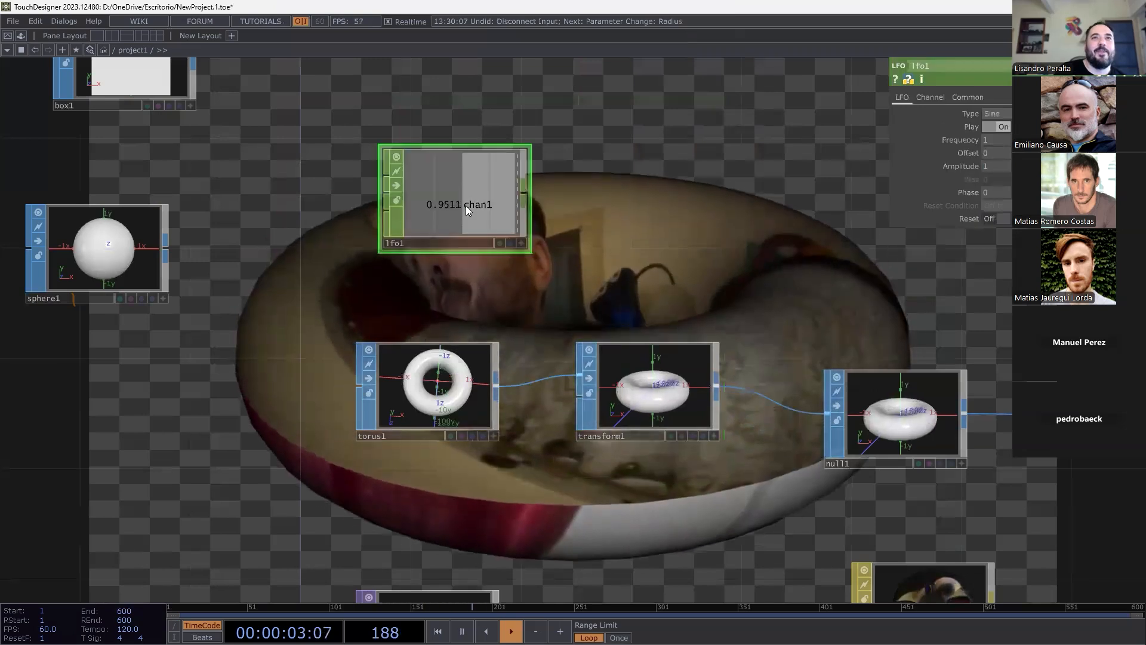
right_click(529, 197)
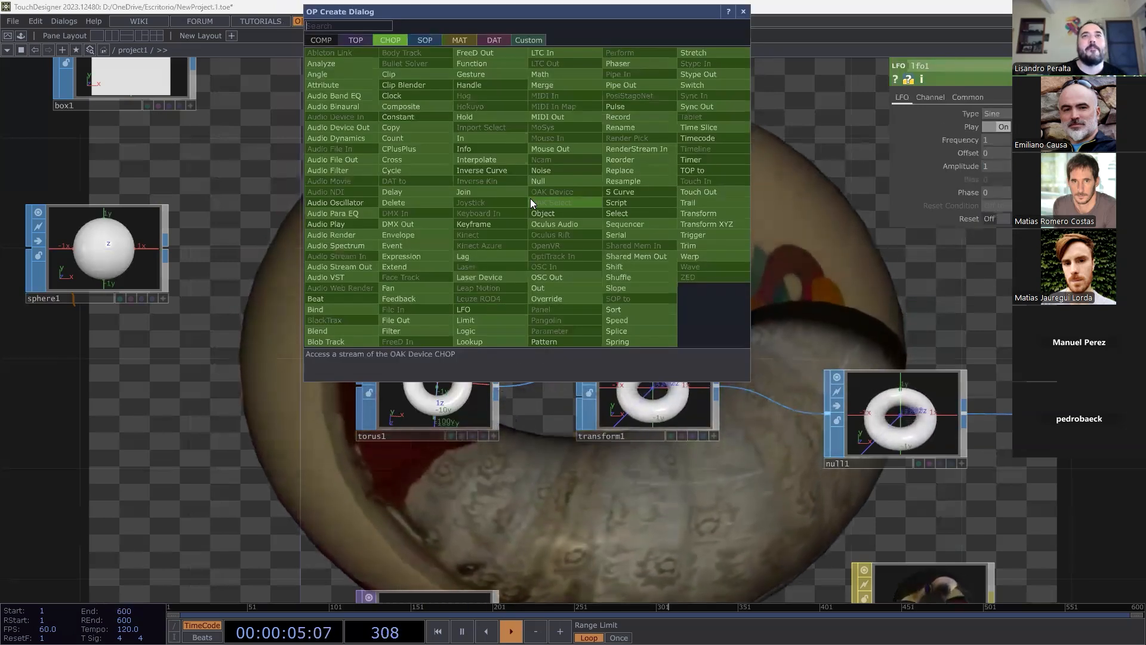
left_click(548, 180)
left_click(665, 215)
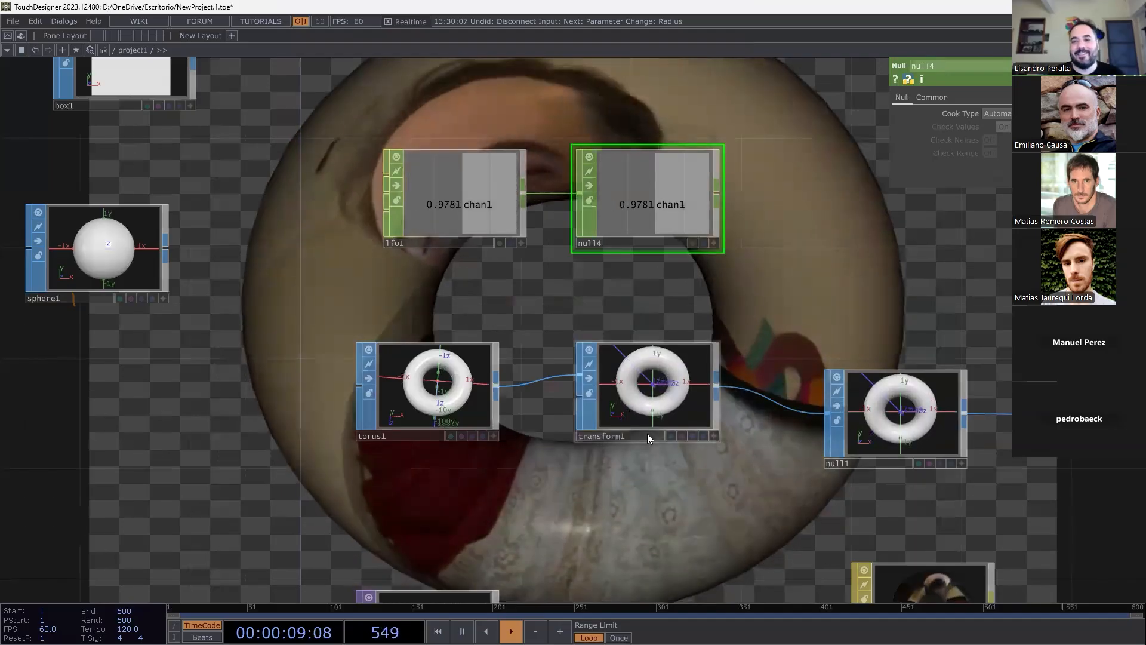
Link the Null CHOP's chan1 channel to the Transform SOP's Y rotation as a CHOP reference.
left_click(660, 403)
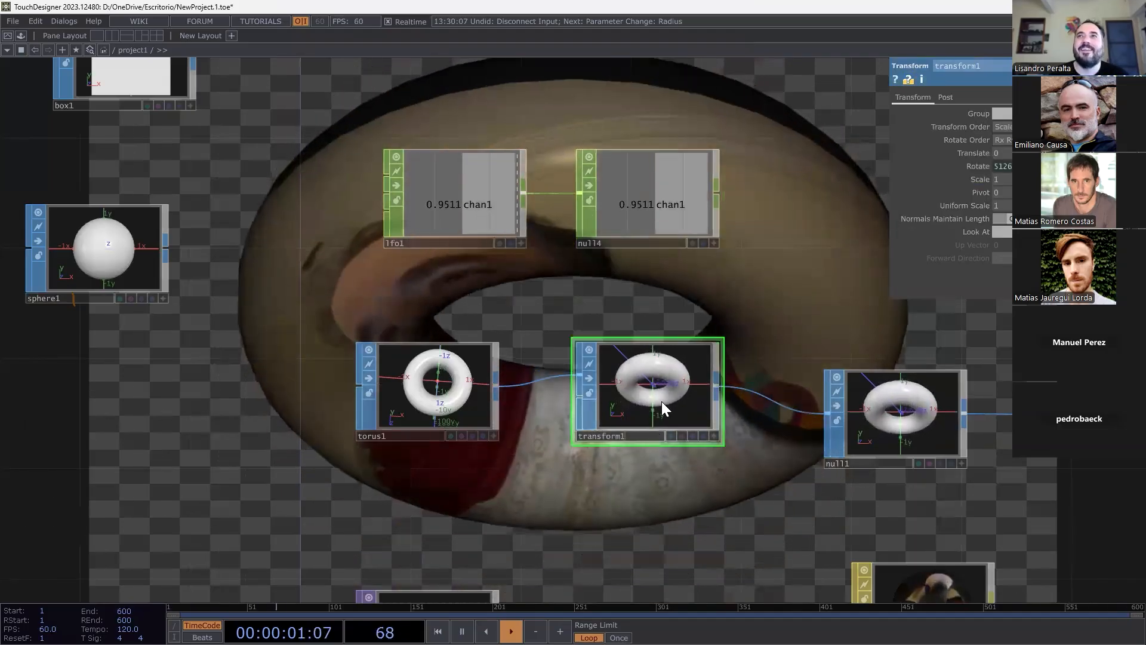
left_click(635, 245)
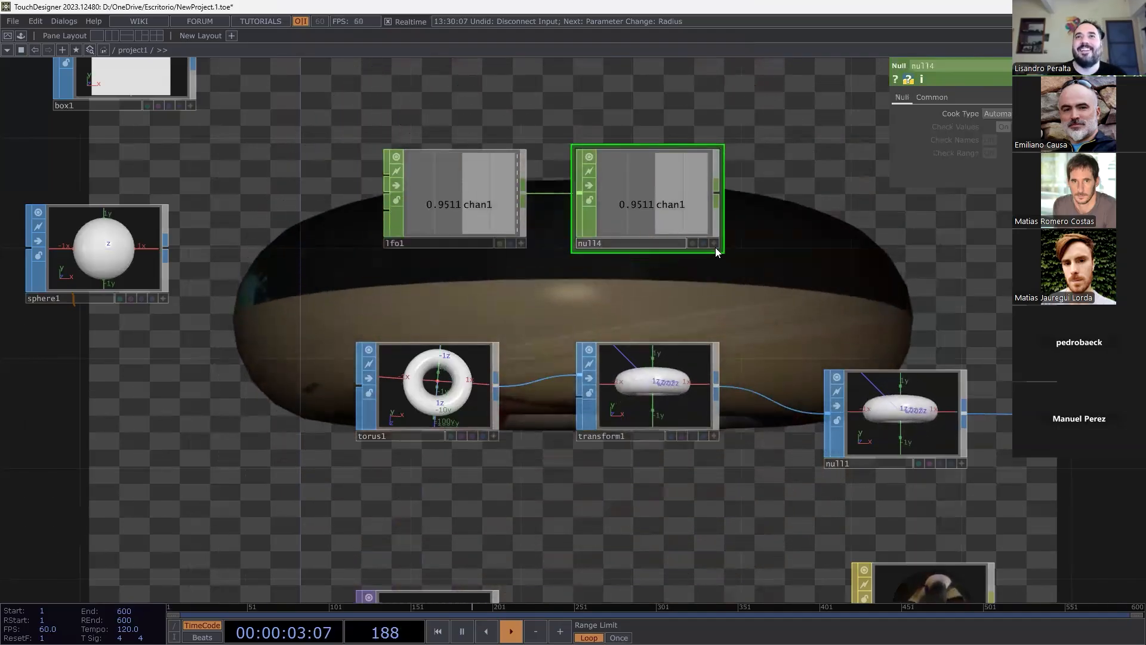
left_click(644, 436)
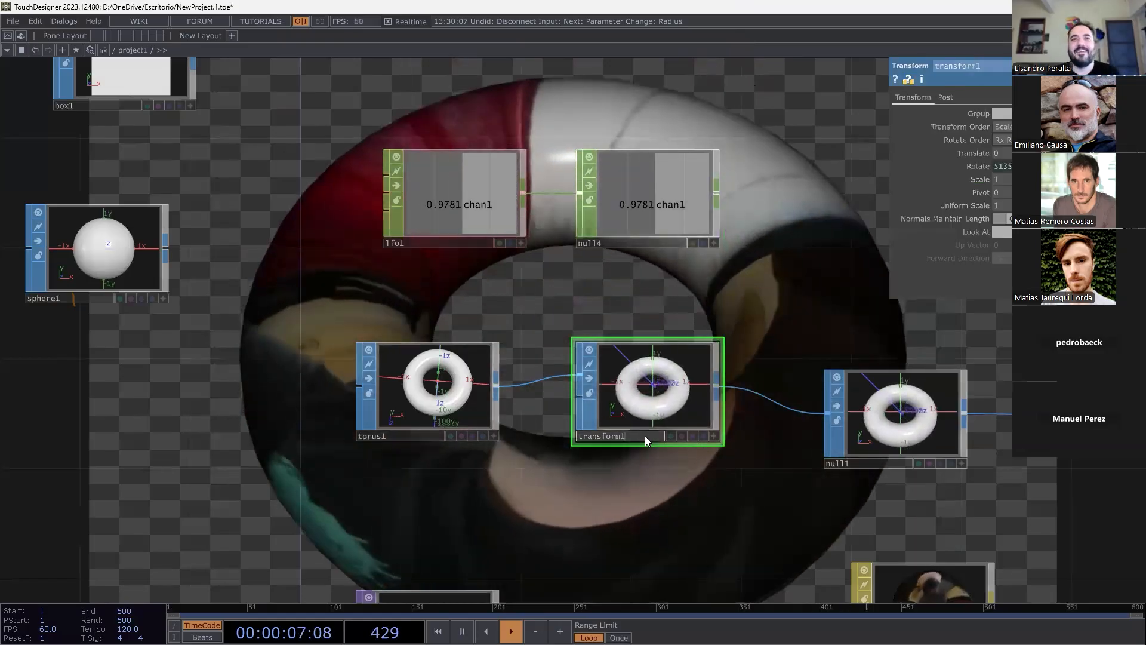
left_click(713, 243)
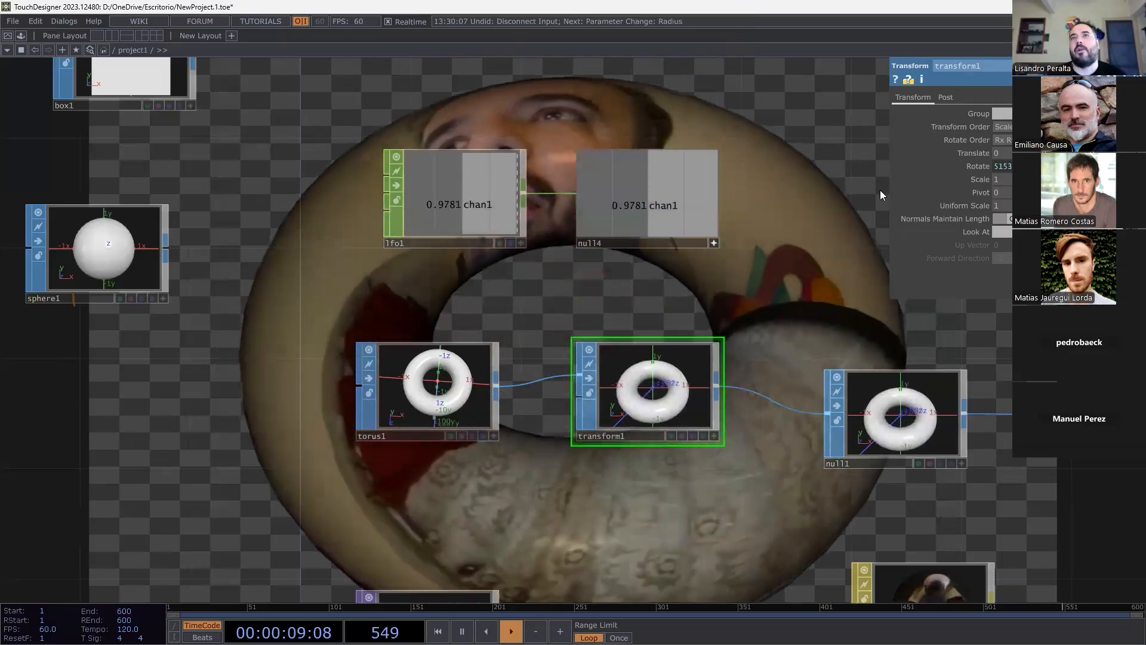
left_click_drag(657, 208, 895, 166)
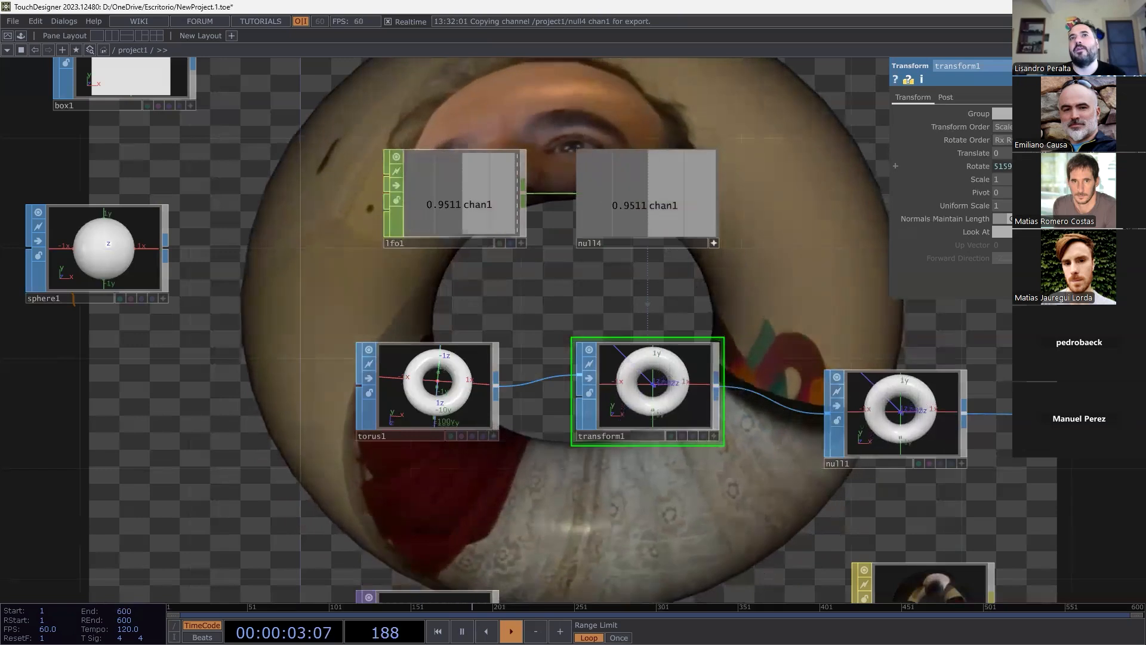
left_click(1066, 180)
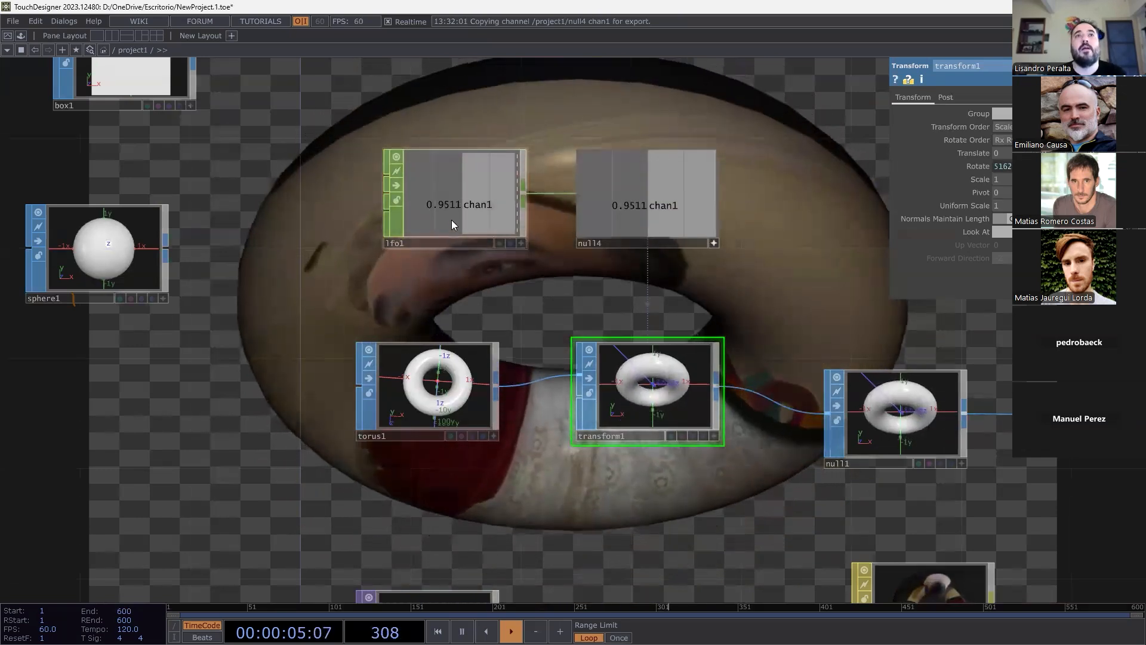
left_click(976, 166)
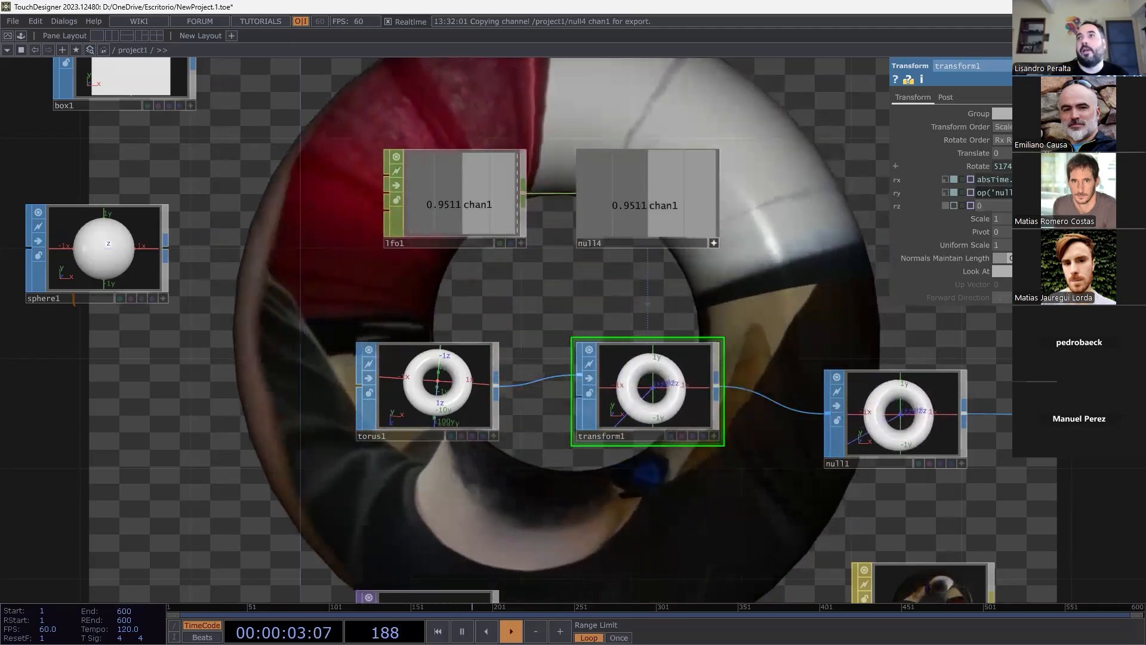
Make room beside the LFO CHOP and insert a Math CHOP between it and the Null CHOP.
left_click_drag(446, 239, 227, 239)
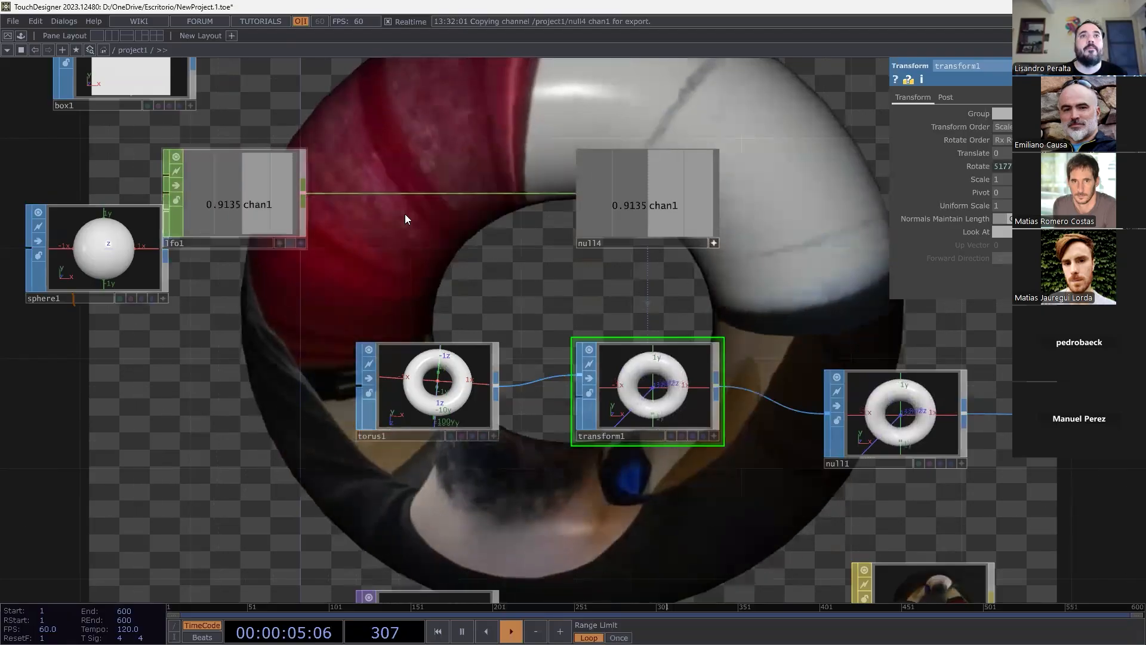
right_click(410, 191)
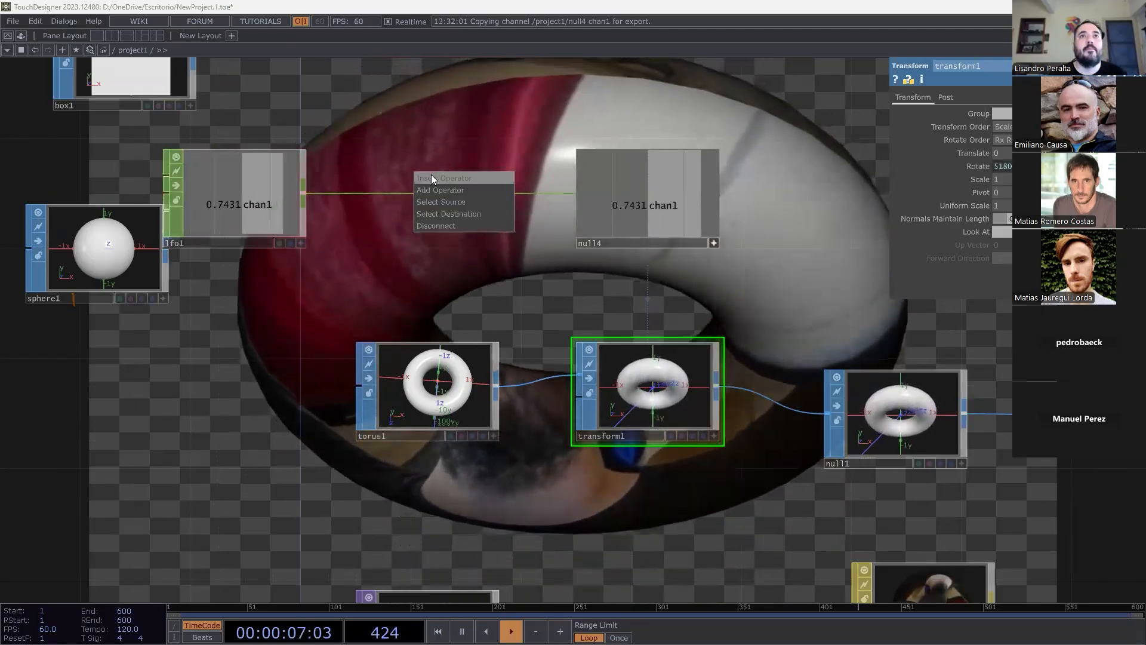
left_click(432, 178)
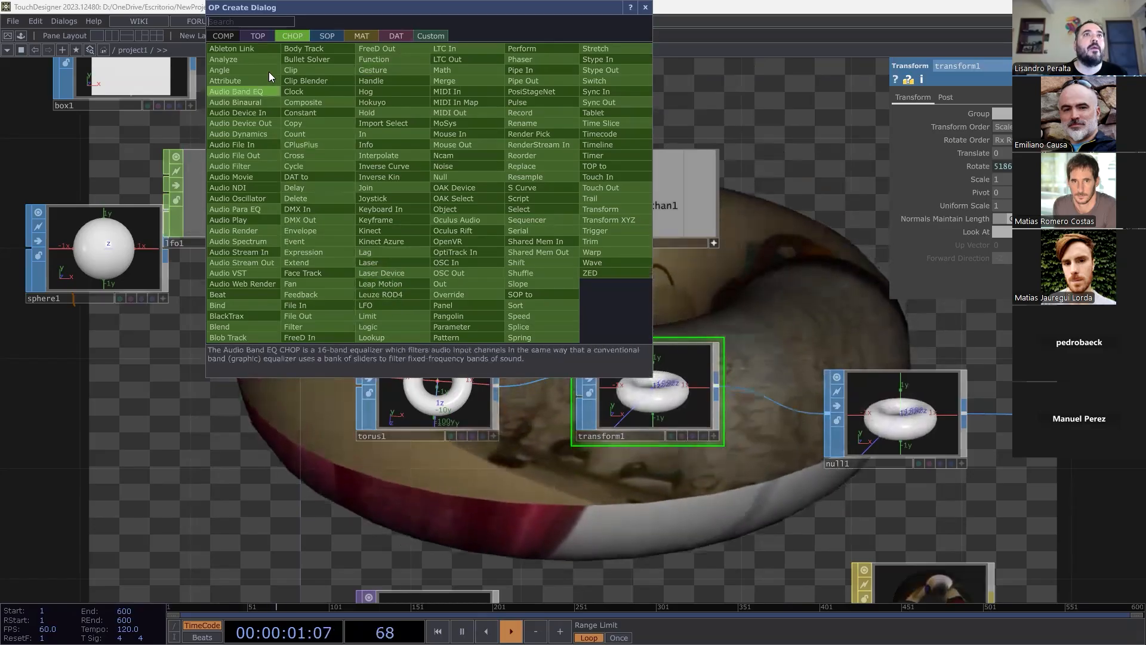
type("math")
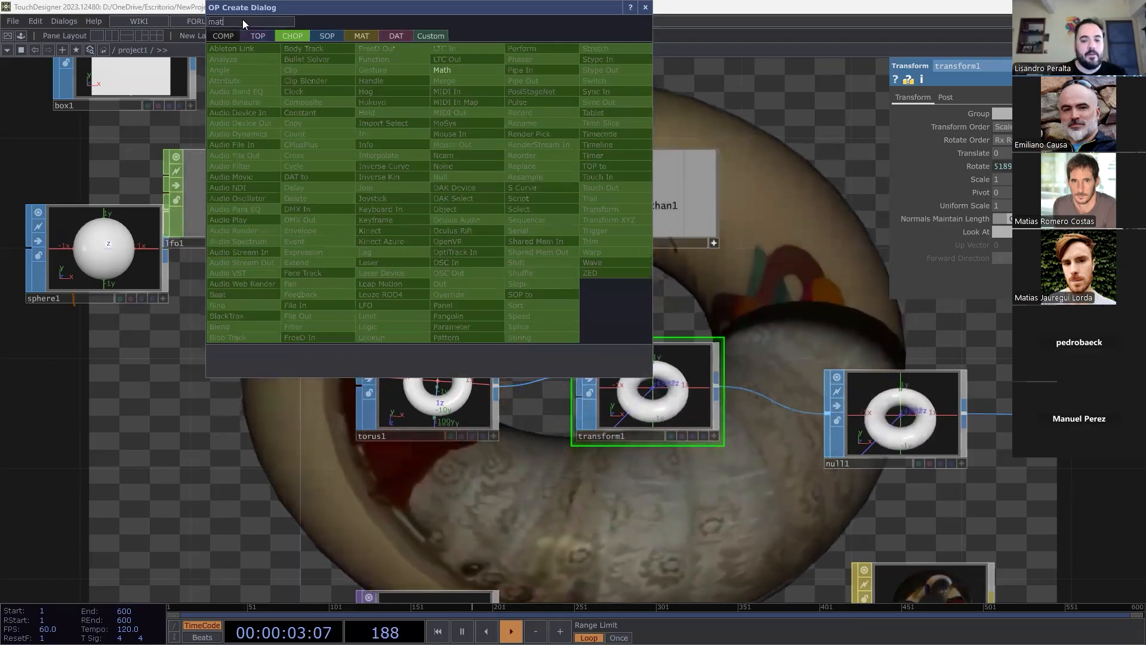
left_click(460, 70)
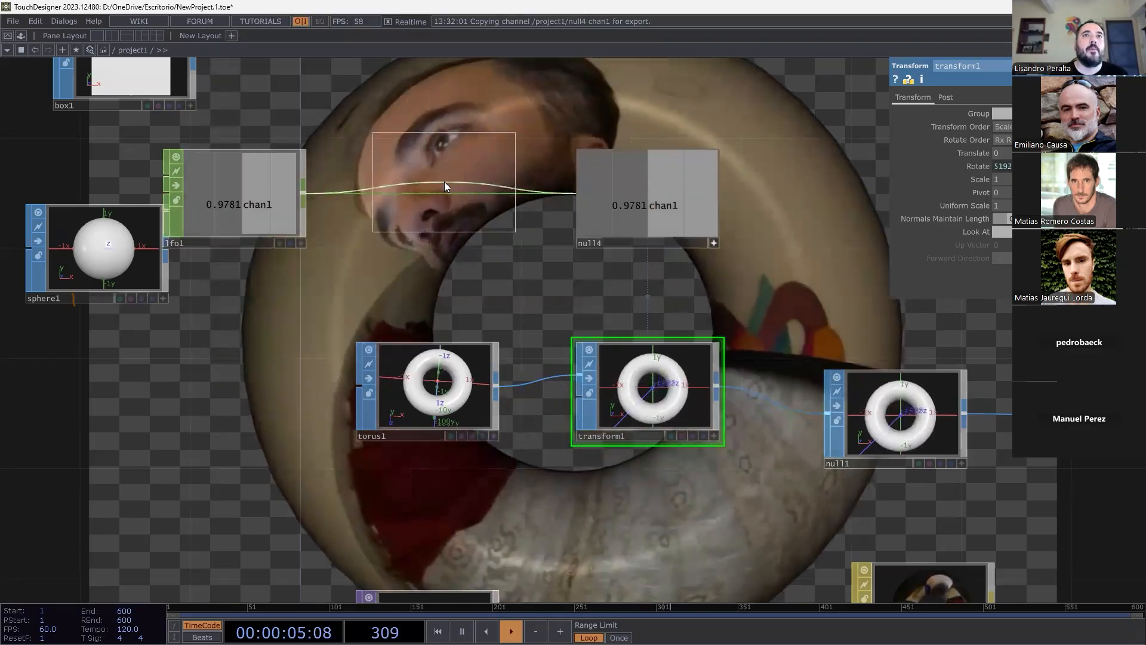
left_click(437, 206)
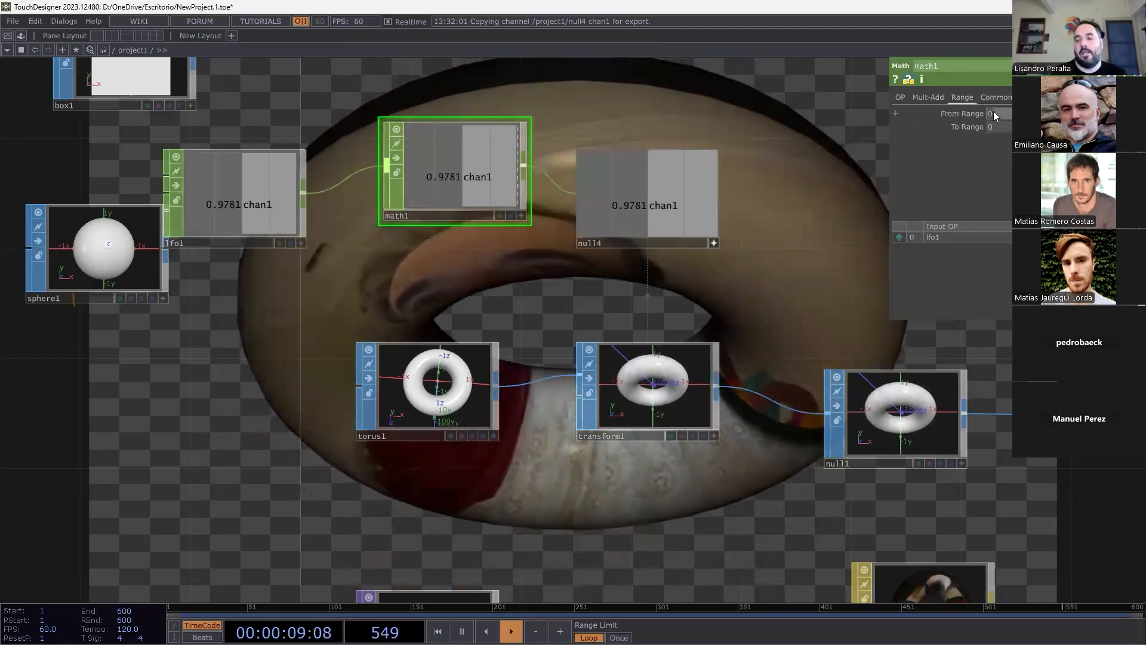
Set the Math CHOP's From Range minimum to -1 and its To Range to -15 and 15.
type("-1")
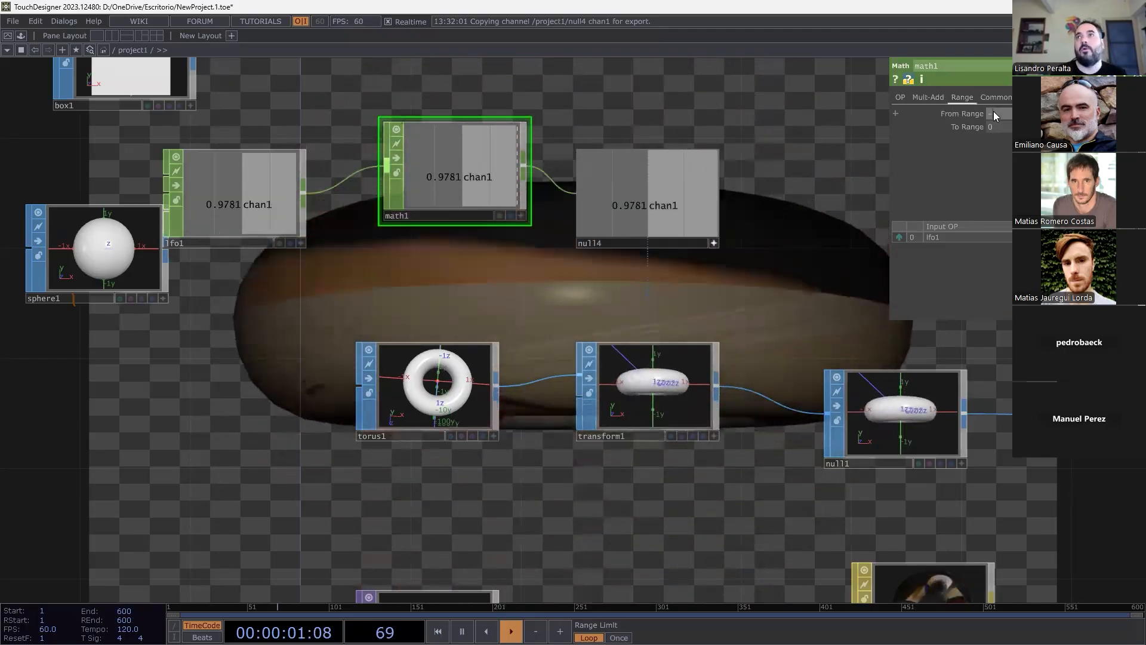
key("Tab")
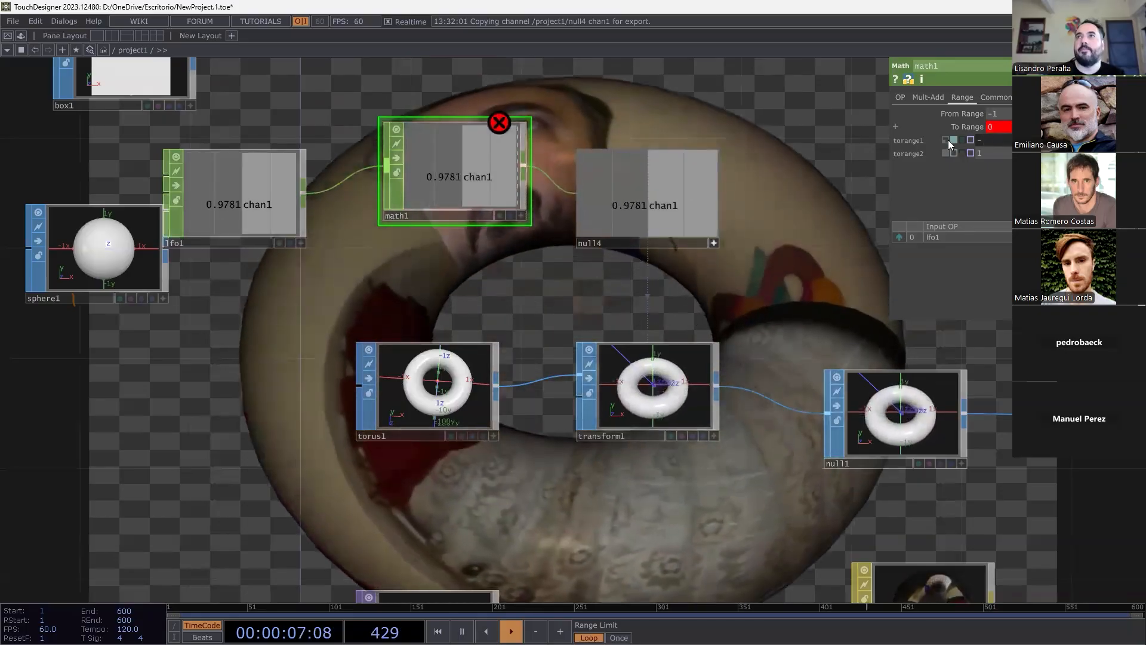
left_click(946, 140)
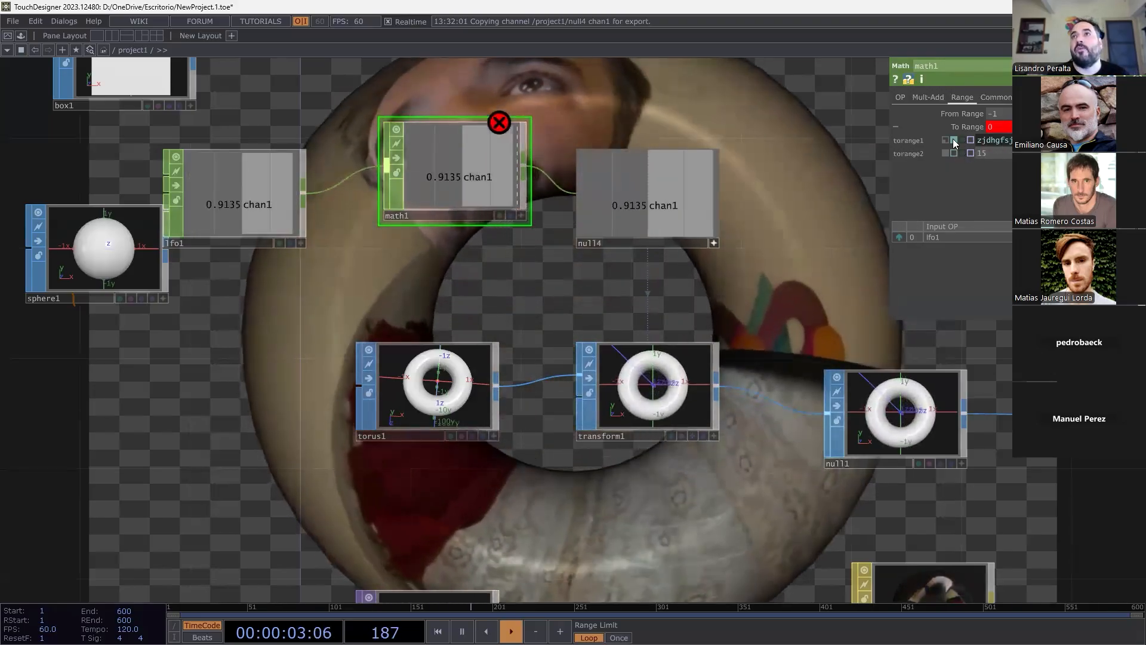
left_click(944, 138)
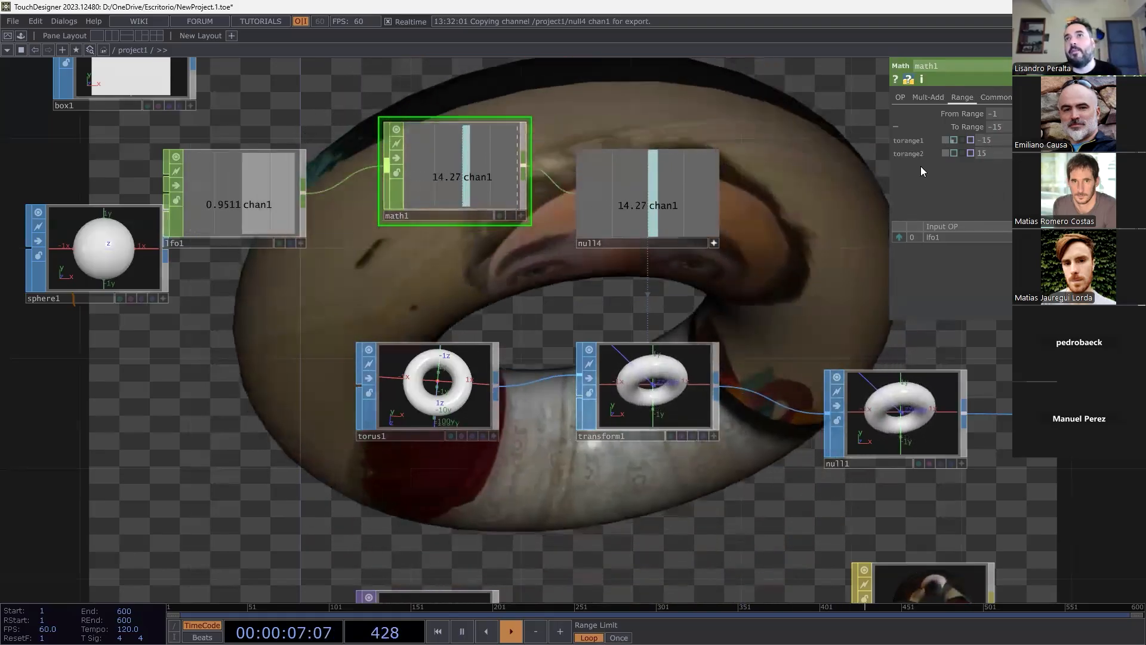
left_click(897, 126)
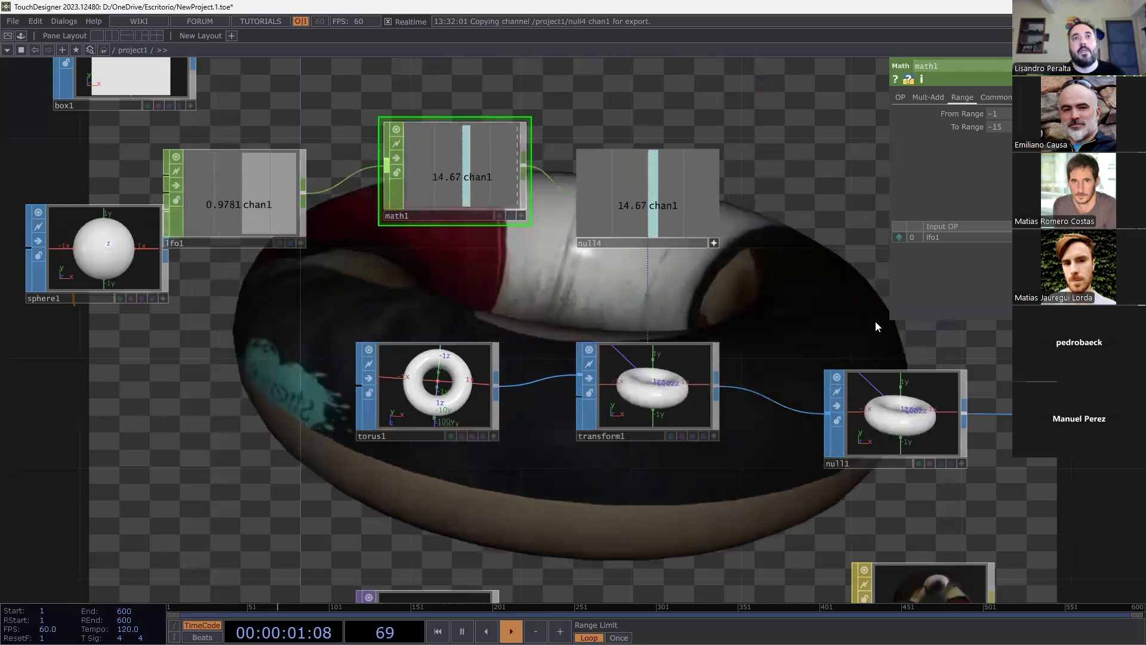
Look over the network's texture, material, geometry and render operator chains.
scroll(790, 343, "down", 3)
left_click_drag(692, 448, 684, 256)
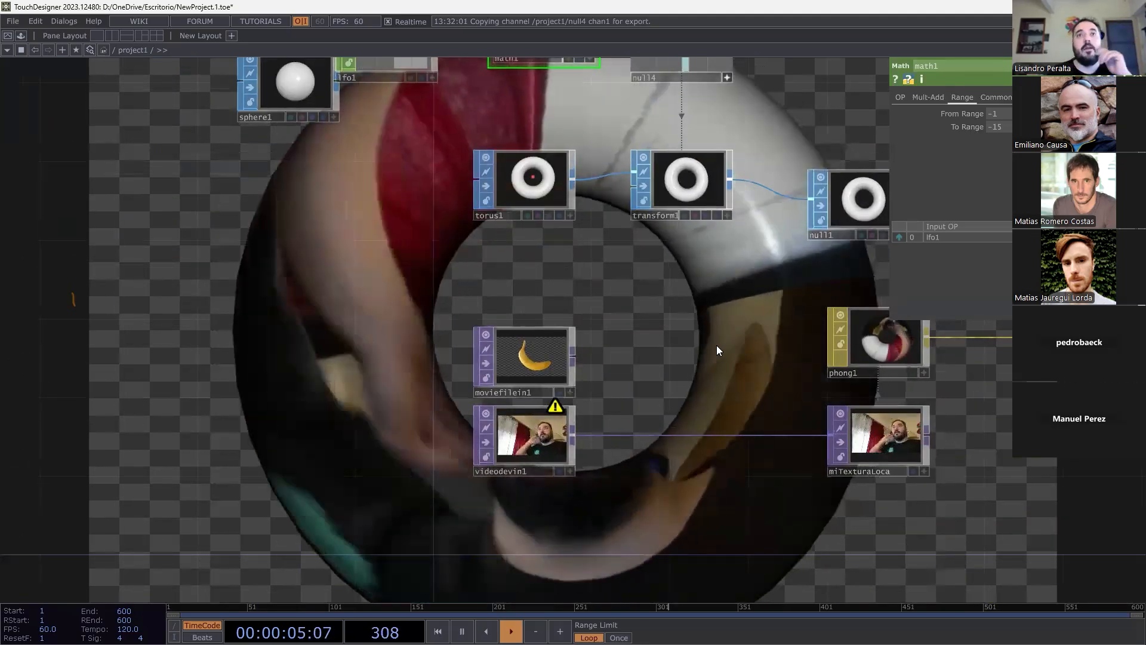
left_click_drag(705, 362, 451, 390)
left_click_drag(665, 145, 528, 421)
left_click_drag(778, 191, 412, 163)
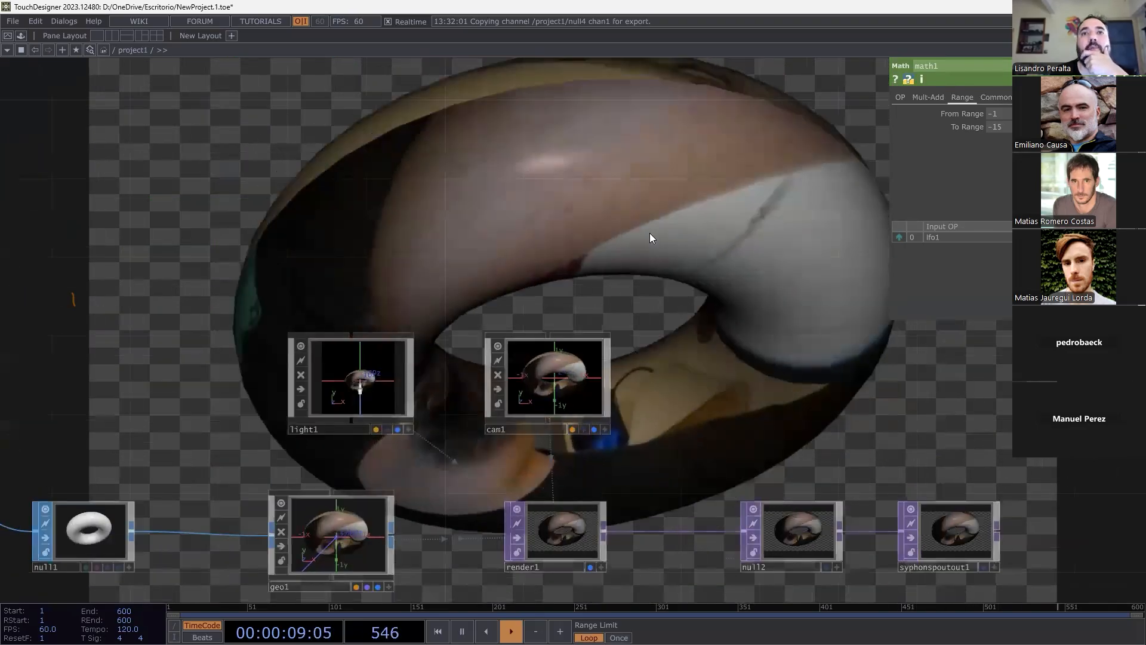
scroll(649, 233, "down", 3)
left_click_drag(540, 186, 576, 48)
left_click_drag(466, 491, 678, 359)
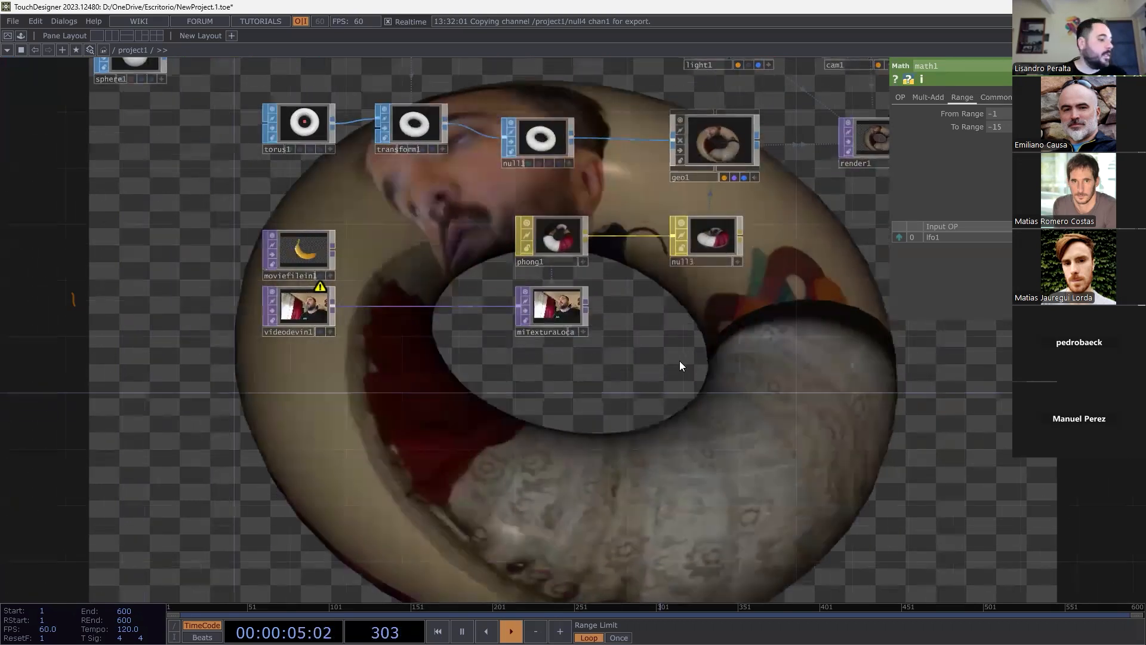
Add an Audio Device In CHOP below the Video Device In TOP.
left_click_drag(322, 400, 450, 414)
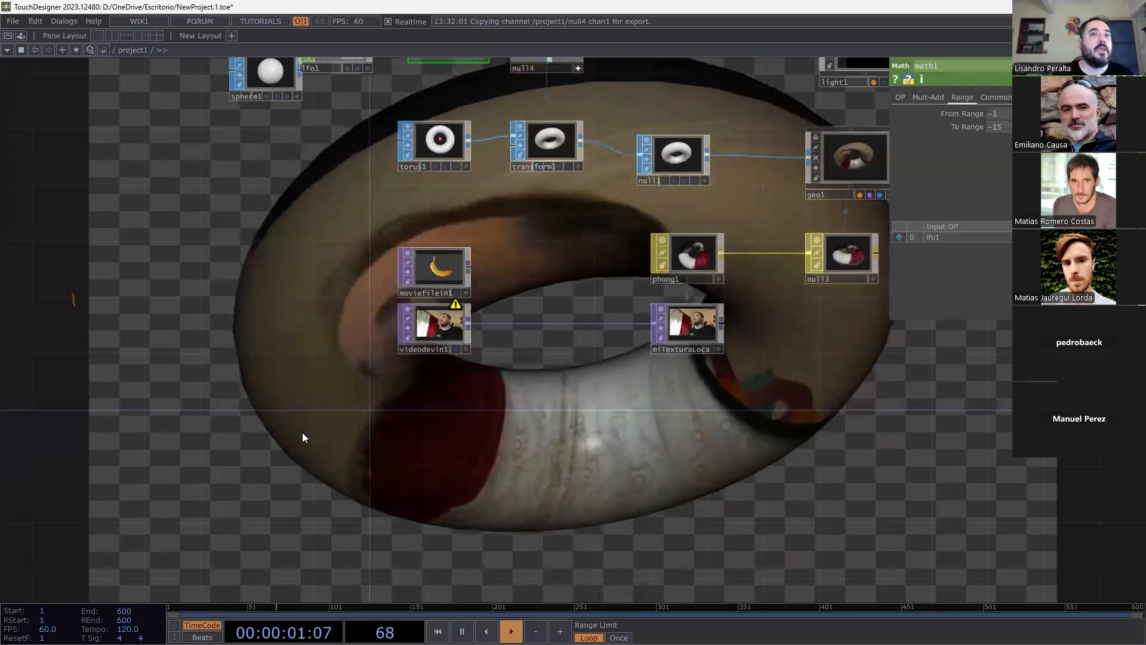
key("Tab")
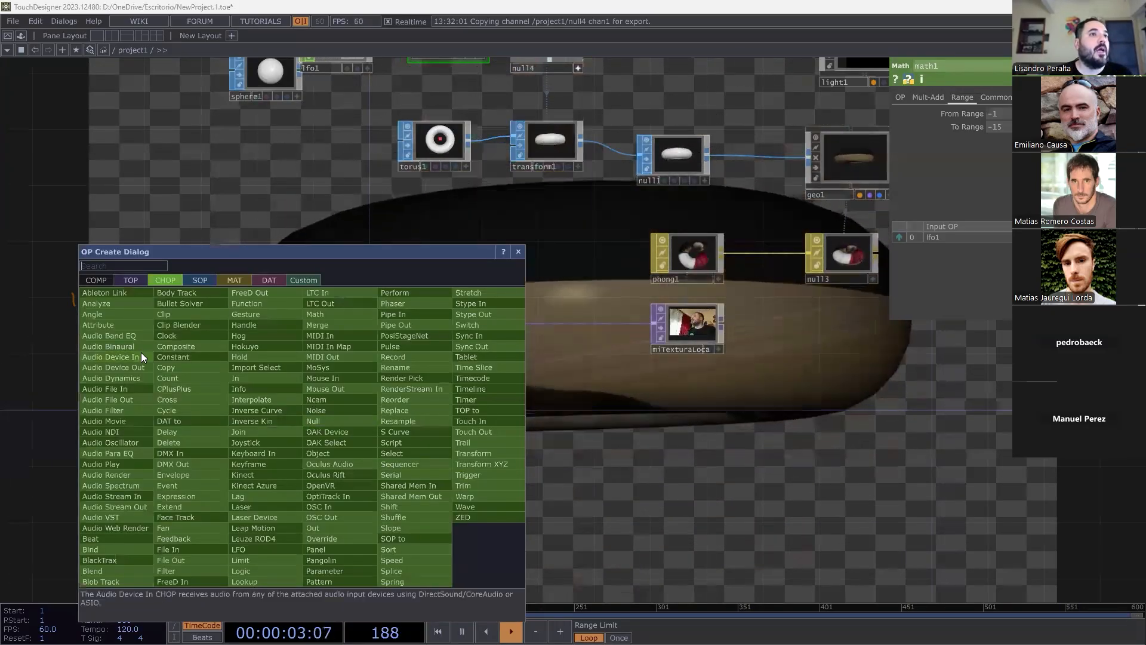
left_click(141, 355)
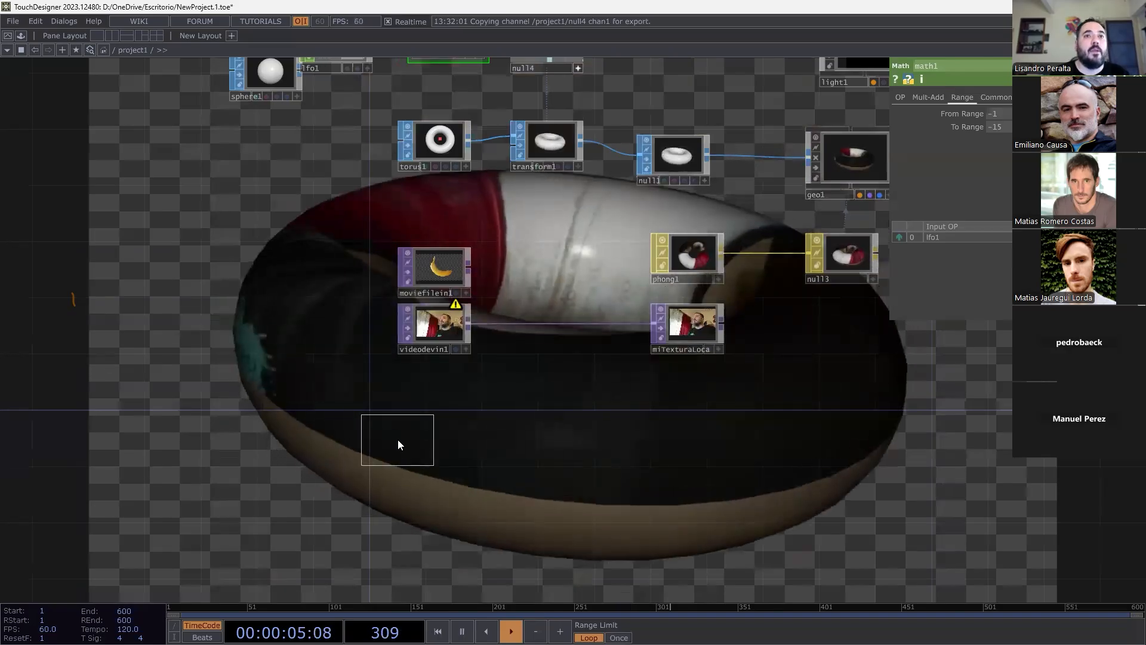
left_click(404, 439)
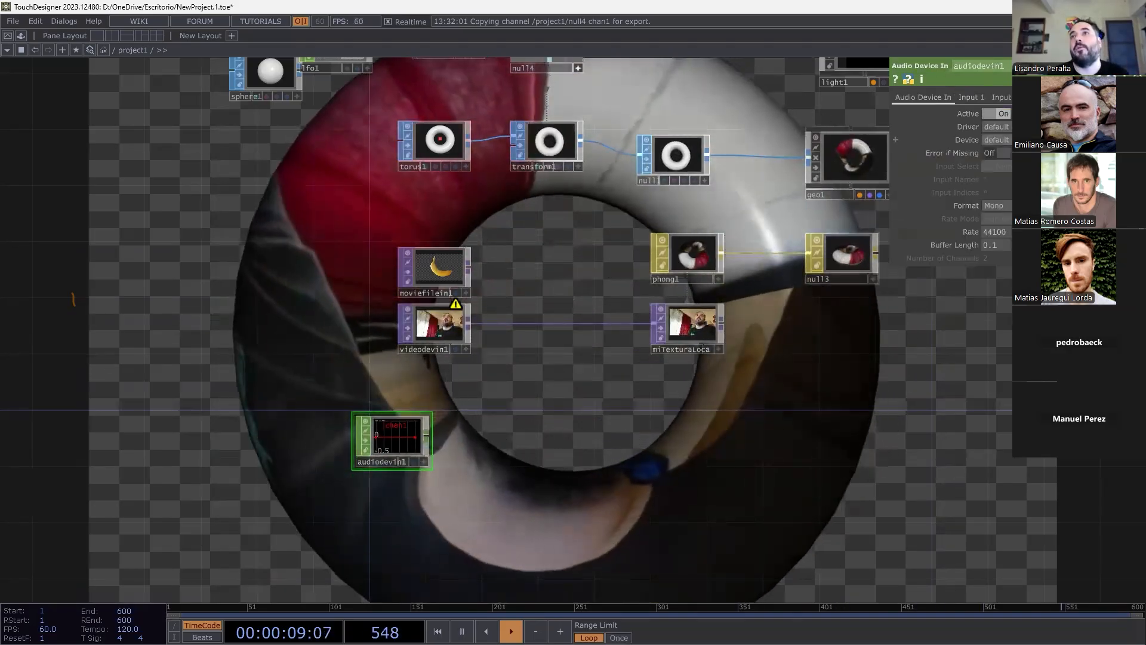
Set the Audio Device In CHOP's device to the input whose name starts with "Varios" and examine its waveform.
left_click(996, 140)
left_click(996, 164)
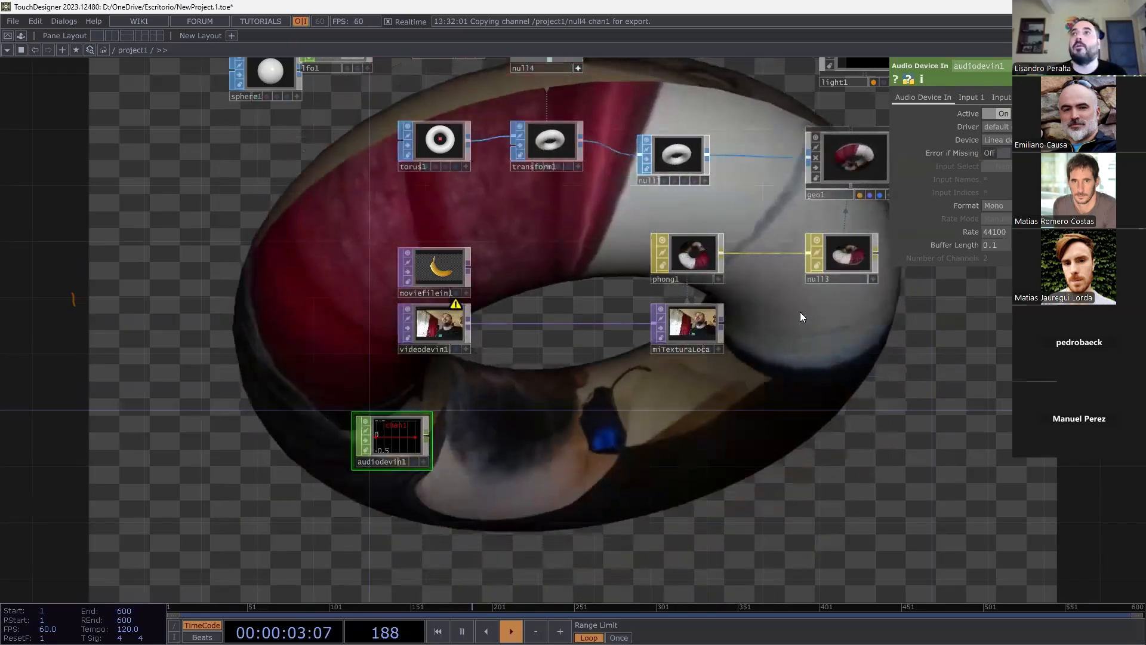
left_click(996, 139)
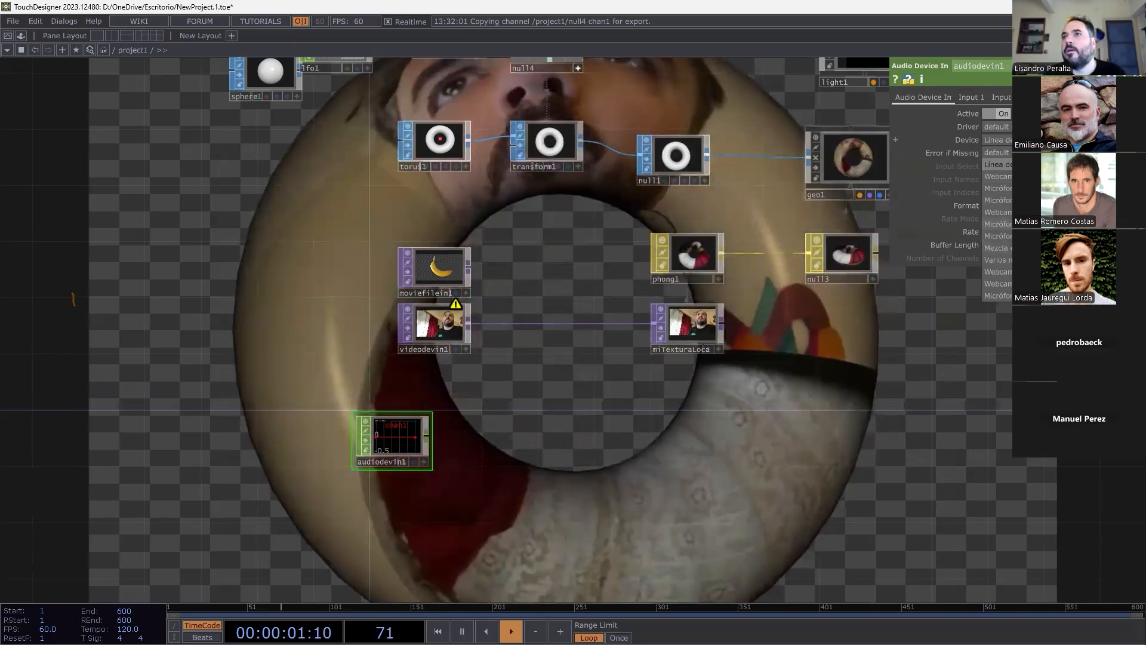
left_click(996, 260)
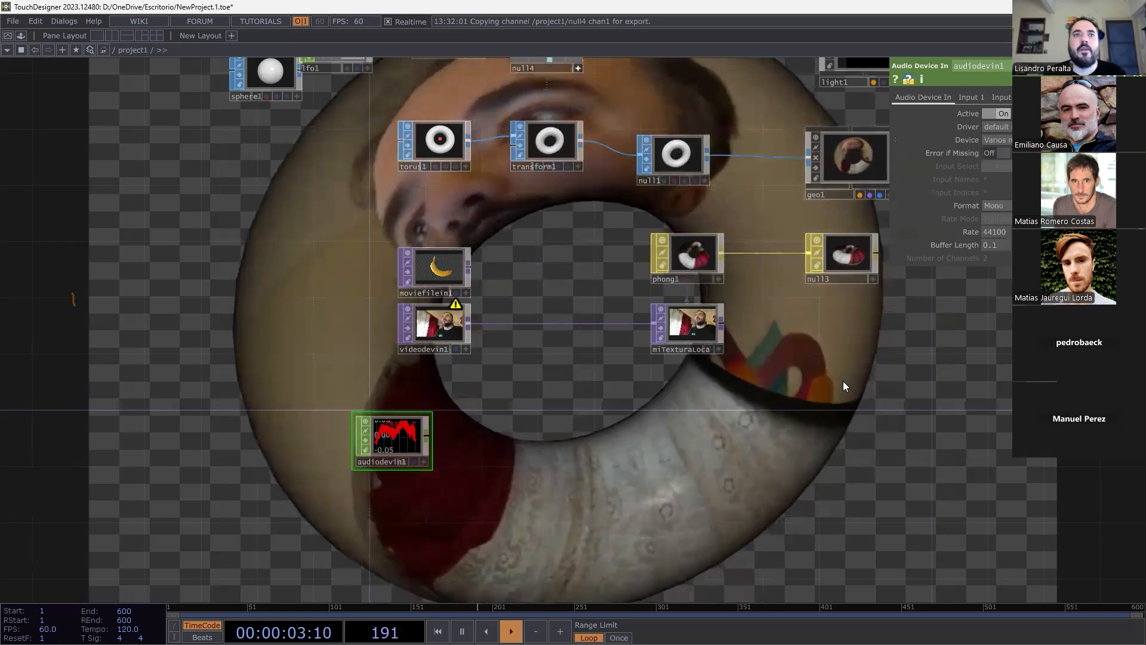
scroll(552, 417, "up", 3)
left_click_drag(423, 452, 617, 427)
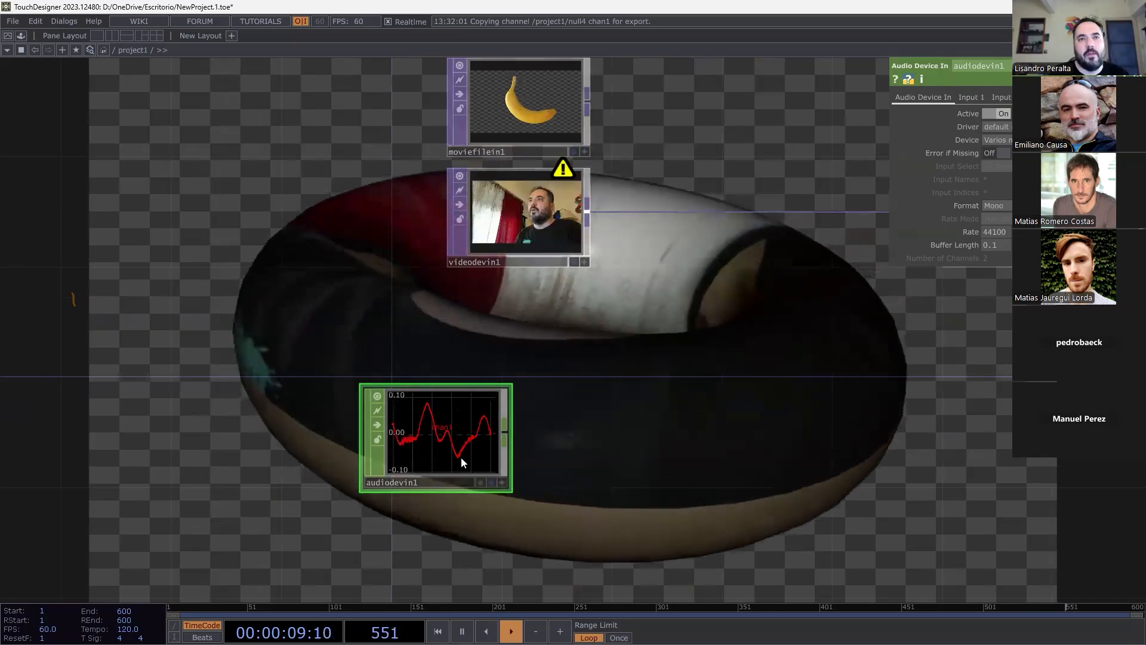
Shift the Video Device In TOP above the audio input and insert a Level TOP between it and miTexturaLoca.
scroll(577, 447, "down", 4)
left_click_drag(423, 340, 380, 353)
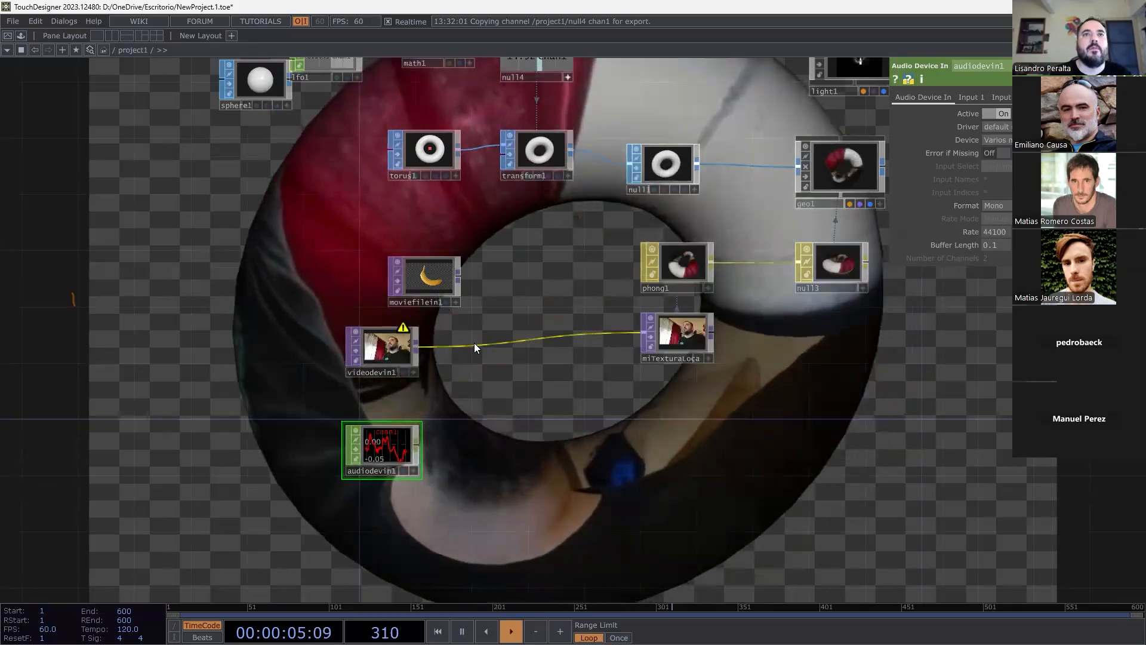
right_click(478, 345)
left_click(510, 334)
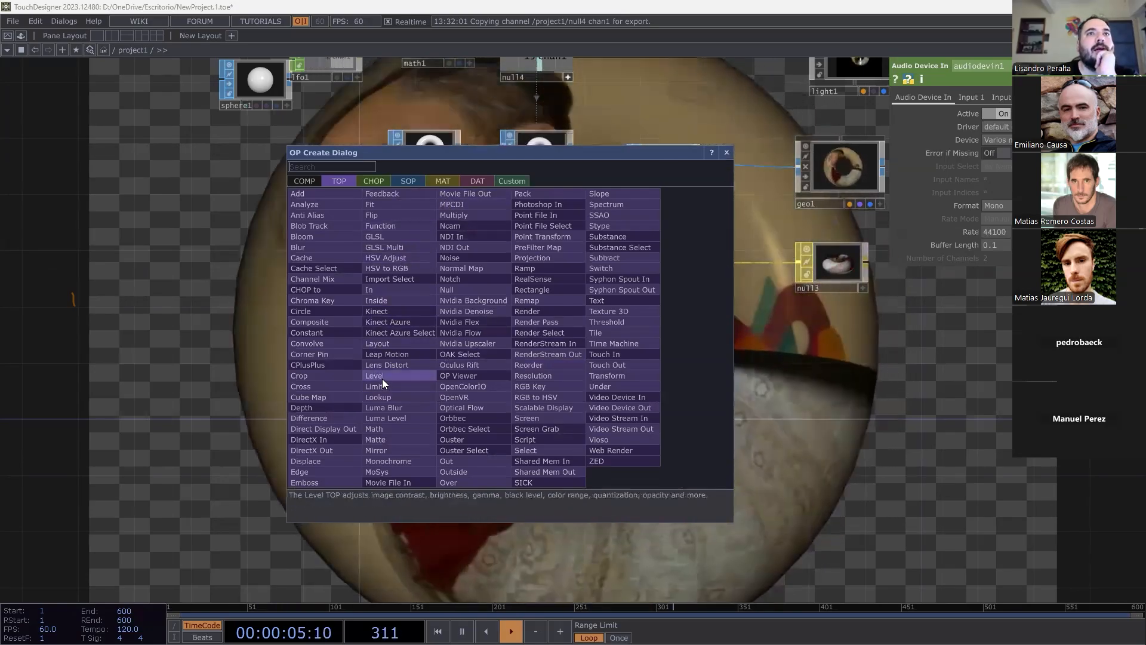
left_click(383, 377)
left_click(536, 362)
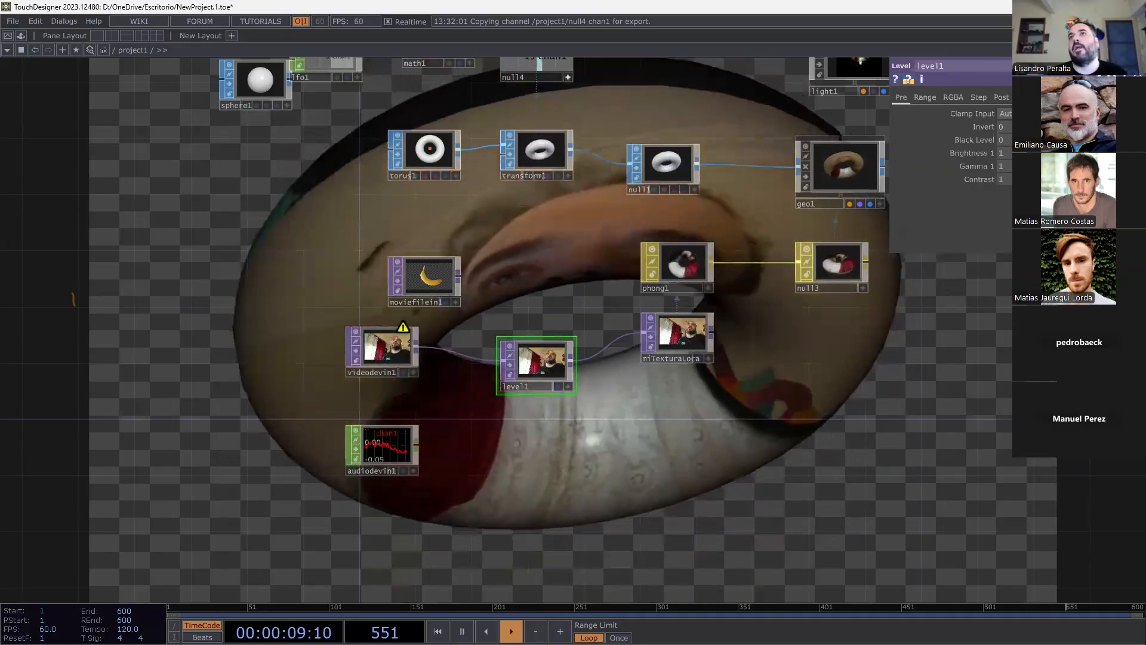
Display the Level TOP in the network background and raise its Contrast to about 1.9.
left_click_drag(1087, 180, 1061, 179)
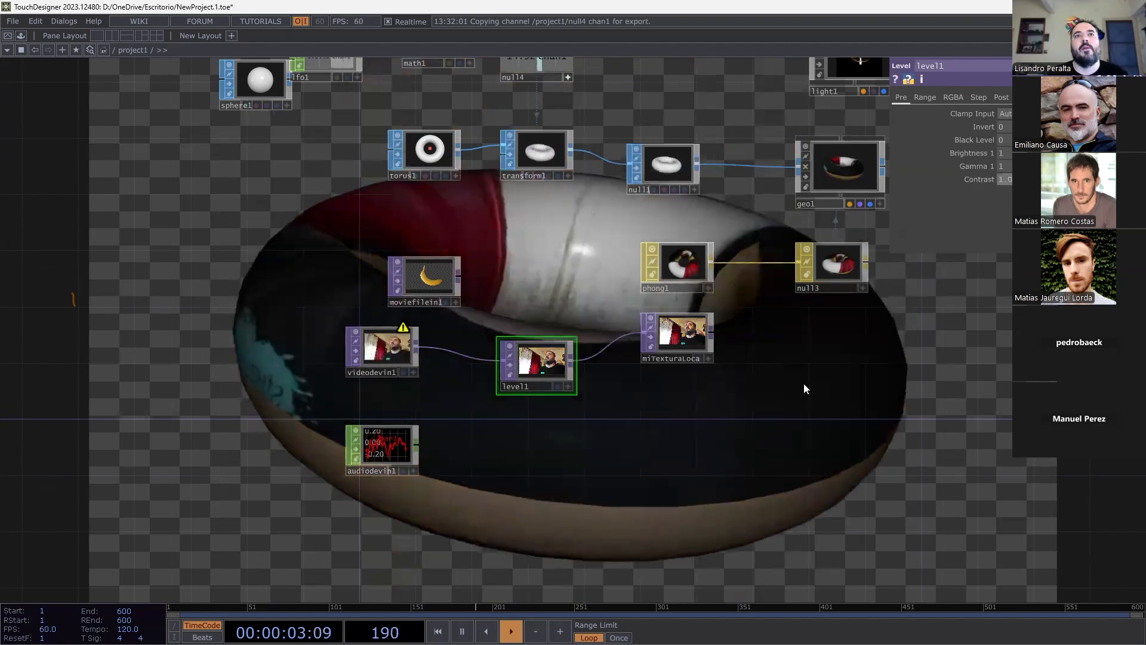
scroll(629, 418, "up", 3)
left_click(535, 371)
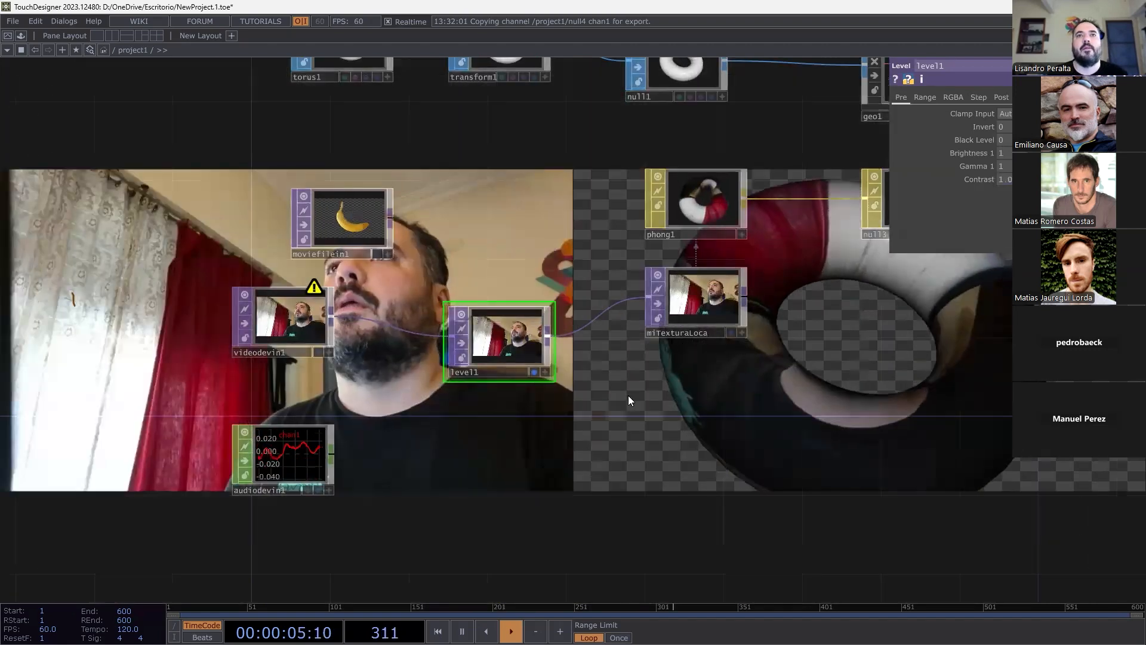
left_click_drag(1061, 179, 1090, 179)
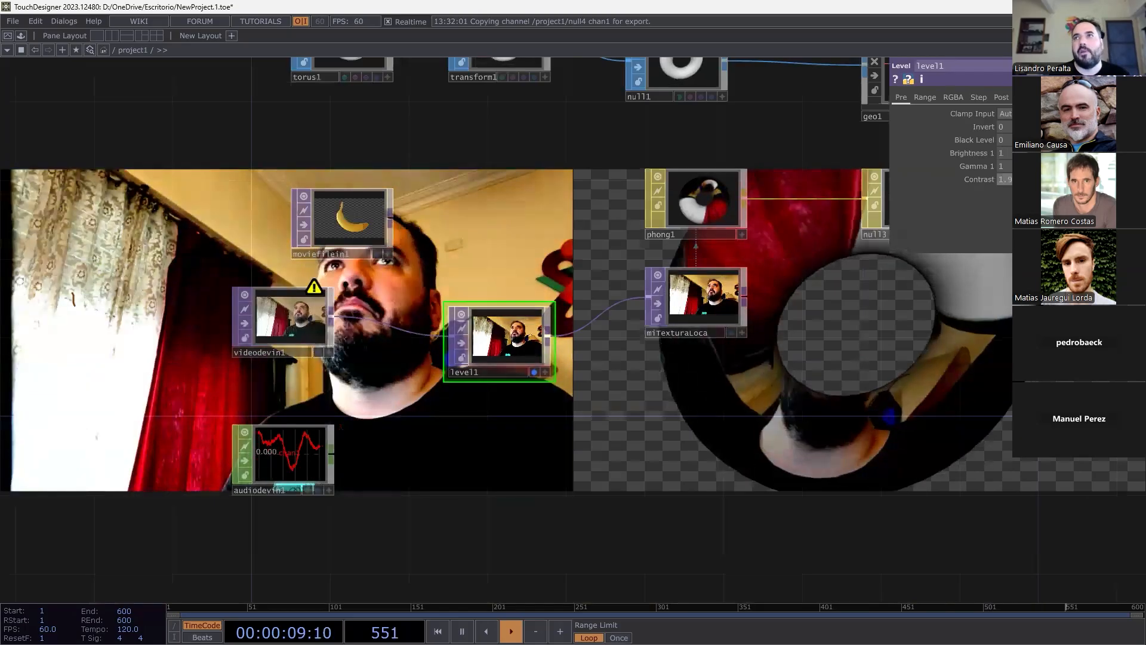
Connect a new Null CHOP to the Audio Device In CHOP's output, placing it below the Level TOP.
left_click_drag(464, 447, 500, 439)
right_click(368, 448)
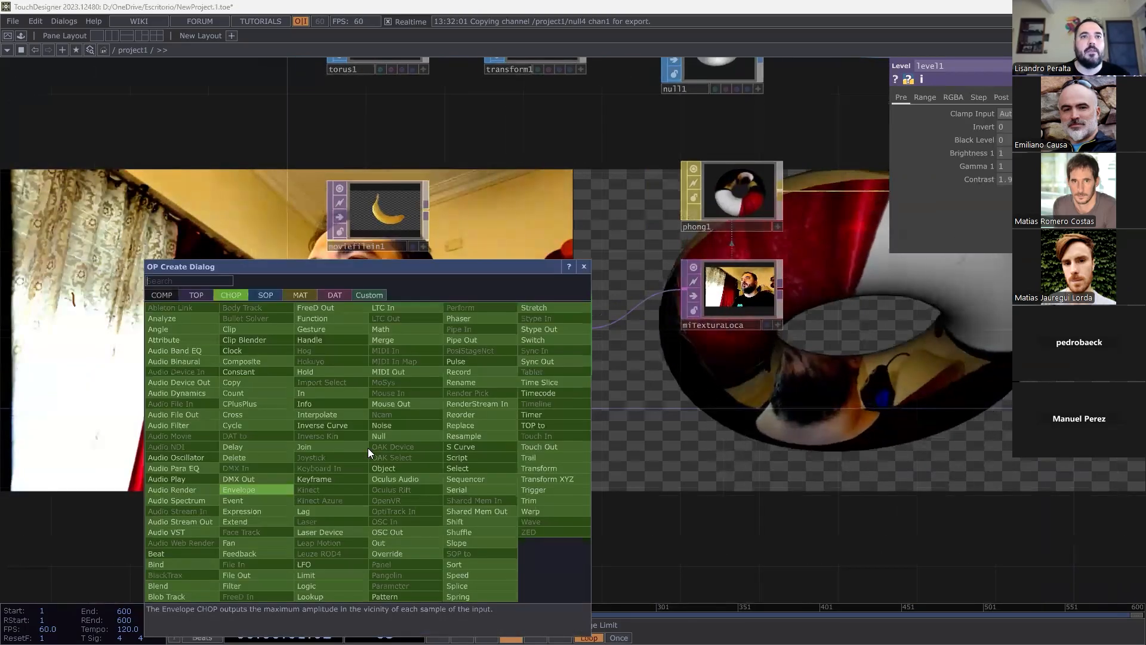
left_click(388, 438)
left_click(508, 453)
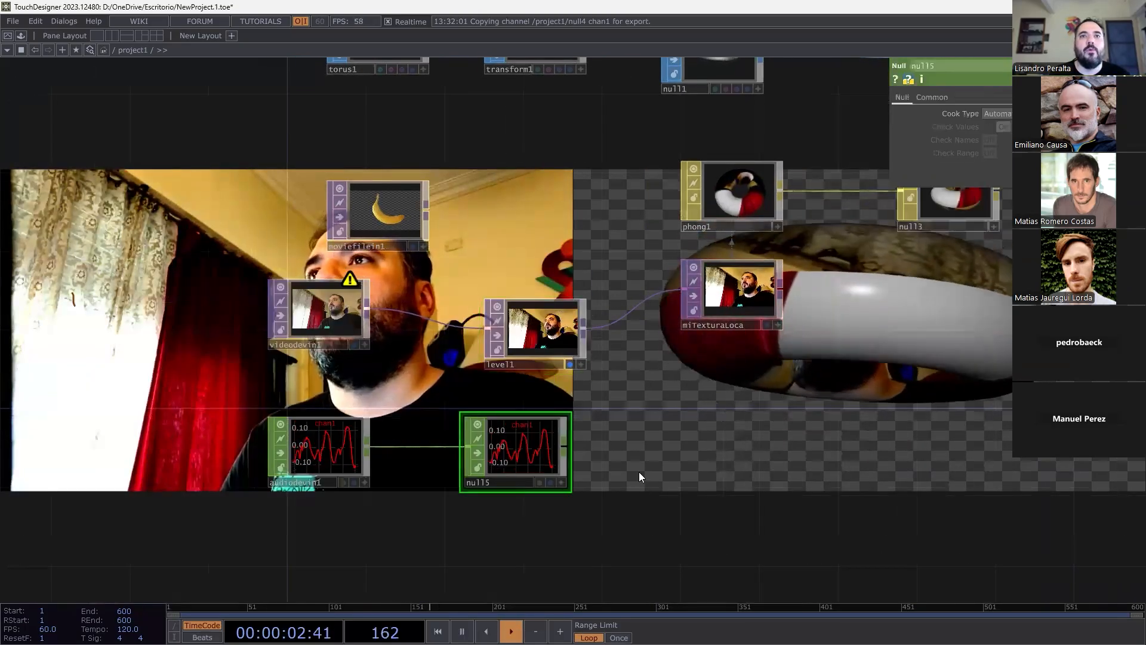
Show level1's parameters and make the null5 viewer active so its channel can be picked.
left_click(537, 338)
left_click(561, 482)
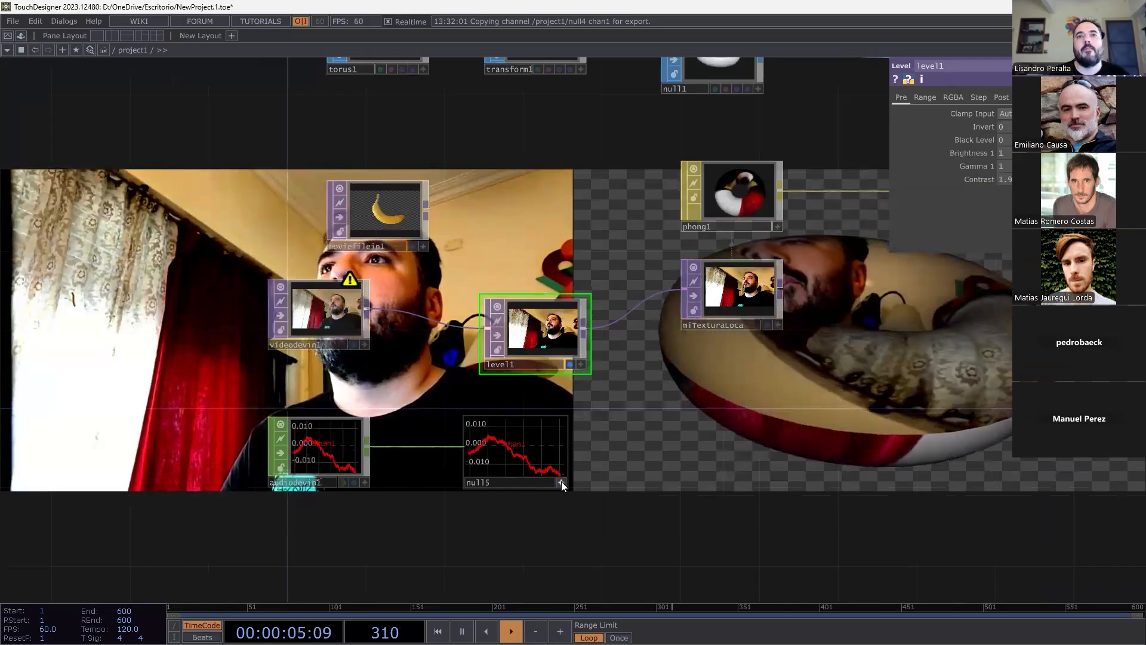
left_click(561, 481)
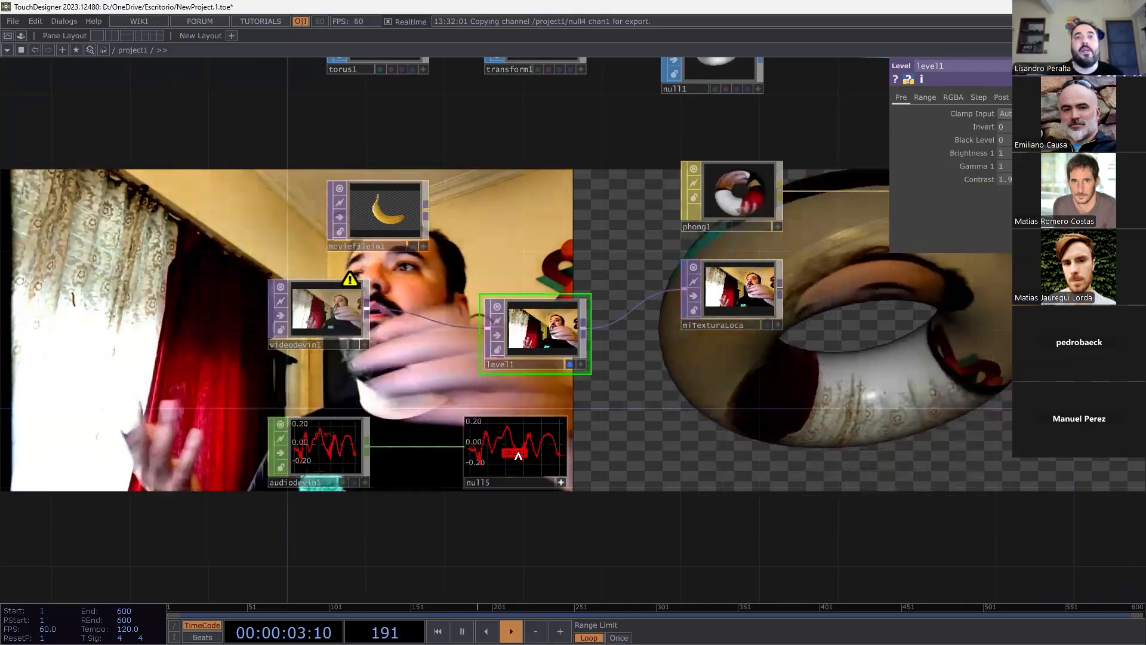
Set the audio format of audiodevin1 to Mono.
left_click(304, 482)
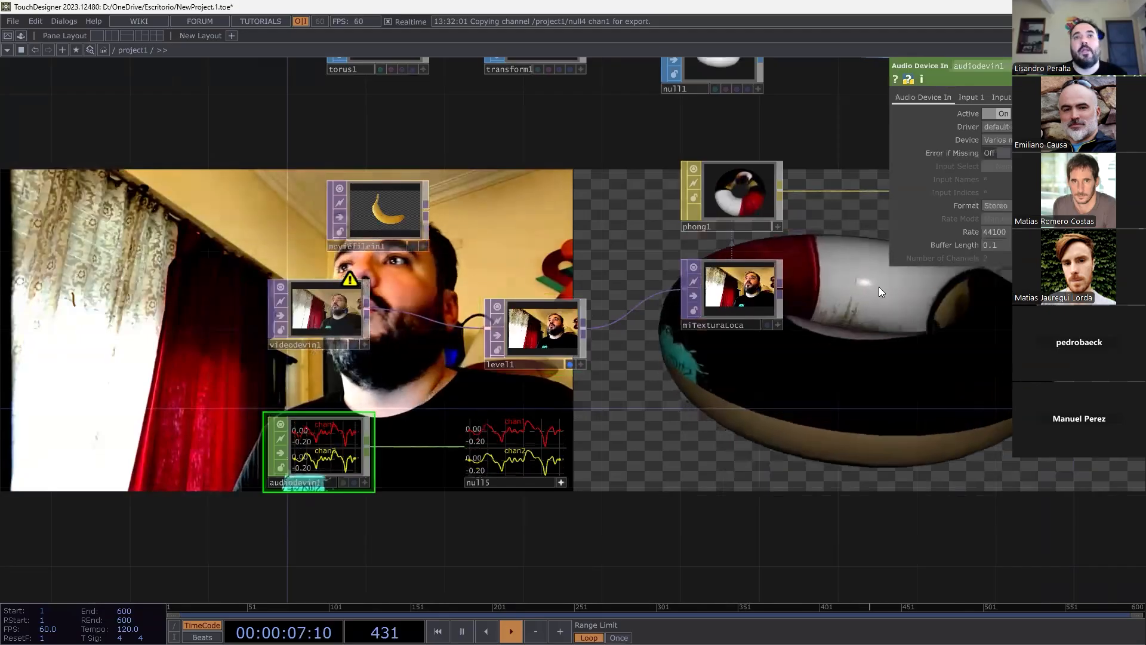
scroll(517, 427, "up", 5)
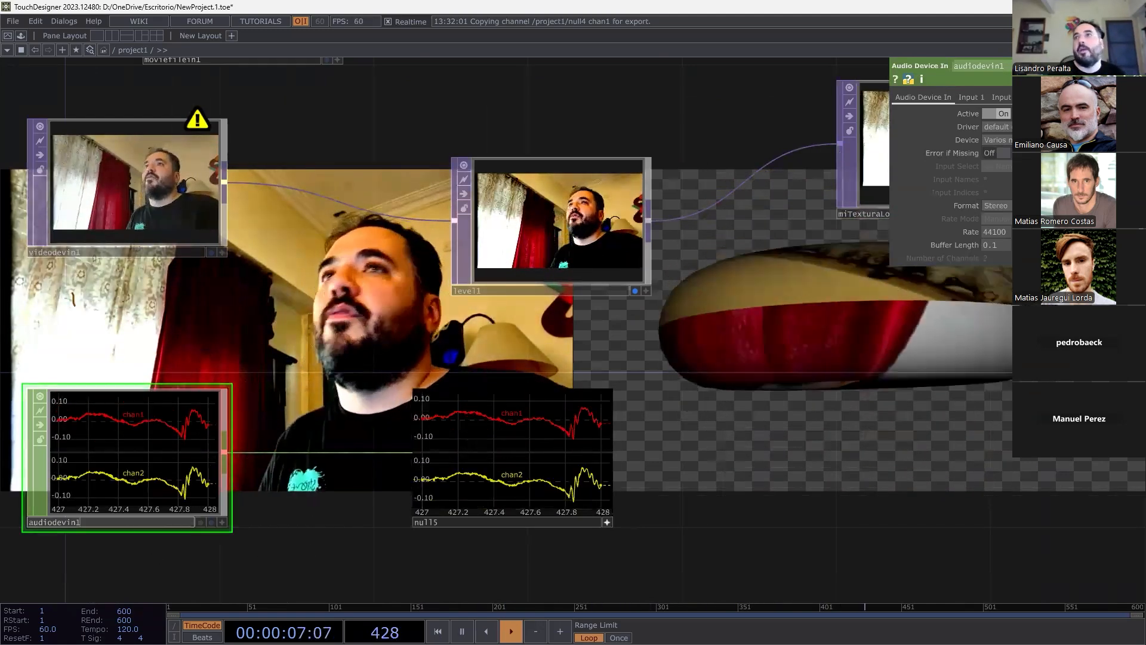
left_click(995, 205)
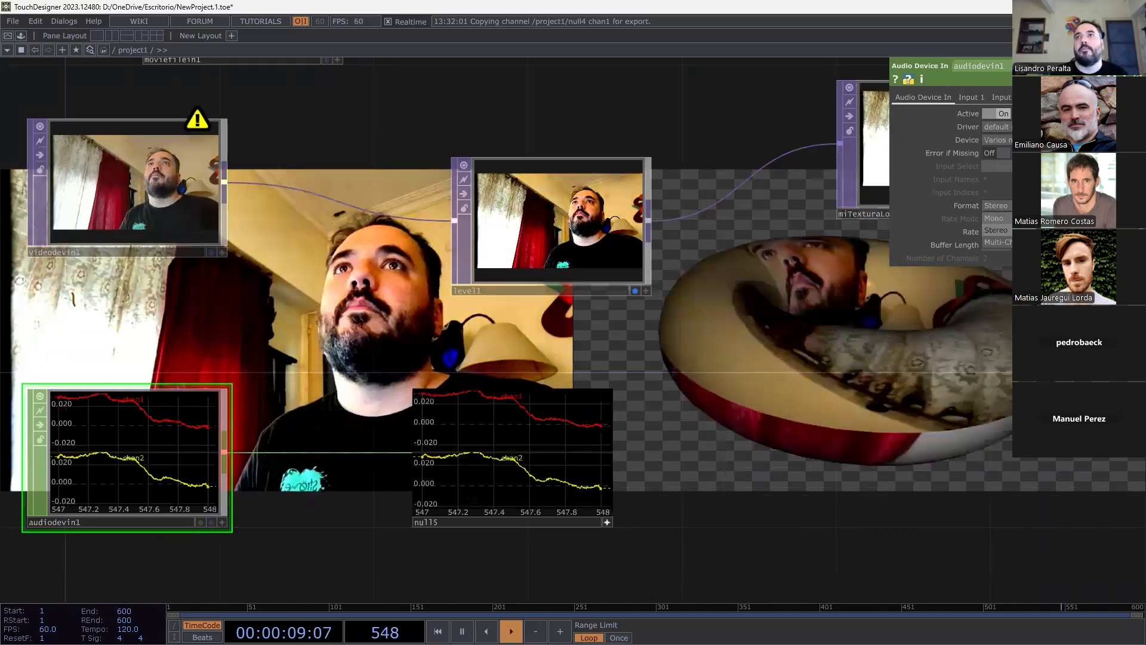
left_click(994, 218)
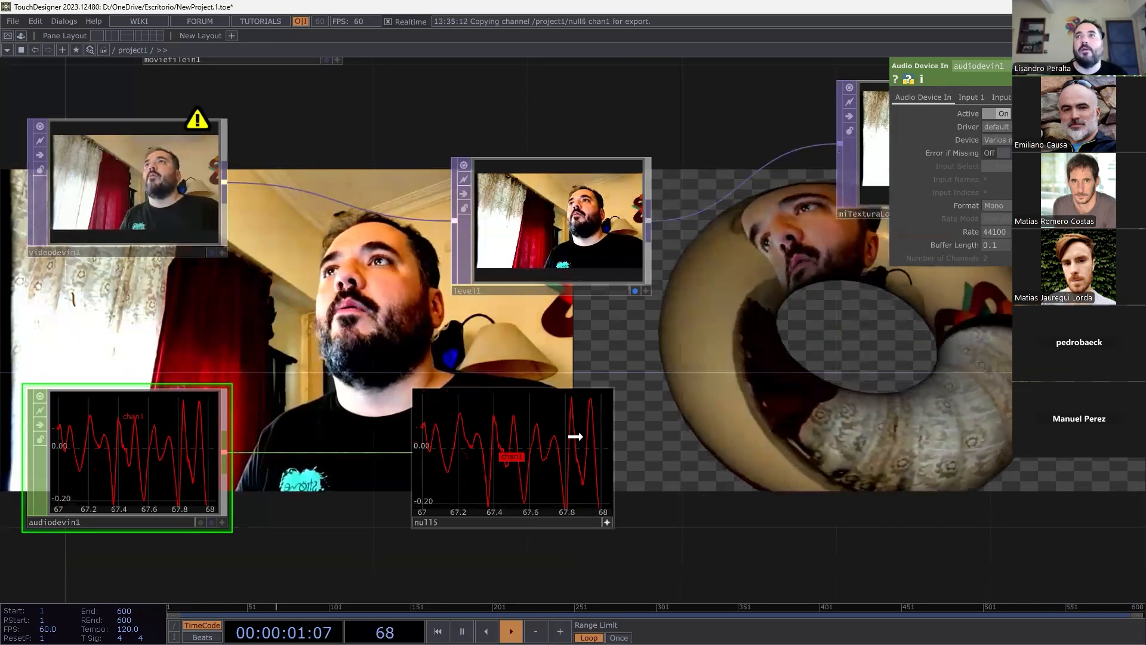
Link null5's chan1 to level1's Contrast as a CHOP reference, then pause and resume playback.
left_click(566, 291)
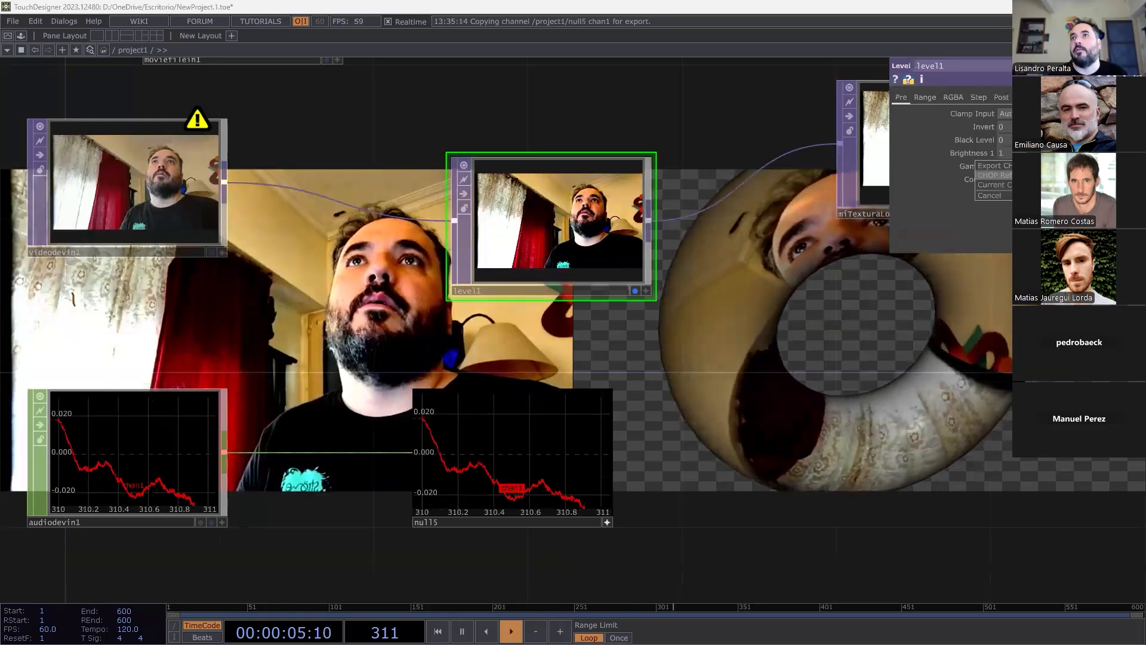
left_click(993, 175)
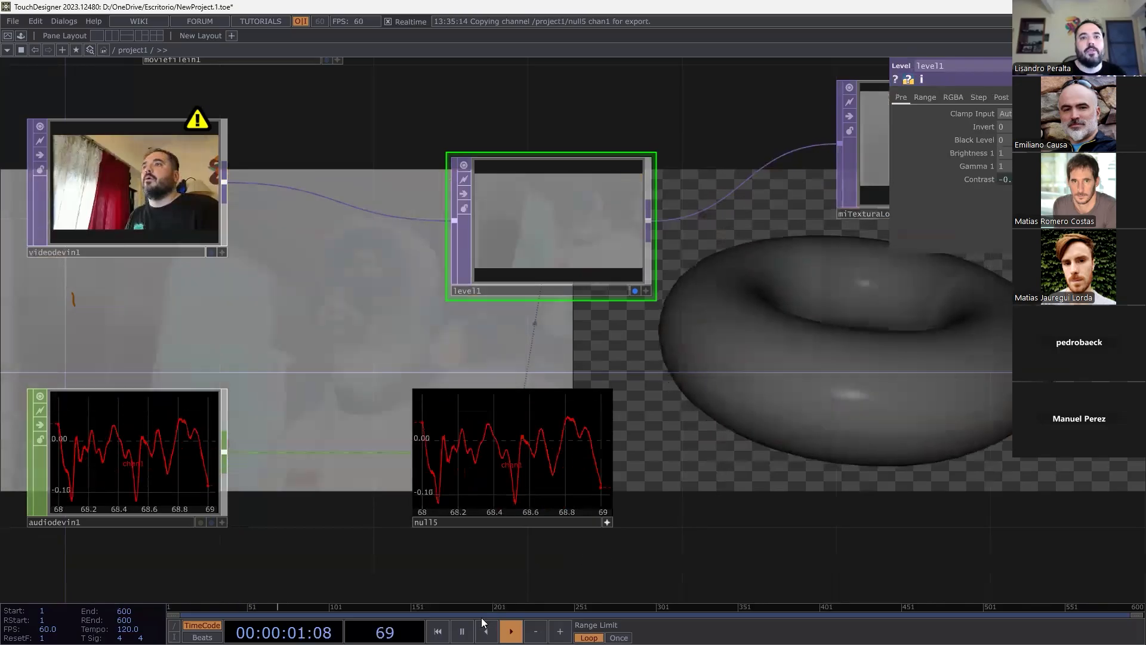
left_click(461, 631)
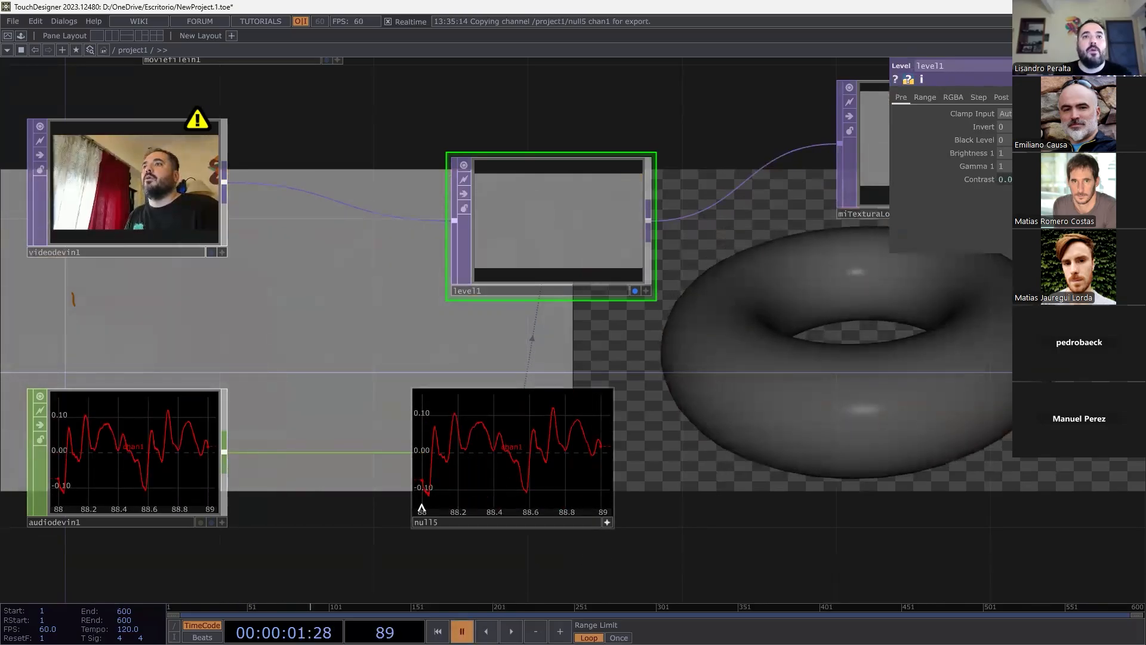
left_click(511, 631)
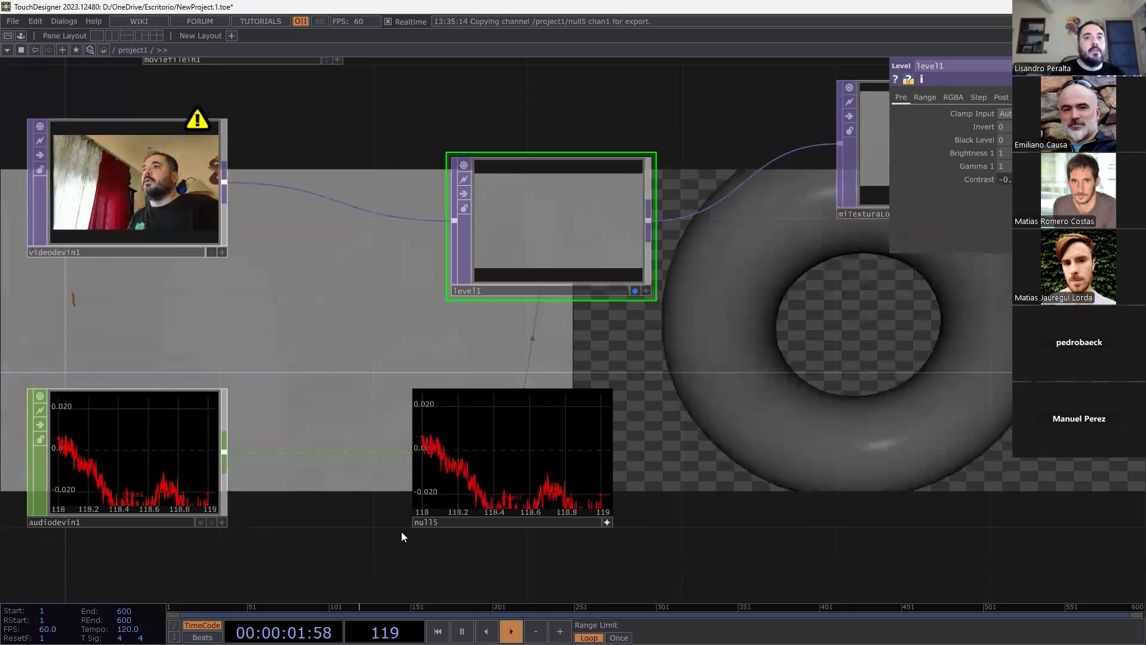
Make room after audiodevin1 and insert a Math CHOP on the wire between it and null5.
scroll(401, 531, "down", 2)
left_click_drag(194, 520, 48, 521)
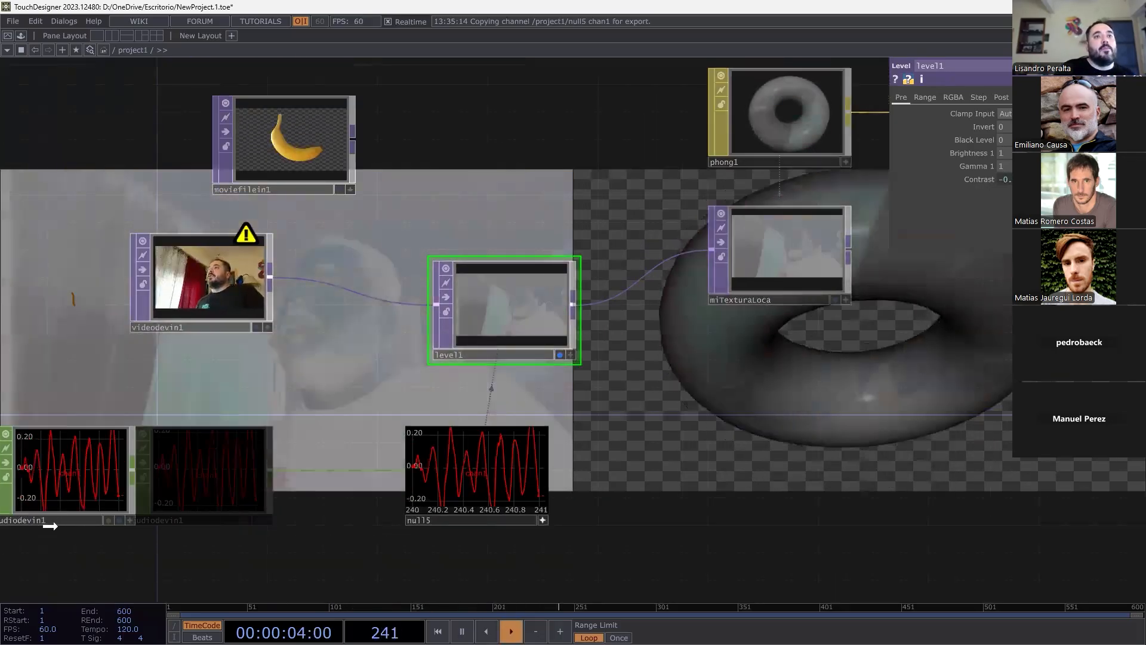
right_click(328, 471)
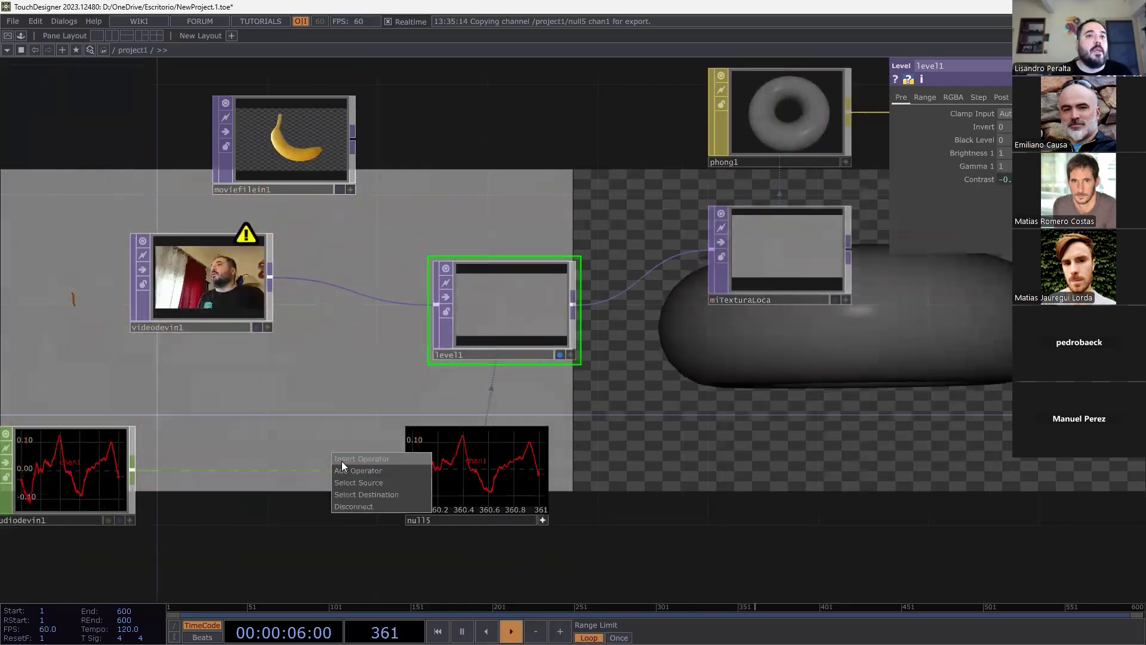
left_click(358, 474)
left_click(356, 336)
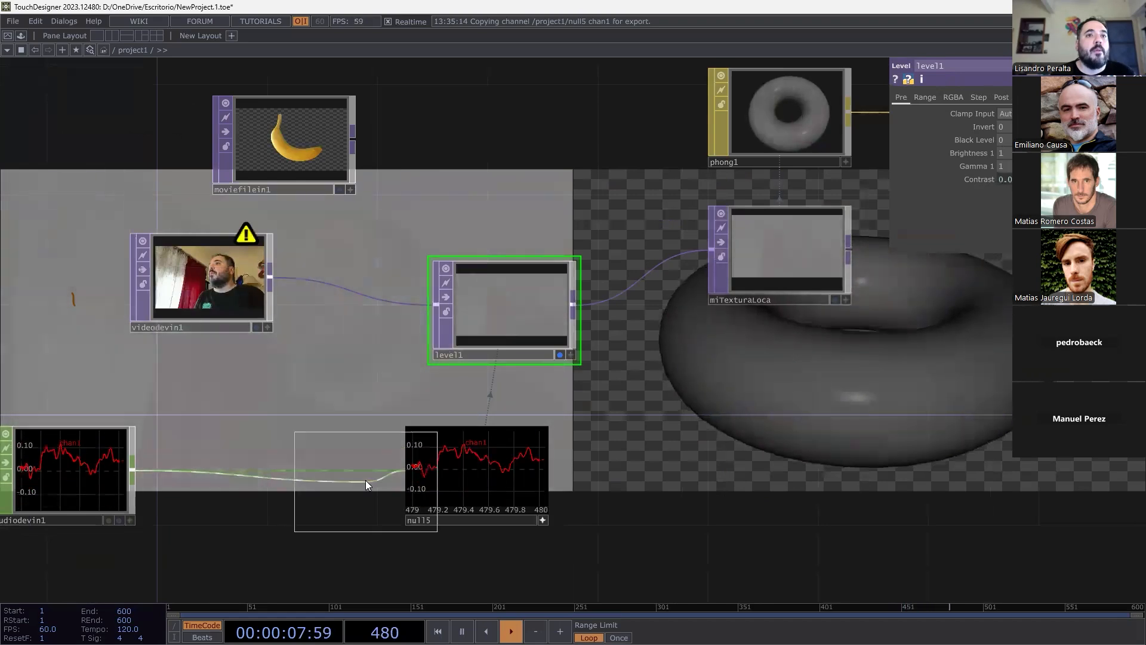
left_click(355, 482)
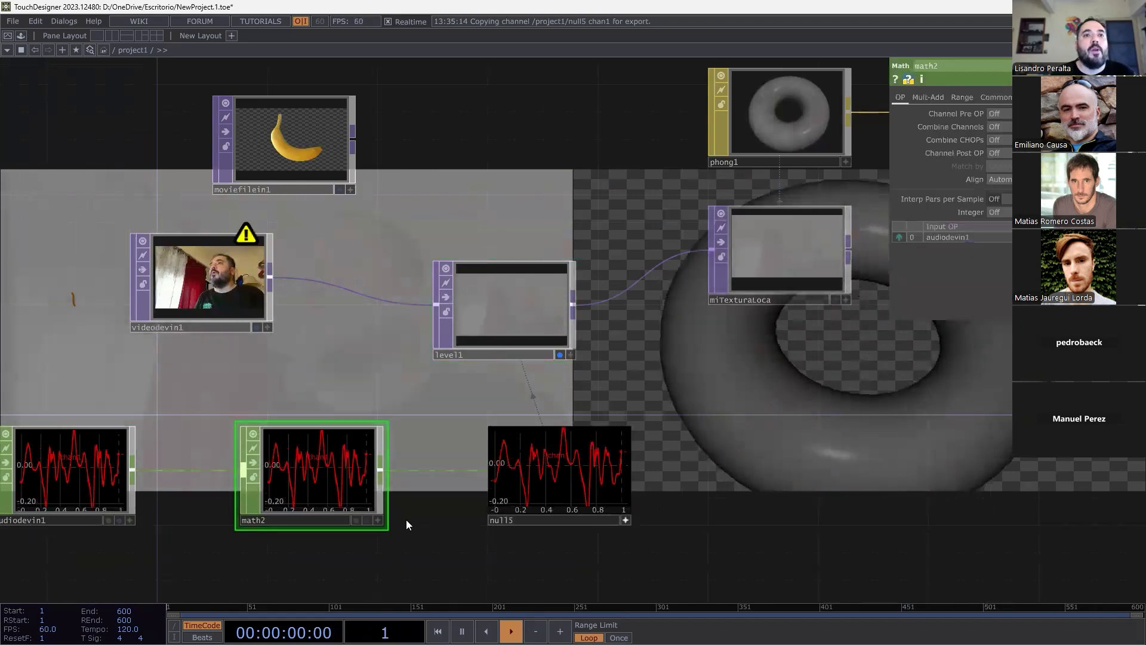
left_click_drag(296, 518, 351, 518)
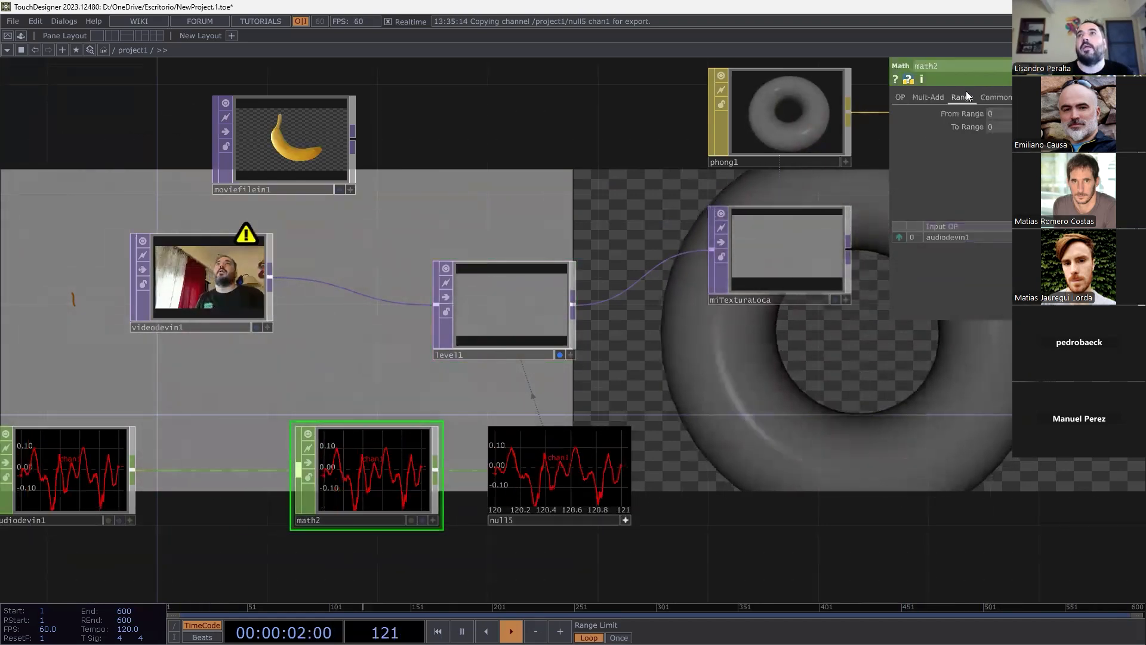
Set the low end of math2's From Range to -1 and raise the high end of its To Range.
left_click(1003, 113)
type("-1")
key("Return")
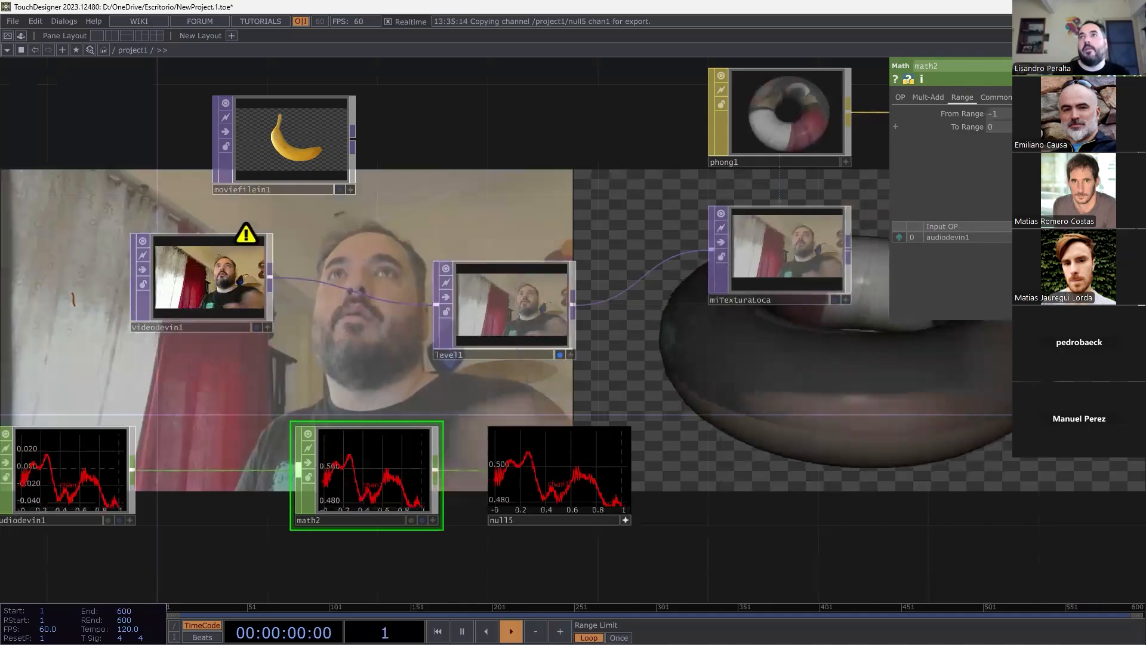
key("Return")
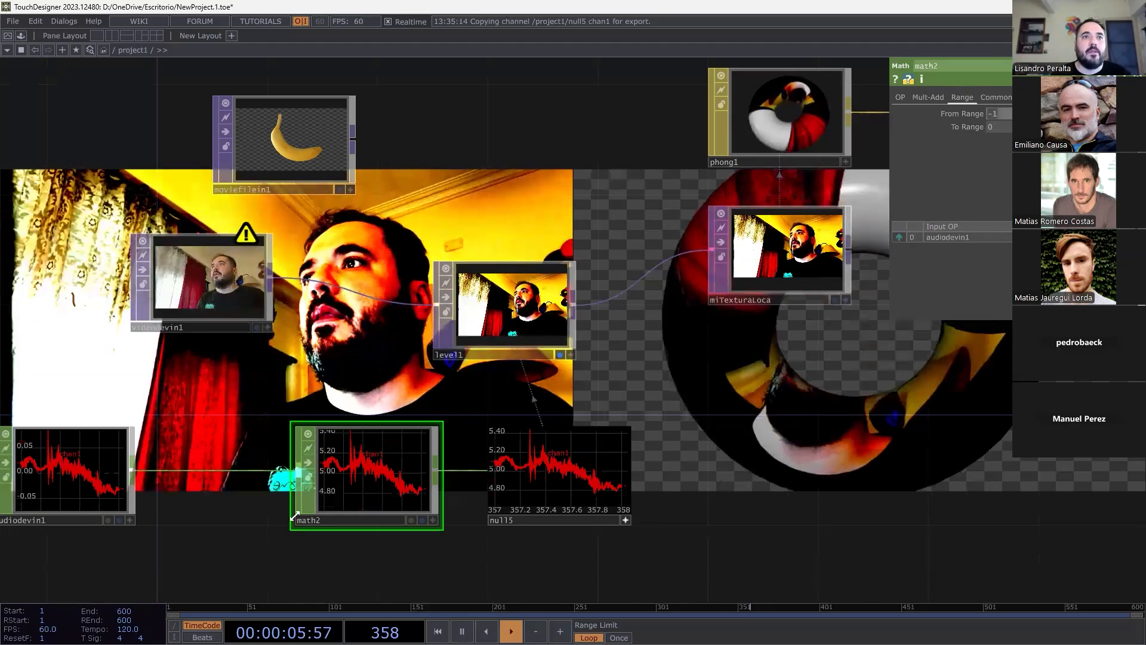
Bypass math2 and move audiodevin1 farther away from it to free space on the wire.
left_click(305, 464)
left_click_drag(198, 533, 505, 503)
left_click_drag(367, 489, 145, 489)
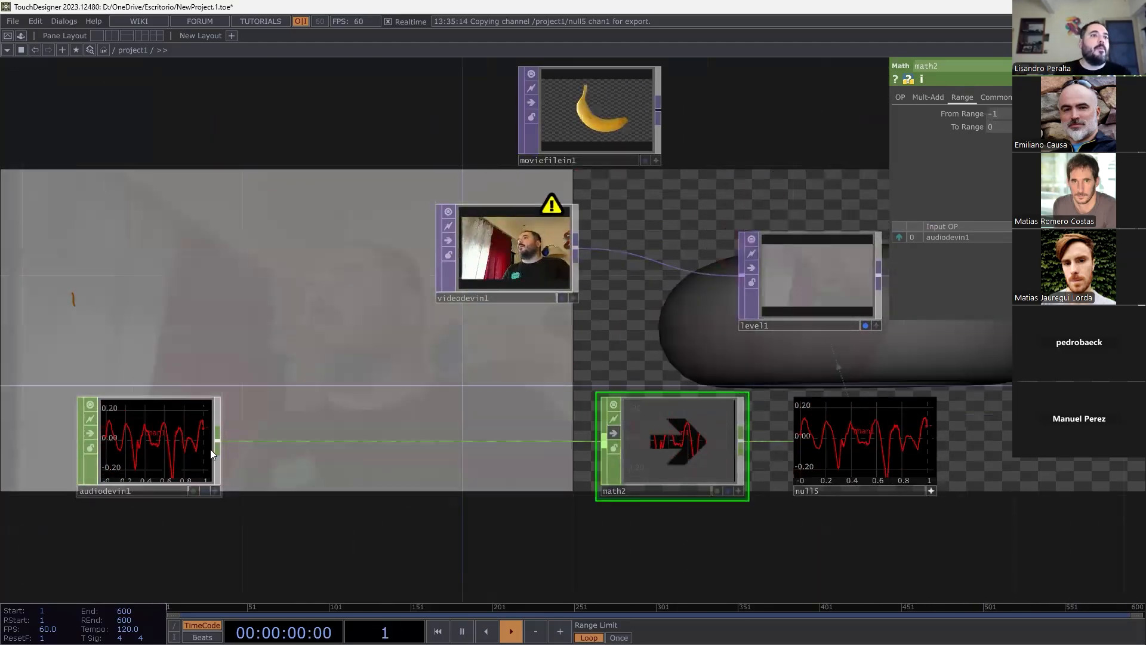
Insert an Analyze CHOP between audiodevin1 and math2 and set its Function to RMS.
right_click(259, 441)
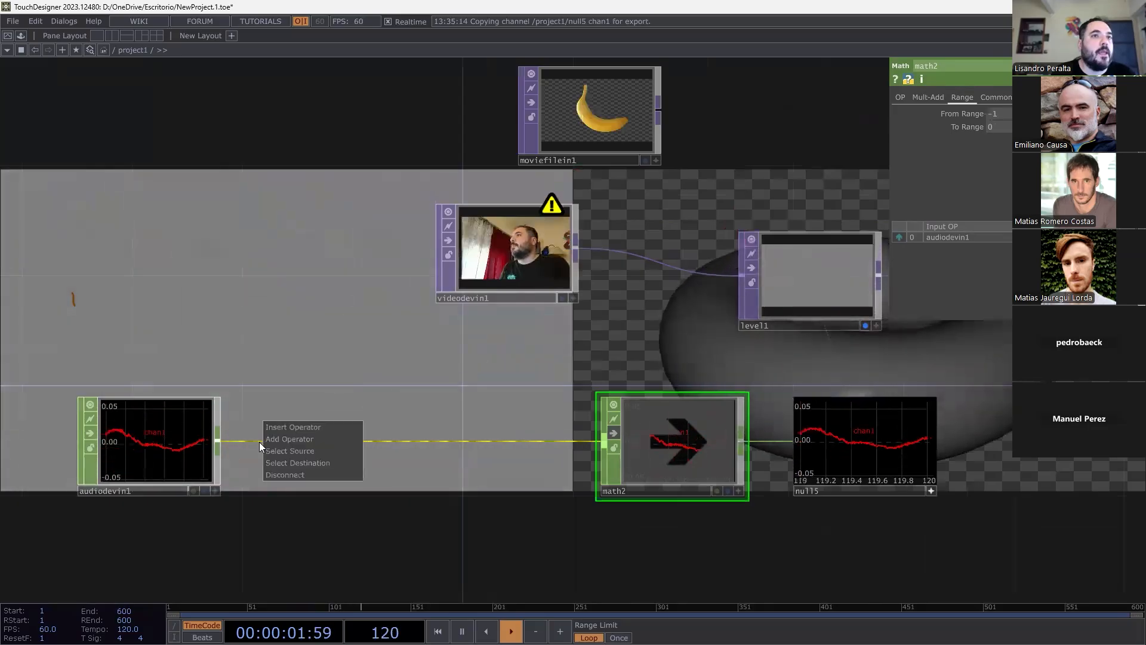
left_click(287, 430)
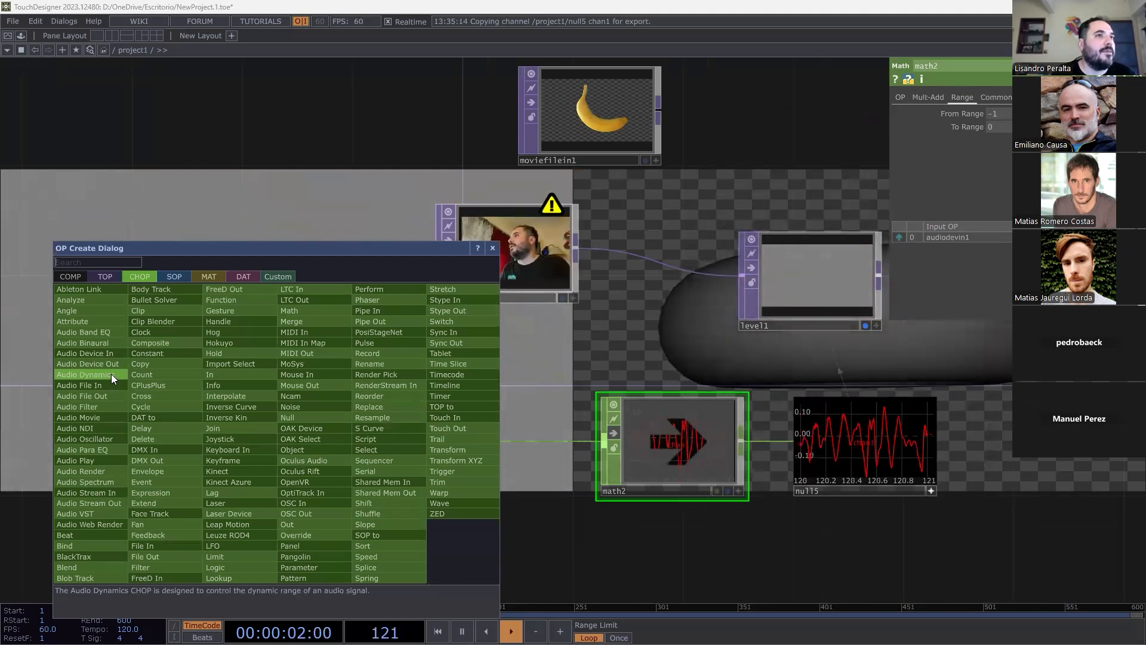
left_click(84, 300)
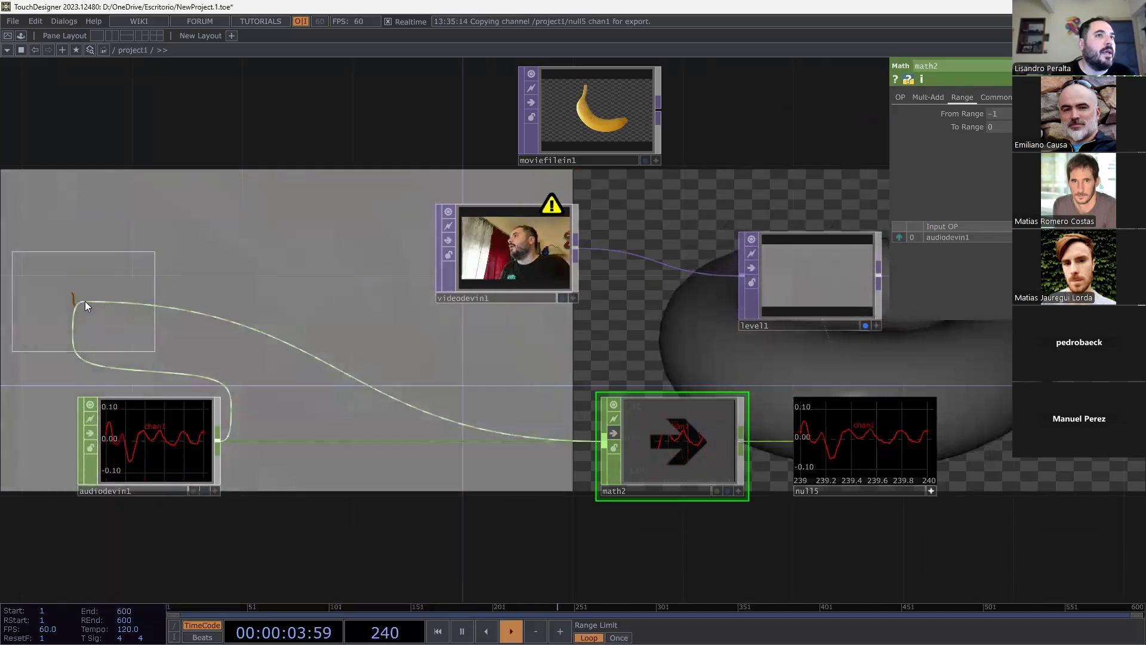
left_click(345, 446)
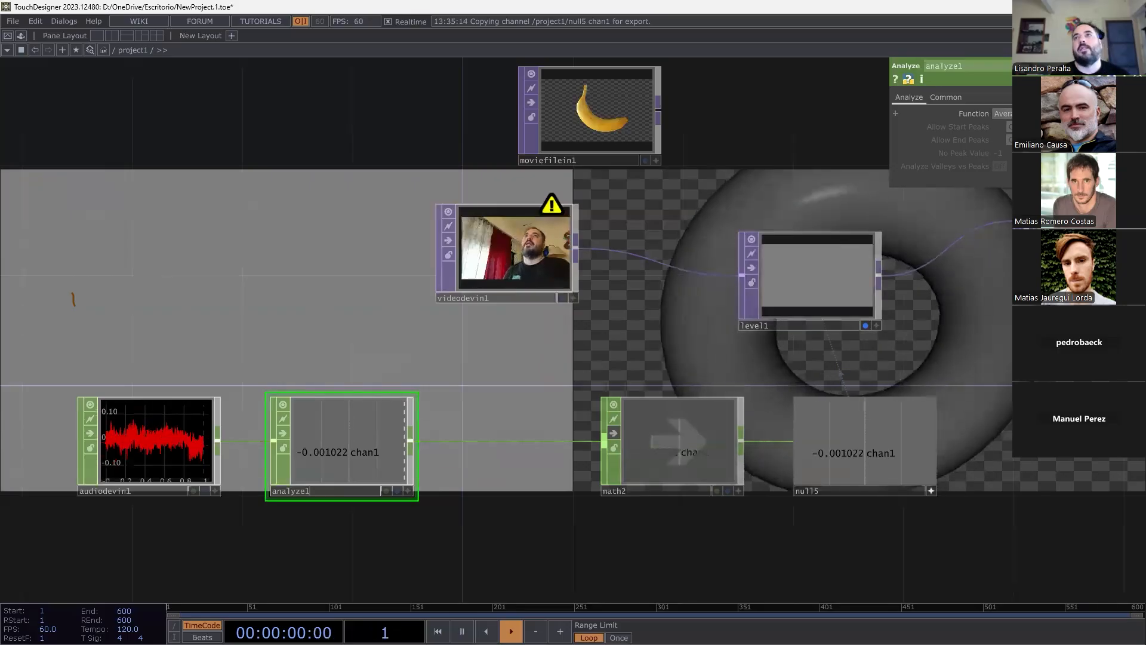
left_click(1038, 113)
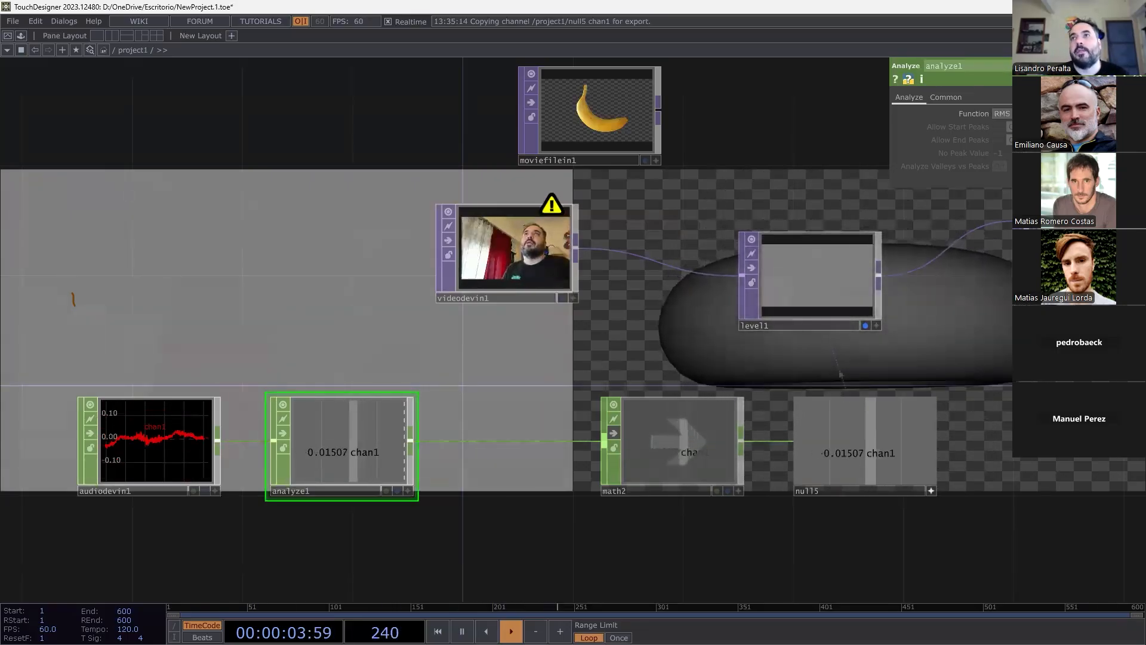
Move audiodevin1 farther from analyze1 to make room in the audio chain, and select null5.
left_click_drag(470, 512, 801, 490)
left_click_drag(496, 442, 165, 443)
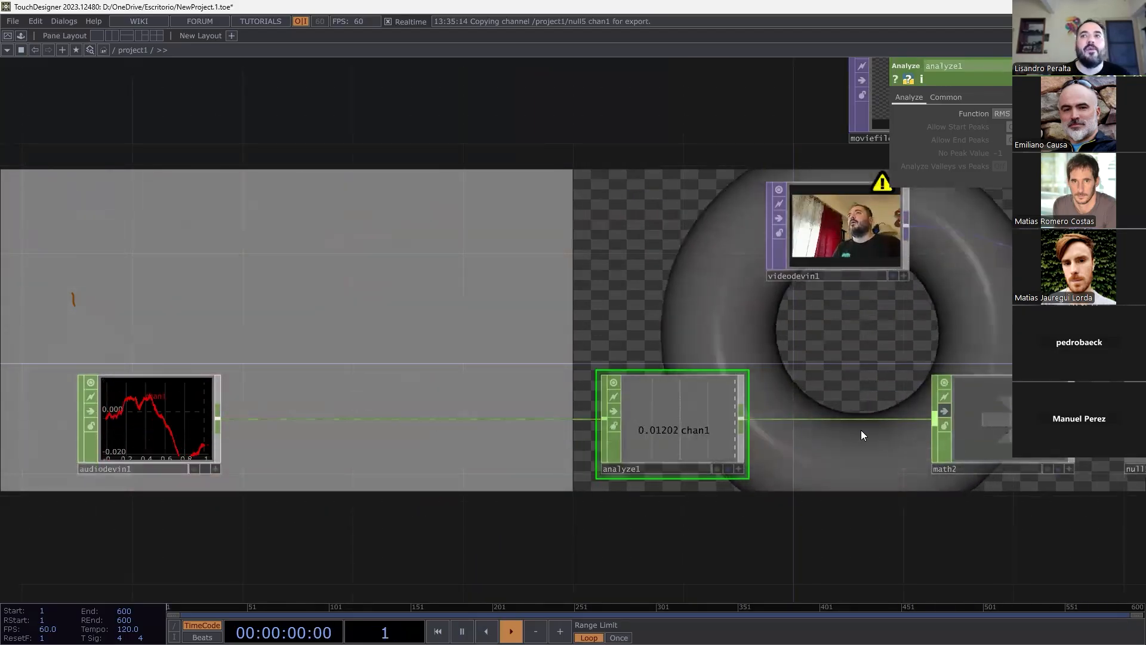
scroll(860, 430, "down", 5)
left_click_drag(800, 467, 681, 483)
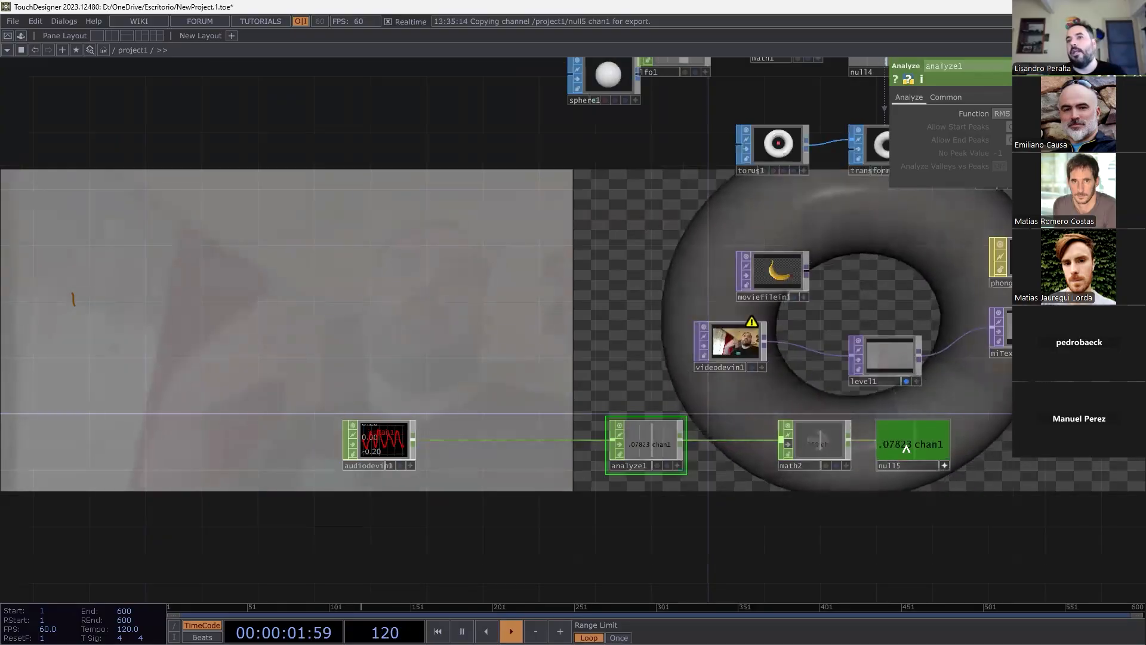
left_click(900, 463)
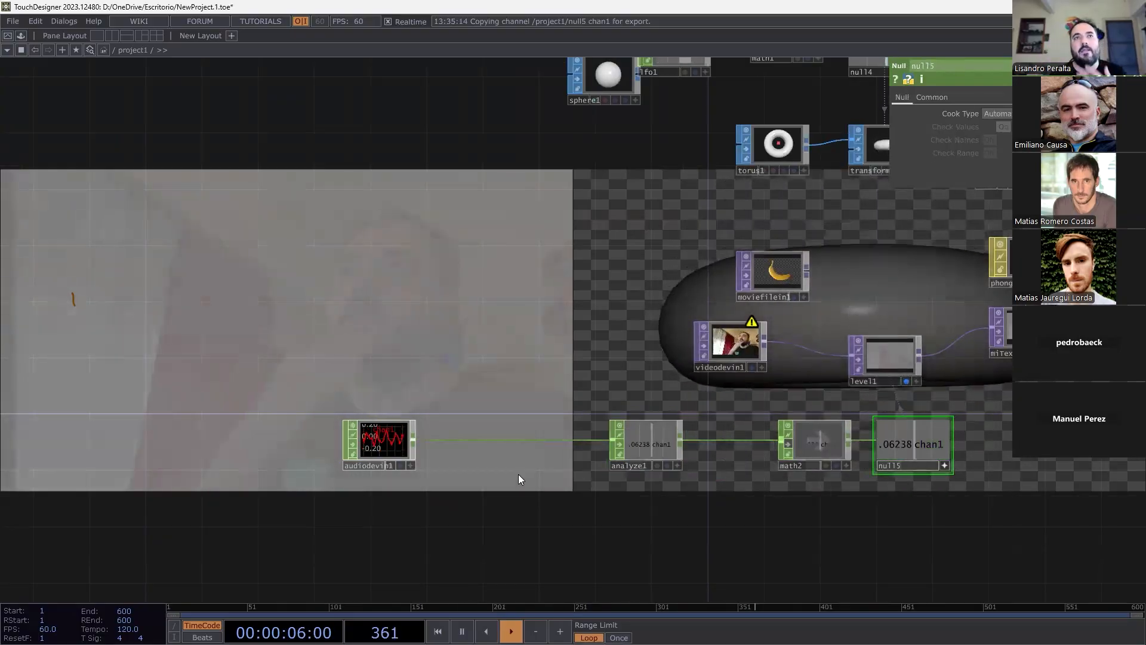
Insert an Audio Dynamics CHOP between audiodevin1 and analyze1, in line with the audio chain.
right_click(512, 440)
left_click(518, 429)
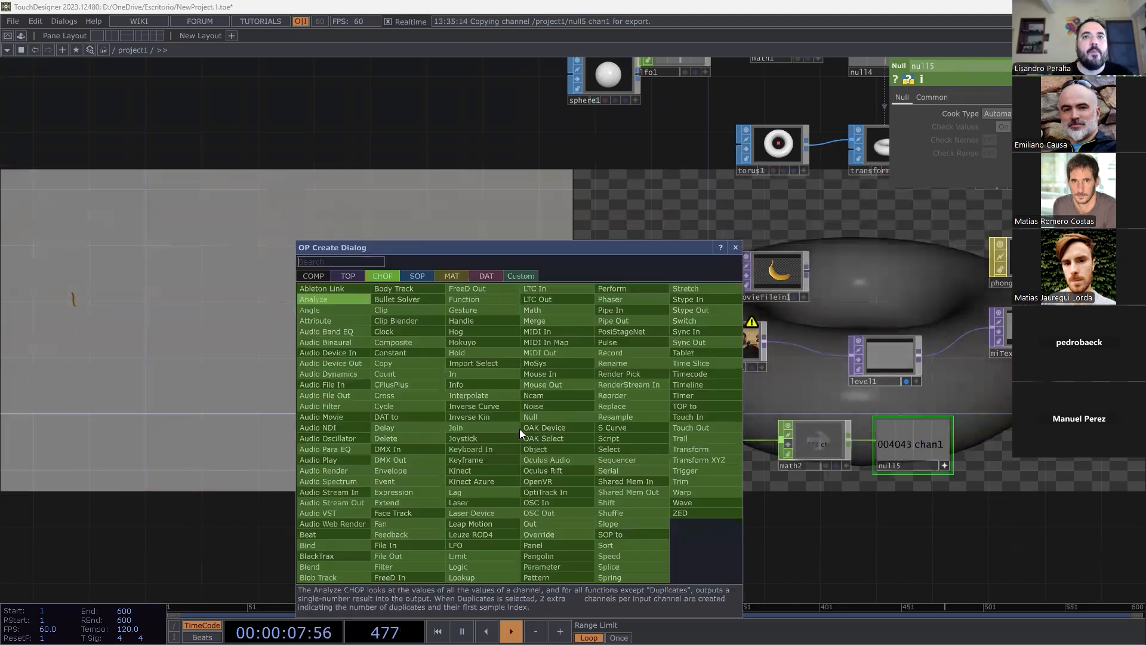
left_click(343, 370)
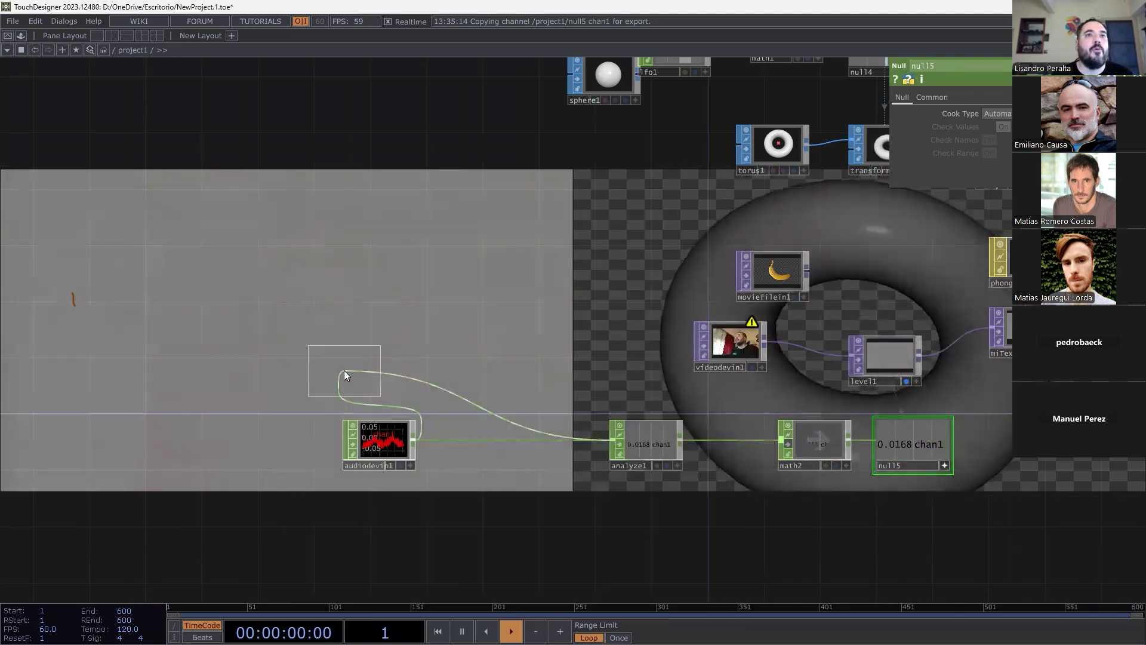
left_click(515, 454)
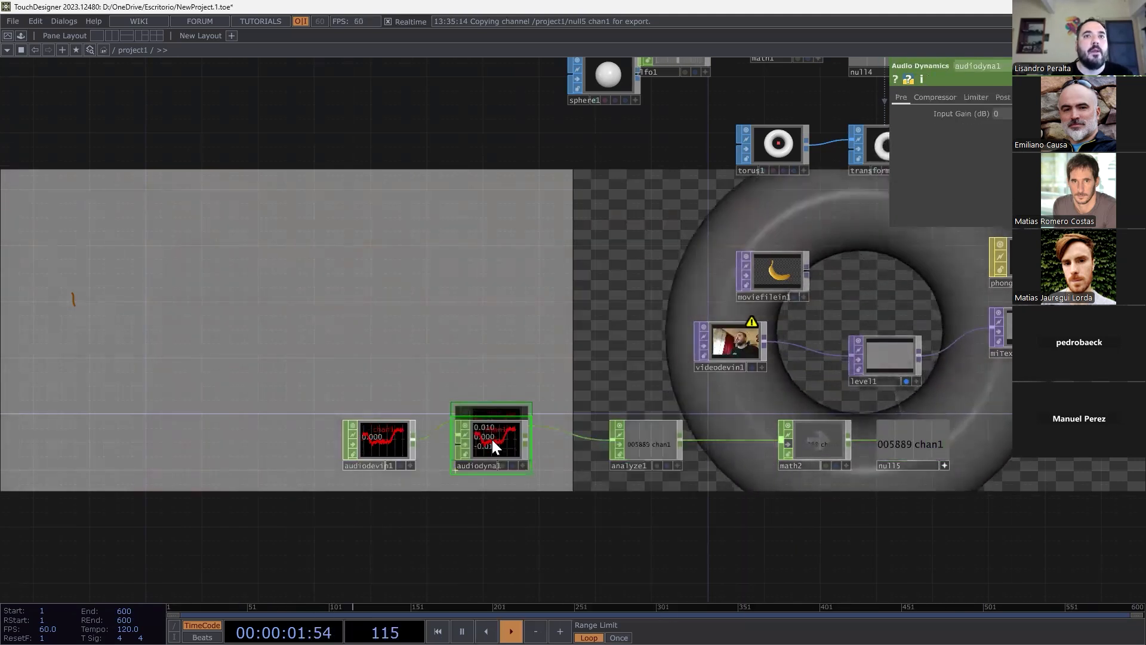
left_click_drag(492, 439, 492, 439)
Raise the Input Gain of audiodyna1 to about 22.2 dB.
left_click_drag(1082, 114, 1126, 113)
left_click_drag(456, 340, 305, 318)
scroll(406, 385, "up", 3)
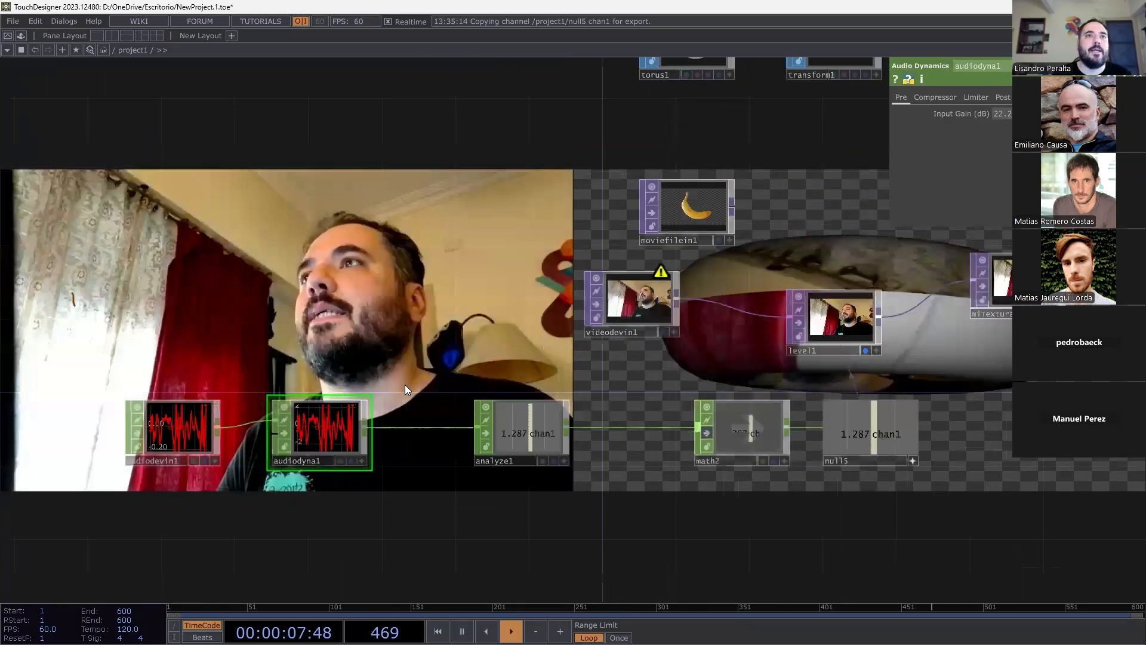
scroll(404, 389, "up", 1)
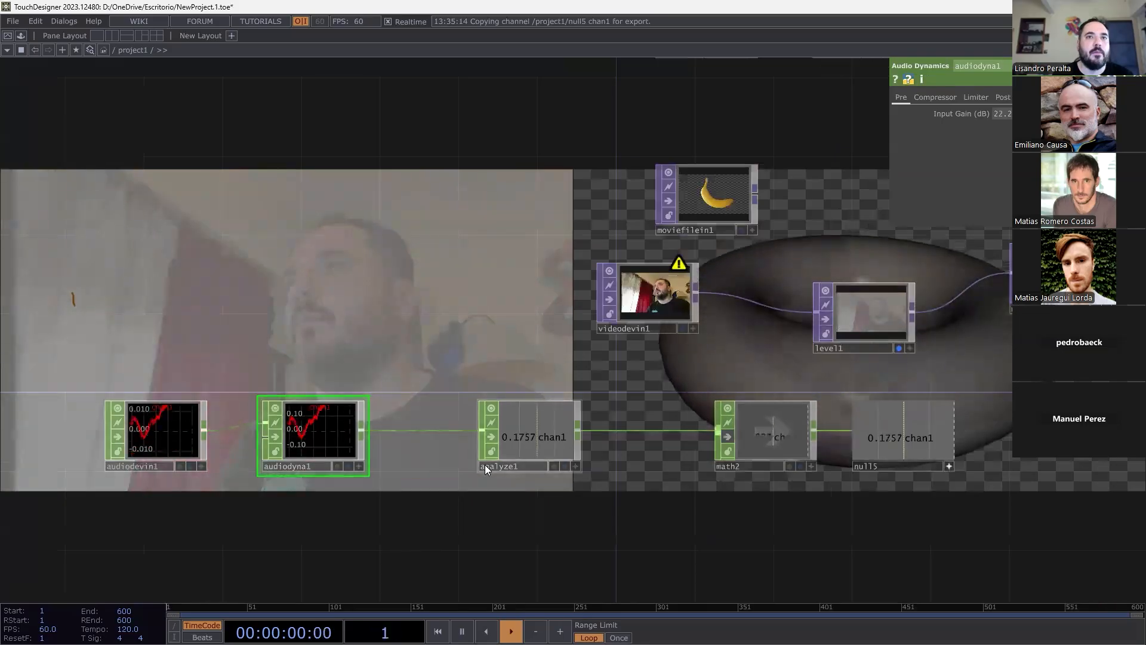
Turn off the bypass on math2 and set the low end of its From Range to 0.
left_click(761, 449)
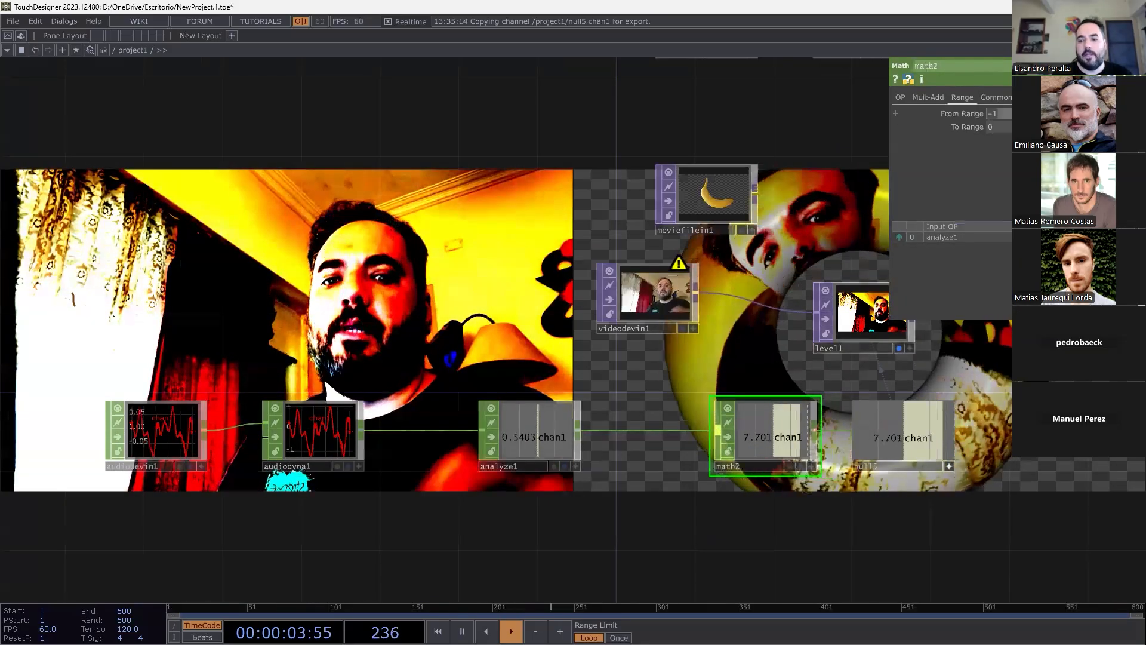
type("0")
key("Return")
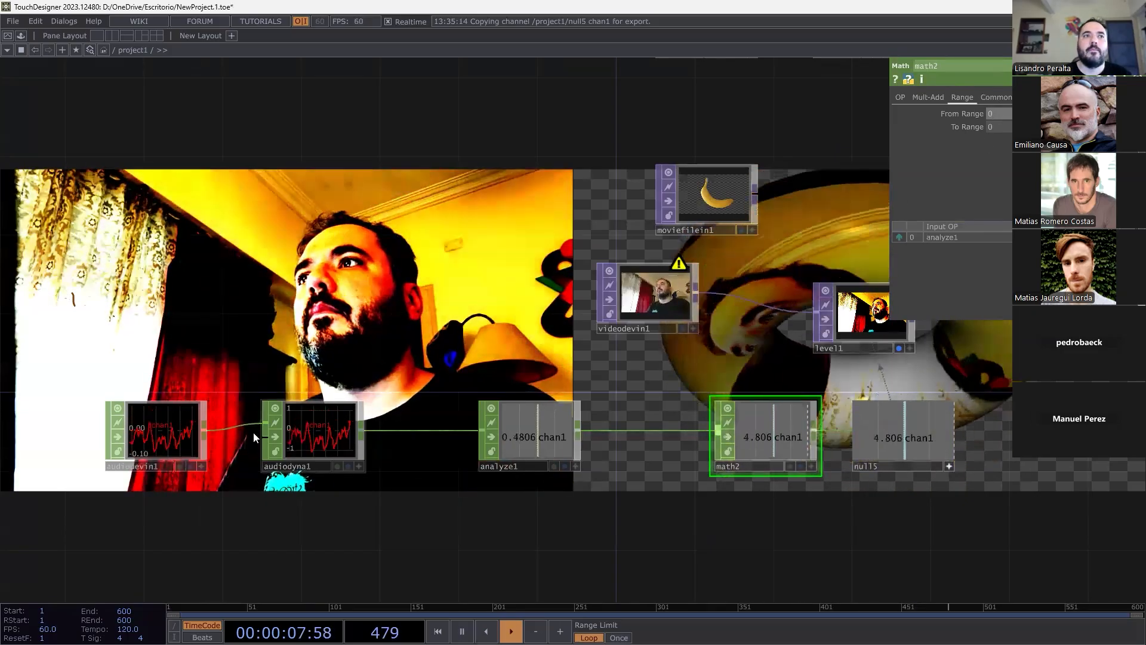
Review the parameters of audiodevin1 and audiodyna1 at the start of the audio chain.
left_click(152, 445)
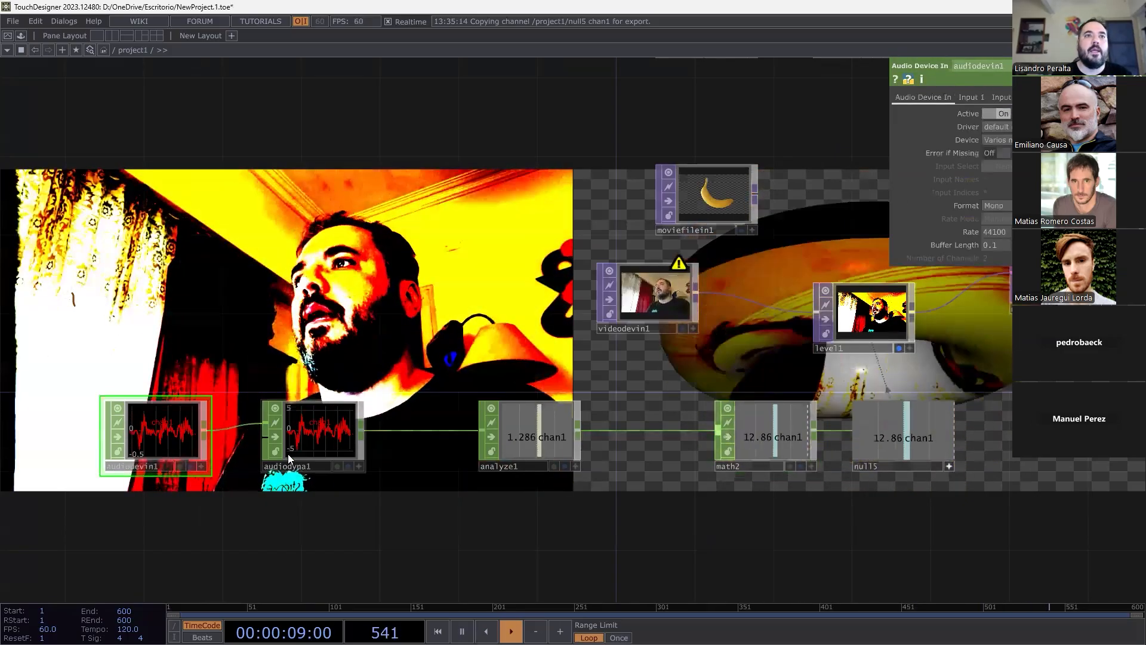
left_click(316, 443)
left_click(169, 421)
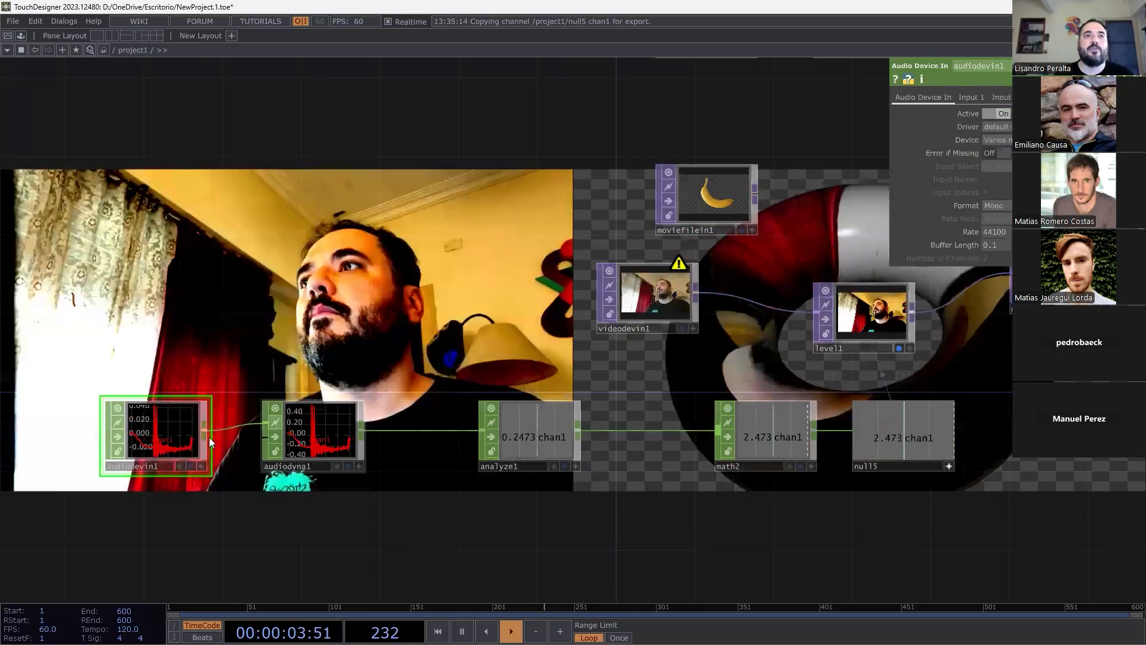
Review the available Function options of analyze1.
left_click(532, 439)
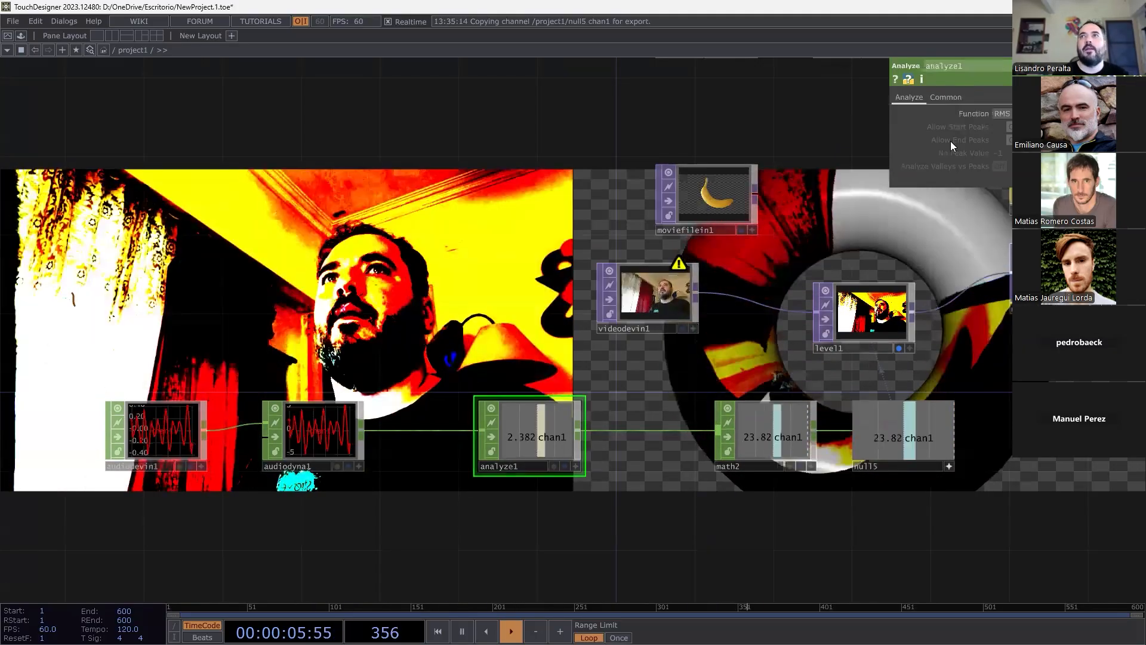
left_click(999, 113)
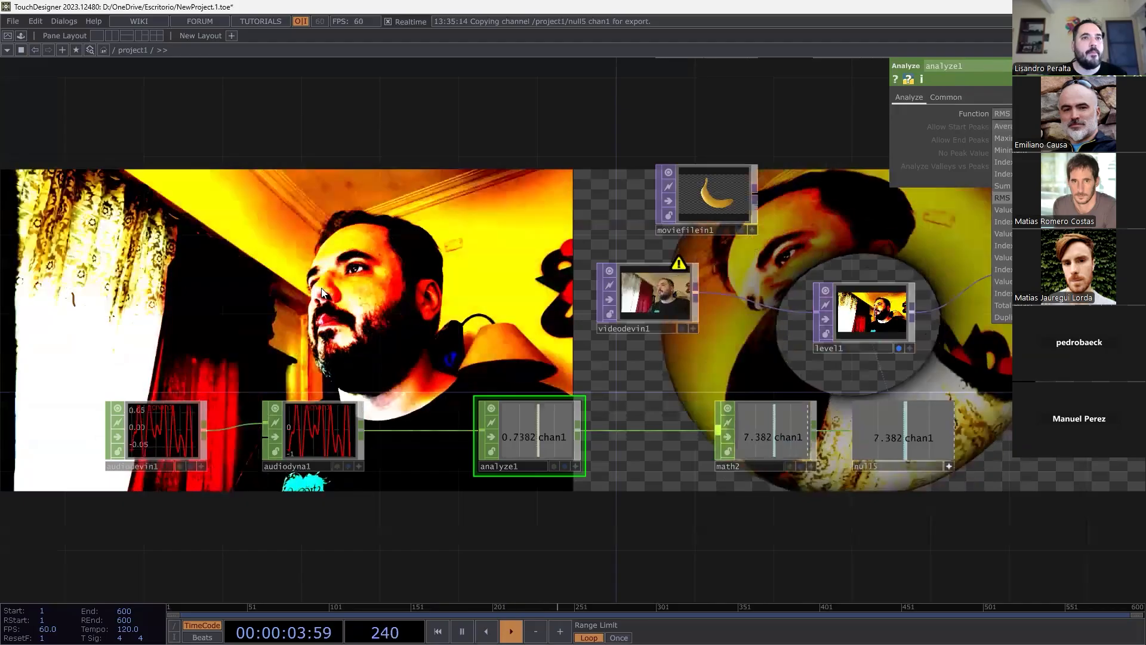
Make room in the audio chain and insert a Lag CHOP between analyze1 and math2.
left_click_drag(332, 504, 520, 481)
left_click_drag(297, 393, 149, 396)
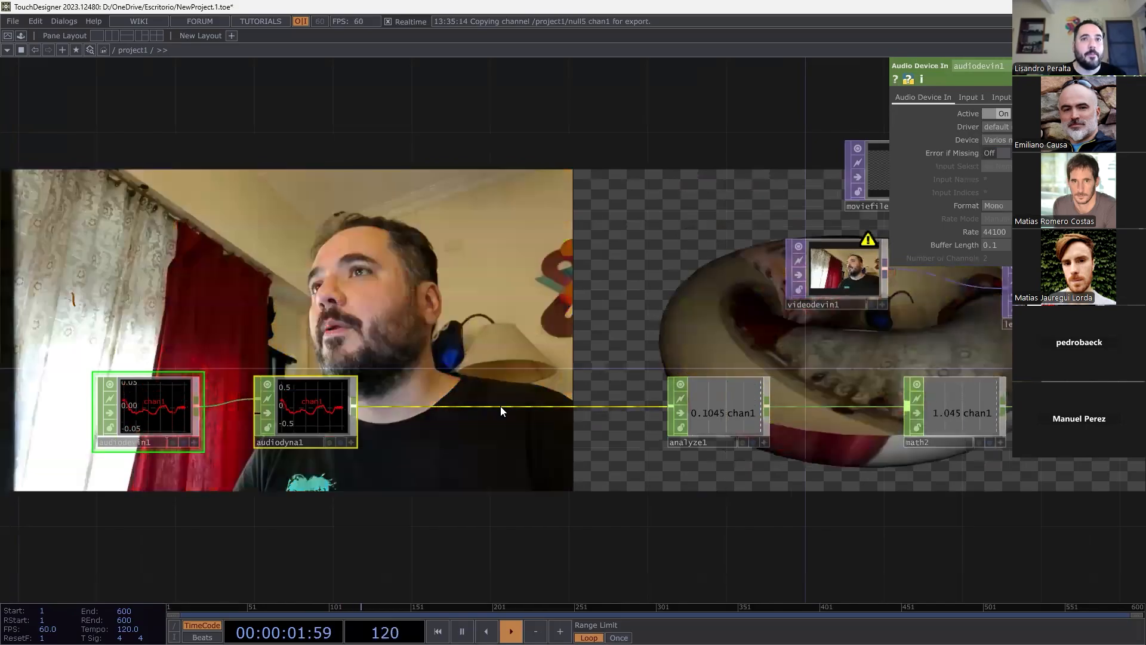
right_click(500, 406)
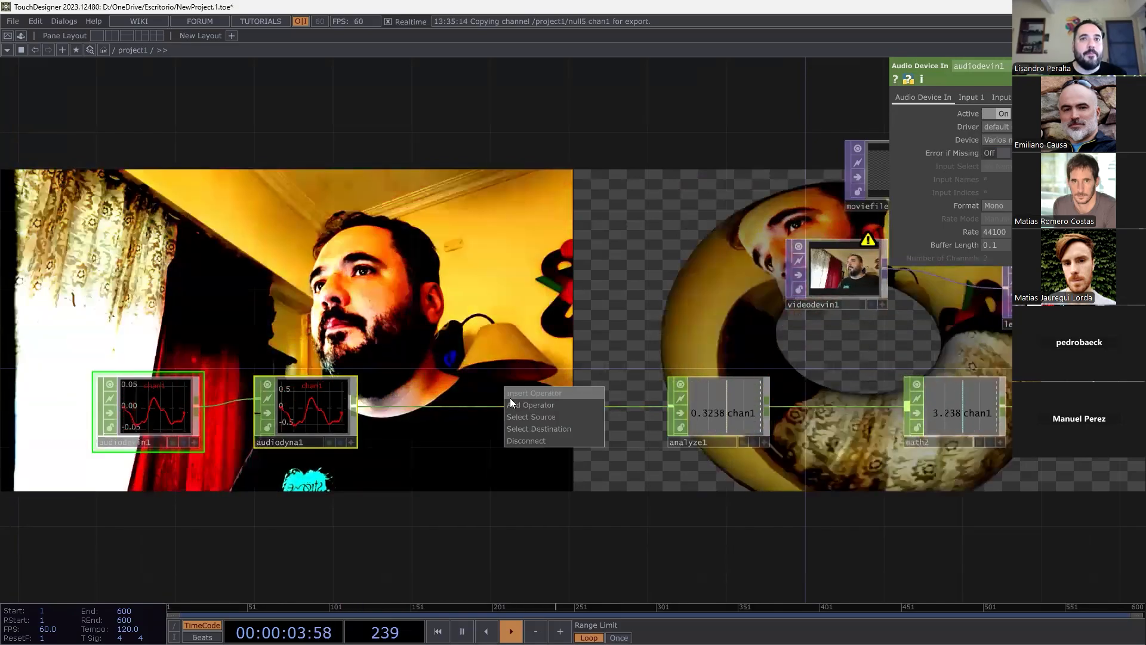
left_click_drag(754, 420, 499, 419)
right_click(743, 406)
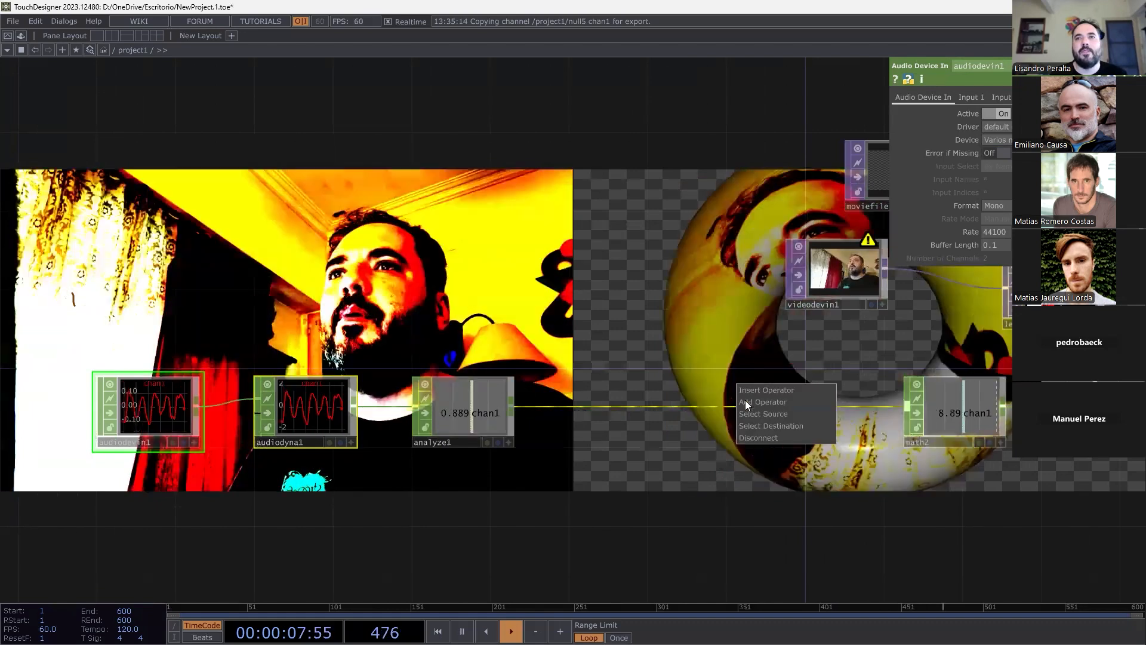
left_click(755, 390)
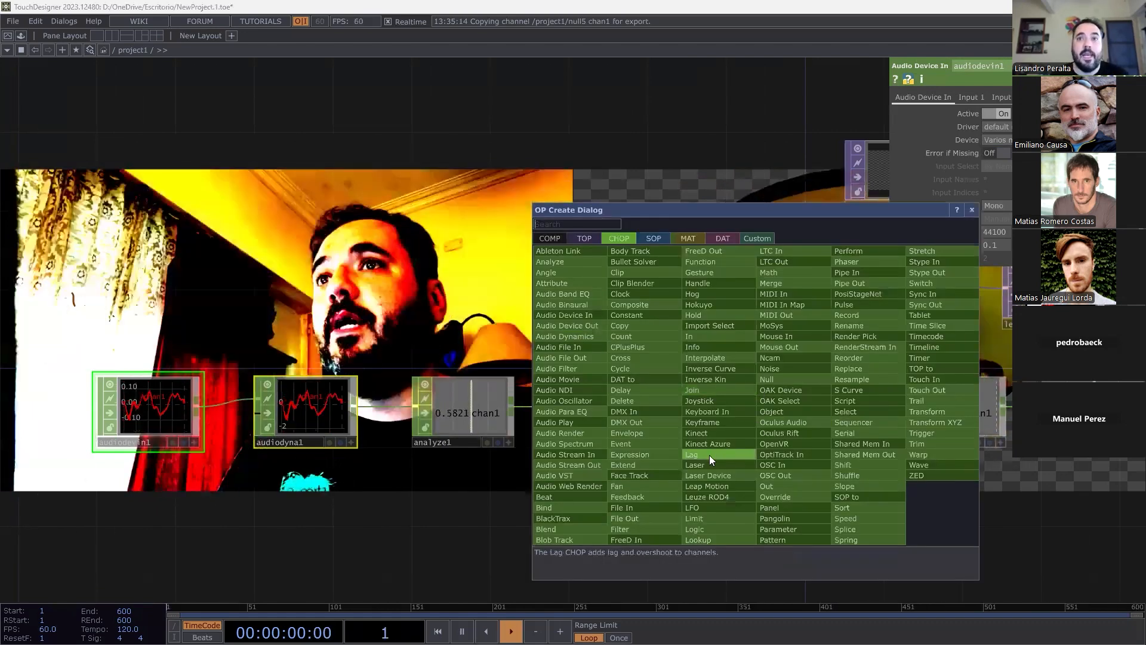
left_click(709, 455)
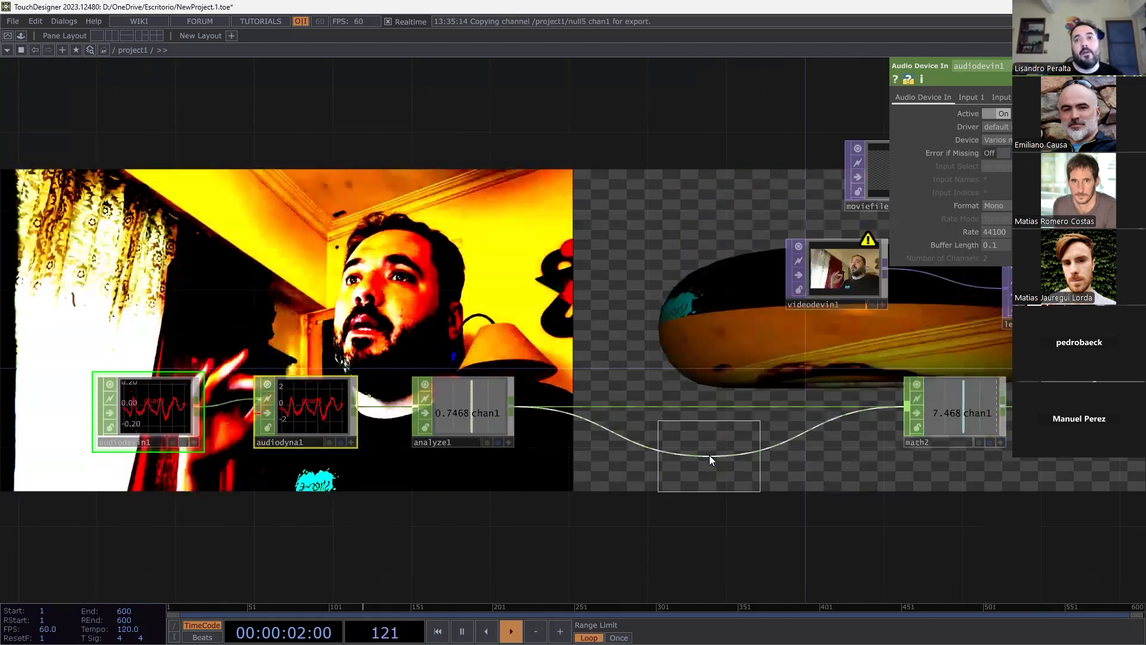
left_click(687, 407)
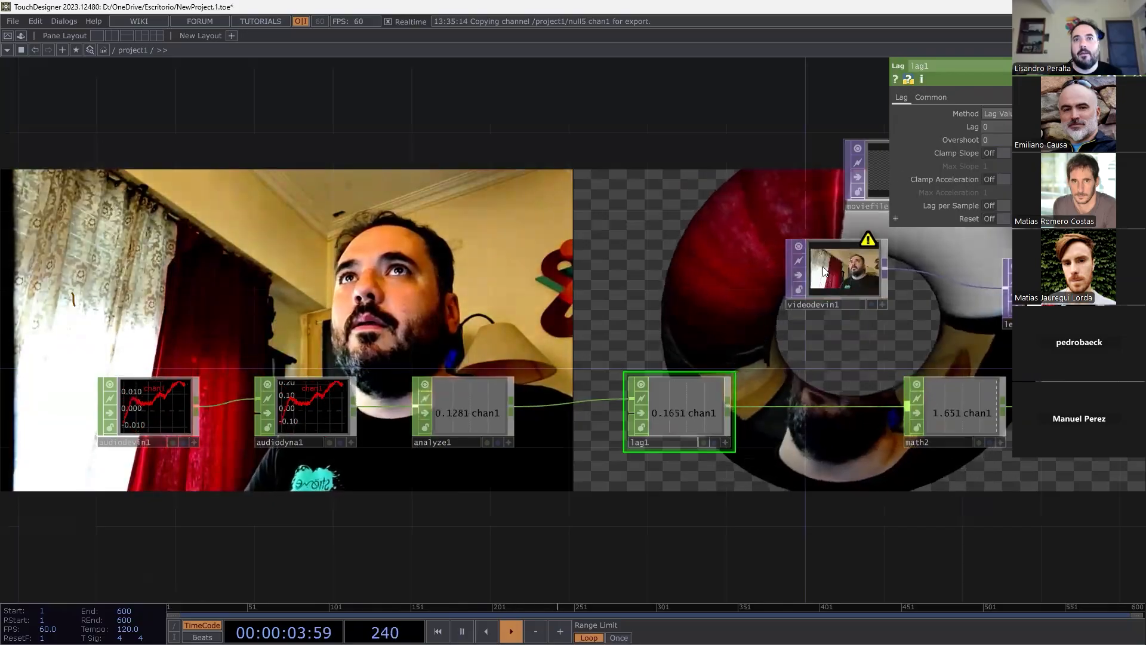
Turn off the display of level1 in the network background.
scroll(576, 314, "down", 5)
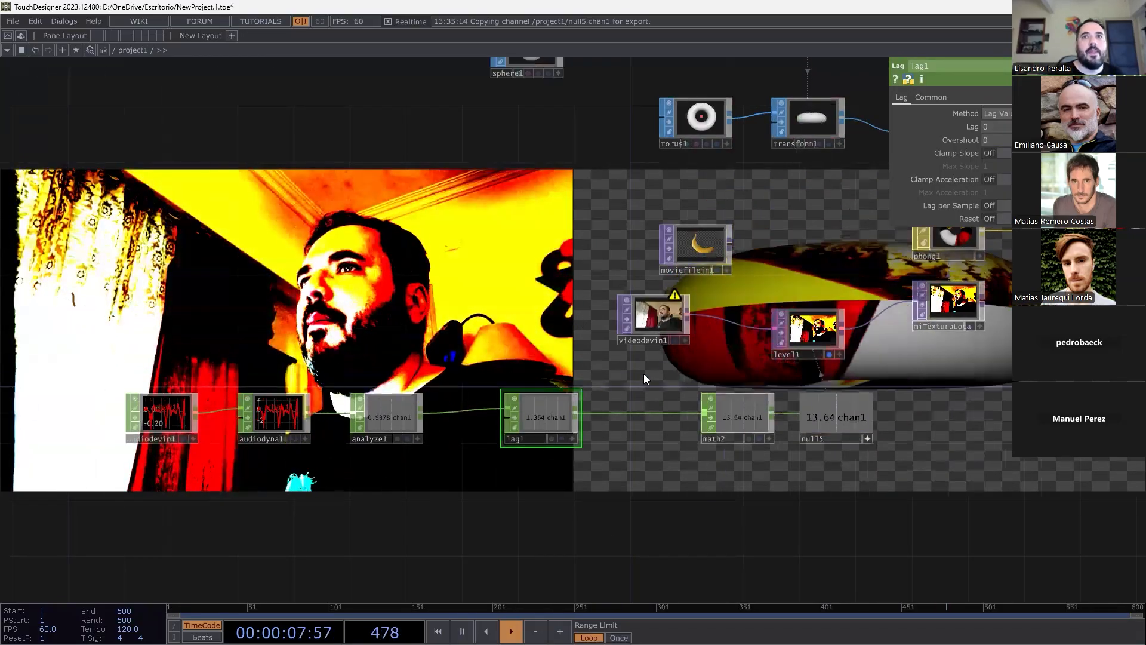
left_click(830, 353)
left_click_drag(410, 275, 389, 384)
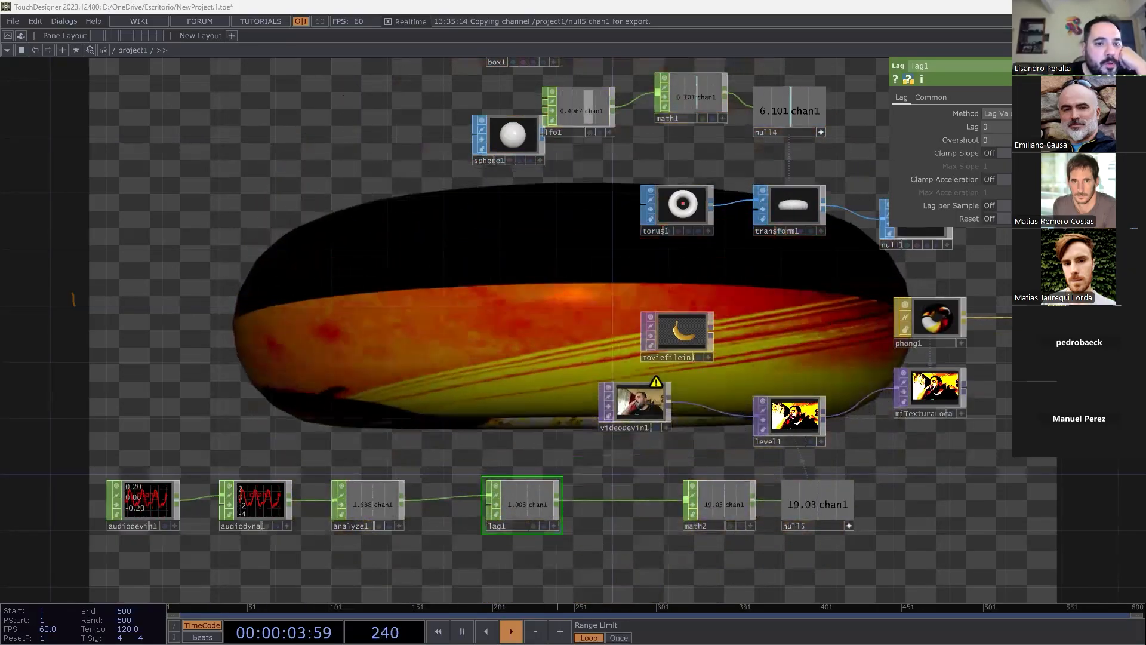
left_click_drag(388, 305, 403, 221)
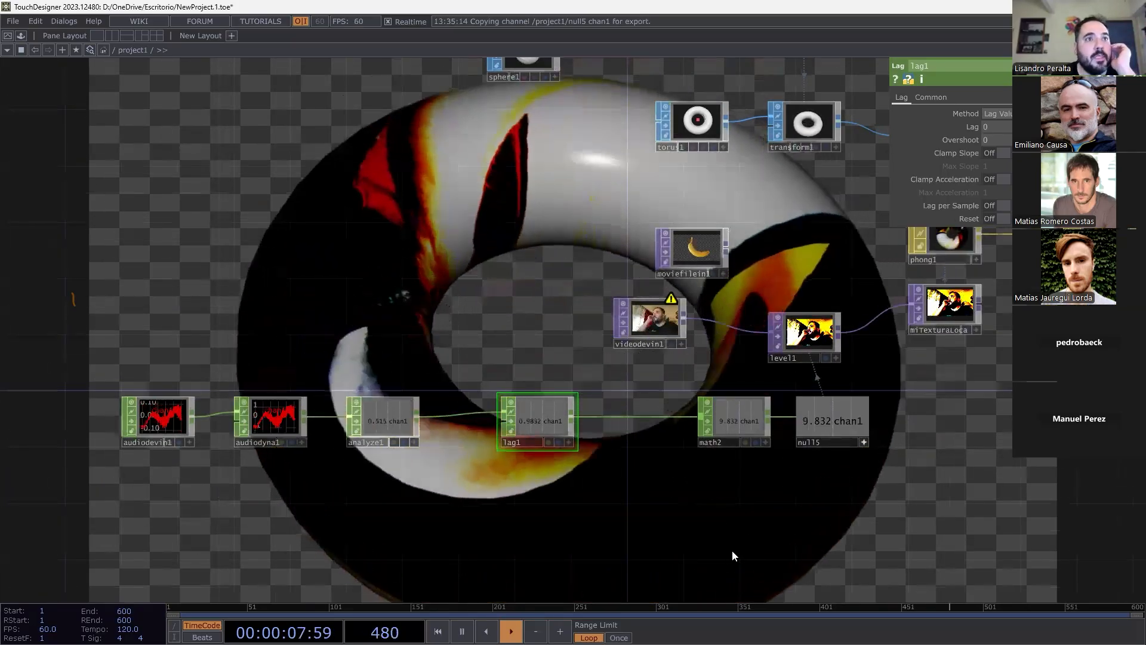
Delete the five audio chain operators from audiodevin1 through math2.
right_click_drag(660, 506, 614, 553)
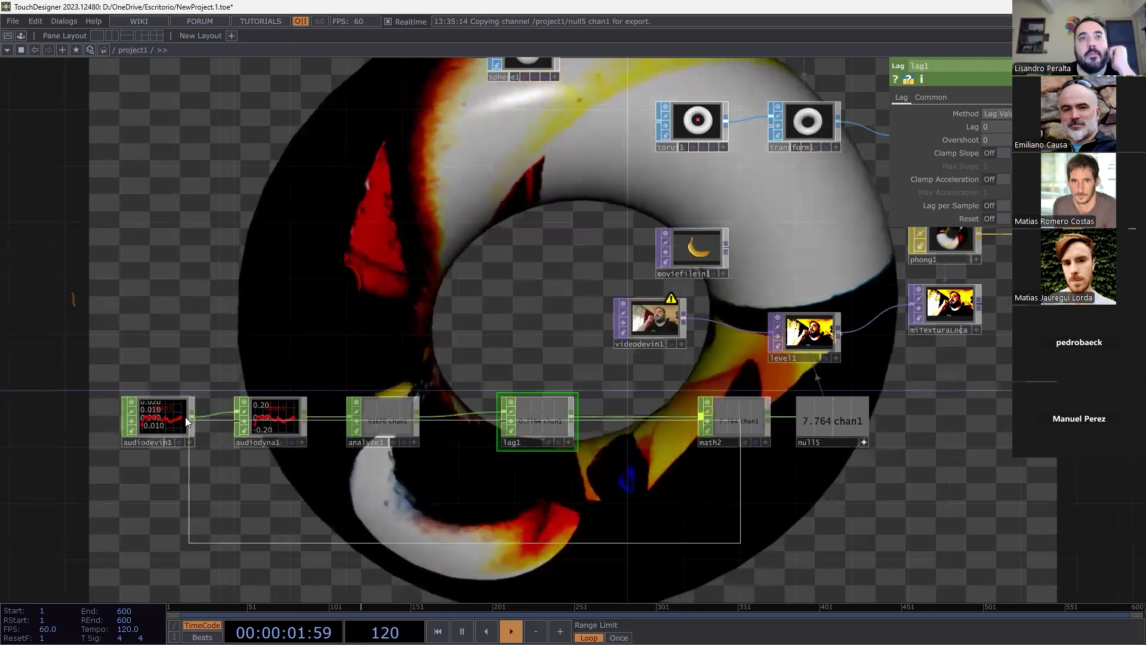
right_click_drag(185, 417, 87, 364)
key("Delete")
Create a Constant TOP below videodevin1 and connect its output to miTexturaLoca.
left_click_drag(648, 425, 304, 491)
key("Tab")
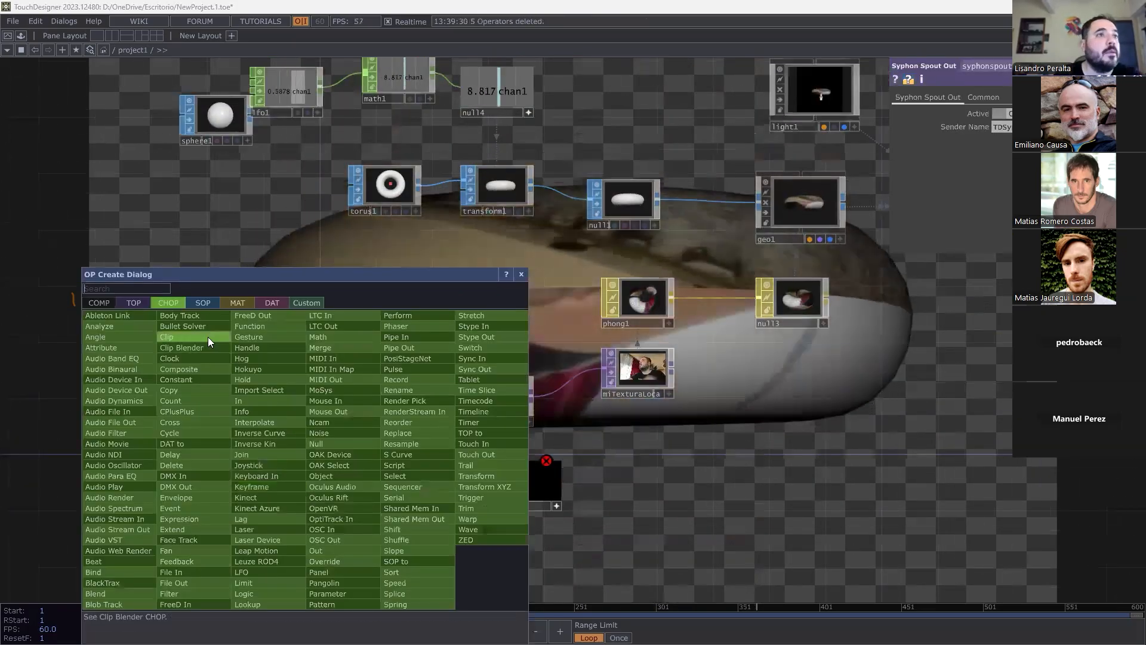
left_click(138, 305)
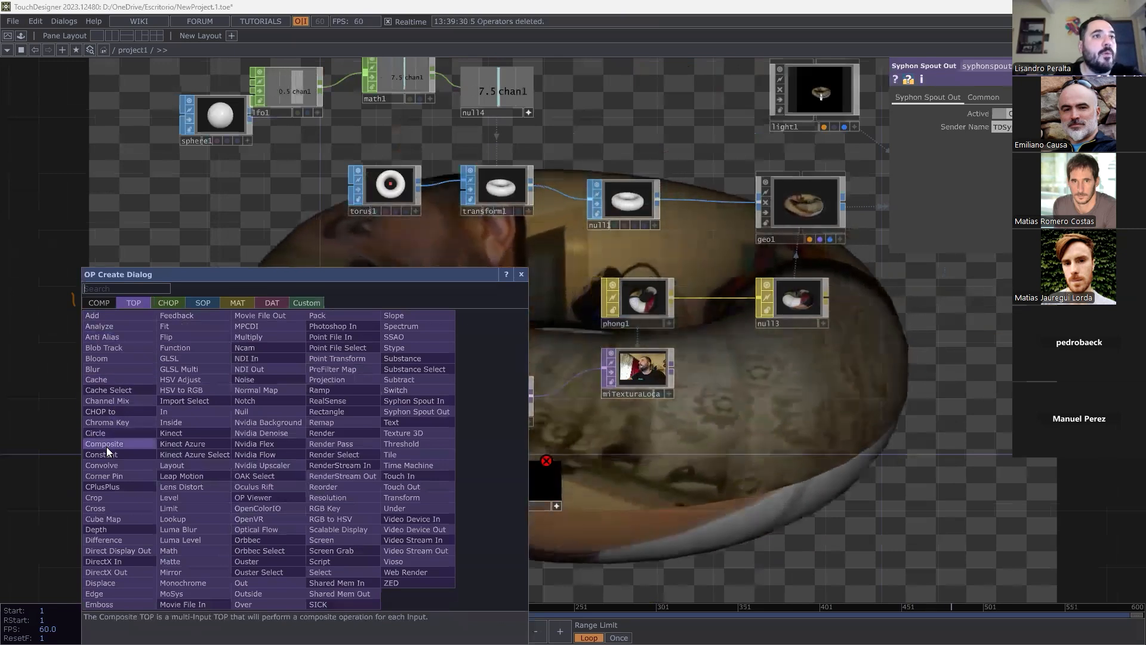
left_click(106, 454)
left_click(406, 507)
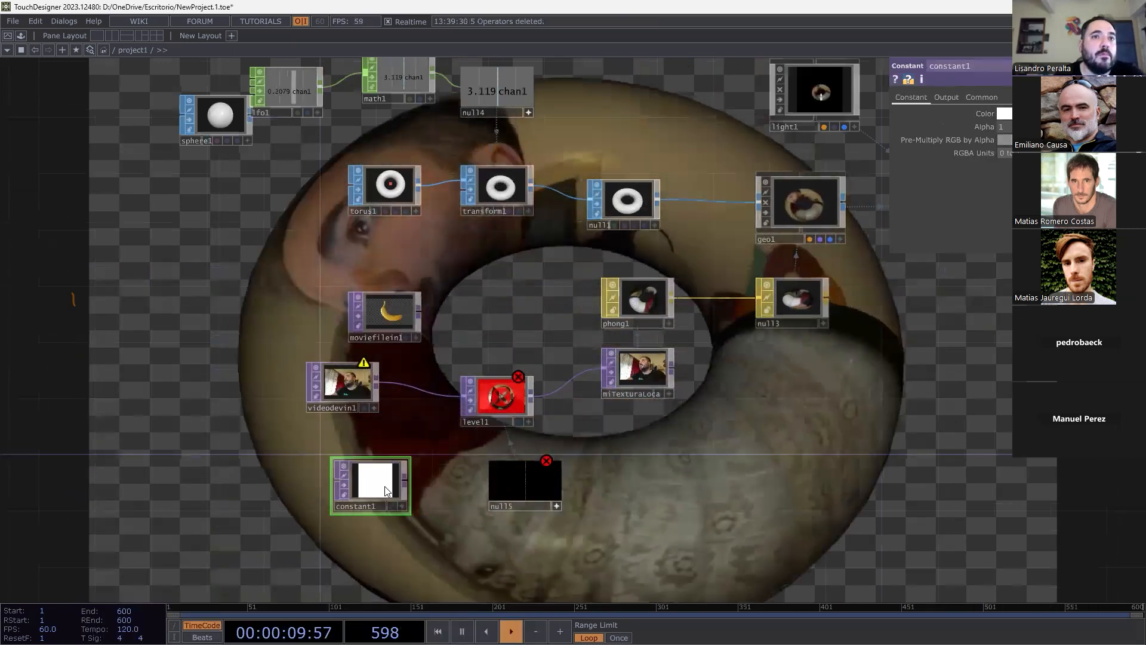
left_click_drag(404, 477, 537, 399)
Delete level1 and videodevin1, and move constant1 up into their place beside miTexturaLoca.
left_click(515, 398)
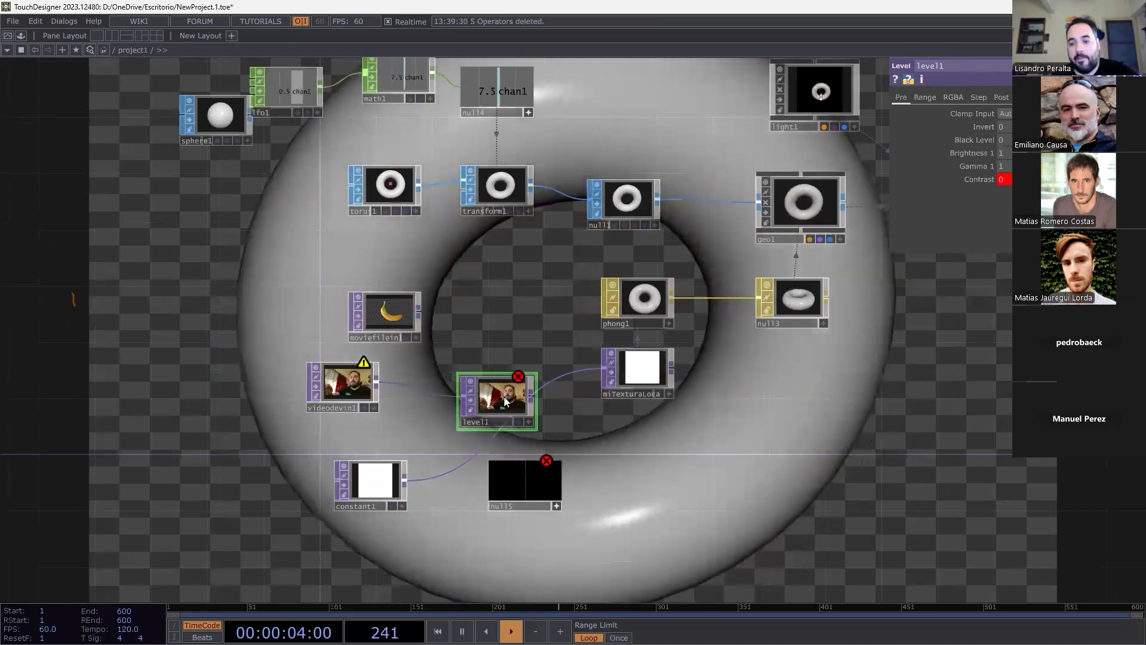
key("Delete")
left_click_drag(378, 482, 448, 385)
key("Delete")
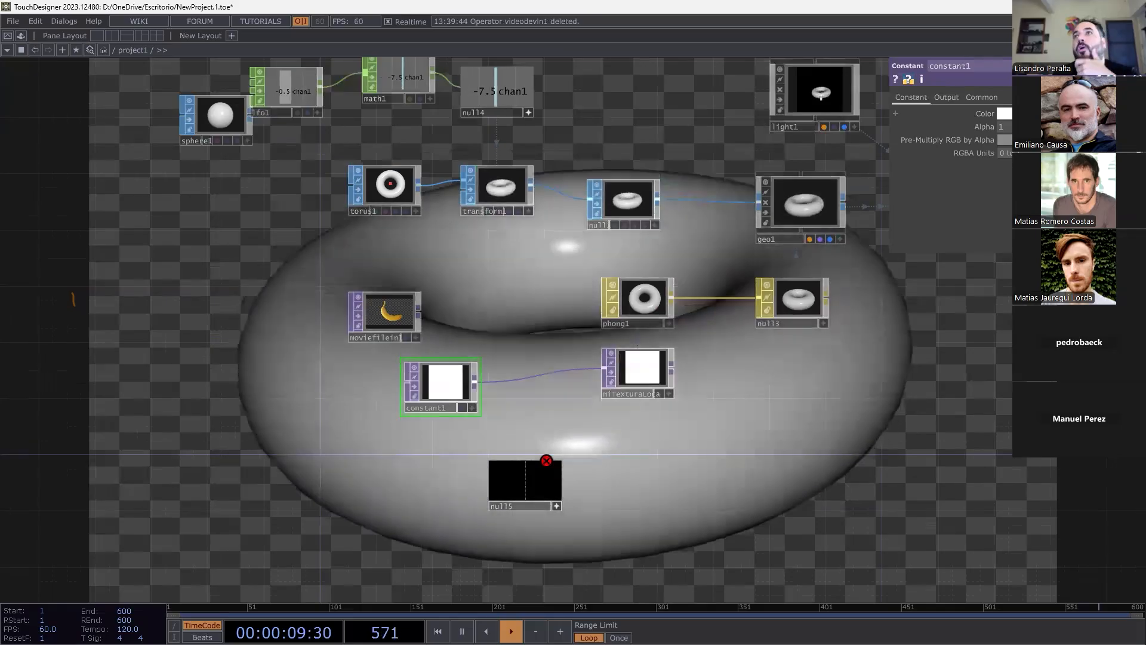
Try darkening the color of constant1 to black and bringing it back to white.
left_click_drag(1134, 126, 995, 141)
left_click(1005, 113)
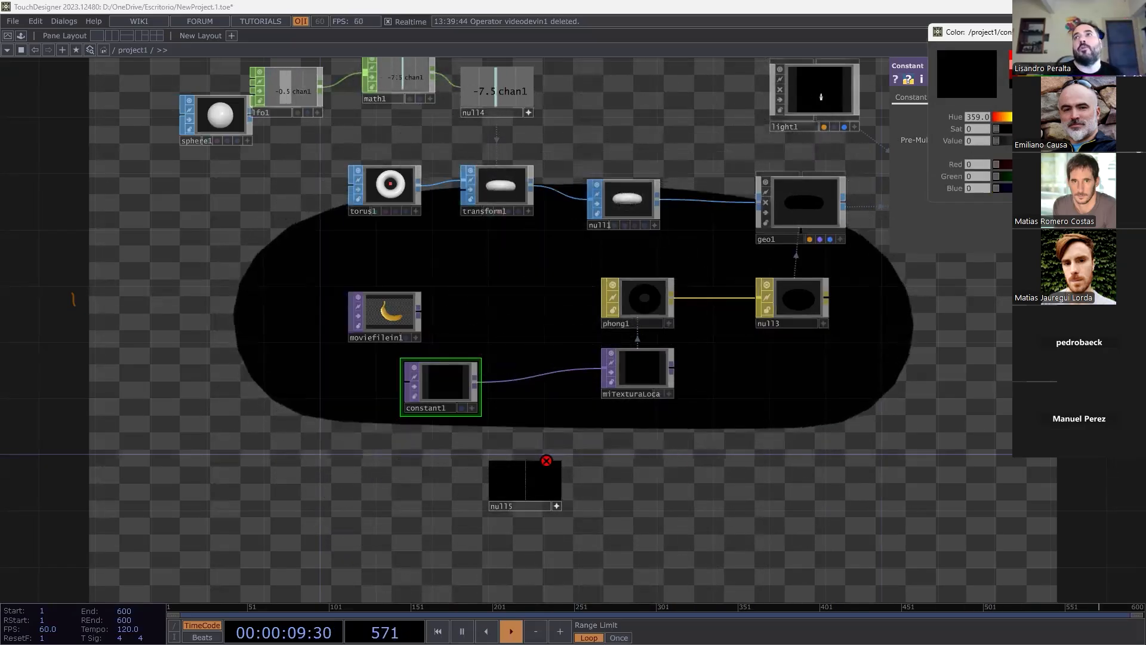
left_click_drag(996, 141, 1122, 141)
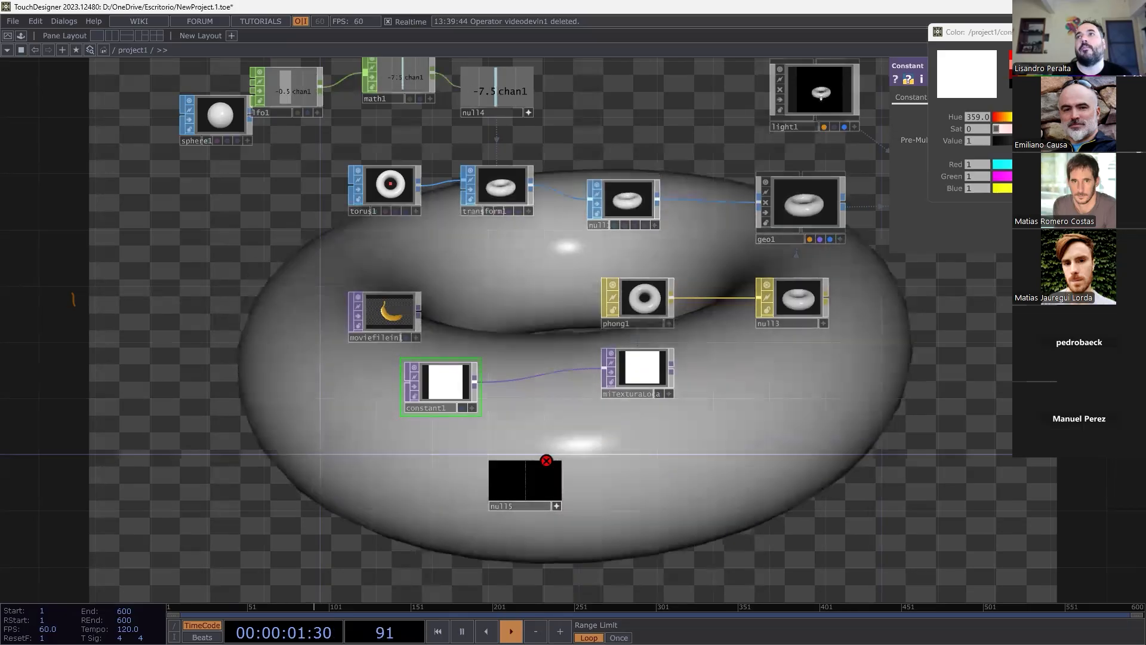
Delete the leftover null5 operator below constant1.
left_click(520, 508)
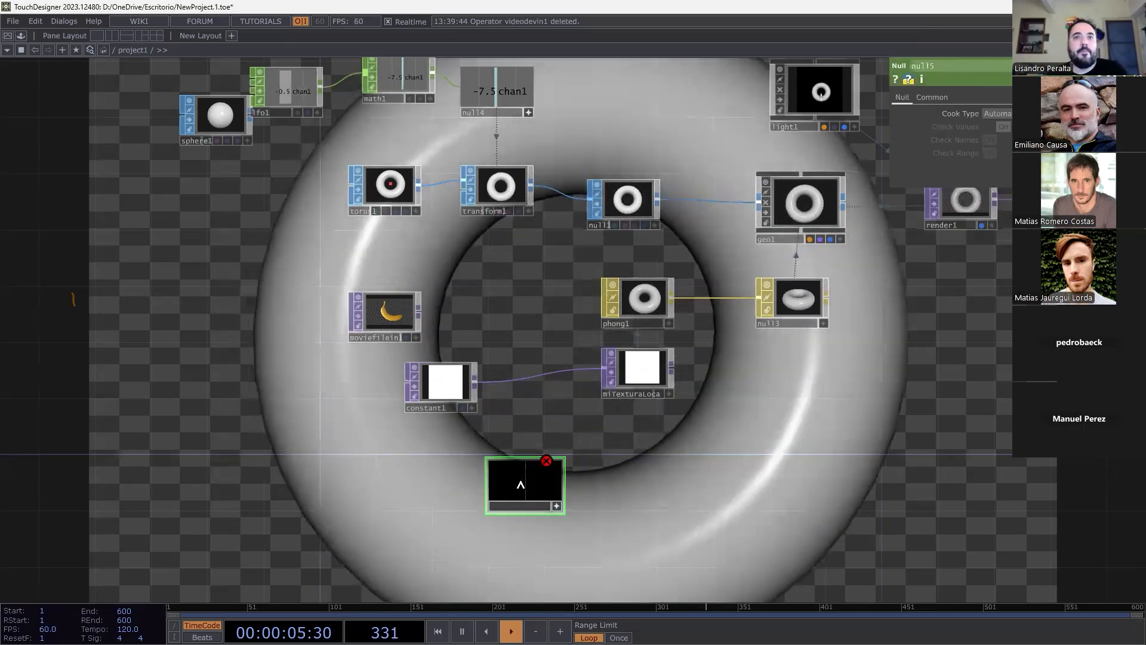
left_click(522, 484)
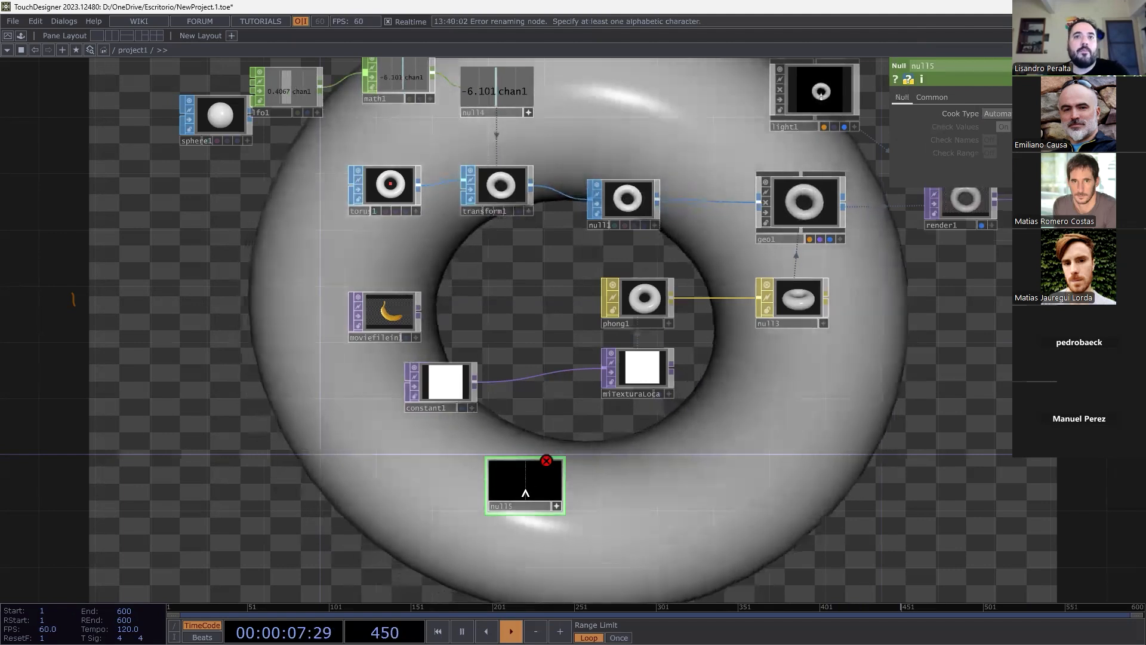
key("Delete")
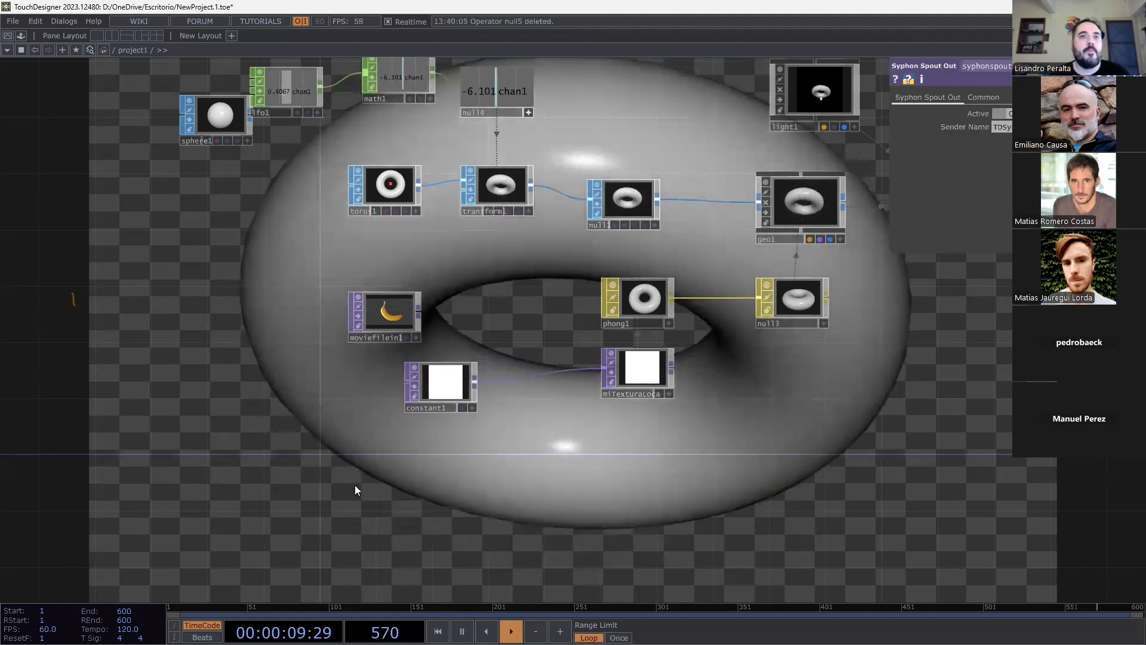
Create a Button COMP in the empty area below constant1.
key("Tab")
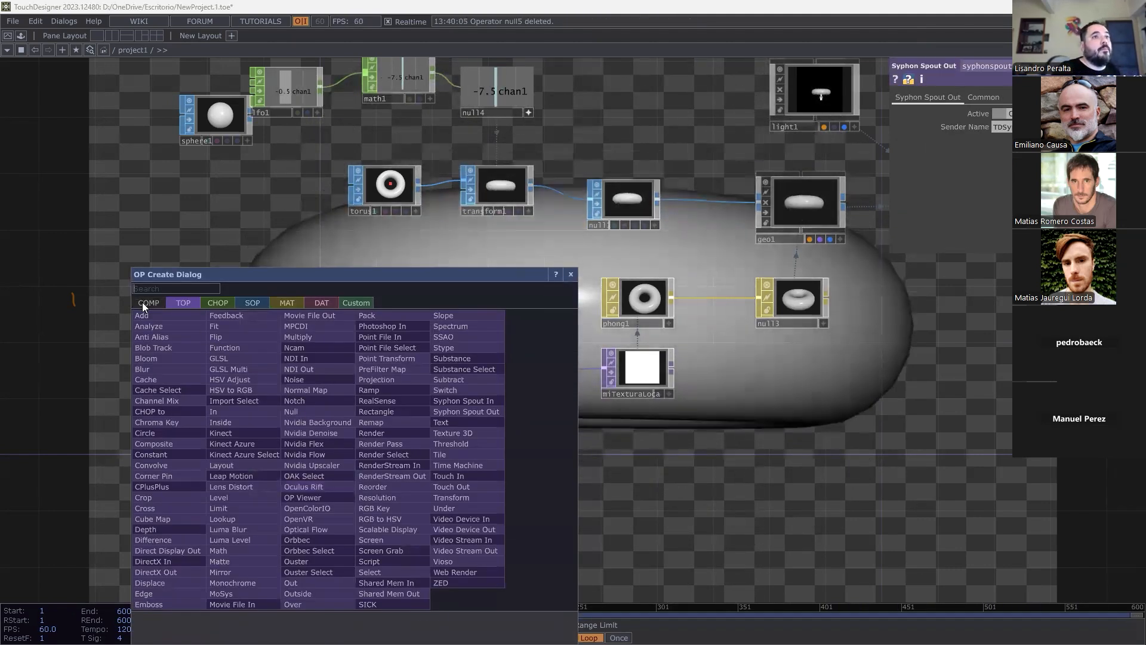
left_click(149, 303)
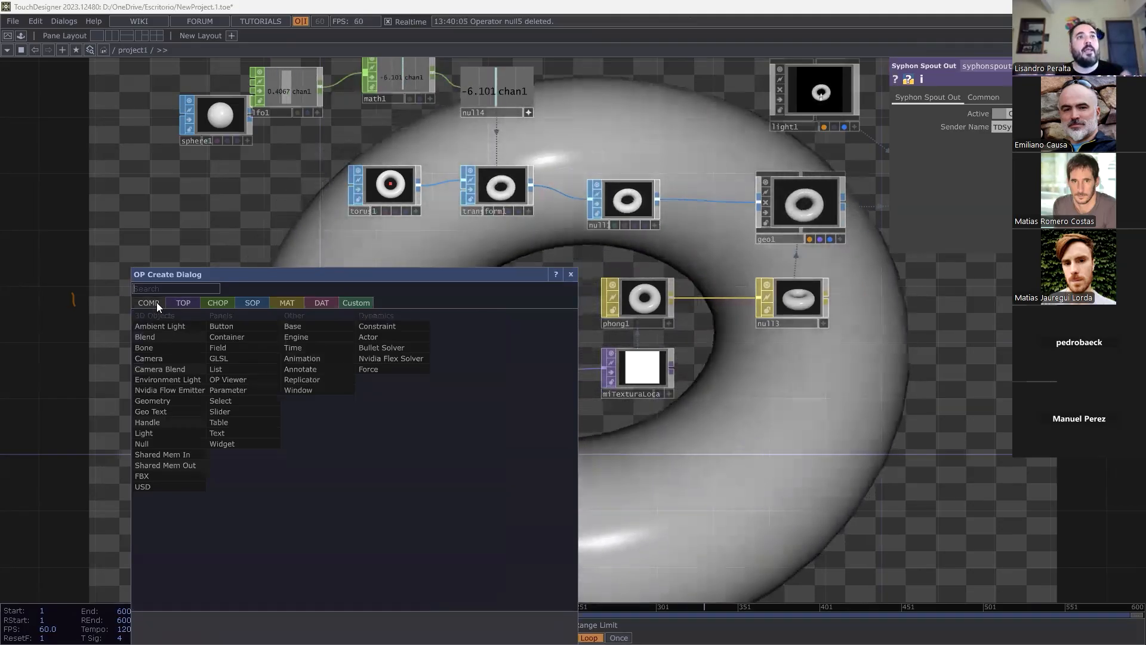
left_click(224, 326)
left_click(353, 475)
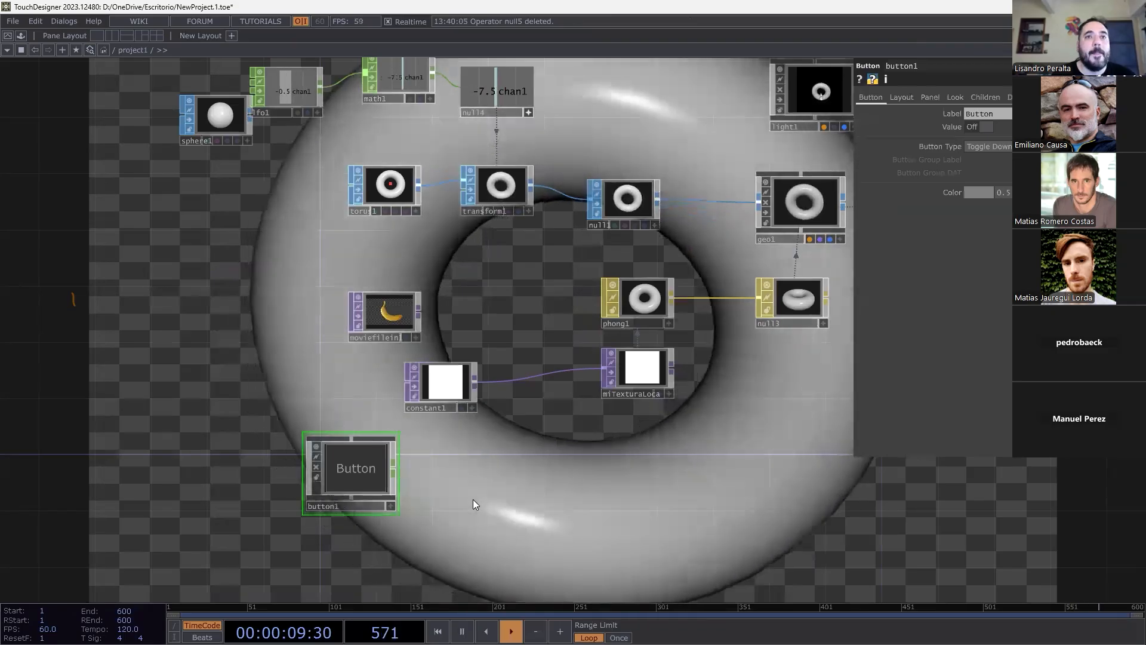
Look at the network inside button1 and return to the project level.
left_click_drag(350, 479, 280, 477)
key("i")
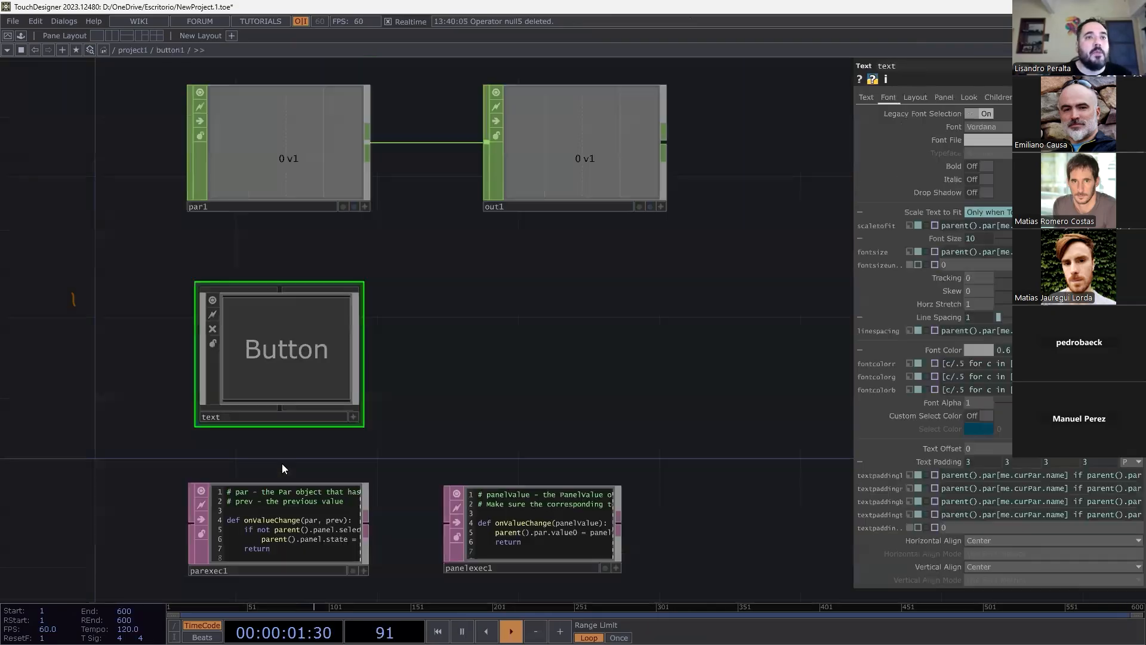
scroll(416, 385, "down", 6)
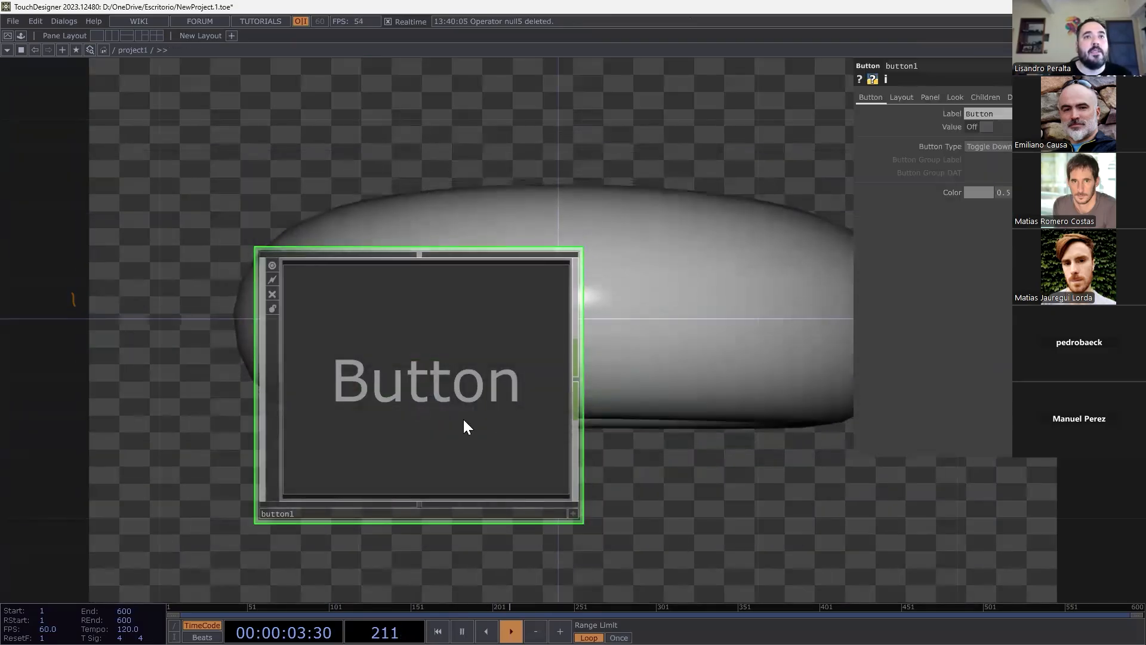
scroll(561, 447, "down", 3)
scroll(562, 447, "down", 3)
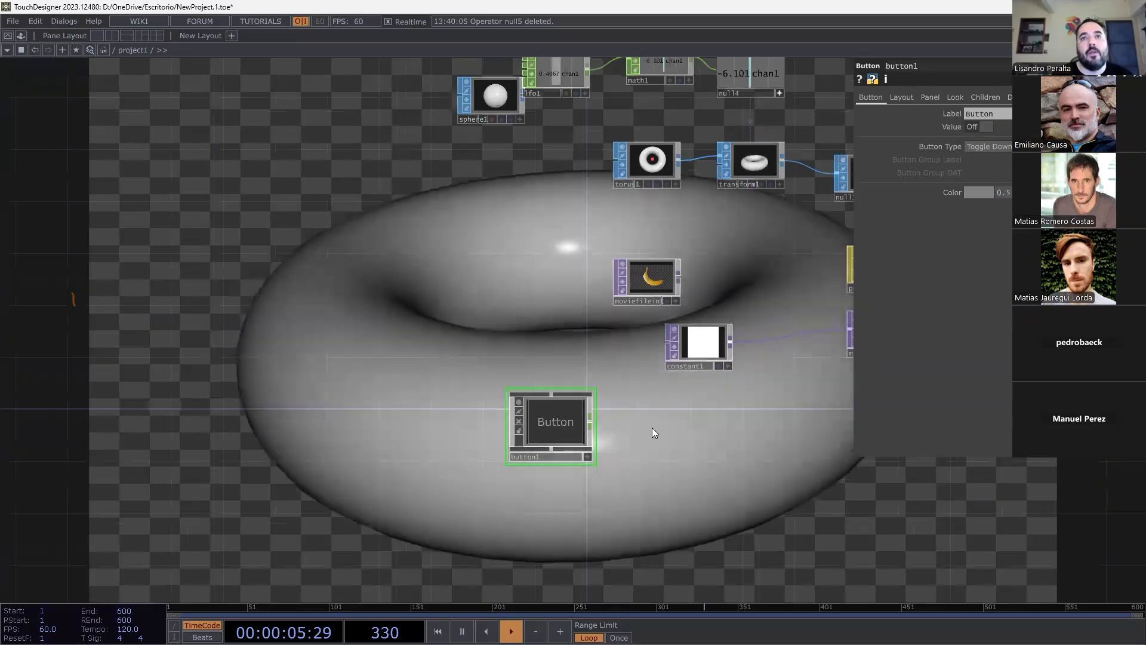
Test toggling button1 on and off in its active viewer, and review its Button Type options.
scroll(651, 427, "up", 2)
left_click_drag(596, 462, 526, 470)
left_click(492, 477)
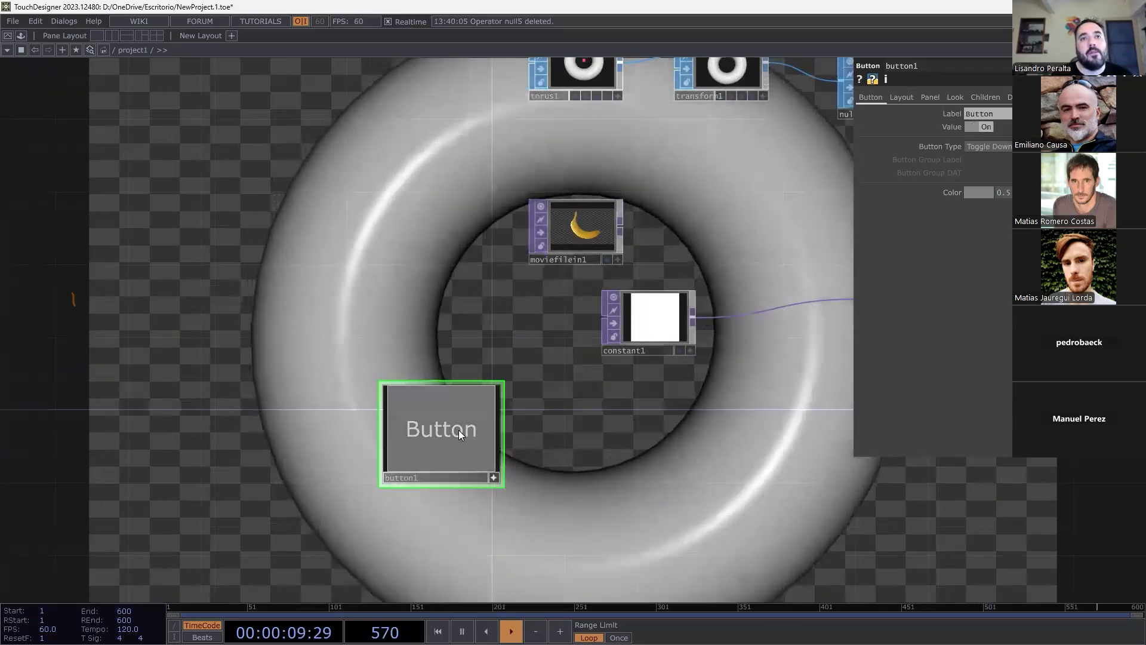
left_click(458, 430)
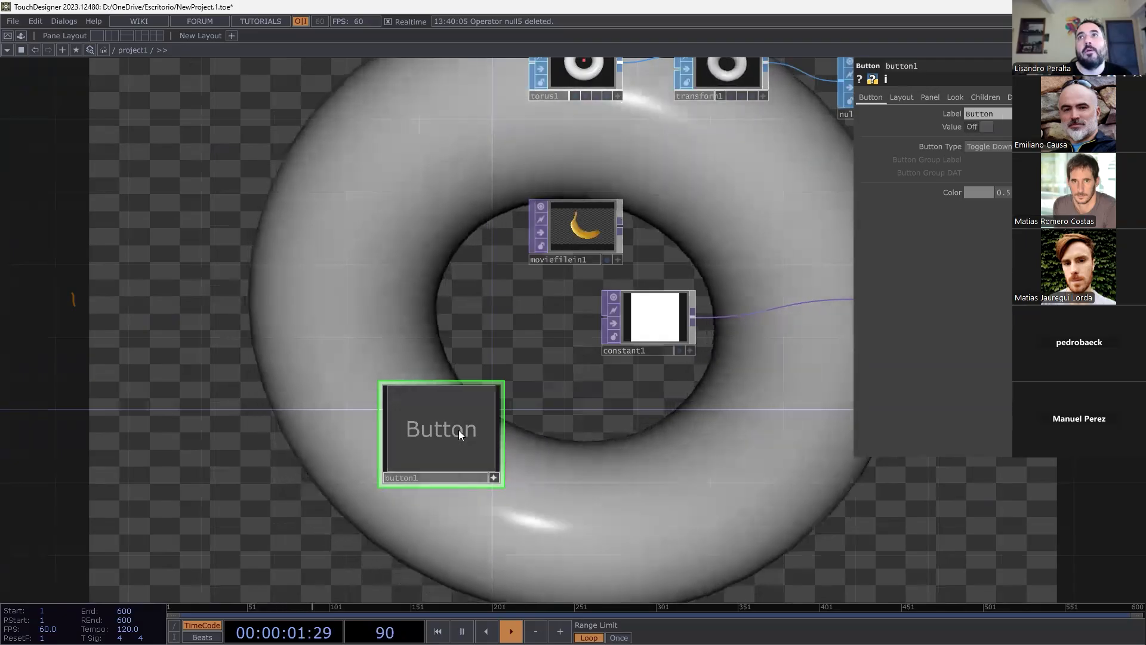
left_click(459, 430)
left_click(995, 148)
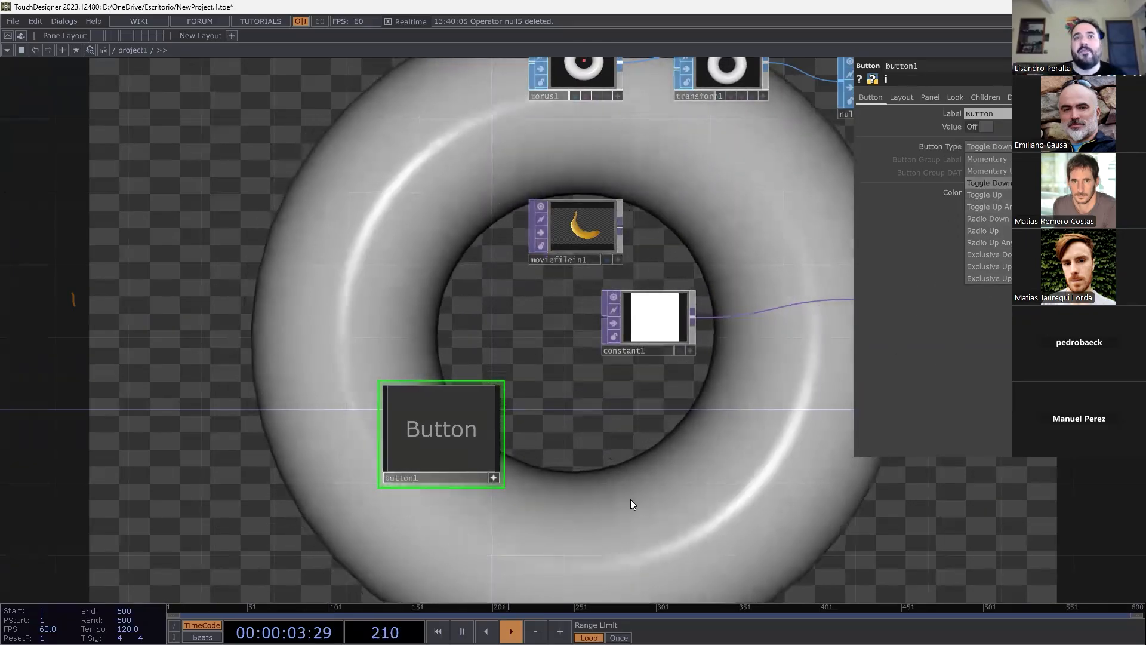
left_click(495, 476)
Move button1 farther from constant1 and connect its output to a new Null CHOP placed below constant1.
left_click_drag(558, 454, 406, 464)
left_click_drag(293, 493, 148, 493)
middle_click(191, 442)
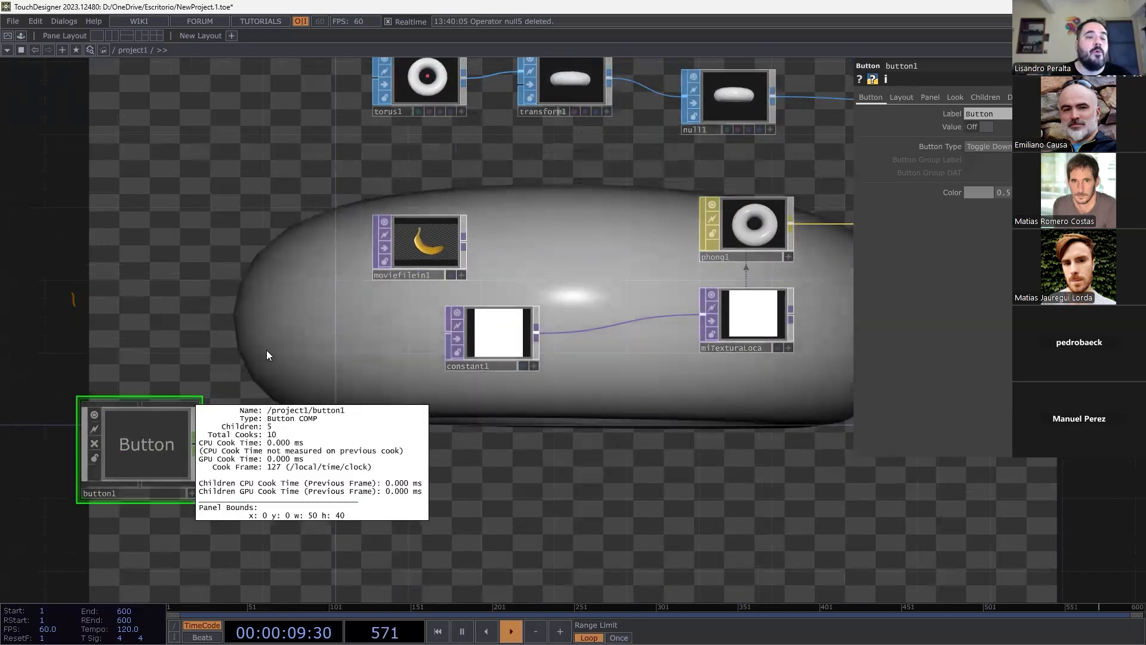
key("Tab")
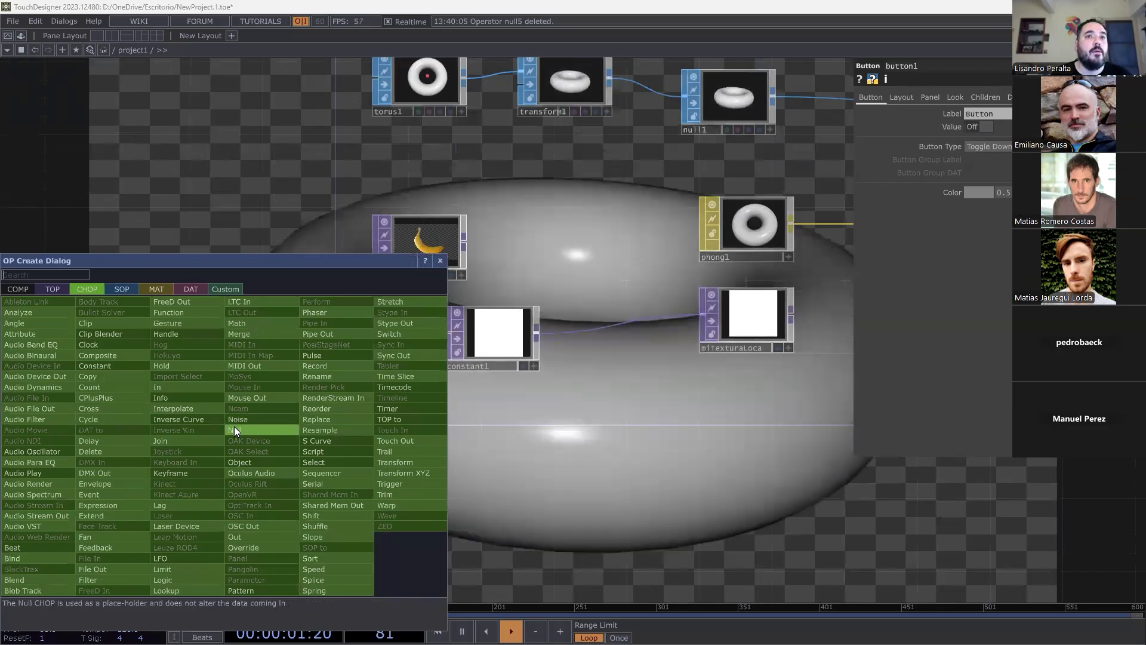
left_click(234, 429)
left_click(495, 451)
Link the v1 channel of null5 to the Alpha parameter of constant1.
left_click(500, 334)
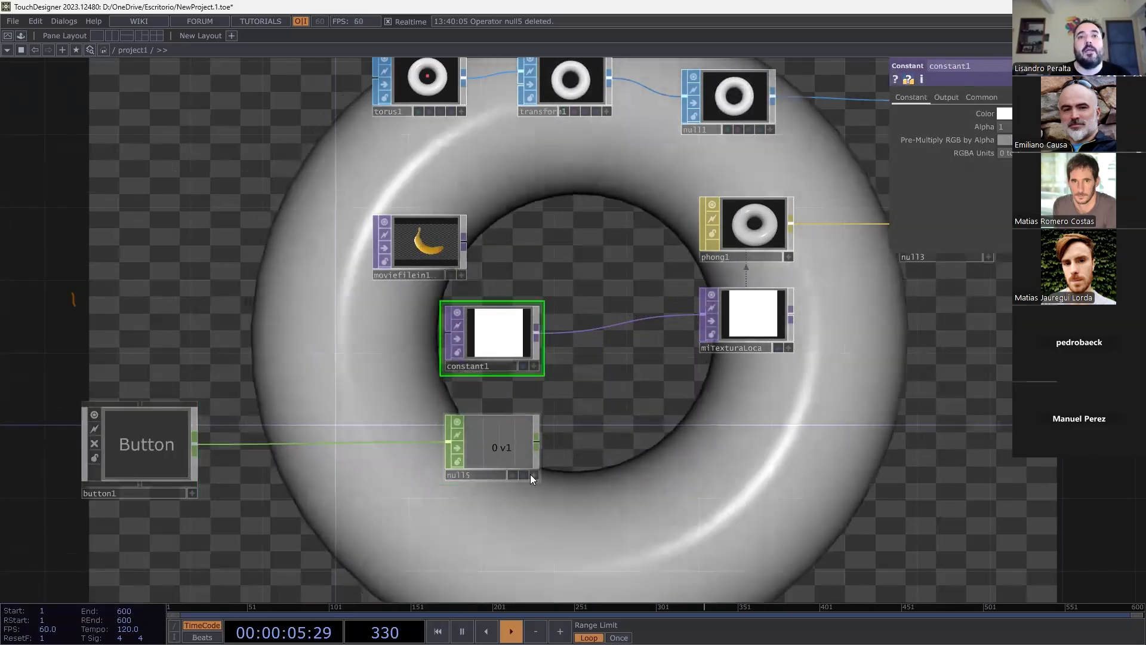
left_click(532, 474)
left_click_drag(499, 456, 998, 127)
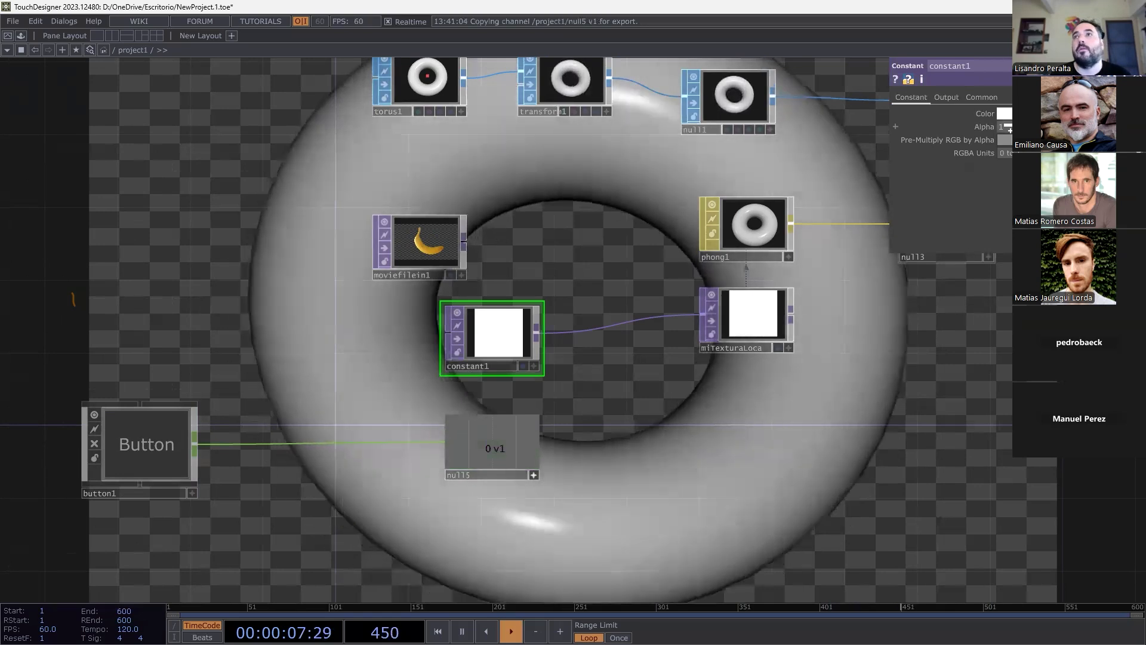
left_click(987, 263)
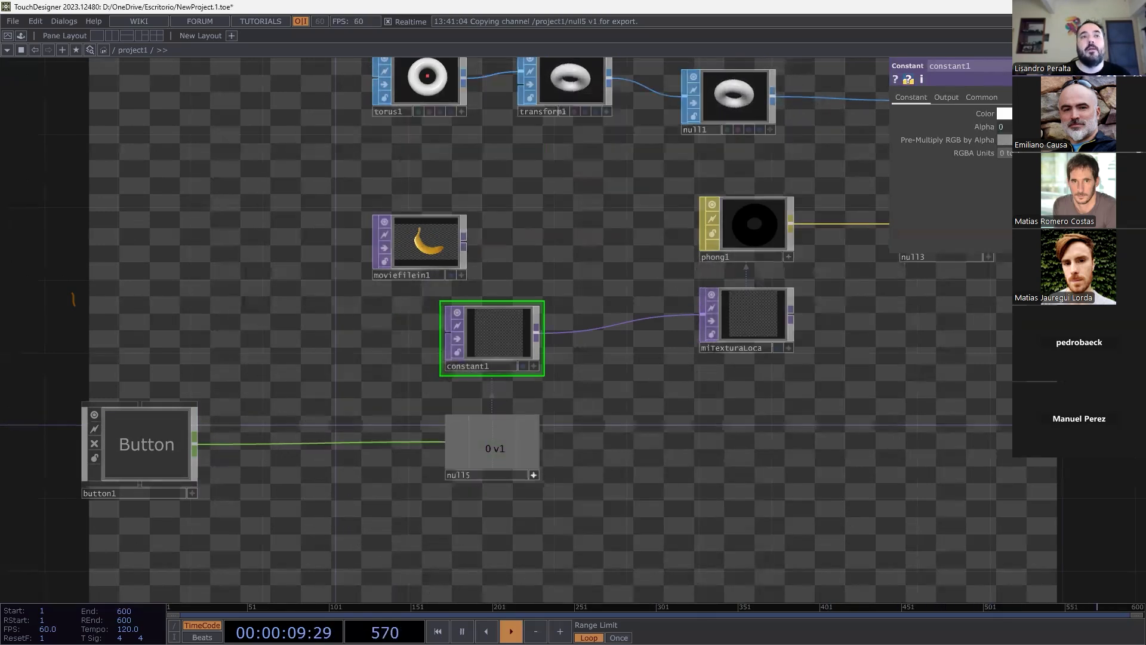
Test toggling button1 on and off to see how it affects the torus texture's alpha.
left_click(192, 493)
left_click(152, 448)
left_click(153, 448)
left_click(153, 448)
double_click(152, 448)
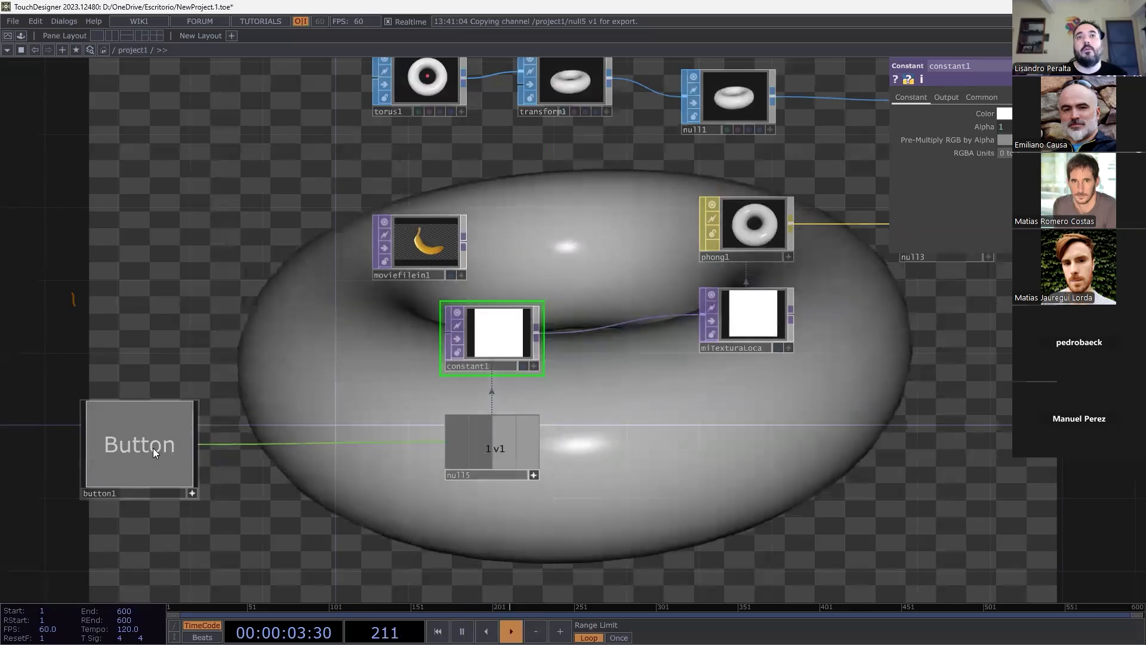
Set button1's Button Type to Momentary and try it in the button's viewer.
left_click(136, 490)
left_click(989, 146)
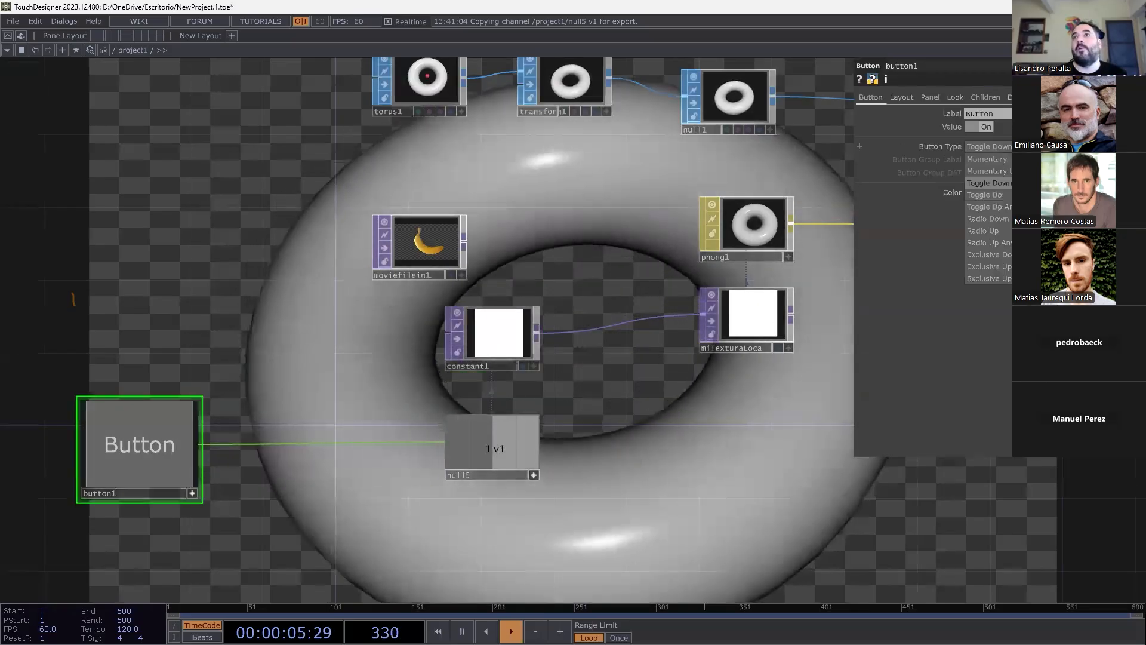
left_click(987, 159)
left_click(138, 465)
left_click(137, 466)
left_click(137, 465)
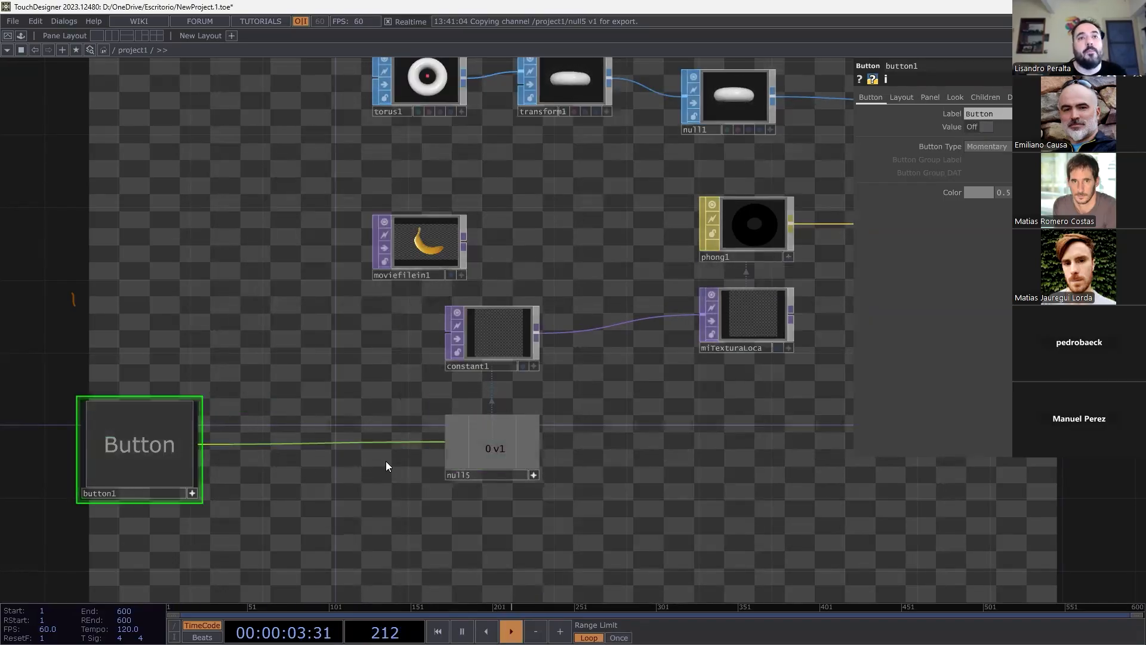
Insert a Lag CHOP on the wire between button1 and null5.
right_click(318, 441)
left_click(346, 426)
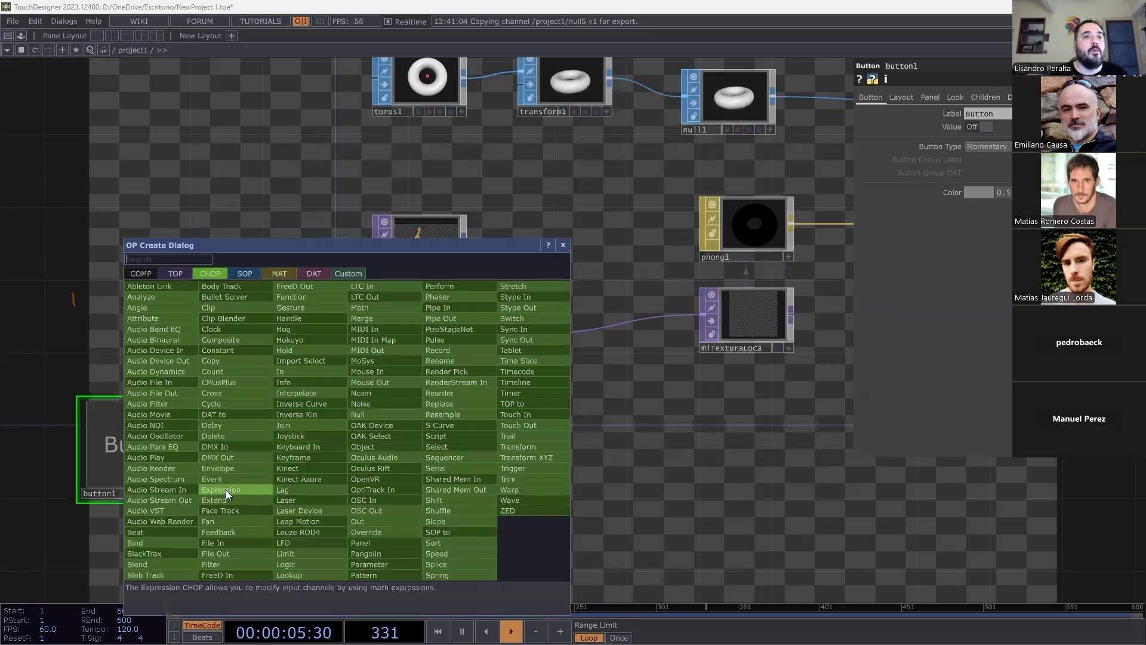
left_click(282, 489)
left_click(313, 446)
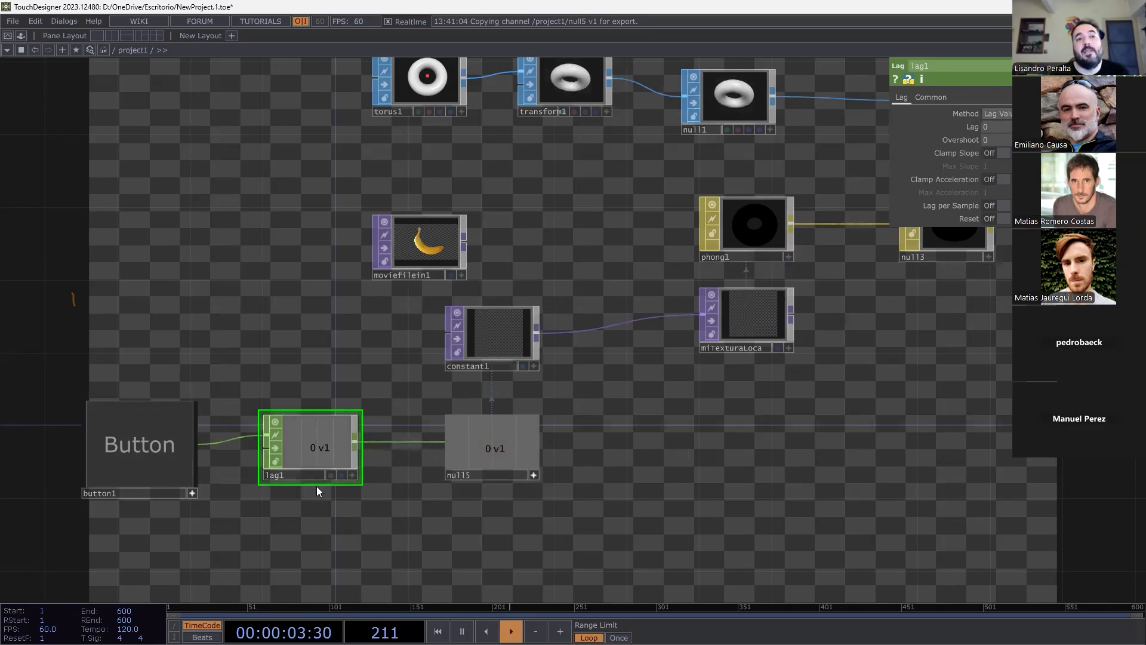
Test button1 repeatedly to check how the Lag CHOP smooths the torus fading in and out.
left_click(153, 472)
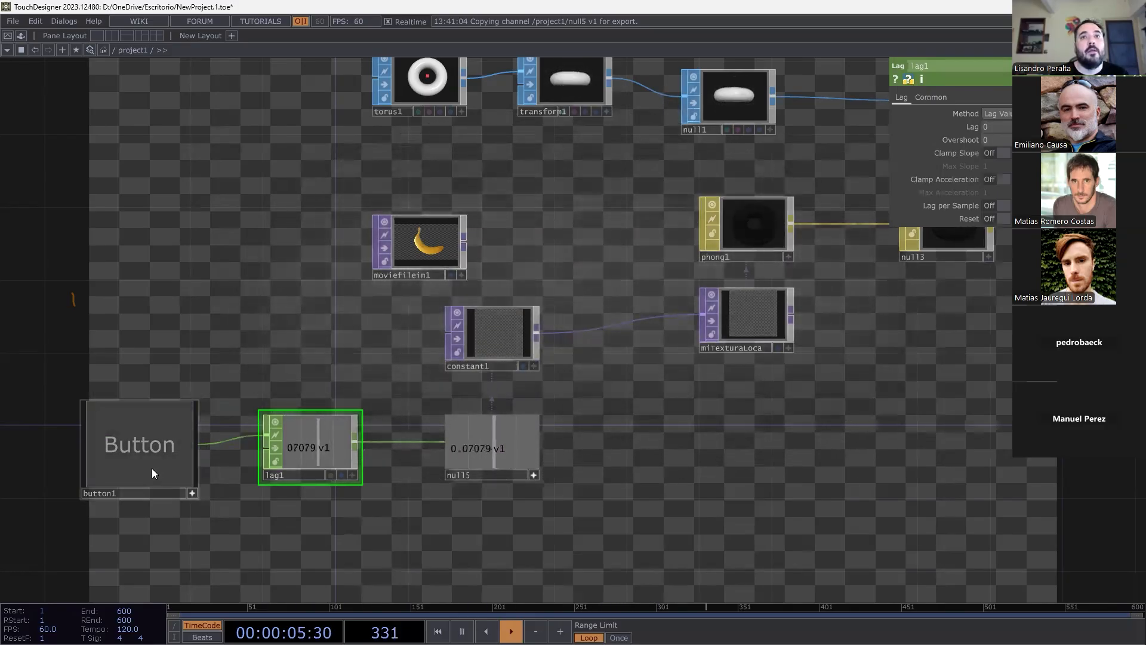
left_click(152, 467)
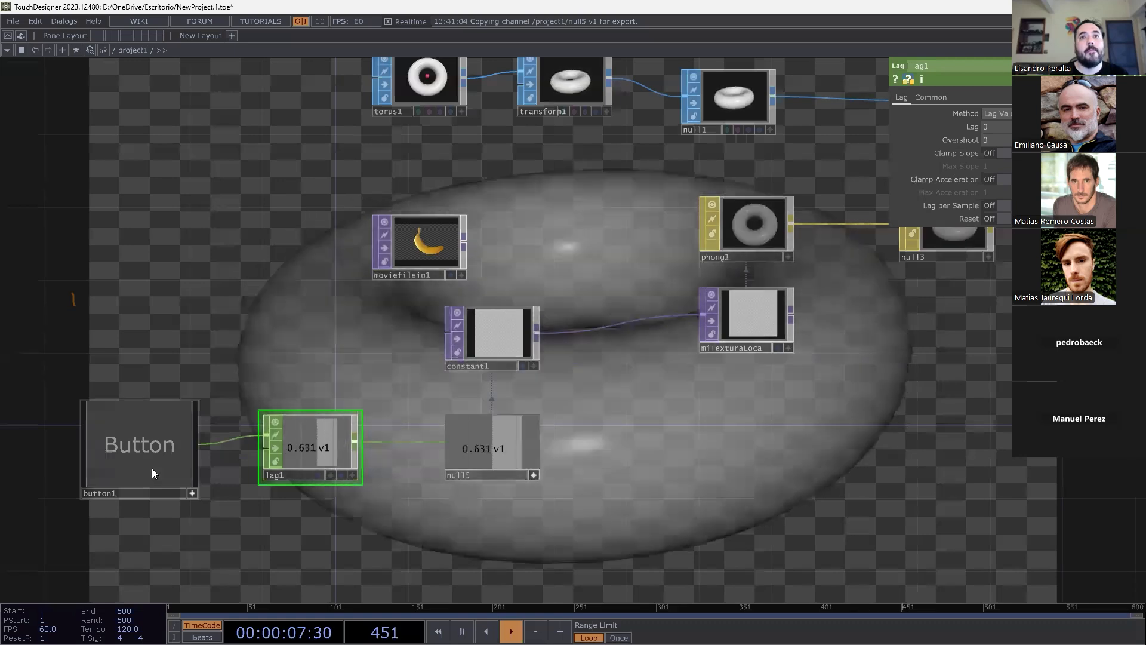
left_click(152, 468)
left_click(151, 468)
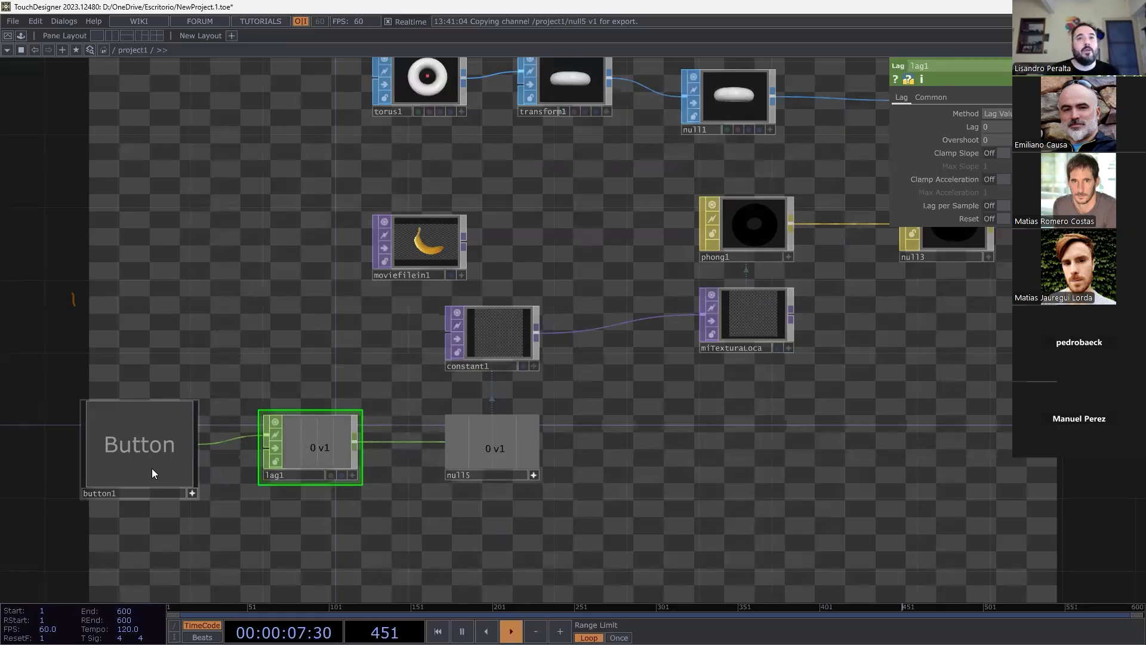
Create a Logic CHOP in the empty area below null5.
scroll(692, 497, "down", 3)
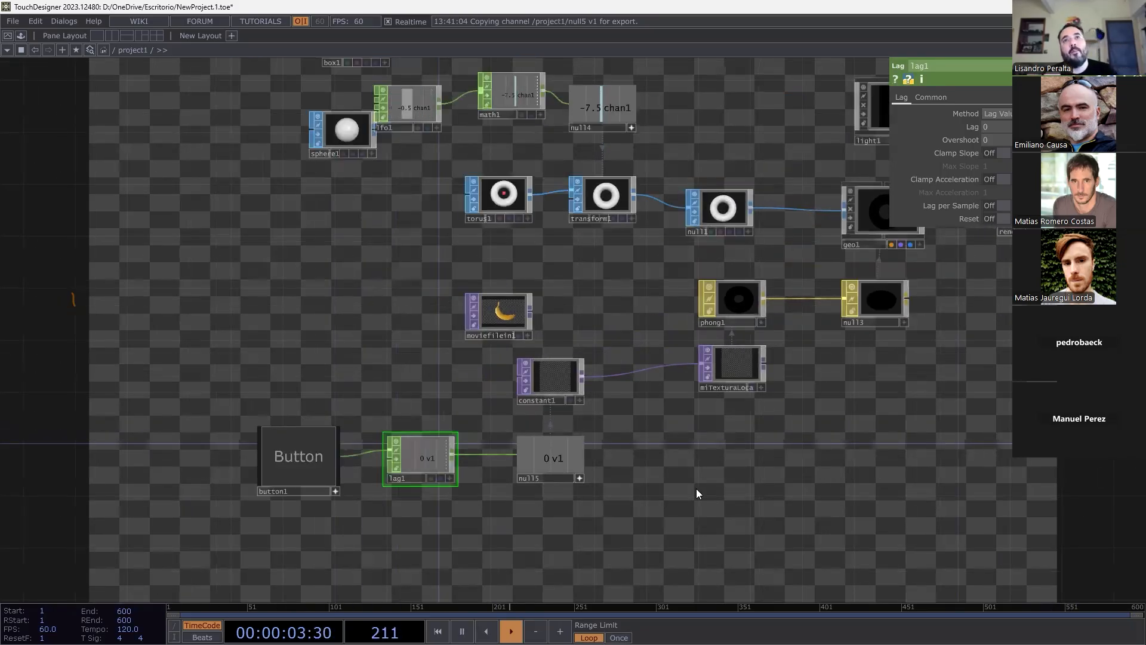
scroll(772, 488, "down", 3)
left_click_drag(725, 553, 462, 478)
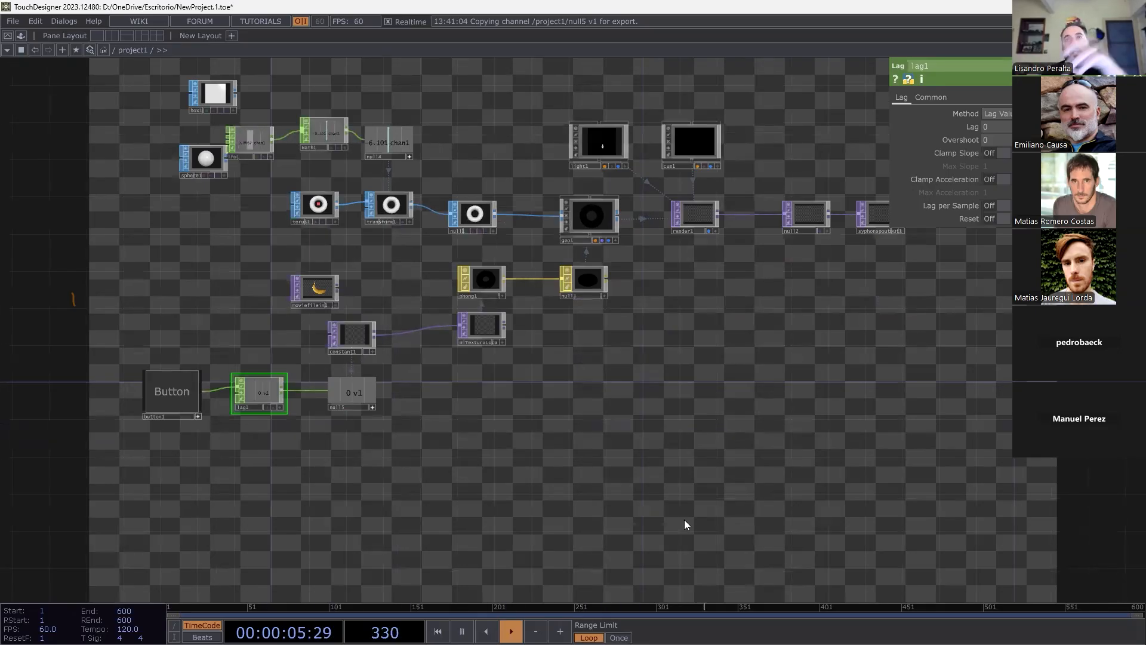
key("Tab")
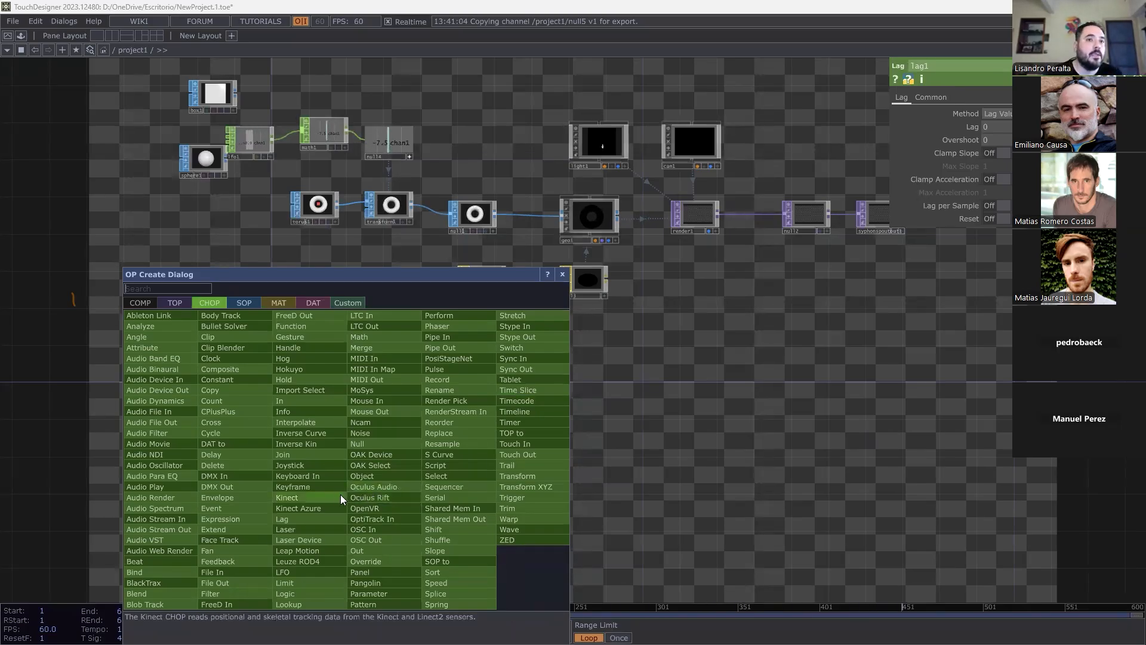
left_click(305, 592)
left_click(408, 447)
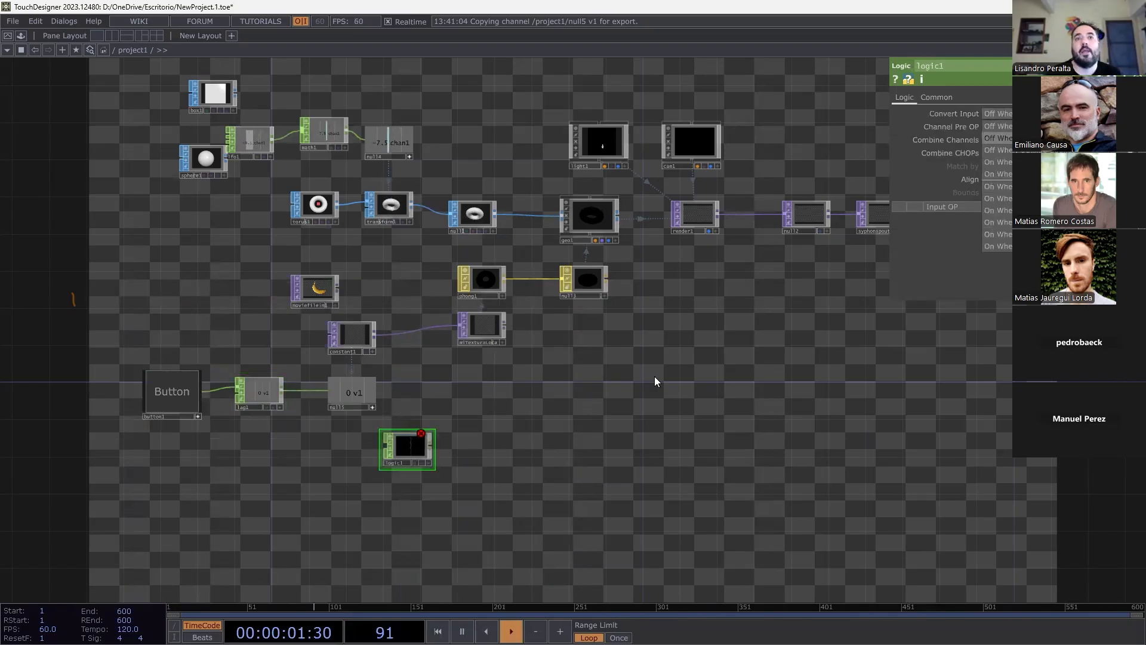
Create two Button COMPs, one above the other, in the empty area below lag1.
scroll(569, 432, "up", 4)
left_click_drag(652, 419, 1000, 353)
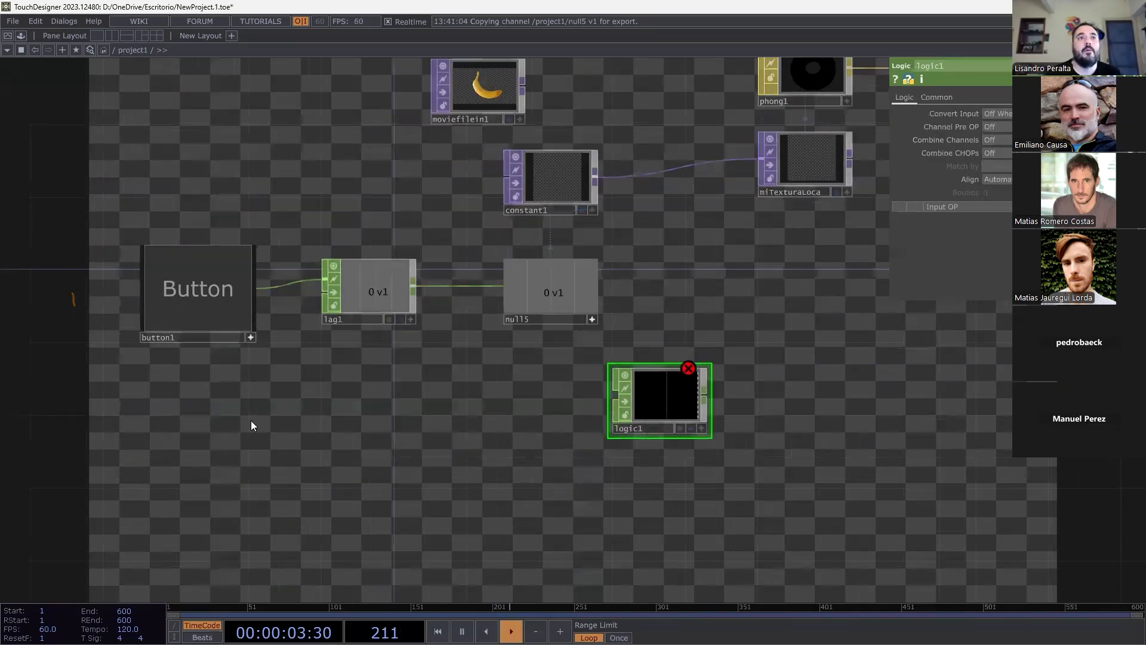
key("Tab")
left_click(29, 285)
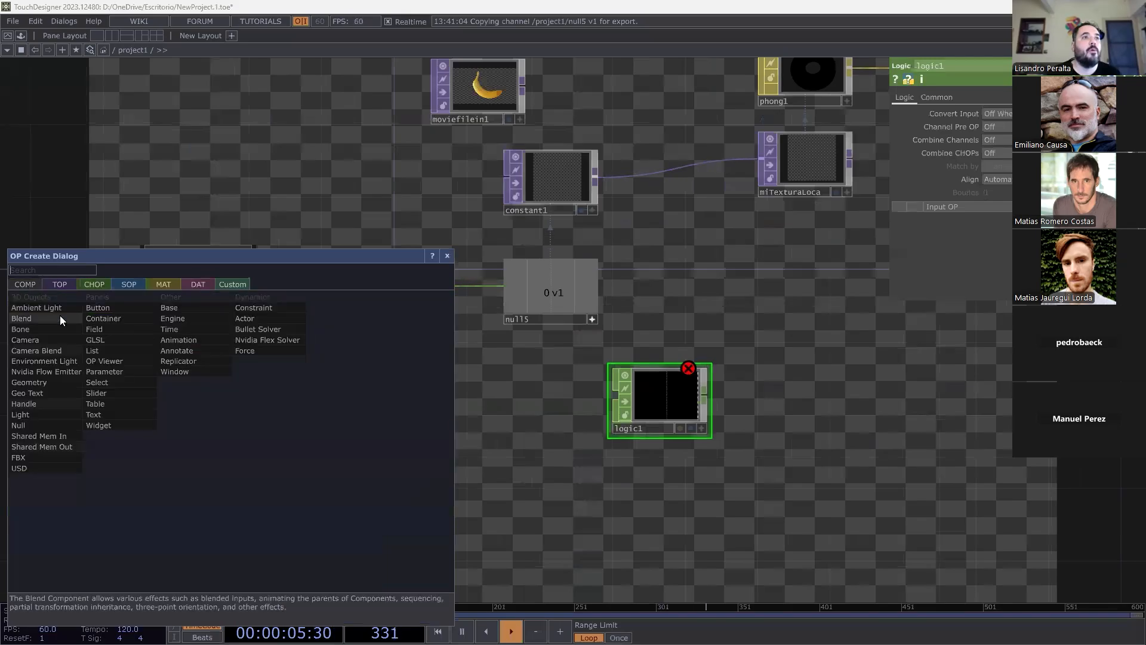
left_click(122, 306)
left_click(354, 419)
key("Tab")
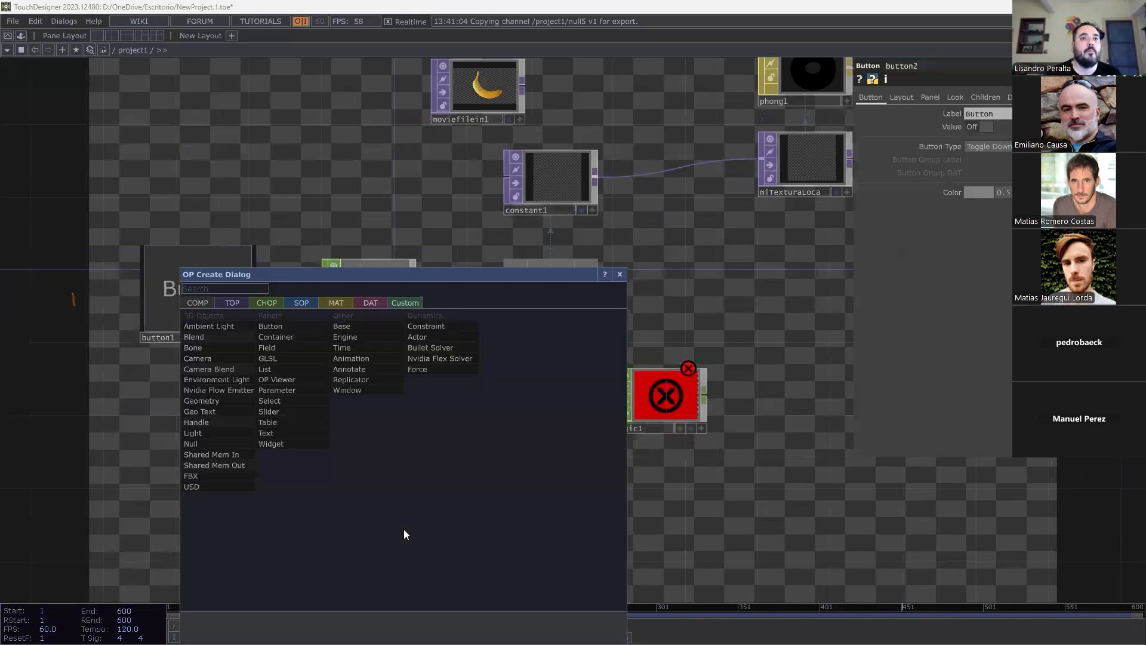
left_click(267, 327)
left_click(345, 541)
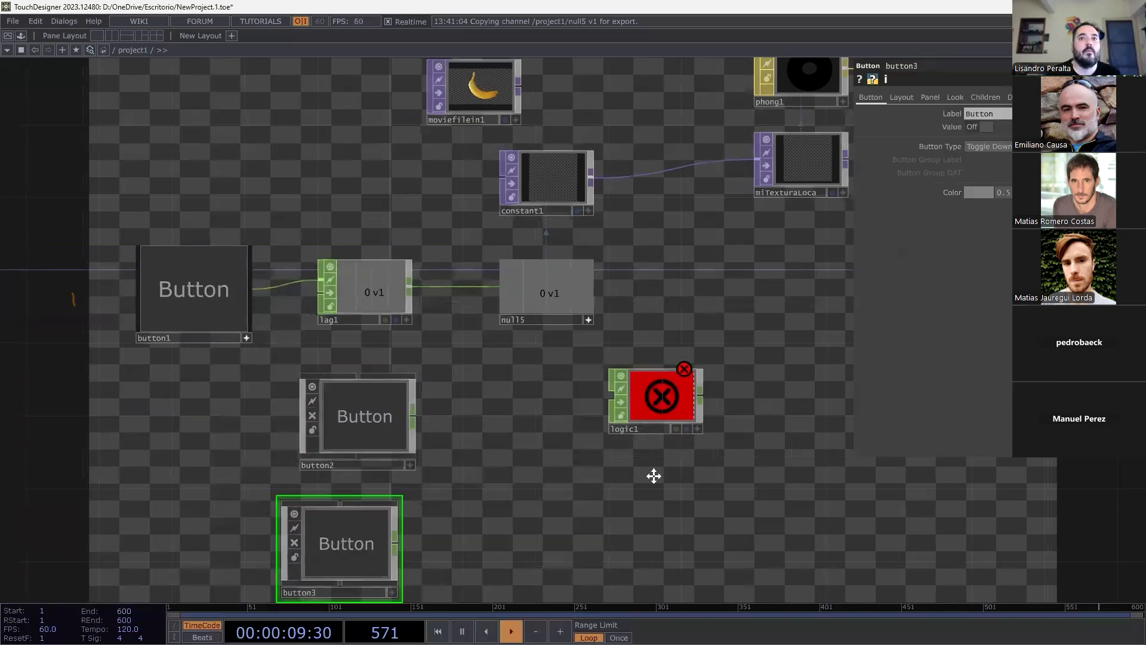
Reposition logic1 and connect the outputs of button2 and button3 to its input.
left_click_drag(652, 473, 567, 433)
left_click_drag(528, 385, 546, 457)
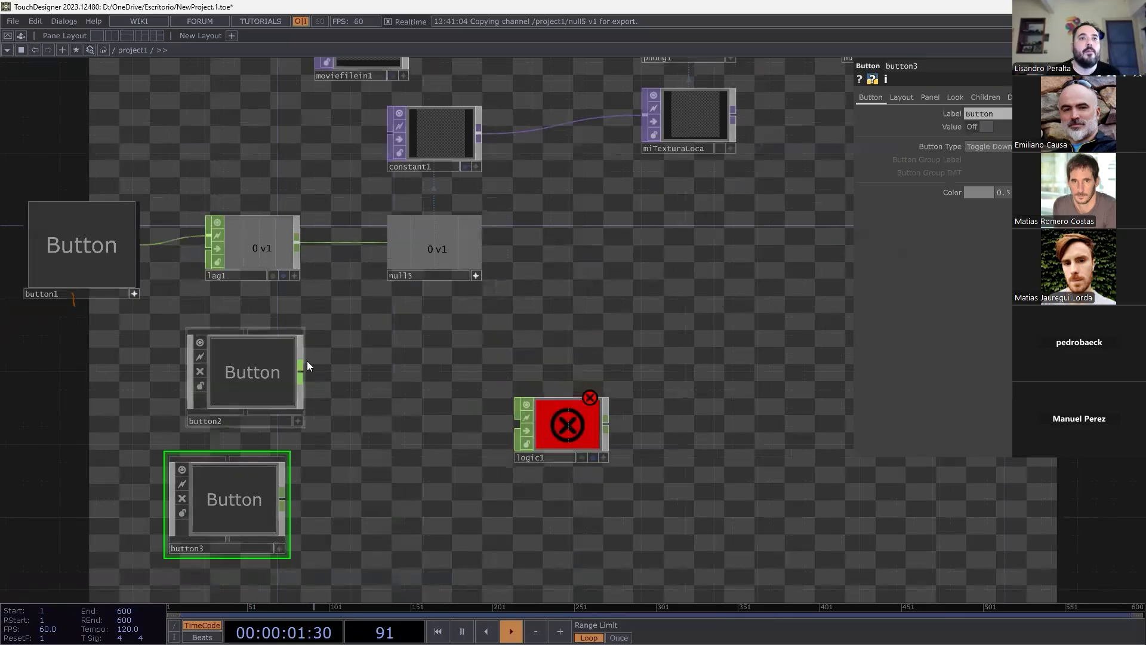
left_click_drag(305, 368, 517, 425)
left_click_drag(283, 500, 487, 442)
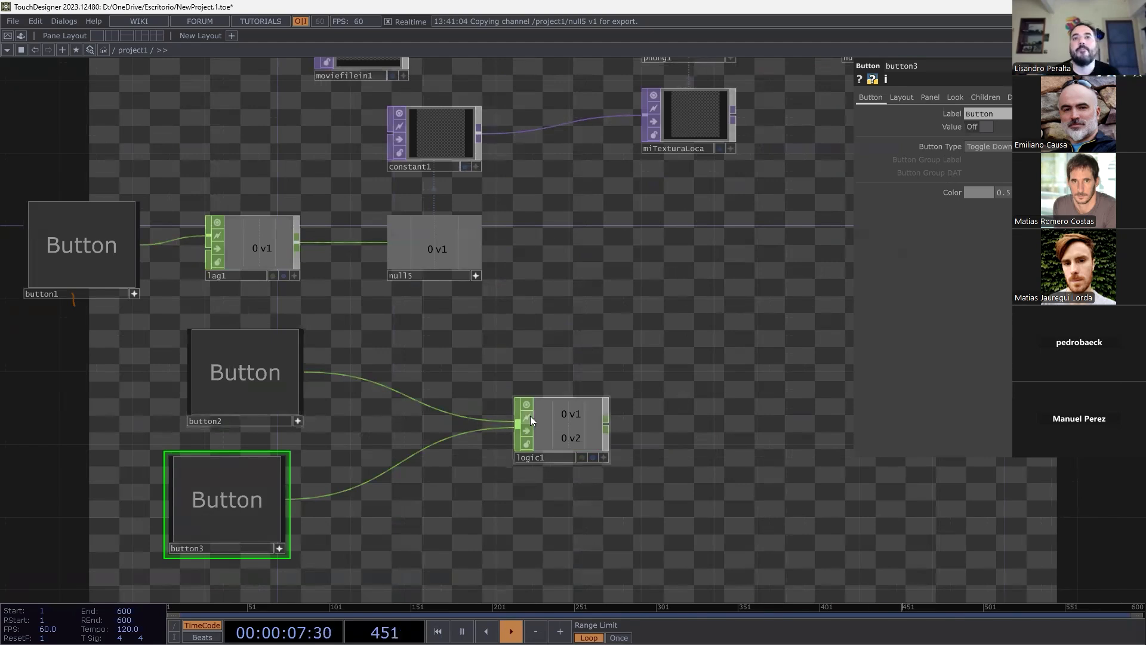
Disconnect button3 from logic1 and switch logic1's Convert Input to an On When option.
left_click(566, 416)
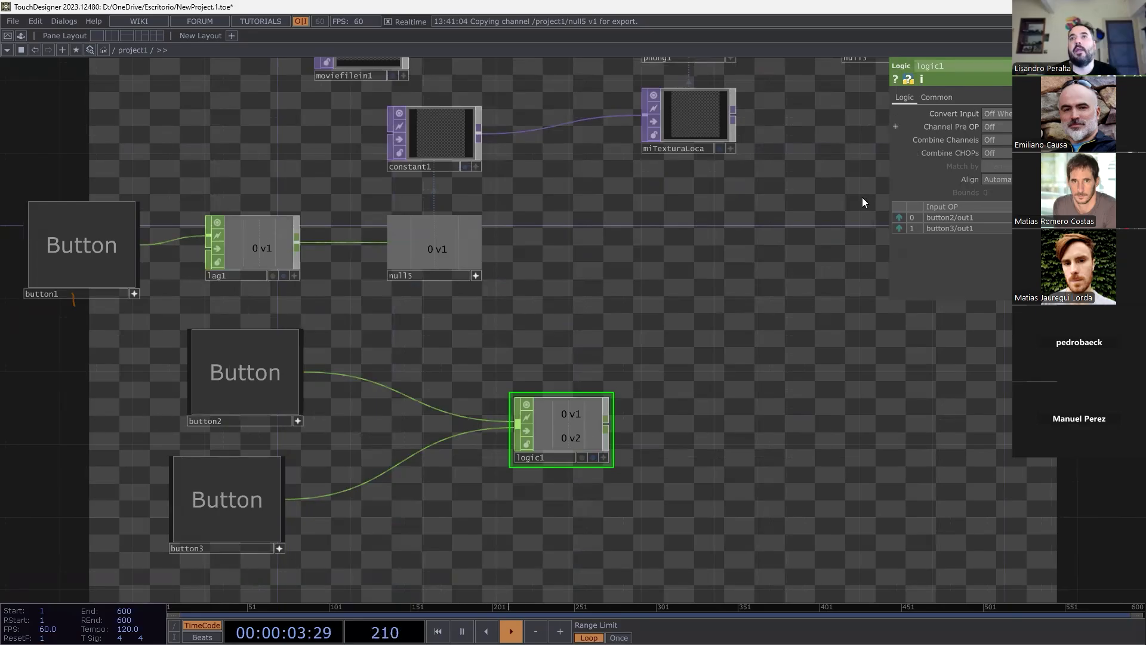
right_click(453, 436)
left_click(467, 468)
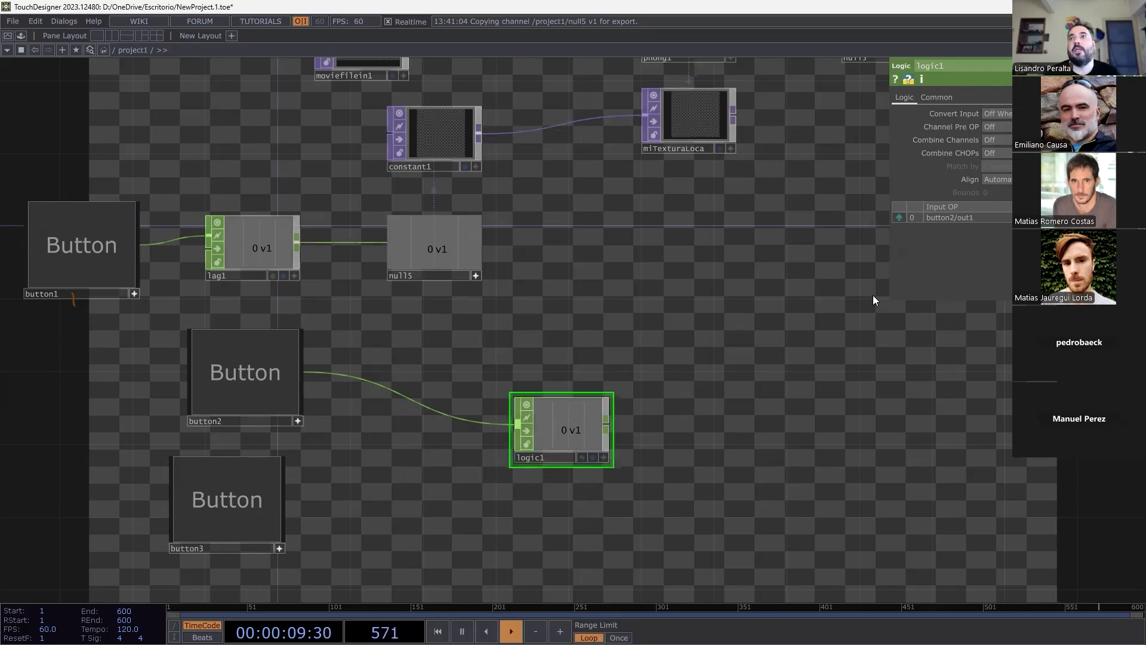
left_click(1003, 113)
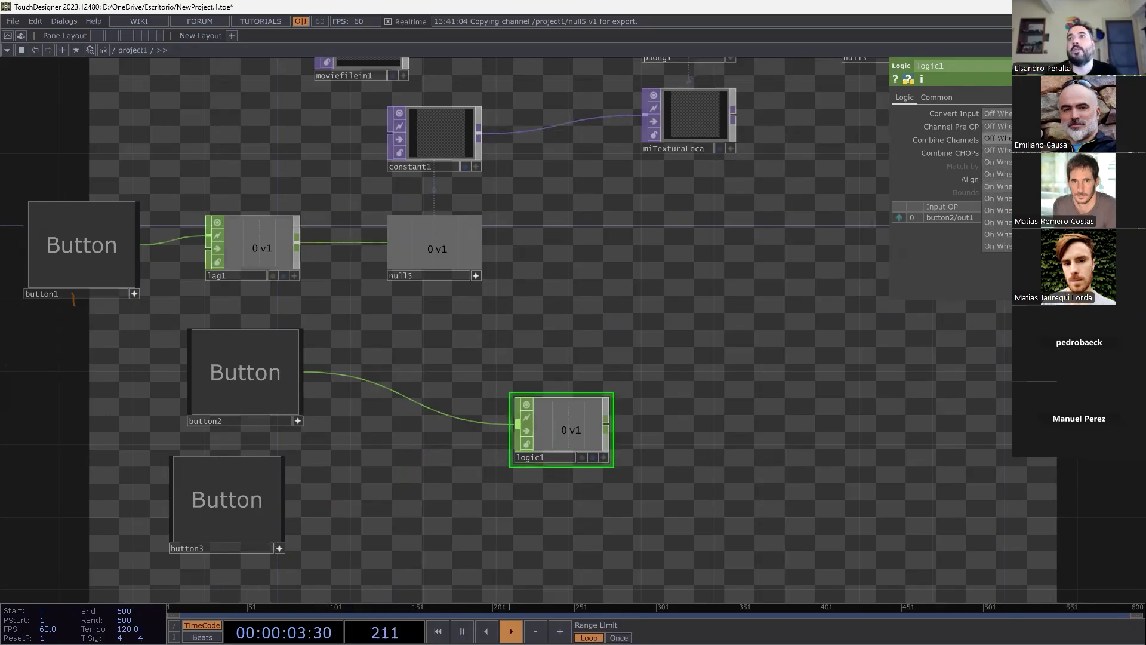
left_click(1038, 210)
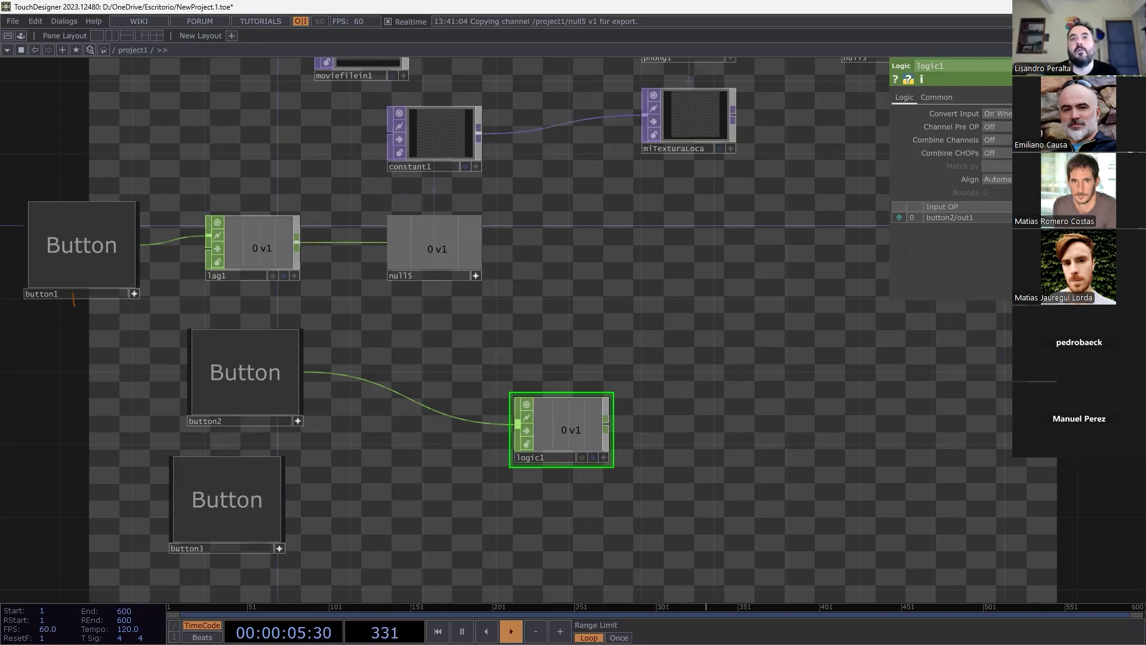
Add a Null CHOP connected to the output of logic1.
right_click(605, 423)
left_click(614, 407)
left_click(800, 412)
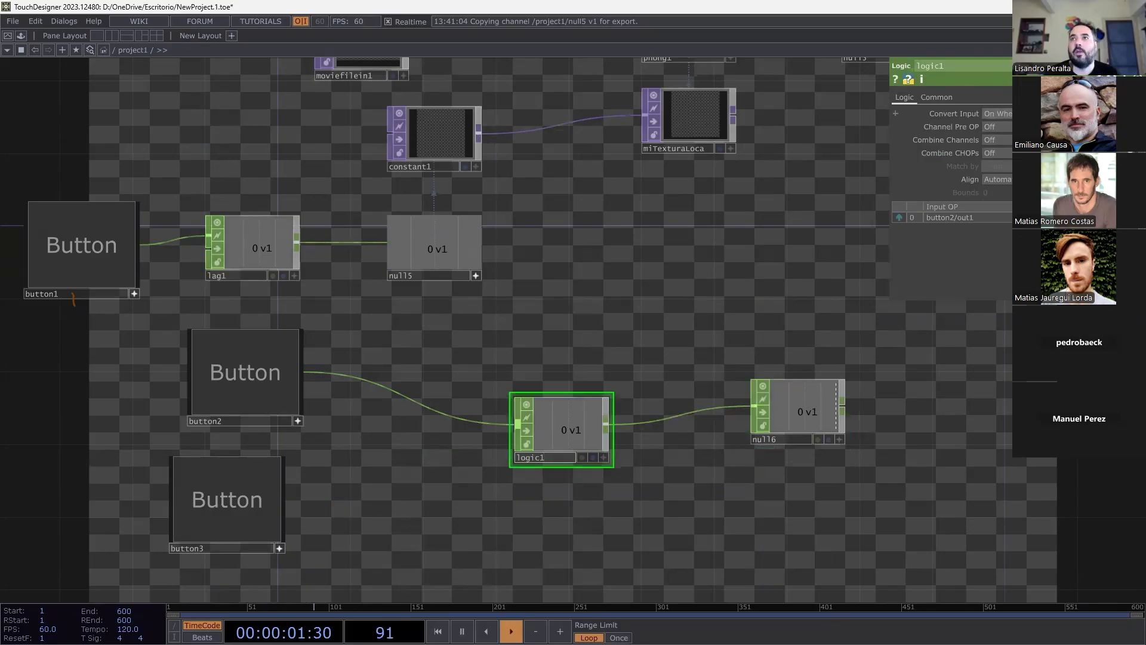
Test button2 to check how logic1 and its Null CHOP respond.
left_click(297, 421)
left_click(258, 377)
left_click(258, 377)
left_click(258, 377)
left_click(258, 376)
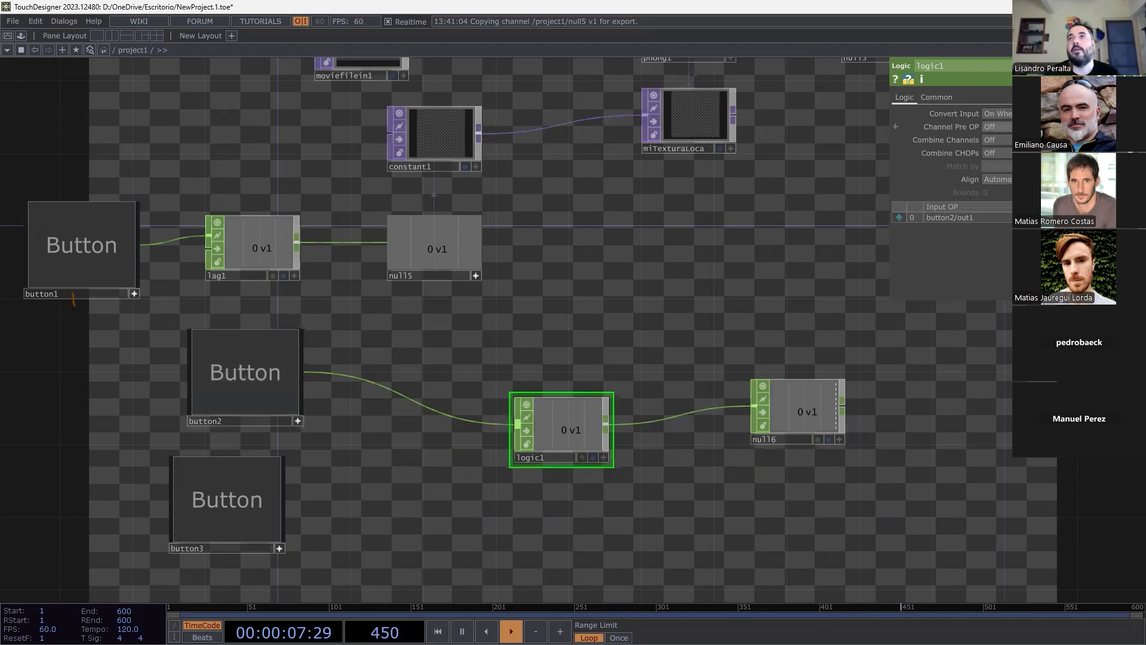
Review logic1's conversion settings and switch Convert Input to an Off When option.
left_click(1028, 113)
left_click(1027, 127)
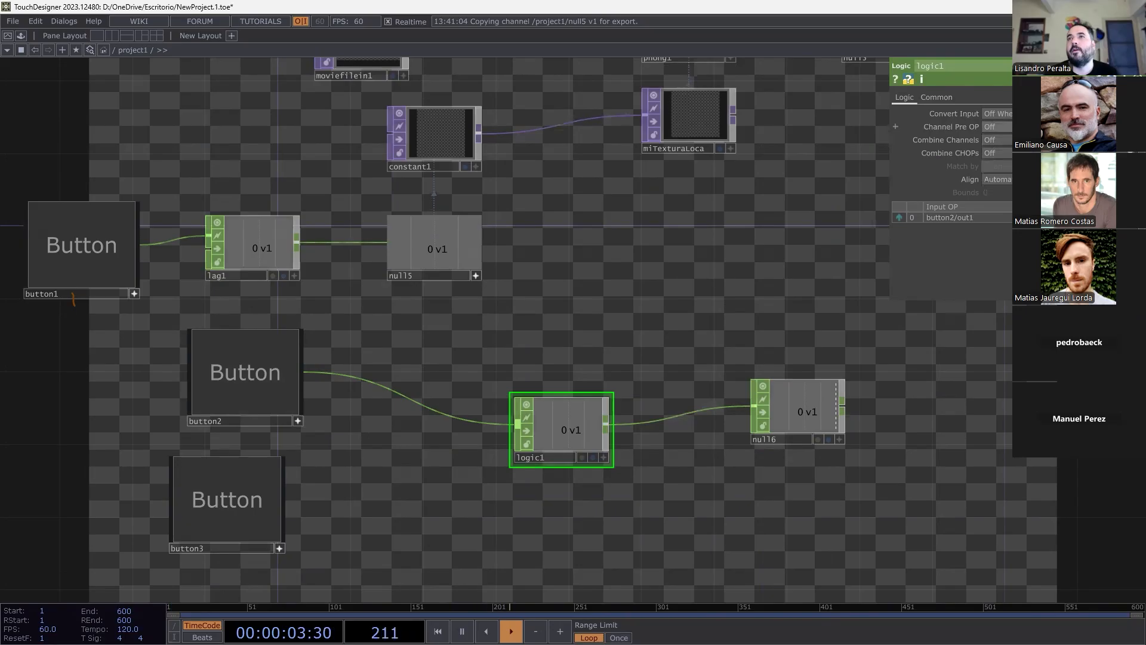
left_click(1003, 127)
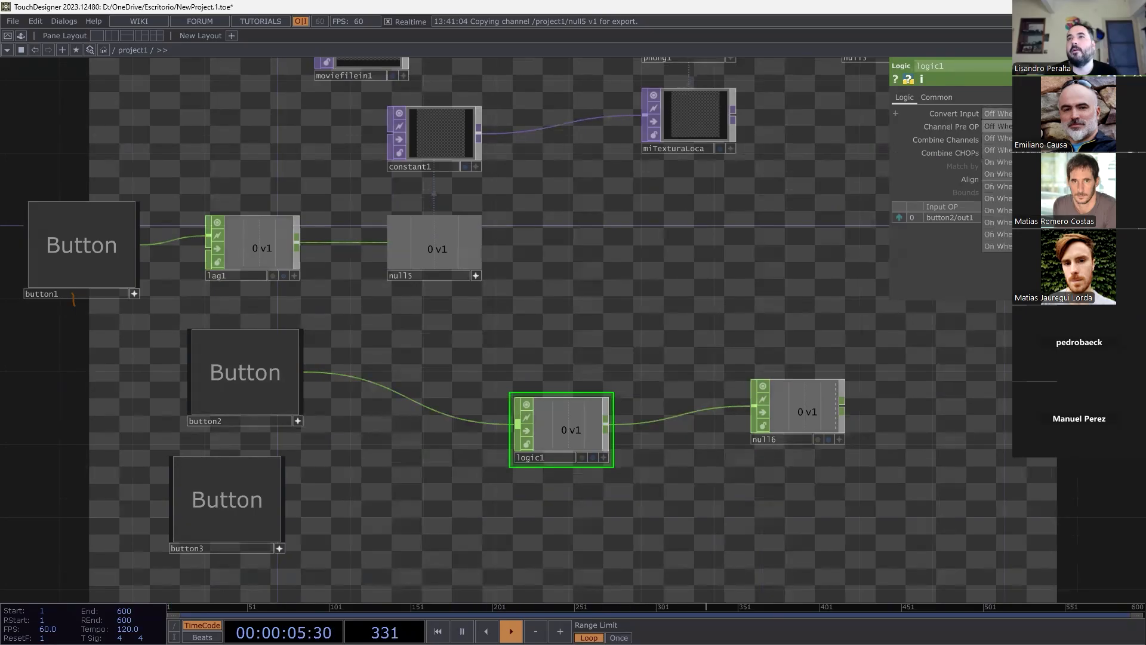
left_click(606, 289)
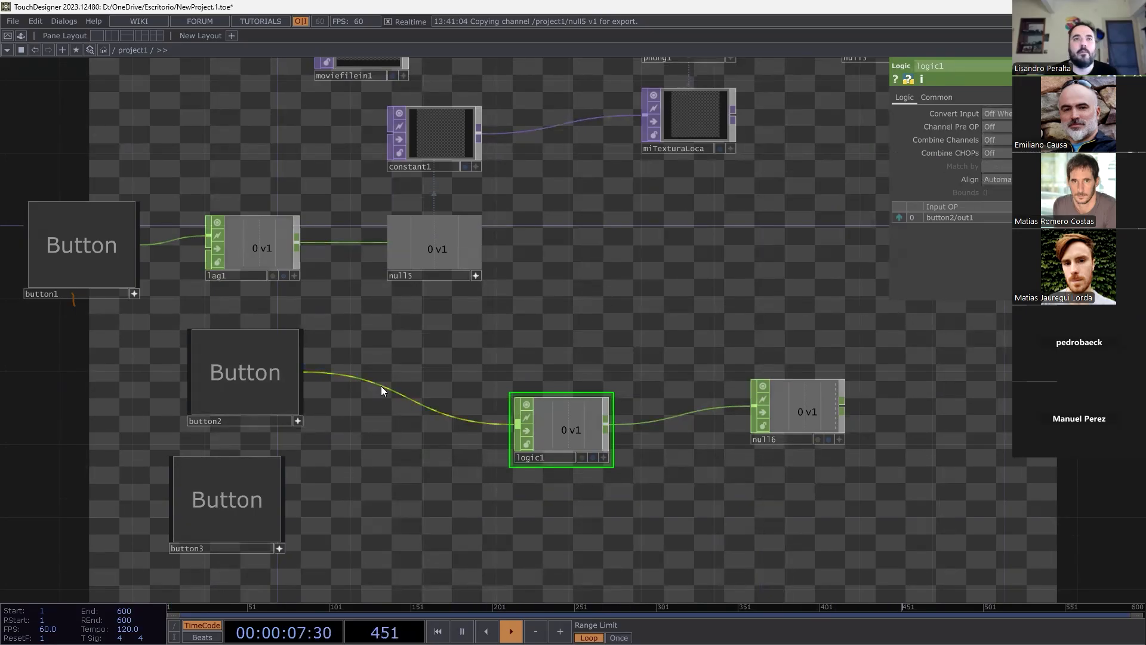
Replace the direct wire from button2 to logic1 with a connection through a new Null CHOP.
middle_click(373, 381)
right_click(316, 371)
left_click(339, 408)
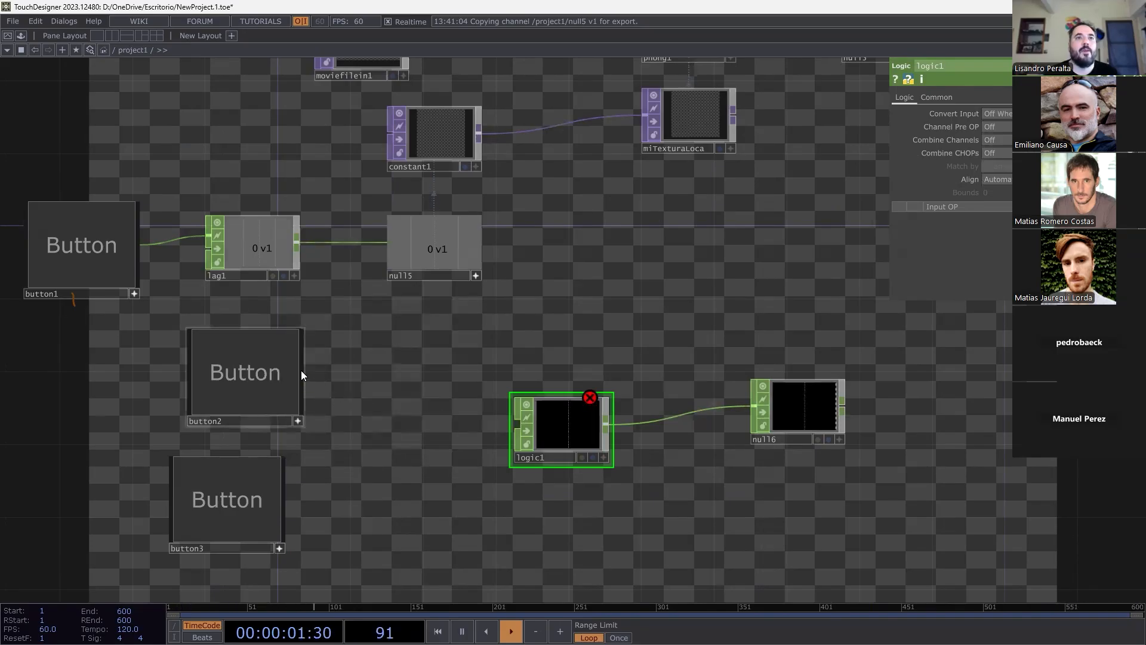
right_click(306, 370)
left_click(319, 357)
left_click(379, 402)
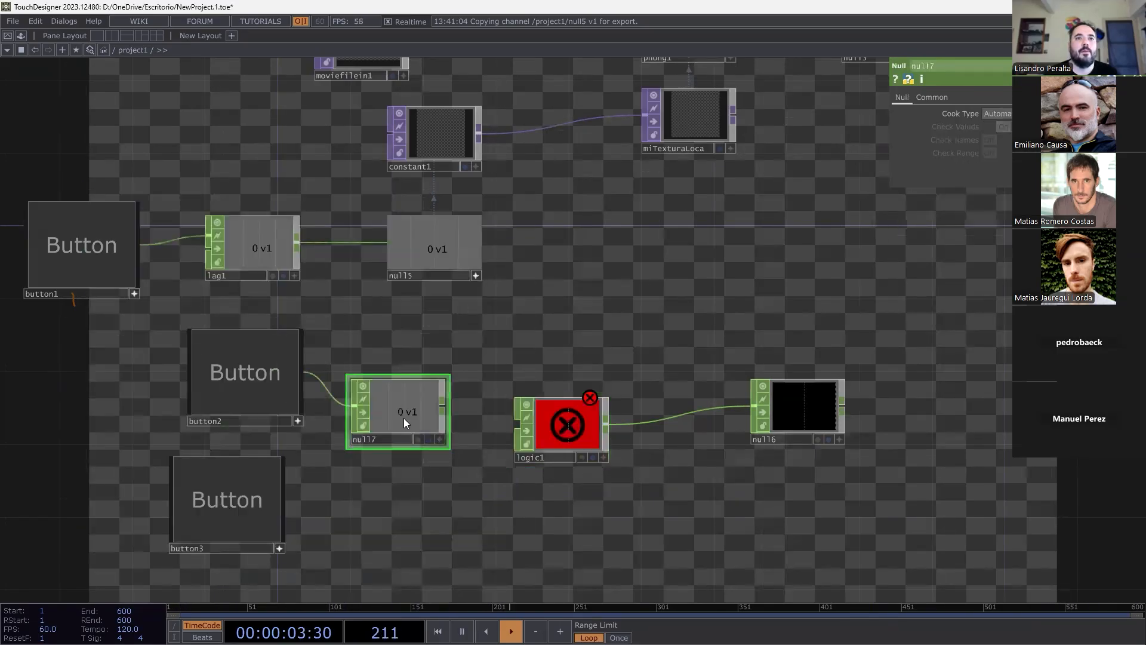
left_click_drag(446, 412, 517, 424)
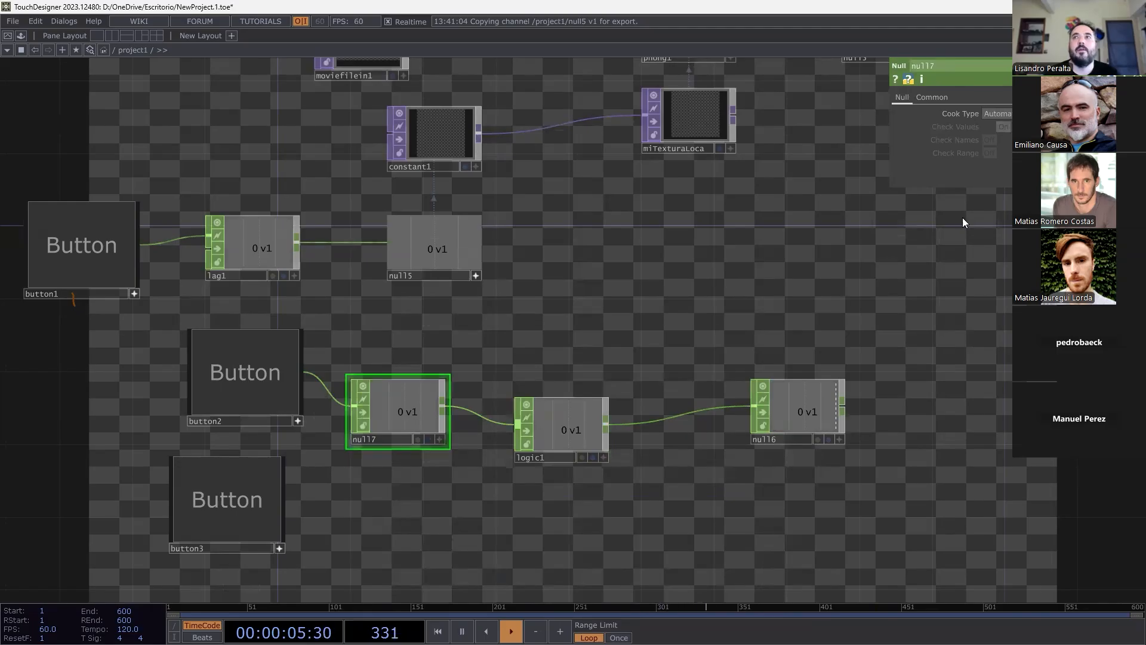
Test button2 repeatedly to compare the values before and after logic1.
left_click(223, 390)
left_click(224, 388)
left_click(225, 387)
left_click(225, 386)
left_click(226, 385)
left_click(225, 385)
left_click(225, 385)
left_click(226, 386)
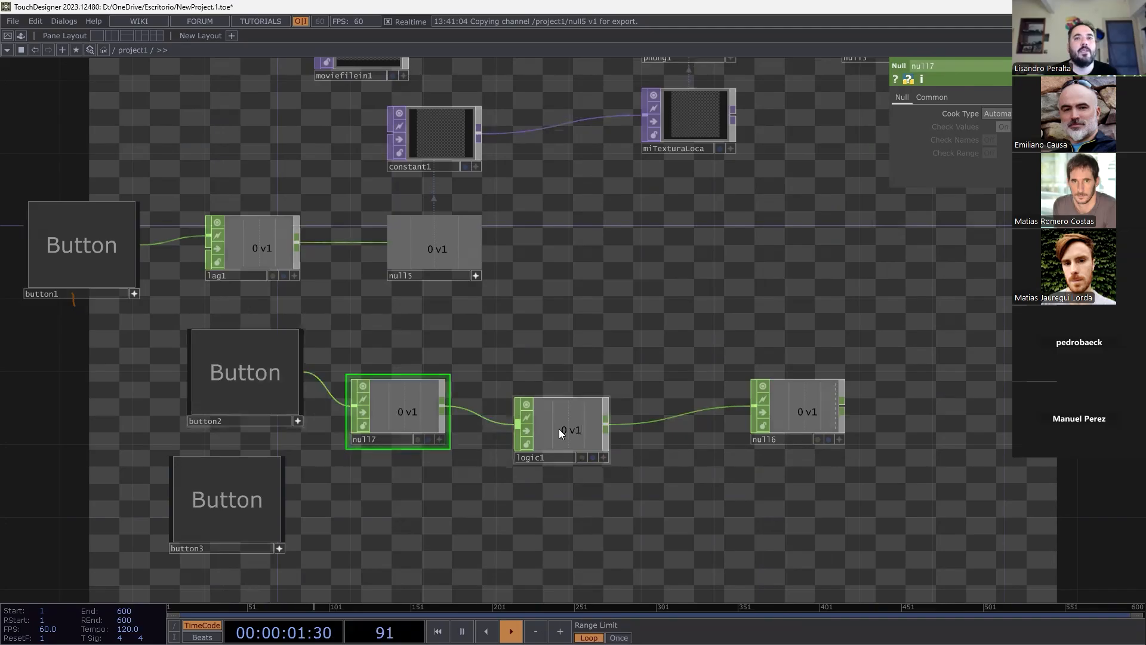
left_click(226, 388)
left_click(263, 403)
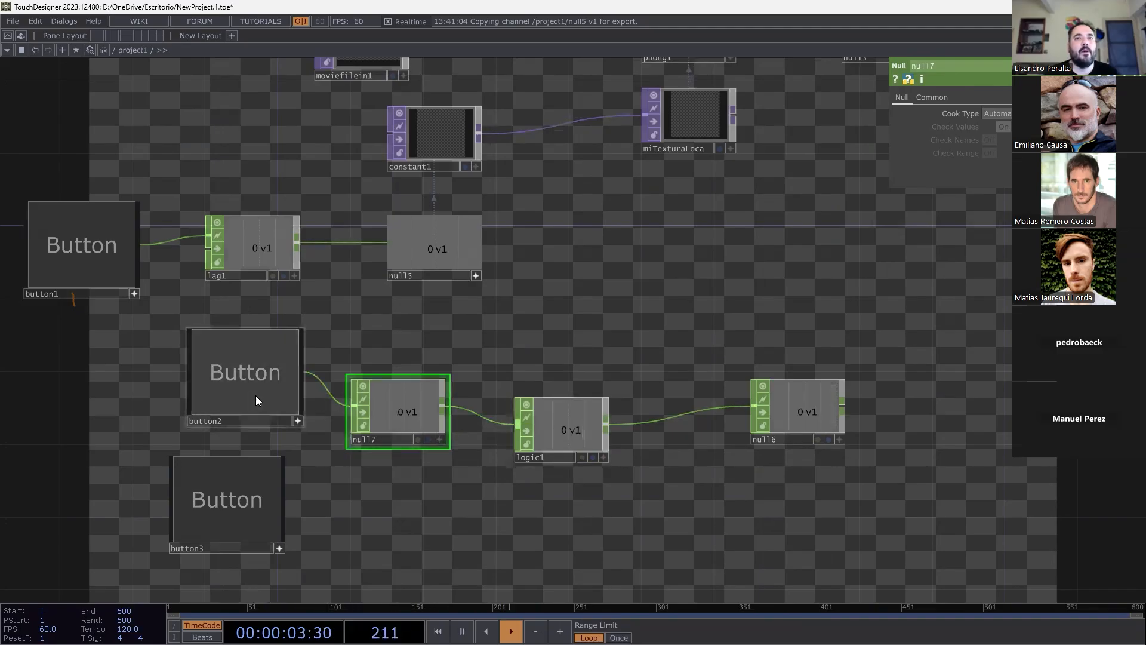
Try an On When option for logic1's Convert Input by toggling button2, and restore the Off When option.
left_click(593, 435)
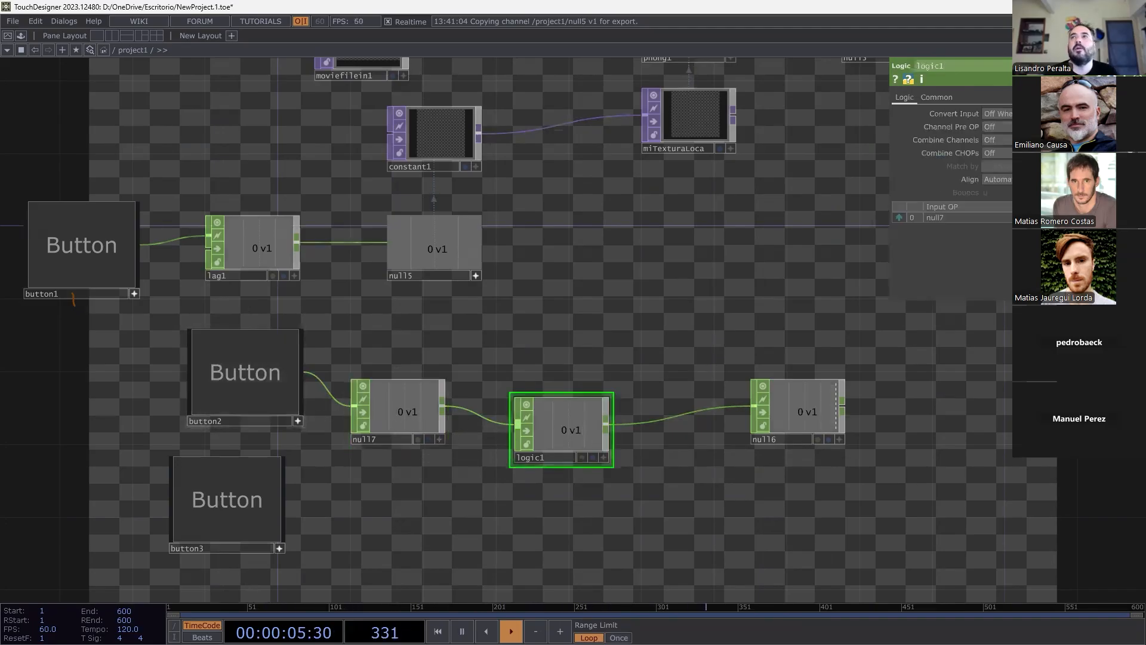
left_click(1010, 113)
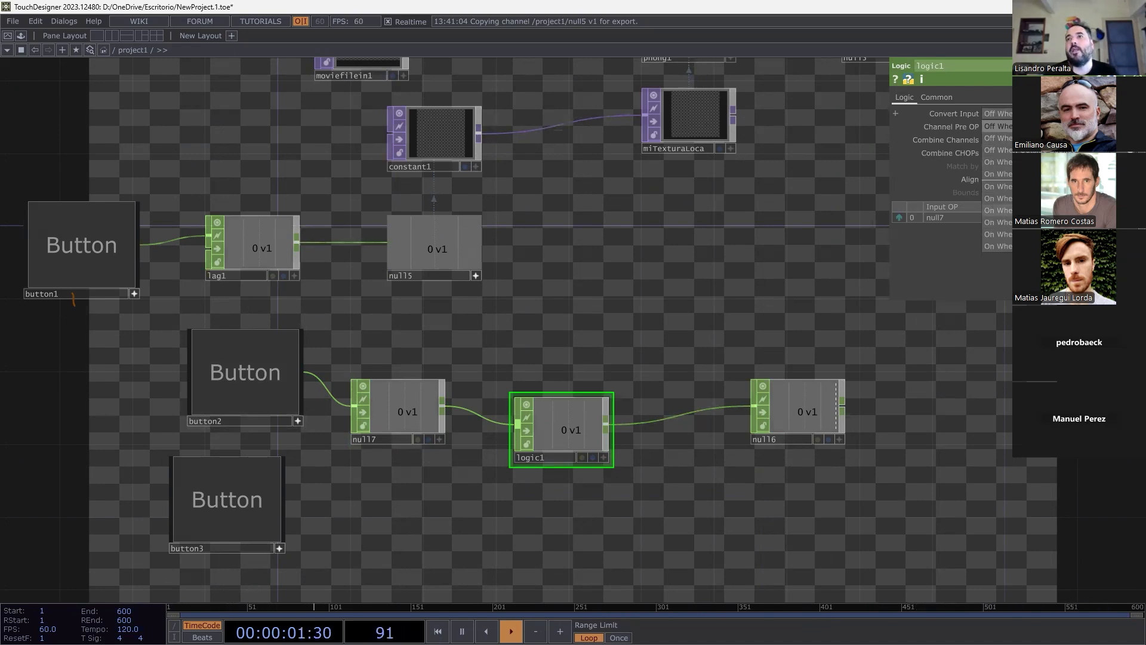
left_click(1033, 186)
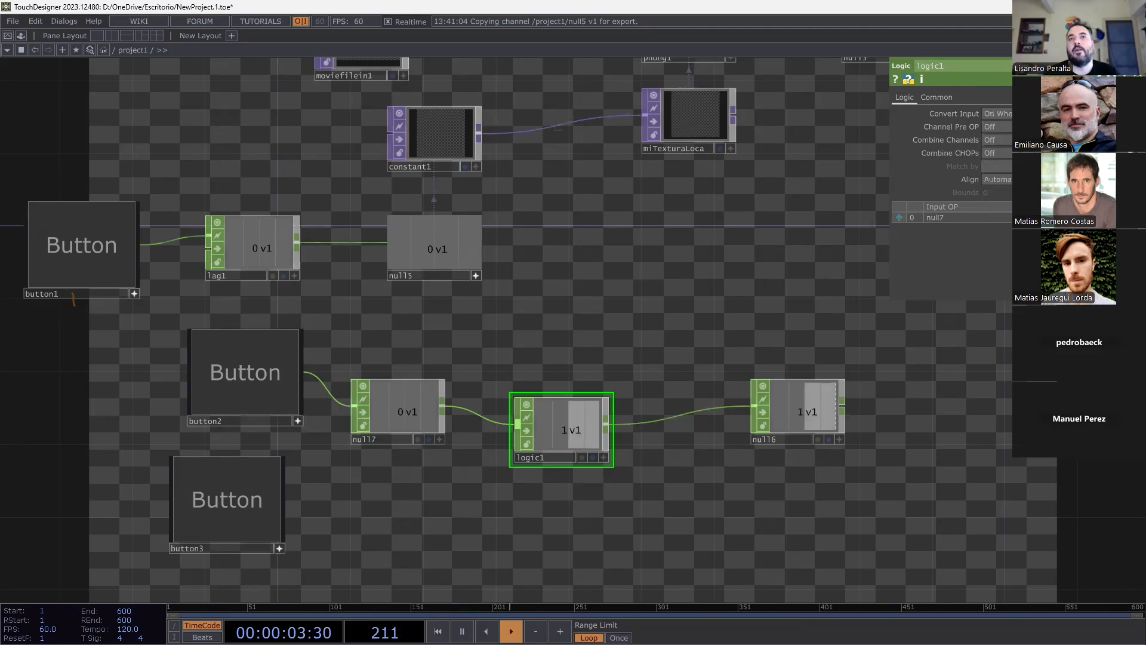
left_click(225, 375)
left_click(224, 374)
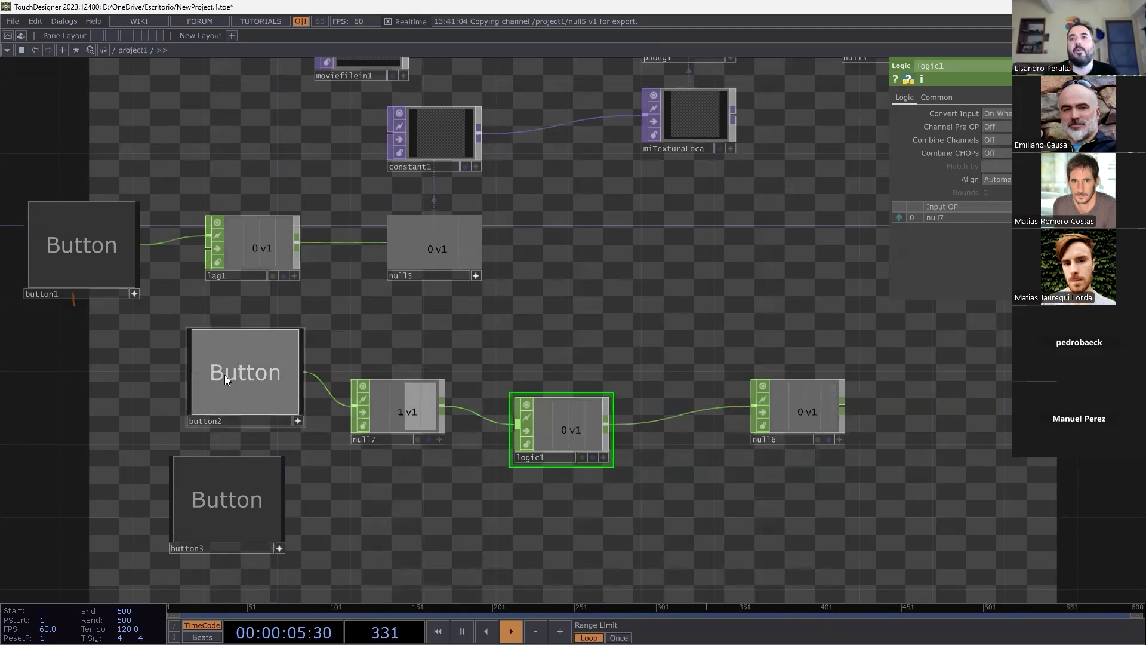
left_click(224, 374)
left_click(225, 375)
left_click(224, 374)
left_click(1009, 114)
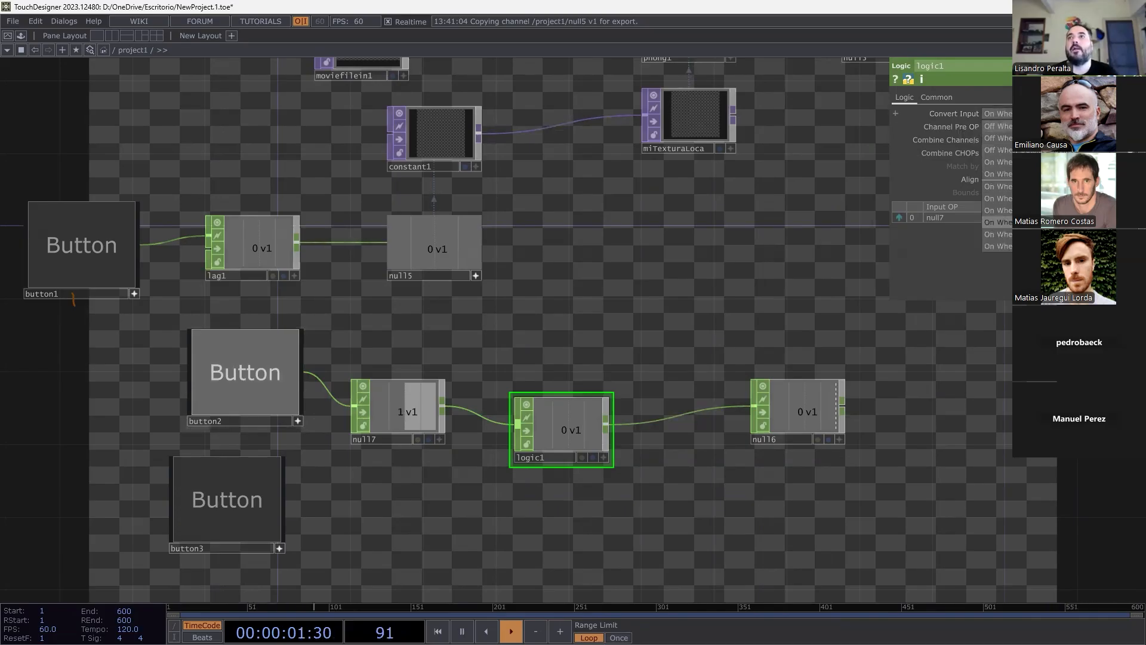
left_click(997, 126)
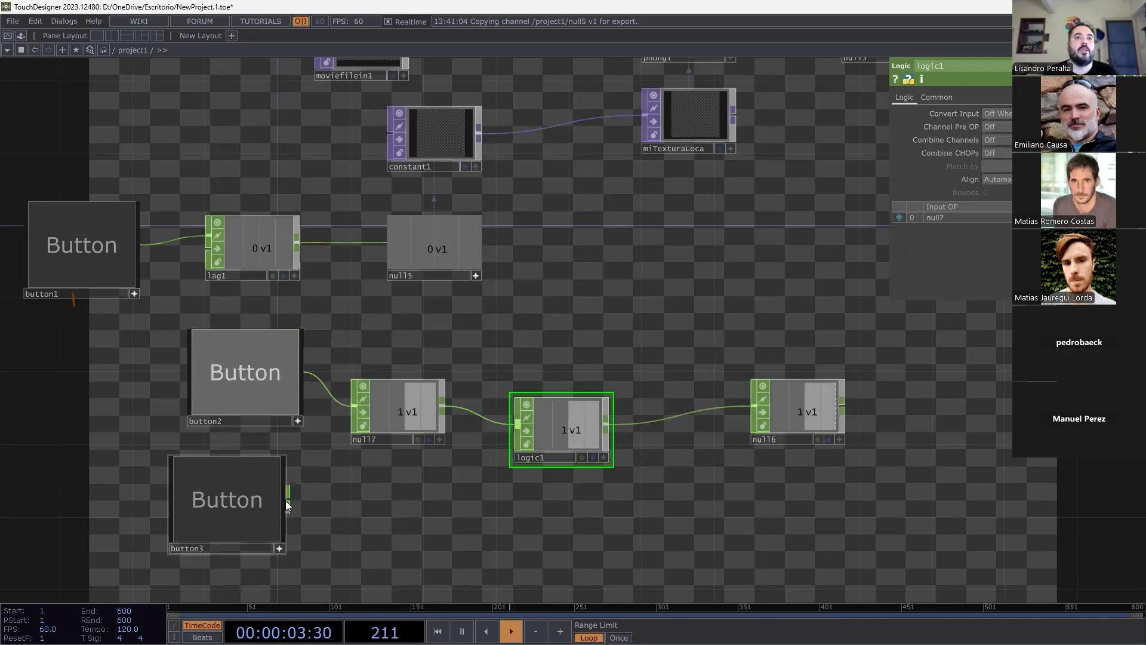
Add a Null CHOP to button3's output and connect it to logic1 as a second input.
right_click(287, 501)
left_click(313, 443)
left_click(362, 515)
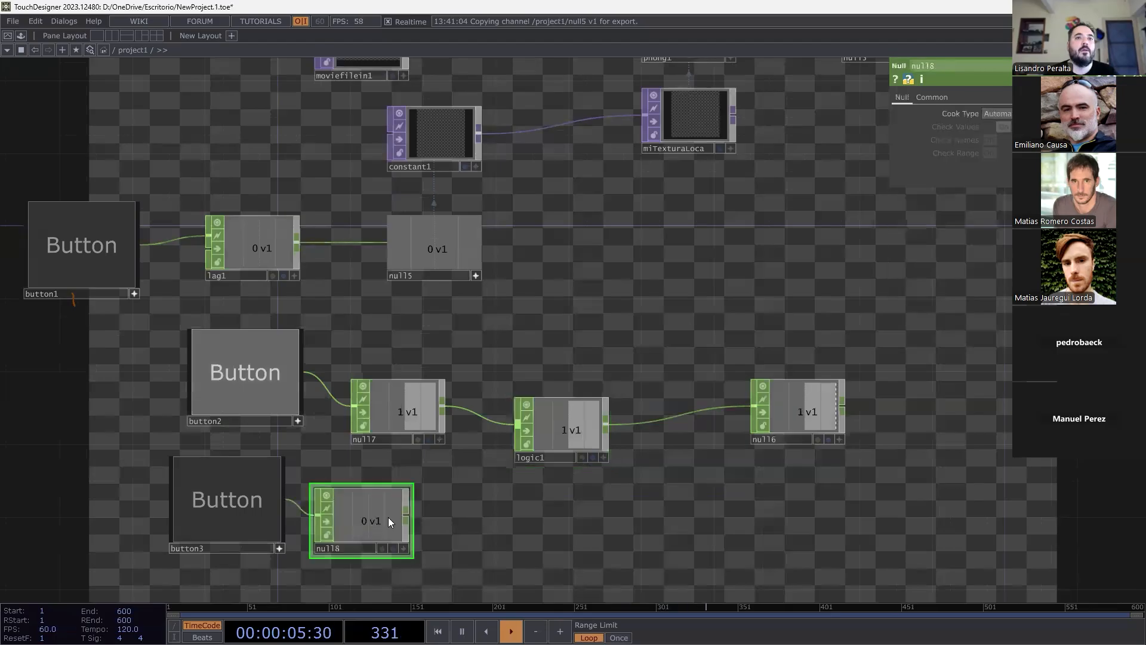
left_click_drag(407, 516, 518, 425)
Look through logic1's Combine Channels options and switch its Convert Input to an On When option.
left_click(559, 427)
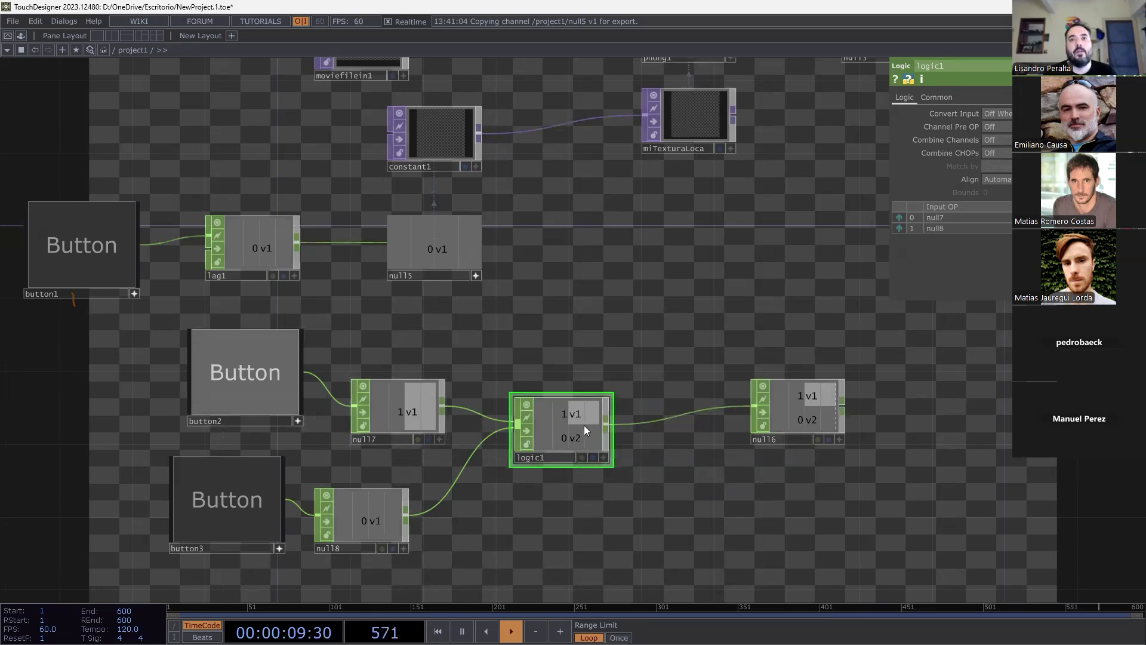
left_click(996, 153)
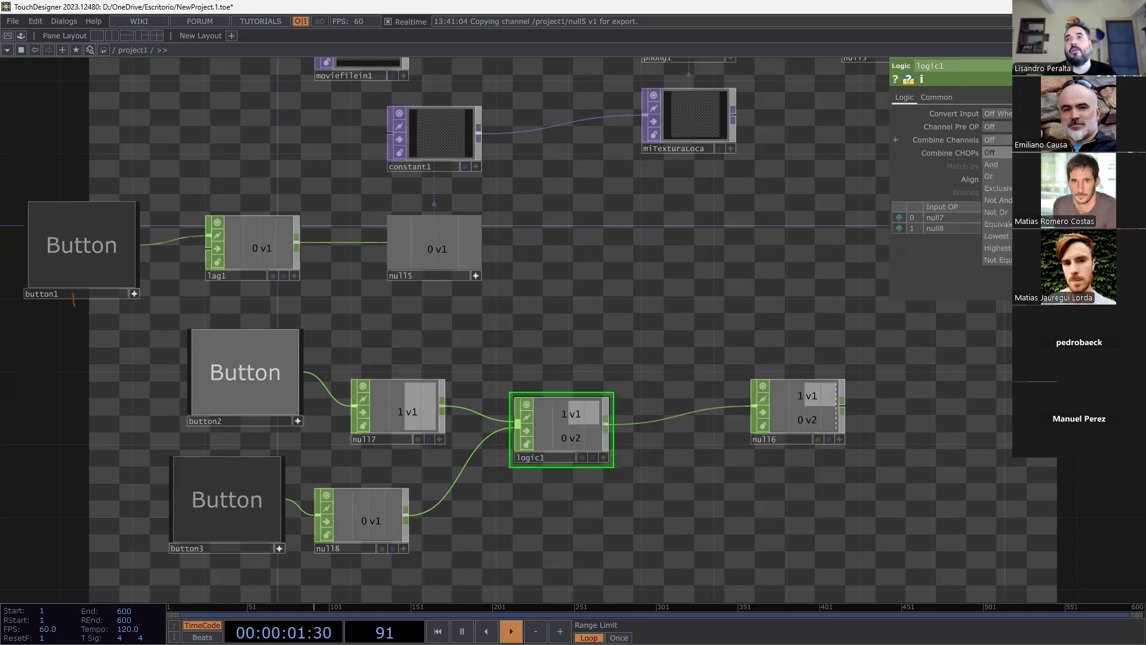
left_click(955, 111)
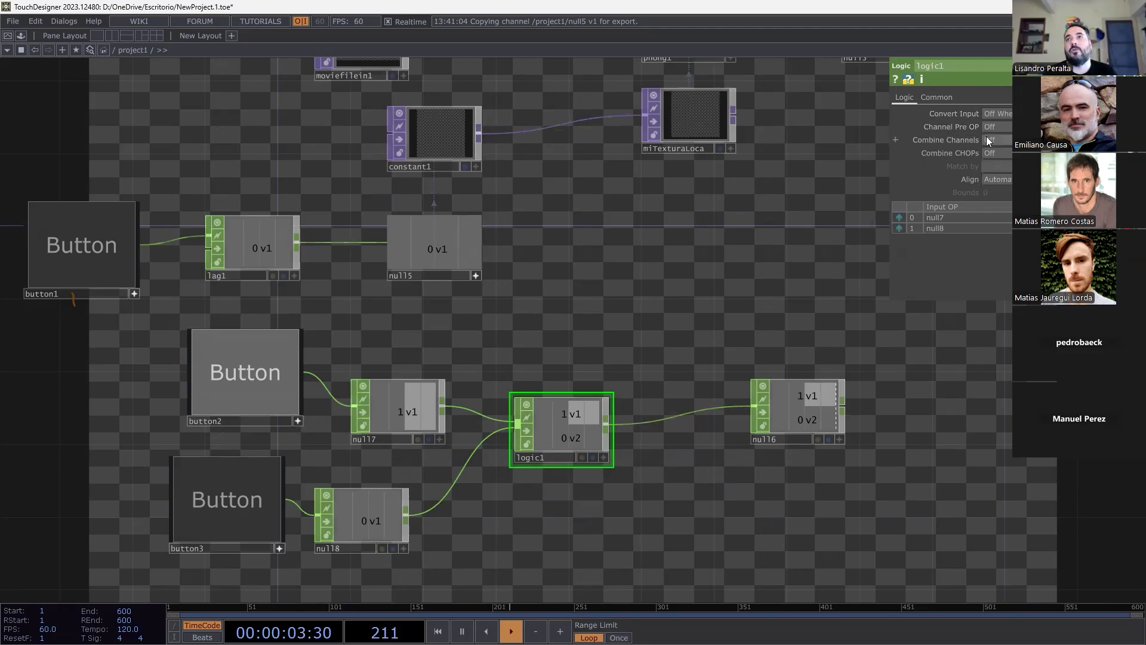
left_click(1001, 115)
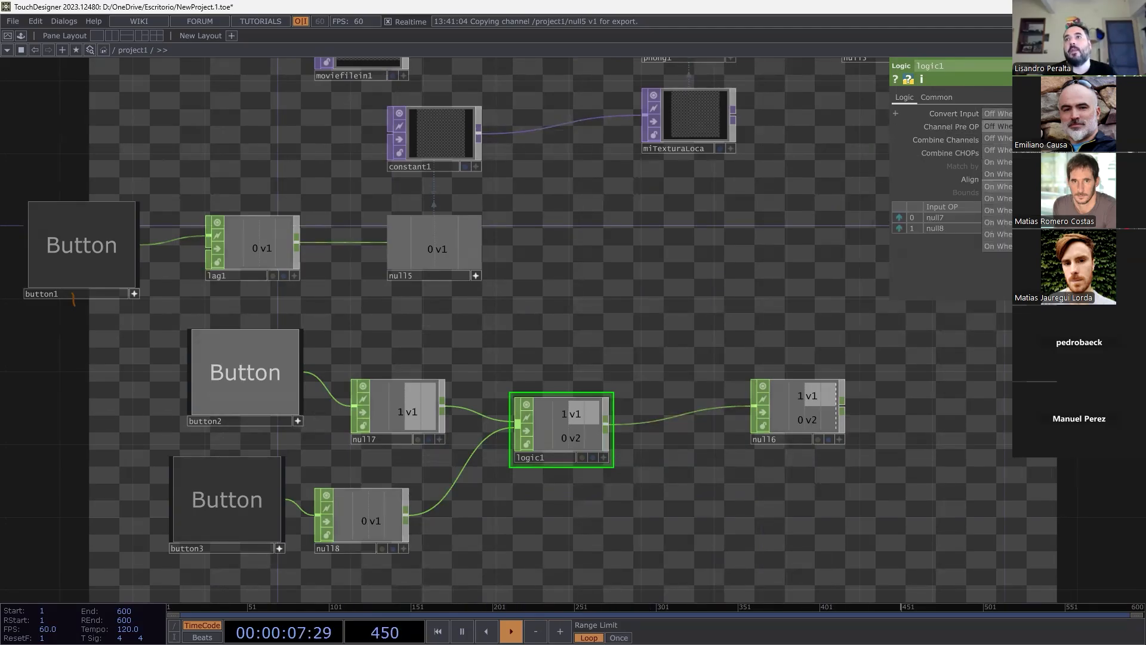
left_click(996, 222)
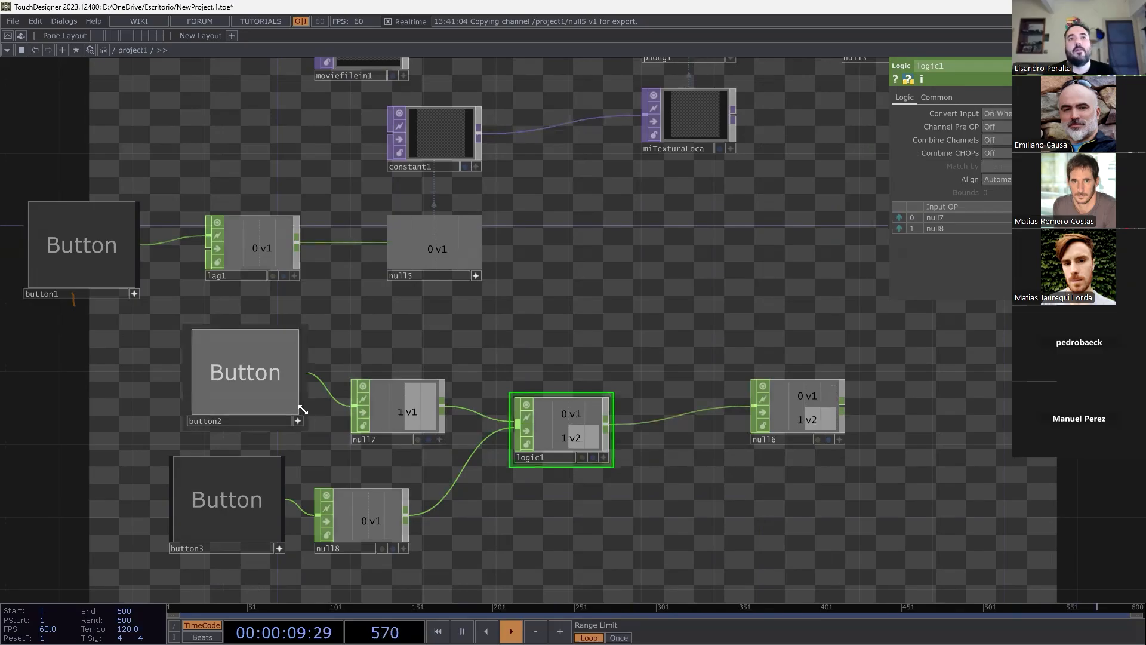
Toggle button2 and button3 in different combinations to compare the two channels before and after logic1.
left_click(263, 509)
left_click(267, 508)
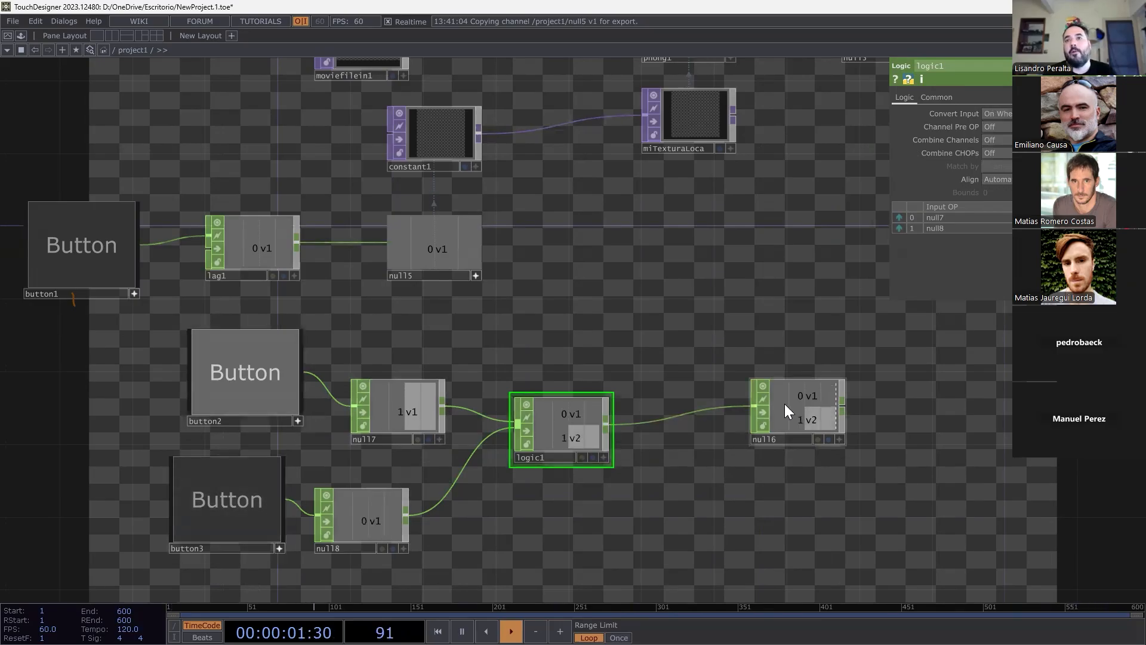
left_click(192, 524)
left_click(256, 396)
left_click(225, 499)
left_click(258, 386)
left_click(217, 486)
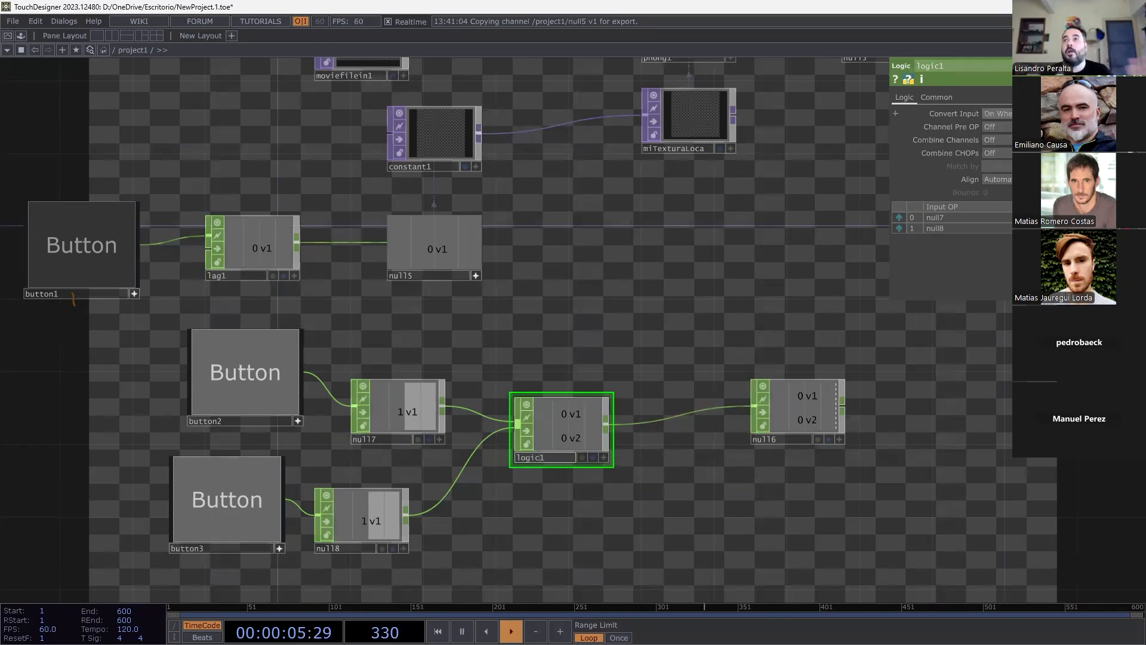
Return logic1's Convert Input to an Off When option and set Combine Channels to And.
left_click(1009, 113)
left_click(997, 126)
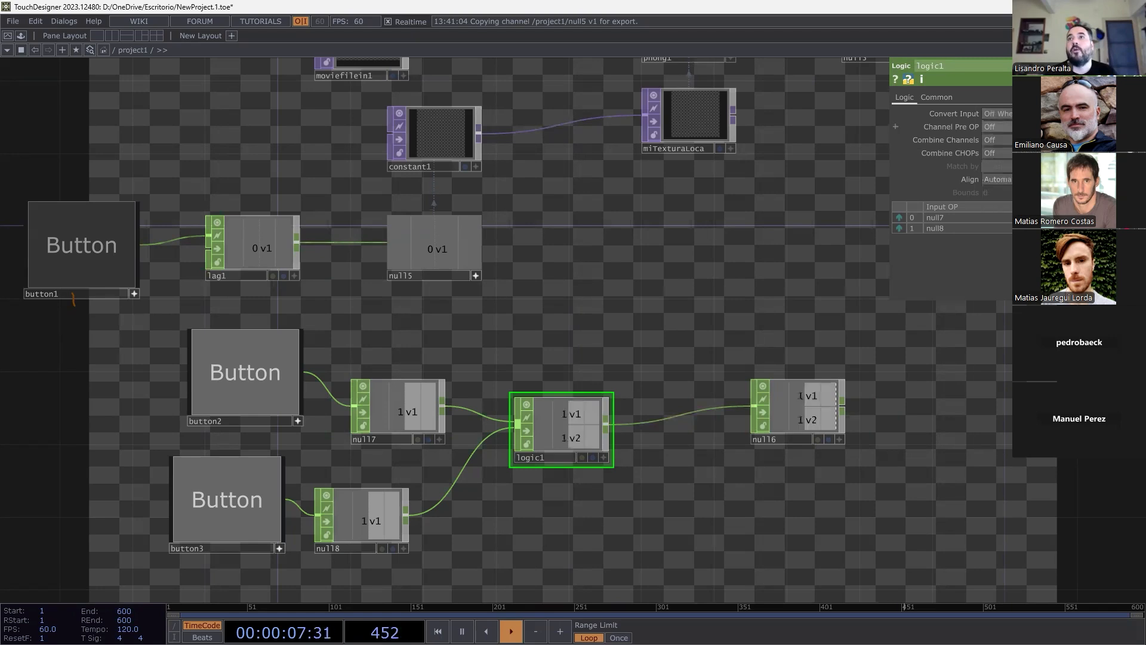
left_click(997, 142)
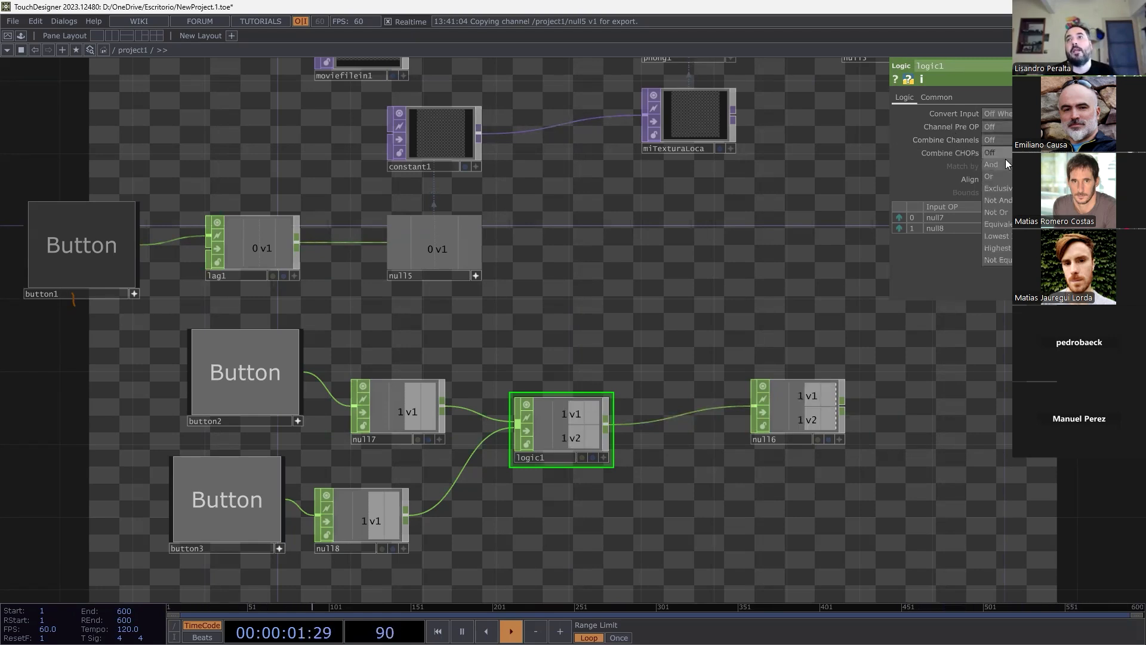
left_click(1007, 163)
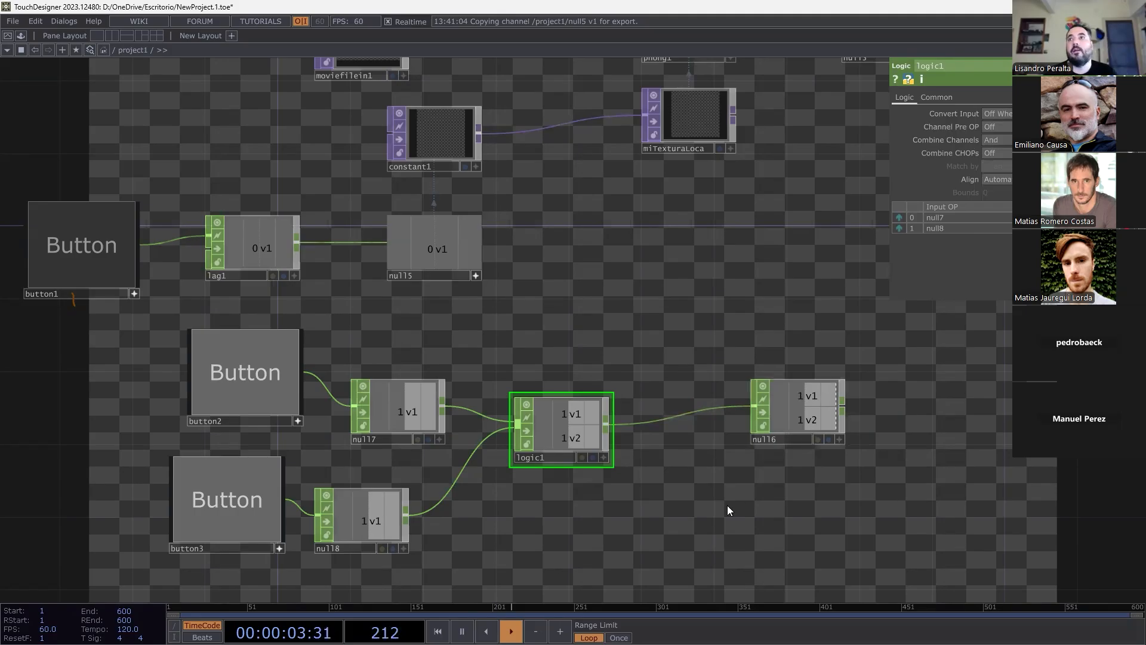
Switch off button2 and button3, and change logic1's Combine Channels to Off and Combine CHOPs to And.
left_click(266, 387)
left_click(244, 497)
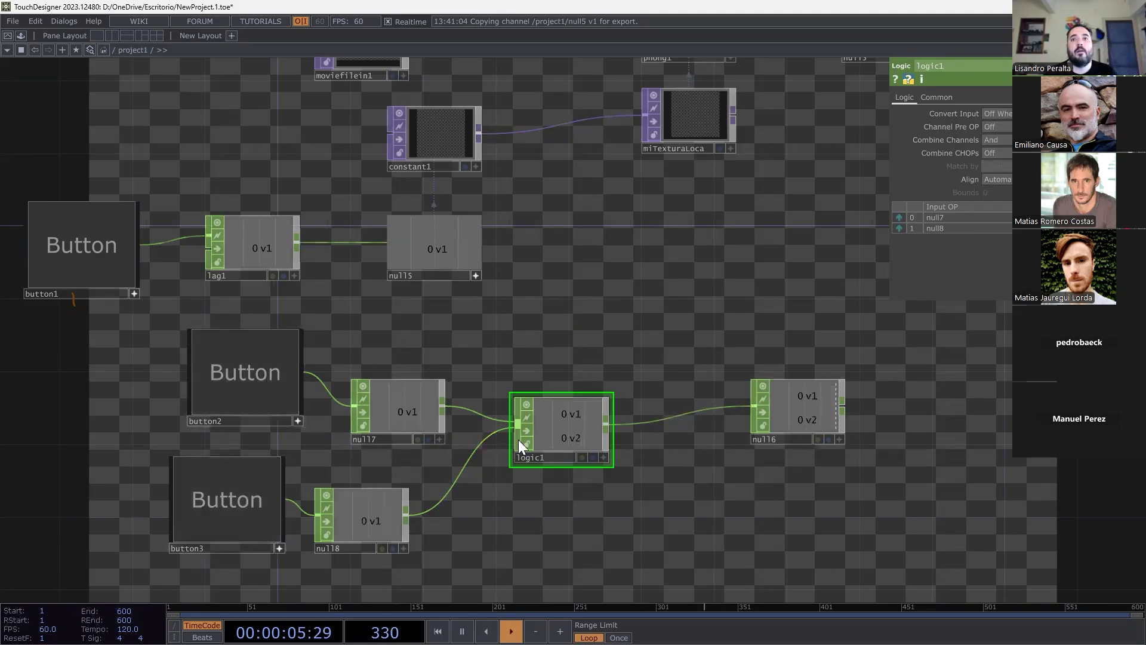
left_click(997, 153)
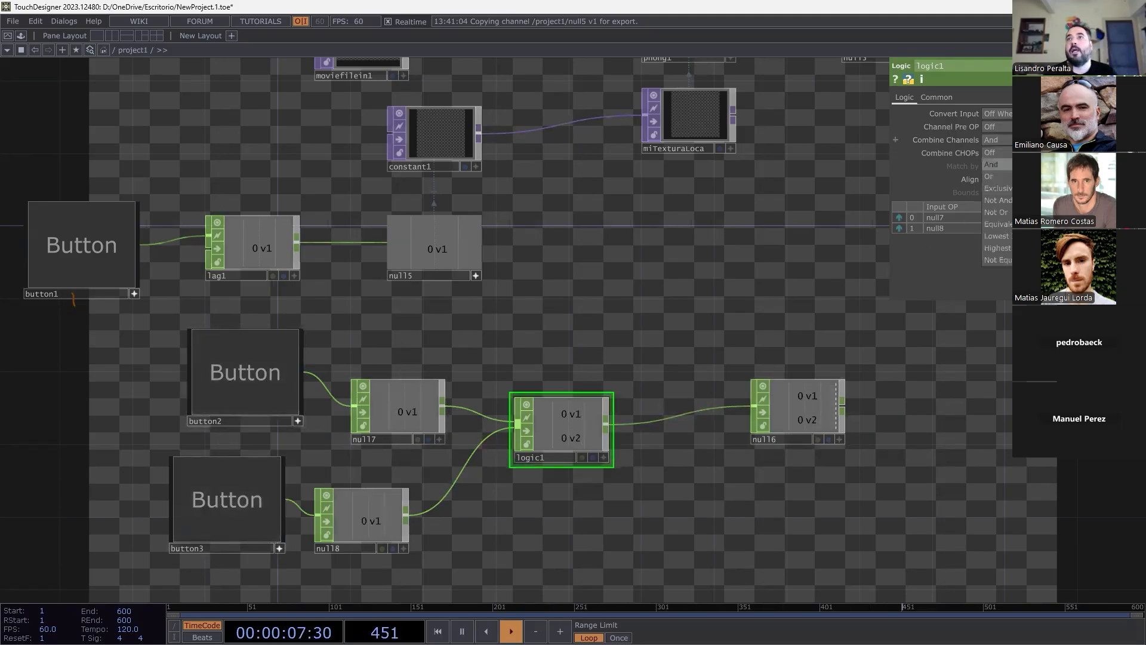
left_click(1008, 152)
left_click(1007, 150)
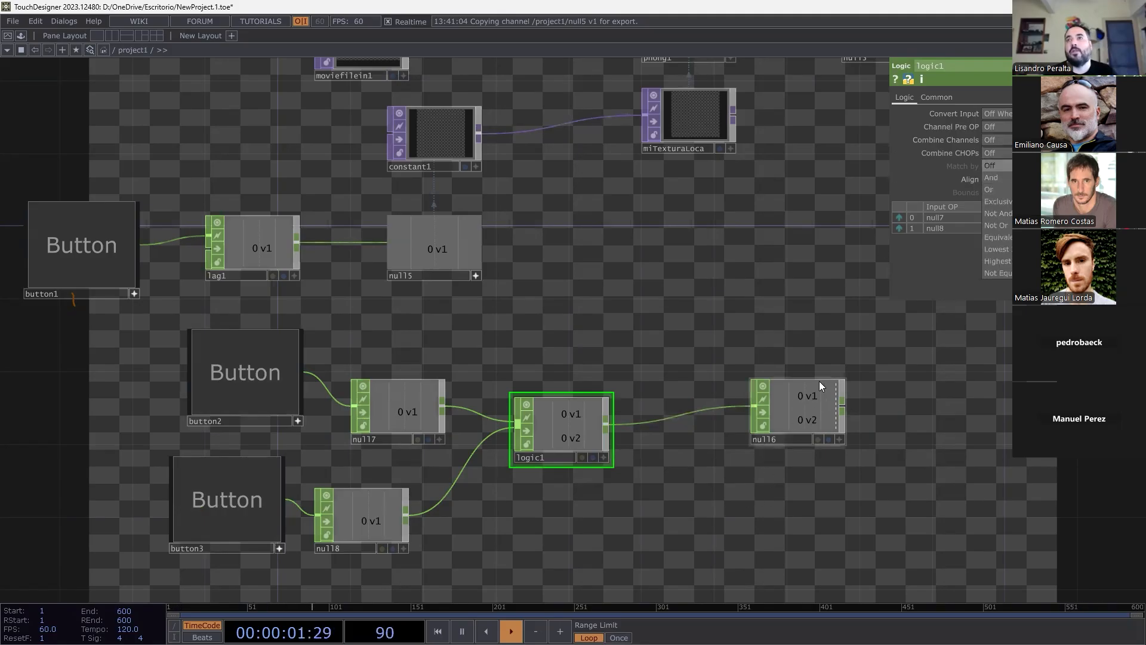
left_click(992, 177)
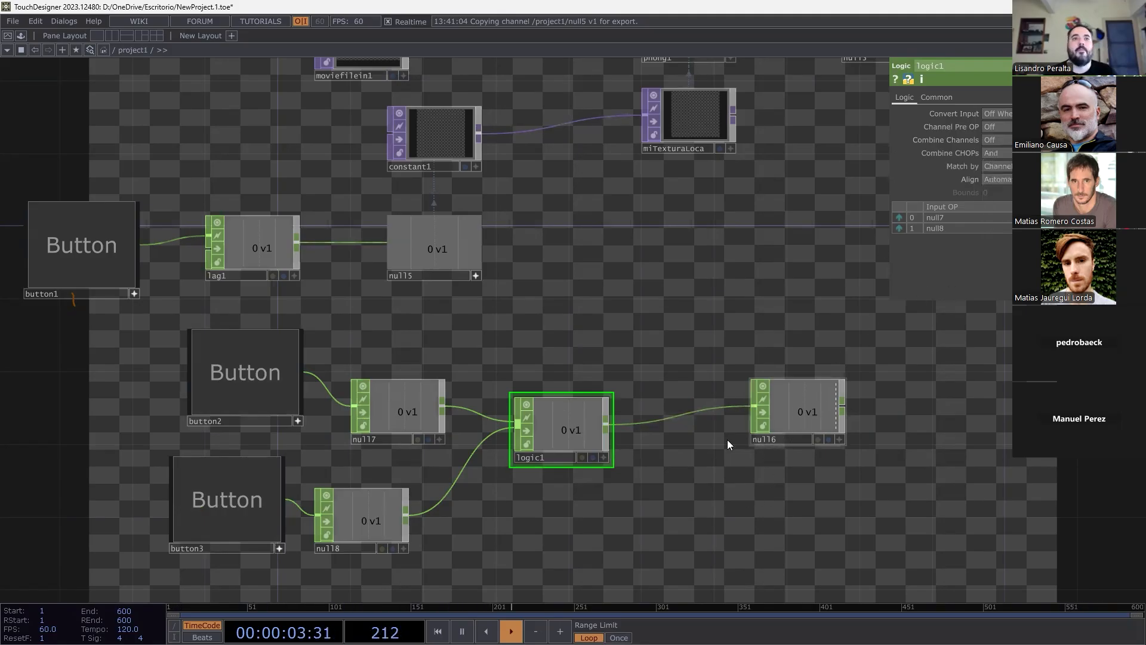
Test logic1's And combination by toggling button2 and button3 alone and together.
left_click(237, 370)
left_click(215, 501)
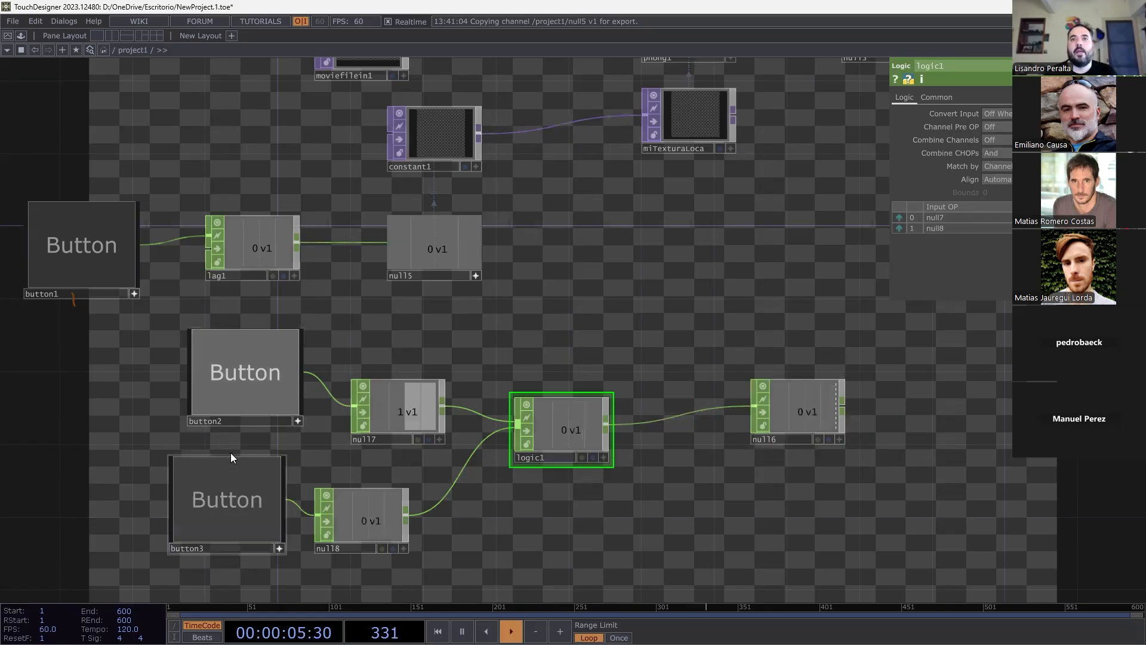
left_click(251, 385)
left_click(233, 492)
left_click(260, 380)
left_click(241, 503)
left_click(267, 386)
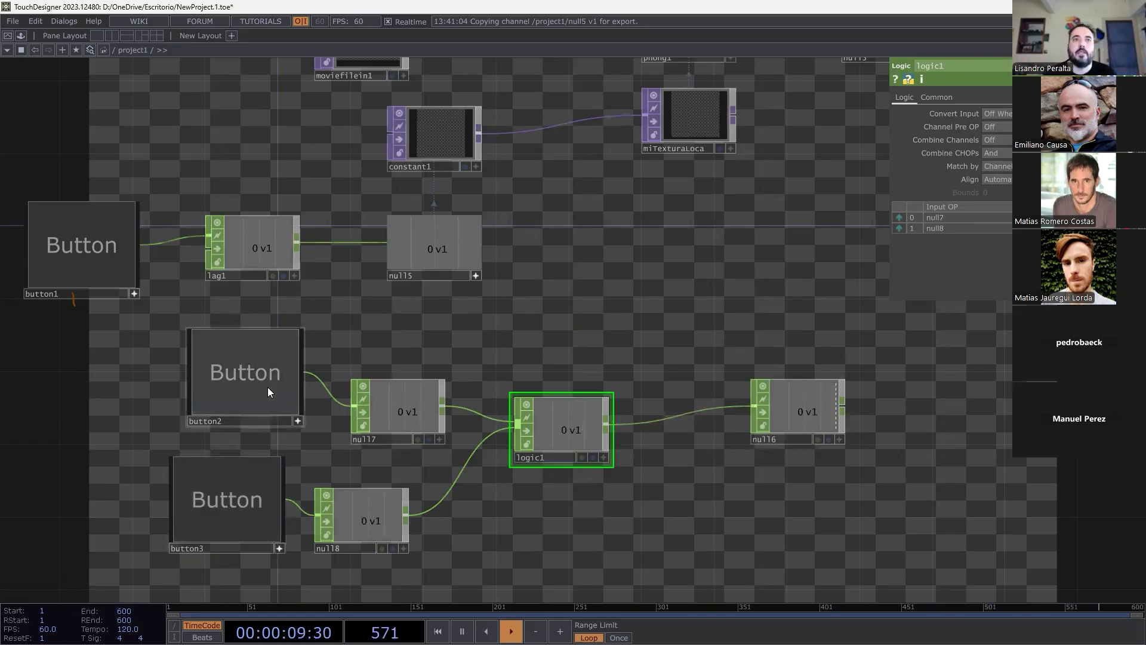
left_click(267, 387)
scroll(450, 409, "down", 5)
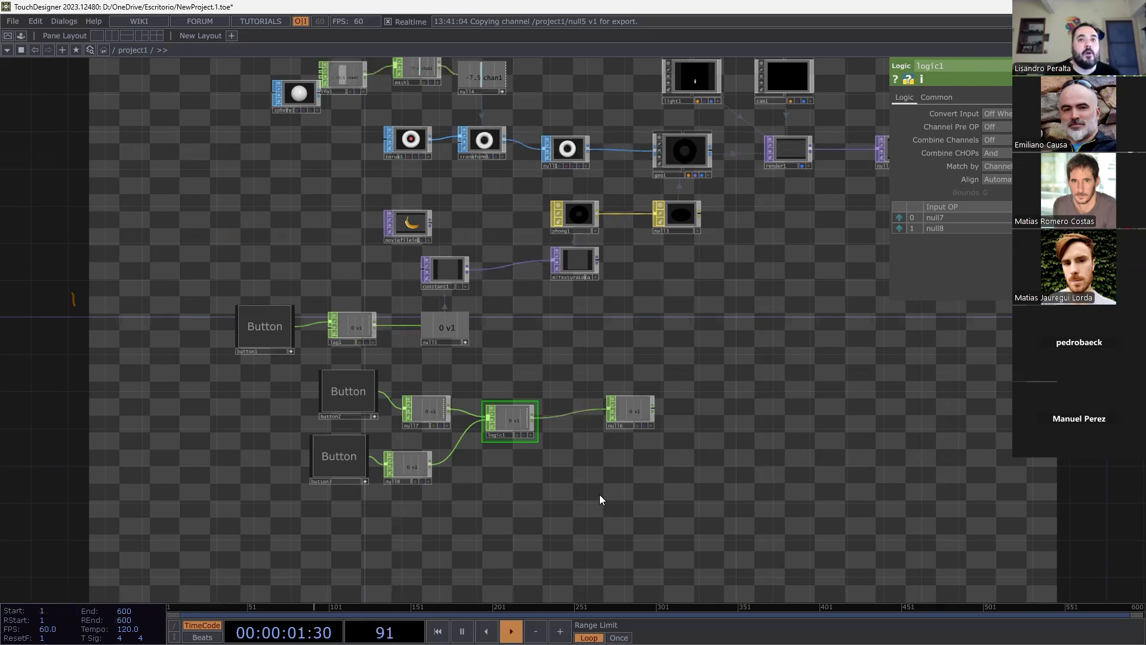
scroll(691, 420, "up", 3)
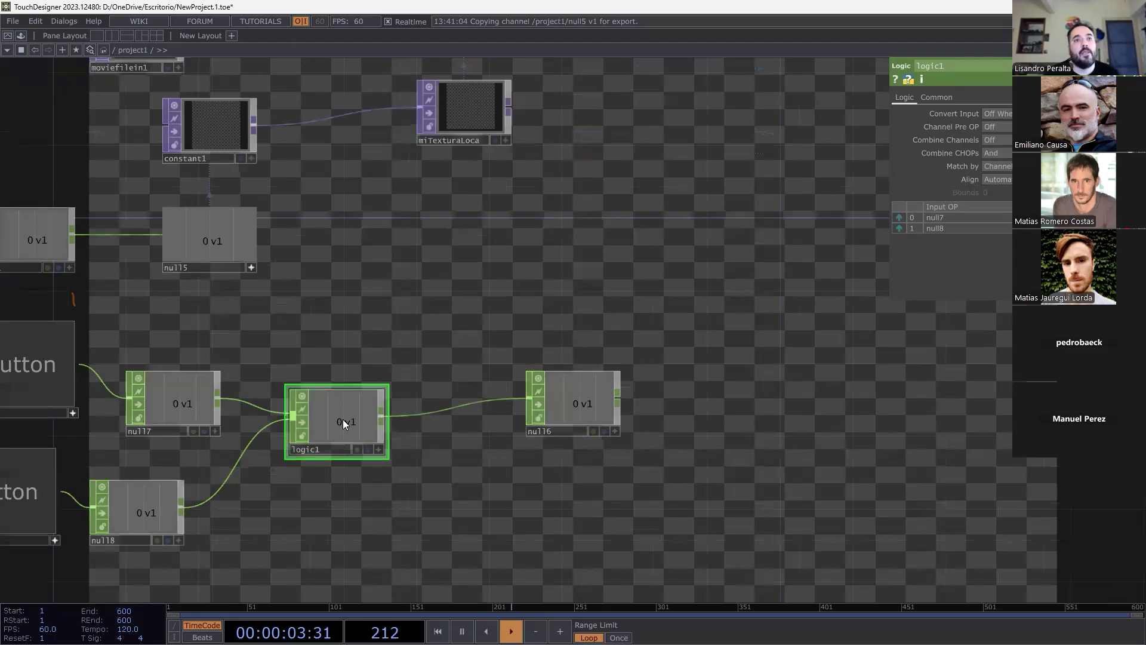
key("Tab")
left_click_drag(193, 329, 499, 324)
right_click(548, 280)
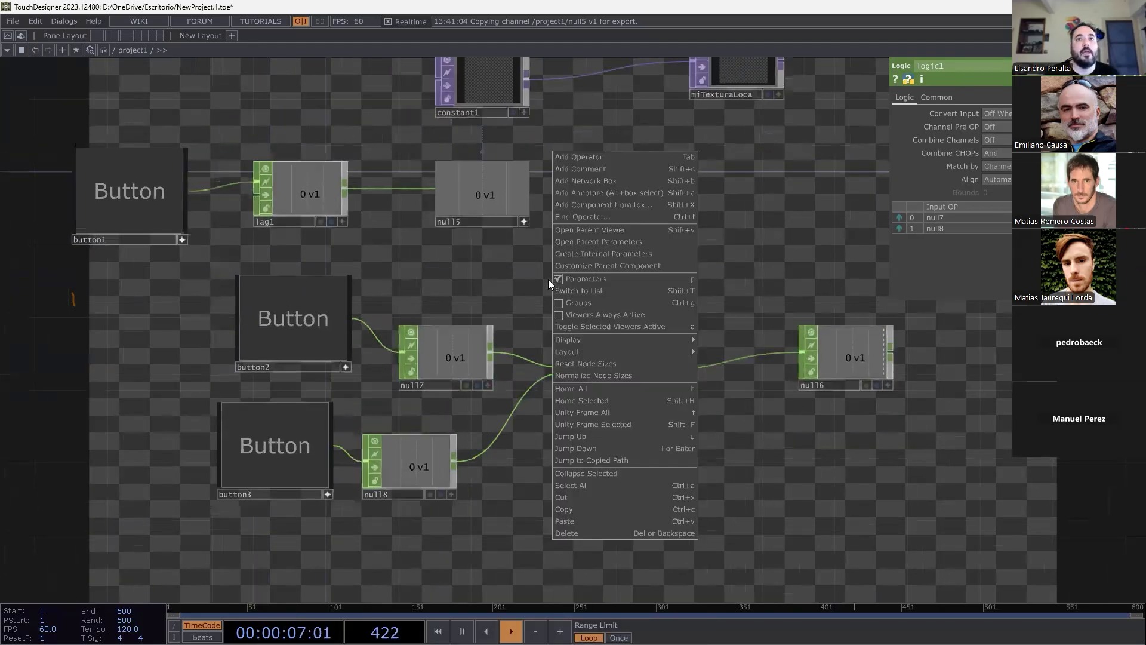
left_click(494, 322)
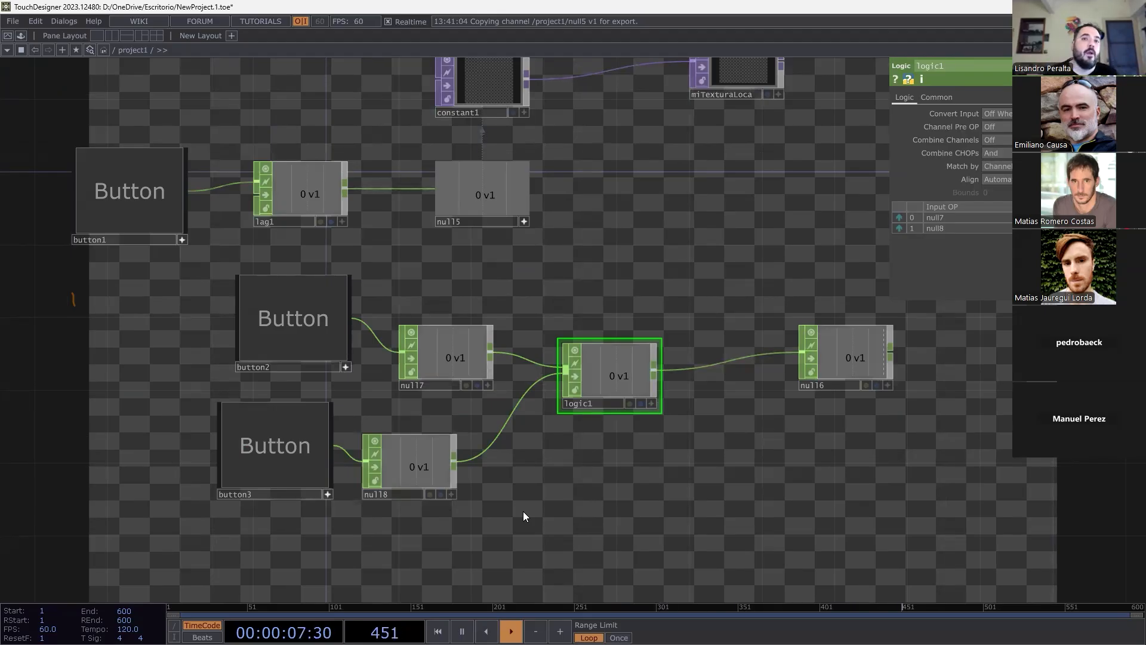
Add a Timeline CHOP to the network and place it below logic1.
key("Tab")
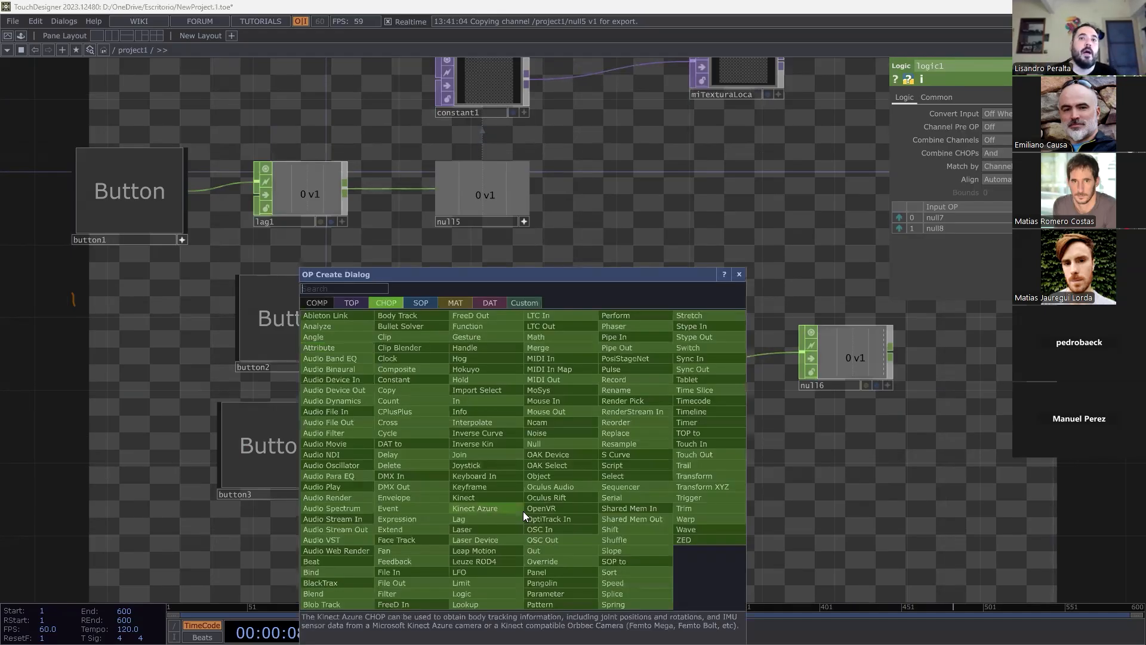
left_click(719, 408)
left_click(639, 474)
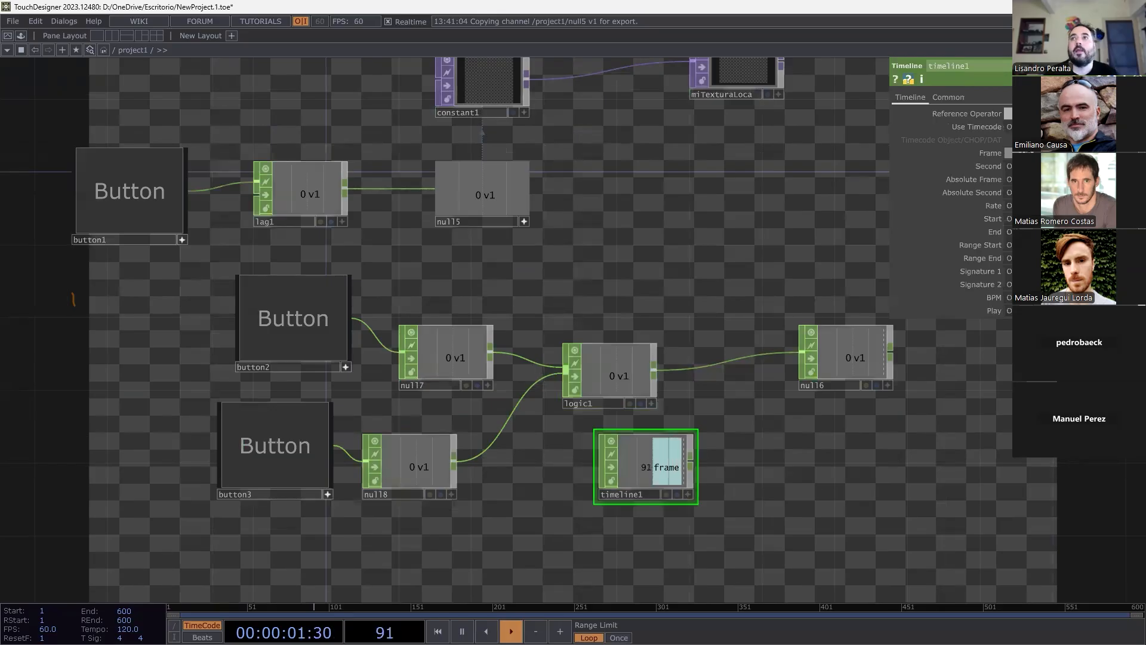
scroll(697, 454, "up", 3)
left_click_drag(642, 475, 552, 506)
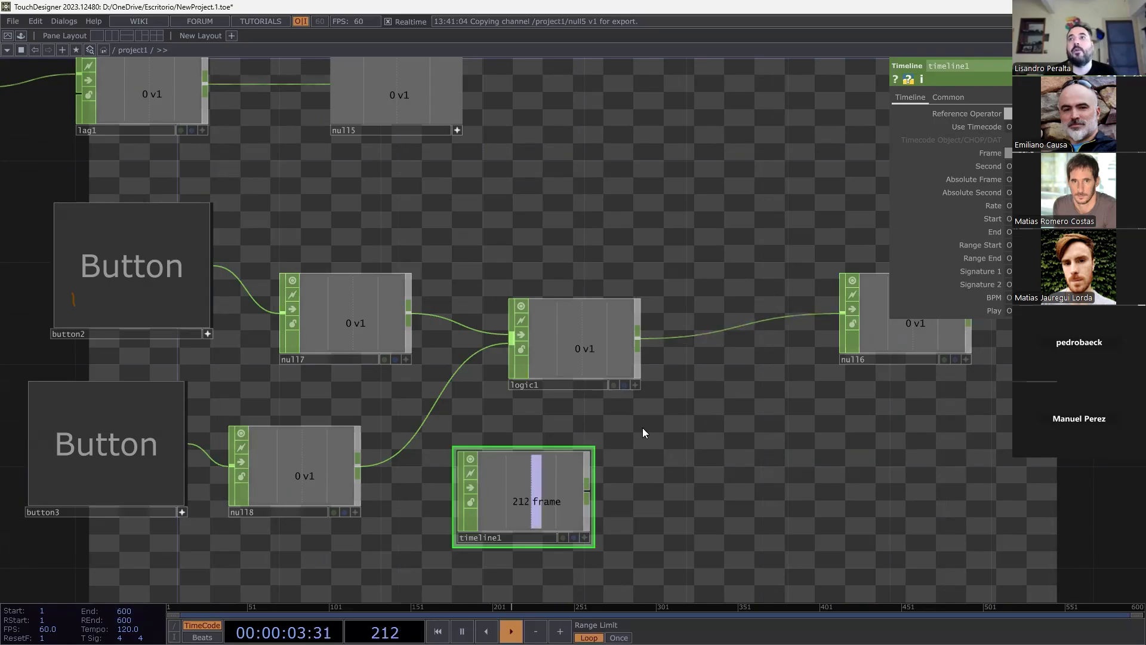
Try outputting the Second channel instead of Frame from timeline1, and restore the Frame channel.
left_click(1008, 153)
left_click(1008, 166)
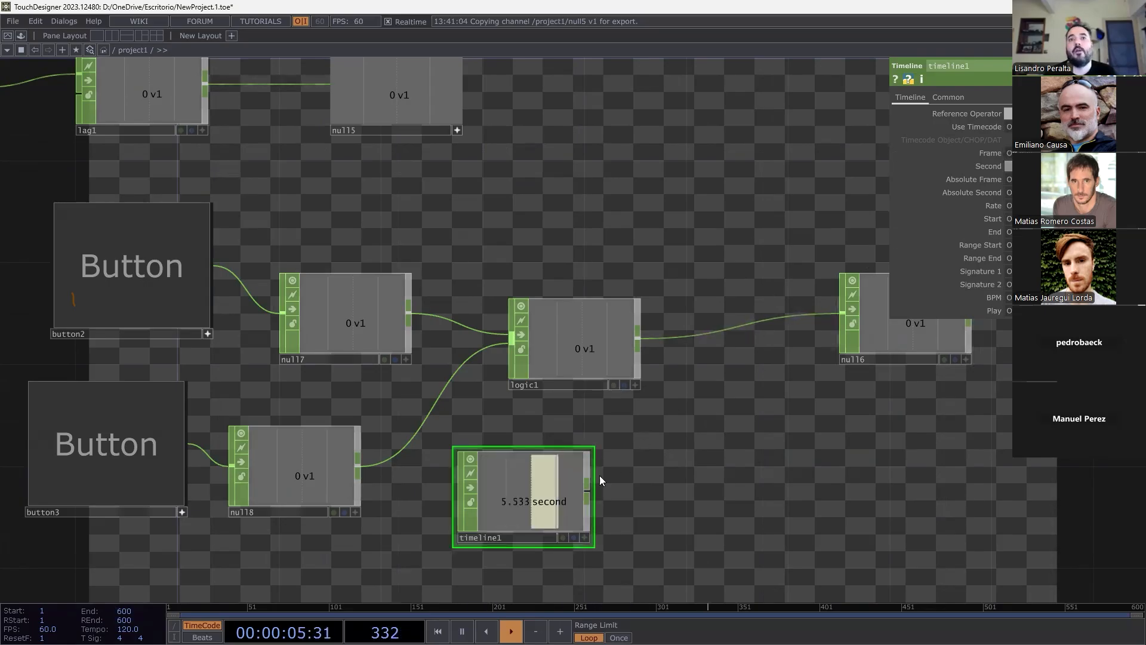
left_click(1008, 166)
left_click(1008, 152)
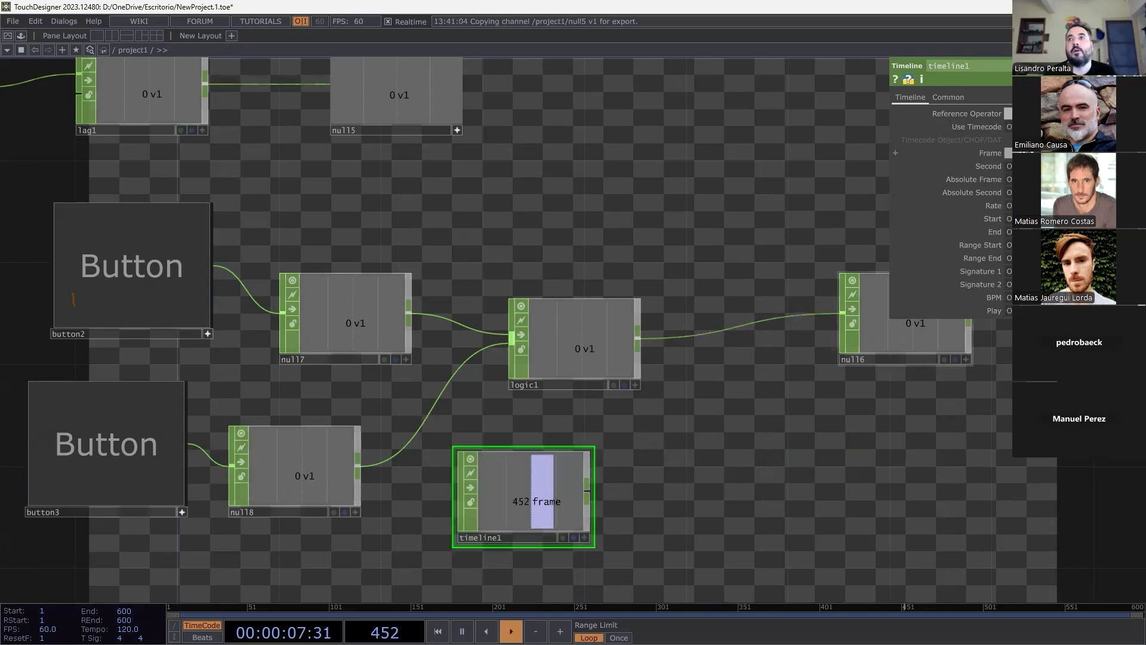
Extend the timeline by setting both its End and REnd values to 50000 frames.
middle_click_drag(577, 450, 402, 448)
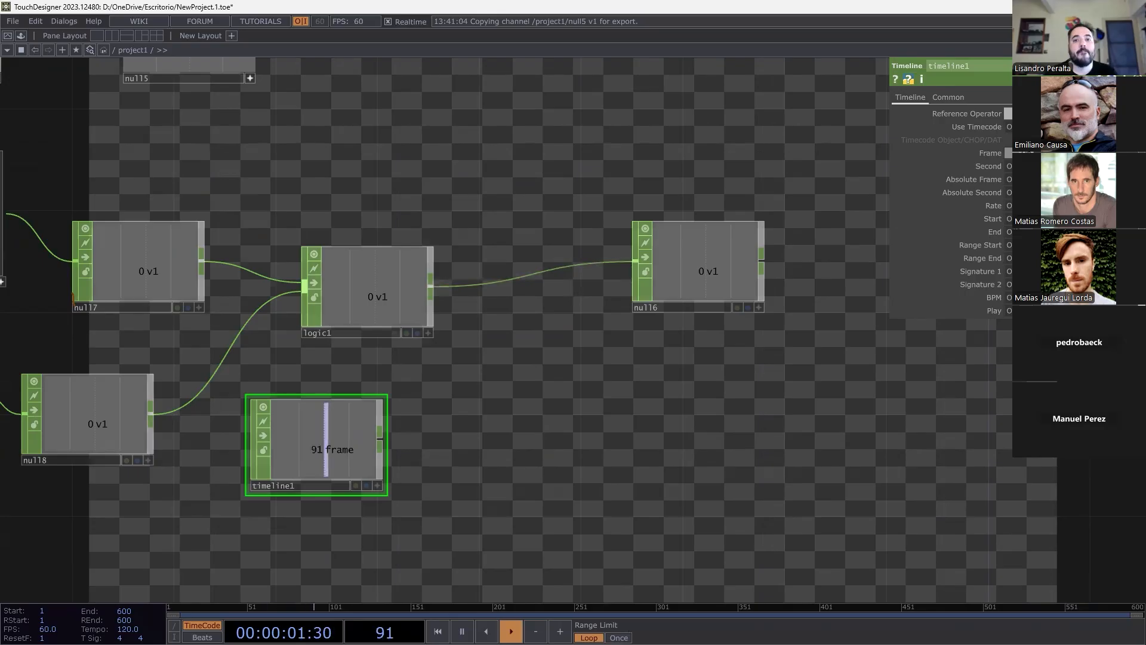
left_click(126, 620)
left_click(132, 612)
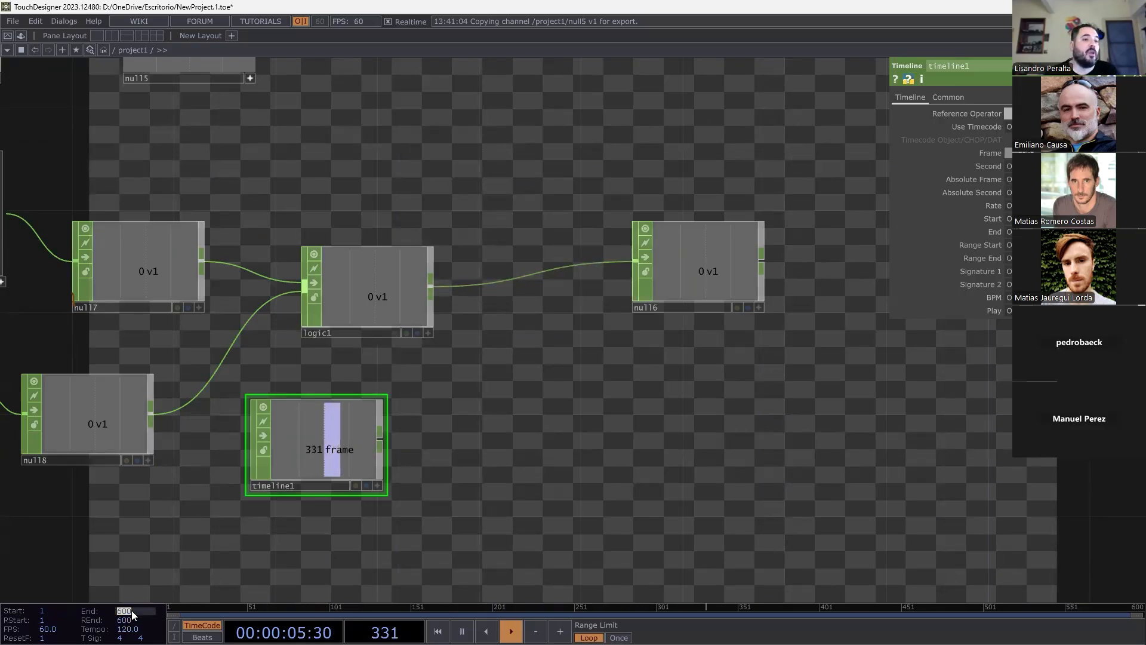
type("50000")
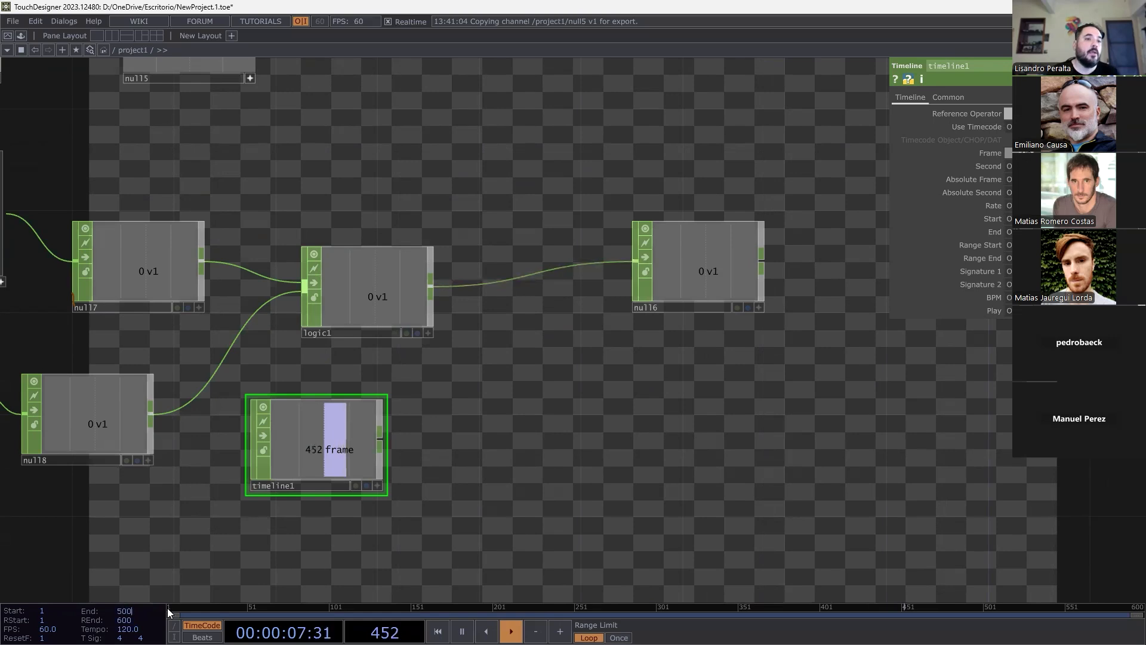
key("Return")
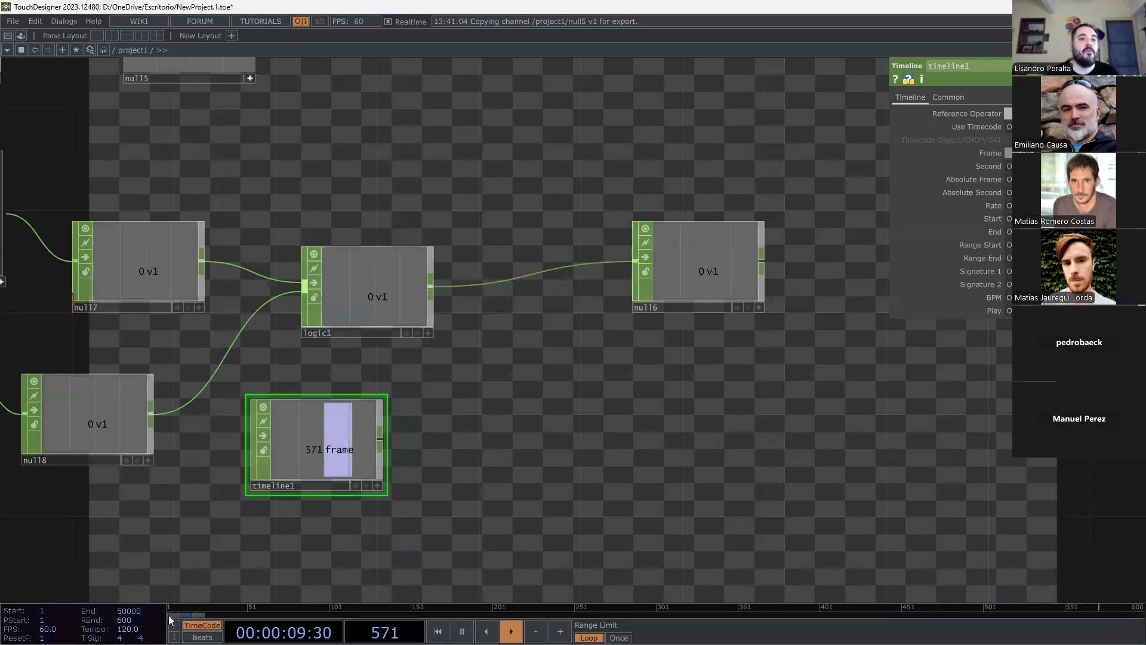
left_click(131, 620)
type("50000")
key("Return")
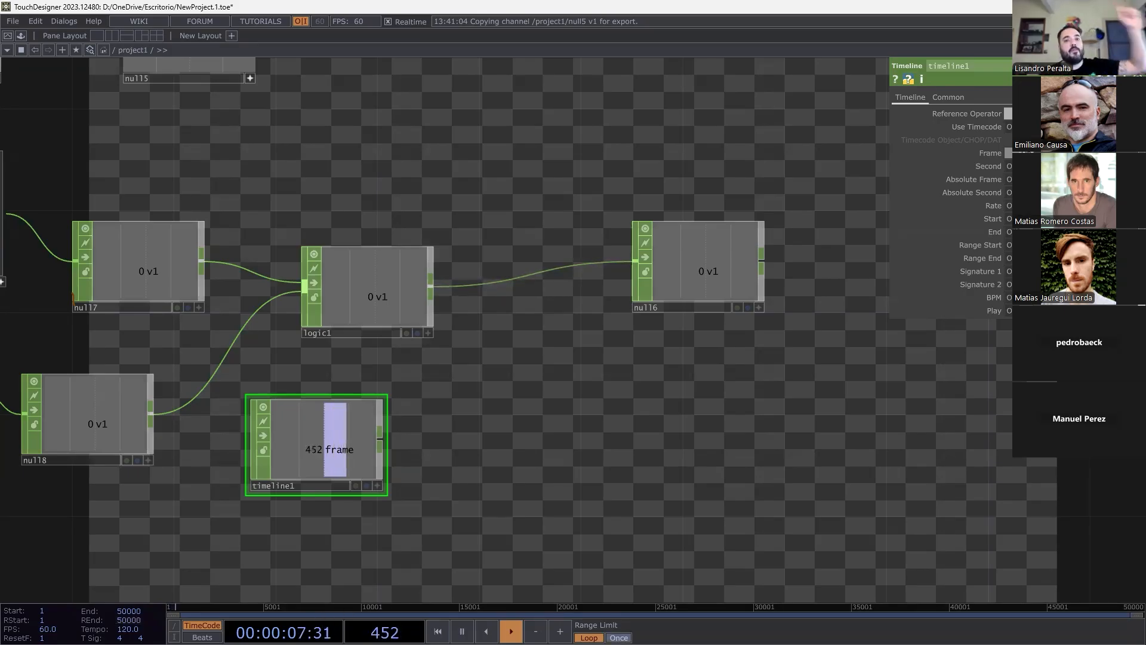
Try the Once range limit by playing the timeline from near frame 50000, and restore the Loop range limit.
left_click(619, 637)
left_click_drag(596, 609, 1124, 604)
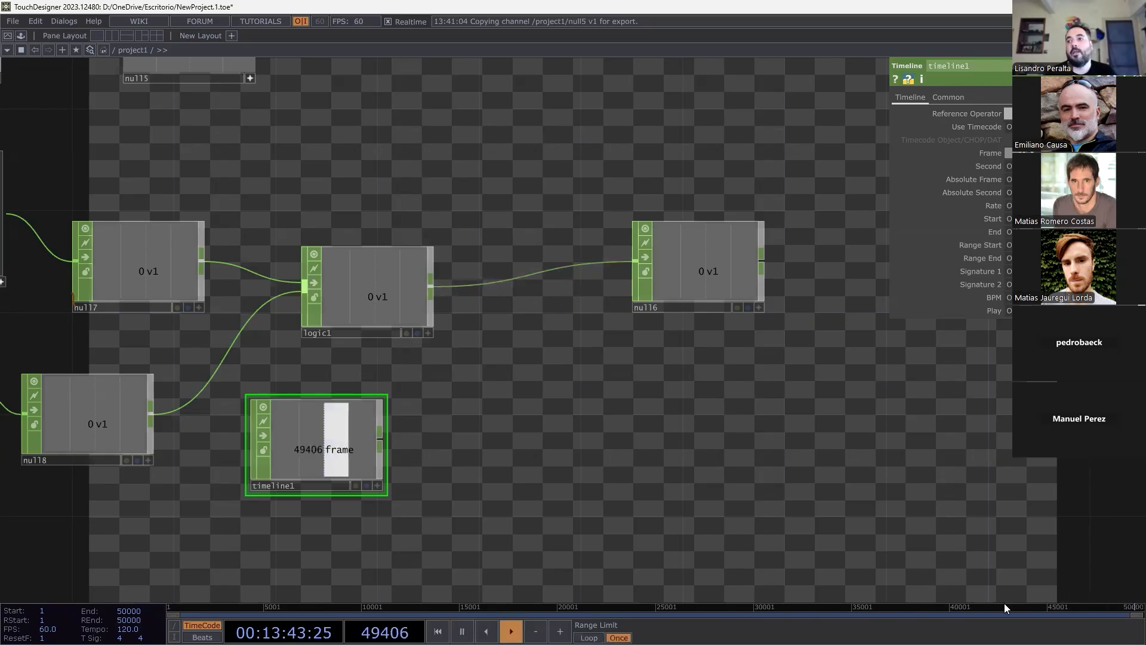
left_click(1128, 611)
left_click(511, 631)
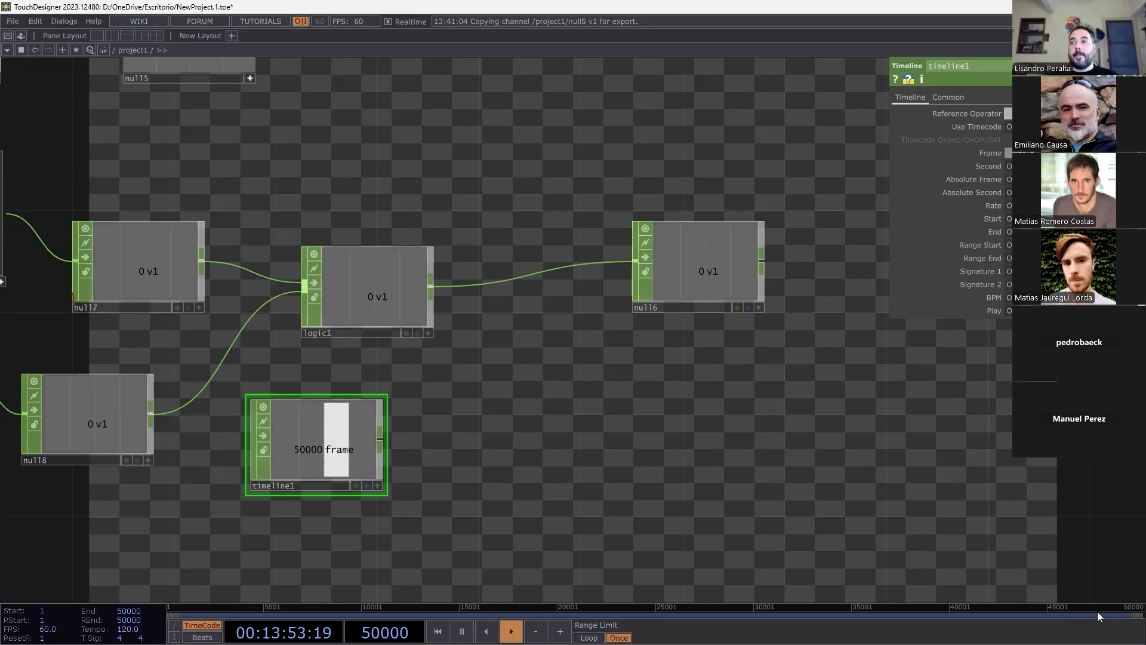
mouse_move(1127, 615)
left_mouse_down()
mouse_move(1114, 617)
mouse_move(1119, 608)
left_mouse_up()
left_click_drag(1126, 614, 1121, 613)
key("space")
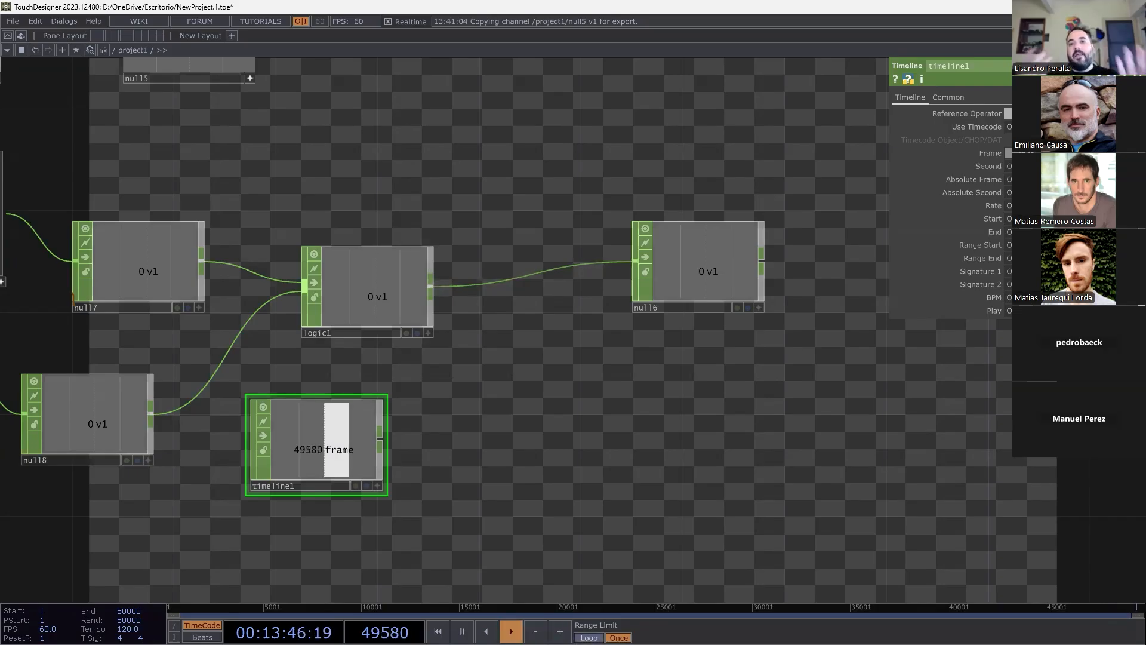
left_click(589, 637)
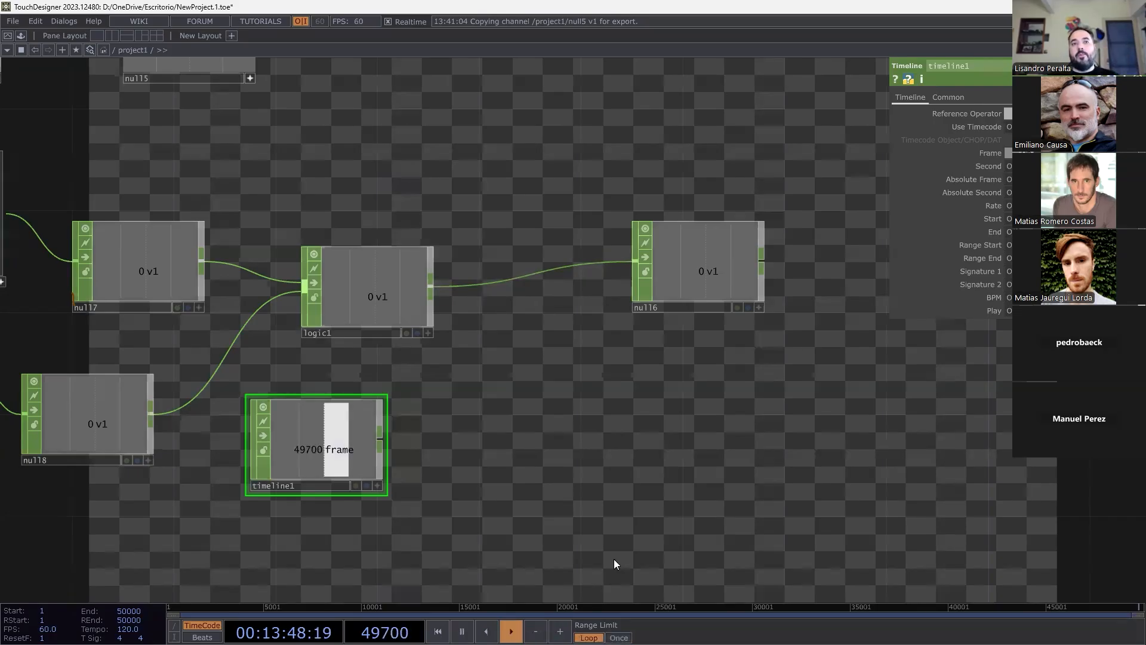
Make timeline1 output the Second channel instead of Frame.
left_click_drag(493, 537, 680, 496)
key("Tab")
left_click(687, 411)
left_click(471, 346)
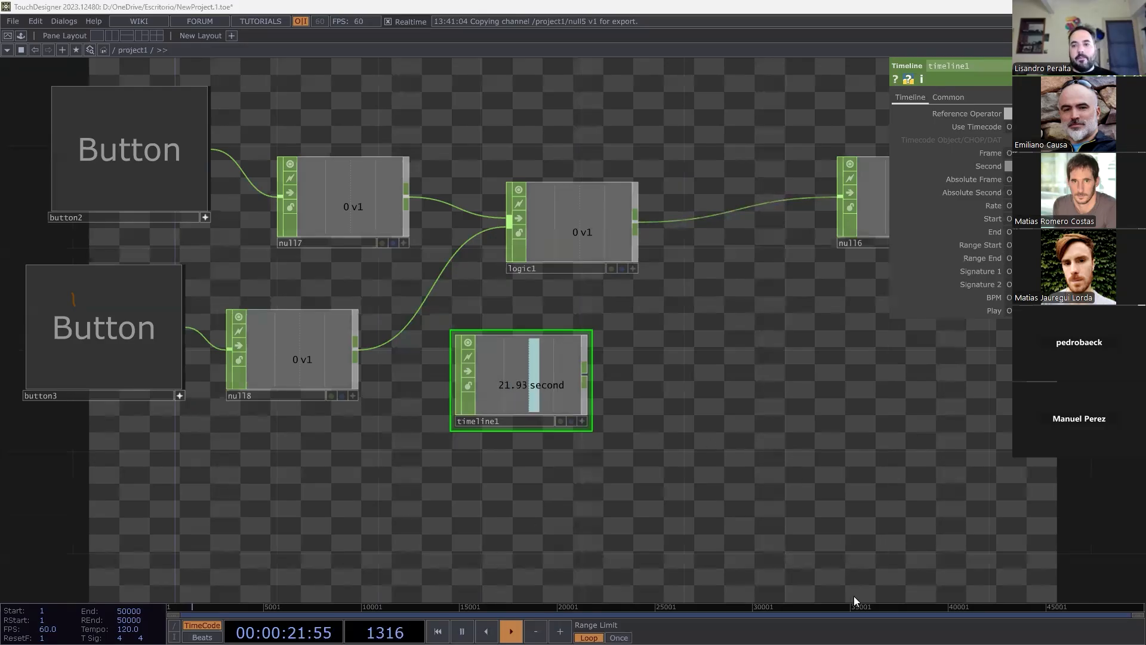
Switch to Calculator, convert 50000 frames to minutes by dividing by 60 twice, and close it.
key("alt+Tab")
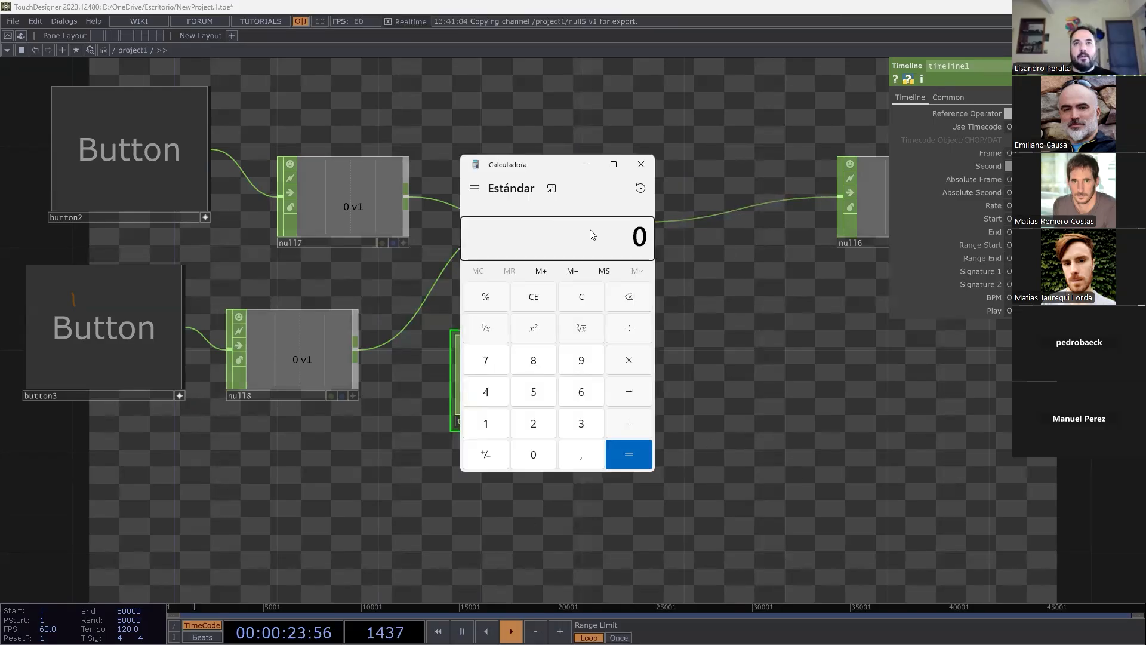
type("500000")
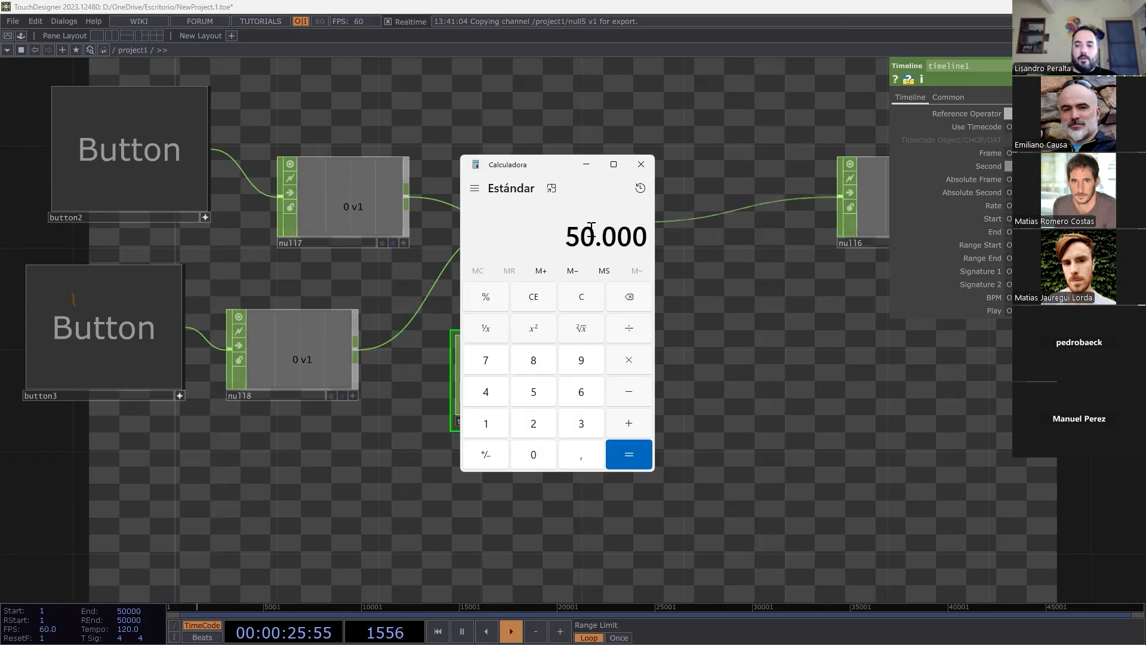
type("/60")
key("Return")
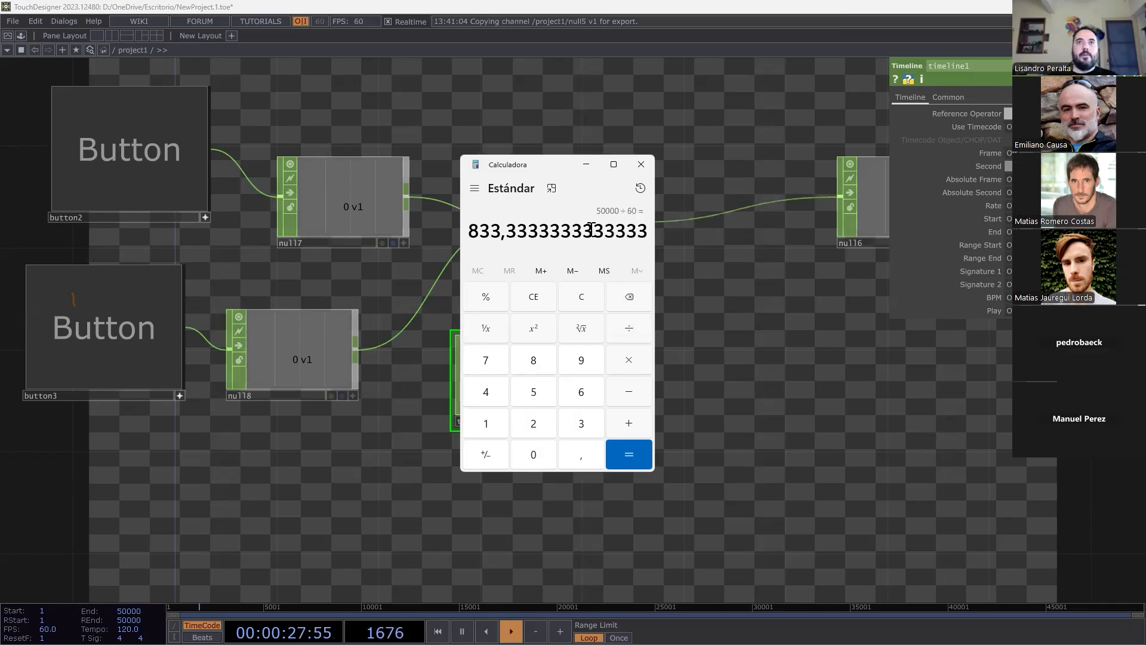
double_click(503, 232)
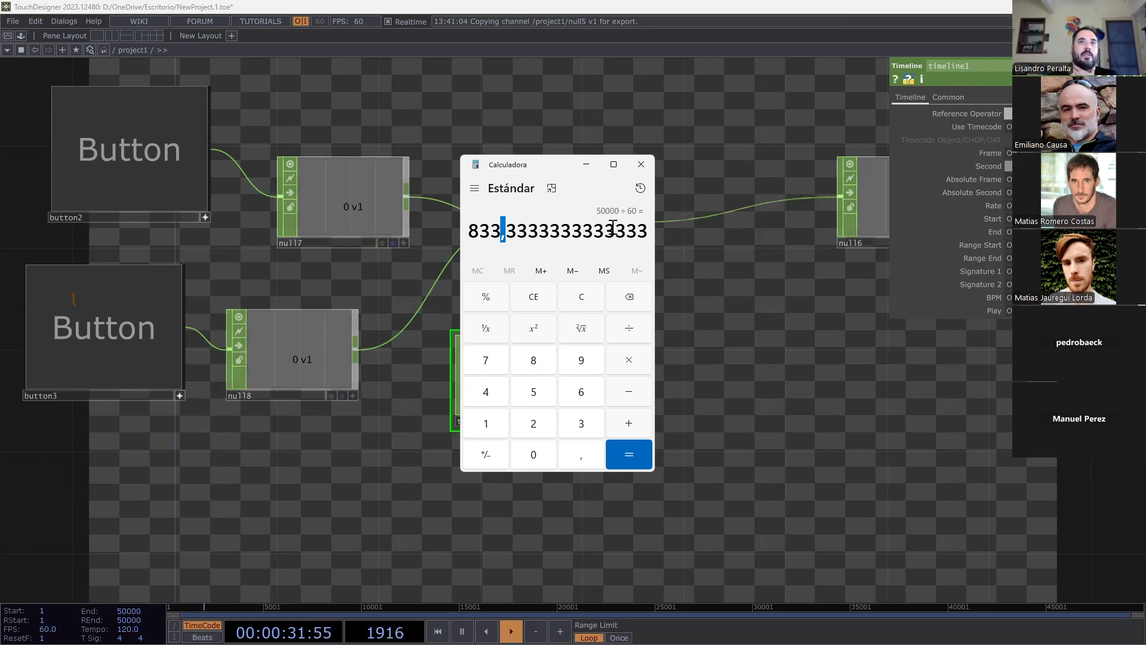
key("slash")
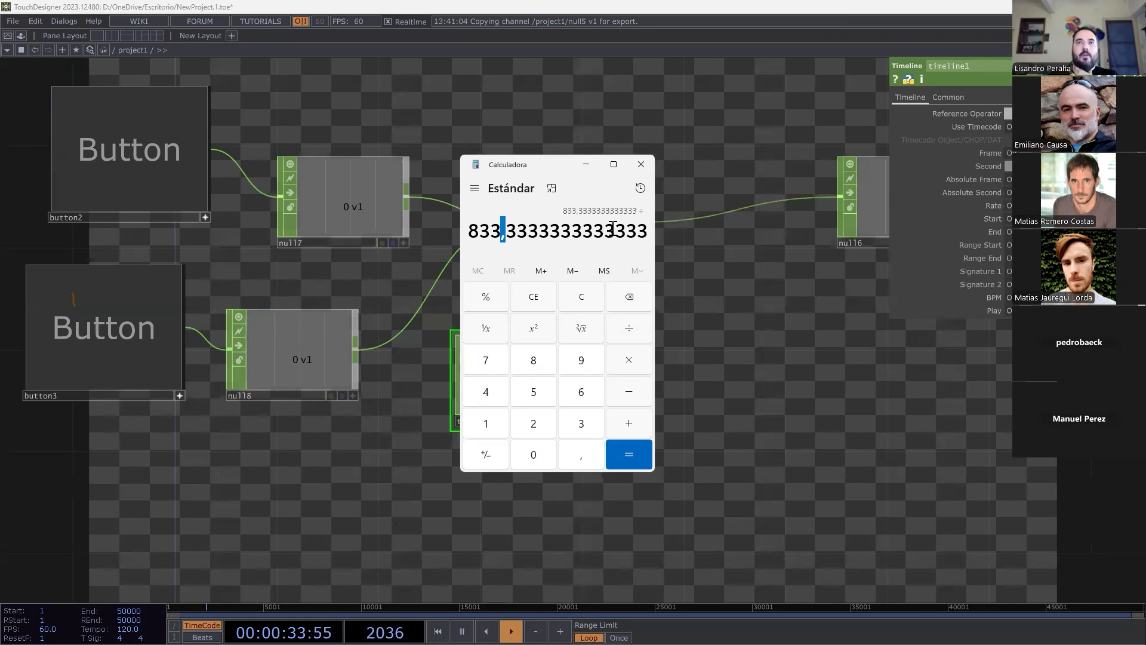
type("60")
key("Return")
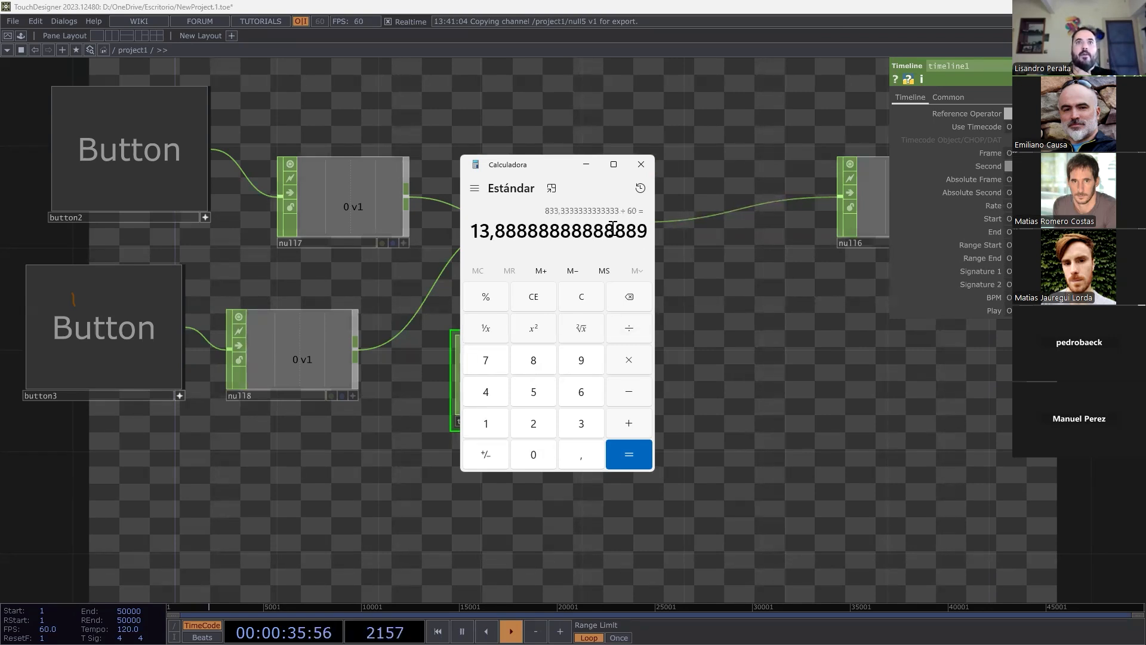
left_click(641, 164)
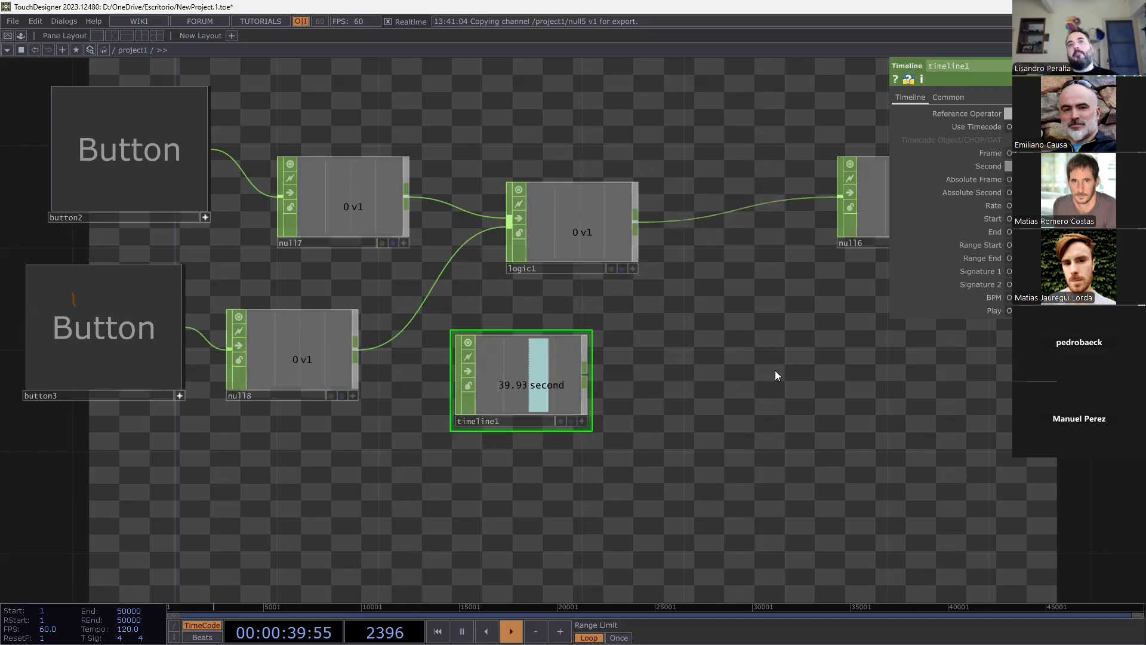
Add a Constant CHOP below timeline1 and set its chan1 value to 60.
key("Tab")
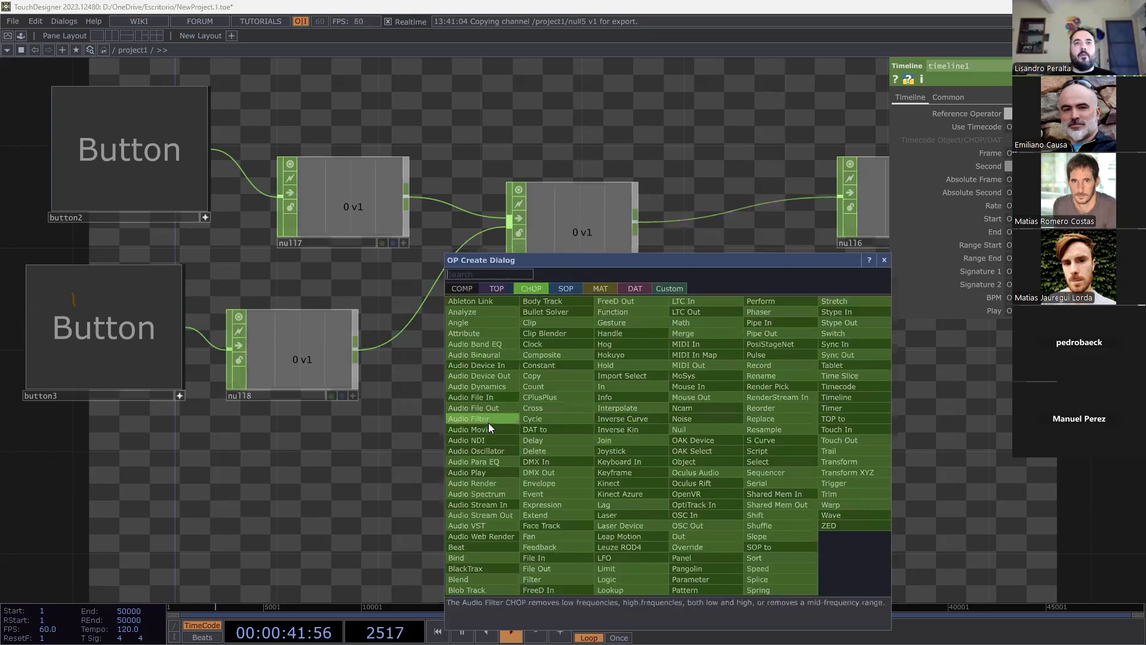
left_click(556, 363)
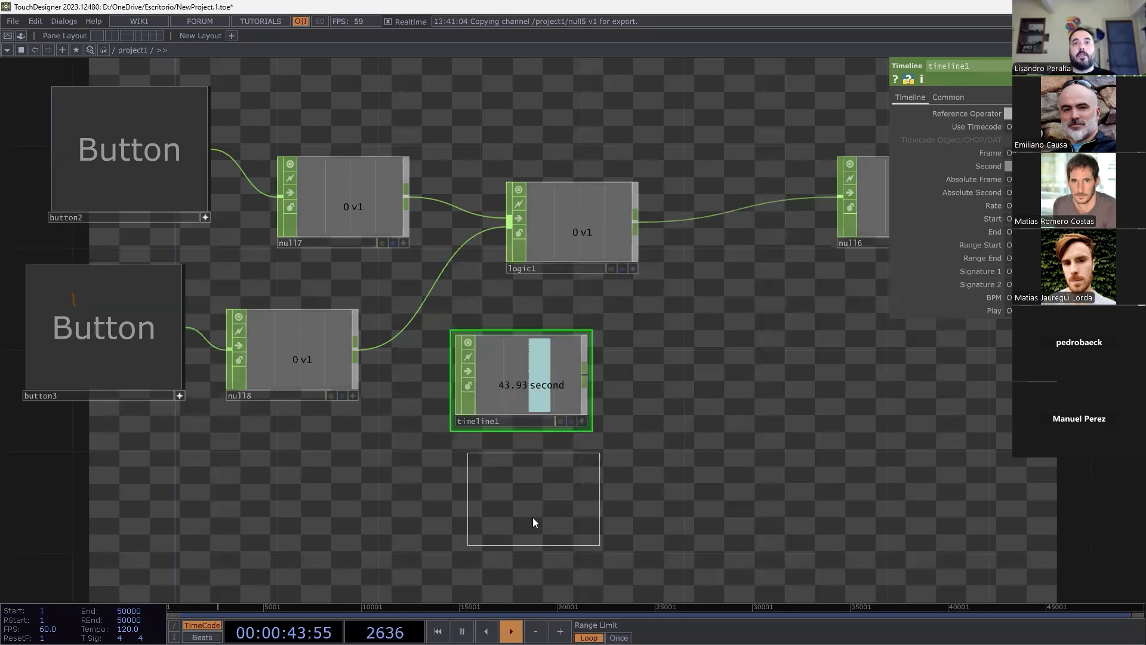
left_click(533, 517)
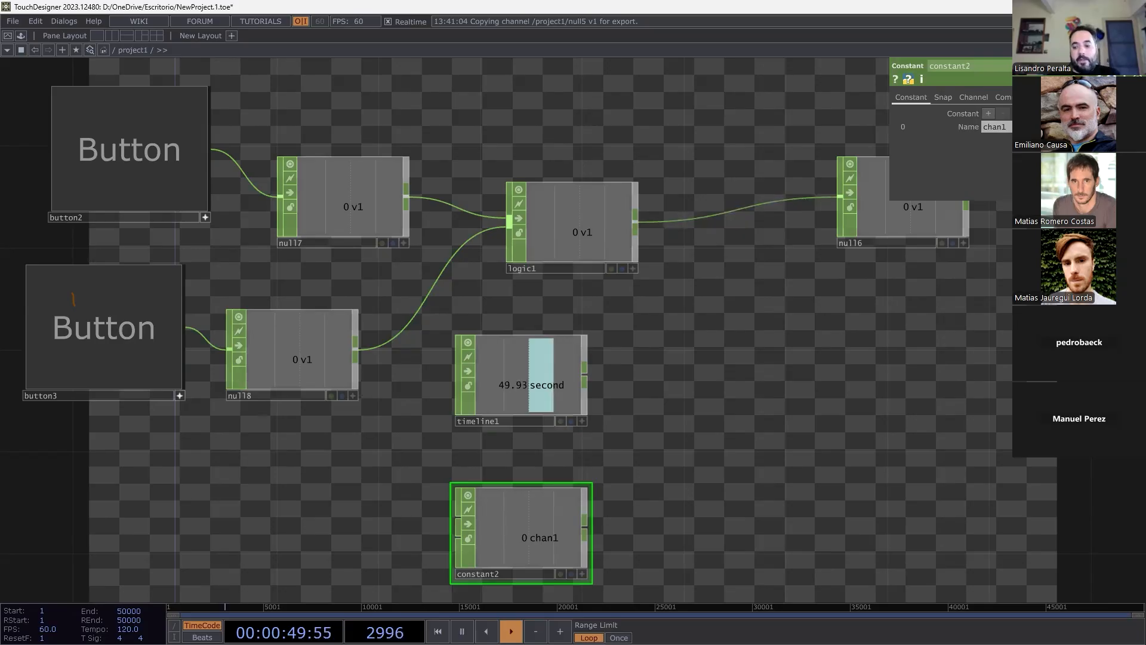
type("60")
key("Return")
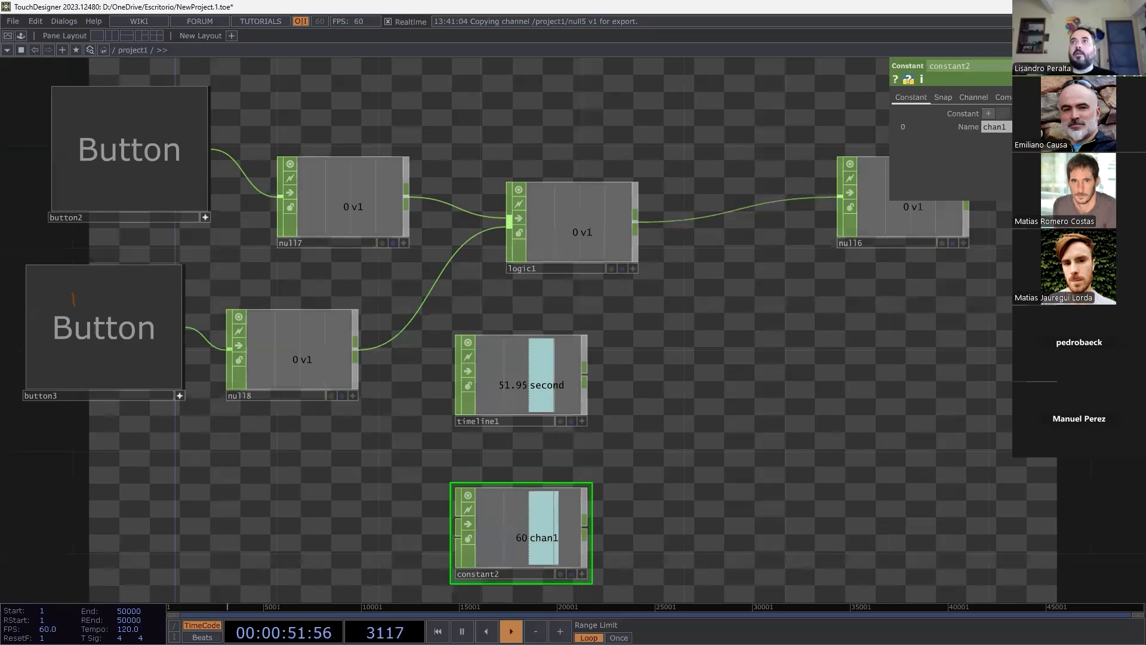
Add a second Logic CHOP beside timeline1 and constant2, and connect both of them to its input.
key("Tab")
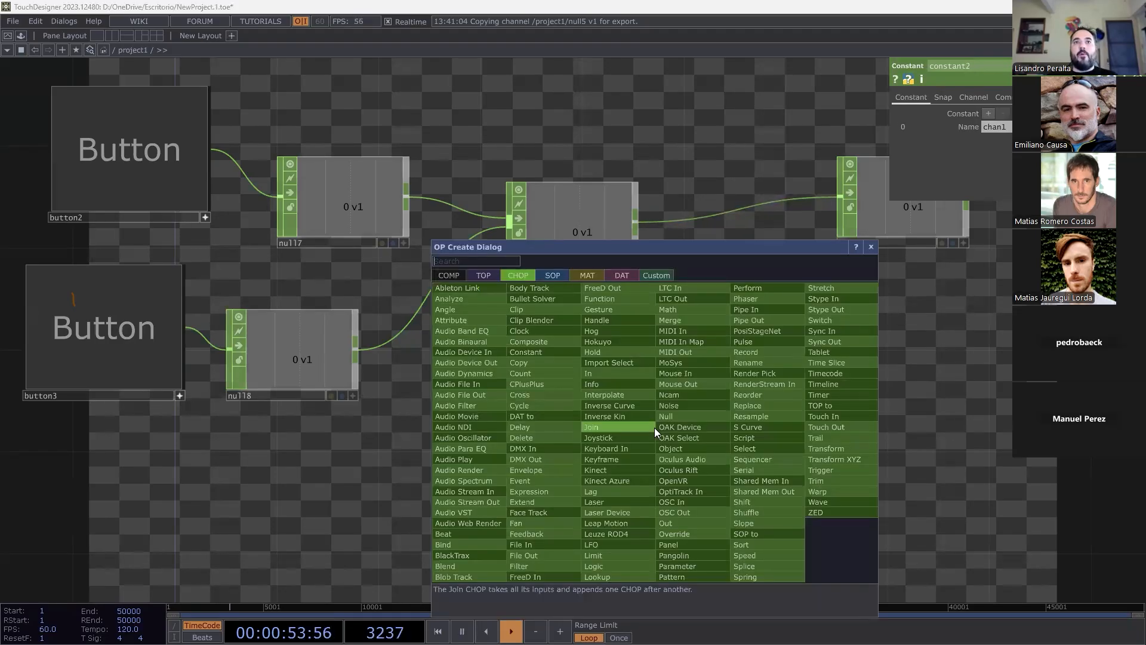
left_click(603, 565)
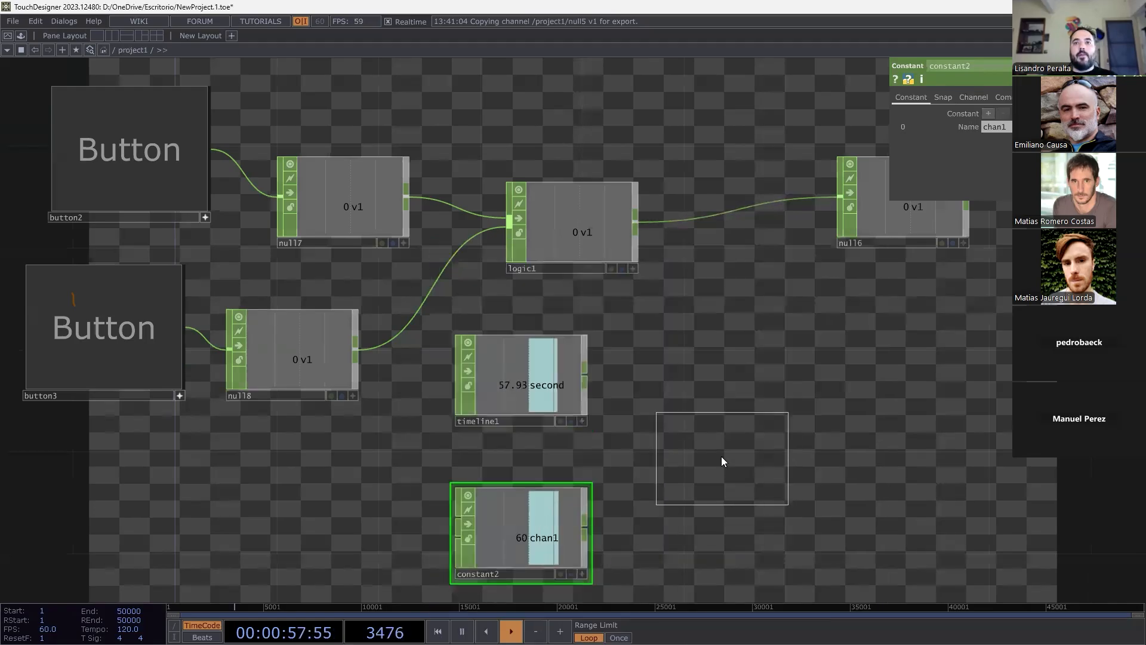
left_click(720, 461)
left_click_drag(584, 375, 662, 447)
left_click_drag(584, 528, 661, 457)
Try the Highest option for logic2's Combine Channels, return it to Off, and set Combine CHOPs to Highest.
left_click(1005, 143)
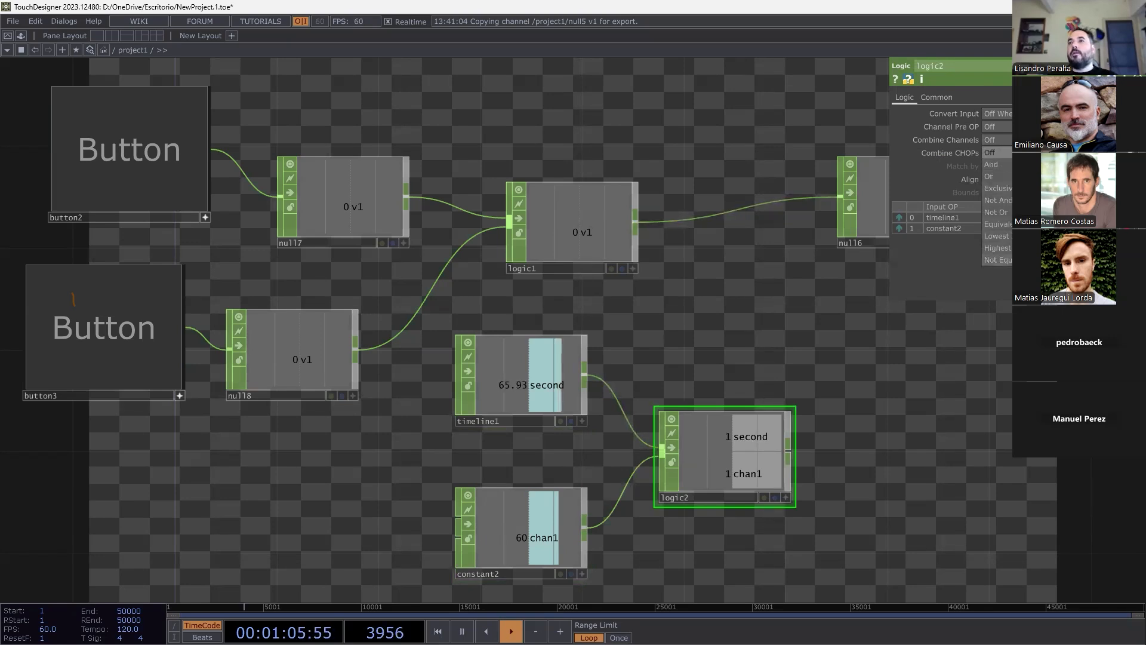
left_click(997, 247)
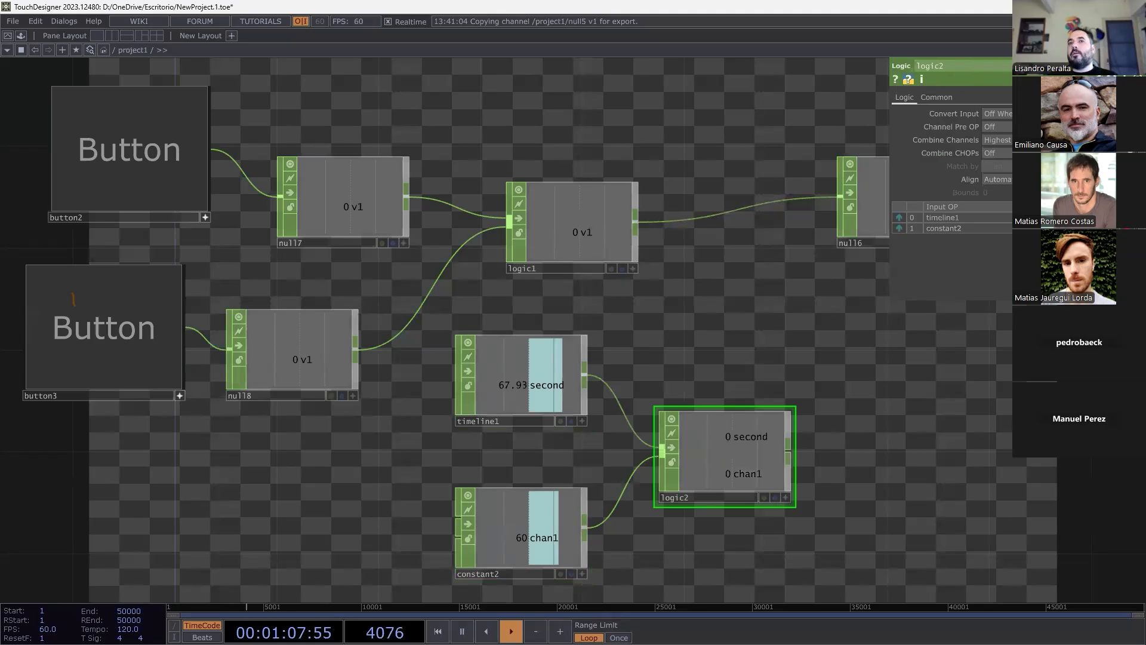
left_click(997, 140)
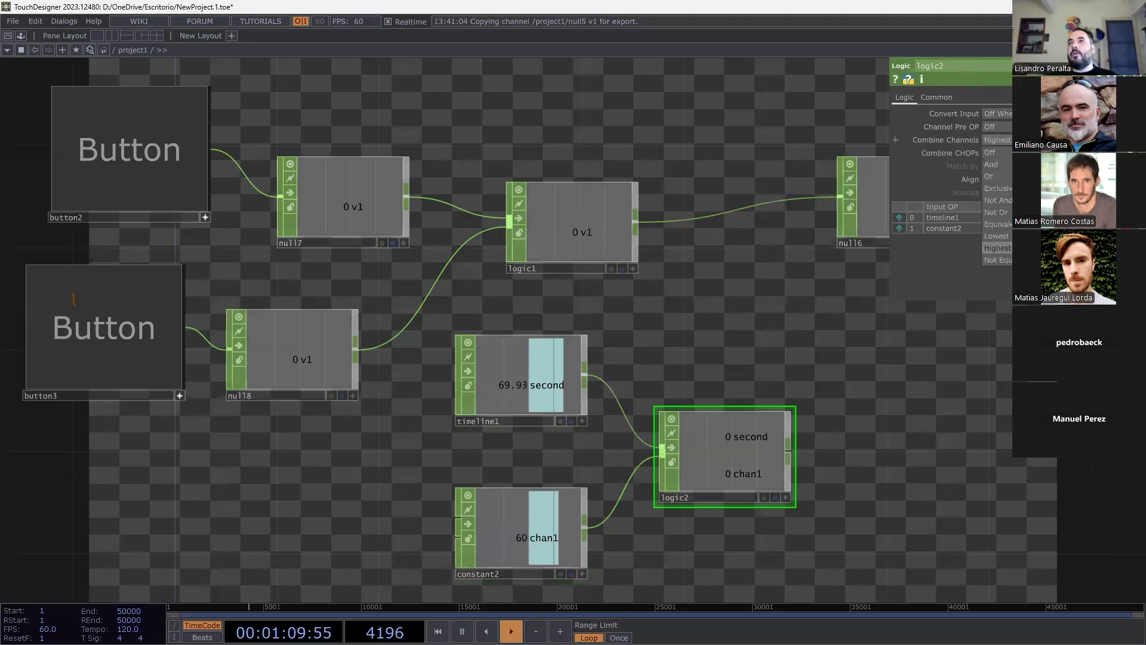
left_click(998, 153)
left_click(997, 153)
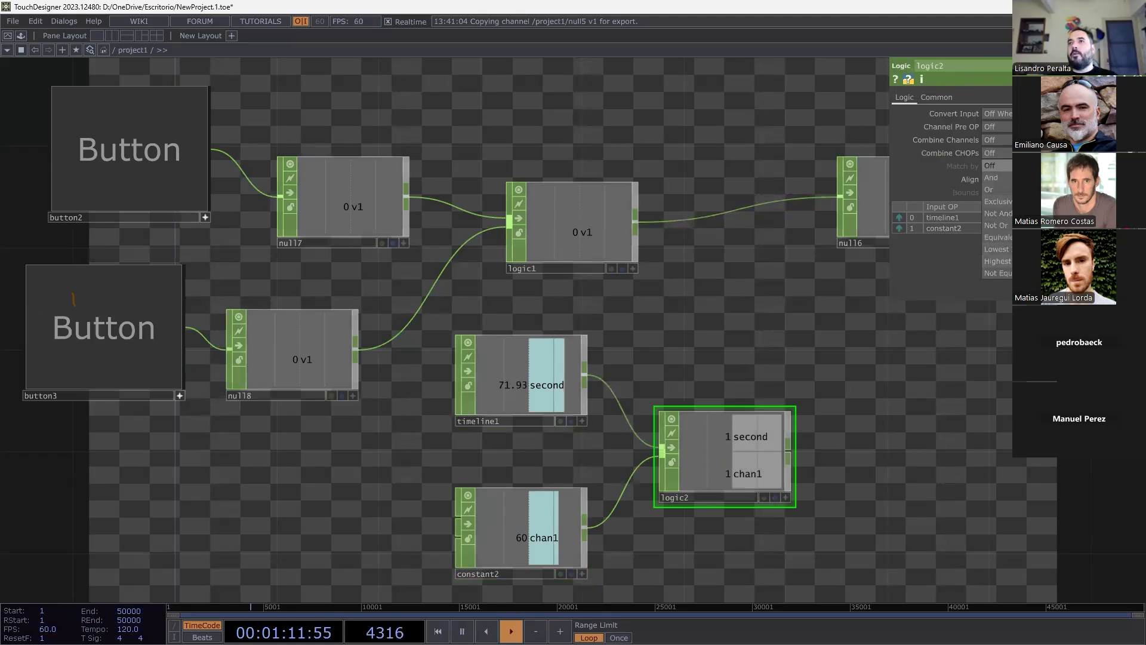
left_click(995, 261)
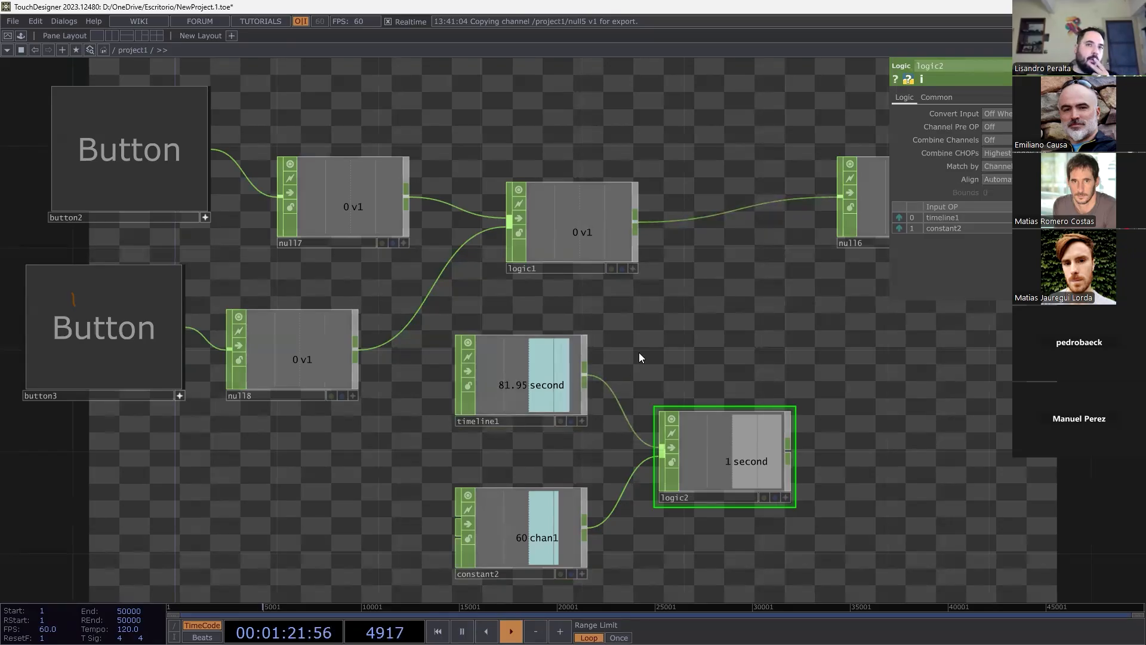
Delete the two-button and timeline logic examples, from button2 and button3 through null6, timeline1, constant2 and logic2.
scroll(658, 345, "down", 2)
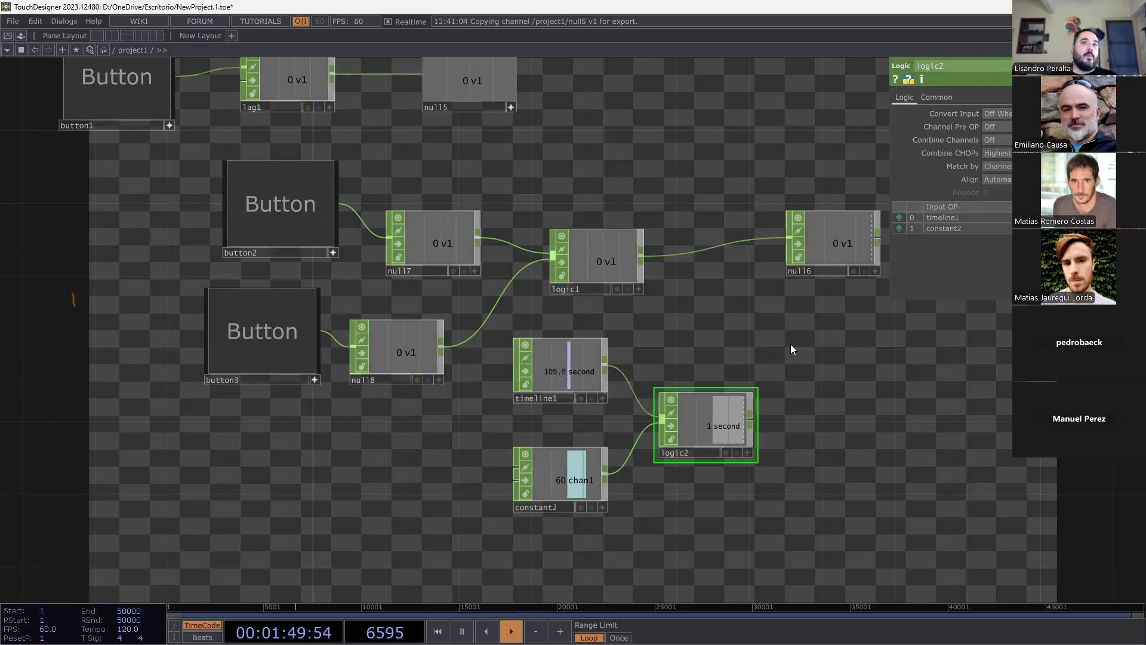
scroll(916, 447, "down", 3)
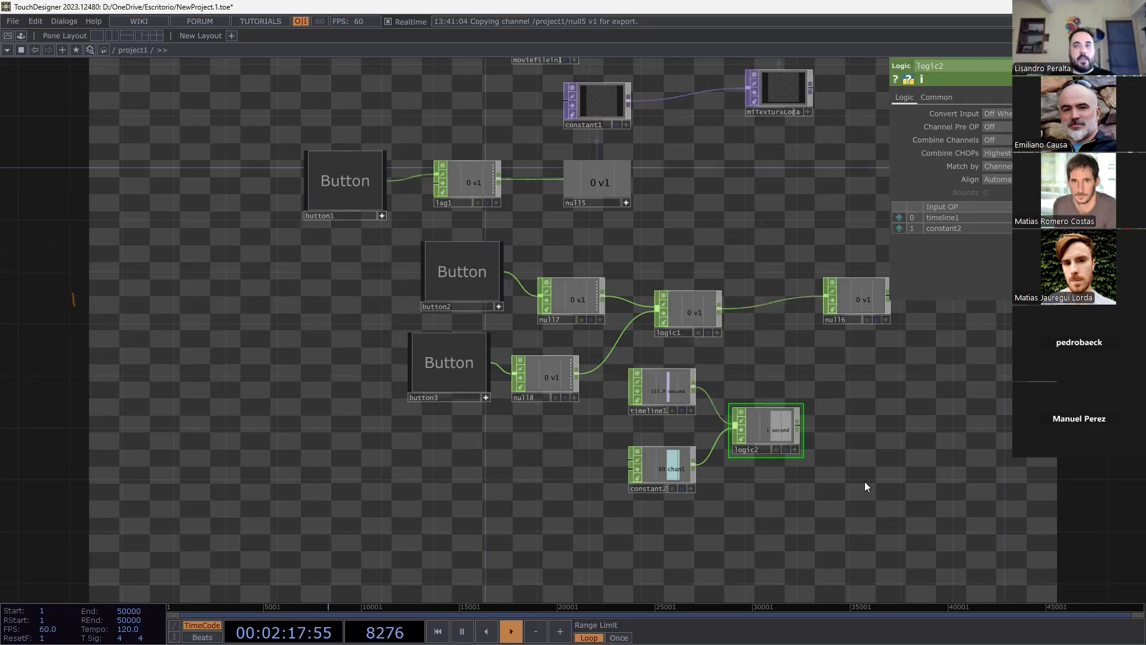
left_click_drag(923, 509, 344, 253)
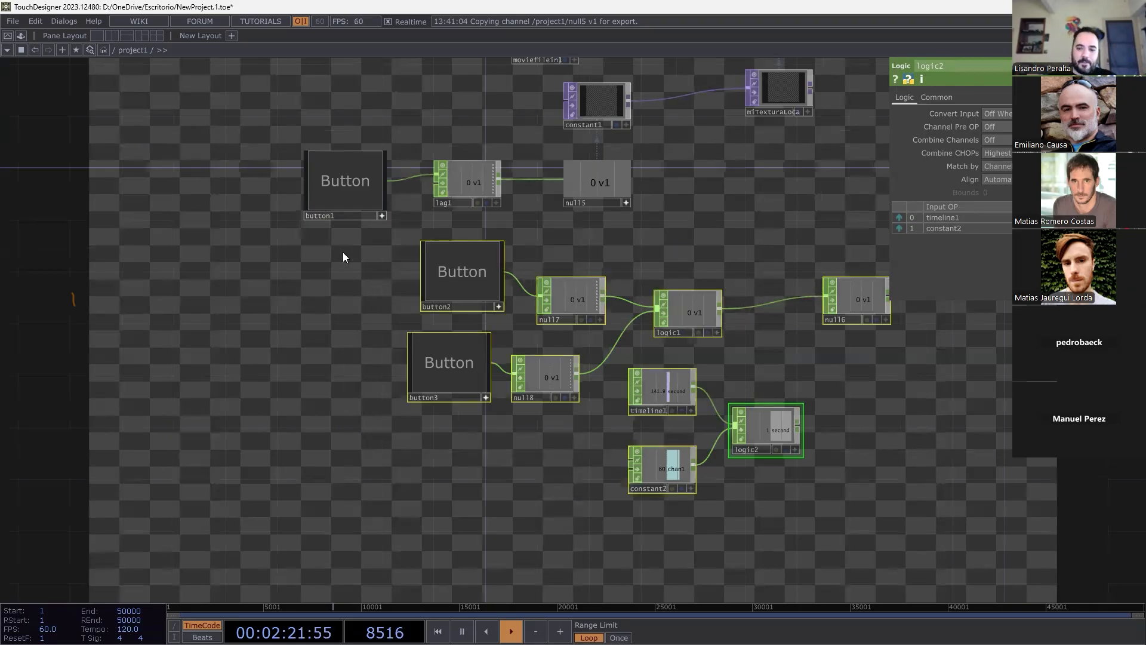
key("Delete")
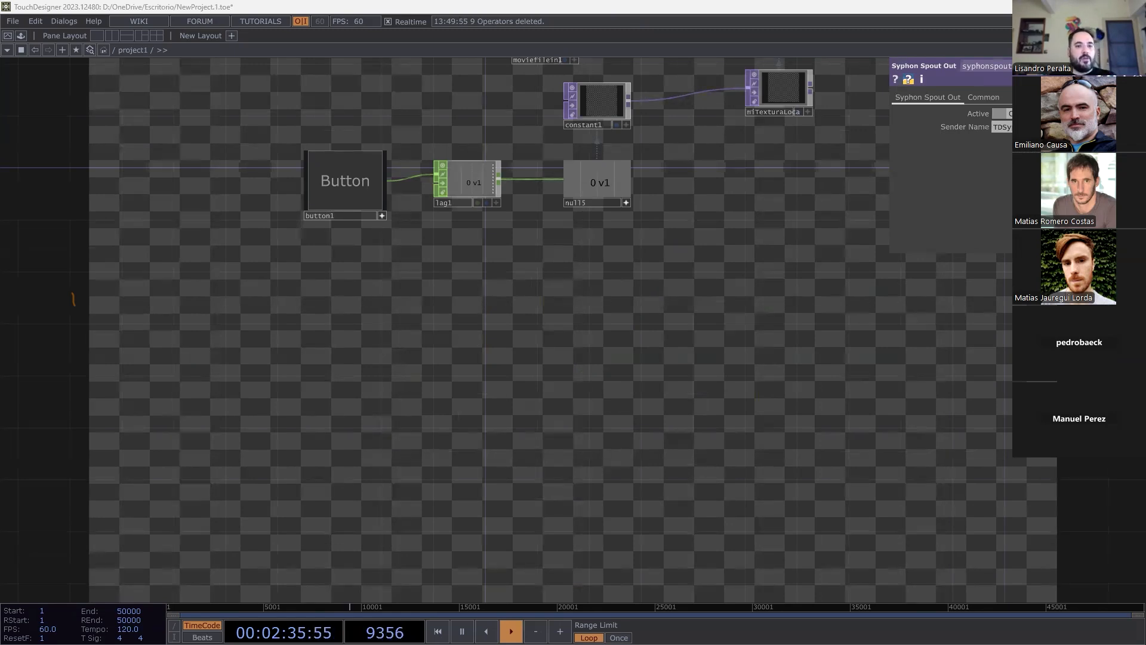
Open the Palette and add the kinectPointcloud component from Techniques to the empty area below button1.
left_click(21, 35)
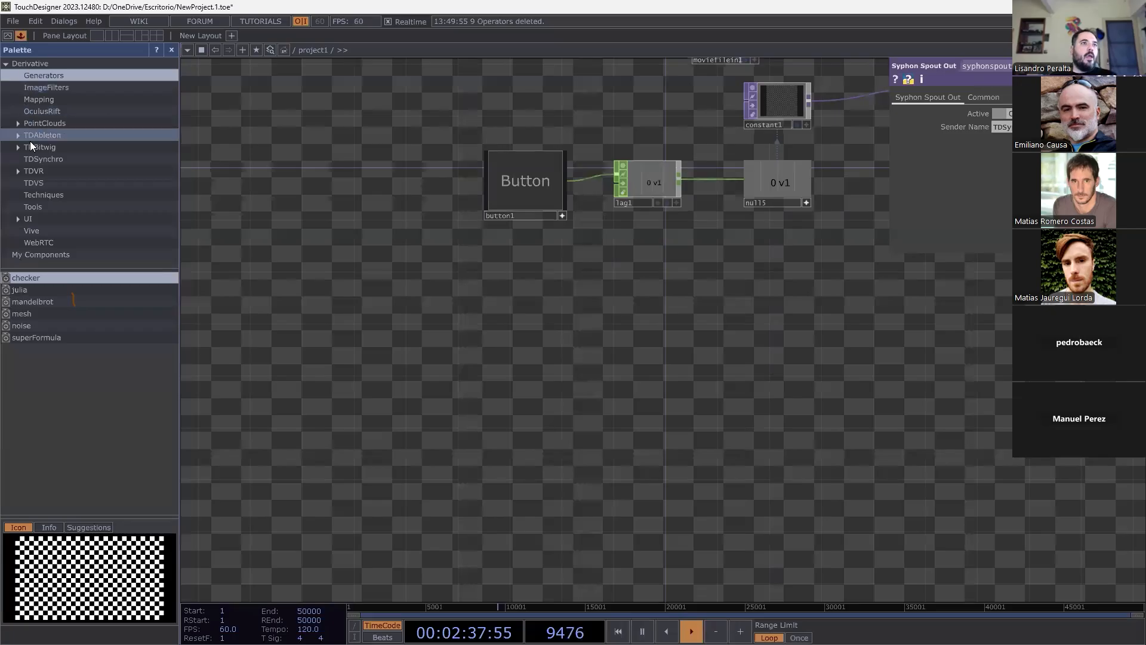
left_click(45, 194)
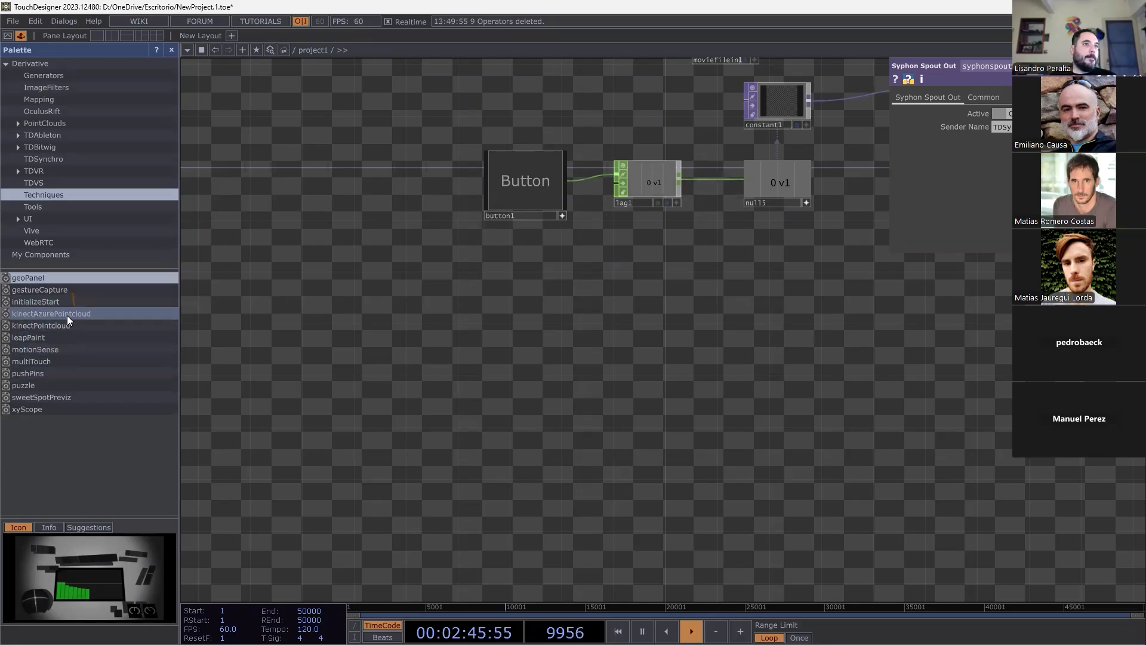
left_click_drag(57, 325, 428, 406)
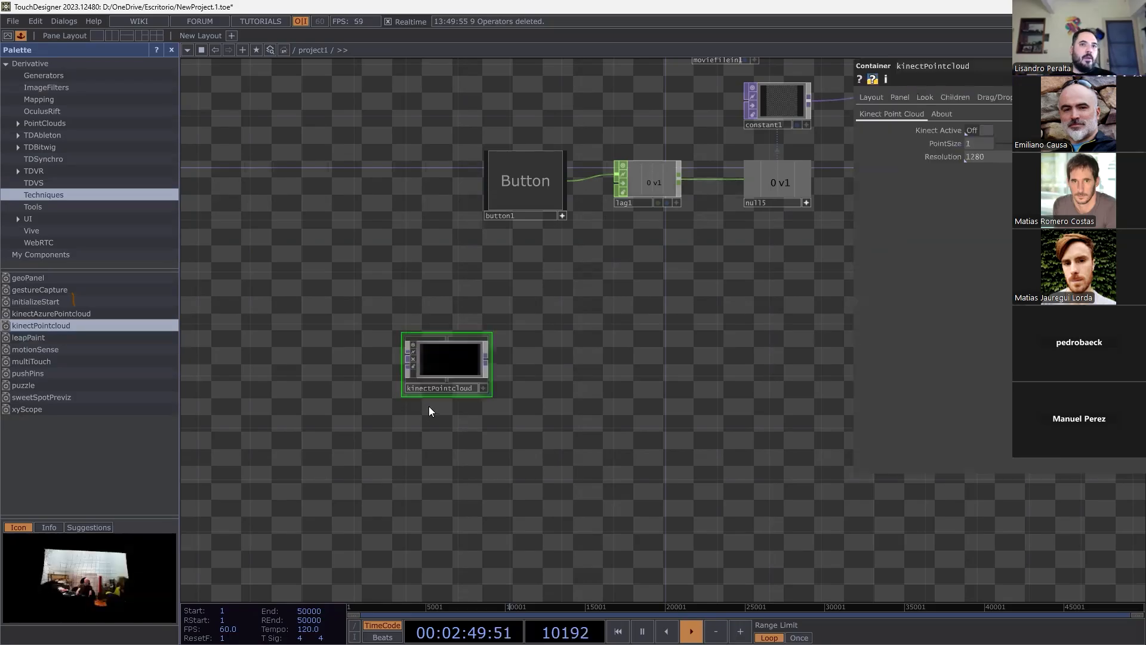
Add a Kinect TOP above the kinectPointcloud component and delete it again.
scroll(516, 372, "up", 2)
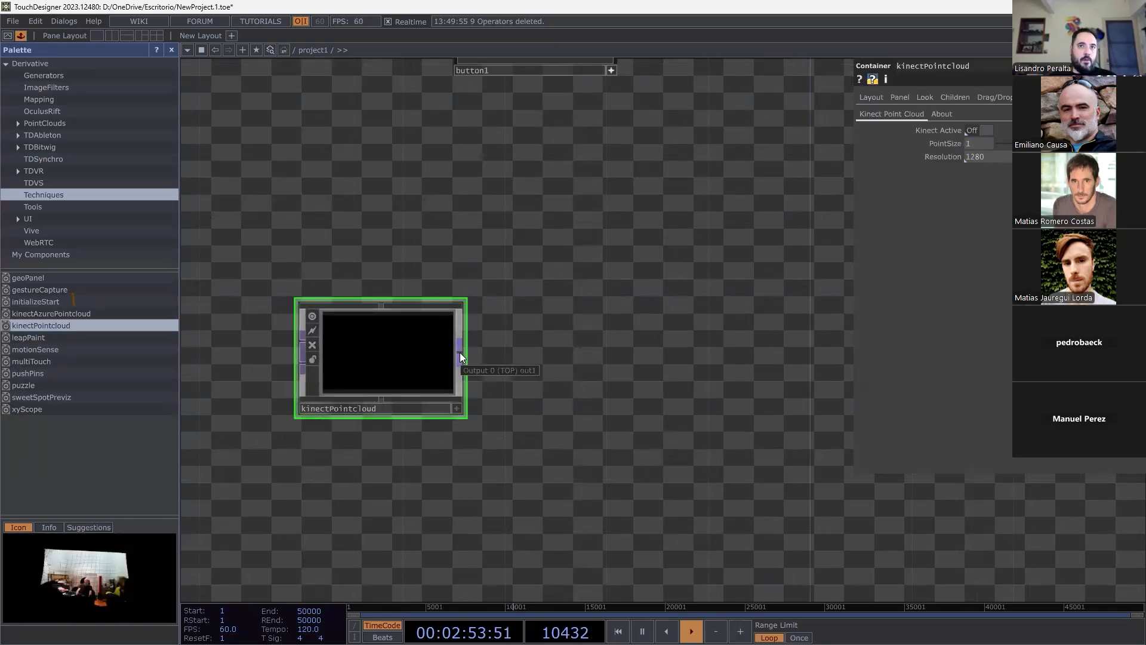
key("Tab")
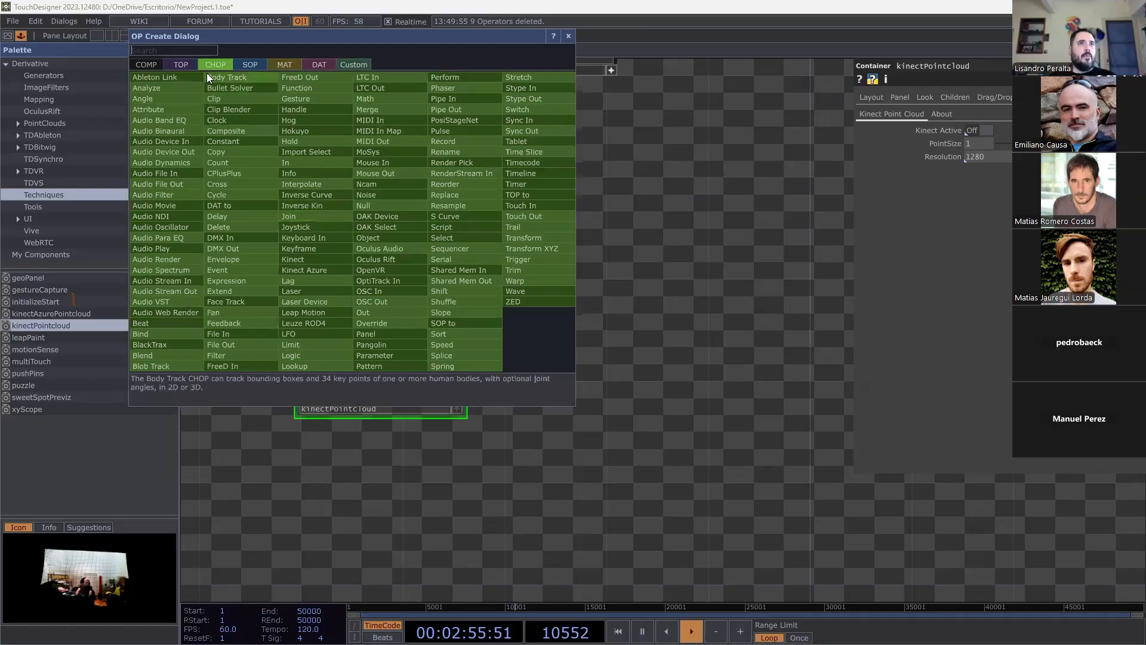
left_click(180, 65)
left_click(252, 198)
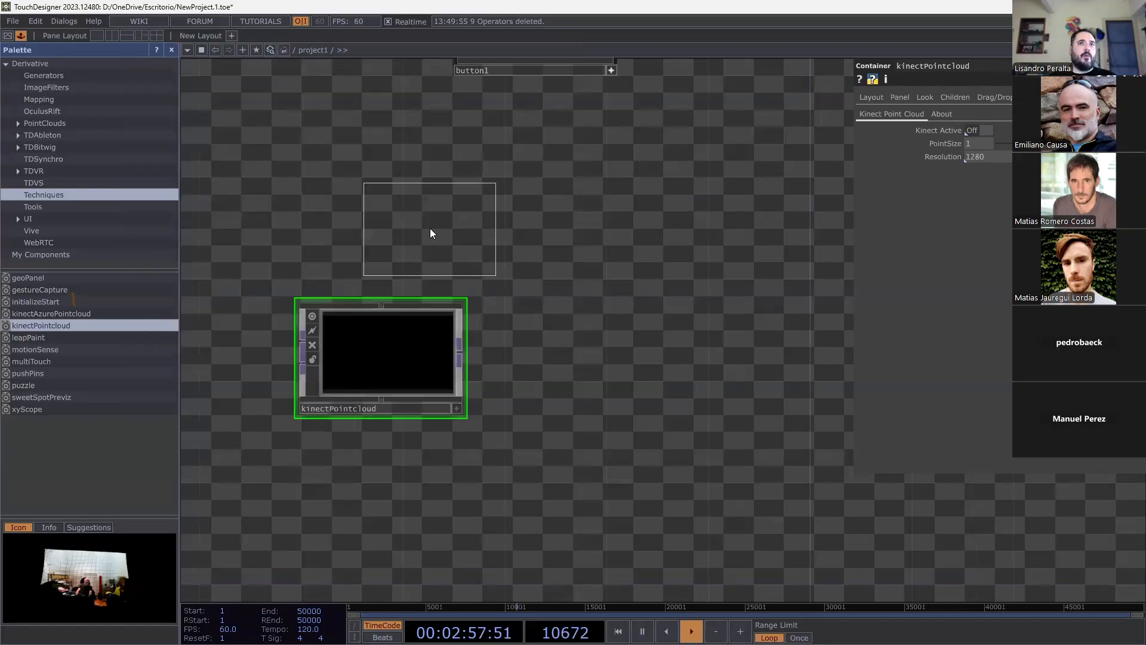
left_click(420, 232)
key("Delete")
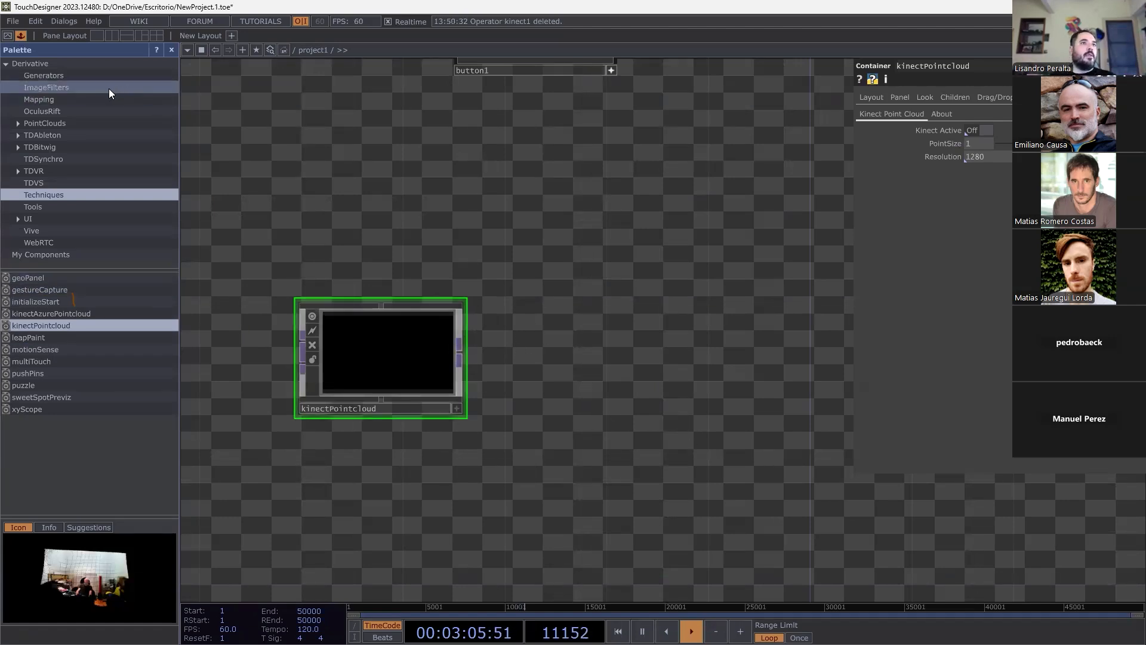
Add the opticalFlow component from the Palette's Tools beside kinectPointcloud, and delete both components.
left_click(63, 206)
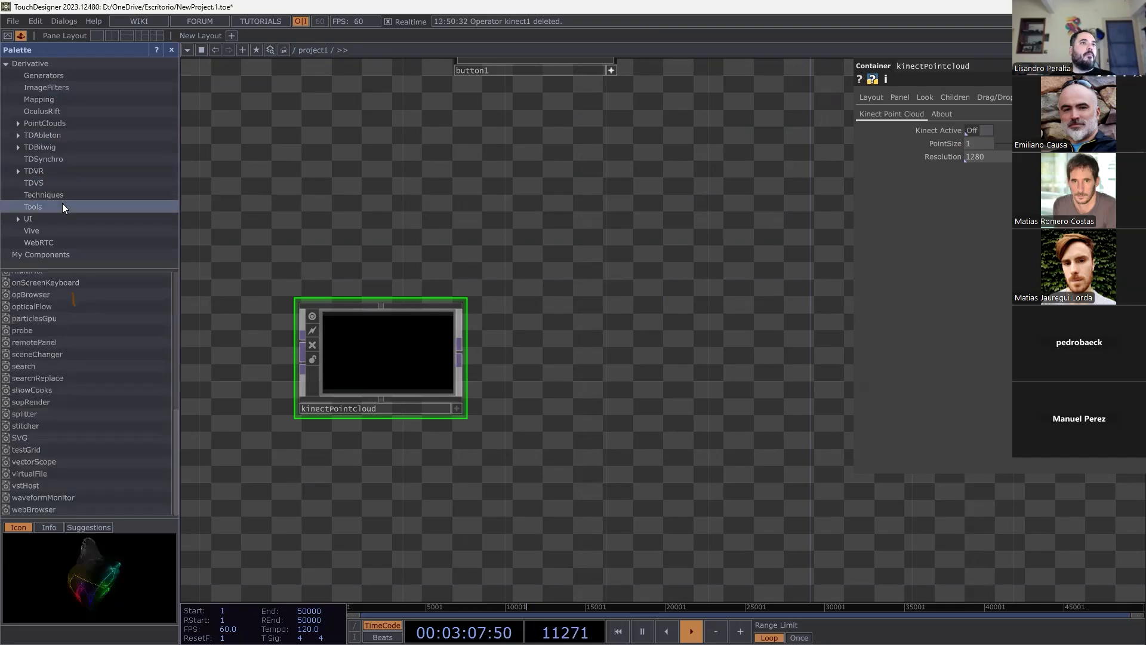
left_click_drag(62, 310, 547, 274)
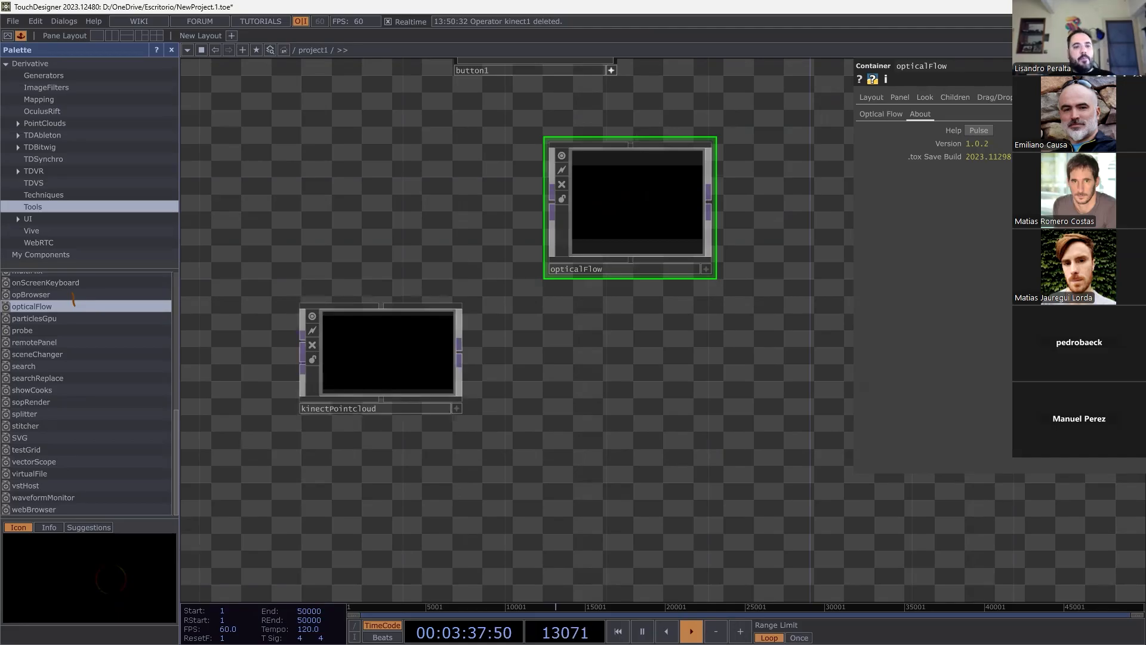
left_click_drag(717, 475, 371, 184)
key("Delete")
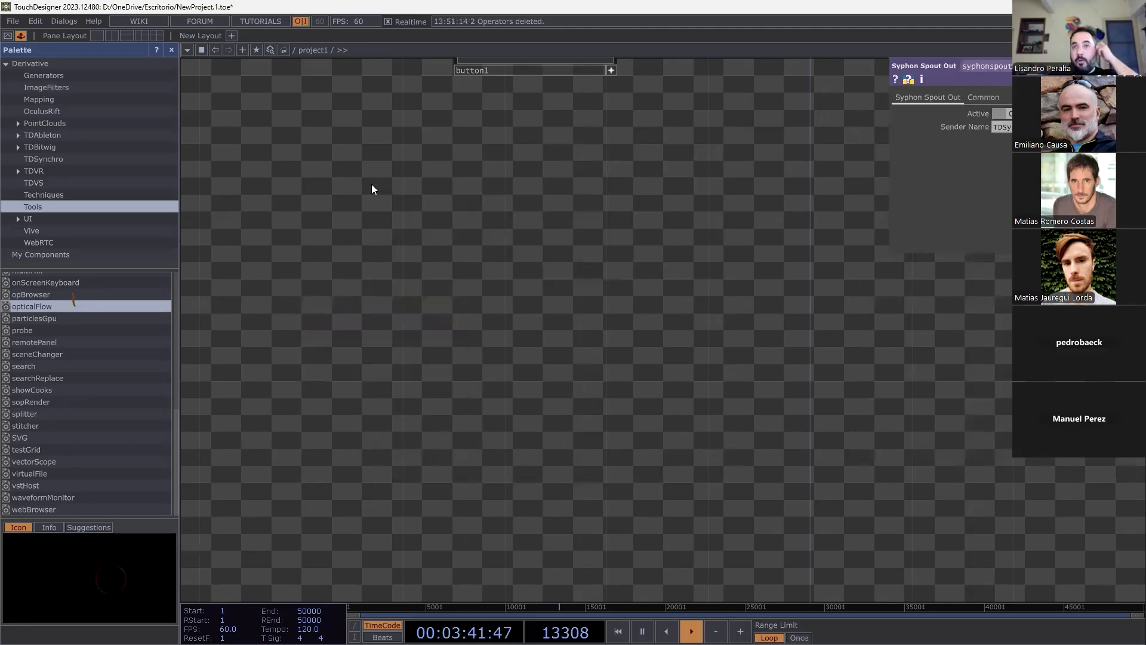
Add a Circle TOP to the empty network area below button1.
scroll(598, 243, "down", 4)
left_click_drag(634, 267, 344, 380)
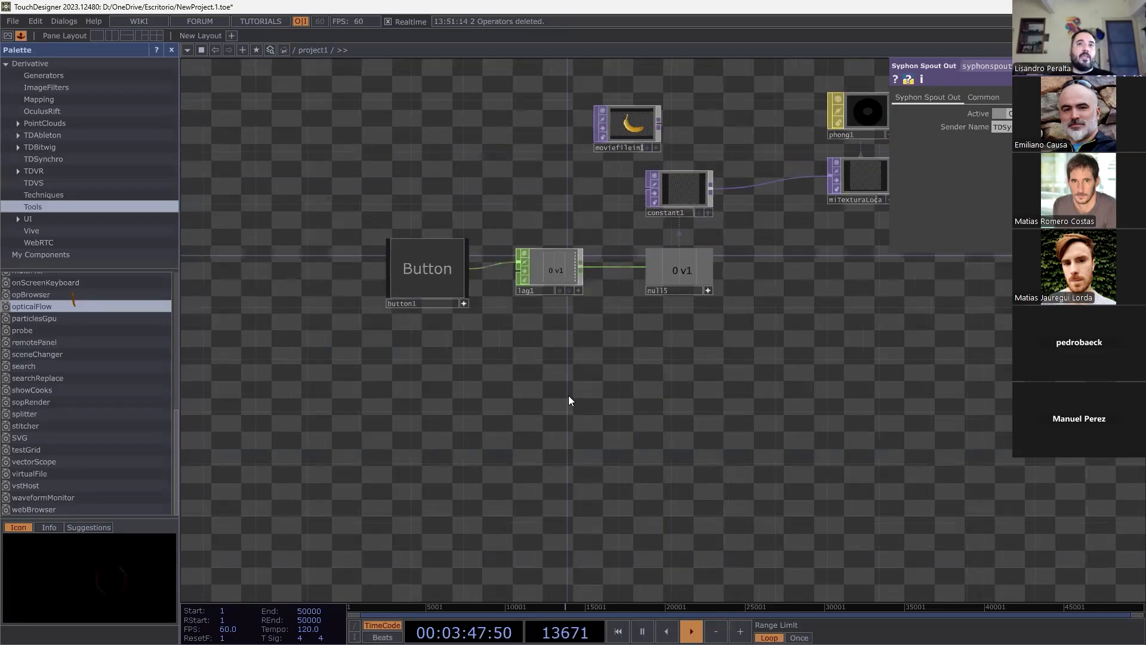
key("Tab")
left_click(942, 399)
scroll(942, 400, "down", 4)
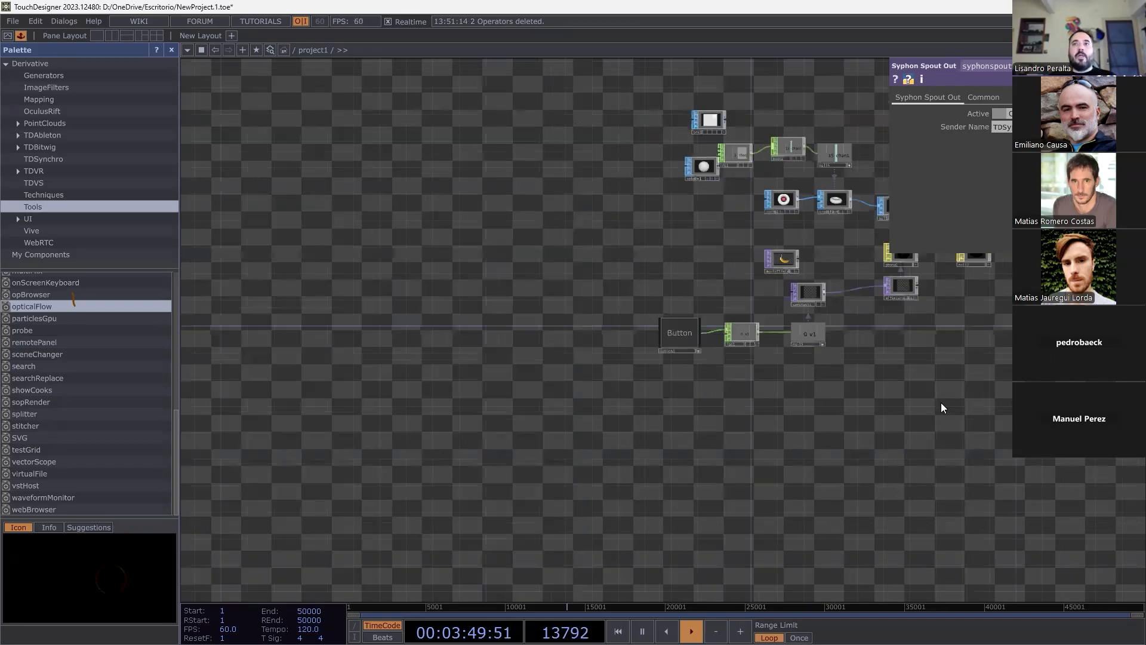
left_click_drag(942, 400, 484, 338)
key("Tab")
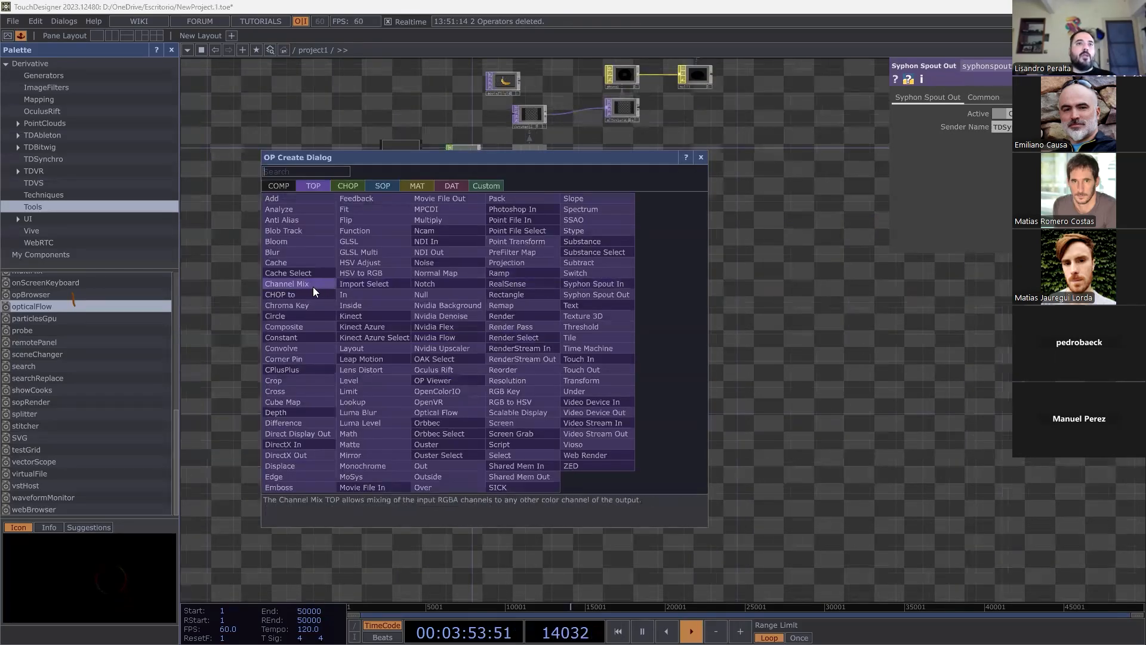
left_click(299, 316)
left_click(391, 382)
Connect a Null TOP to circle1's output and turn on its display flag to show the circle as the network background.
key("Tab")
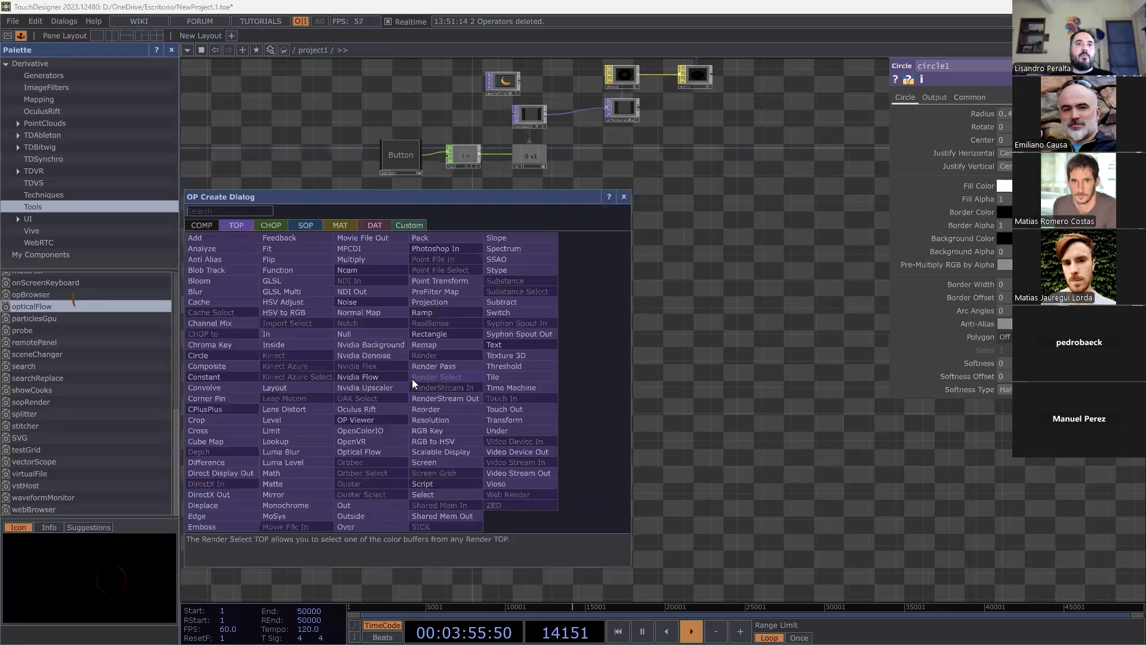
left_click(364, 333)
left_click(612, 380)
scroll(603, 376, "up", 3)
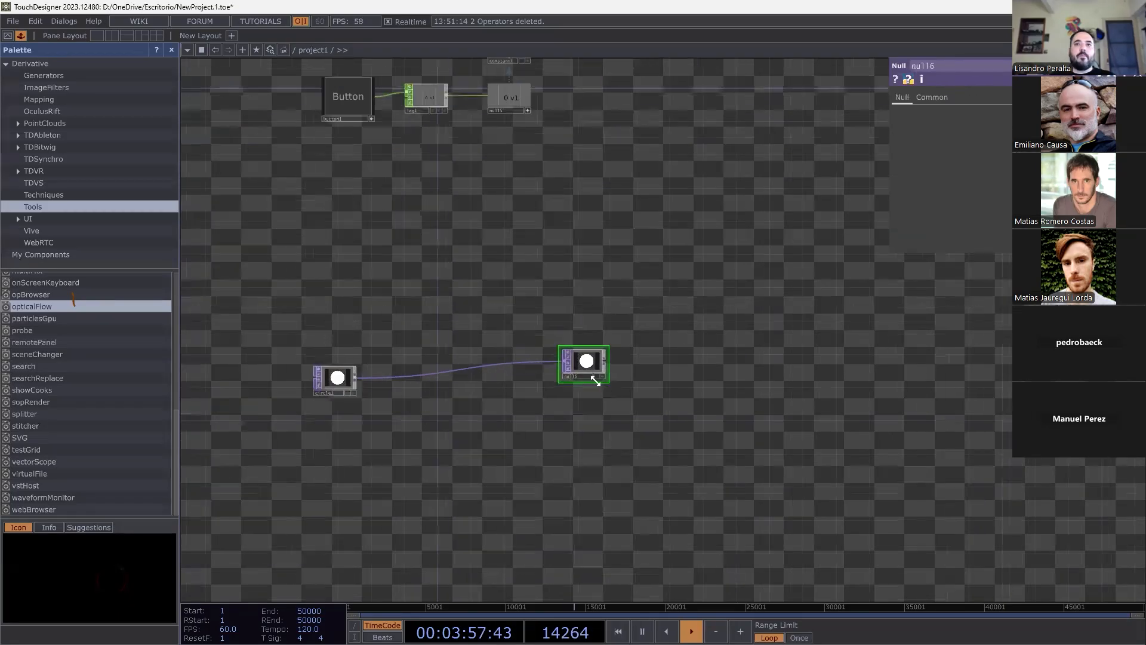
left_click(595, 374)
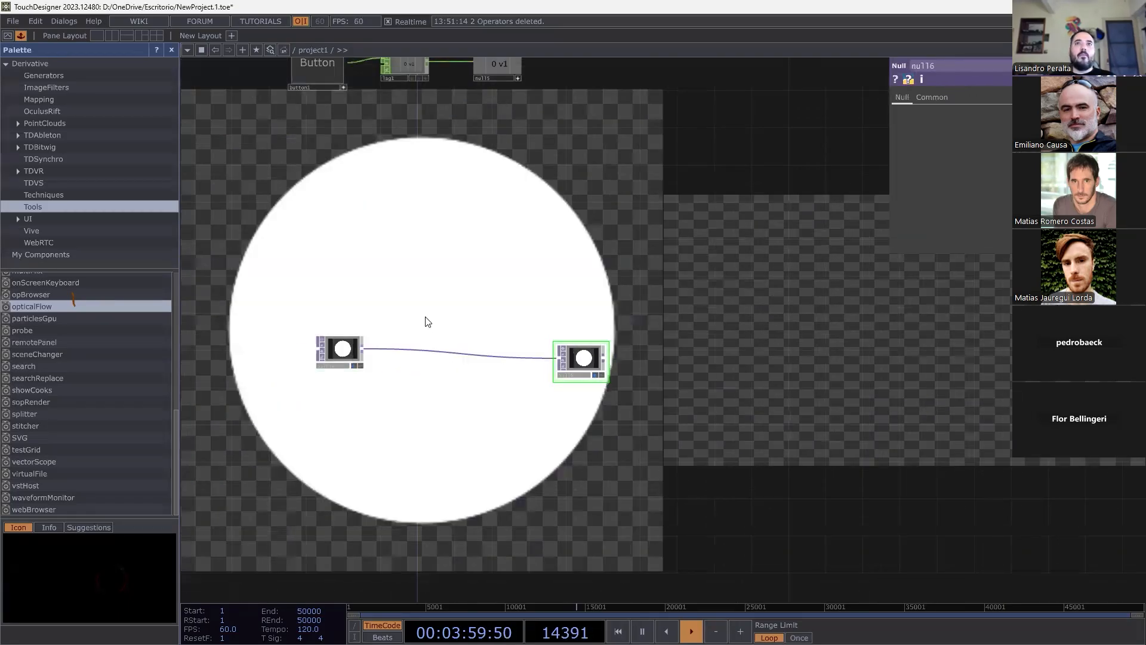
Check the project's output in the Perform window and return to the network editor.
key("h")
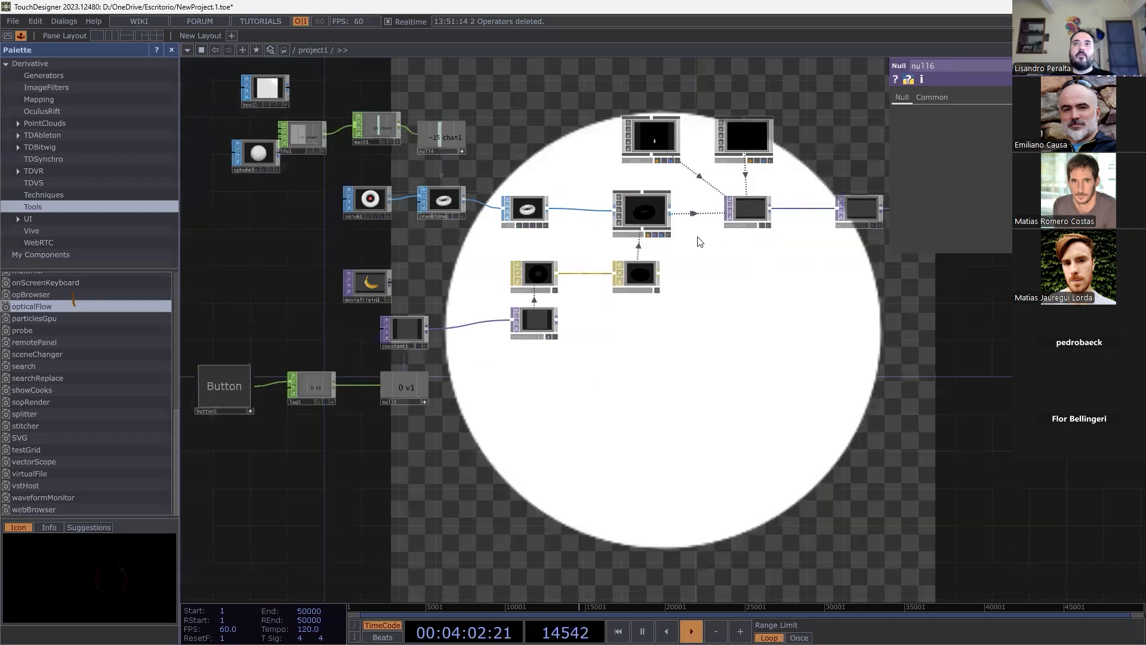
left_click_drag(716, 401, 765, 240)
scroll(765, 241, "down", 2)
scroll(766, 256, "down", 1)
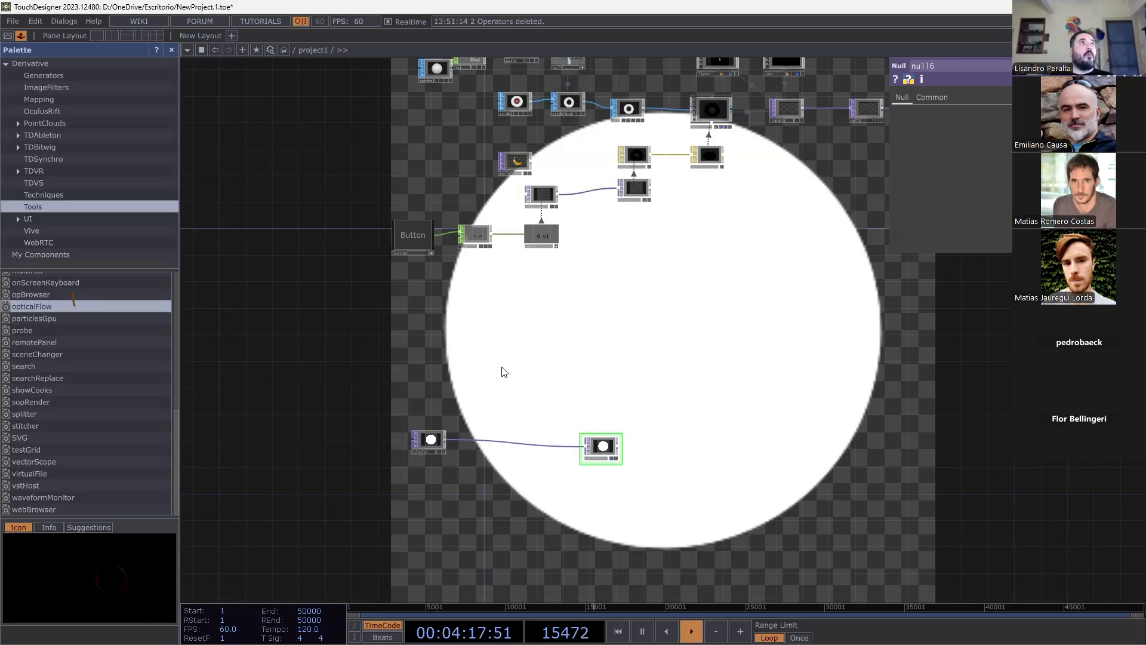
left_click(8, 37)
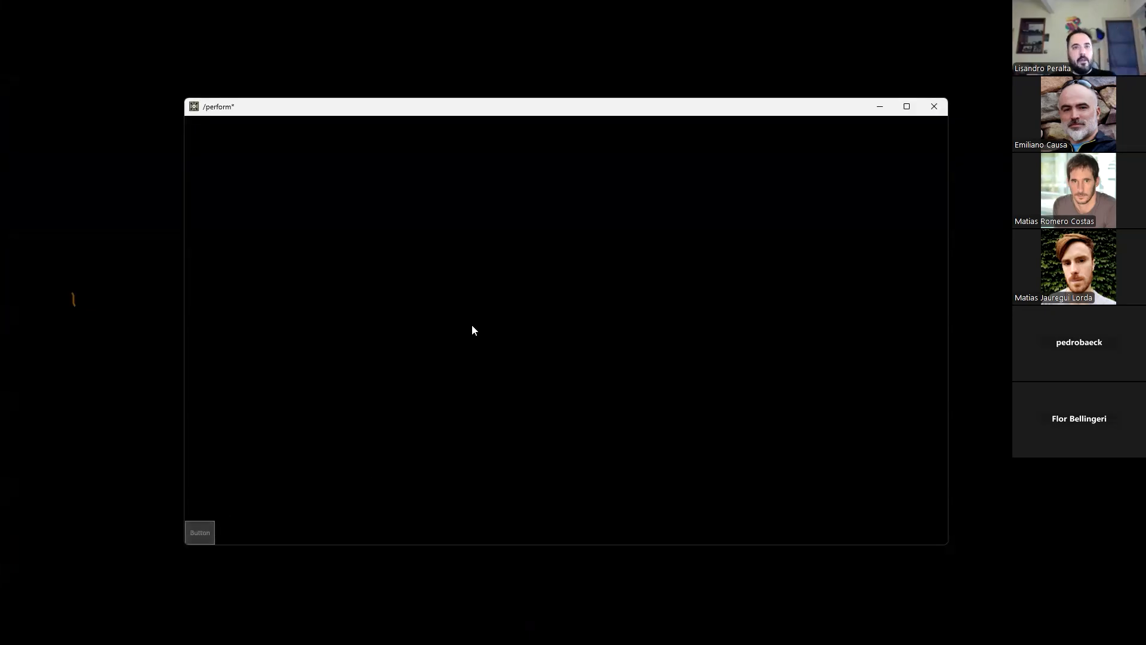
key("Escape")
Set circle1's output resolution to a larger widescreen size in its Common parameters.
left_click_drag(574, 388, 569, 353)
scroll(569, 358, "up", 4)
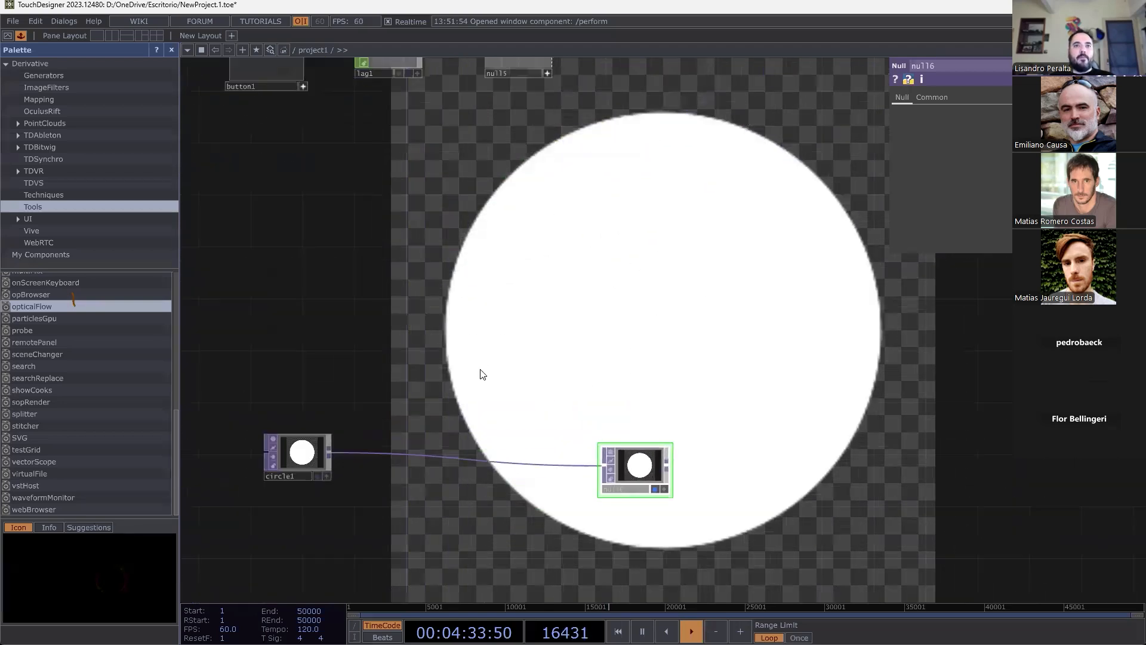
left_click_drag(333, 457, 468, 374)
left_click(453, 374)
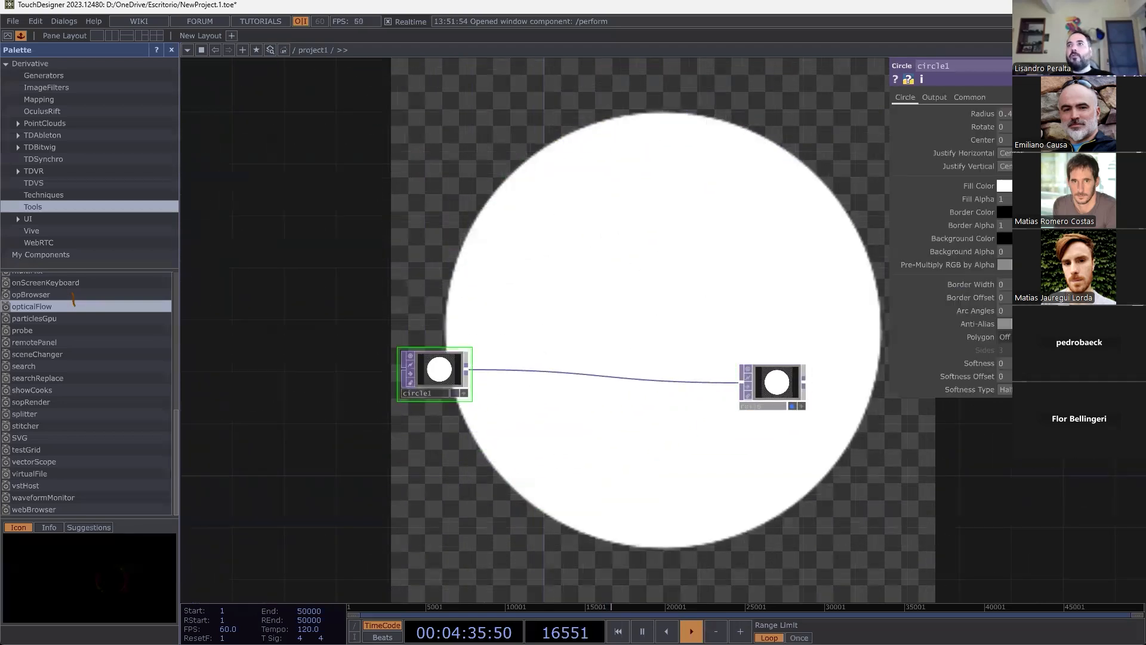
left_click(967, 96)
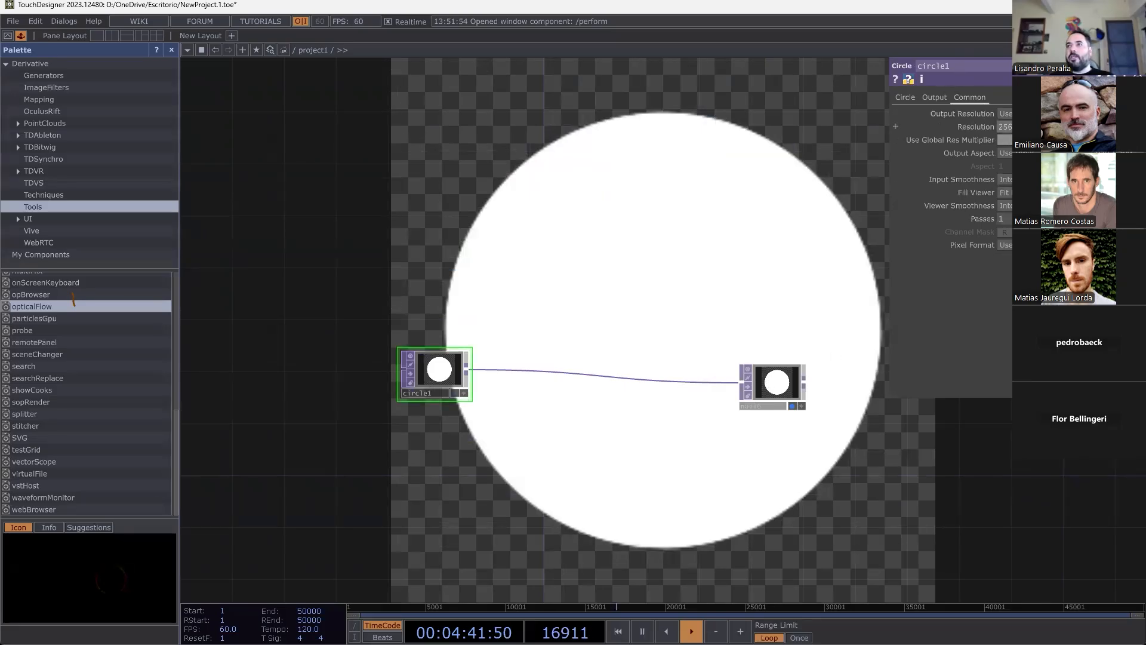
left_click(1104, 238)
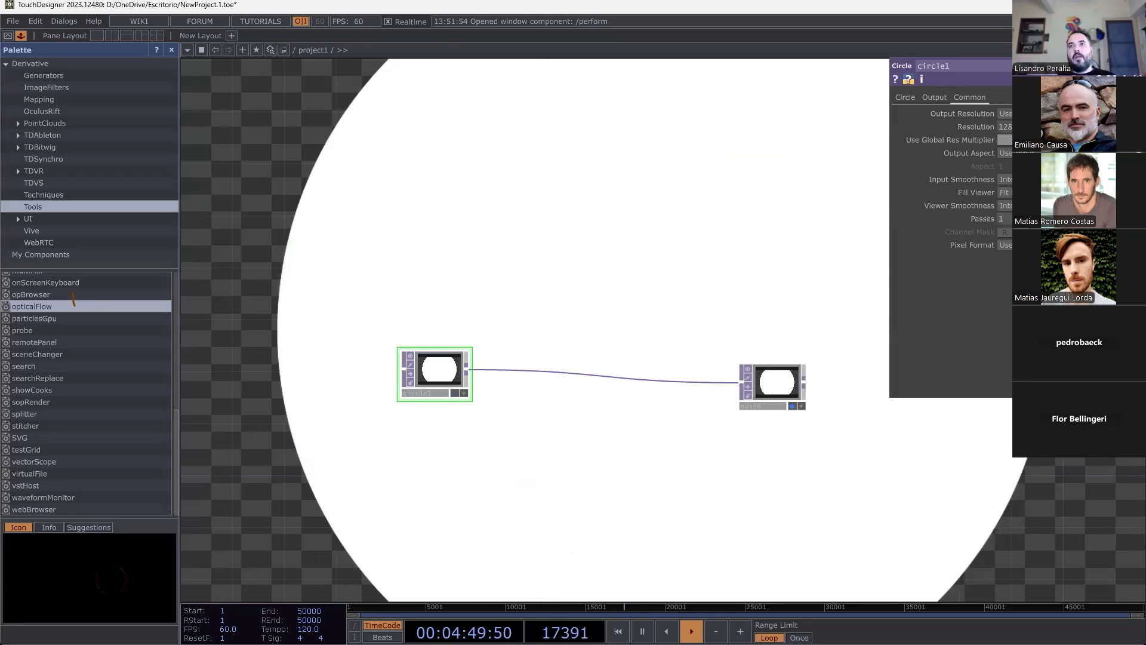
Connect an Out TOP to the output of the Null TOP that follows circle1.
left_click_drag(810, 302, 561, 284)
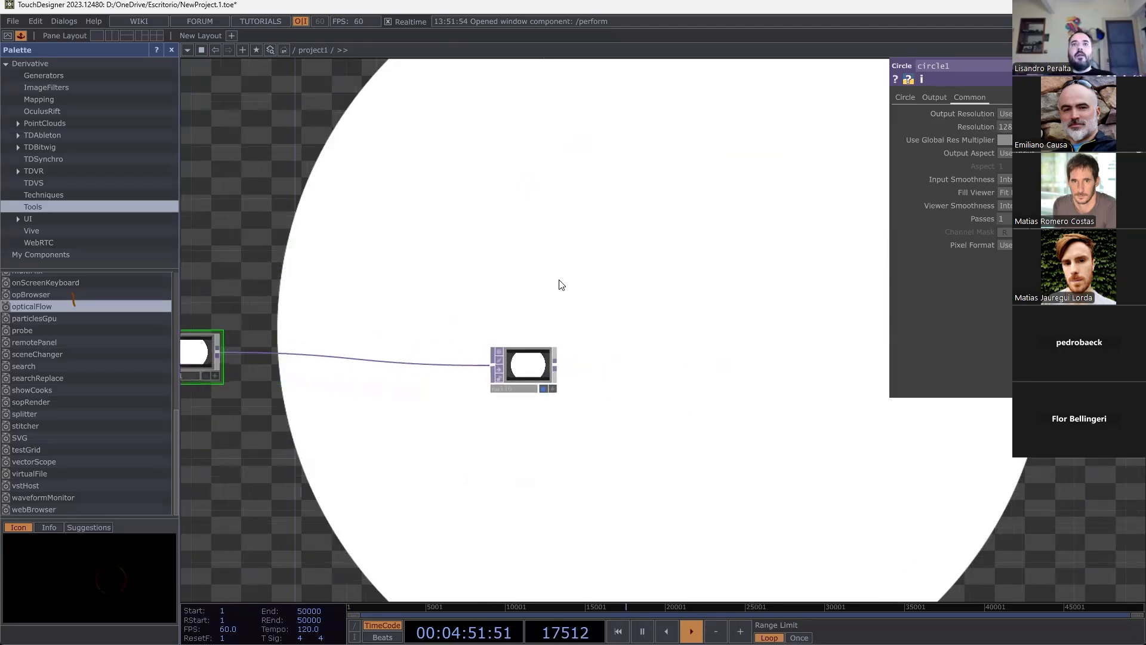
right_click(557, 368)
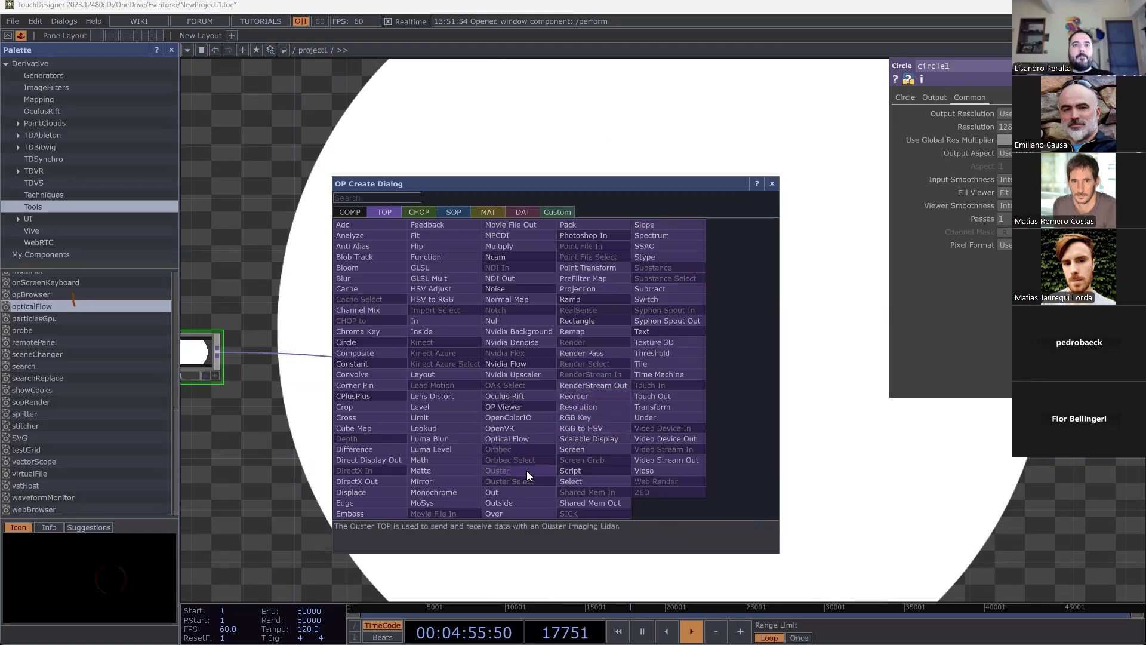
left_click(505, 513)
left_click(706, 391)
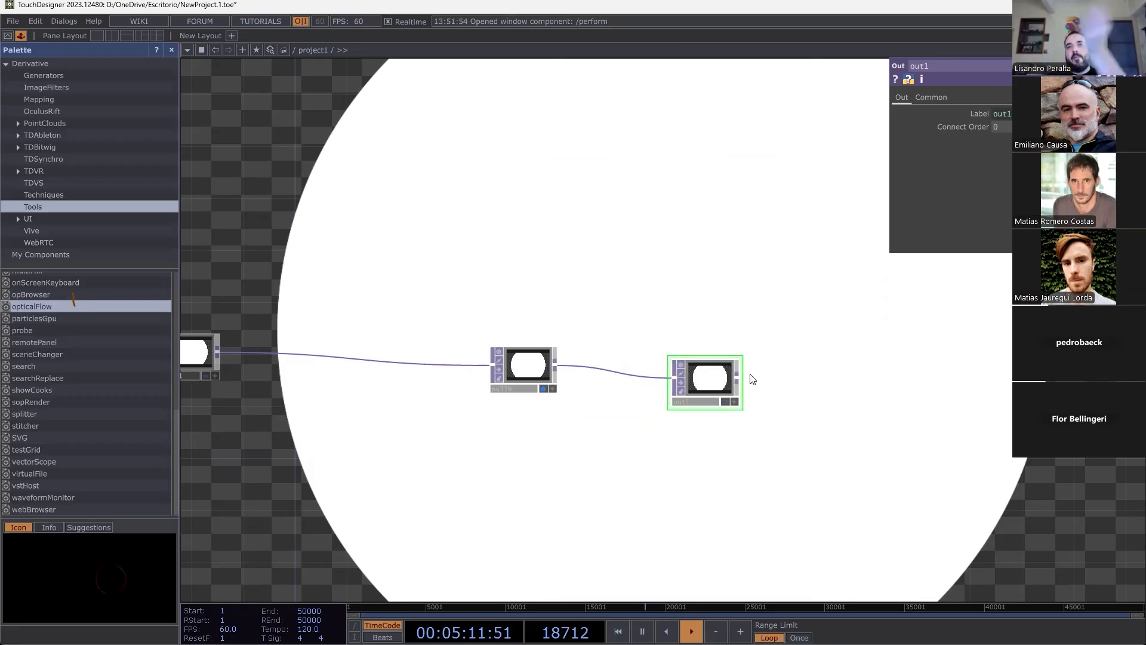
View the circle in the Perform window, try it enlarged, maximized and restored, and return to the network editor.
key("h")
left_click(8, 37)
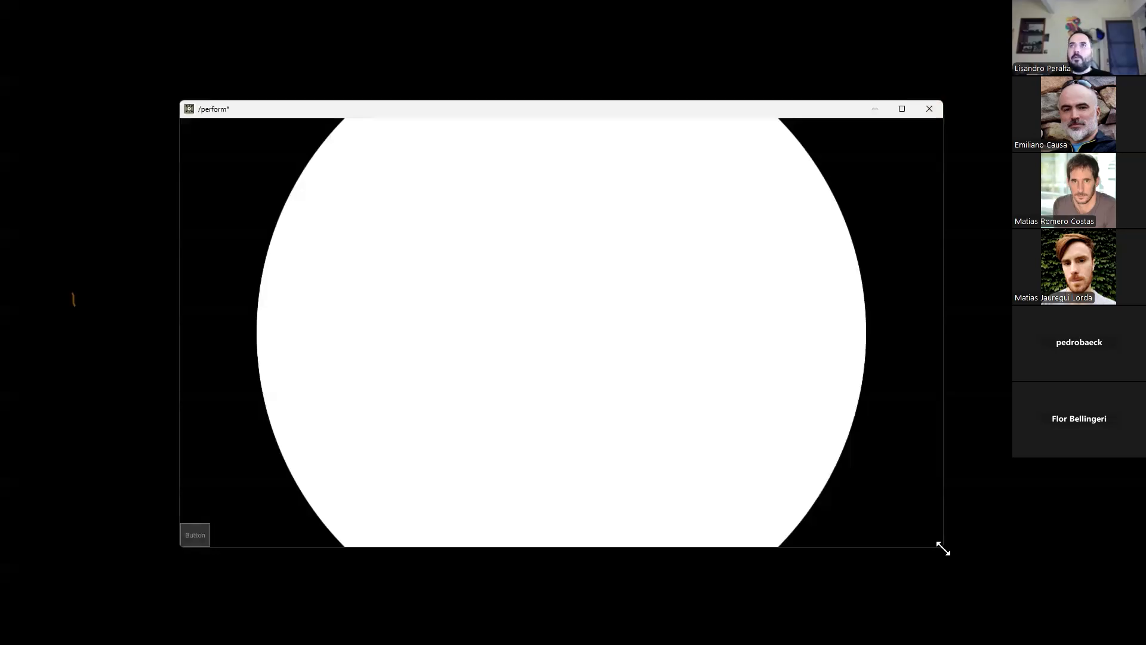
left_click_drag(943, 547, 987, 573)
left_click(949, 111)
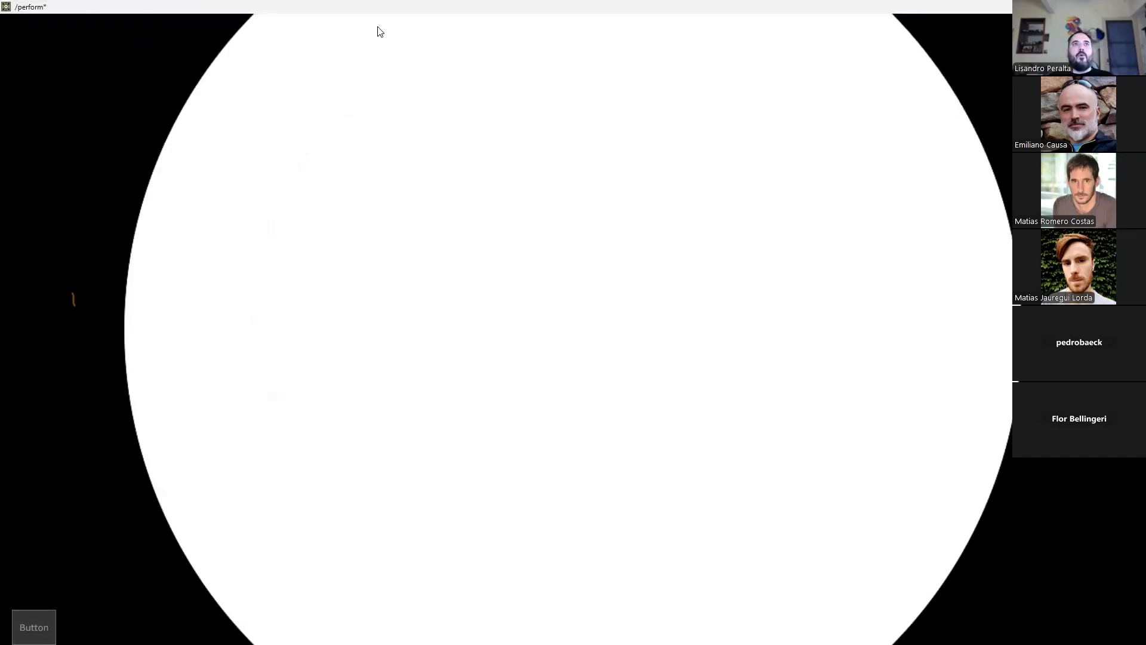
double_click(631, 13)
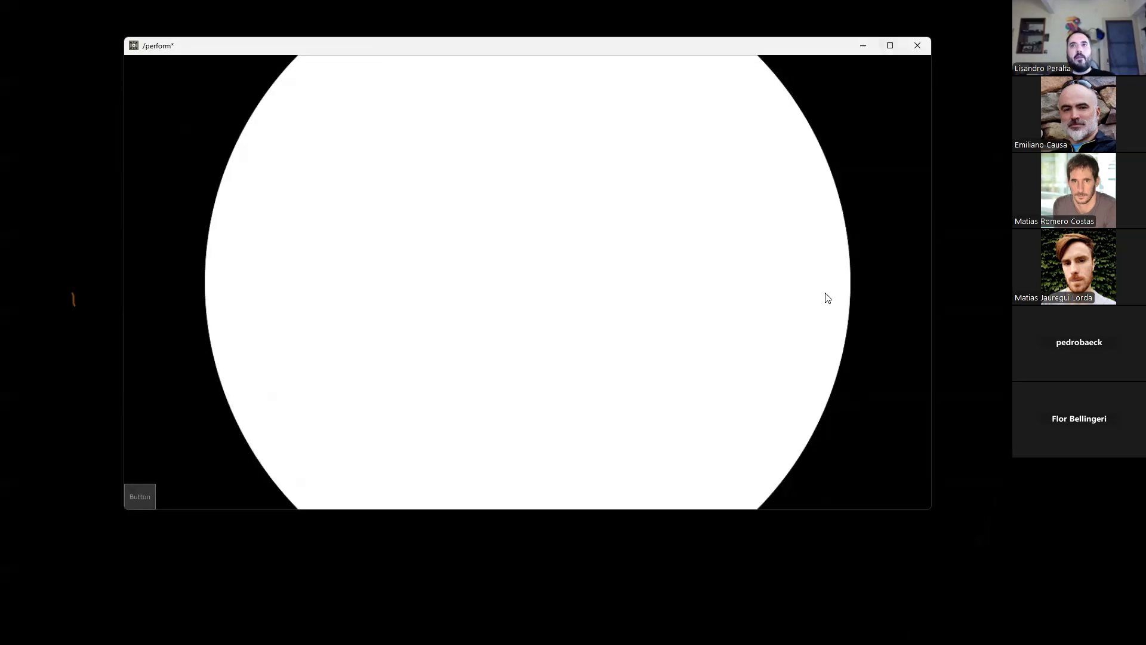
key("Escape")
Move circle1 slightly up and insert a Transform TOP on the wire between it and the Null TOP.
left_click_drag(473, 258, 587, 304)
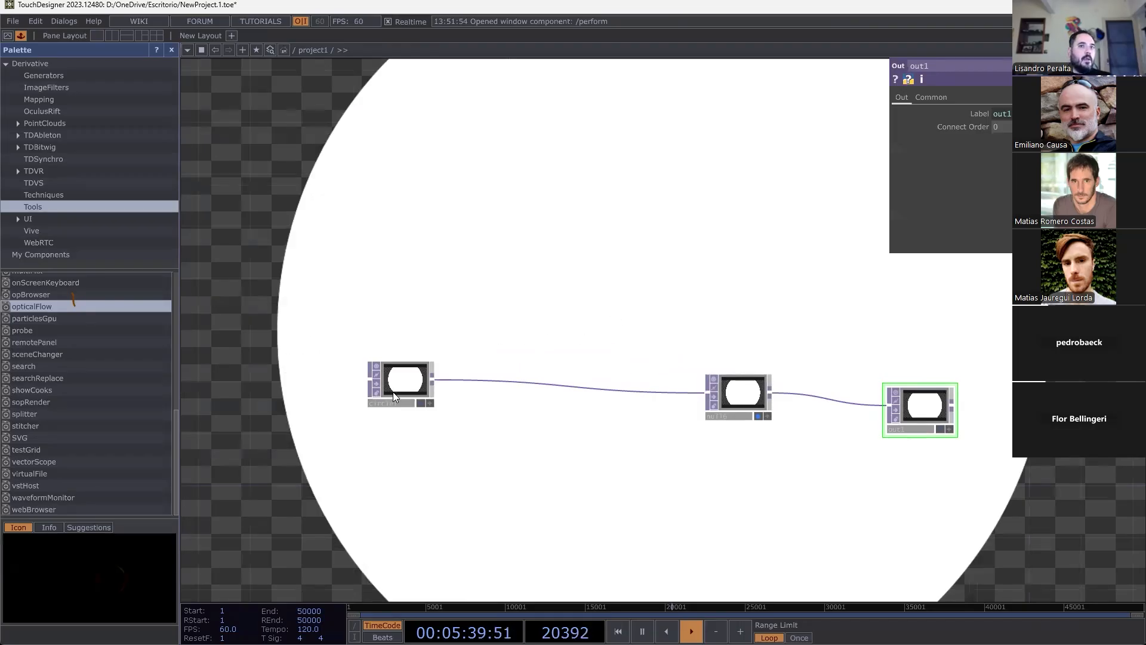
left_click_drag(401, 391, 401, 378)
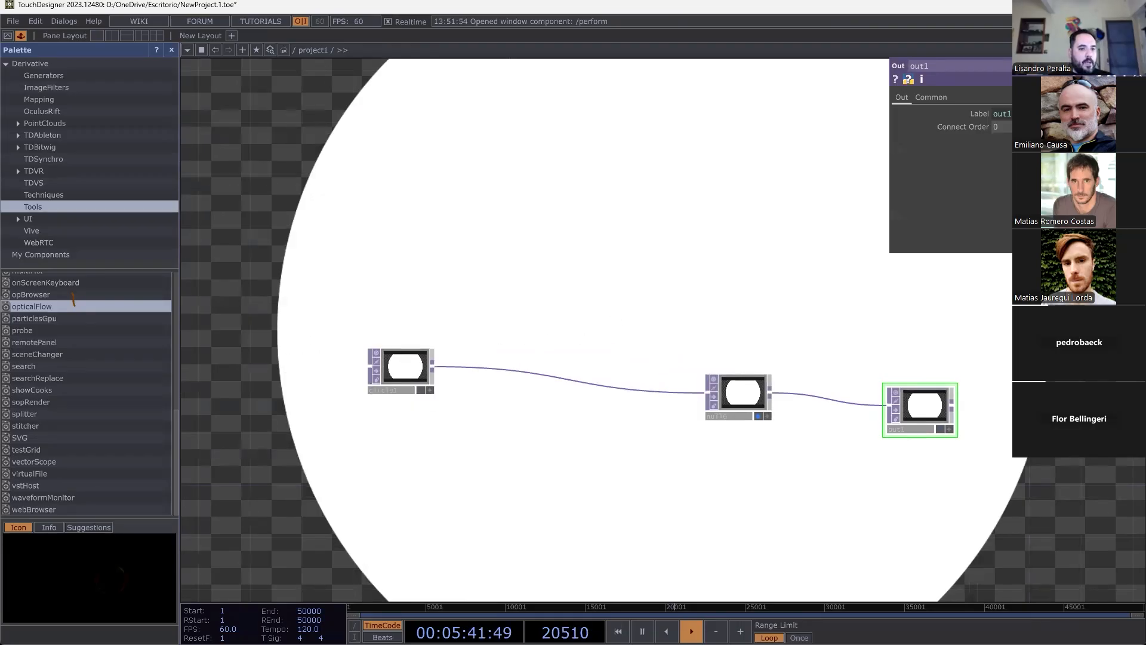
left_click(392, 373)
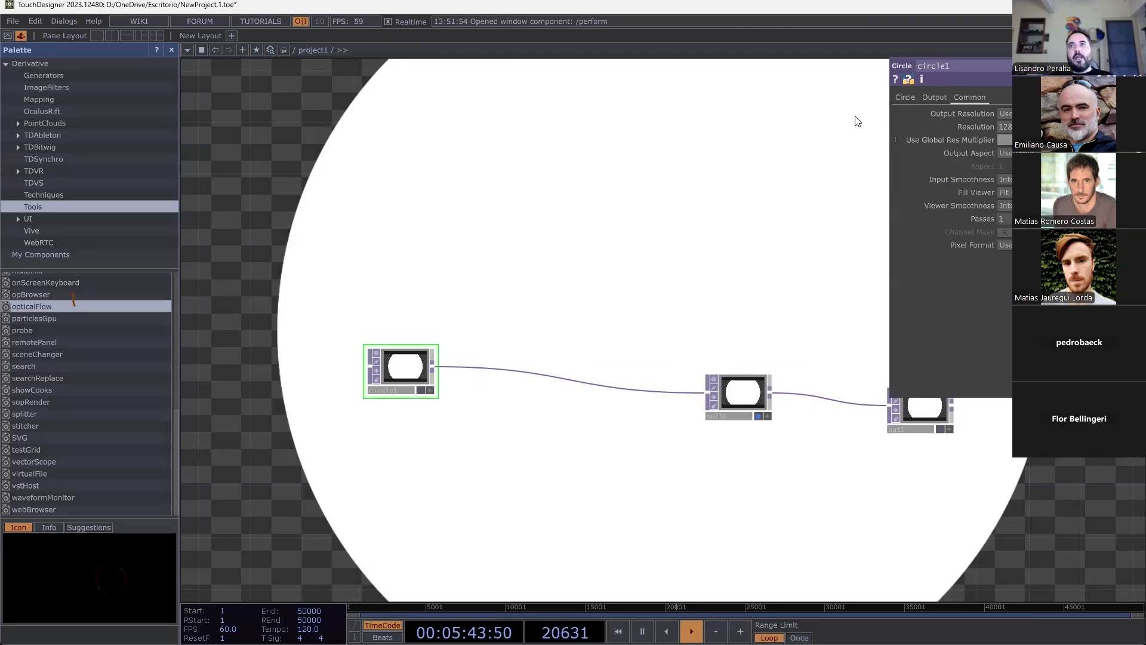
right_click(490, 368)
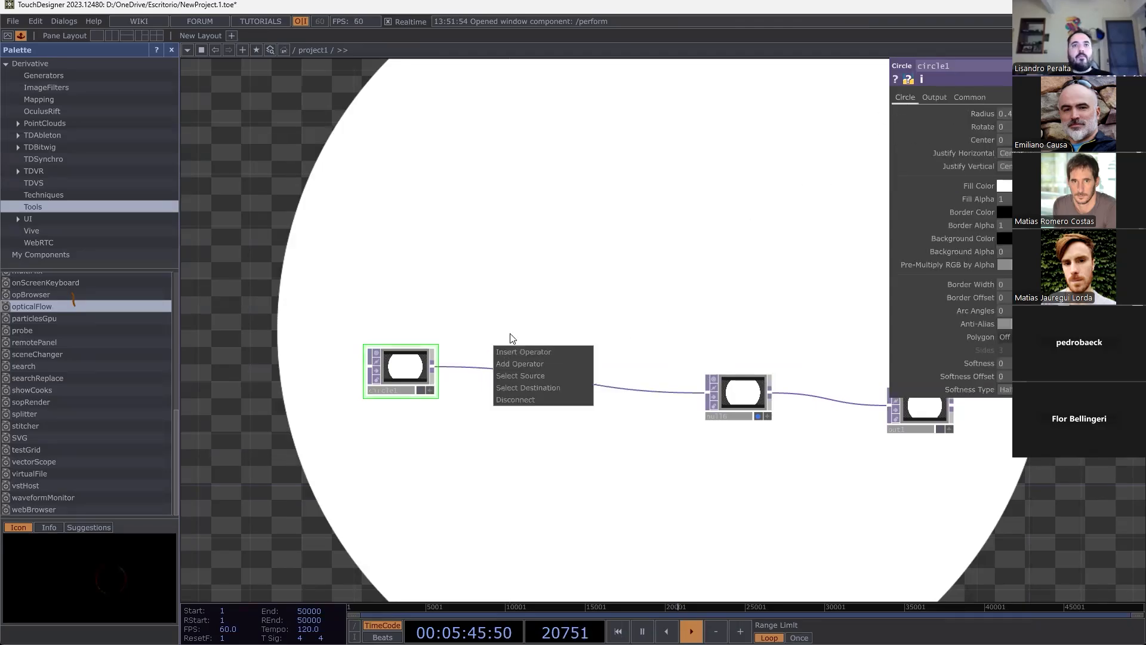
left_click(516, 351)
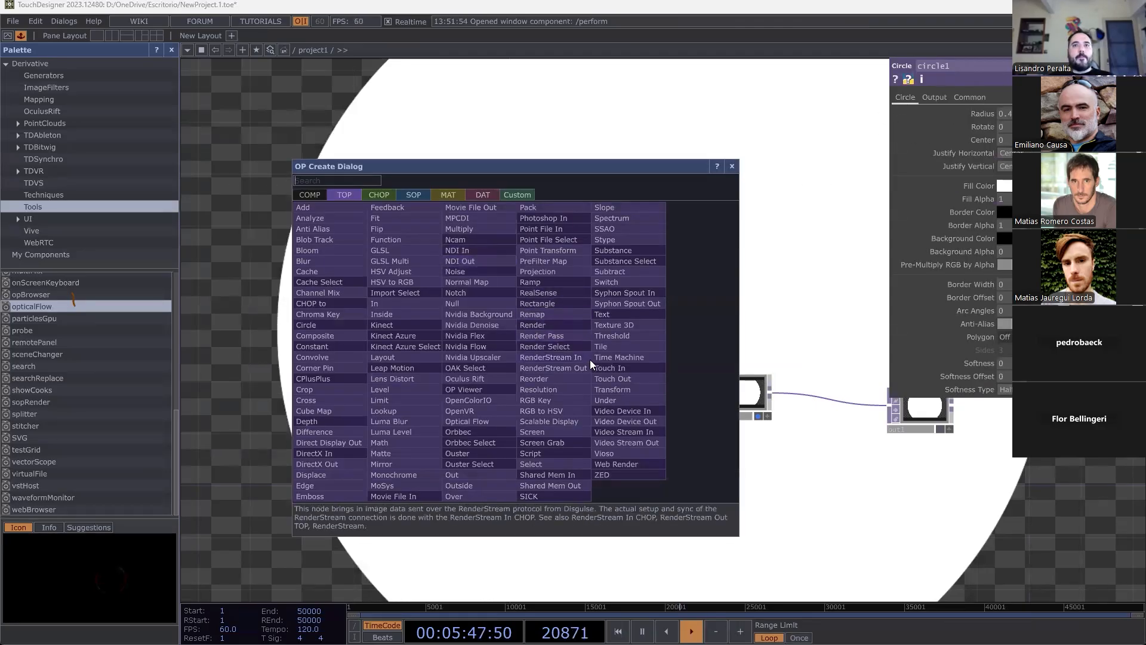
left_click(620, 390)
left_click(621, 390)
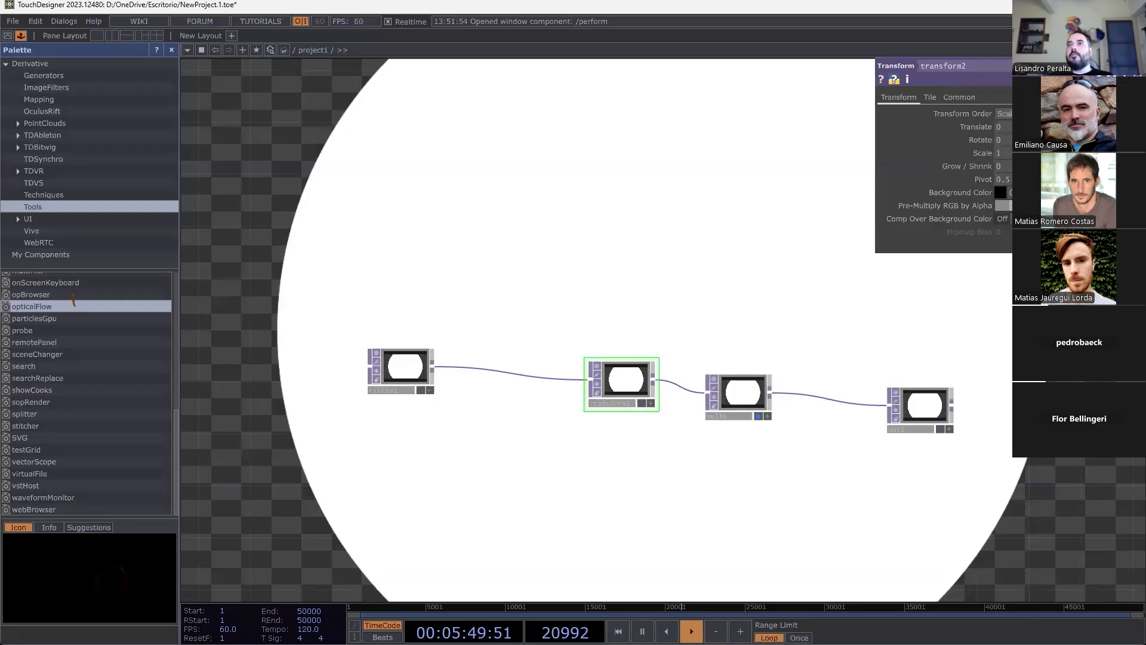
Try a negative horizontal Translate on transform2 and reset the value to 0.
left_click_drag(1038, 126, 1021, 126)
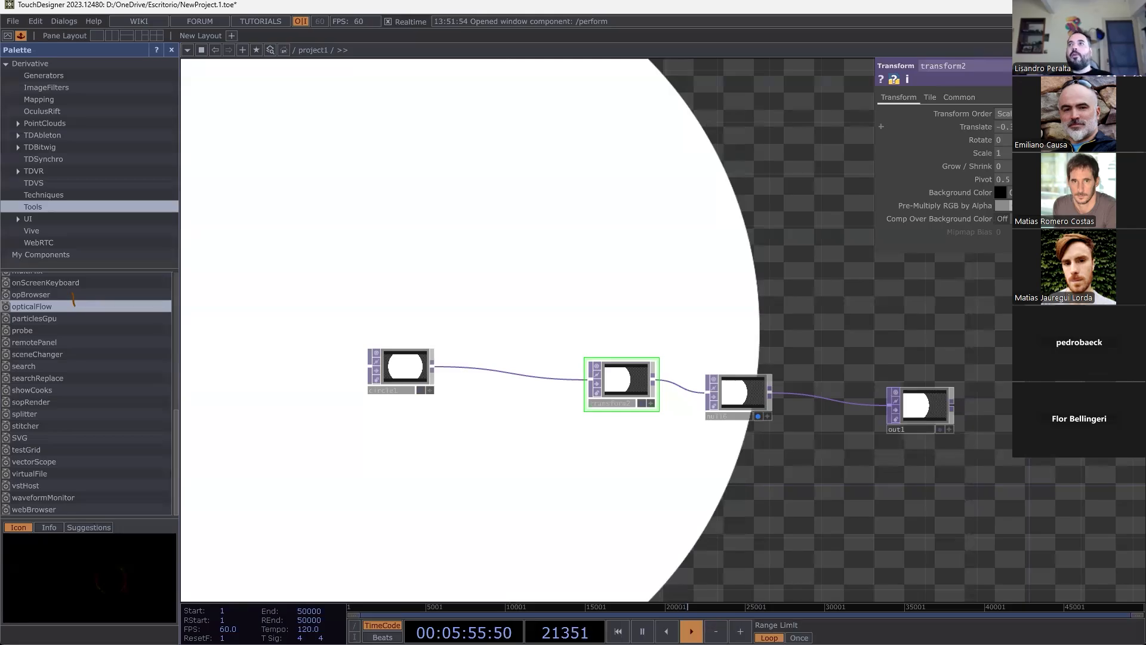
type("0")
key("Return")
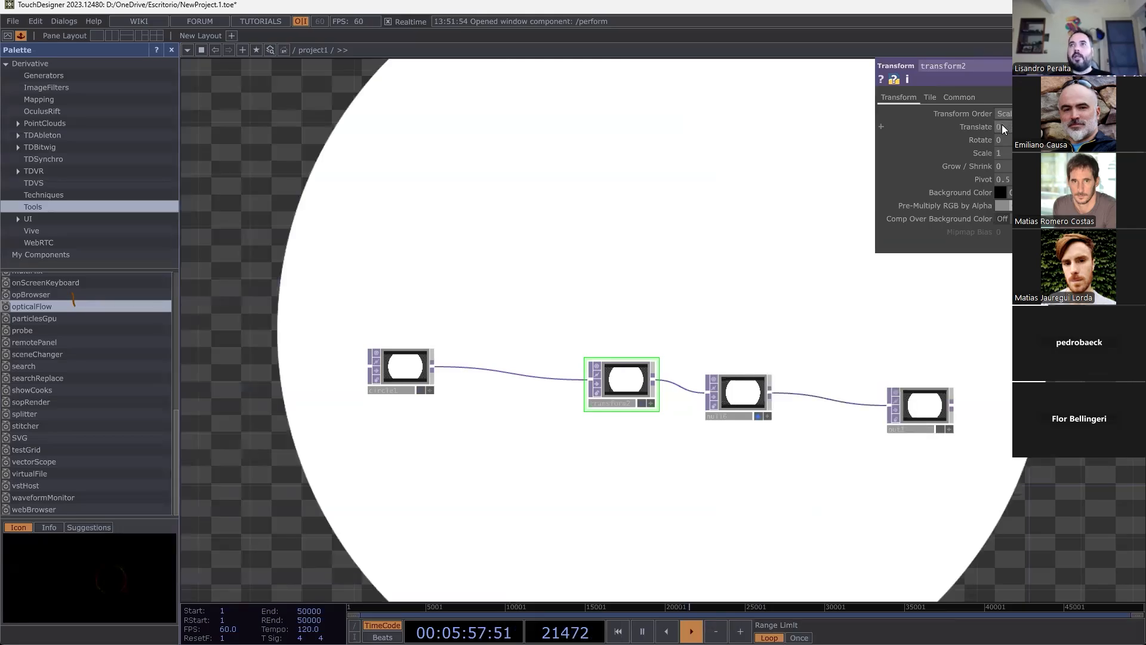
Reduce the radius of circle1 and shift its horizontal center to a slightly negative value.
left_click(395, 374)
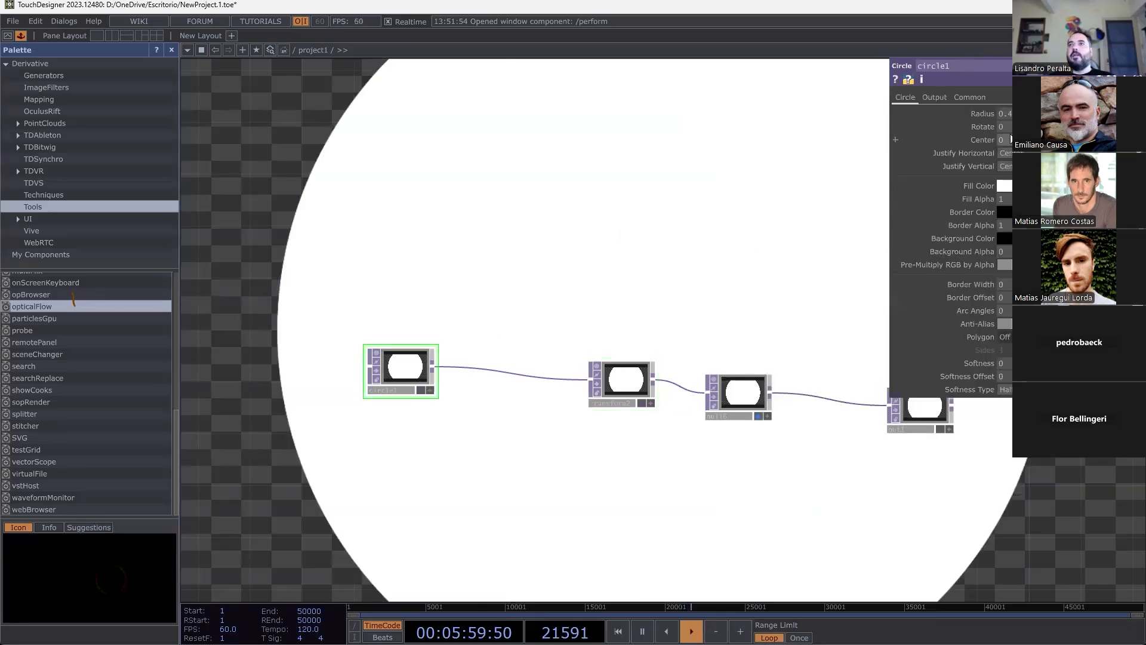
mouse_move(970, 118)
middle_mouse_down()
mouse_move(949, 119)
mouse_move(967, 114)
middle_mouse_up()
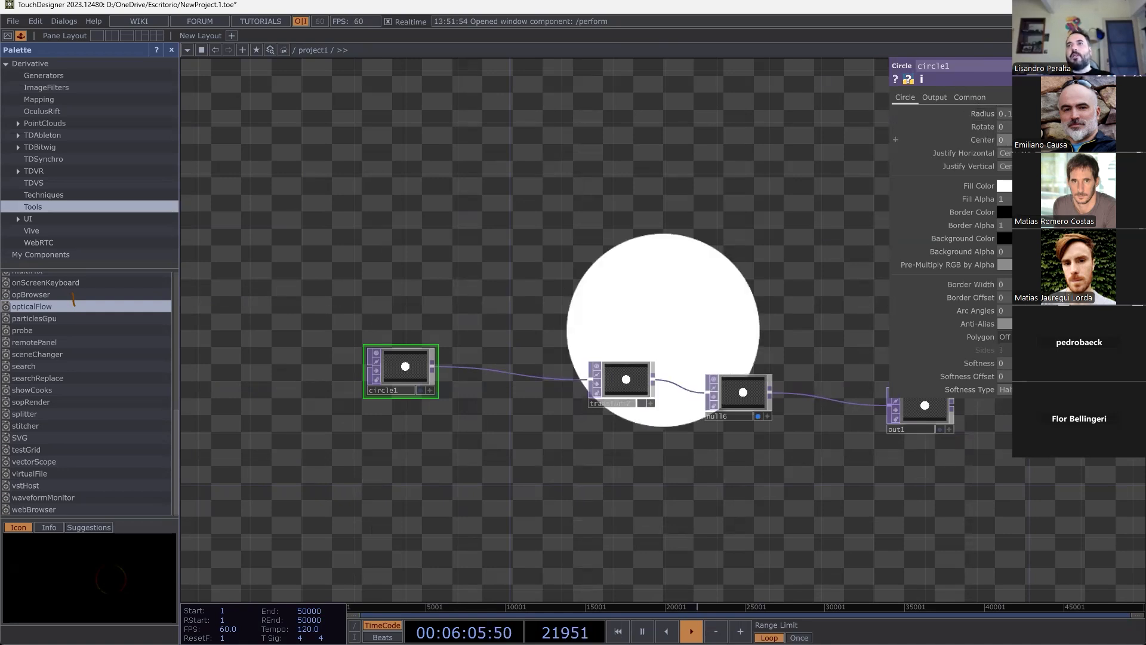
mouse_move(1038, 141)
middle_mouse_down()
mouse_move(1008, 141)
mouse_move(1050, 143)
mouse_move(1026, 143)
middle_mouse_up()
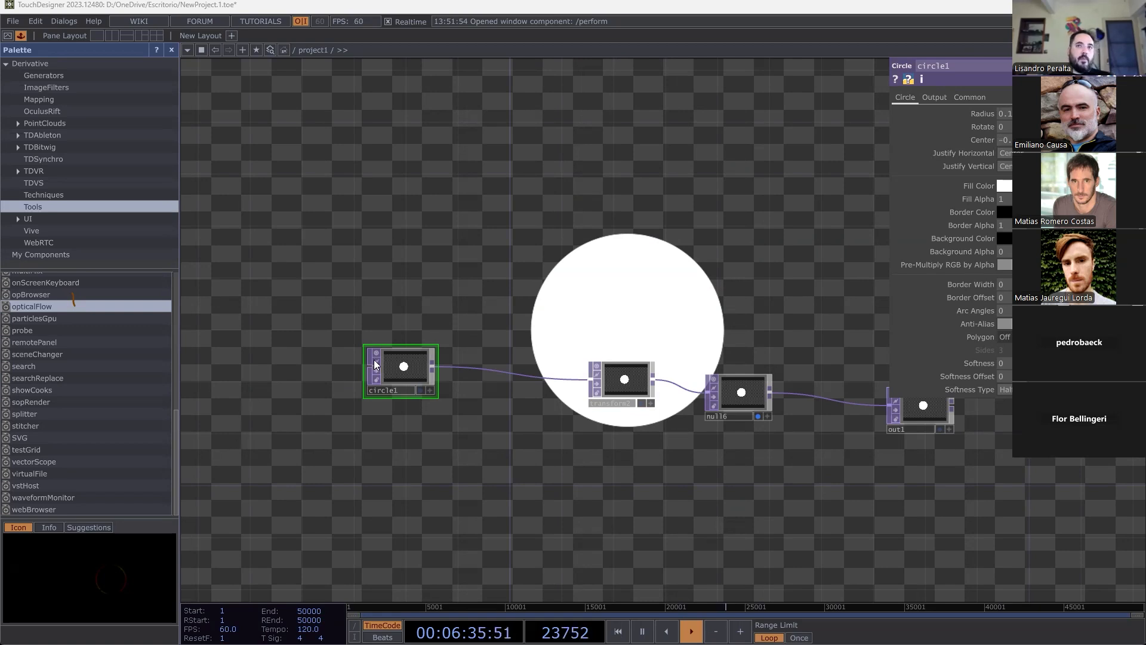
Go back to the torus network and set the Alpha of constant1 to 1, replacing its link to null5.
left_click_drag(502, 420, 545, 545)
left_click_drag(508, 224, 331, 74)
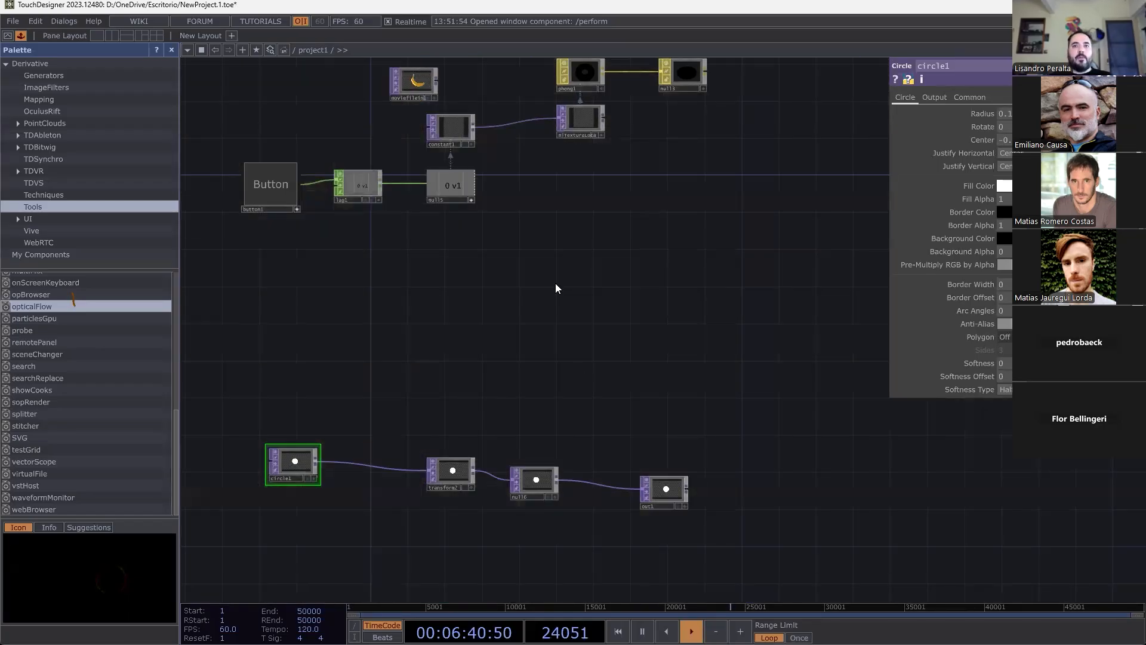
left_click_drag(555, 286, 571, 632)
left_click(746, 312)
scroll(647, 455, "up", 3)
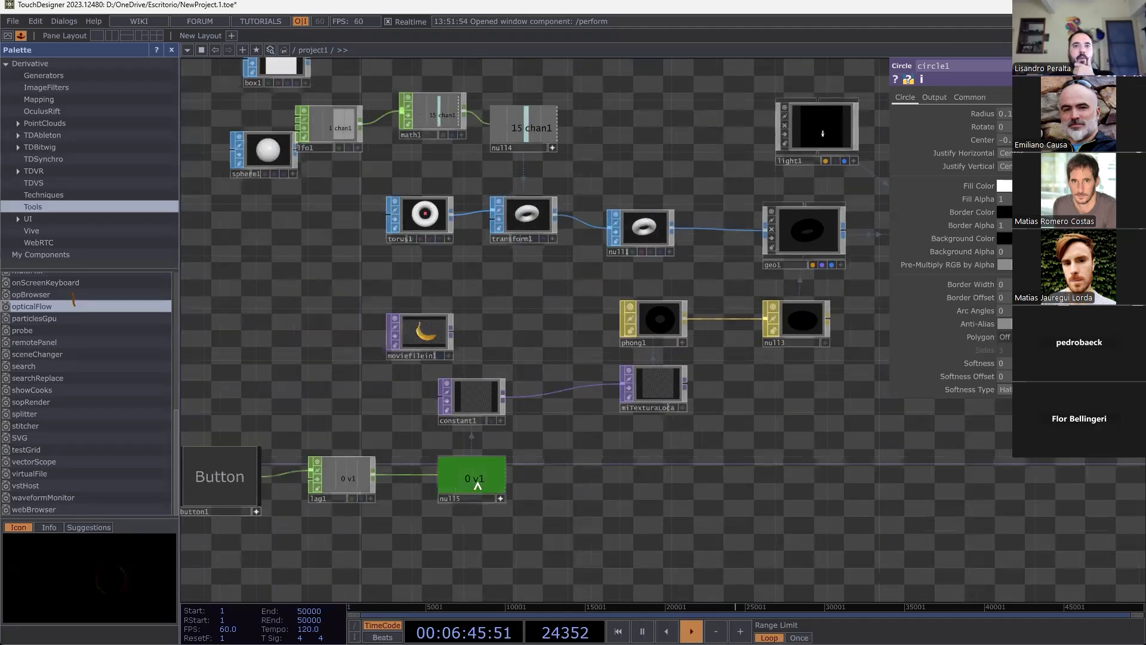
left_click(475, 496)
left_click(485, 401)
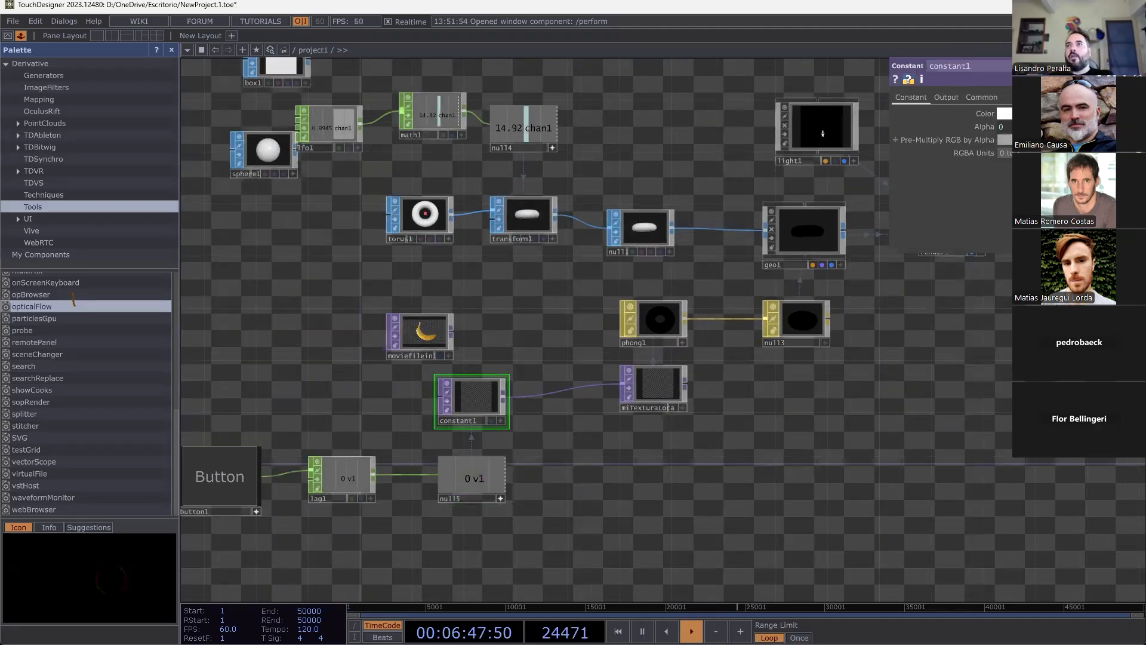
left_click(953, 140)
Add a Grid SOP in the free area above the torus chain, beside box1.
left_click_drag(408, 377, 467, 407)
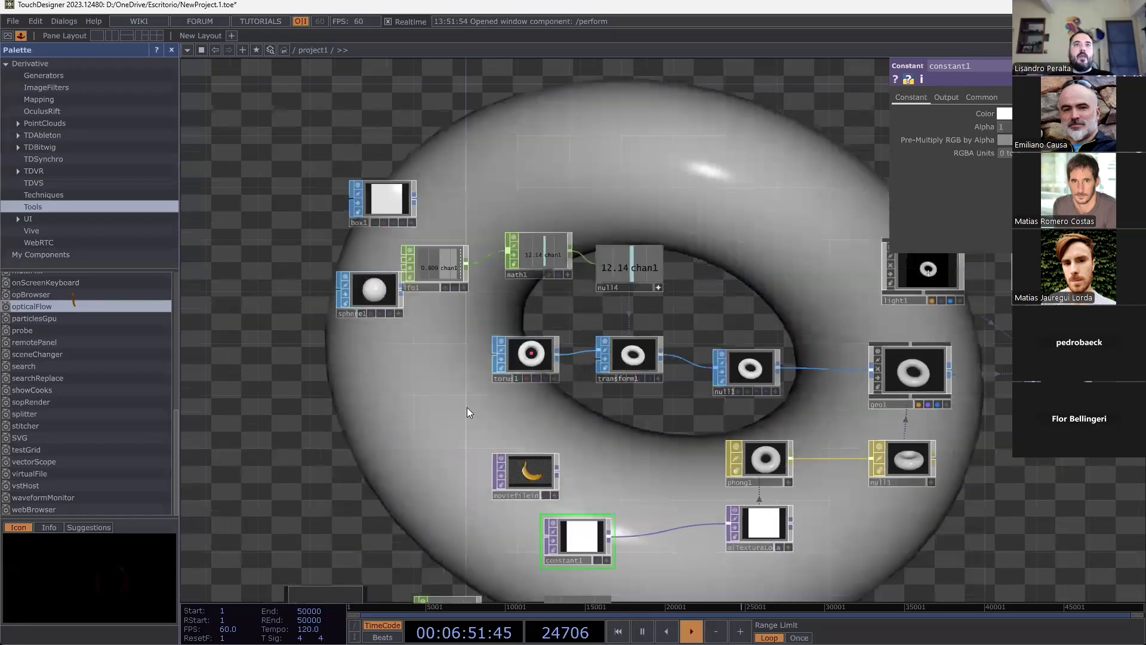
key("Tab")
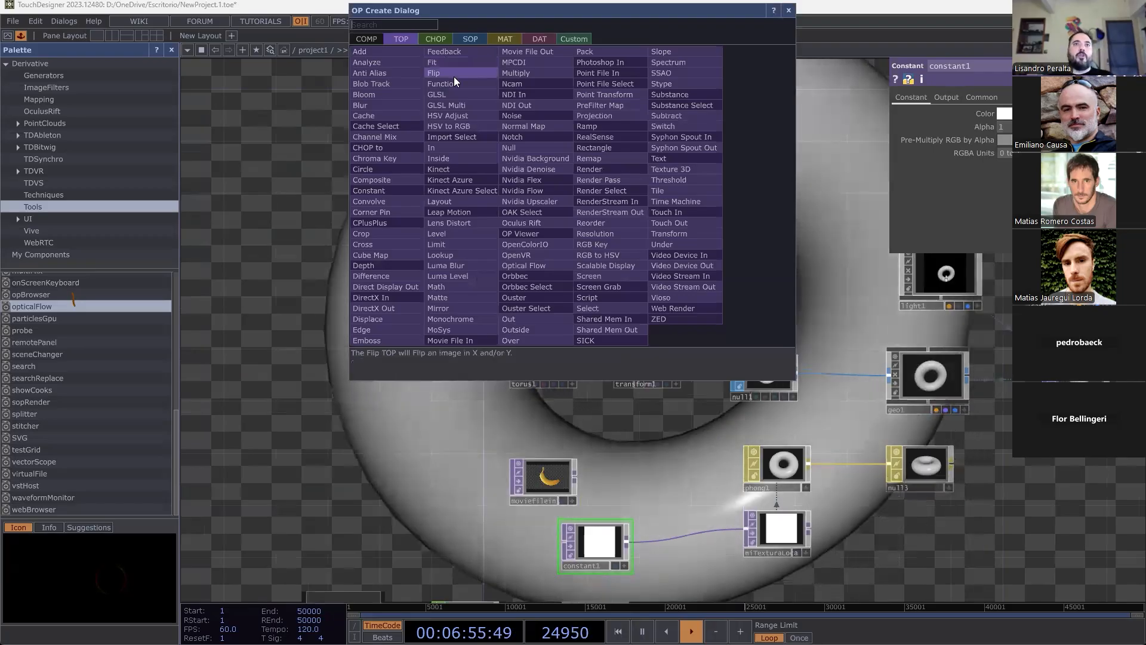
left_click(468, 40)
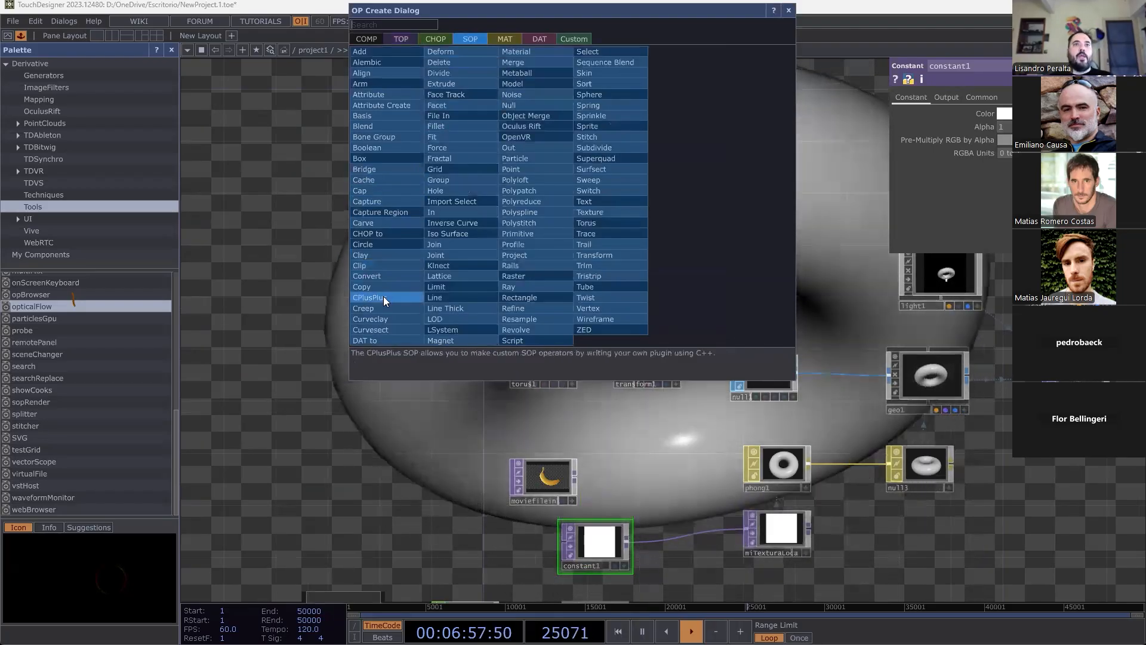
left_click(483, 169)
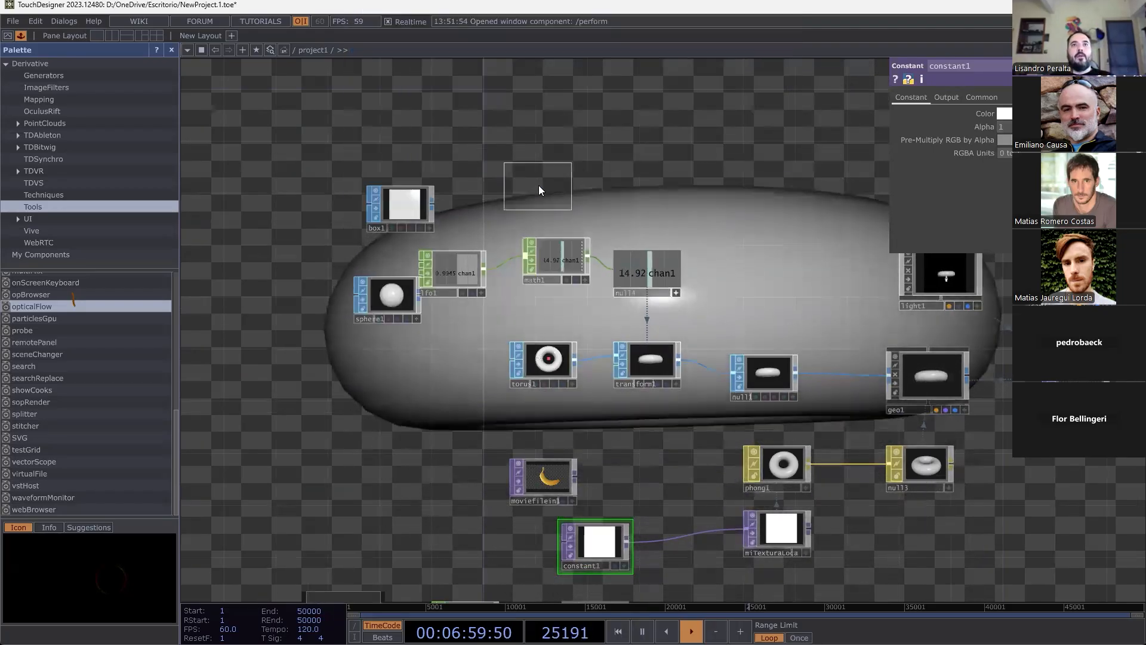
left_click(504, 154)
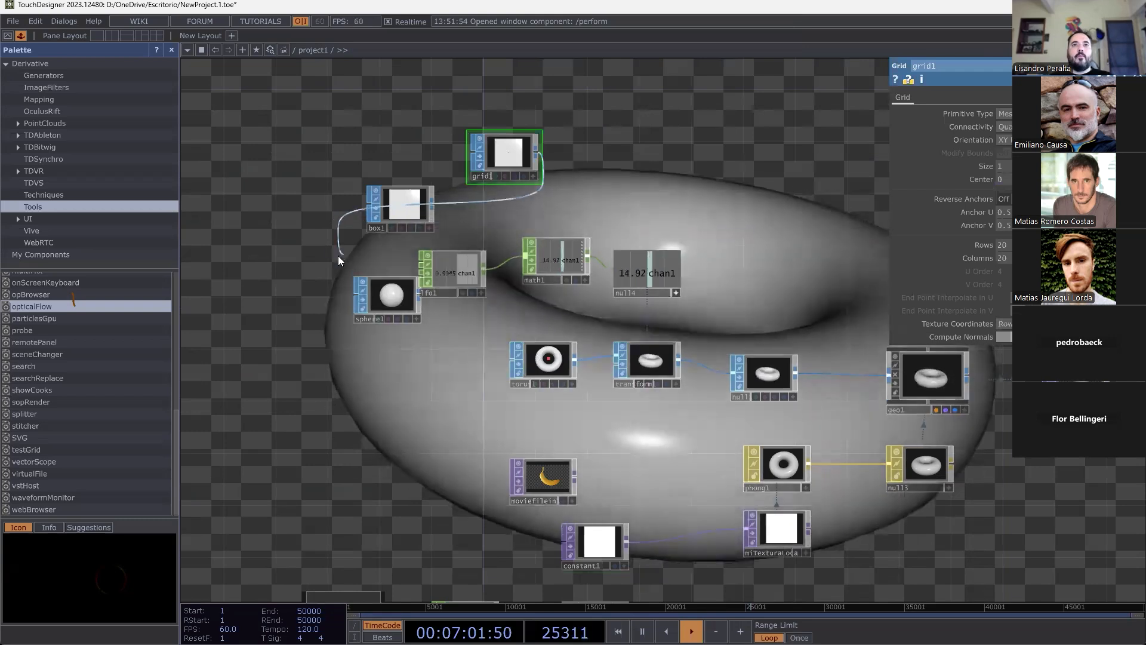
Replace torus1 with grid1 as the input of transform1, moving torus1 aside and grid1 into its place.
left_click(579, 358)
left_click_drag(547, 361, 455, 388)
left_click_drag(509, 172, 541, 376)
Connect moviefilein1 to the miTexturaLoca Null in place of constant1 so the banana image textures the grid.
left_click_drag(721, 325, 559, 146)
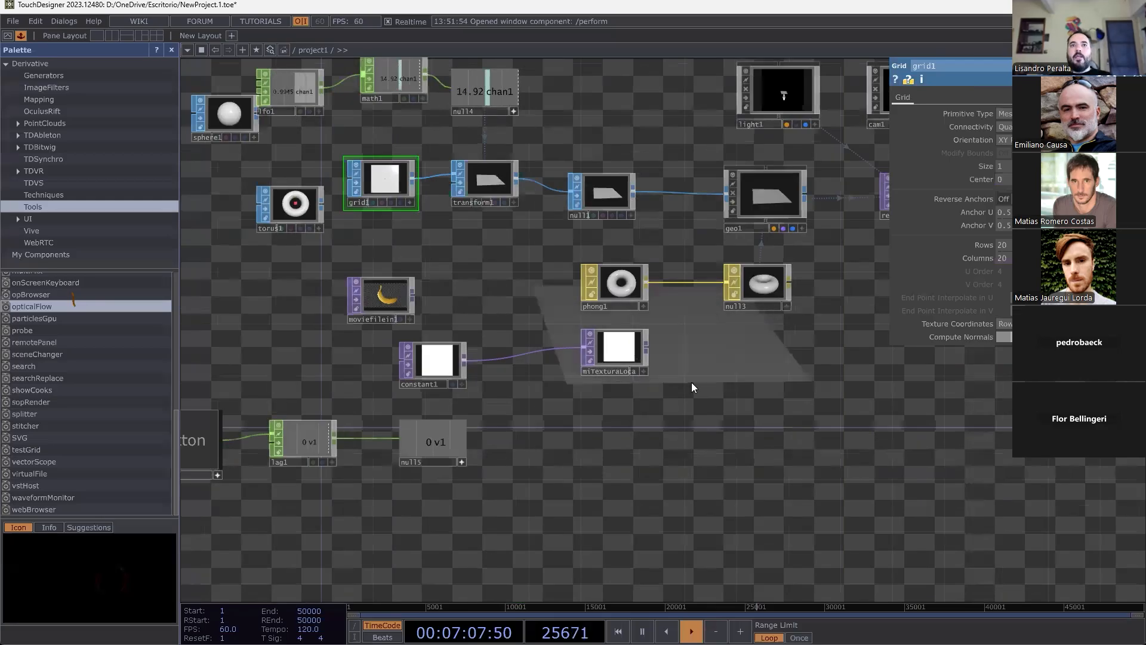
left_click(381, 298)
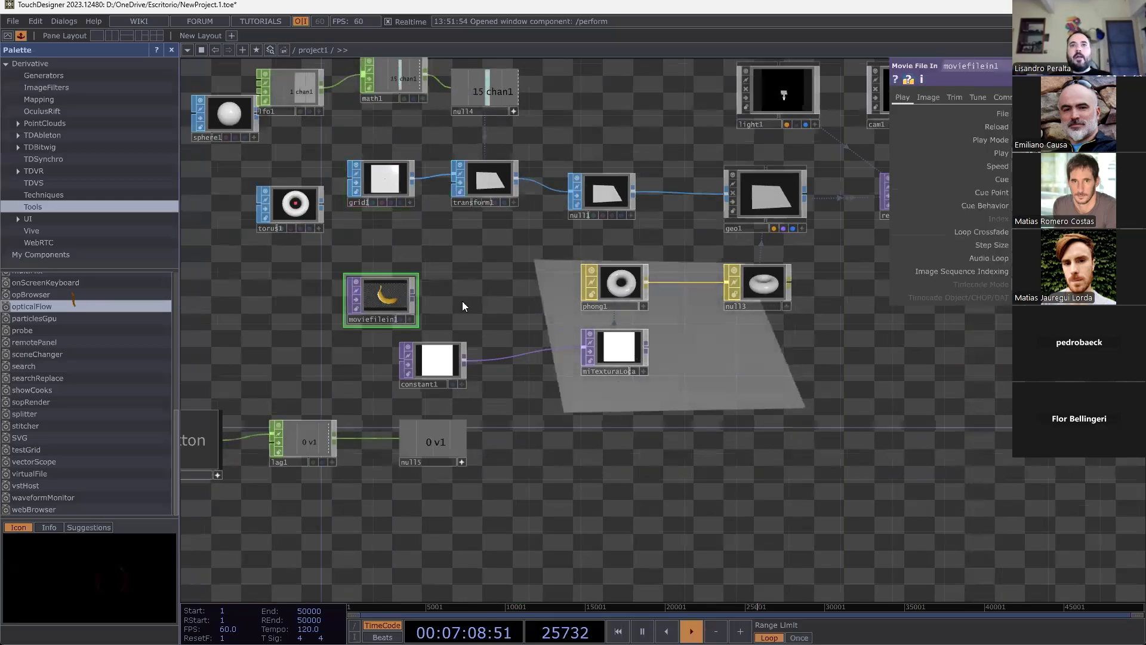
left_click(412, 293)
left_click(496, 360)
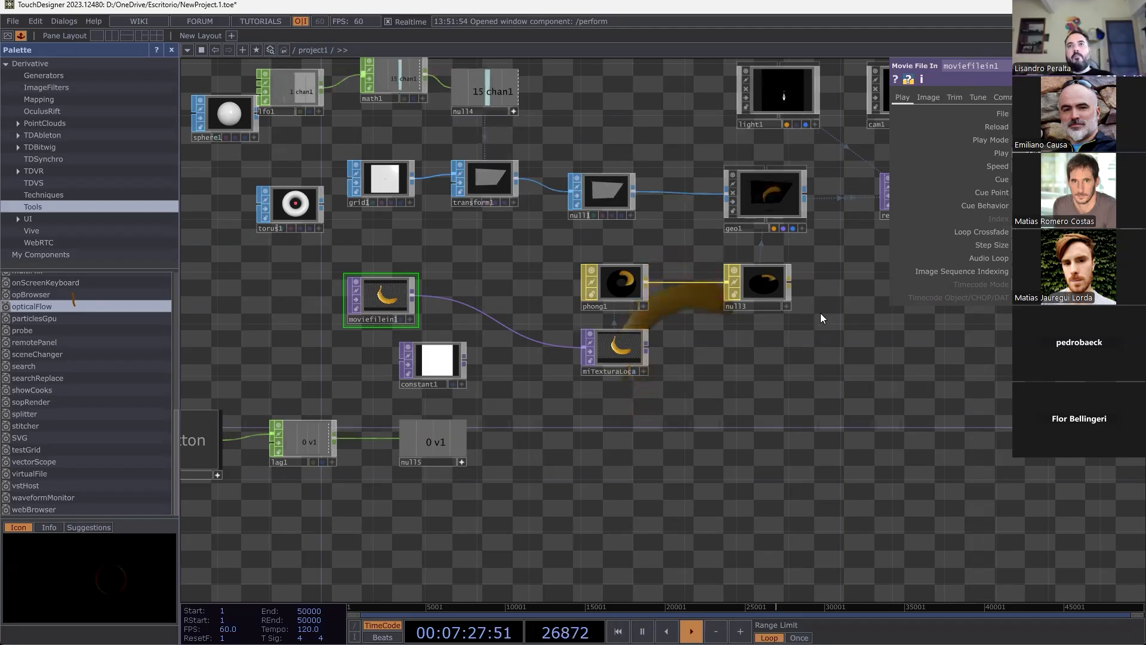
Move the disconnected torus1 to the empty area below the texture and button chains.
left_click_drag(861, 315, 786, 324)
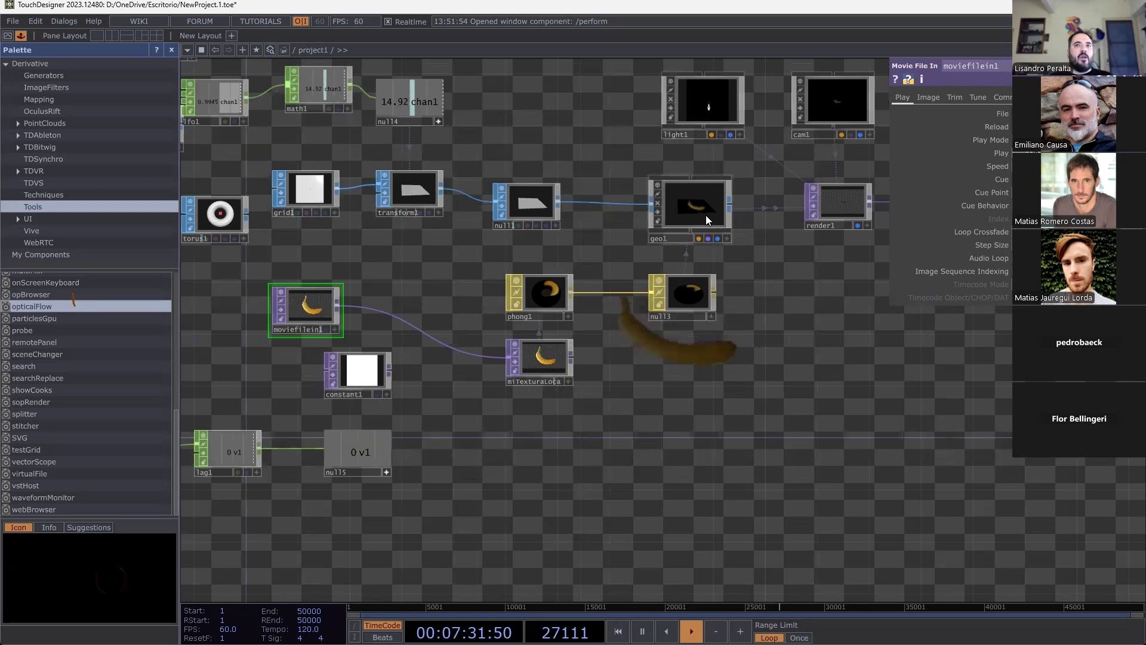
left_click(538, 210)
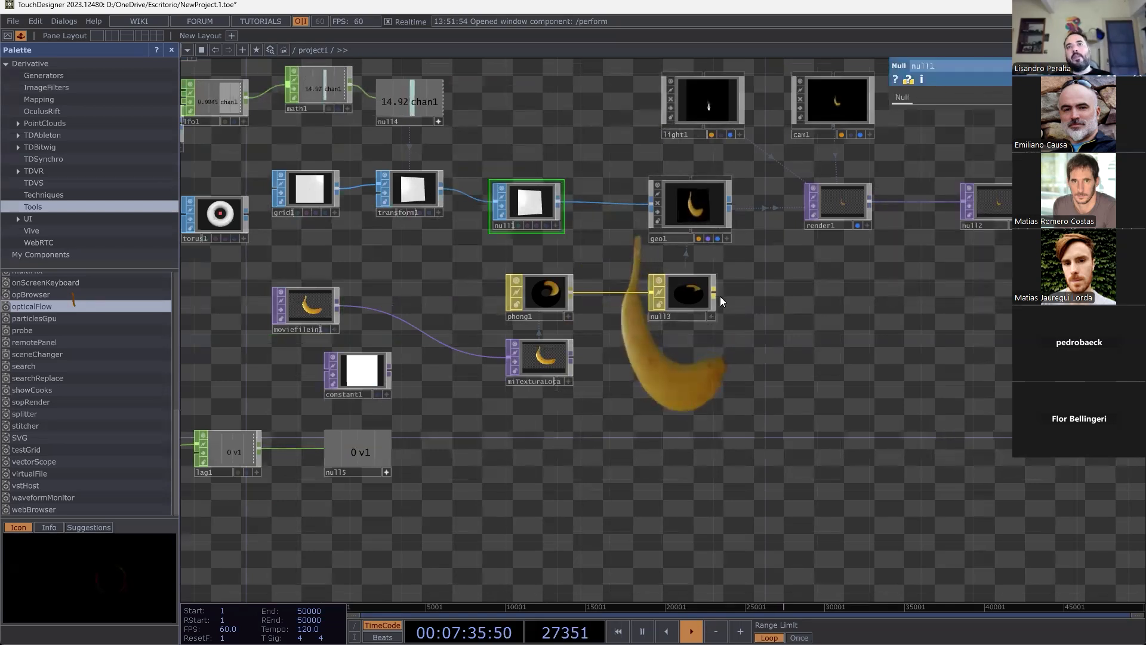
left_click_drag(638, 443, 723, 390)
left_click_drag(301, 168, 583, 442)
left_click_drag(590, 446, 571, 198)
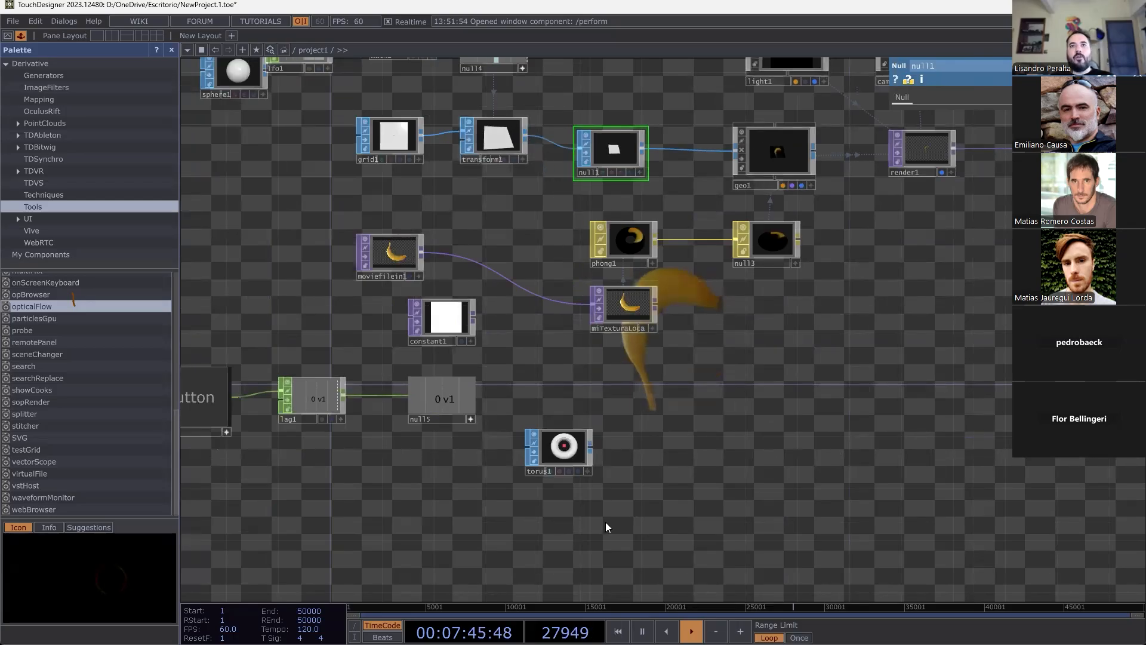
Add a Null SOP connected to the output of torus1.
key("Tab")
key("Escape")
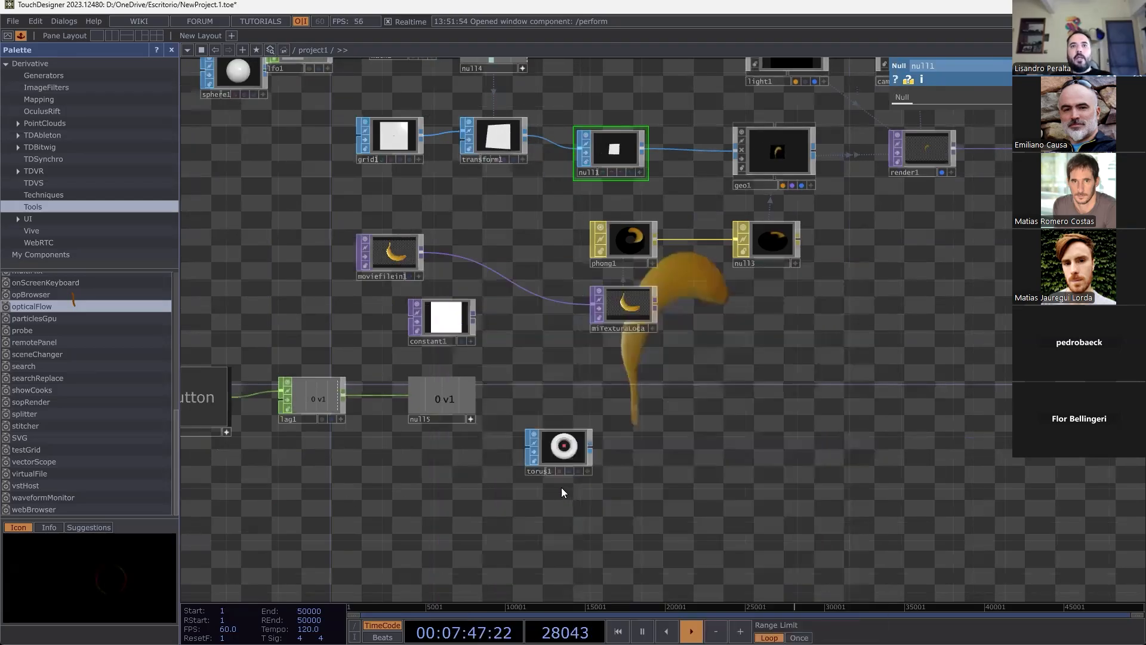
left_click(593, 447)
left_click(557, 358)
left_click(686, 438)
Add a Geometry COMP connected to the output of the Null SOP that follows torus1.
left_click(709, 433)
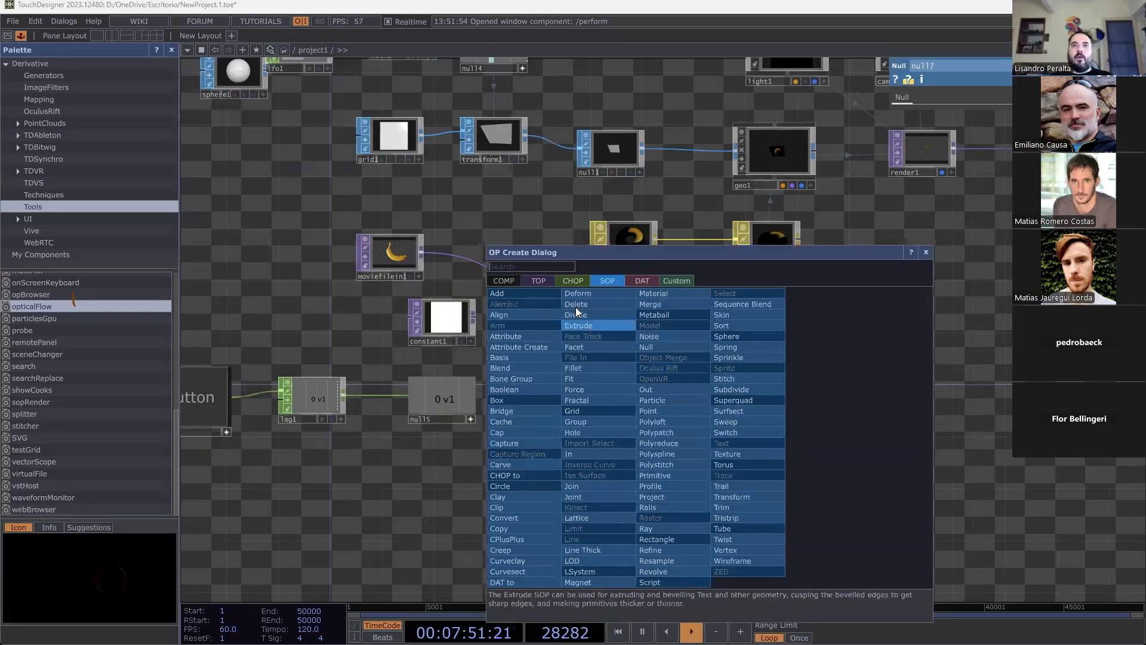
left_click(509, 281)
left_click(523, 378)
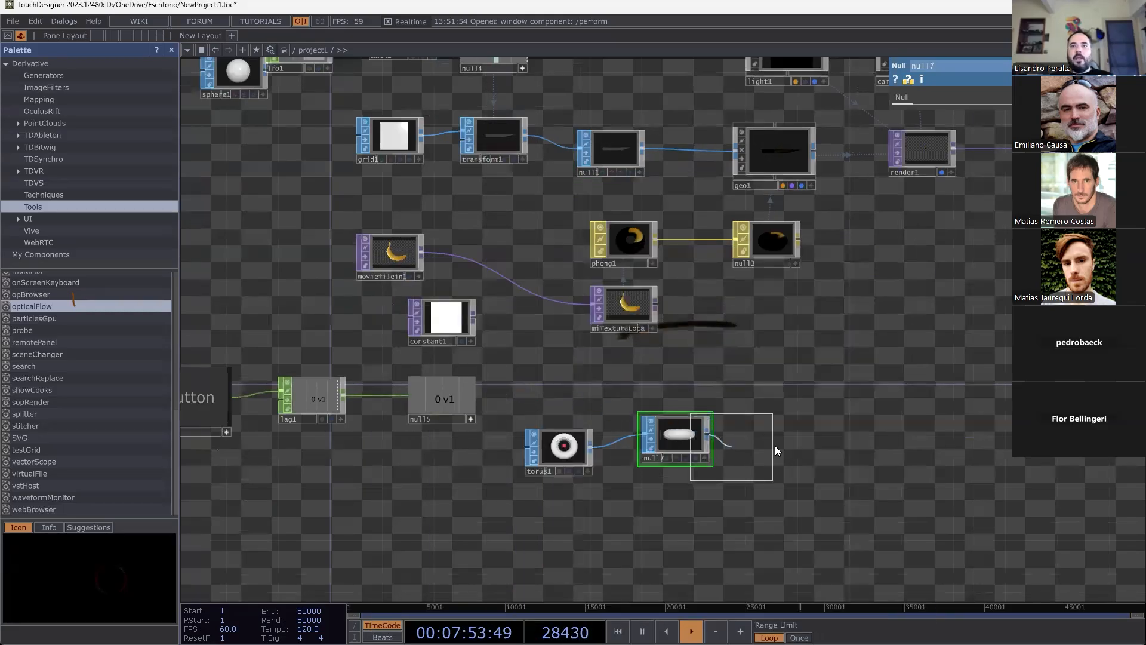
left_click(777, 446)
Reduce the radius of torus1 to about 0.7 and make its tube thinner.
left_click_drag(794, 322, 537, 336)
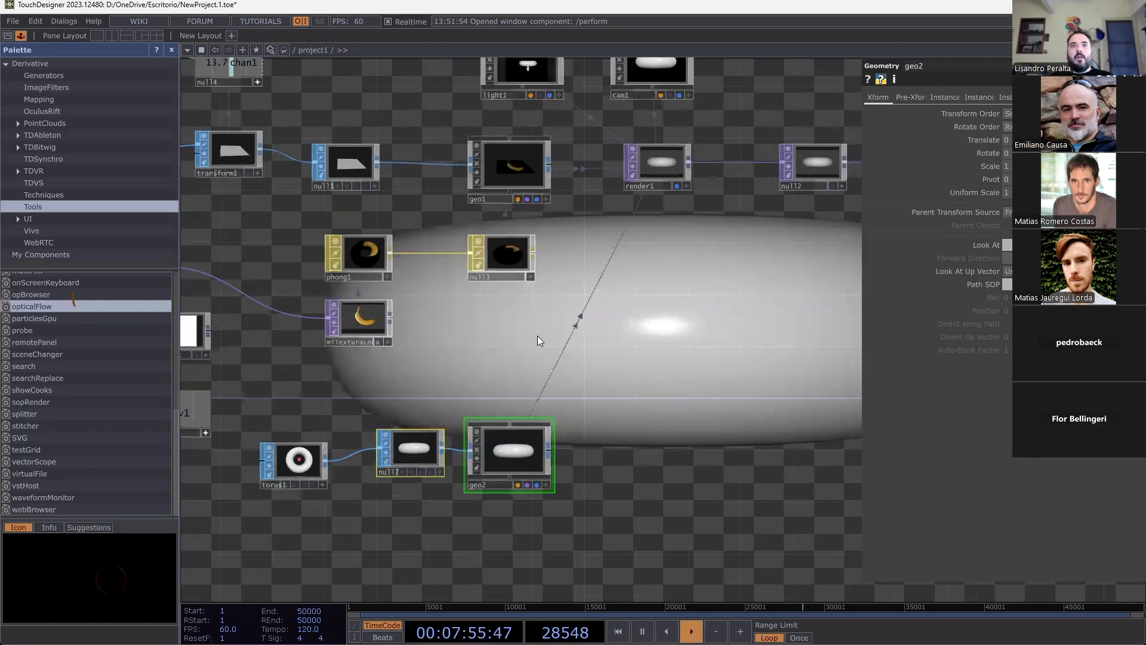
left_click(670, 169)
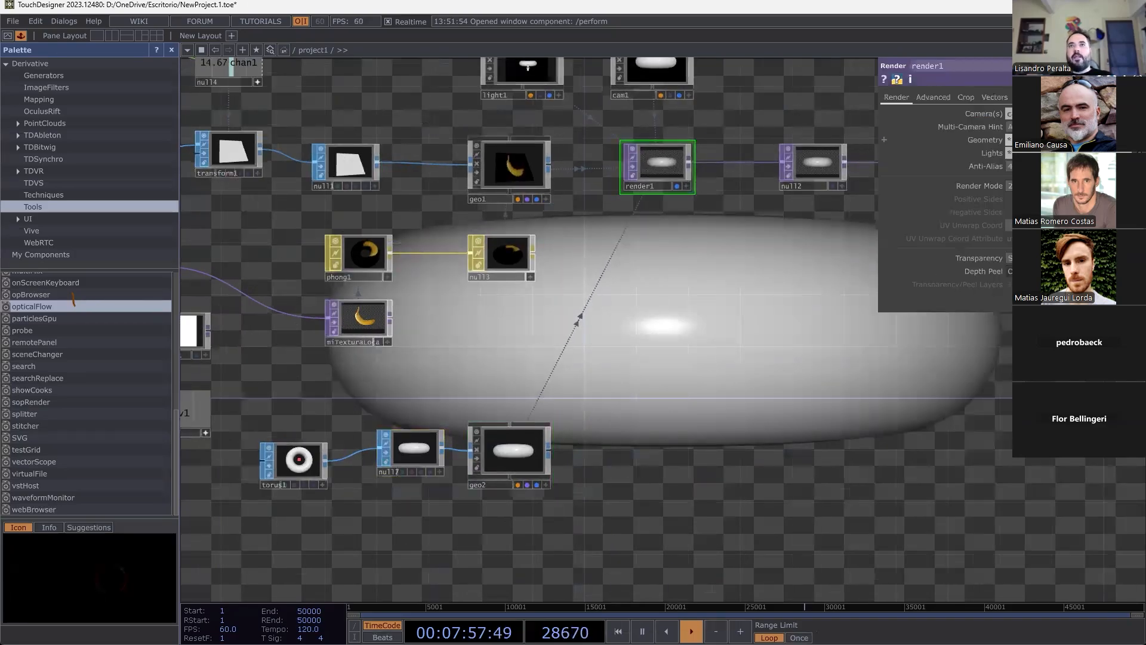
left_click(301, 472)
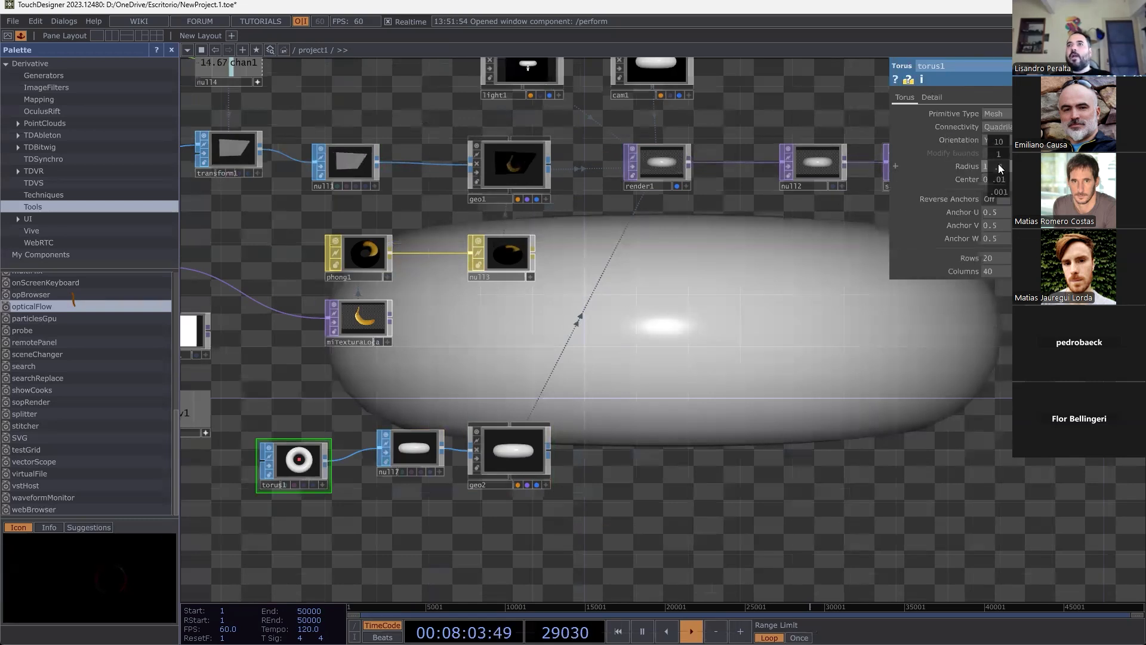
middle_click_drag(1001, 173, 958, 143)
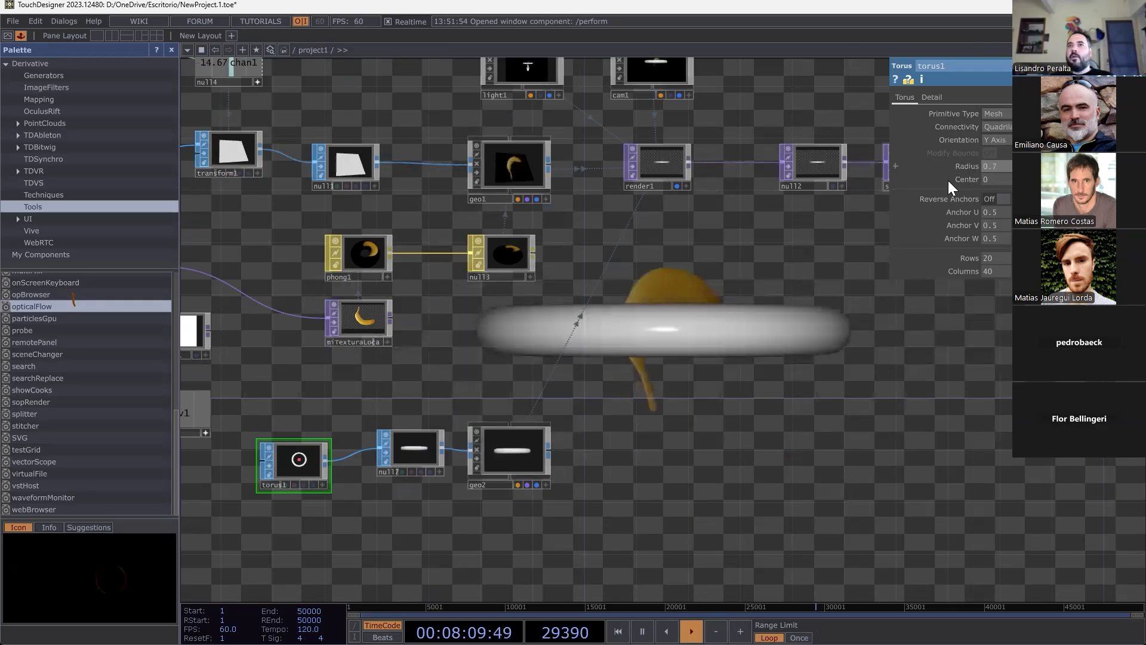
Activate the cam1 viewer and tilt its view to see the torus ring from above.
left_click_drag(654, 253, 621, 272)
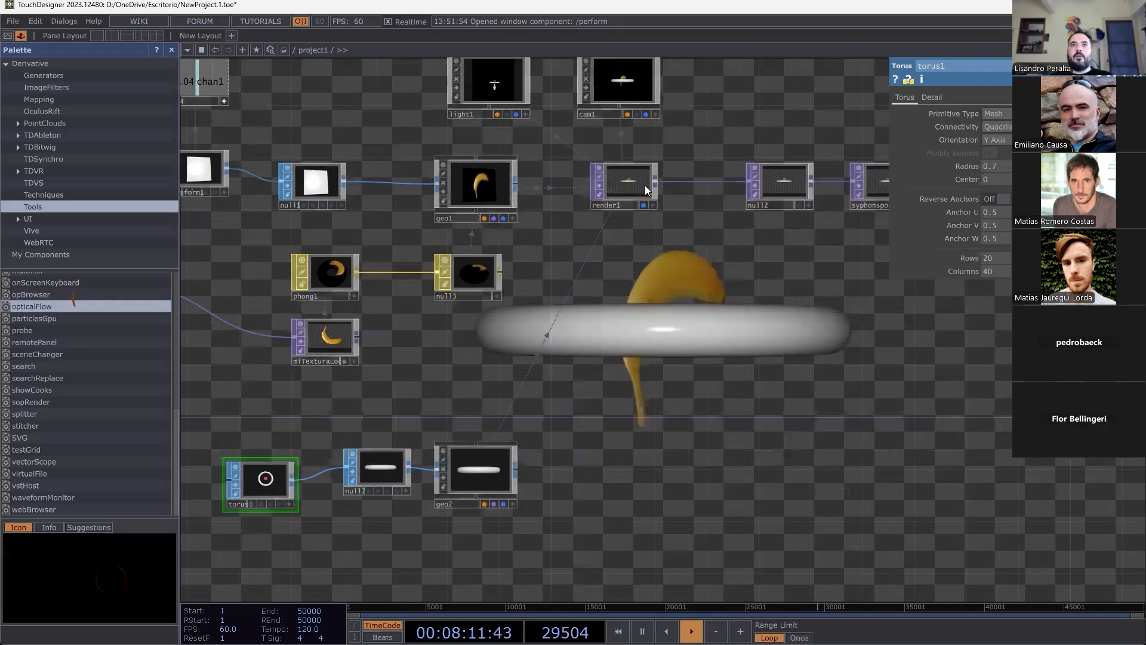
left_click_drag(680, 142, 665, 206)
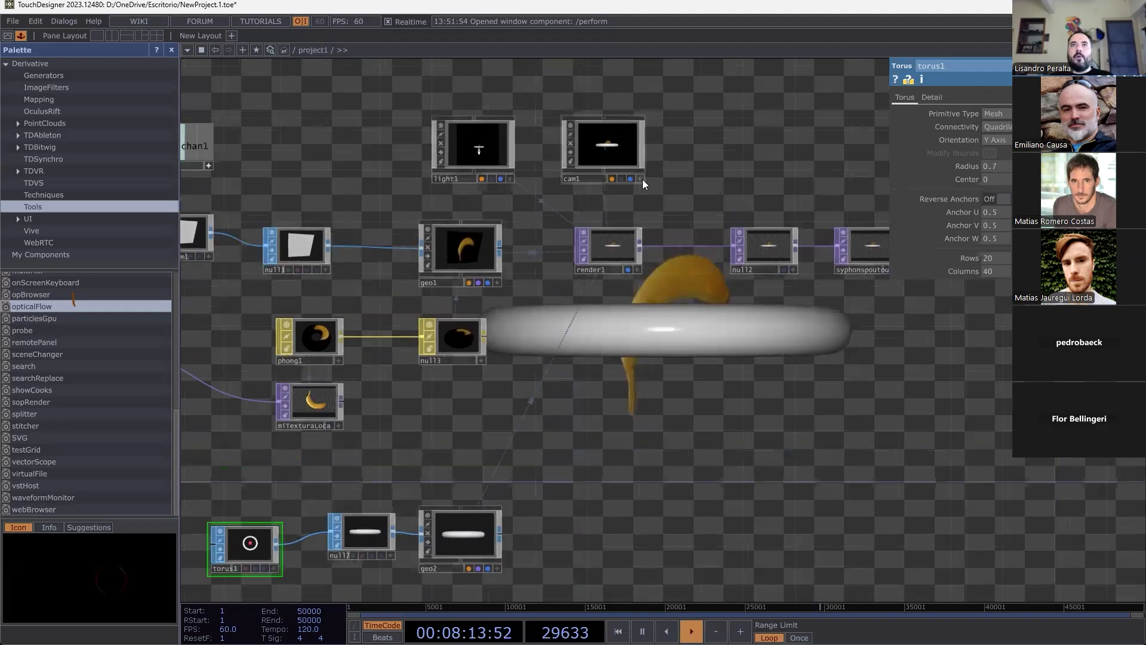
left_click(639, 180)
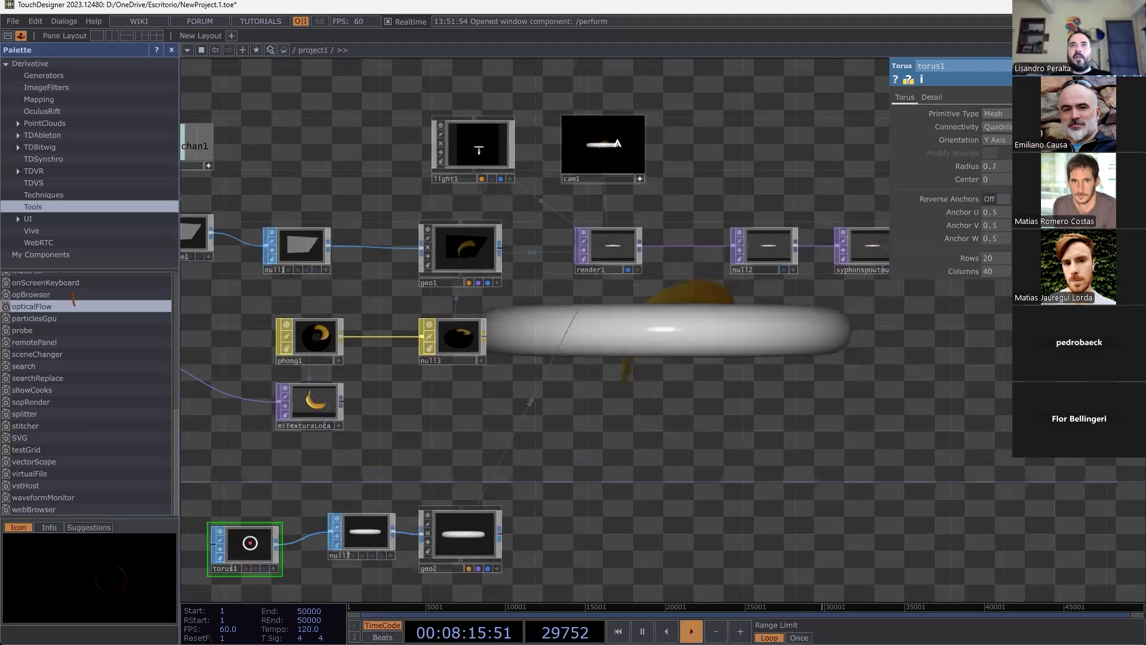
left_click_drag(604, 153, 604, 156)
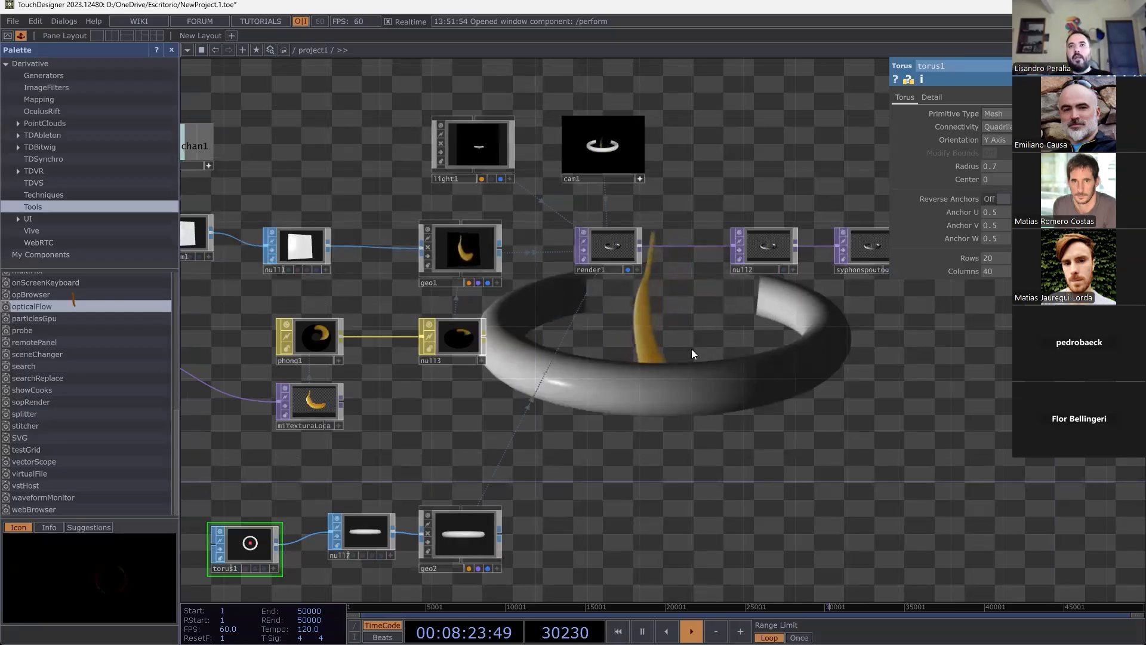
Limit the geometry of render1 to geo1 and place a second Render TOP beside geo2.
left_click(609, 247)
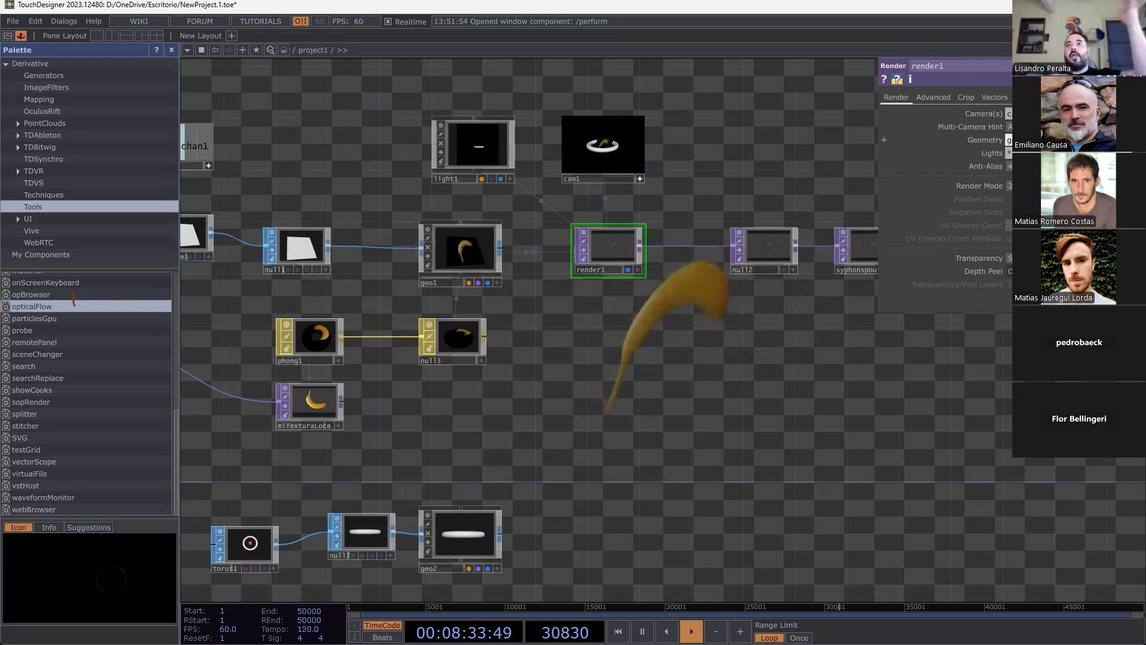
key("Tab")
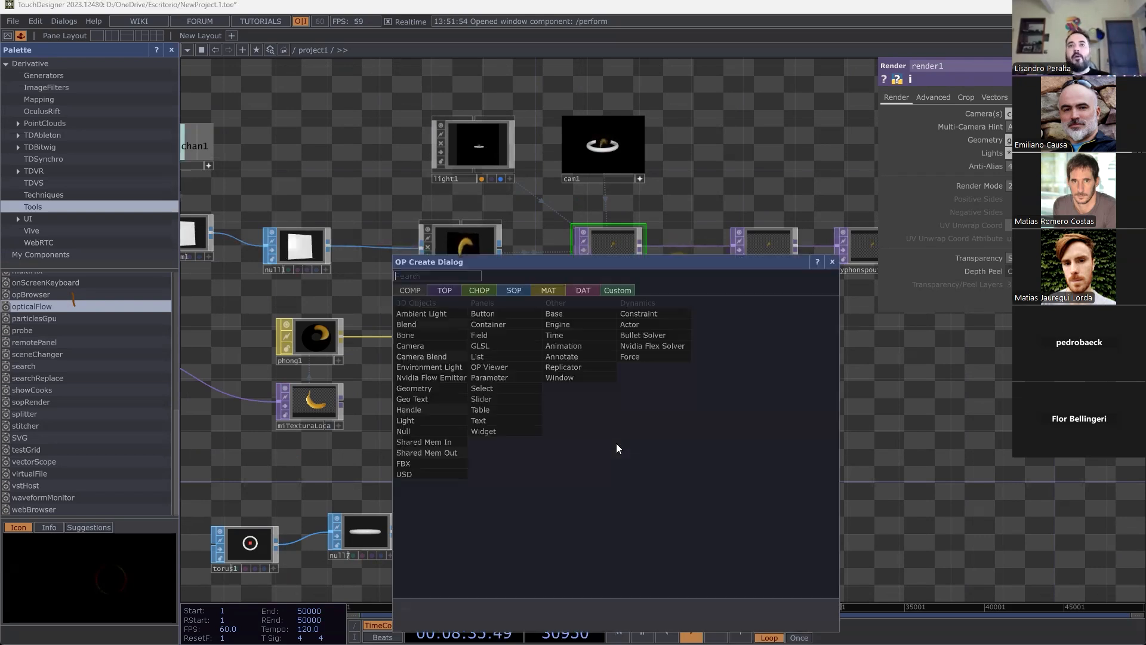
left_click(443, 290)
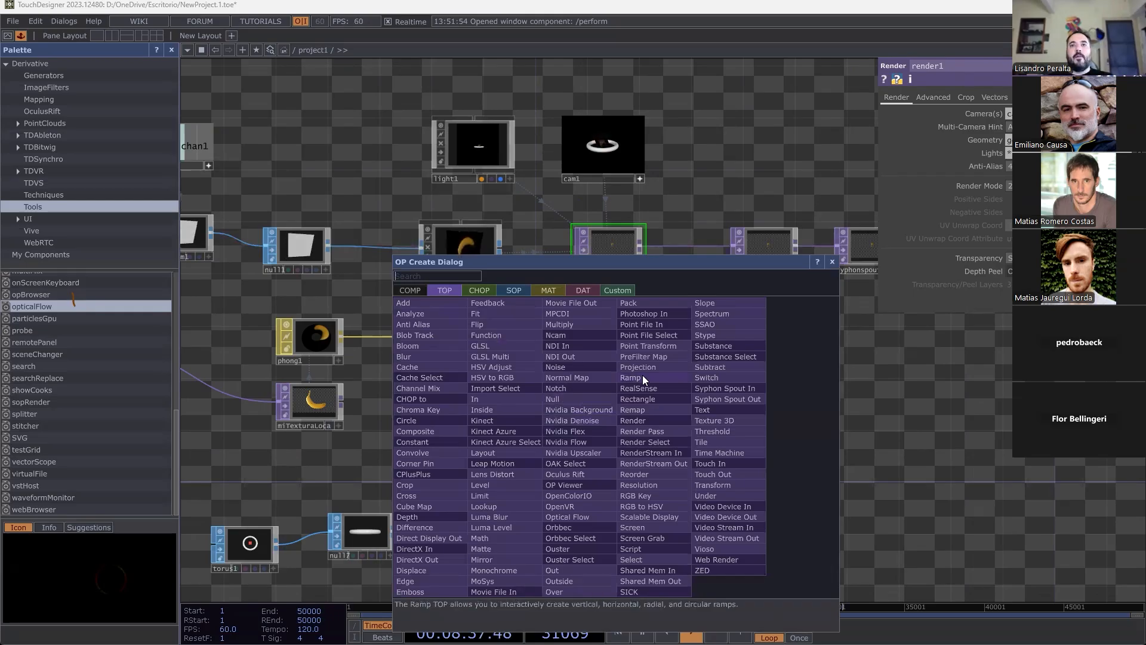
left_click(614, 399)
left_click(614, 512)
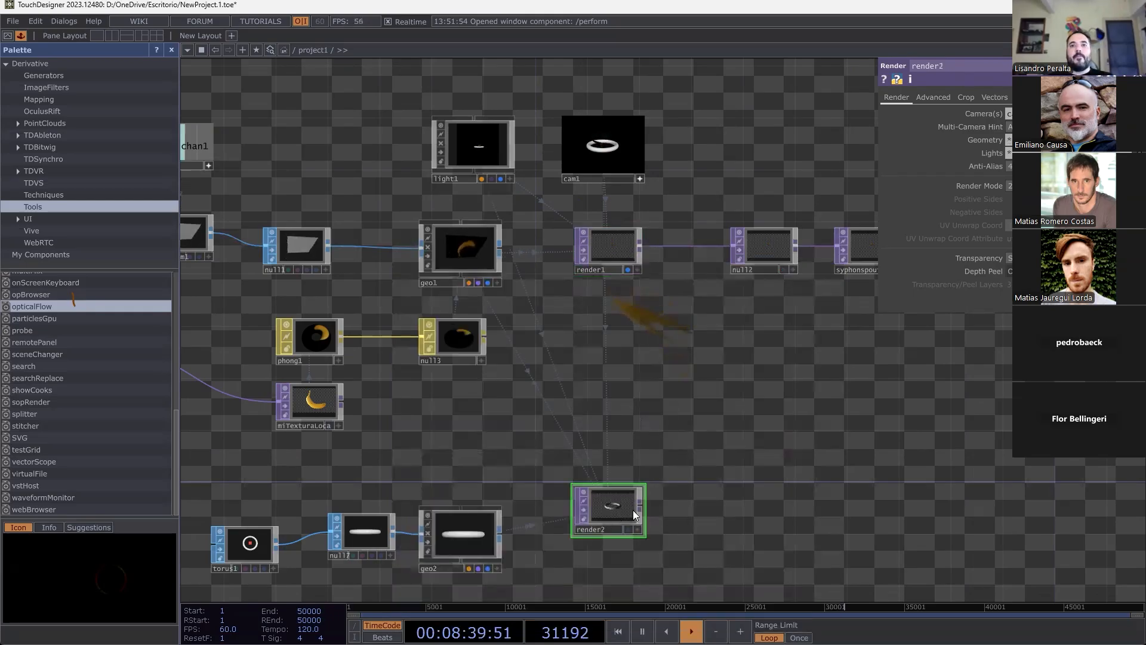
Compare with render1 and limit the geometry of render2 to geo2.
left_click(618, 253)
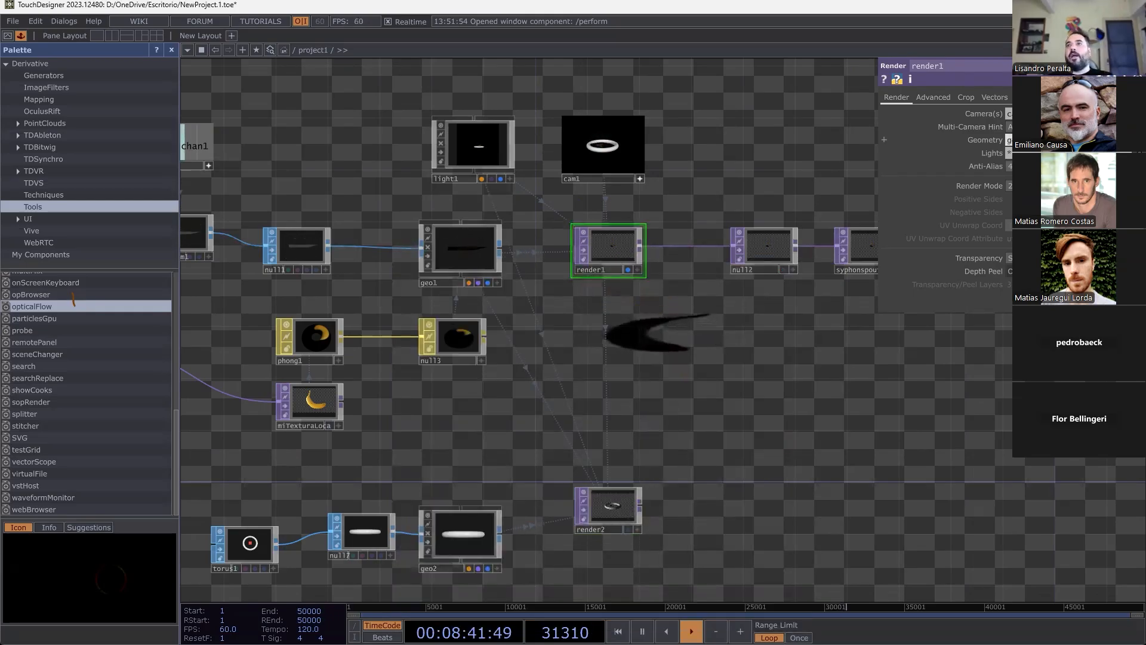
left_click(638, 529)
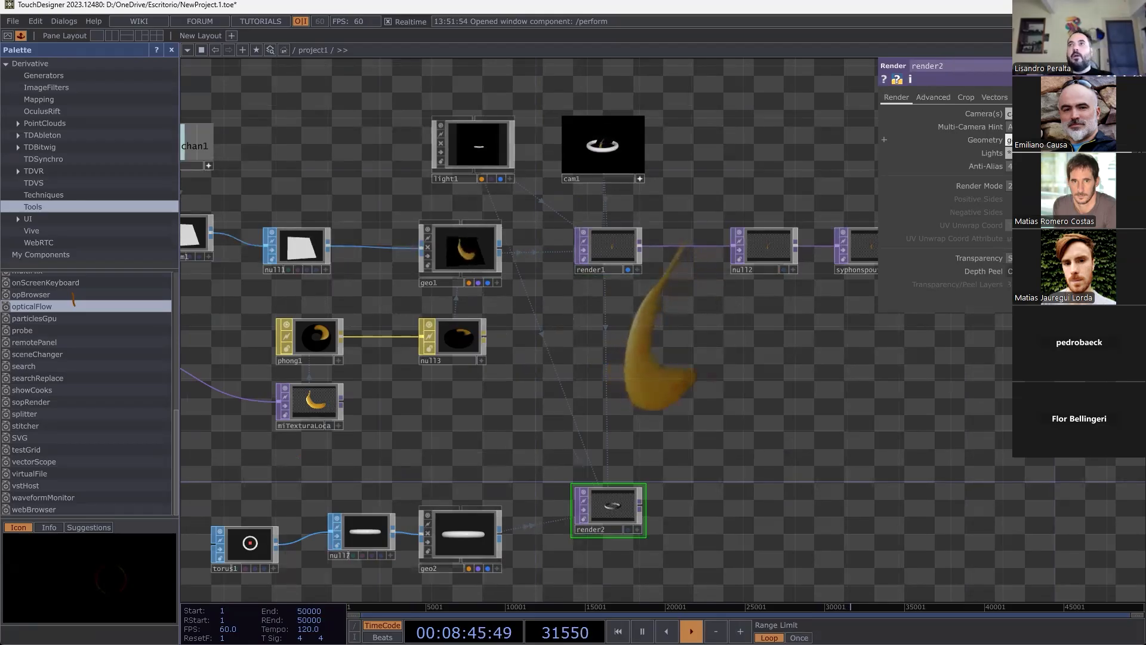
left_click_drag(853, 492, 604, 431)
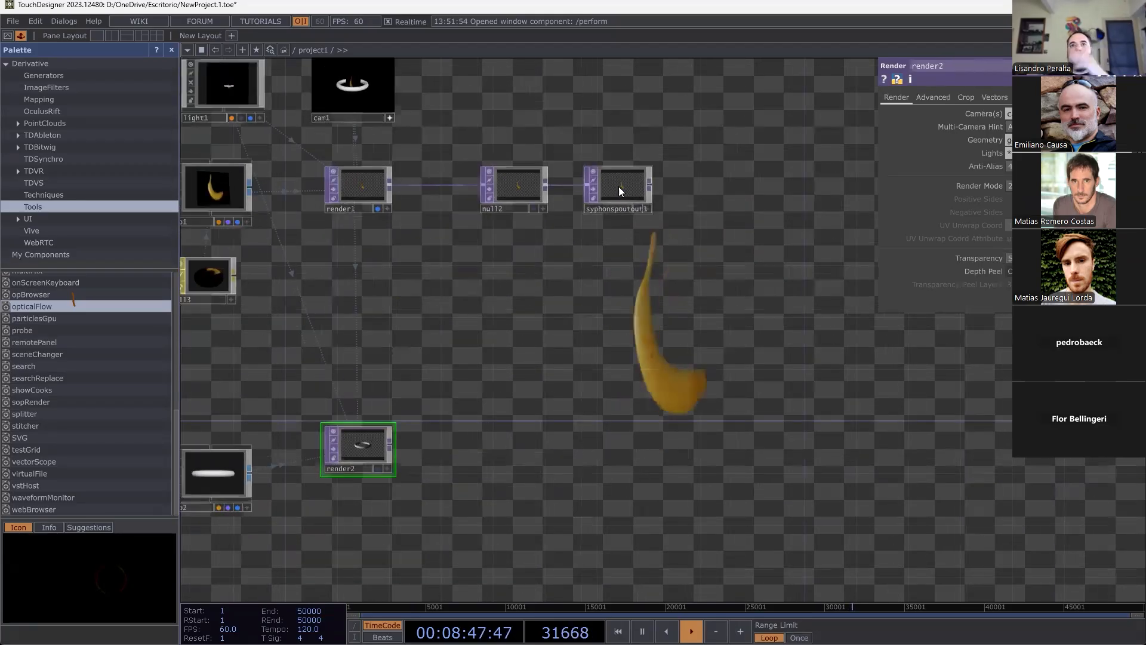
Shift the Syphon Spout Out TOP farther from null2 and place an OSC Out CHOP in the empty area beyond render2.
left_click(621, 186)
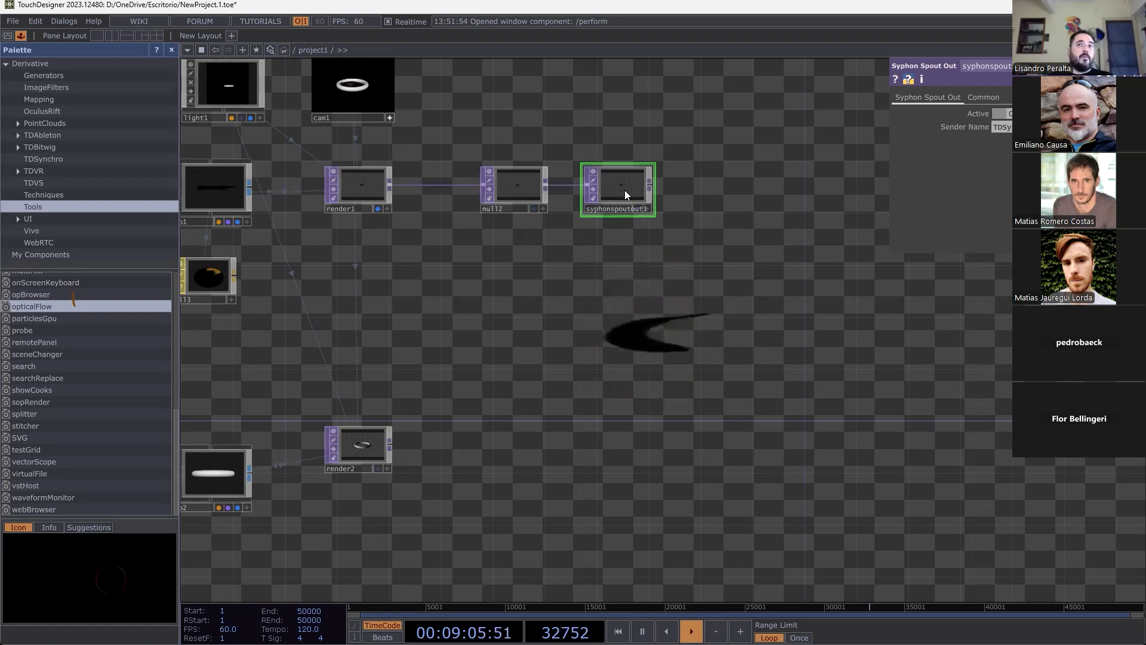
left_click_drag(624, 190, 676, 202)
key("Tab")
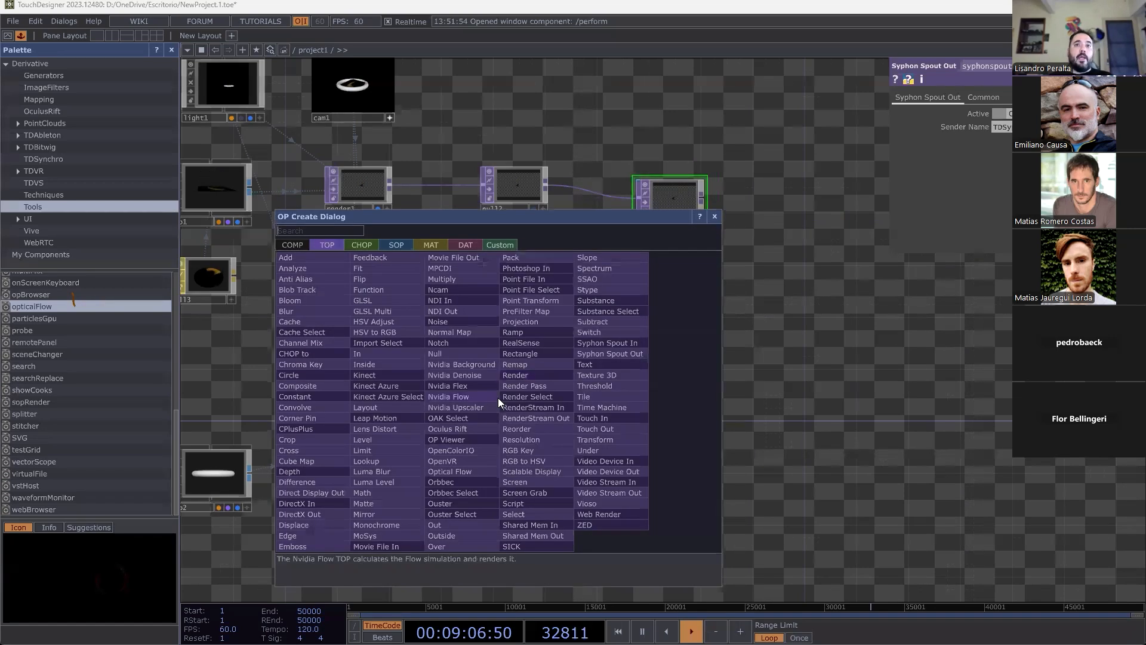
left_click(362, 244)
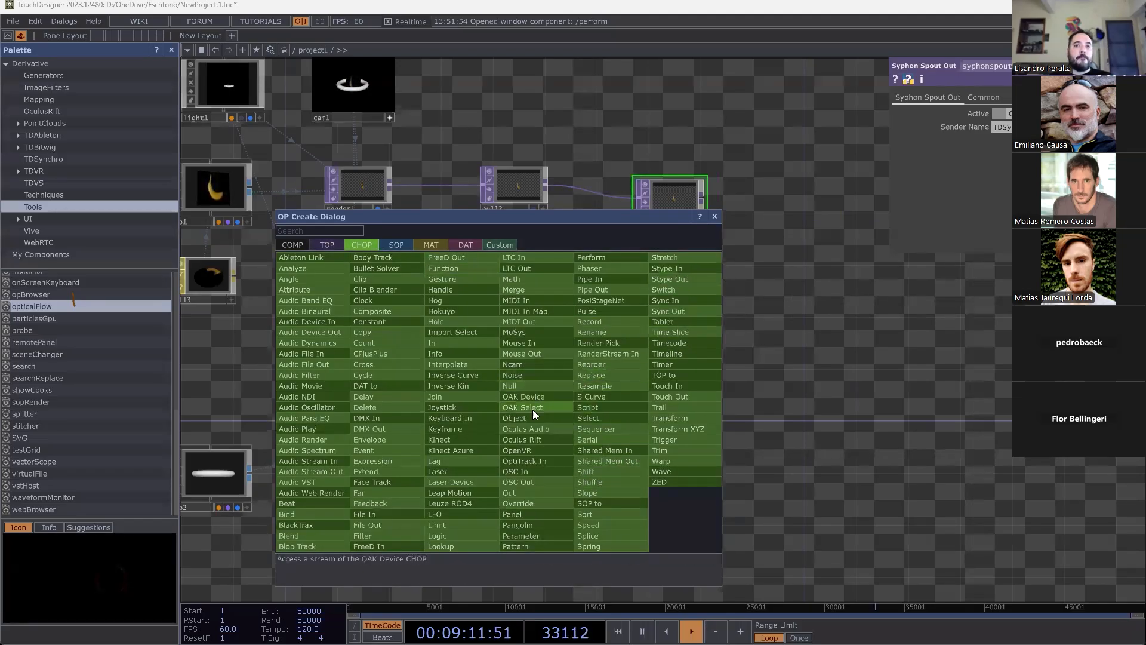
left_click(527, 484)
left_click(636, 439)
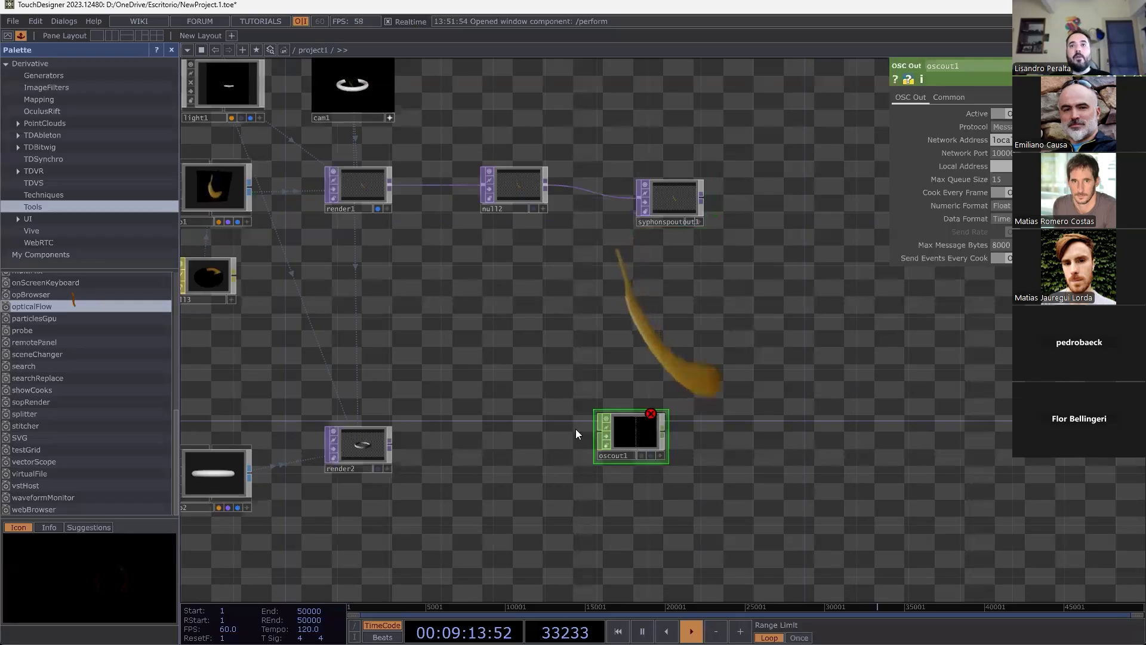
Add an LFO CHOP between render2 and oscout1, wire it into oscout1, and show the OSC Out parameters.
left_click_drag(525, 429, 564, 434)
key("Tab")
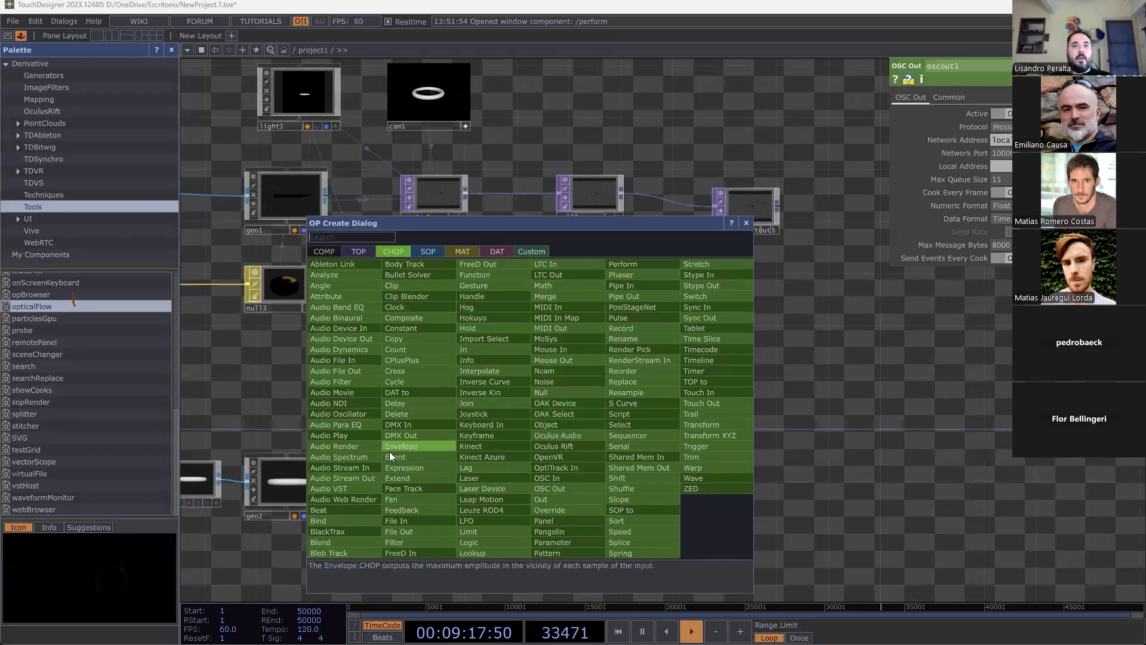
left_click(473, 521)
left_click(608, 449)
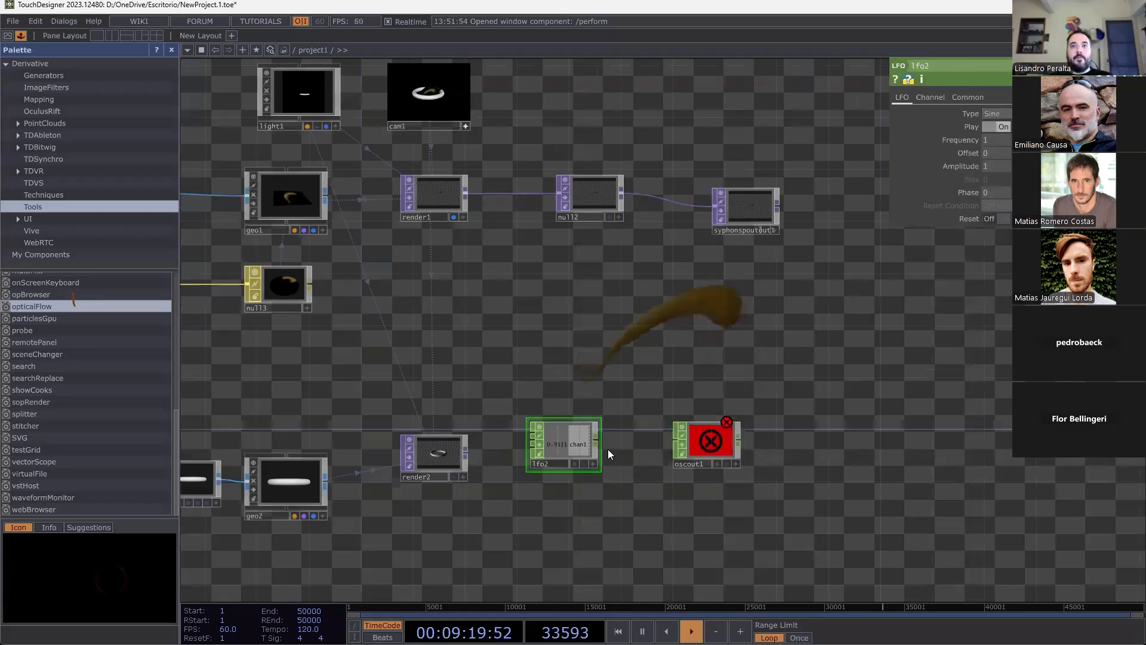
left_click(735, 444)
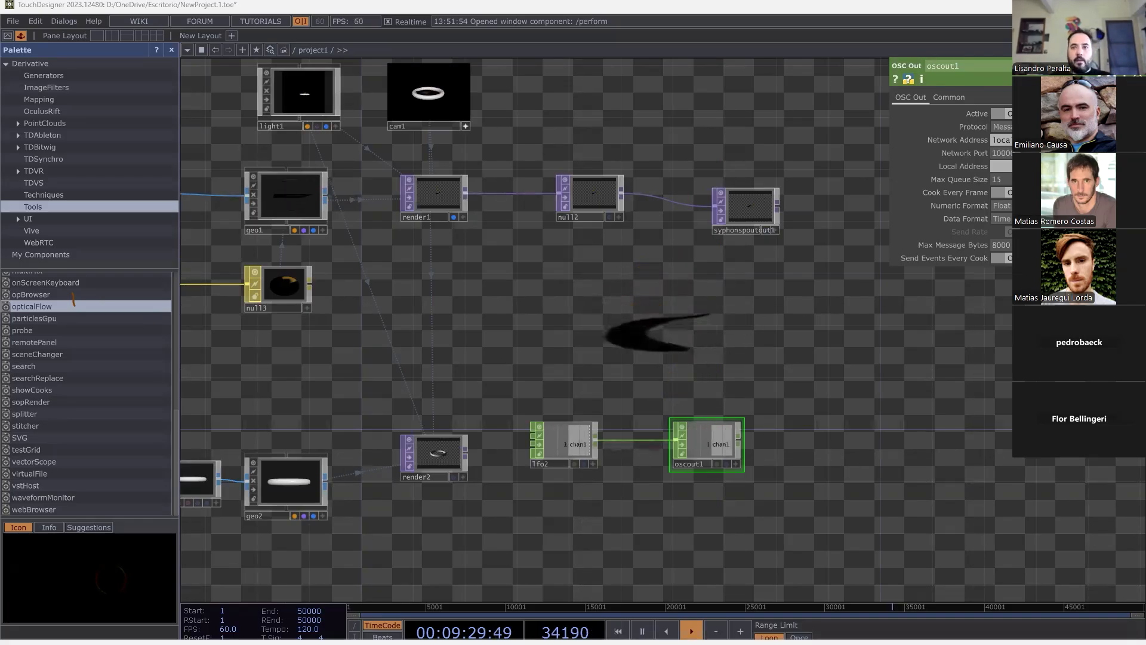
Switch to Protokol, place it beside TouchDesigner, and set its OSC listening port to 10000.
key("super+Right")
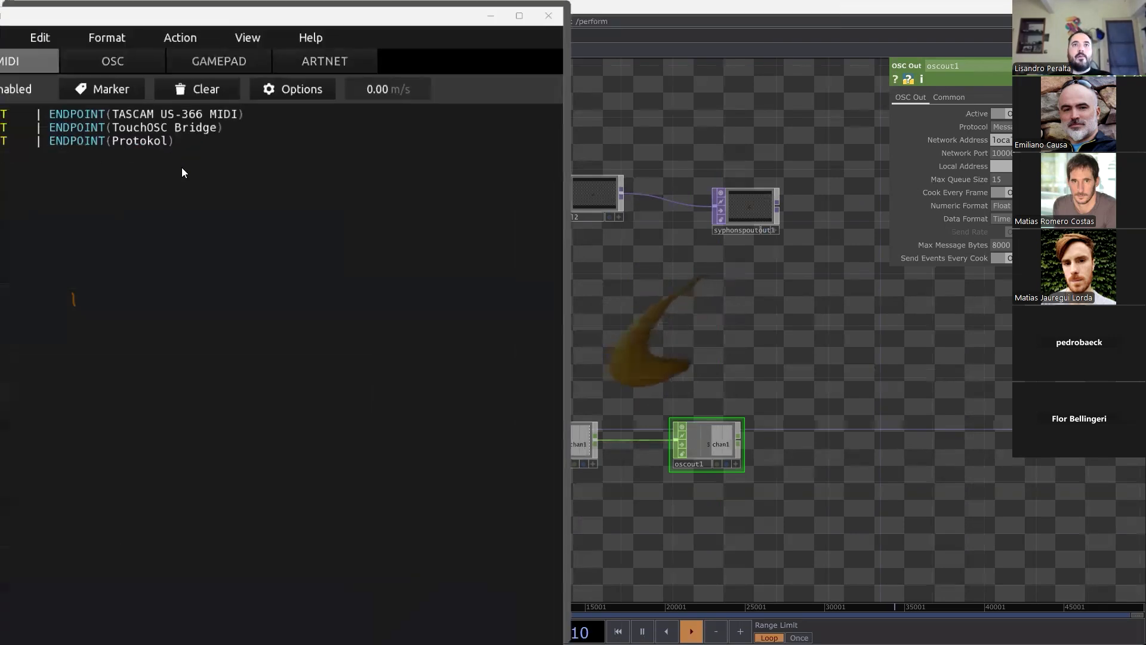
left_click(651, 156)
left_click(163, 47)
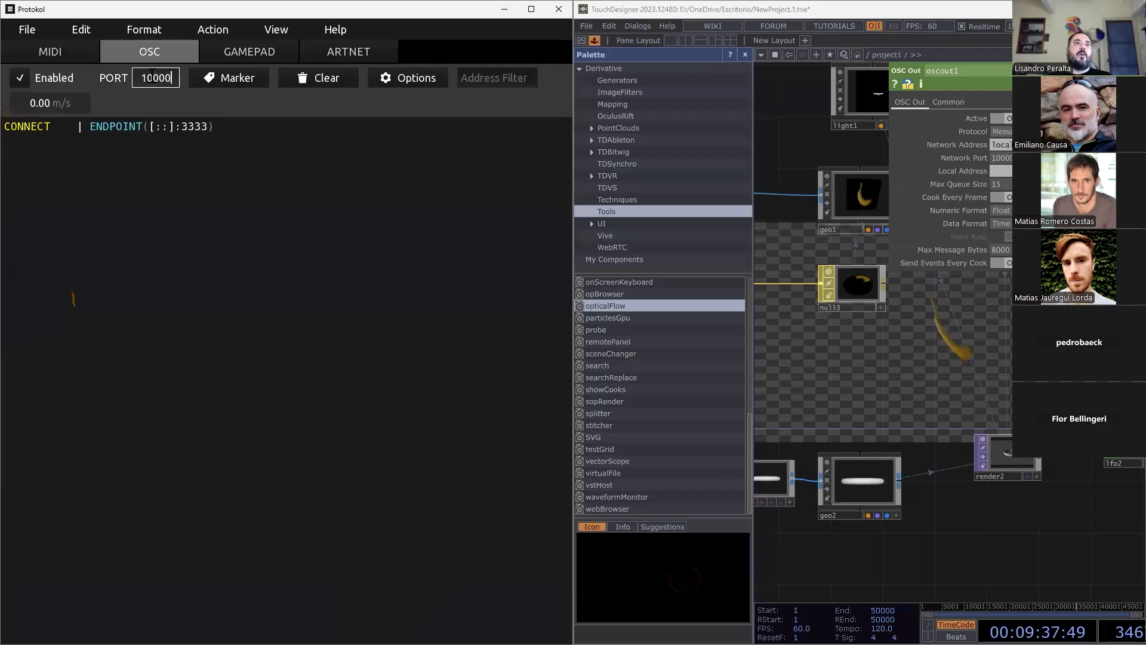
key("Return")
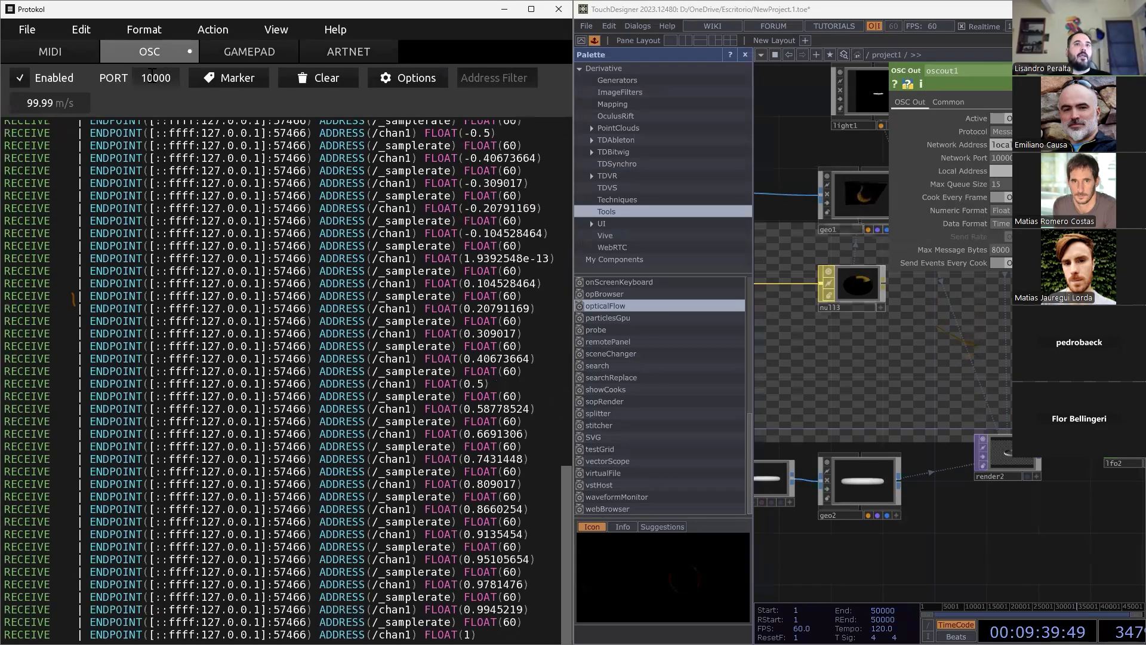
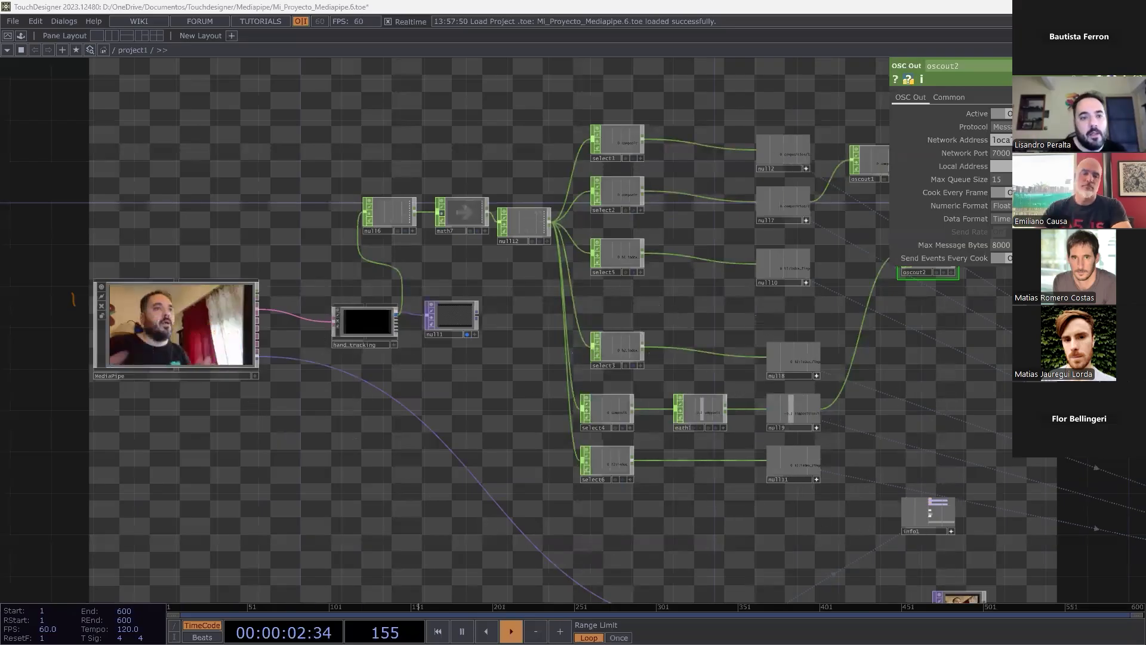
Examine the MediaPipe project network, from the hand_tracking select branches to the two OSC Out CHOPs.
scroll(459, 406, "down", 5)
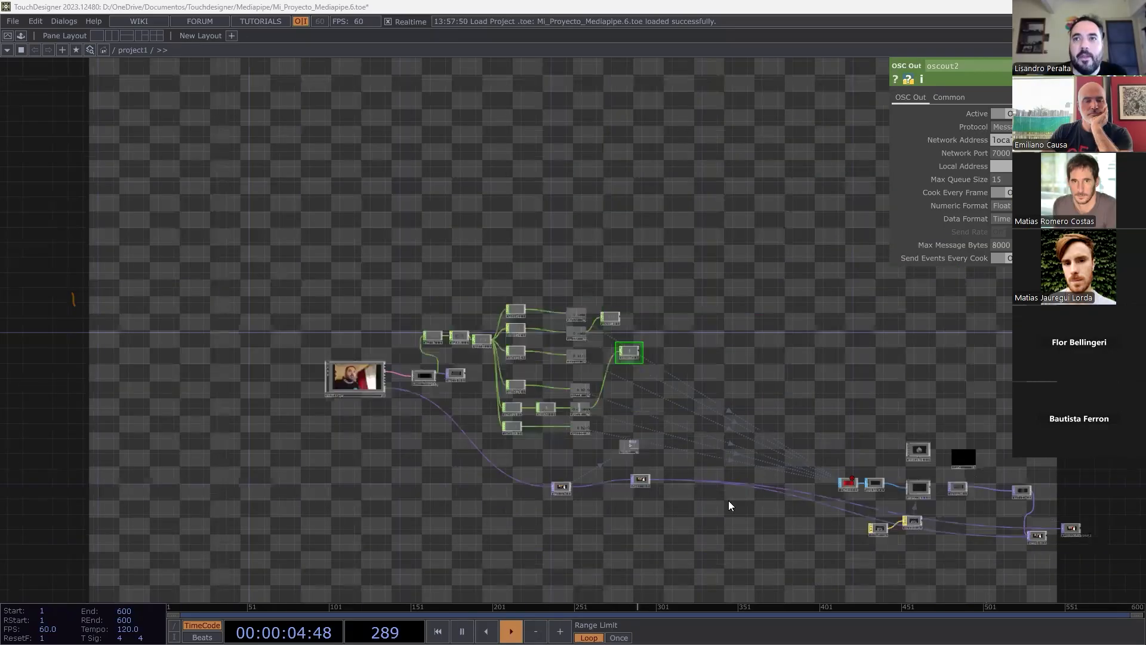
left_click_drag(459, 405, 420, 385)
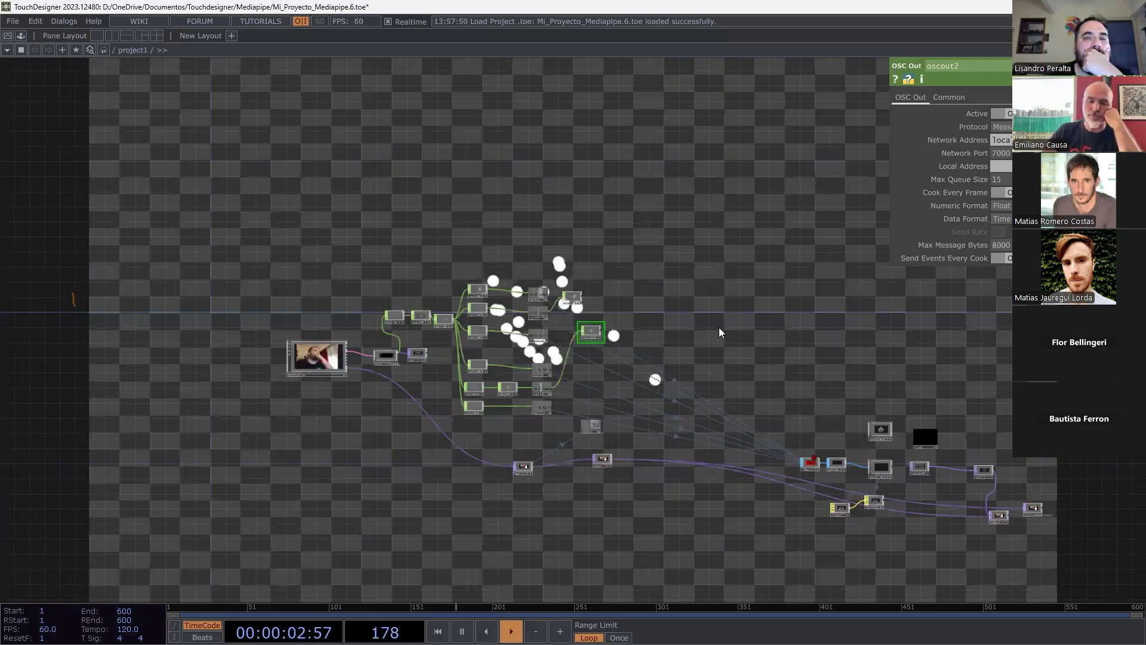
scroll(716, 337, "up", 2)
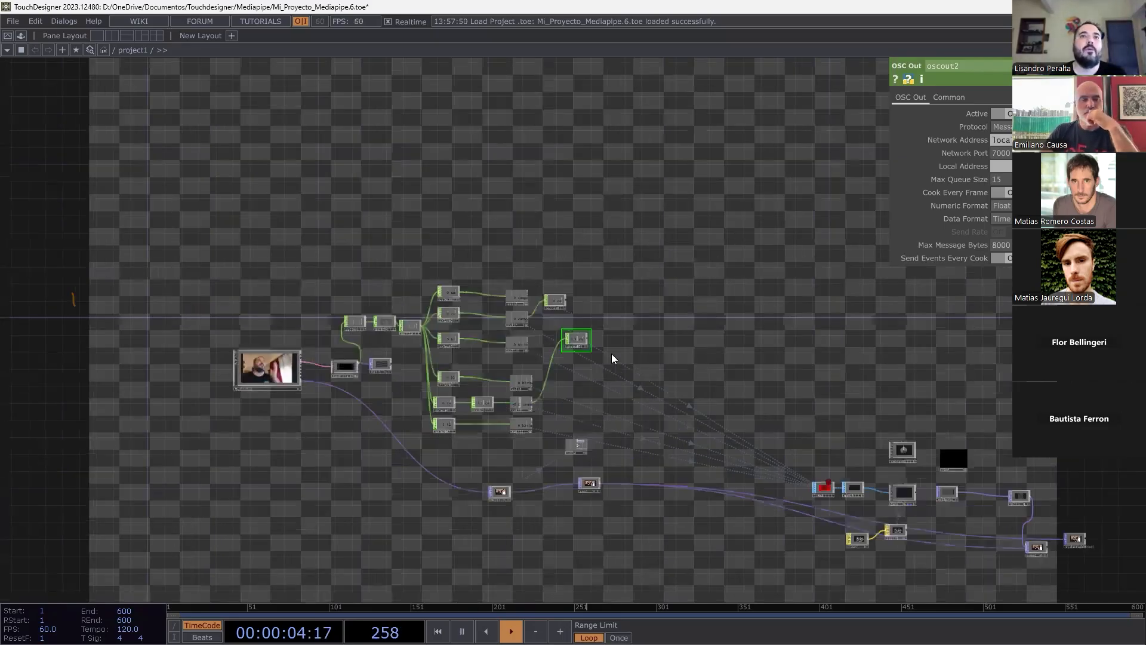
scroll(611, 358, "up", 3)
left_click_drag(784, 385, 850, 315)
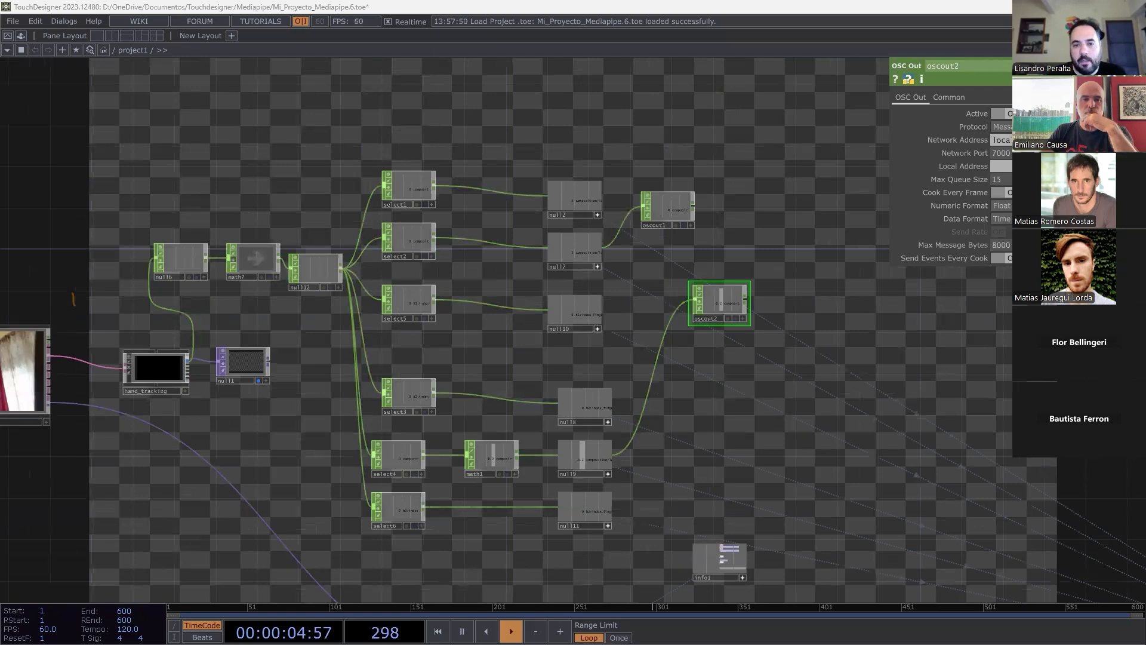
Switch to the browser and view the Touchdesigner + Resolume tutorial, the Tolch Design channel and the ENNEAGRAMMA channel.
key("alt+Tab")
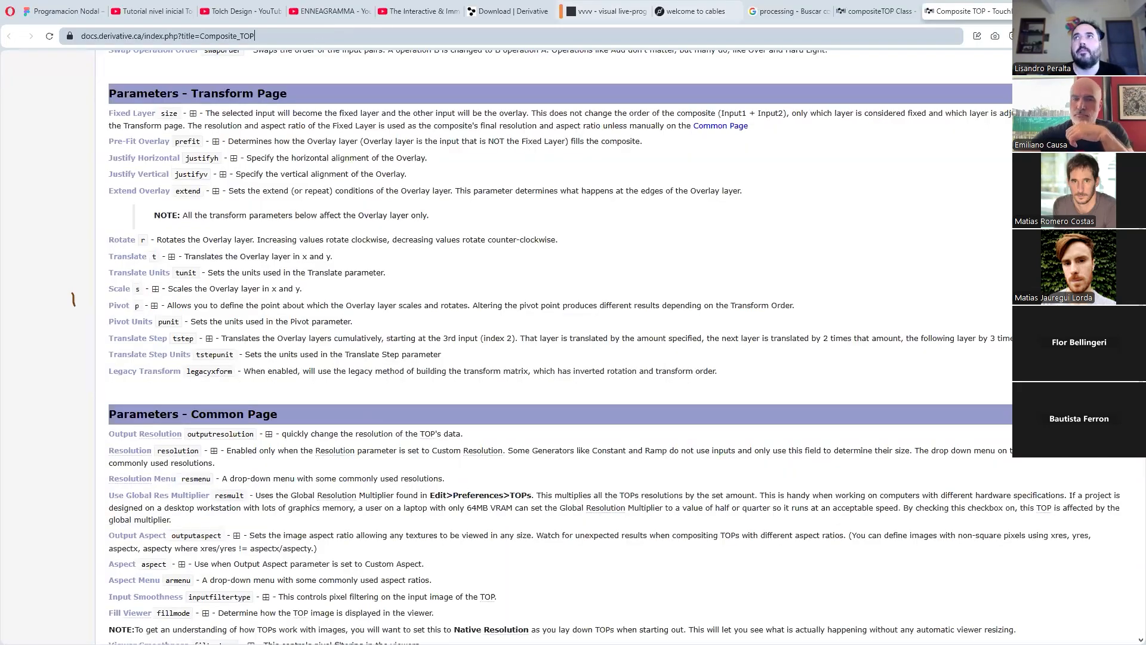
key("super+Down")
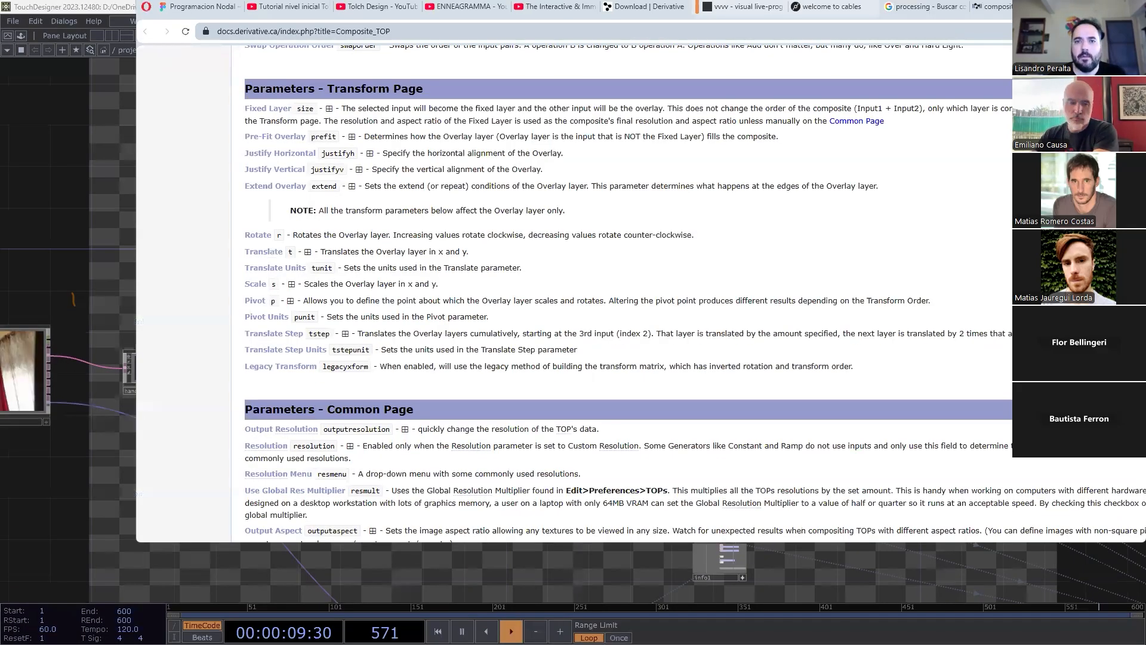
key("super+Up")
left_click(184, 14)
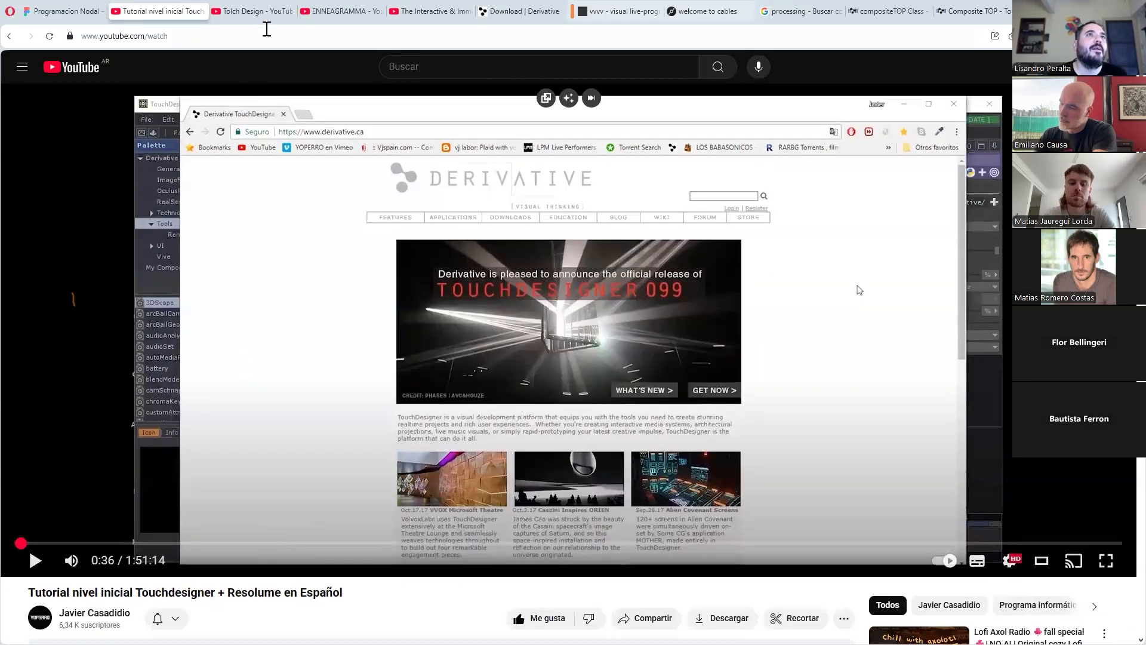
left_click(261, 11)
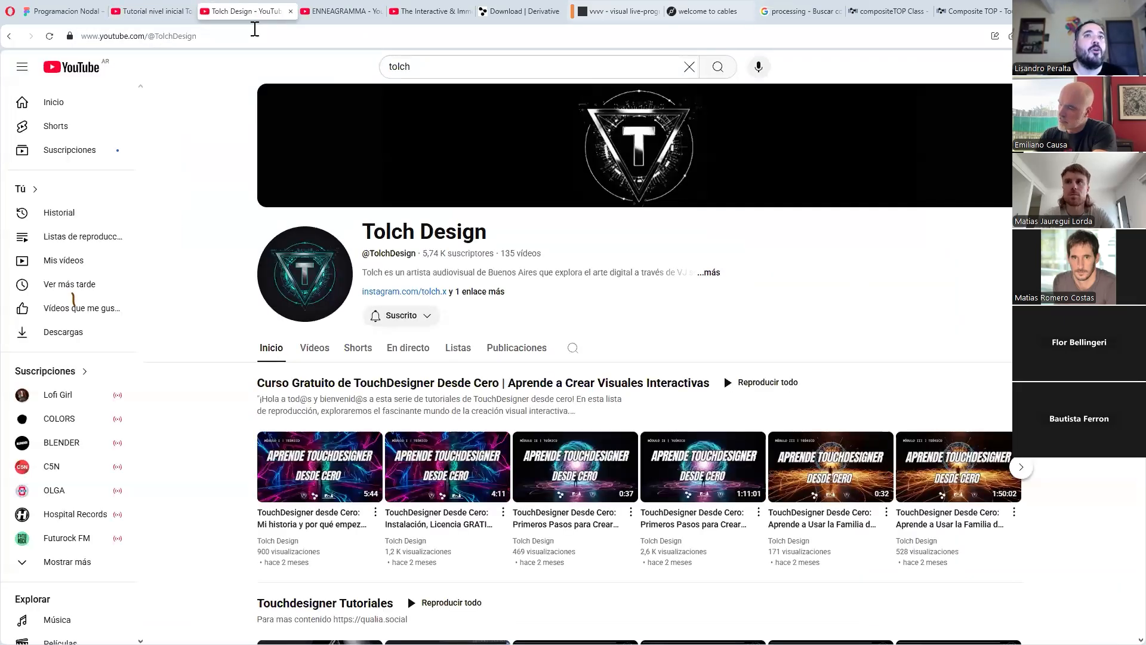
left_click(343, 12)
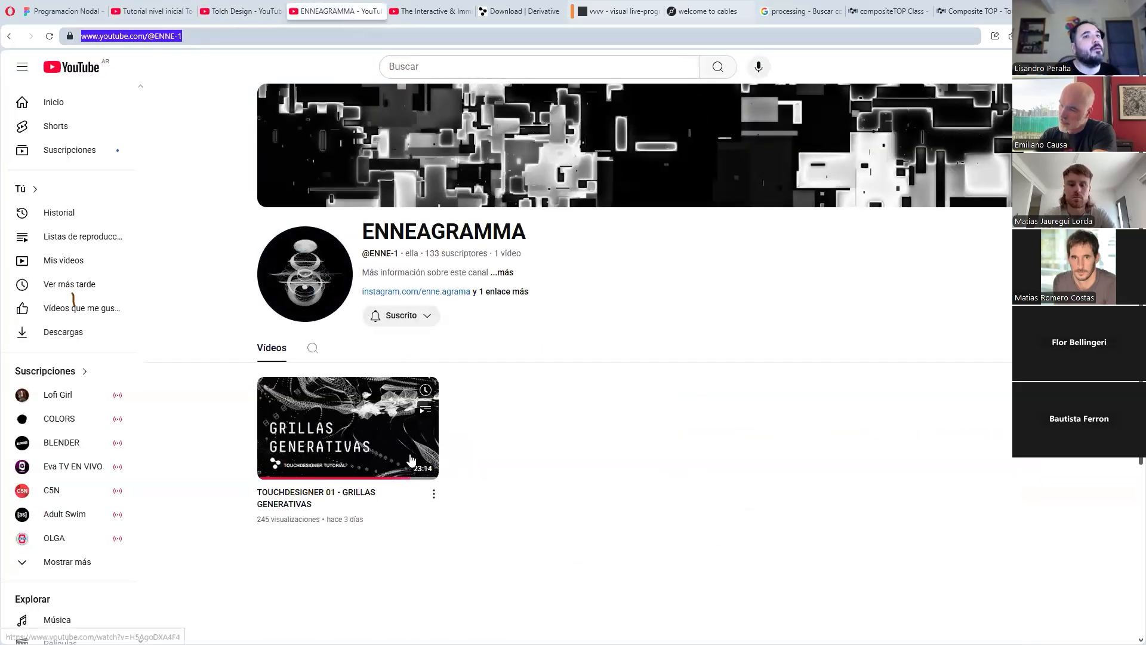
Open the GRILLAS GENERATIVAS video, mute it, and skim it at about 6:12, 3:53 and 2:01.
left_click(385, 427)
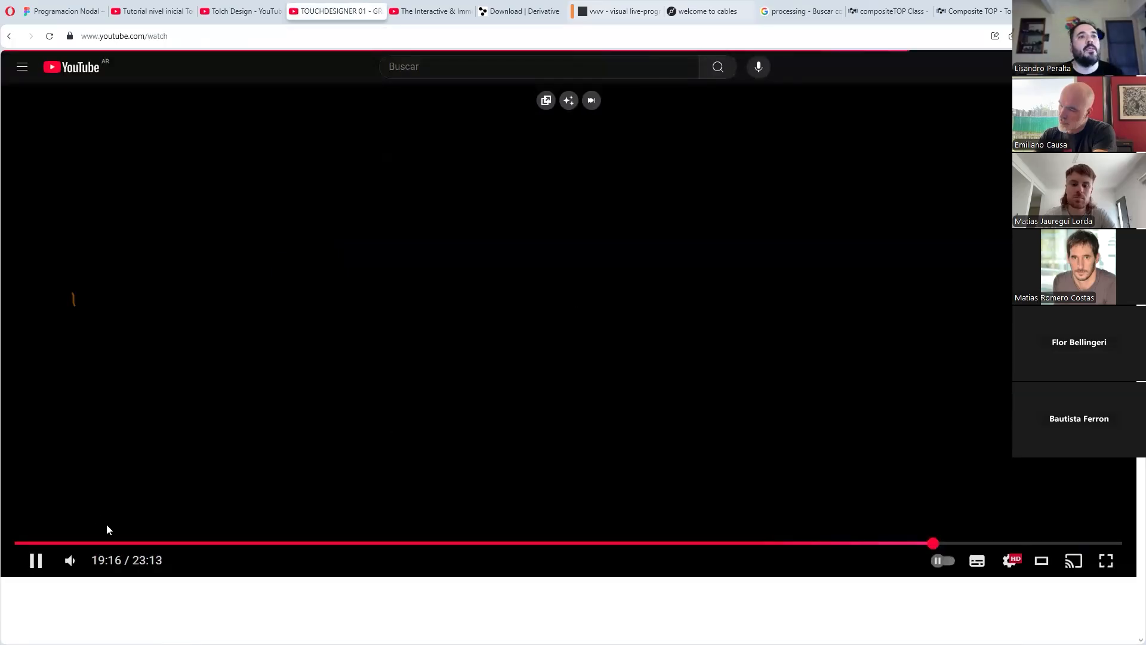
left_click(71, 560)
left_click(310, 543)
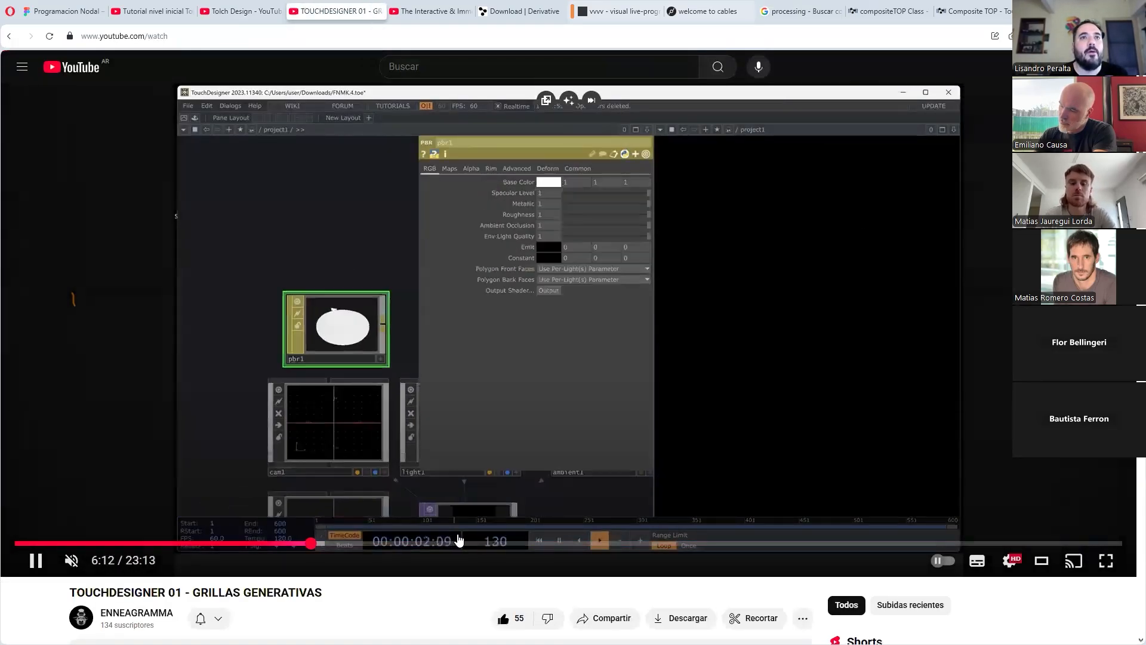
left_click_drag(257, 543, 202, 544)
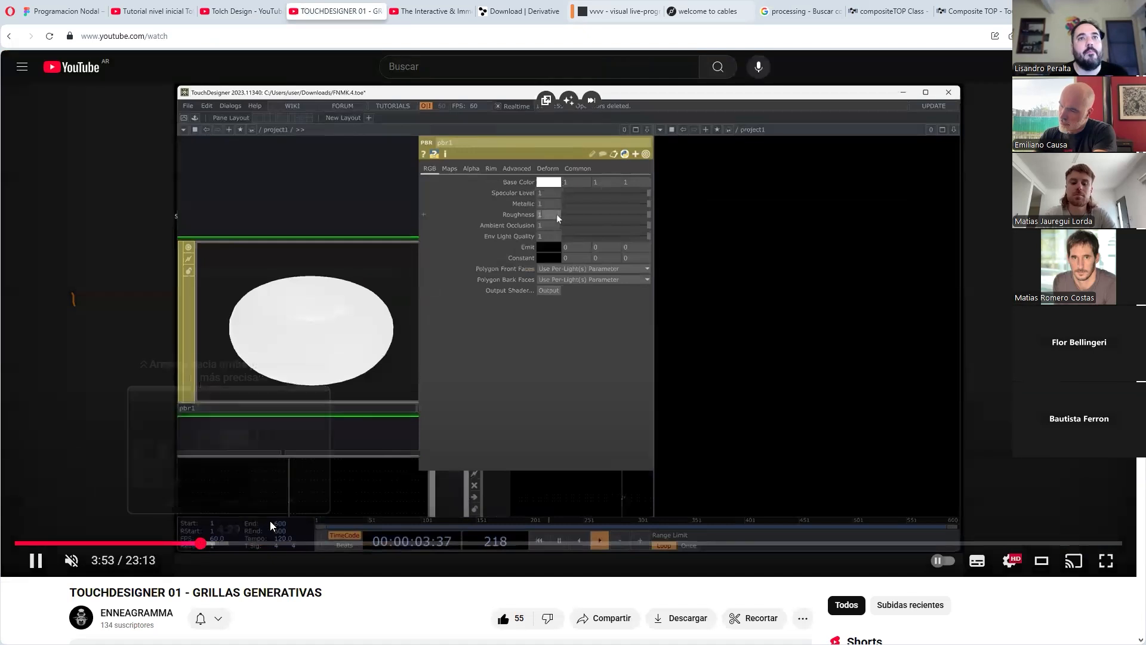
left_click(111, 538)
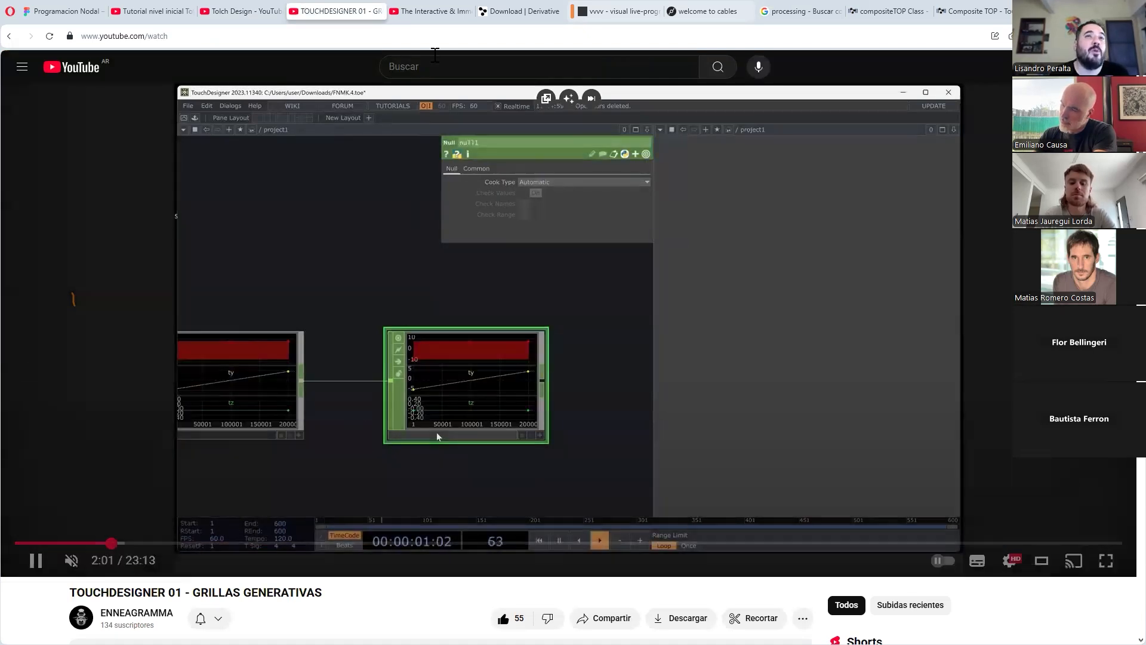
Show The Interactive & Immersive HQ channel and browse through its list of TouchDesigner videos.
left_click(430, 14)
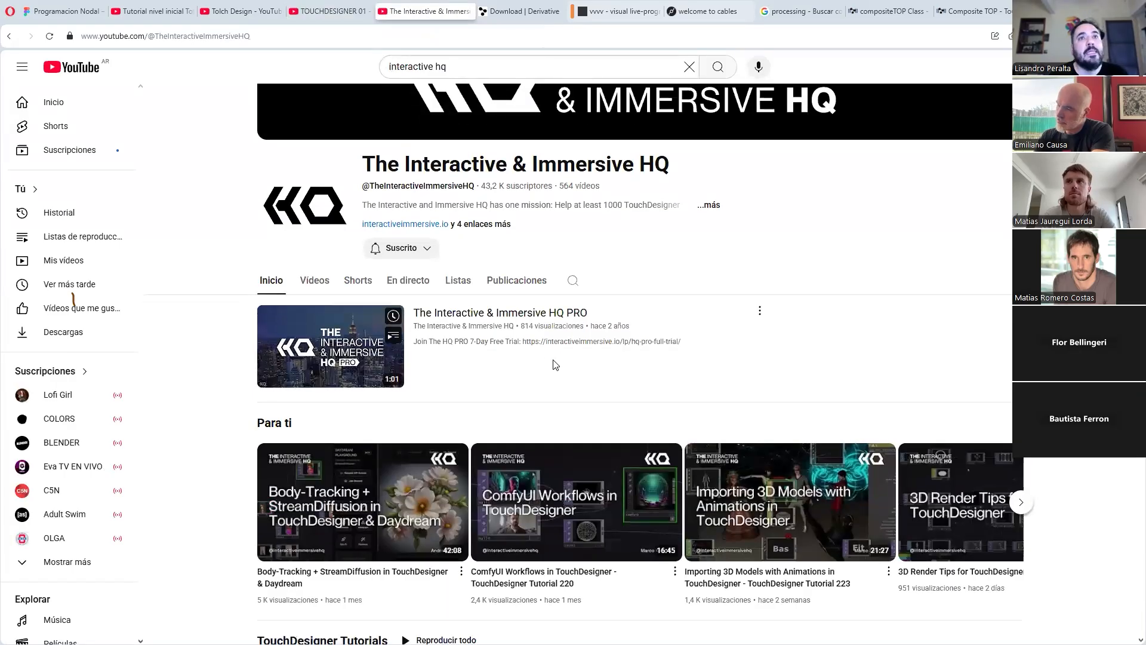
scroll(511, 312, "down", 1)
scroll(499, 243, "up", 2)
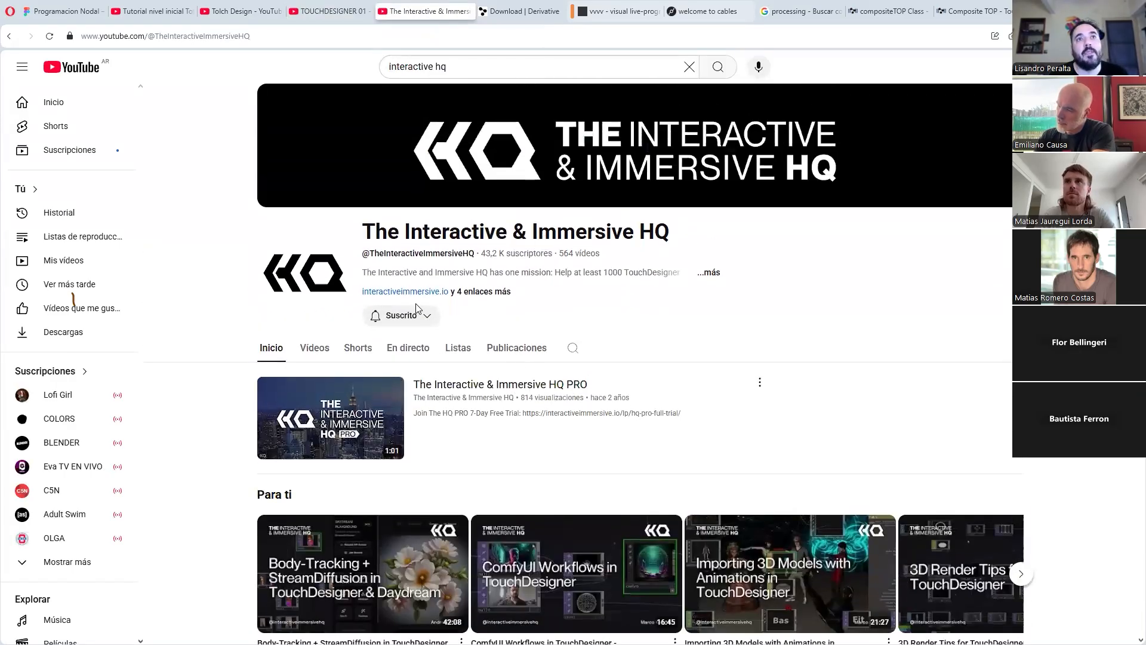
left_click(314, 348)
scroll(517, 390, "down", 1)
scroll(517, 391, "down", 13)
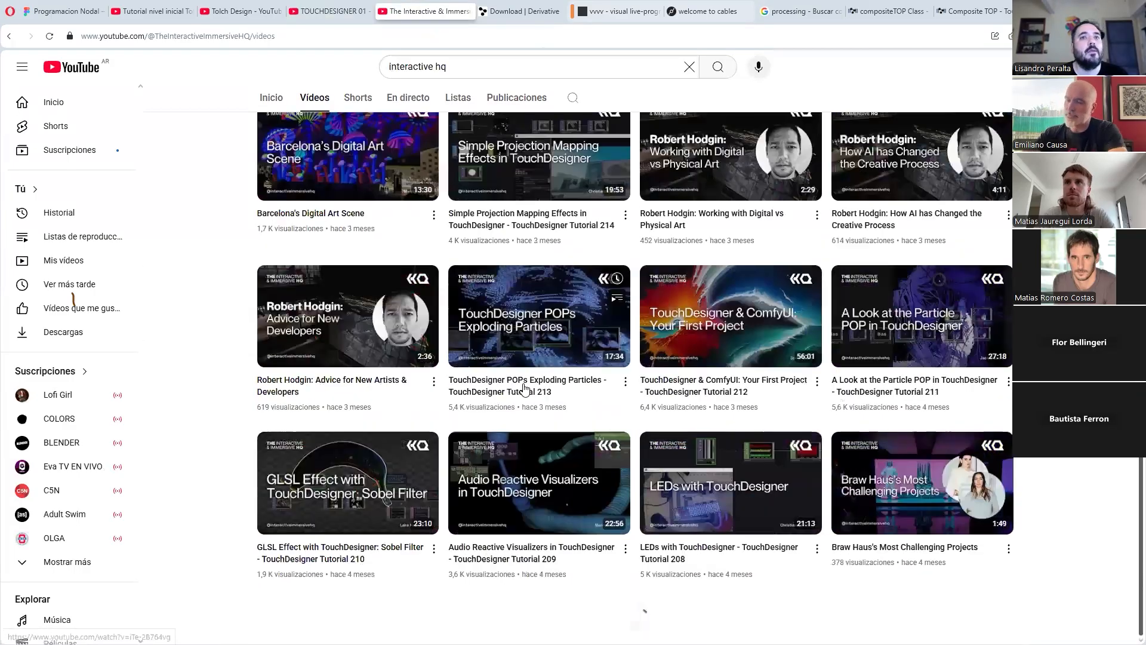